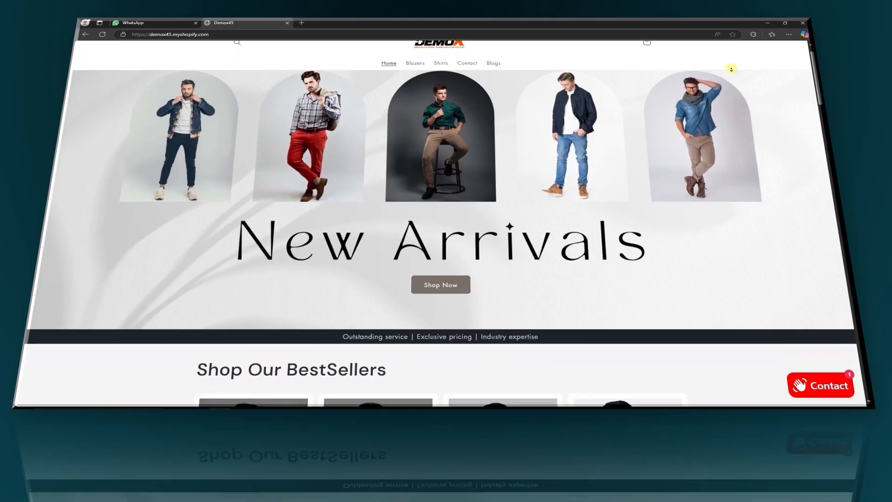
Scroll through the finished blazer demo store and open its Contact chat help panel
scroll(764, 77, down, 2)
scroll(767, 77, down, 3)
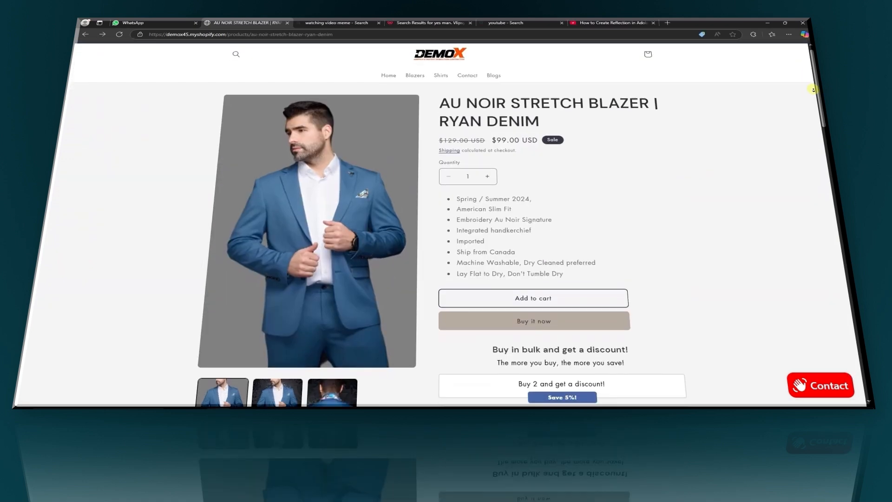
scroll(812, 90, down, 4)
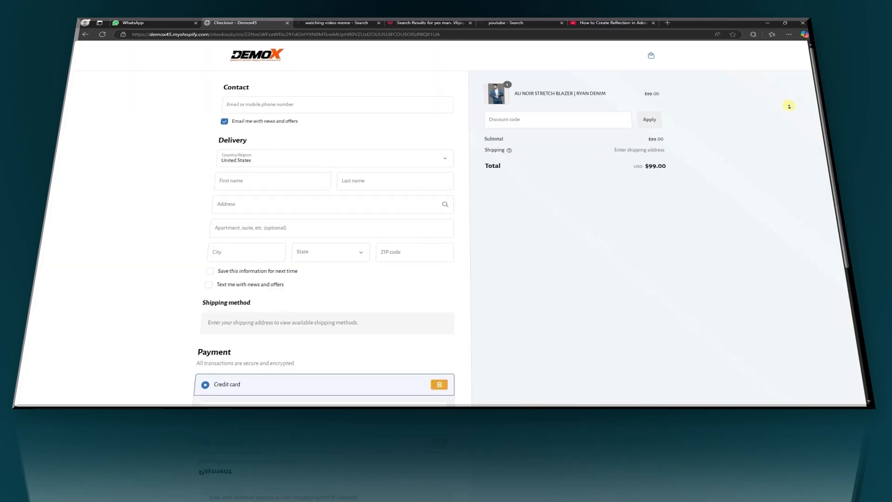
scroll(787, 103, down, 2)
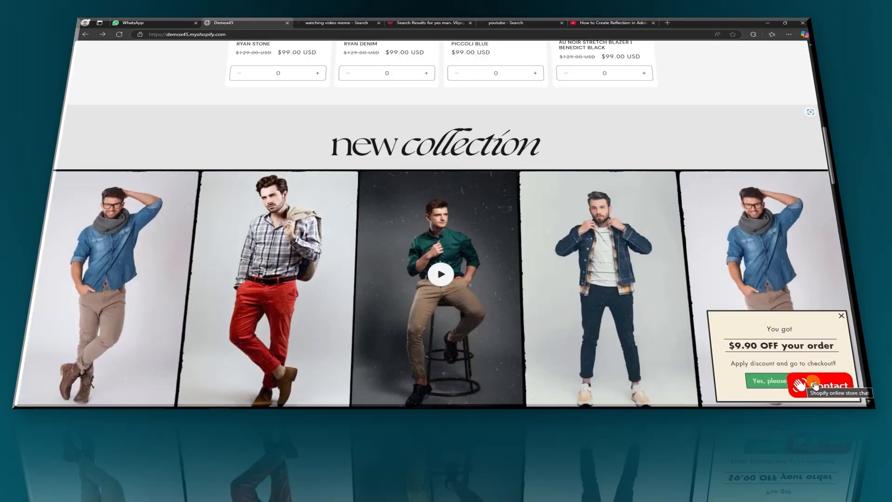
click(813, 385)
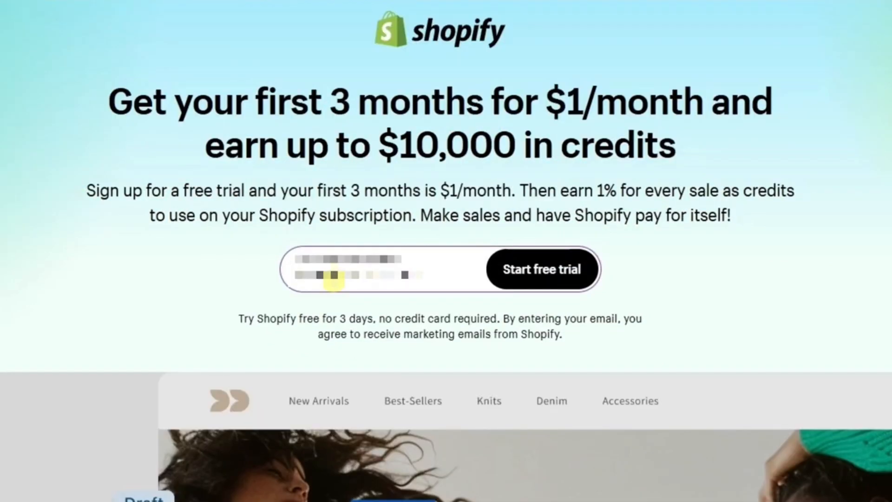
Create the Shopify account as a new online-store dropshipping seller just starting, and skip the plan
click(535, 286)
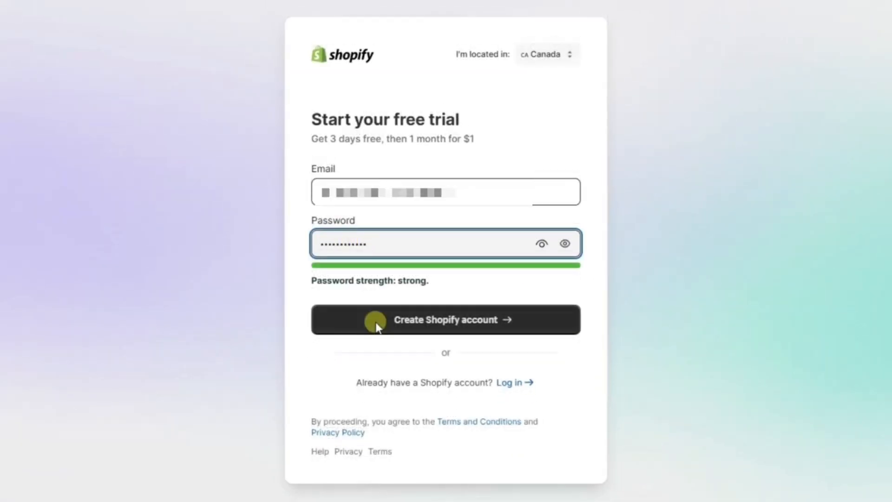
click(376, 325)
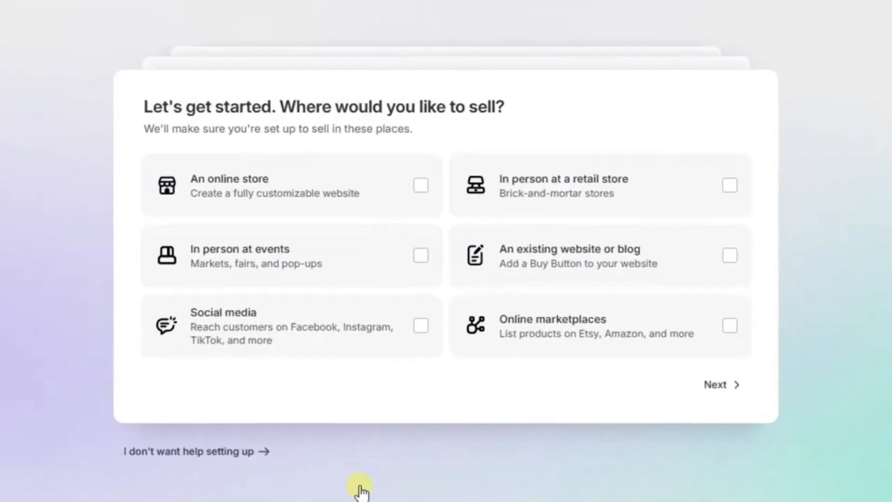
click(400, 204)
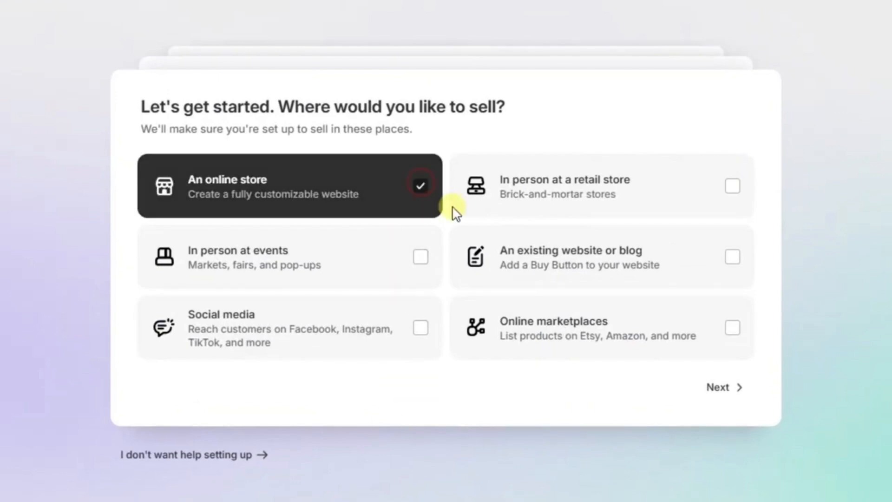
click(722, 387)
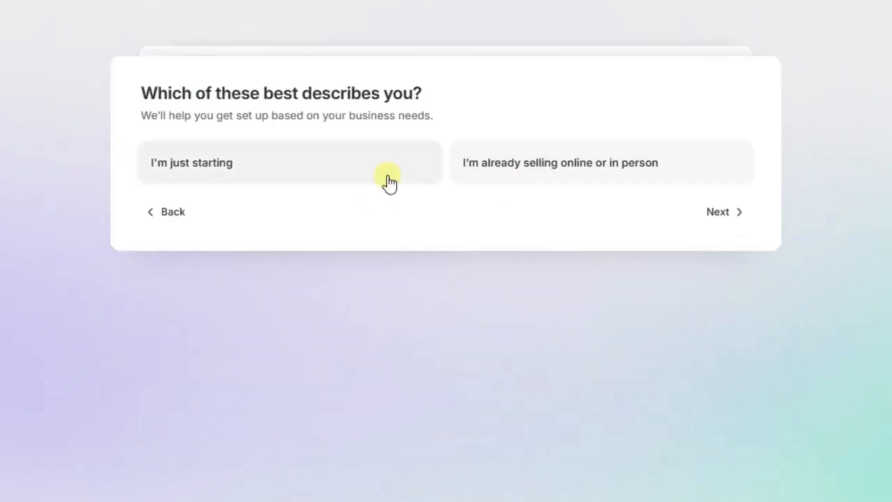
click(342, 171)
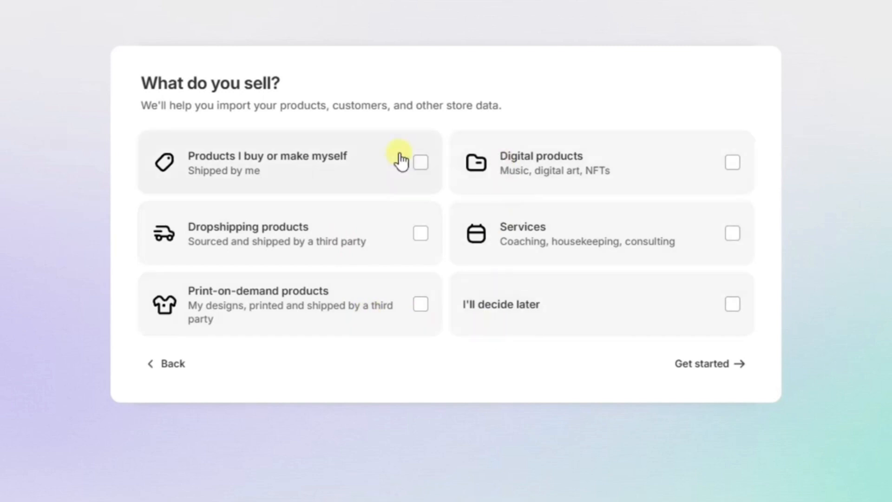
click(421, 233)
click(697, 366)
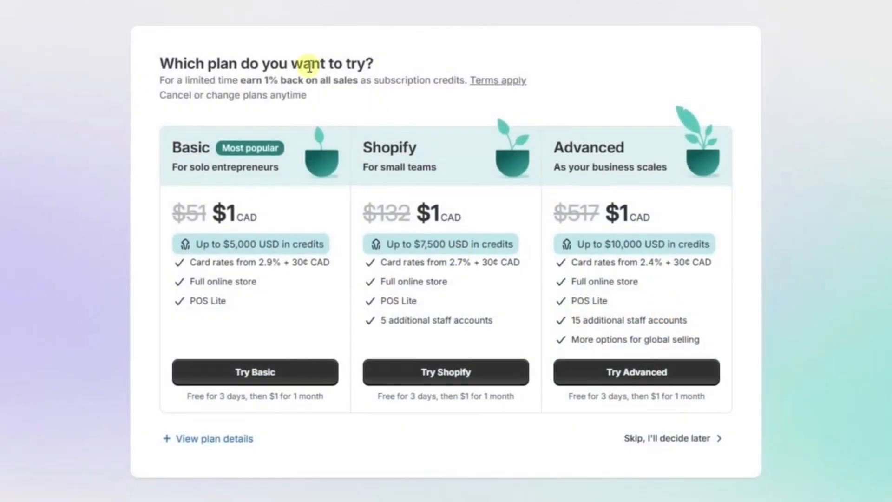
click(669, 444)
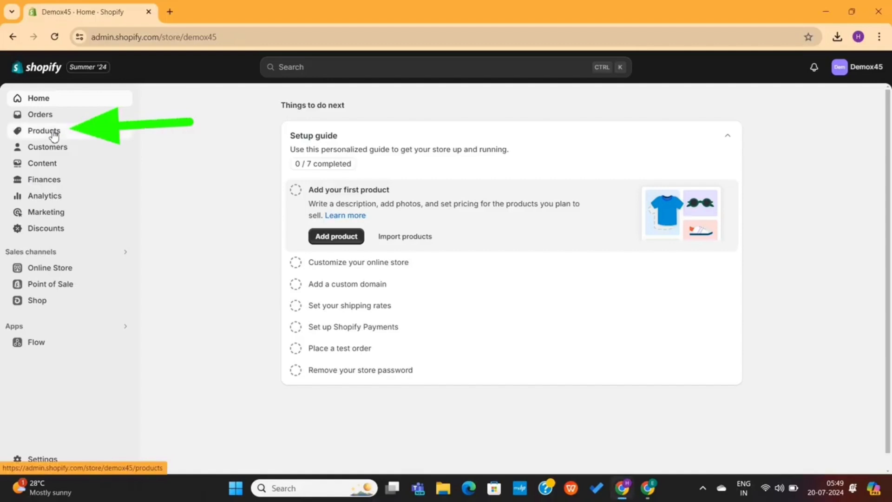
Add a new product titled 'AU NOIR STRETCH BLAZER | RYAN STONE'
click(55, 133)
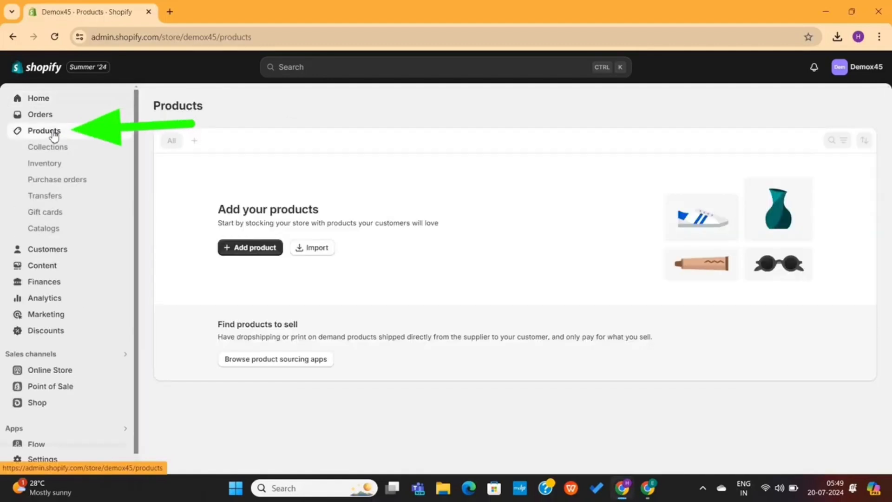
click(244, 248)
click(319, 159)
text(AU NOIR STRETCH BLAZER | RYAN STONE)
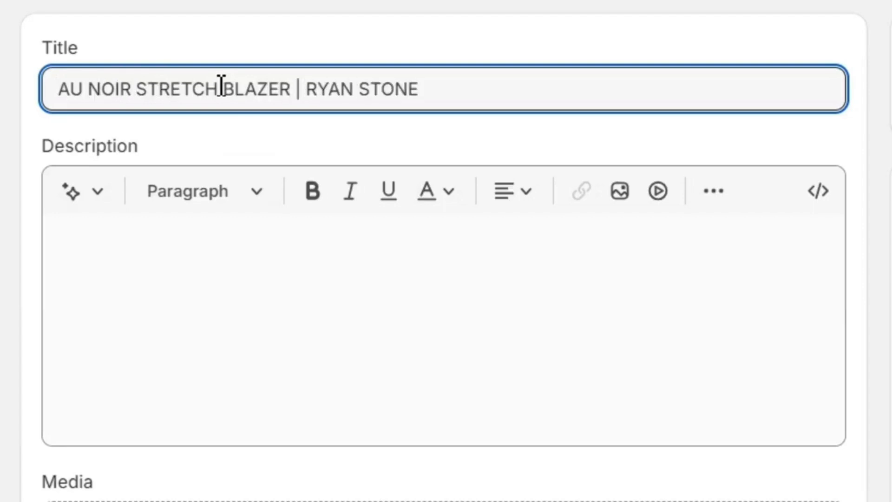
scroll(221, 86, down, 1)
Generate a Persuasive-tone AI product description with special instructions, regenerating once
click(235, 140)
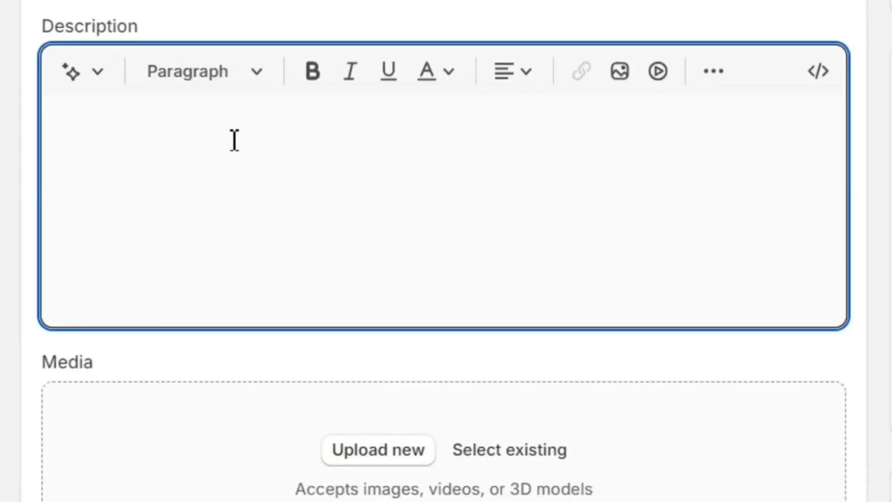
click(99, 74)
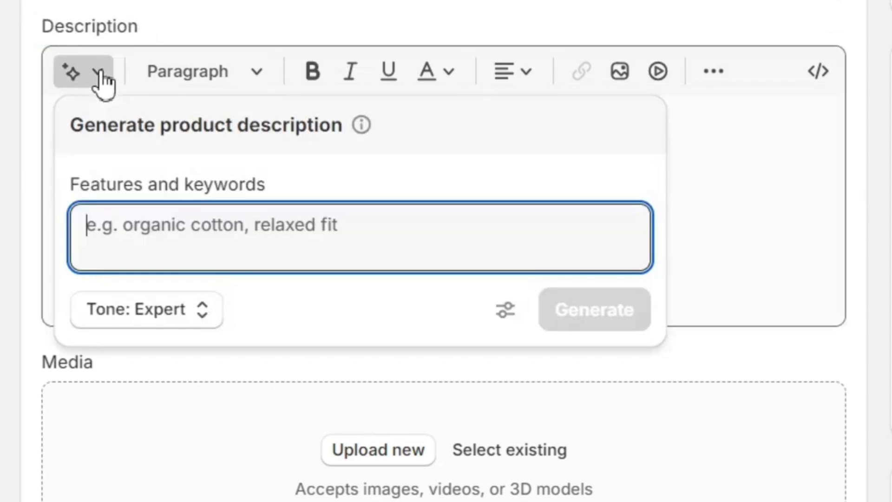
text(Stretch blazer)
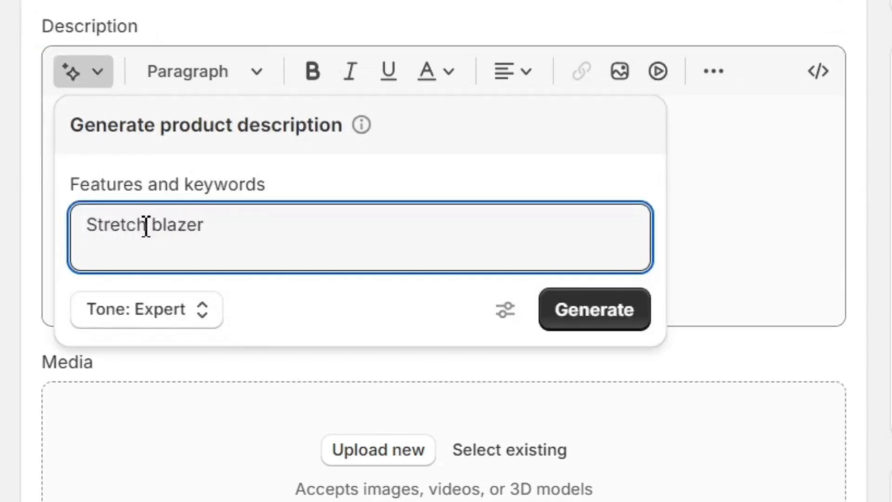
click(161, 320)
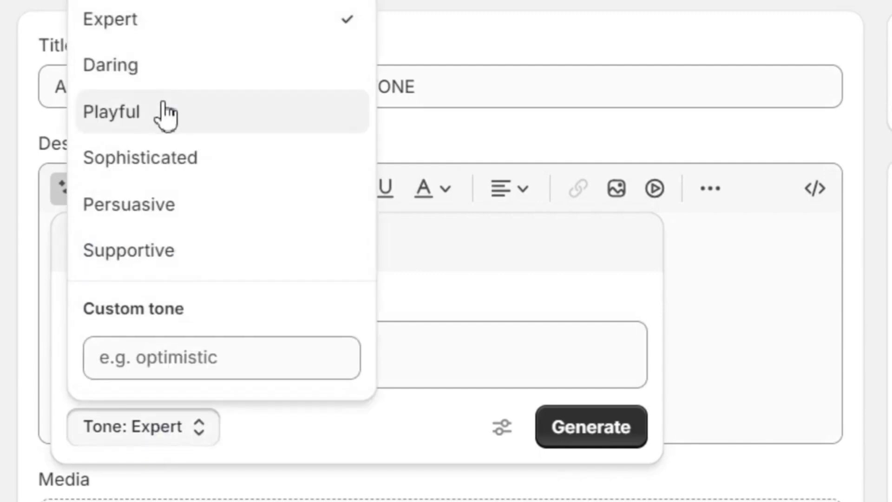
click(208, 209)
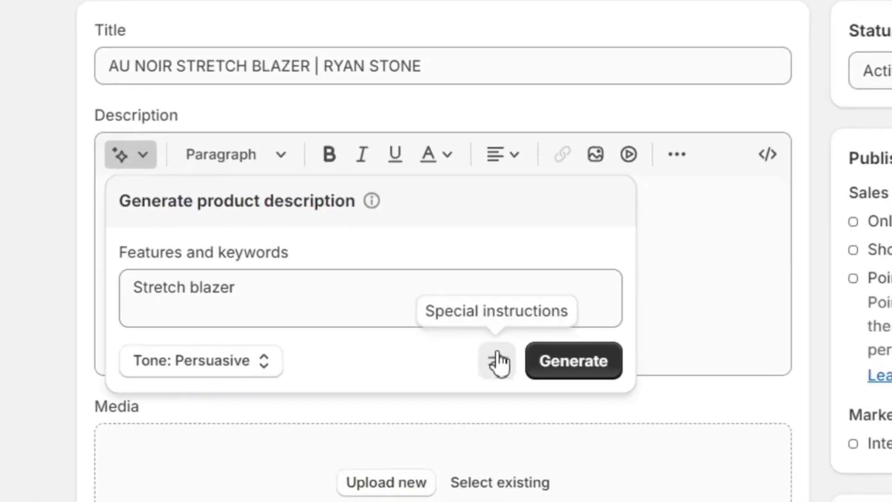
click(502, 427)
text(use emojis)
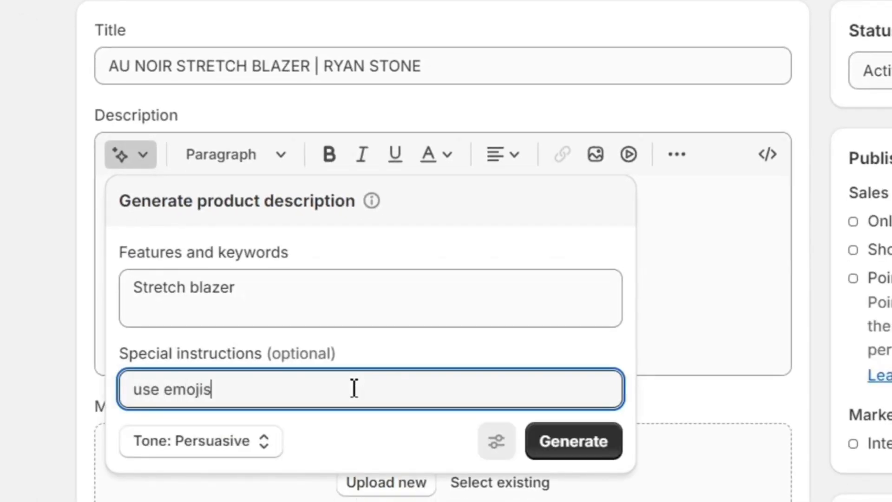
click(574, 443)
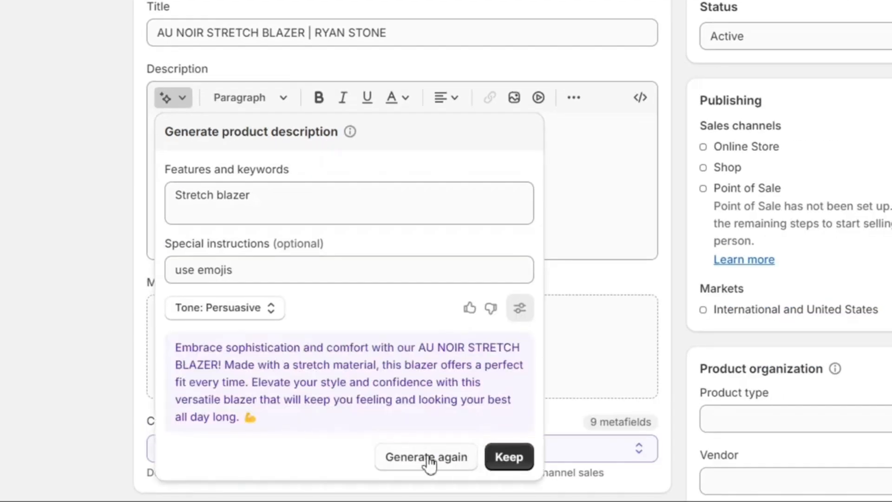
click(428, 459)
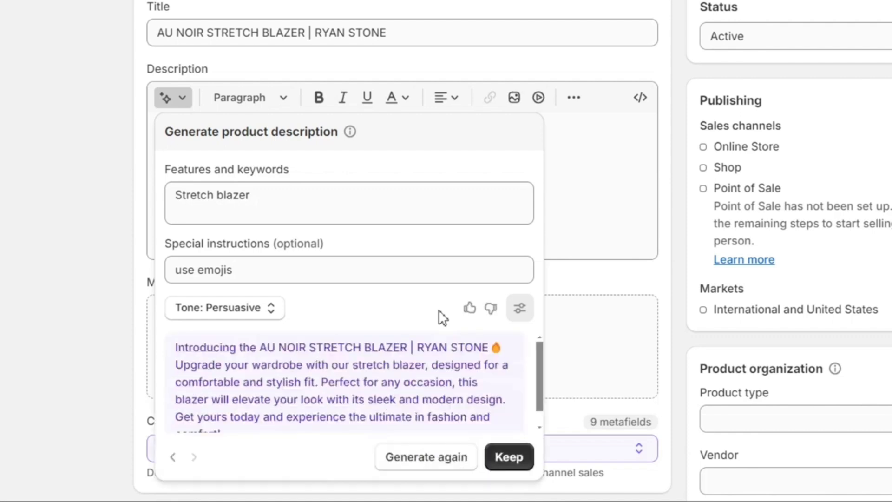
Keep the generated text, paste the feature bullet list, and delete the intro paragraph
click(509, 457)
text(Spring / Summer 2024, American Slim Fit Embroidery Au Noir Signature Integrated handkerchief Imported Ship from Canada Machine Washable, Dry Cleaned preferred Lay Flat to Dry, Don't Tumble Dry)
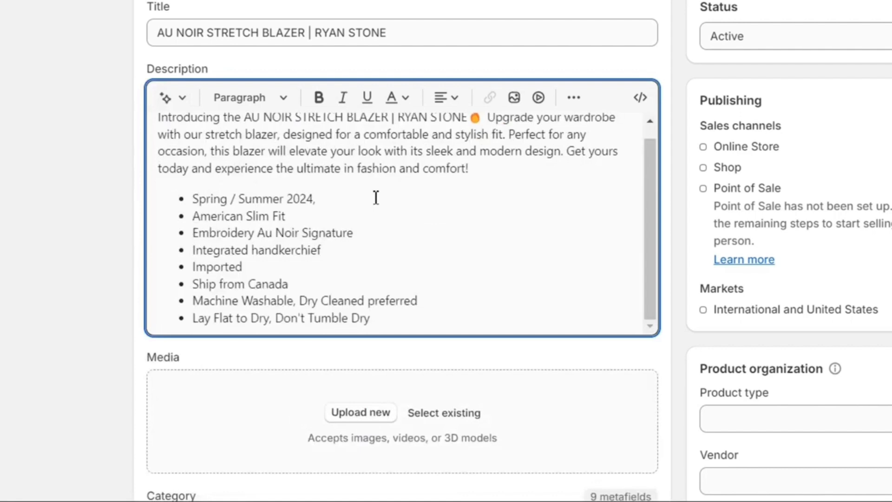
scroll(376, 198, up, 1)
triple_click(284, 153)
key(BackSpace)
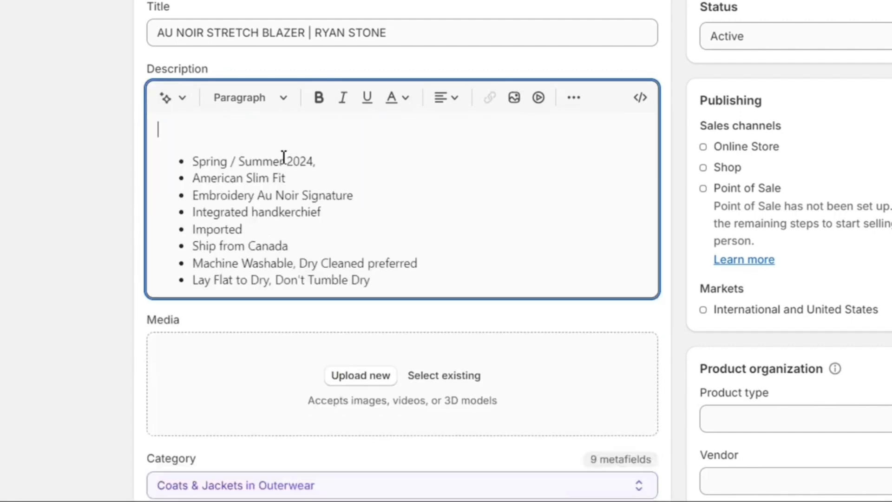
scroll(450, 290, down, 3)
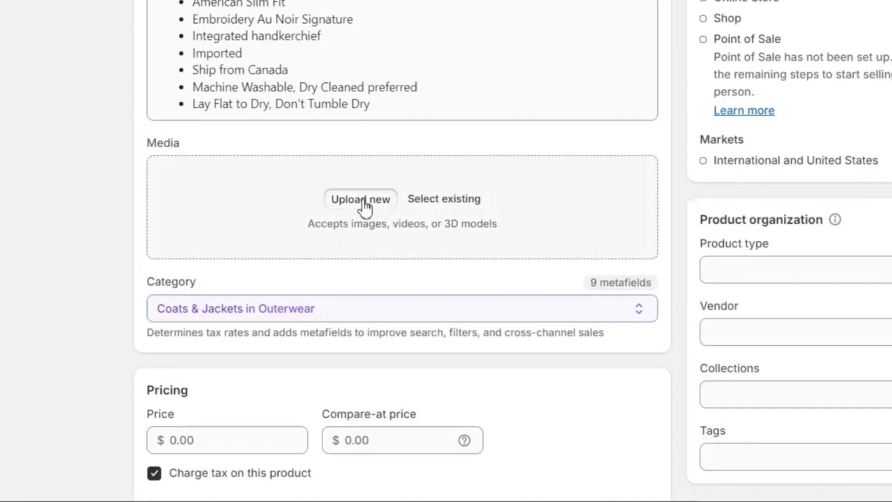
Upload three blazer photos and reorder them, putting the standing-suit photo second
click(365, 204)
drag(182, 151, 267, 227)
click(500, 386)
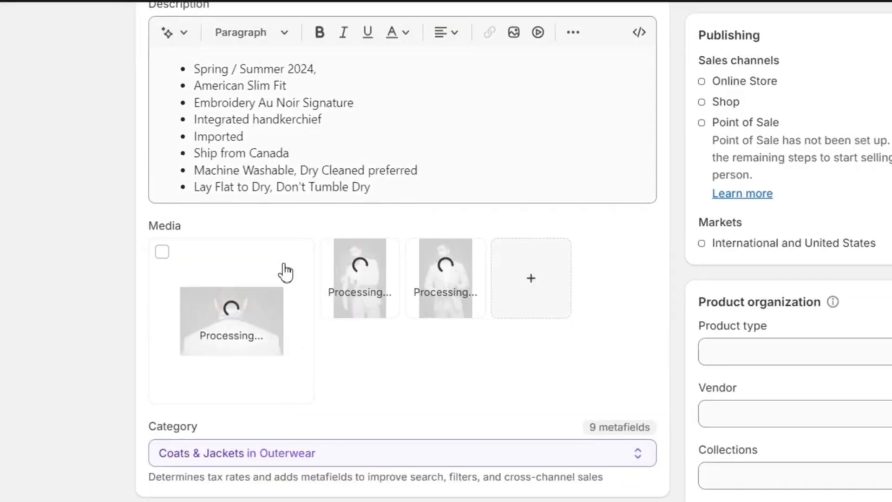
drag(454, 284, 251, 302)
drag(446, 285, 357, 293)
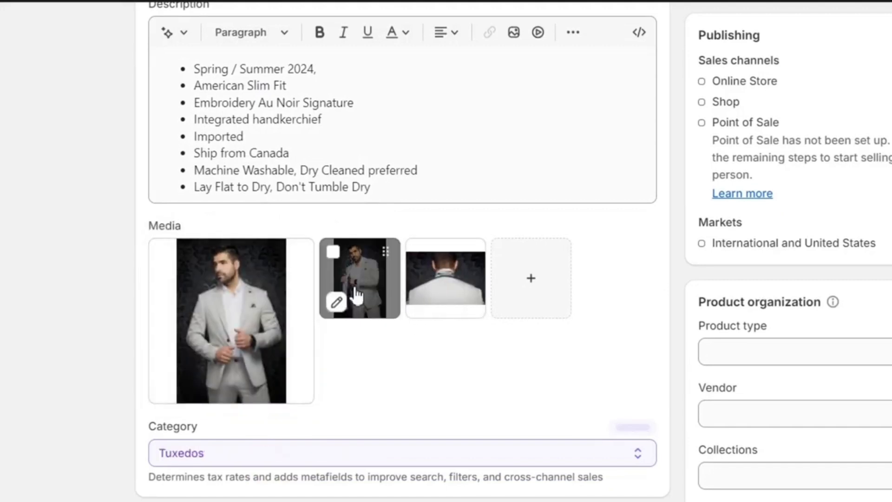
Remove the first photo's background and try light grey and bluish grey colour backdrops
click(235, 334)
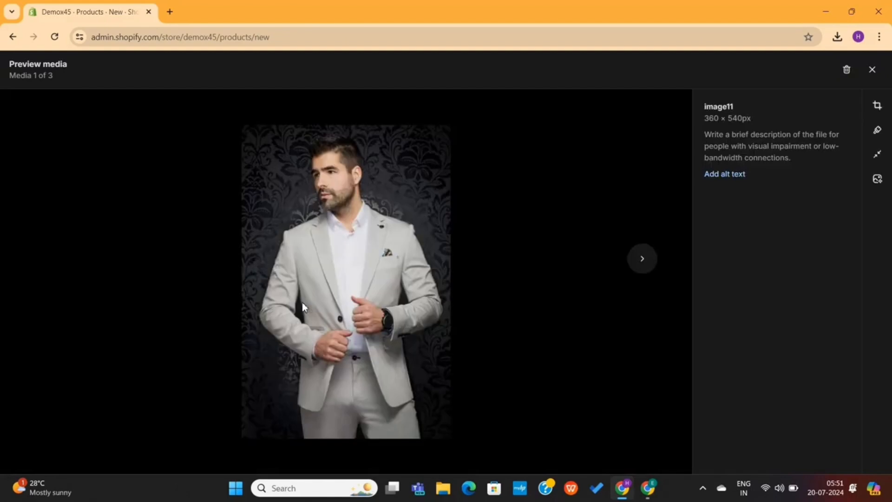
click(880, 182)
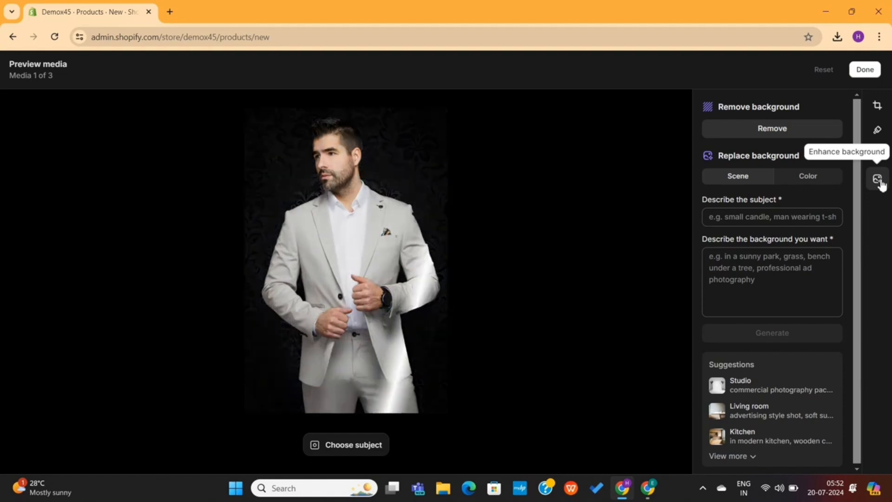
click(789, 134)
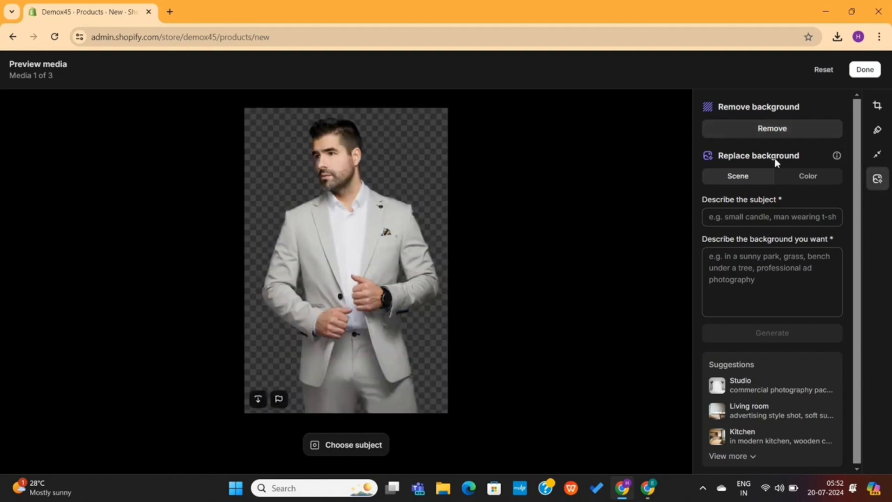
click(793, 180)
click(738, 220)
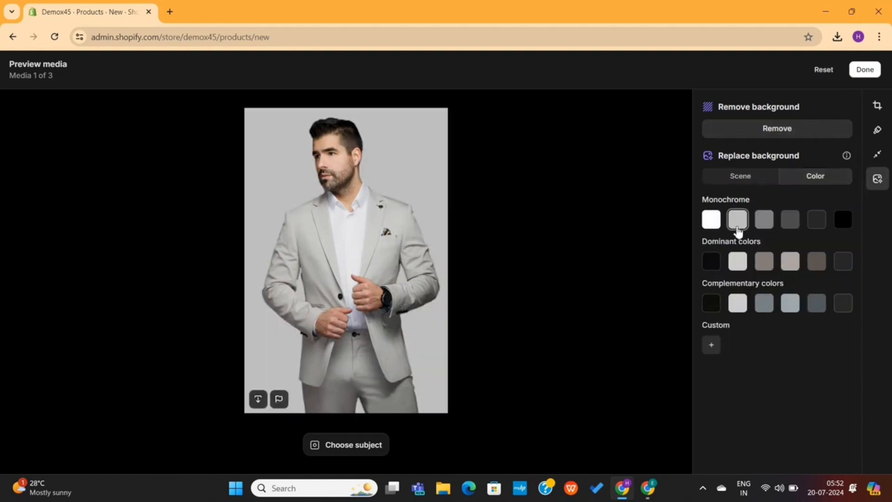
click(739, 268)
click(789, 303)
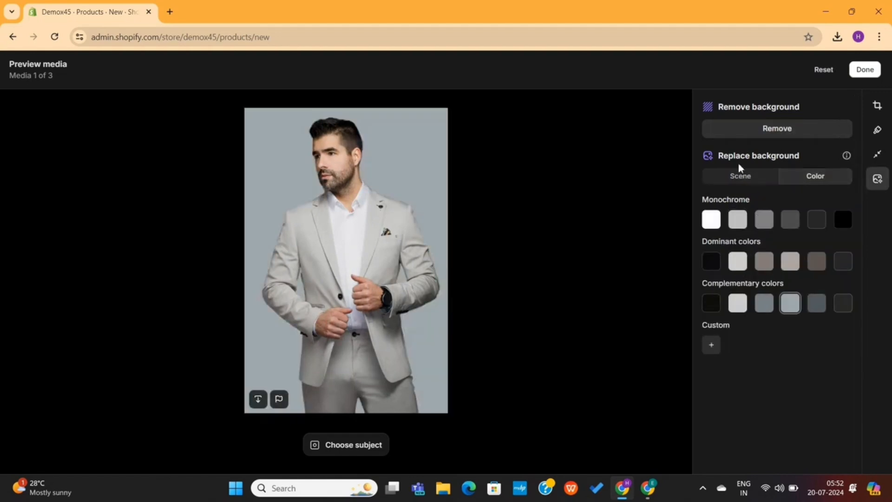
Describe a Studio scene background and generate new backdrops for the blazer photo
click(740, 179)
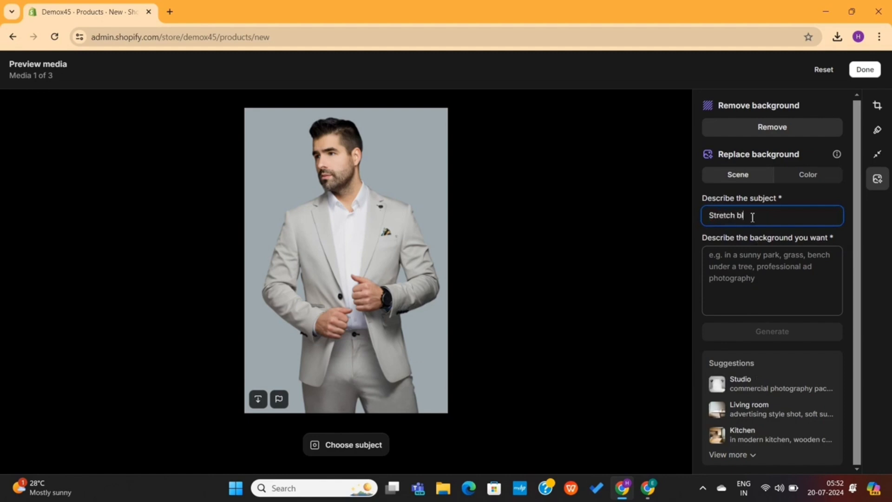
click(752, 254)
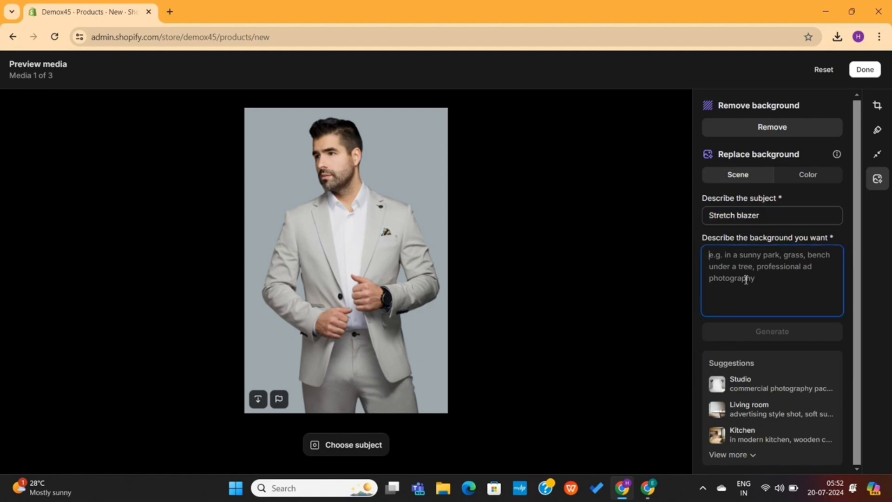
click(745, 387)
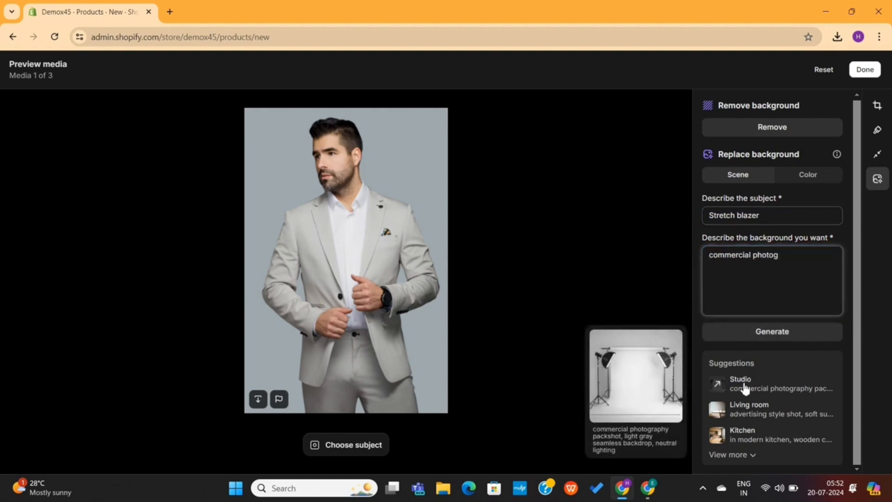
mouse_move(758, 415)
click(739, 455)
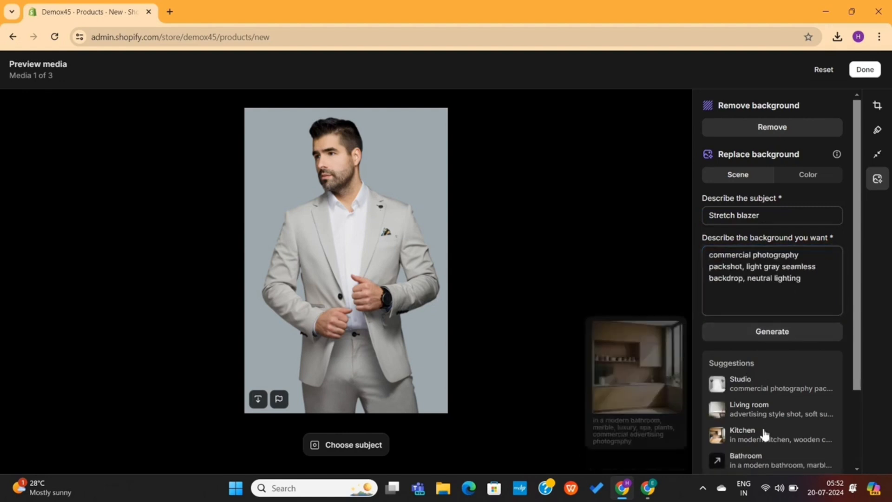
scroll(766, 432, down, 2)
click(771, 229)
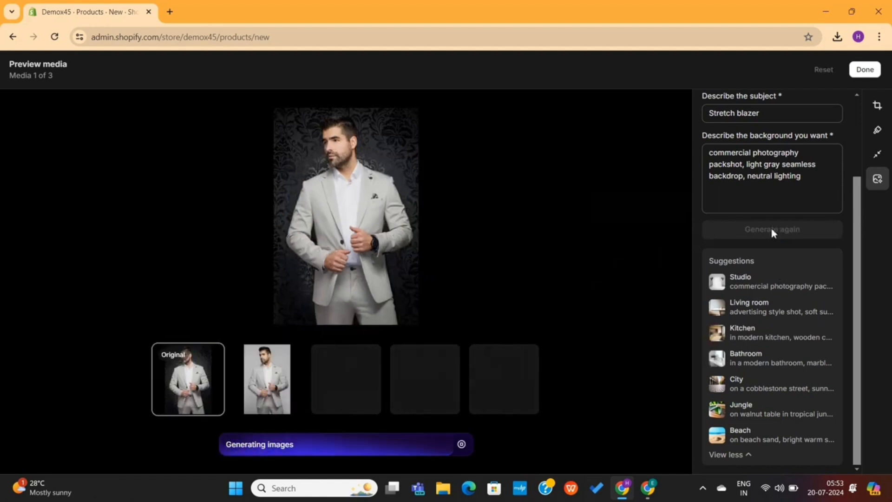
Apply the third generated light gray backdrop and save it as a new image
click(424, 378)
click(346, 379)
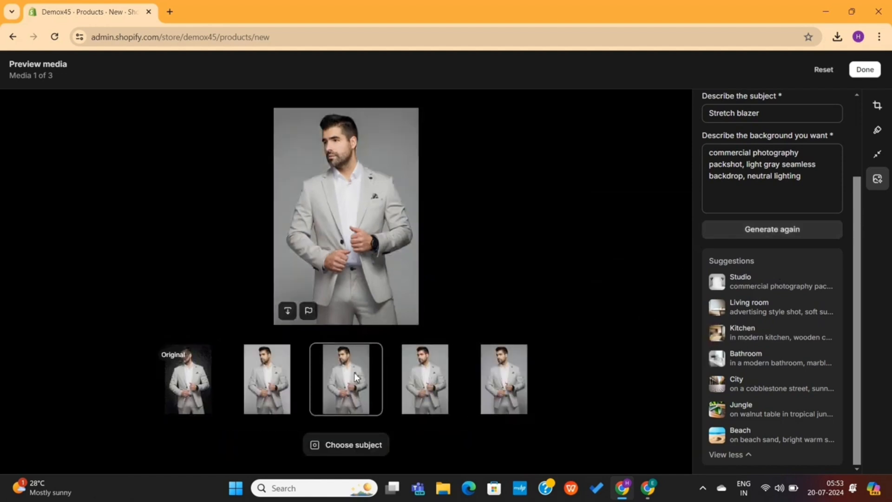
click(267, 378)
click(346, 378)
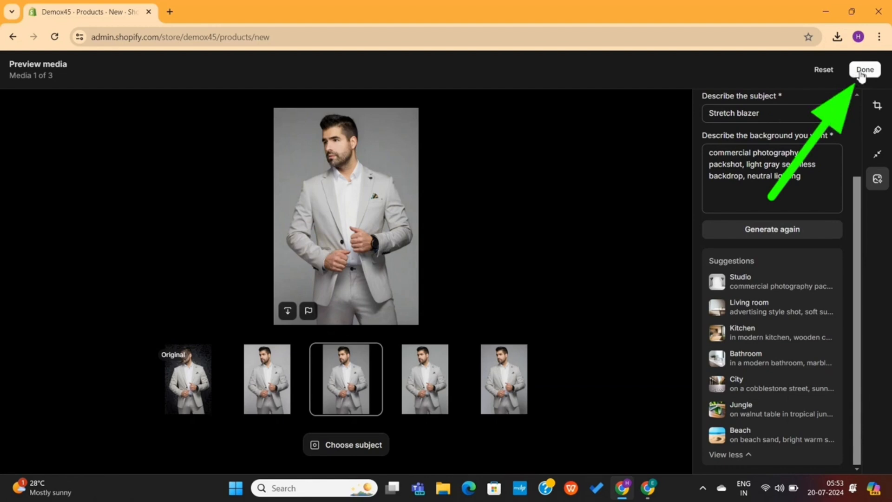
click(860, 71)
click(859, 71)
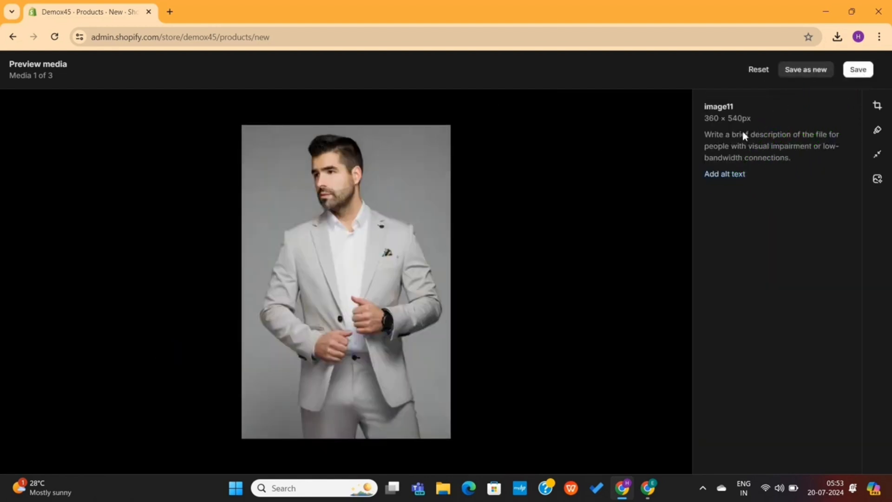
click(817, 71)
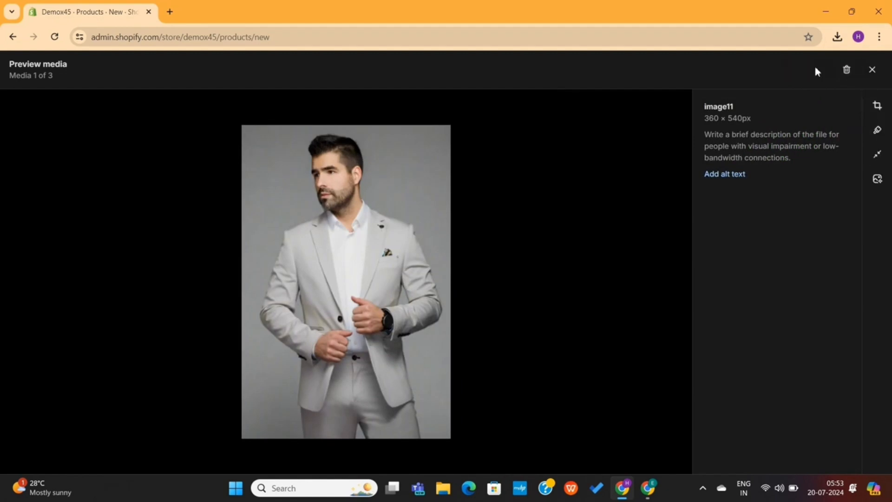
Move the grey-backdrop blazer photo into the first media slot
click(870, 70)
drag(511, 269, 325, 297)
scroll(411, 321, down, 5)
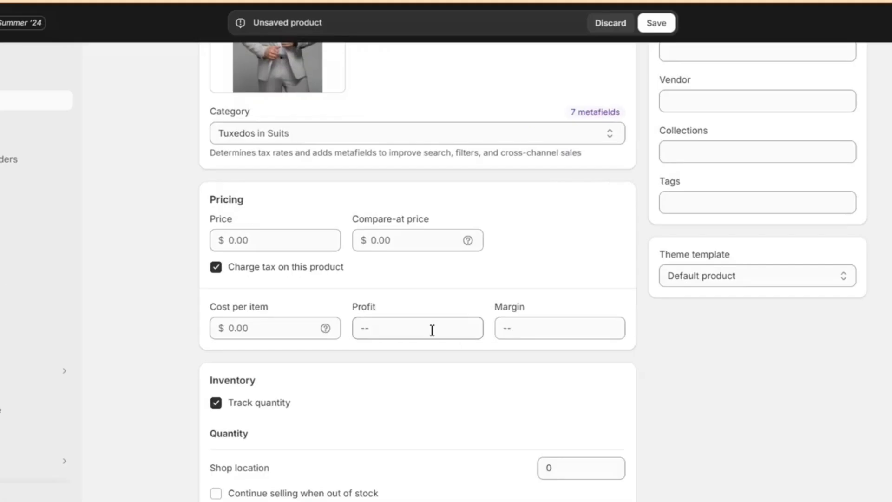
Price the blazer at 99.00 with a 129 compare-at price, and set stock and weight
click(258, 236)
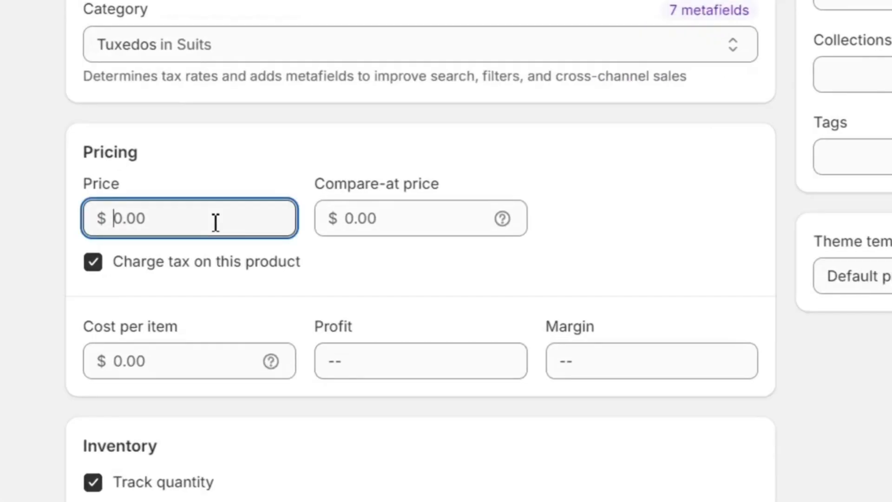
click(390, 219)
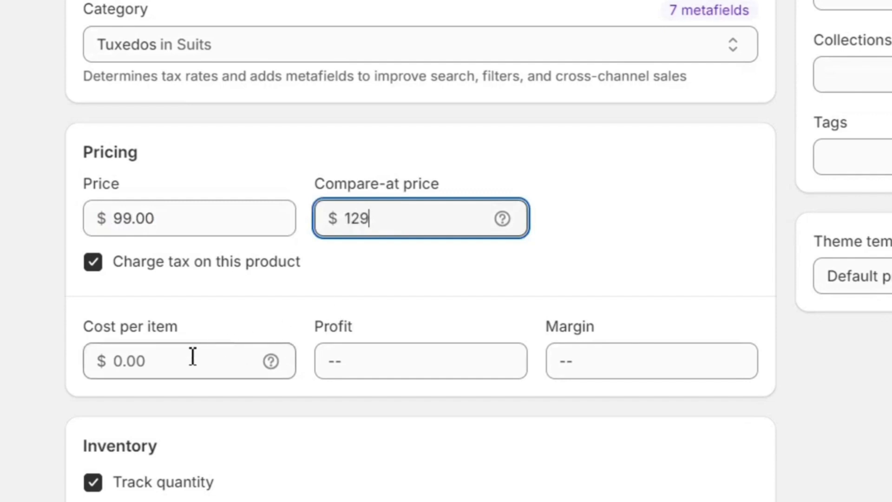
scroll(218, 450, down, 5)
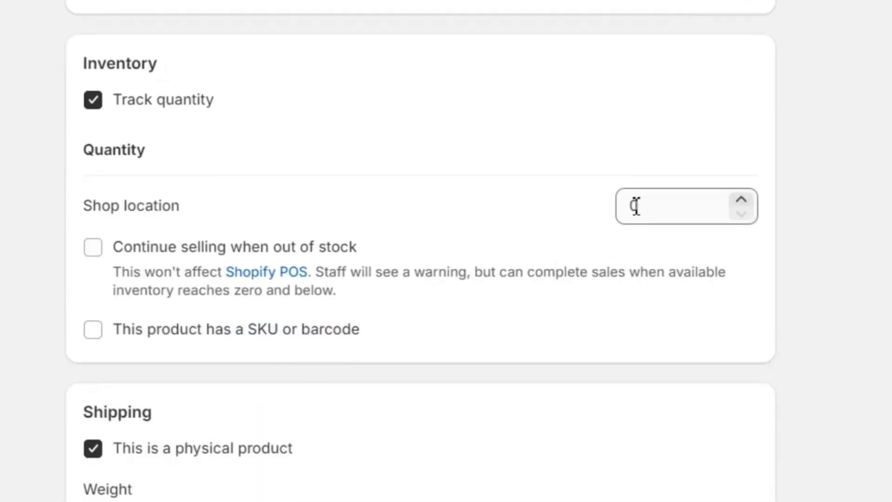
double_click(635, 206)
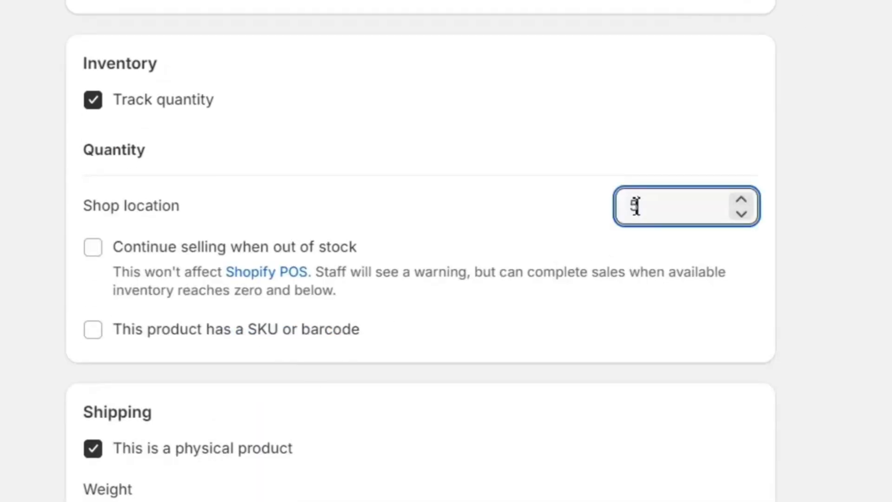
scroll(371, 383, down, 6)
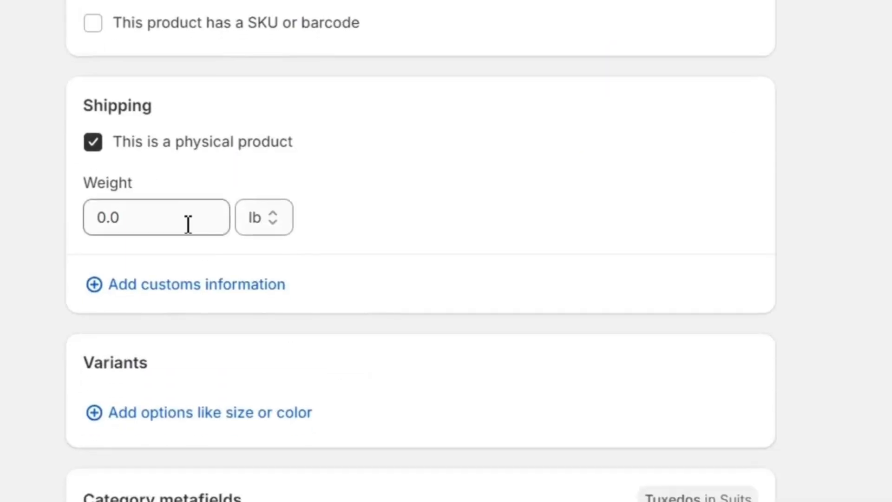
double_click(180, 225)
scroll(302, 234, down, 6)
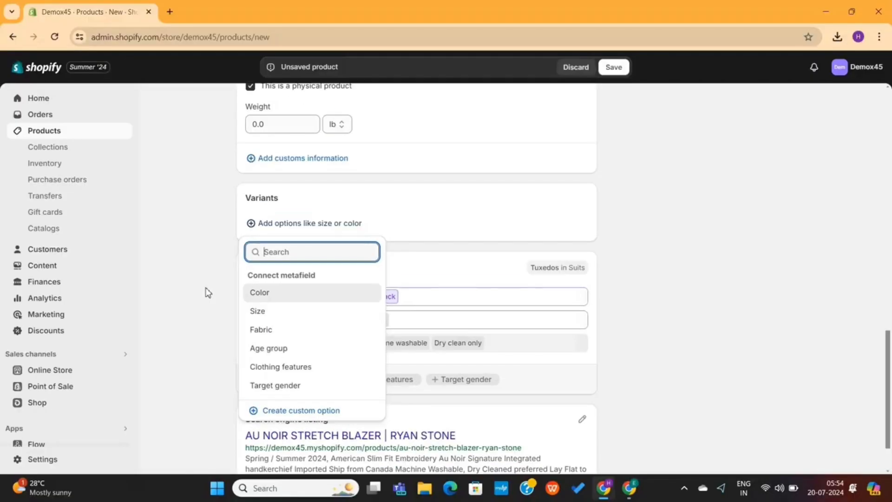
click(14, 237)
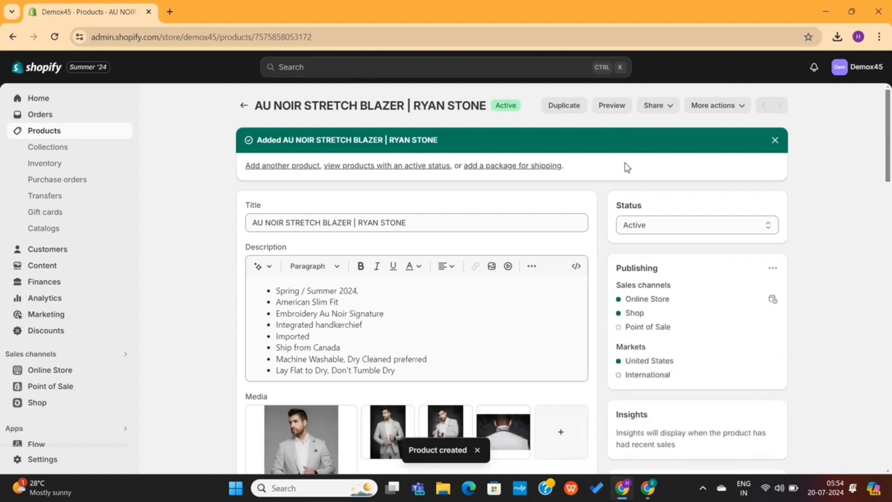
Leave the blazer's status as Active and return to the Products list
click(681, 225)
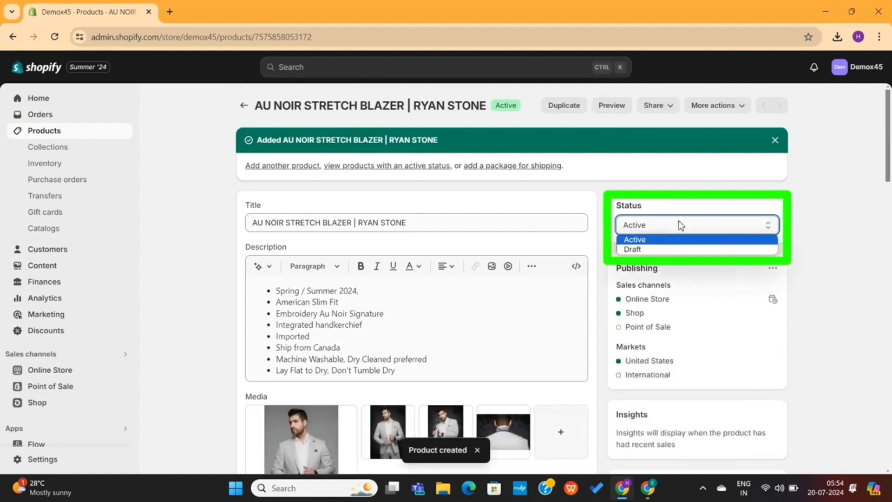
click(681, 225)
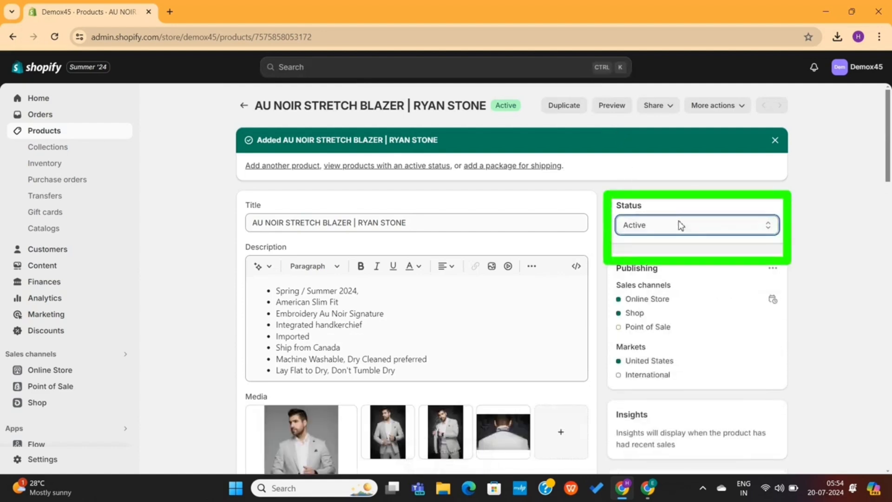
click(244, 111)
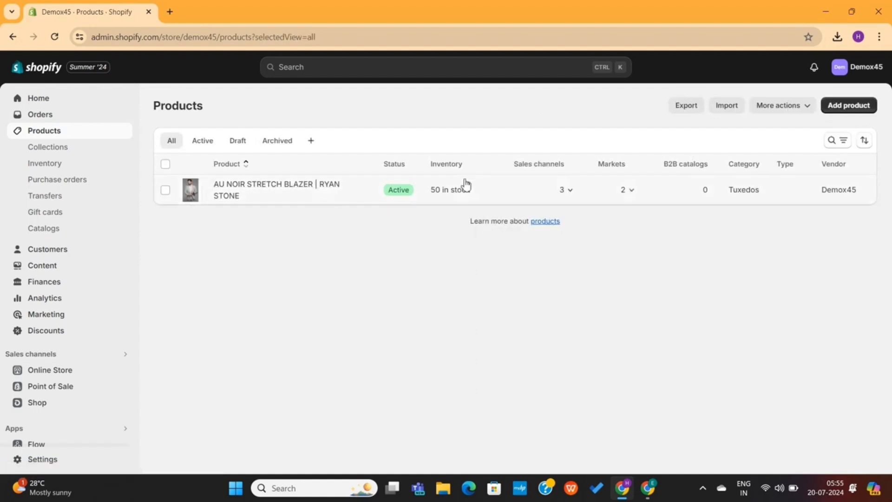
Upload products_export.csv, preview the first product, and import all products
click(728, 107)
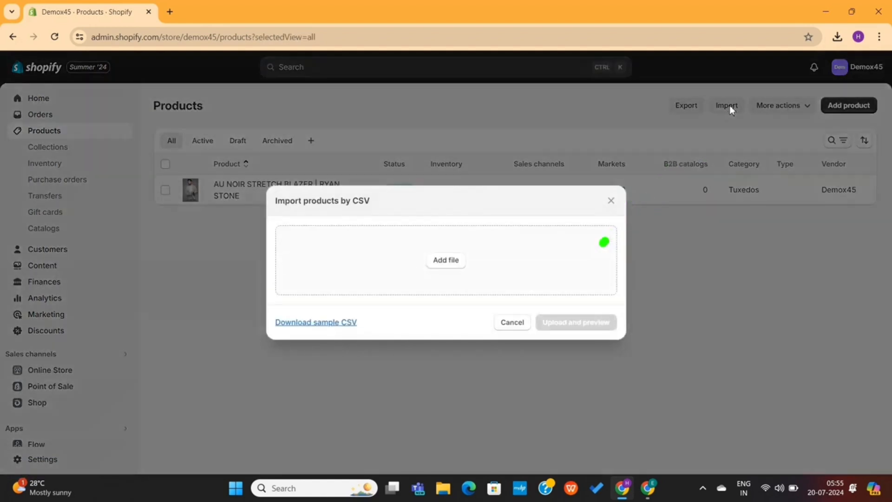
click(446, 260)
double_click(225, 138)
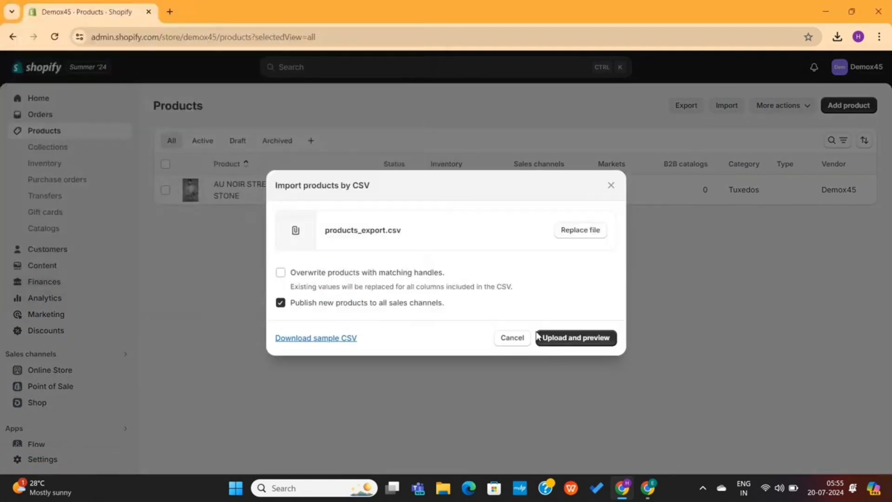
click(565, 341)
scroll(520, 343, down, 3)
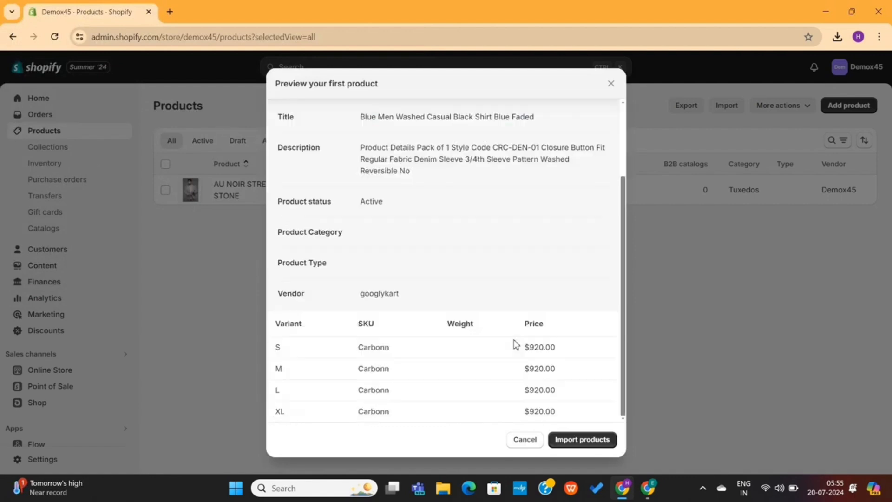
click(576, 442)
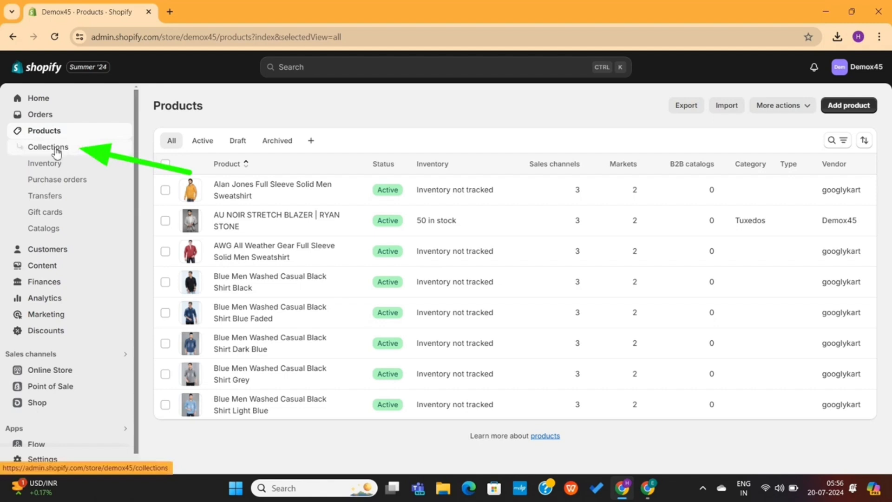
Delete the default Home page collection
click(57, 152)
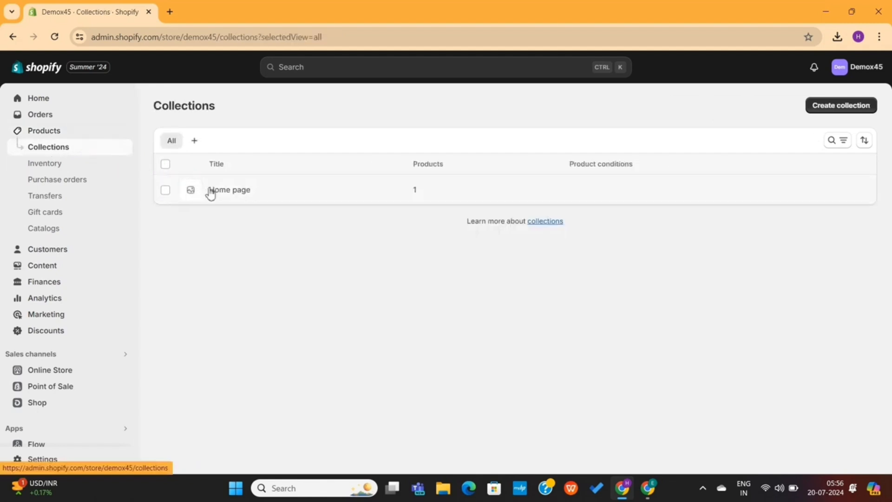
click(165, 190)
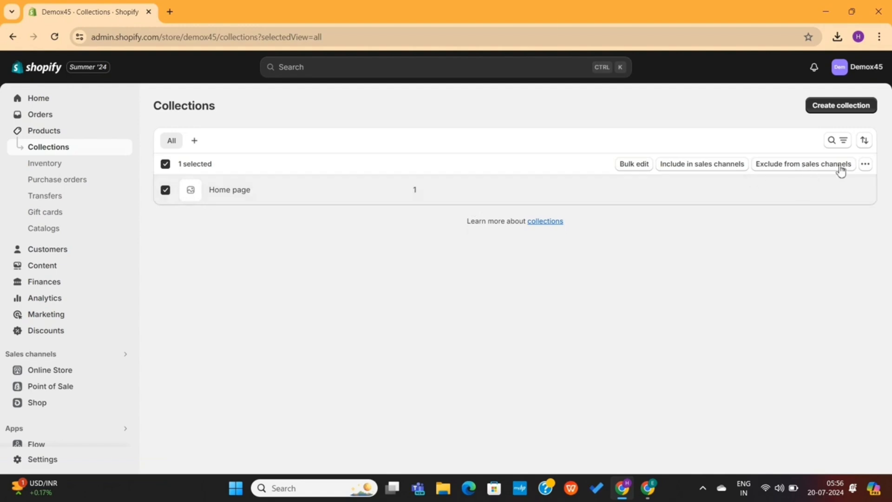
click(831, 190)
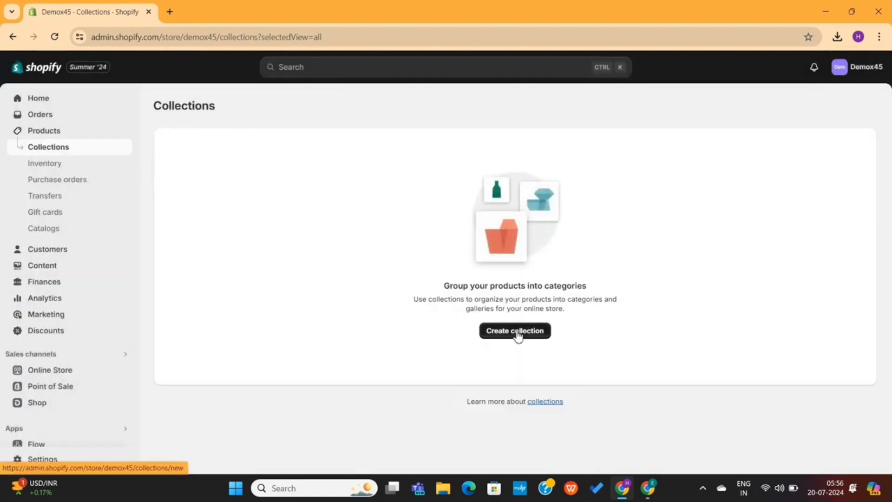
Create and save a new collection titled Shirts
click(516, 332)
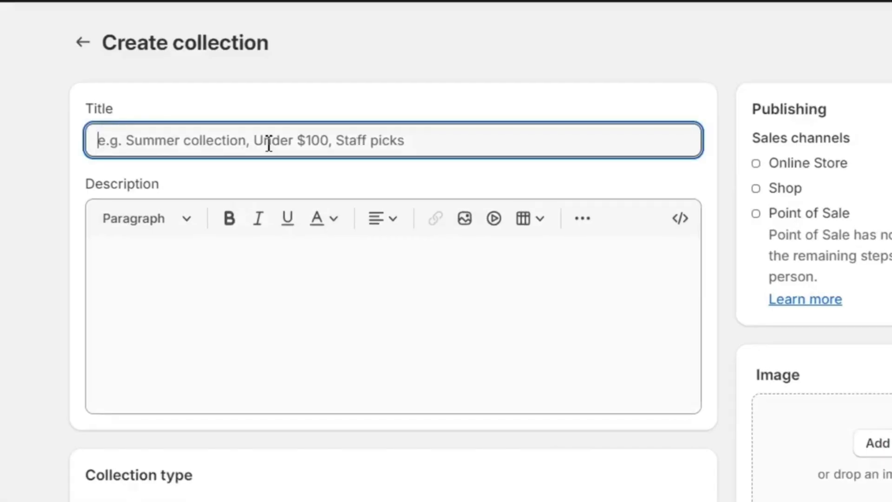
text(Shirts)
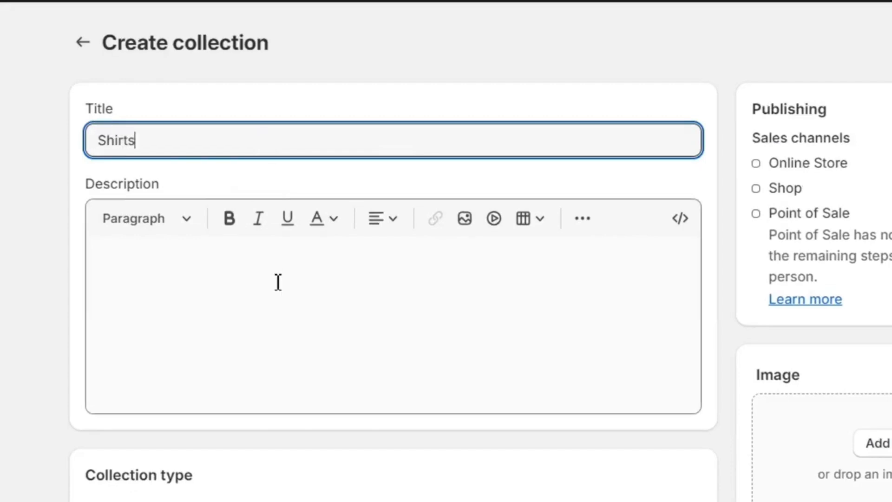
click(262, 317)
scroll(285, 330, down, 6)
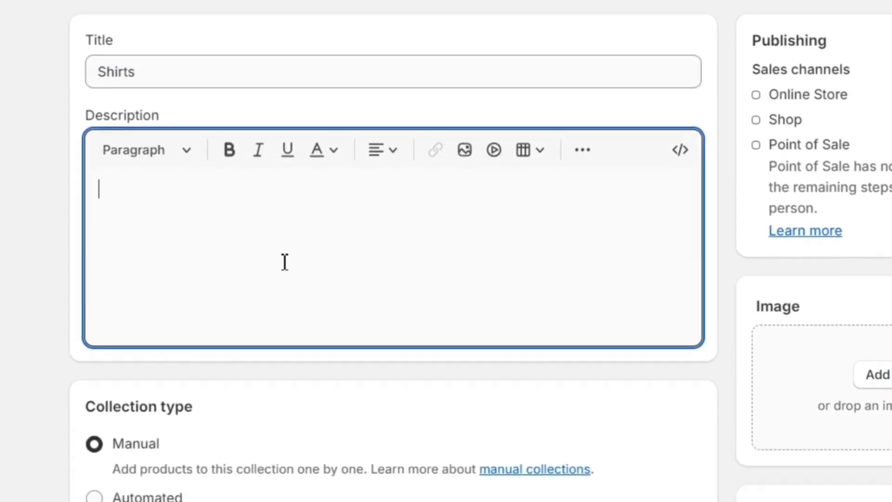
scroll(254, 244, up, 6)
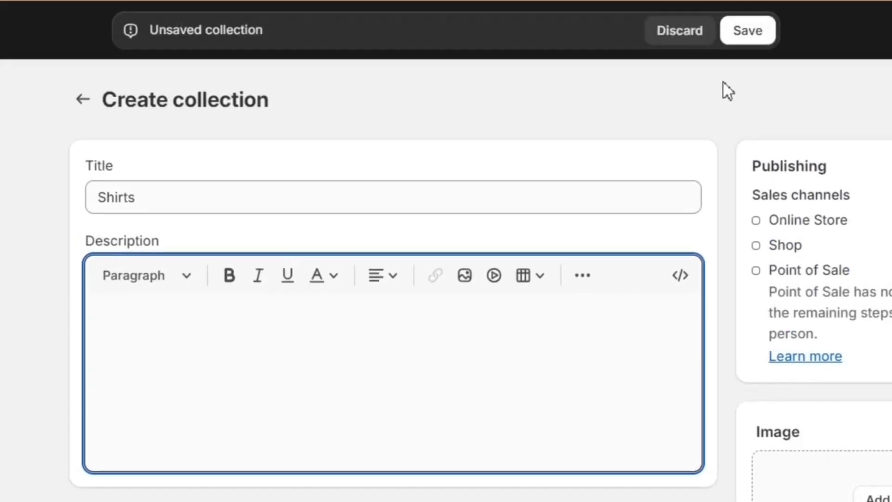
click(745, 42)
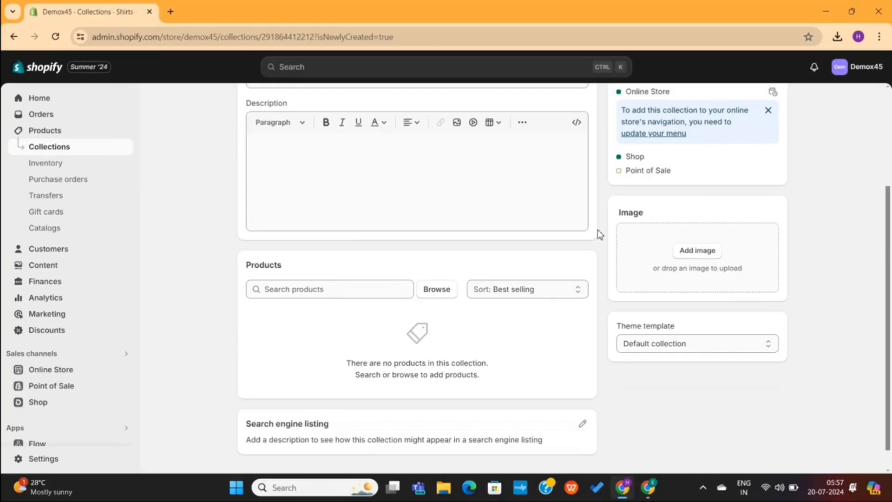
scroll(597, 229, down, 1)
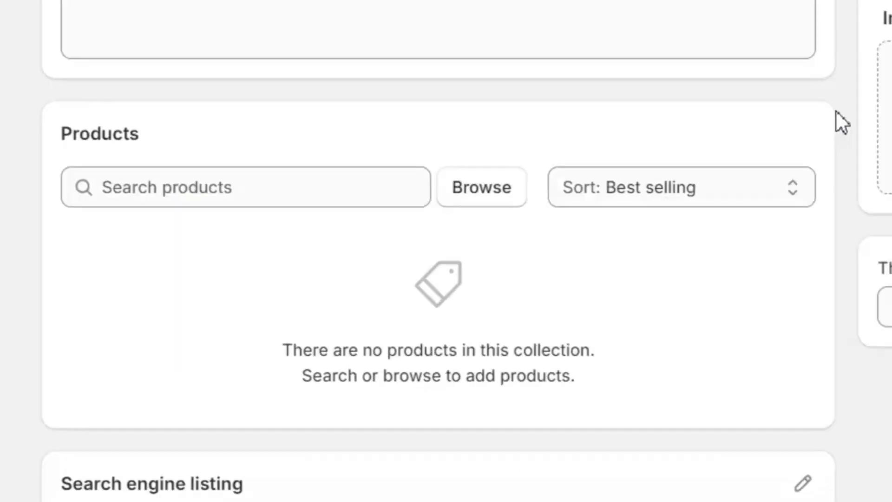
Add the Blue Men Washed Casual shirts, including the Black shirt, to the Shirts collection
click(236, 128)
click(478, 193)
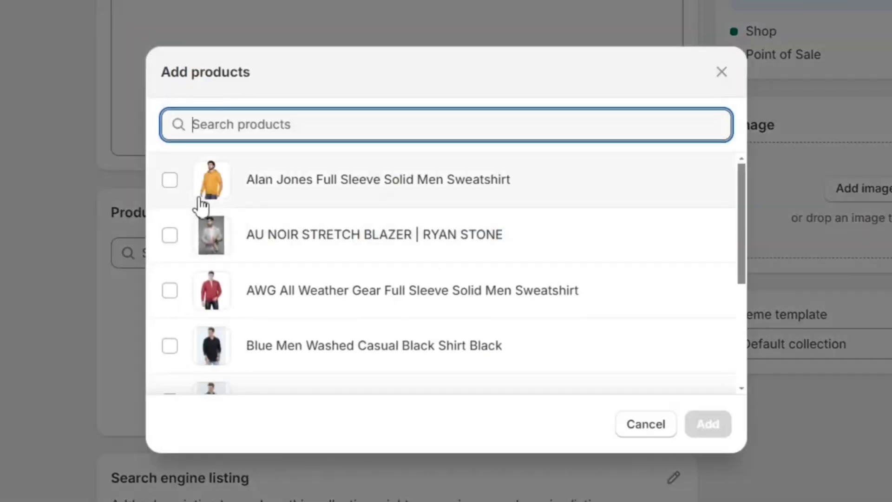
scroll(190, 325, down, 4)
click(170, 366)
click(169, 310)
click(170, 254)
click(170, 199)
scroll(175, 226, up, 1)
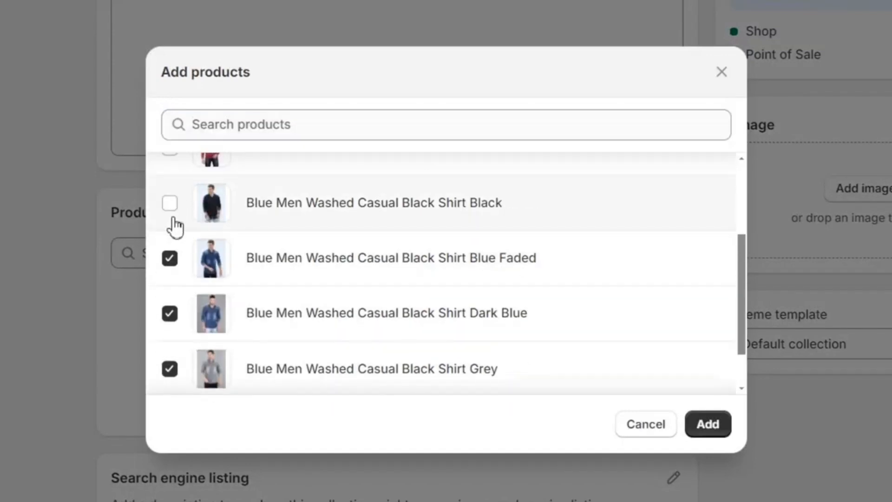
click(170, 204)
scroll(219, 207, down, 1)
scroll(200, 214, up, 2)
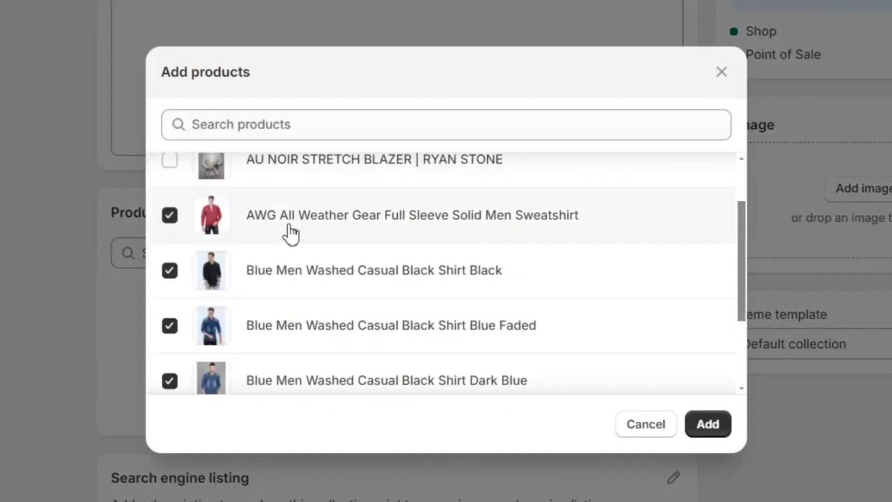
scroll(290, 233, up, 1)
click(170, 180)
click(710, 423)
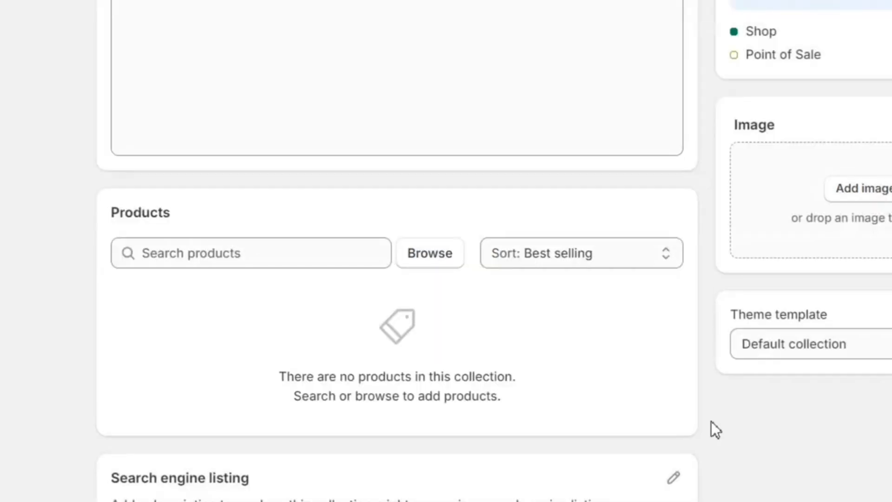
scroll(506, 273, down, 6)
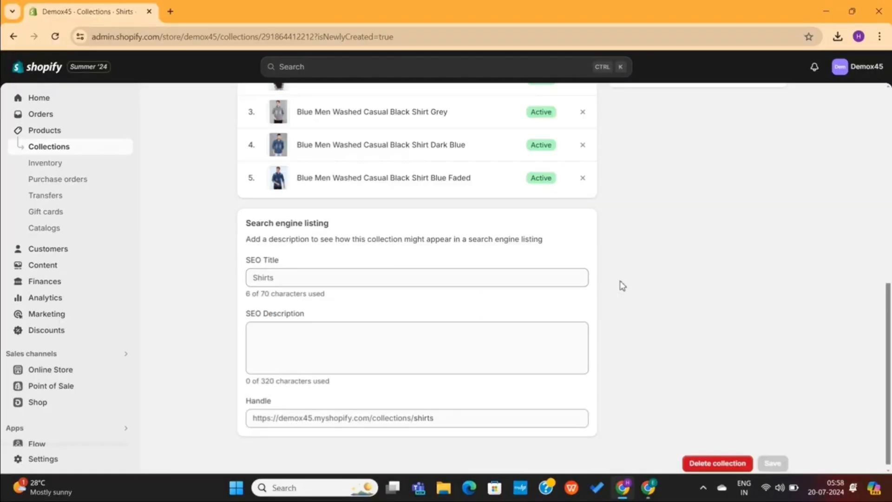
scroll(623, 284, up, 9)
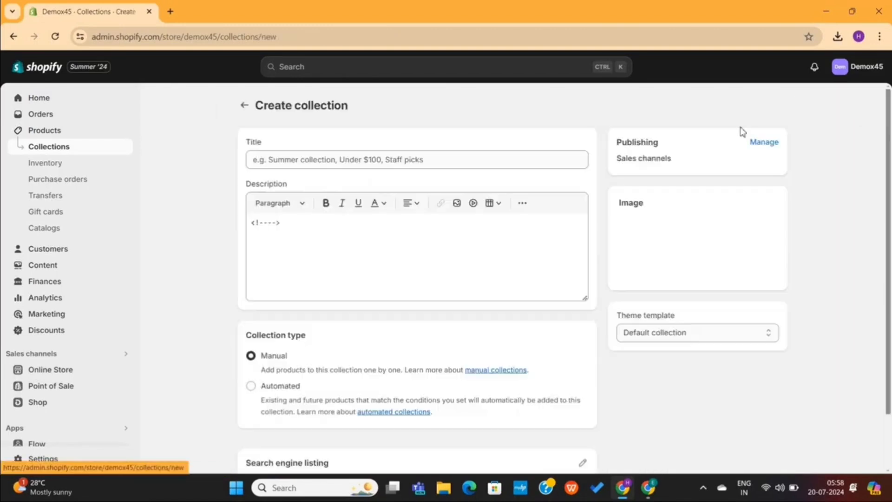
Create and save a New Arrivals collection
click(441, 162)
text(New Arrivals)
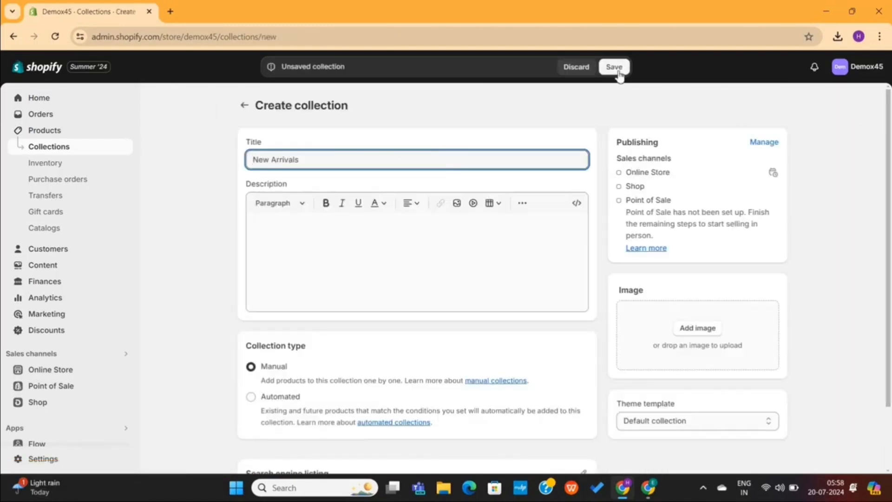
click(617, 72)
Create a Best sellers collection, then go to the Online Store themes page
click(245, 106)
click(828, 106)
click(519, 161)
text(Best sellers)
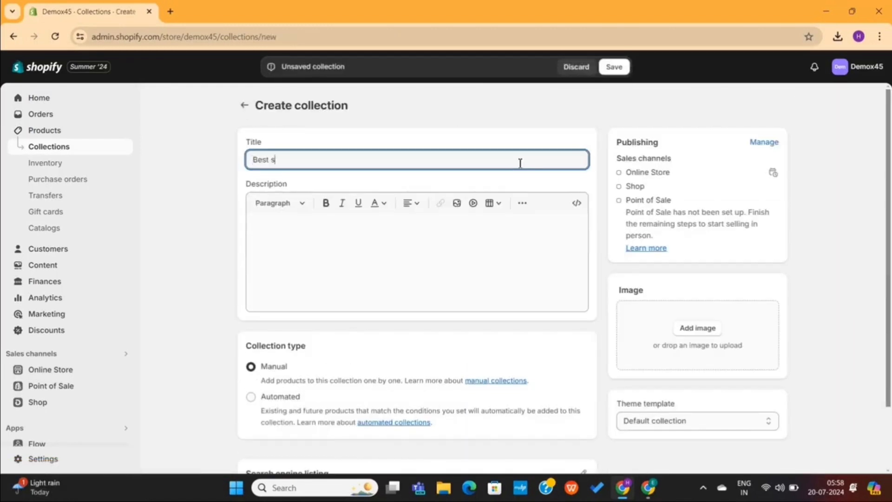
click(614, 67)
click(244, 106)
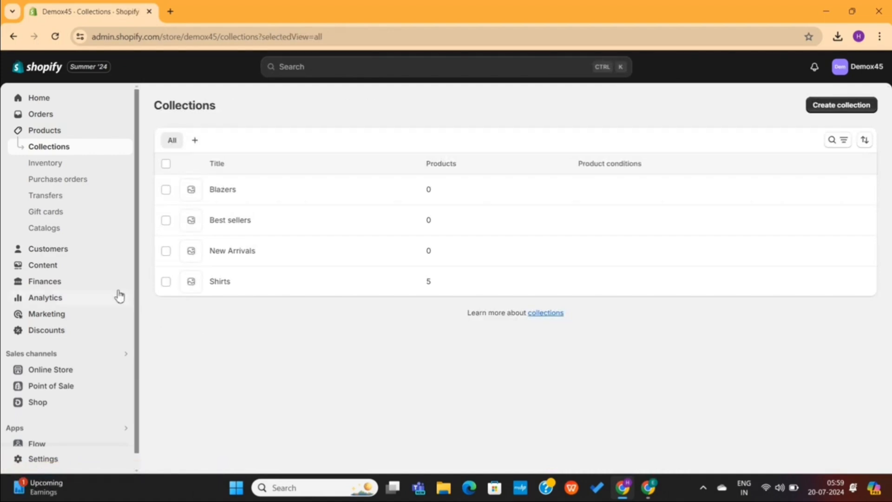
click(50, 370)
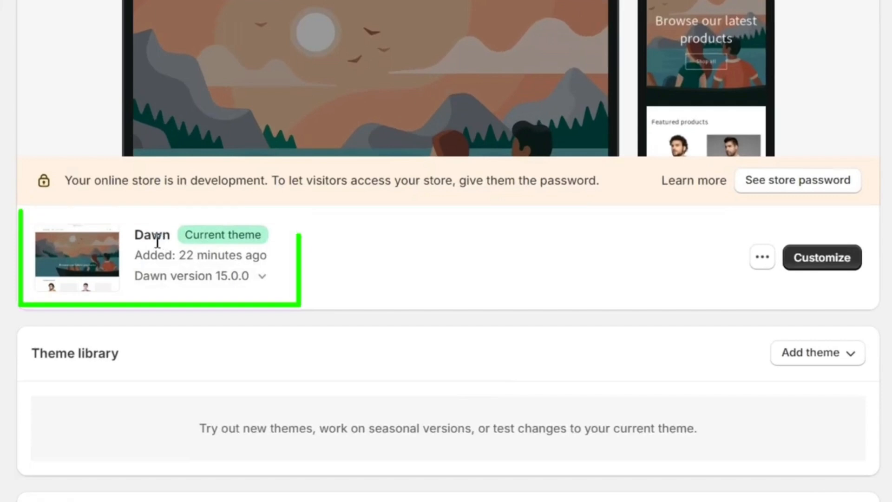
drag(131, 236, 204, 233)
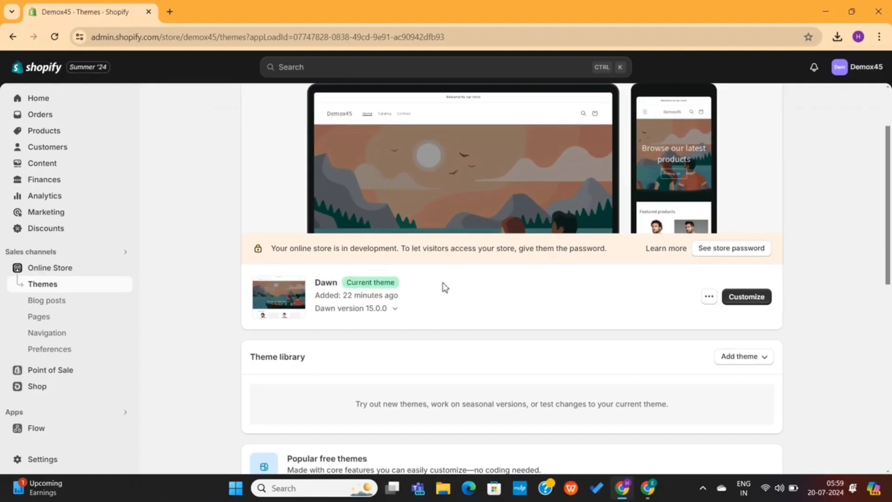
scroll(471, 287, up, 2)
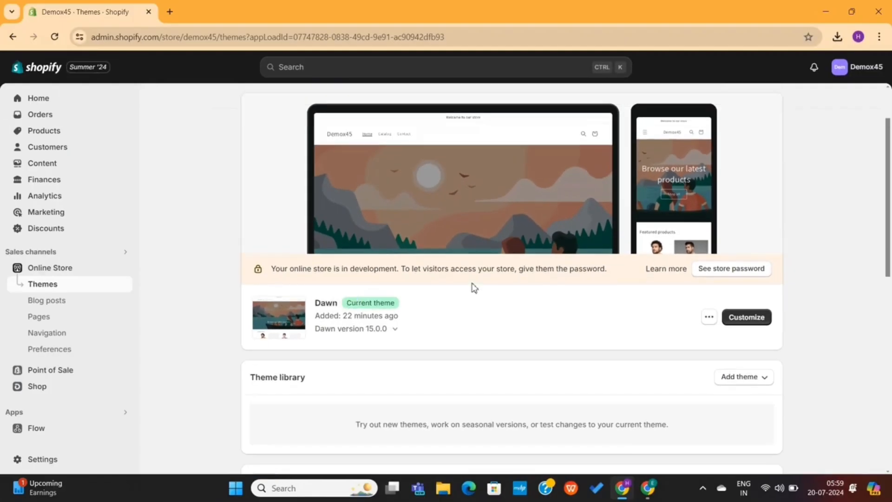
click(723, 132)
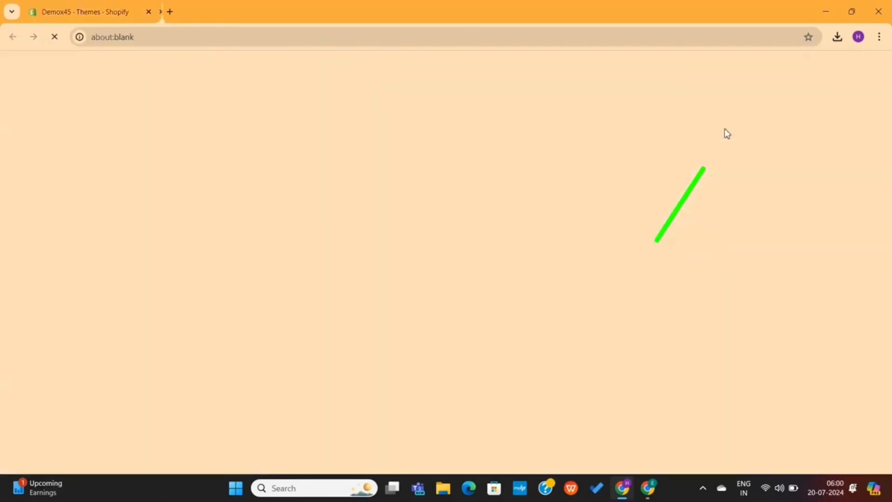
scroll(434, 280, down, 5)
scroll(434, 281, down, 15)
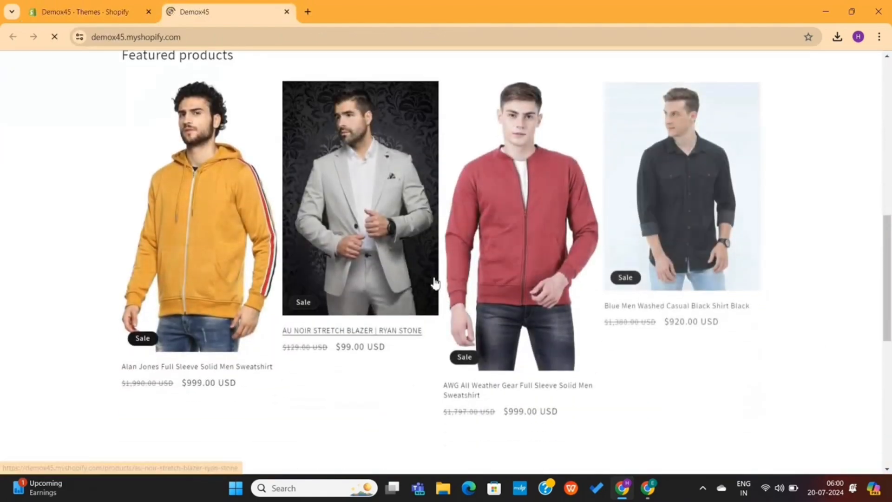
scroll(434, 282, up, 12)
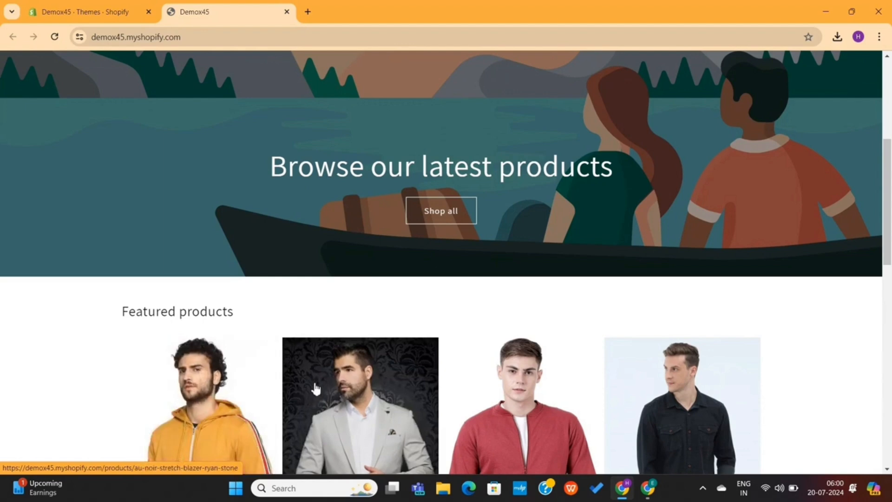
scroll(543, 411, down, 7)
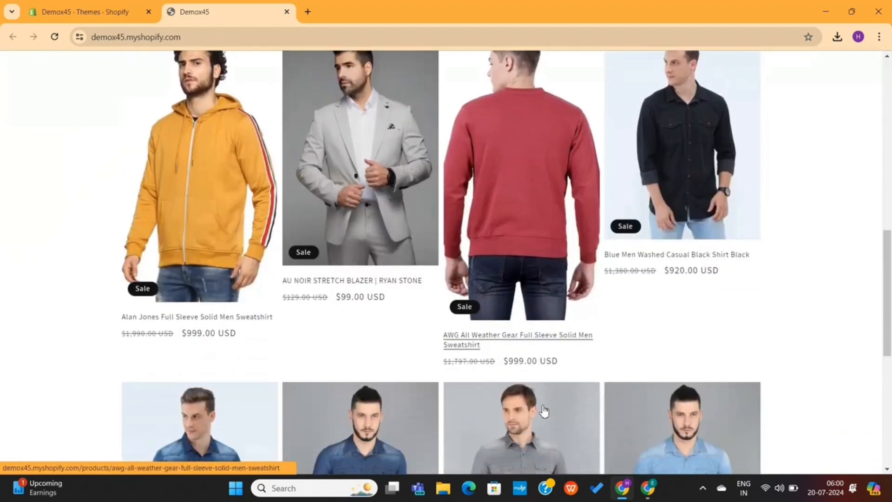
key(ctrl+w)
scroll(398, 245, down, 4)
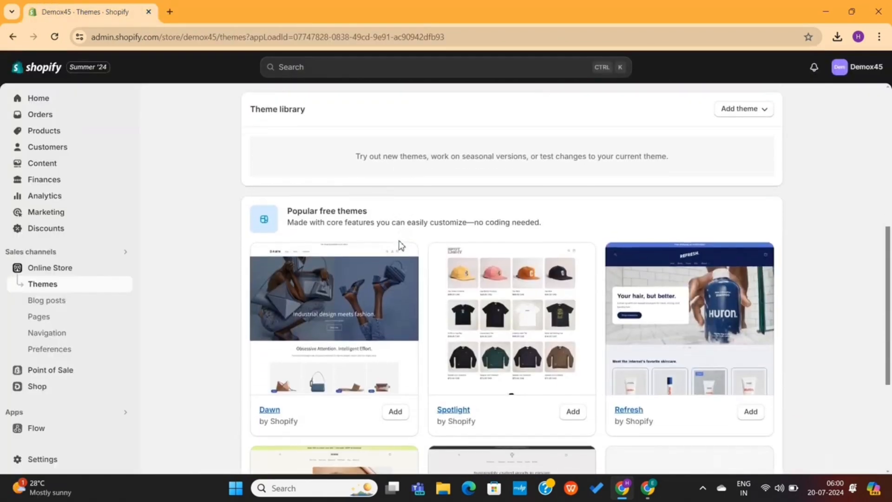
Scroll past the Popular free themes heading and open the Shopify Theme Store
scroll(399, 240, down, 2)
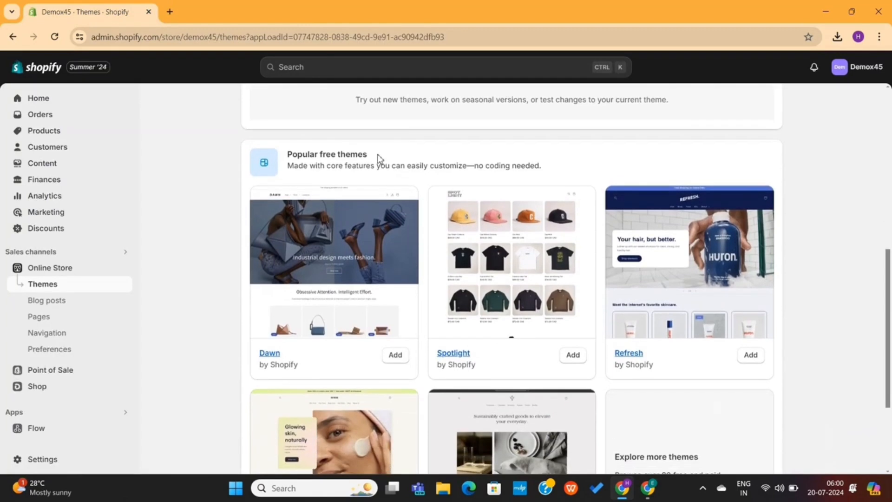
drag(377, 154, 288, 158)
scroll(420, 165, down, 3)
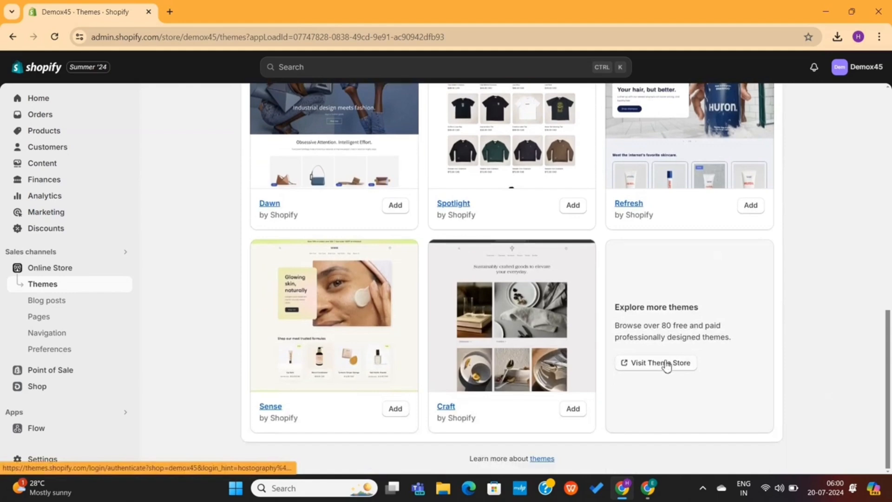
click(664, 359)
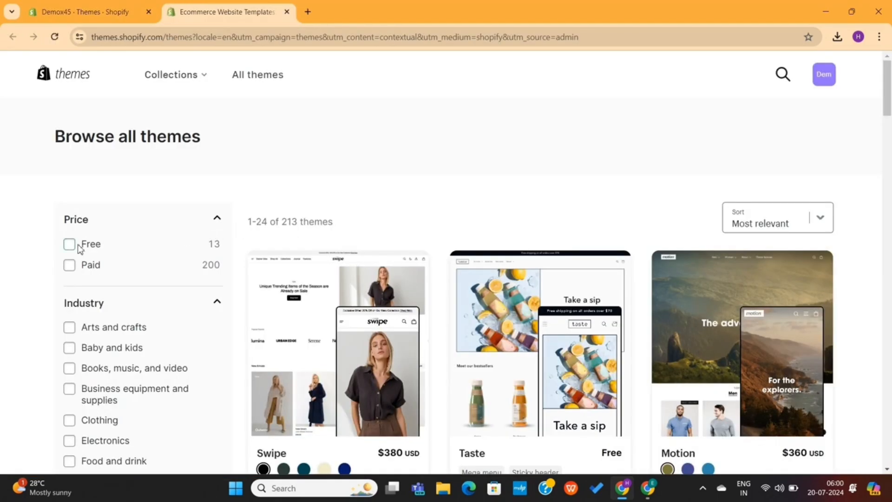
Filter the Theme Store to Free and scroll through the 13 free theme cards
click(69, 243)
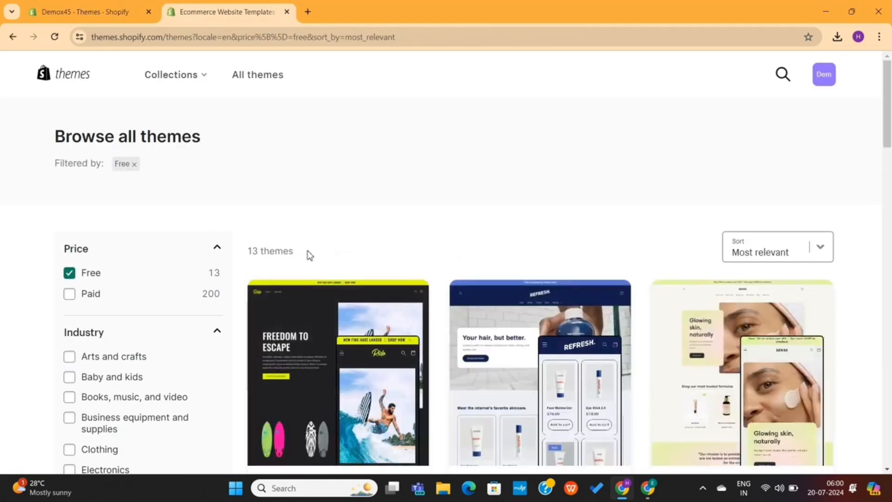
scroll(513, 263, down, 14)
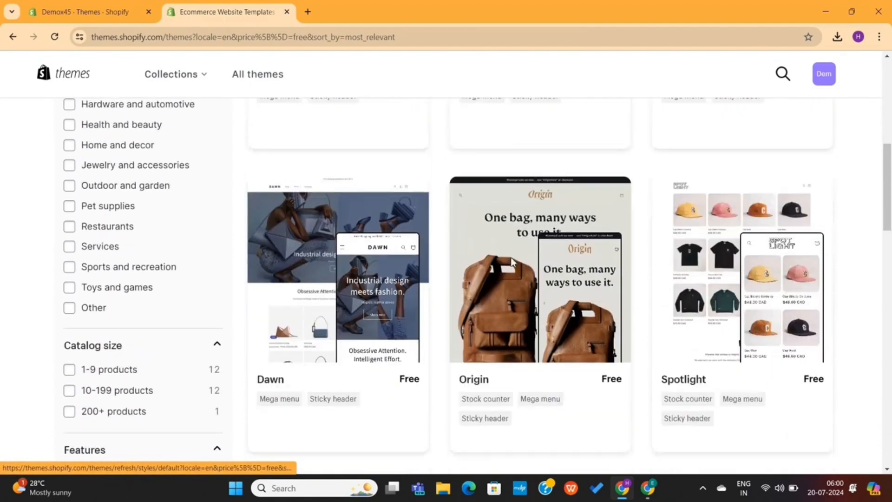
scroll(513, 262, down, 13)
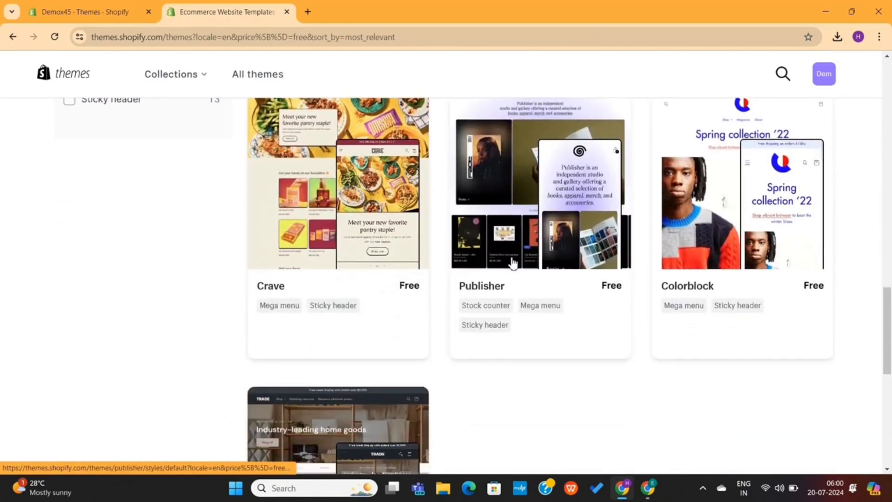
scroll(512, 262, down, 3)
scroll(513, 262, up, 16)
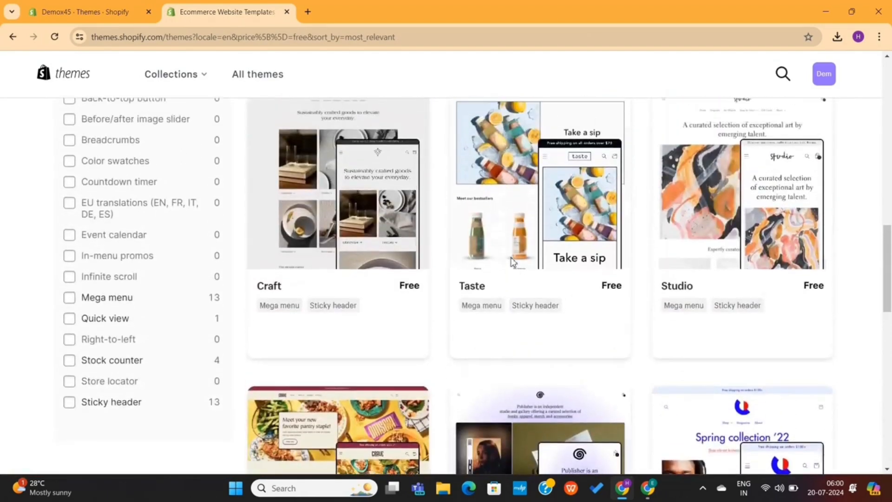
scroll(512, 262, up, 8)
scroll(513, 263, down, 20)
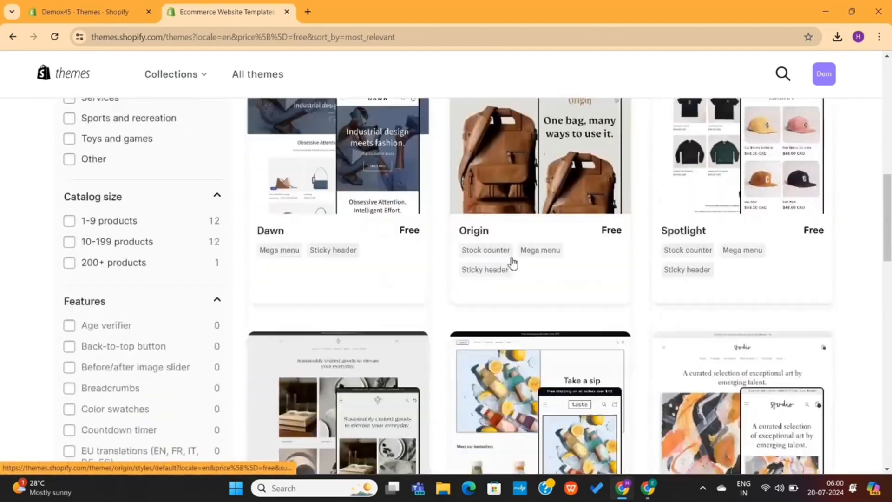
scroll(513, 263, down, 5)
Open the Trade theme's details page and browse its description
click(395, 278)
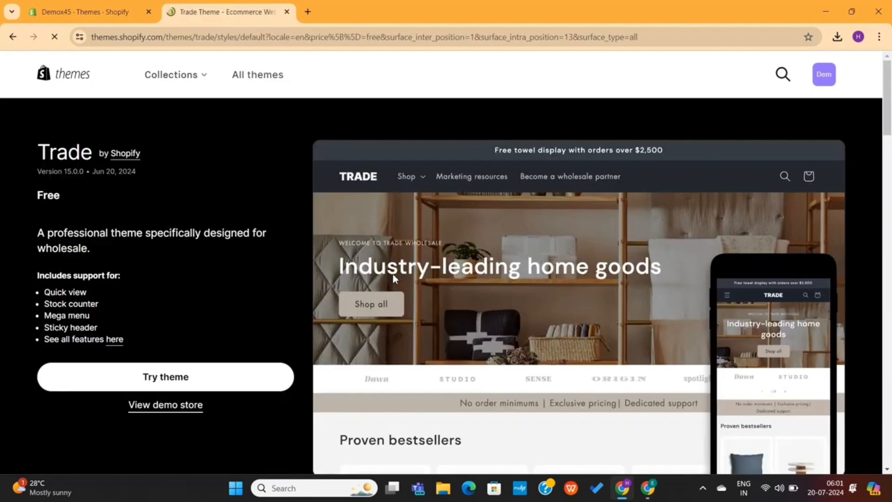
scroll(236, 278, down, 20)
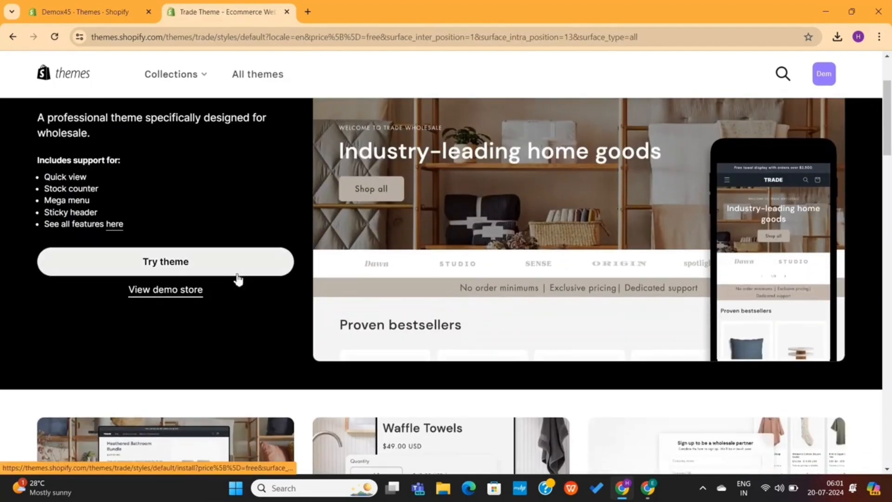
scroll(238, 278, up, 11)
scroll(238, 278, up, 3)
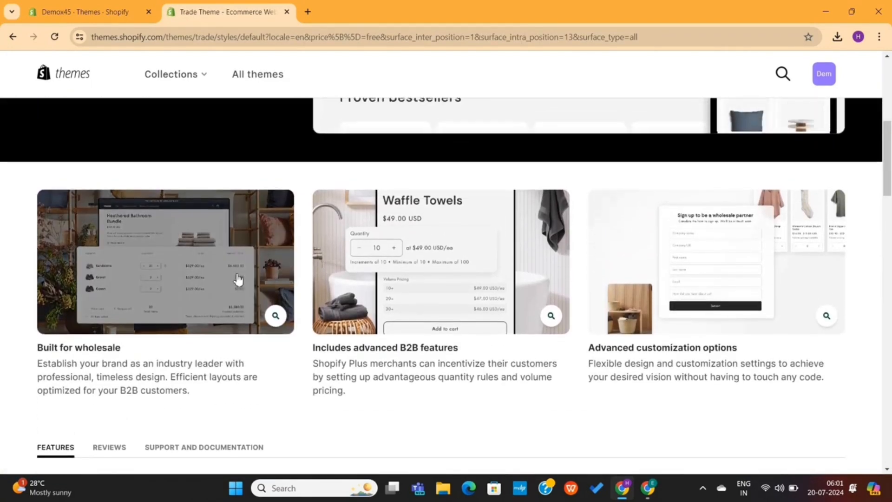
scroll(238, 277, up, 1)
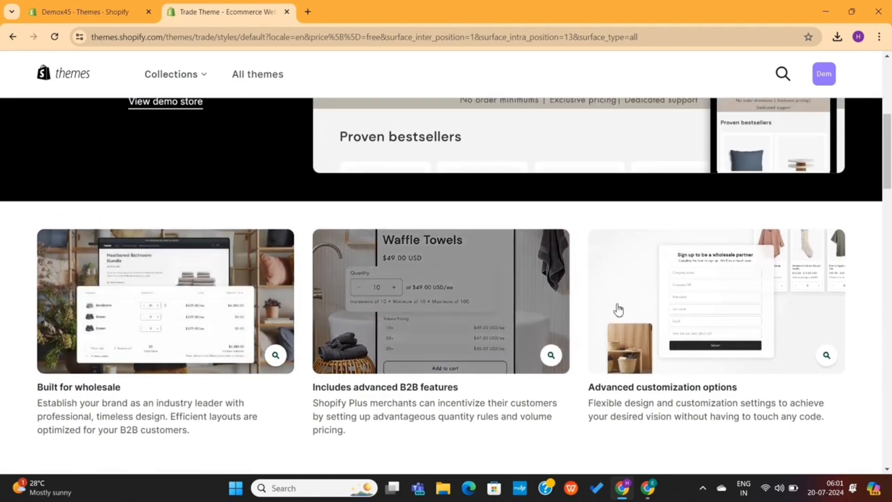
scroll(474, 322, up, 6)
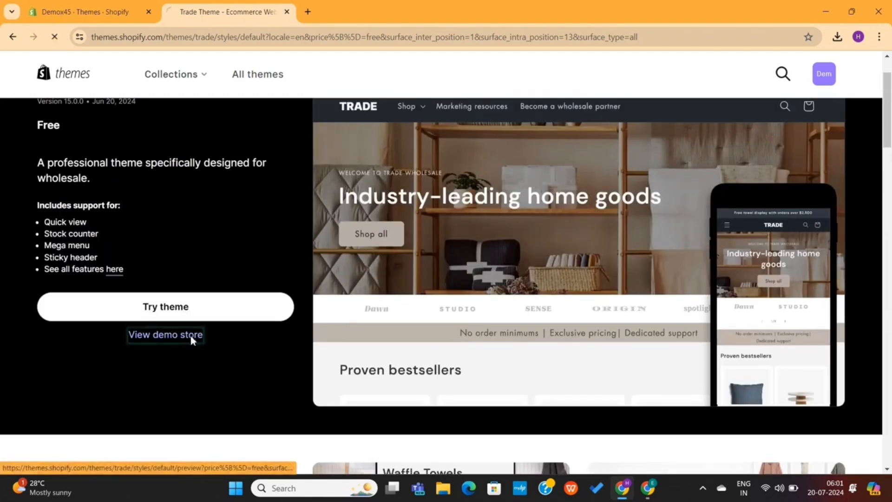
scroll(436, 304, down, 14)
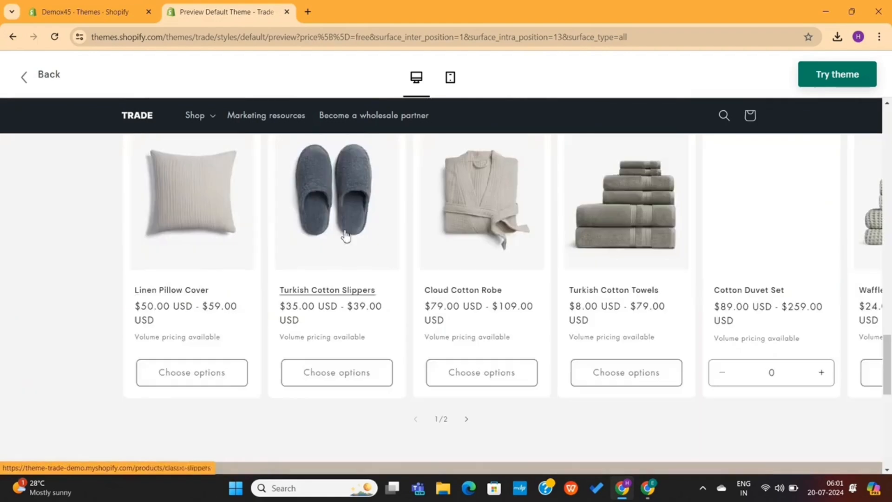
scroll(570, 237, up, 10)
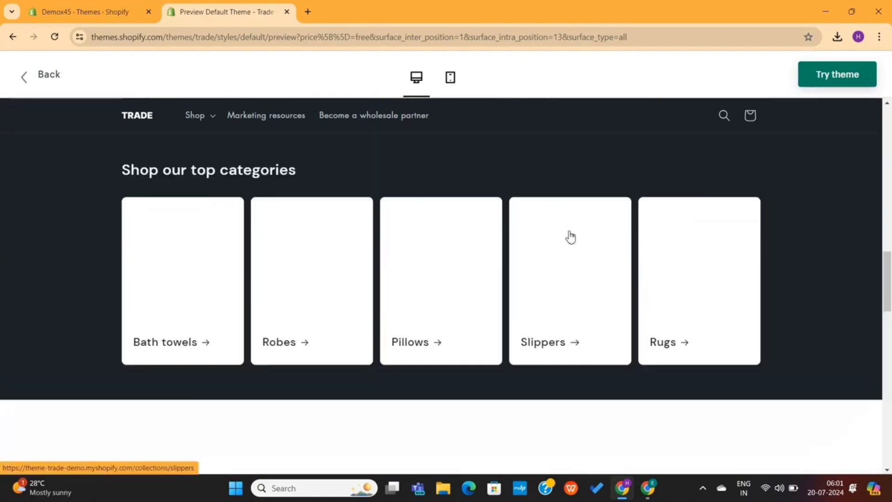
scroll(570, 238, up, 5)
Preview the Trade demo store in mobile layout, then add Trade to the library with Try theme
click(450, 77)
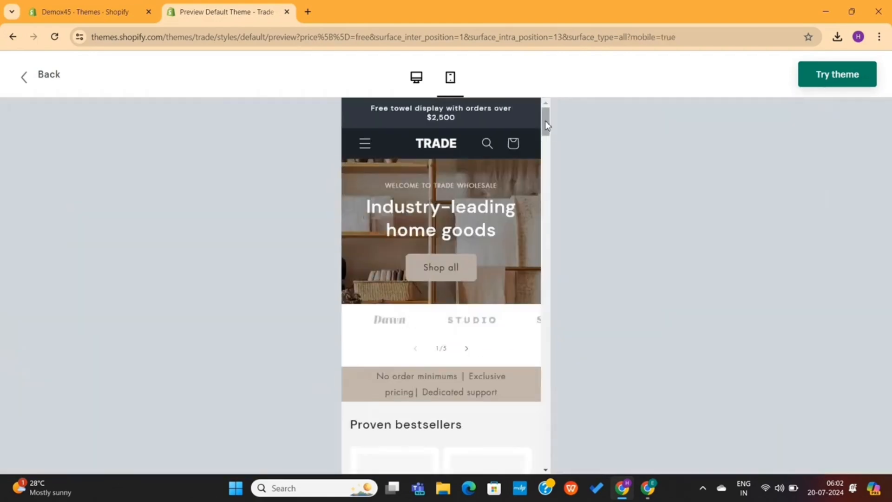
mouse_move(545, 123)
mouse_down()
mouse_move(547, 273)
mouse_move(572, 91)
mouse_up()
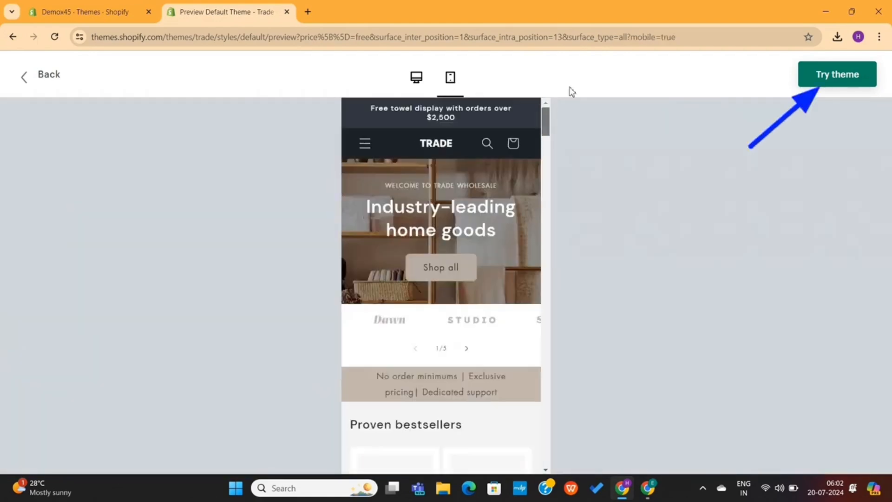
click(840, 80)
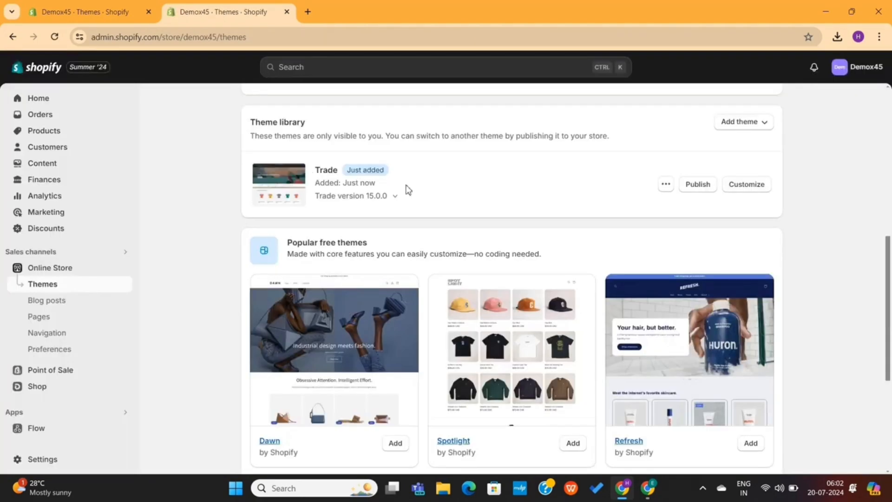
Publish Trade 15.0.0 as the store's current theme
click(702, 185)
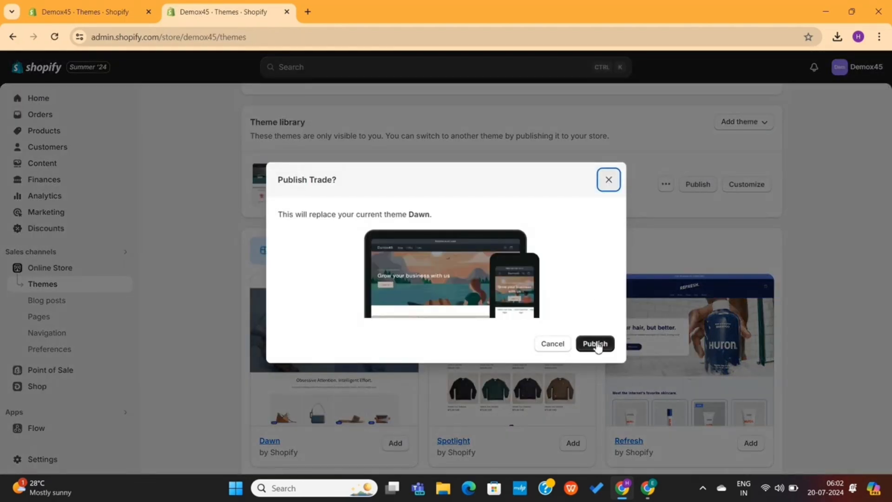
click(597, 343)
scroll(825, 227, up, 5)
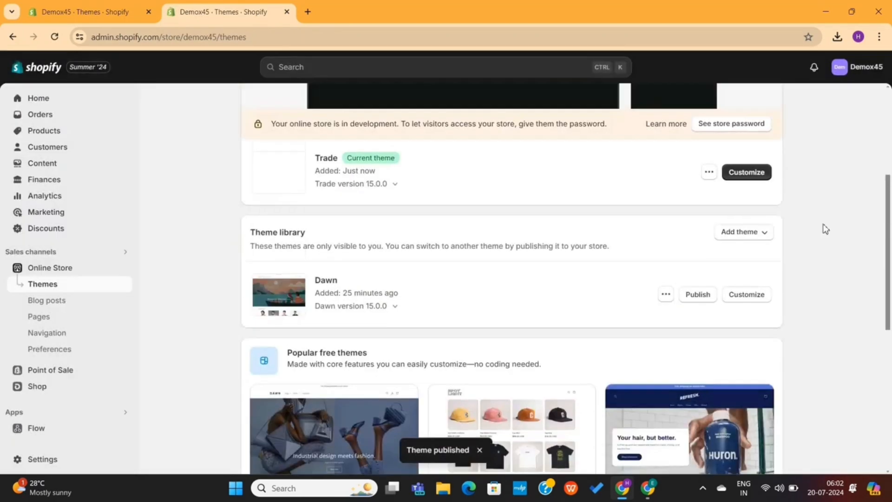
scroll(781, 173, up, 2)
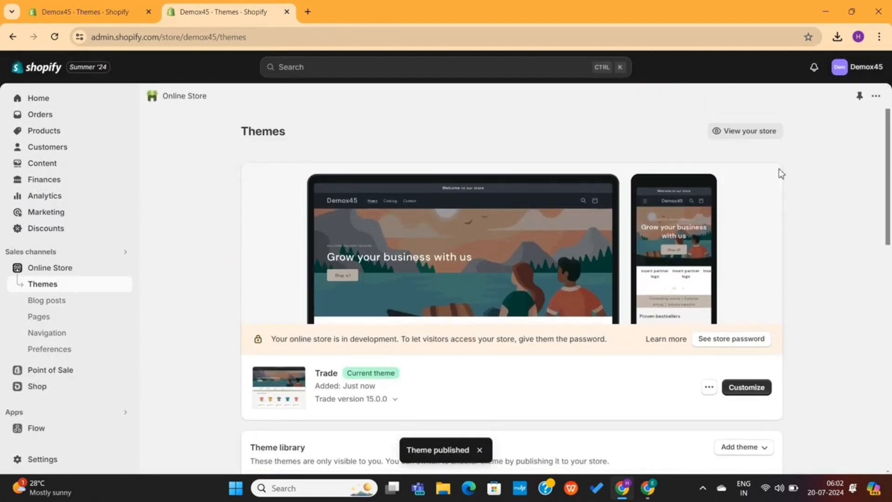
View the live storefront in a new tab and scroll through its Trade design
click(753, 131)
scroll(601, 231, down, 3)
scroll(601, 231, down, 20)
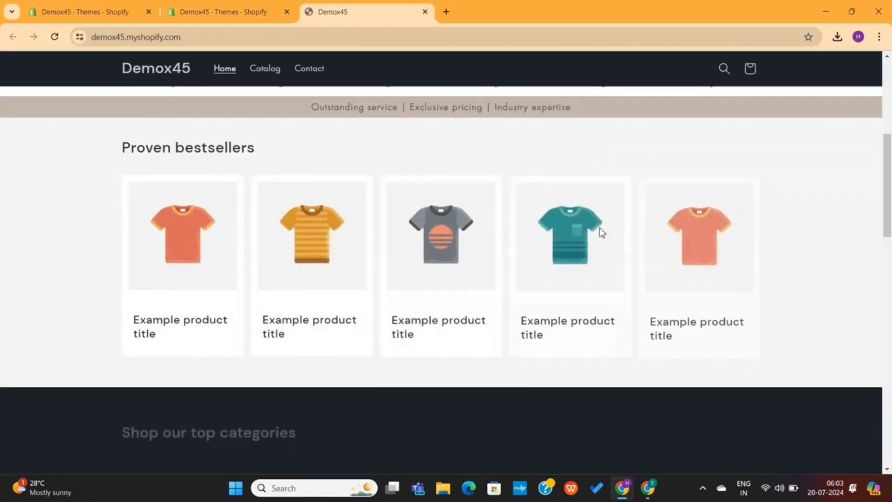
scroll(599, 227, down, 2)
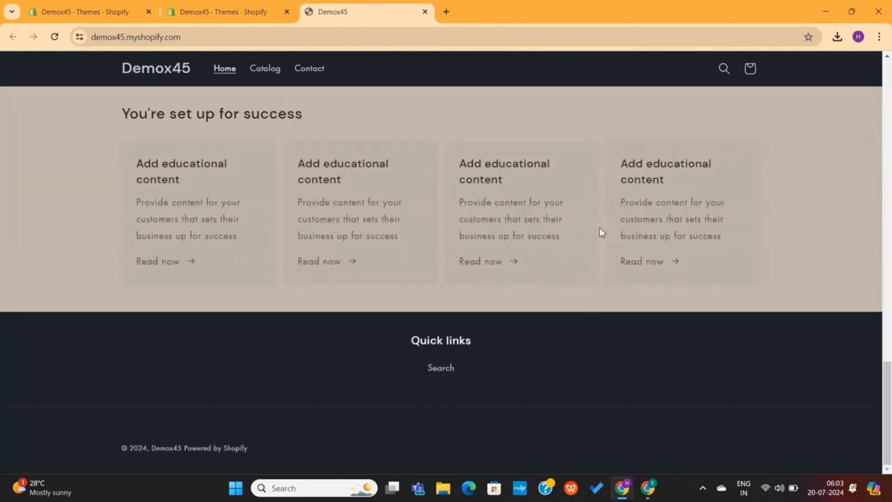
scroll(599, 227, up, 3)
scroll(421, 216, up, 3)
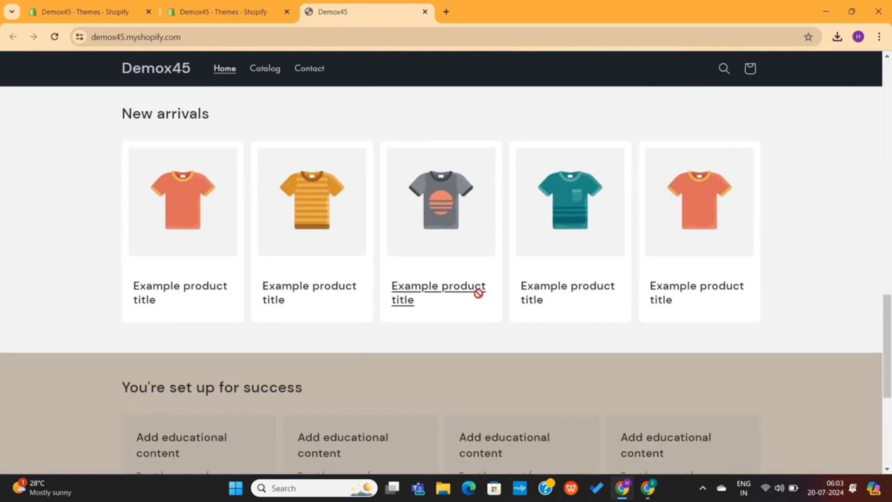
scroll(566, 273, up, 20)
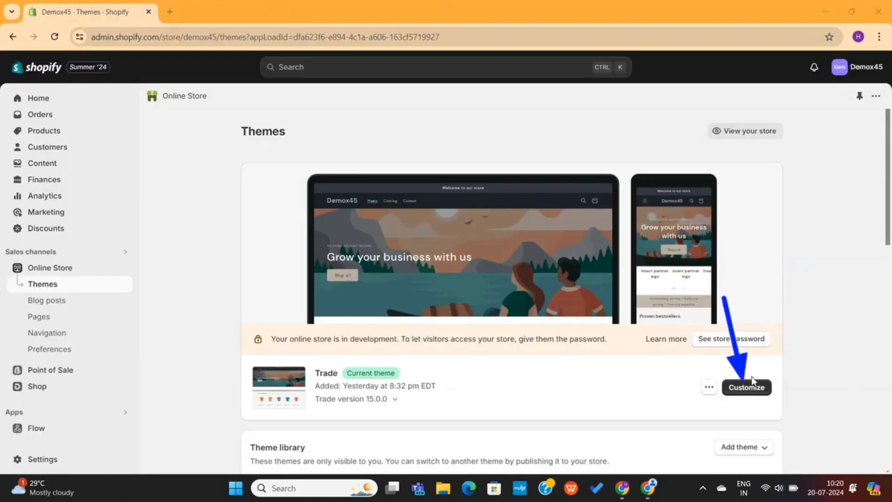
Open the Trade theme editor and confirm the Home page template is selected
click(748, 388)
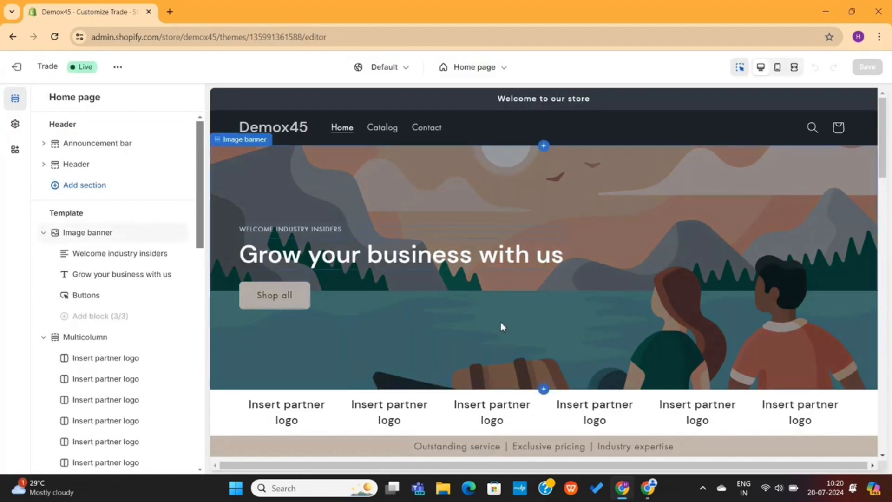
scroll(500, 326, down, 10)
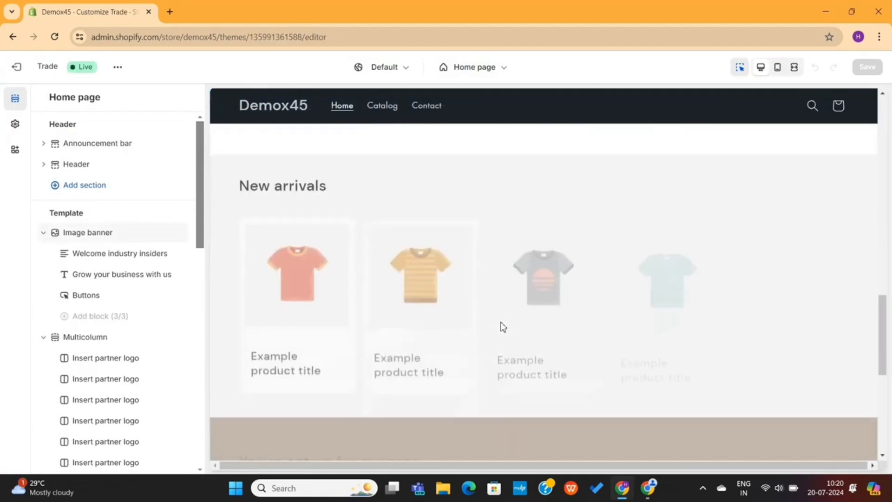
scroll(500, 327, down, 5)
scroll(500, 326, up, 10)
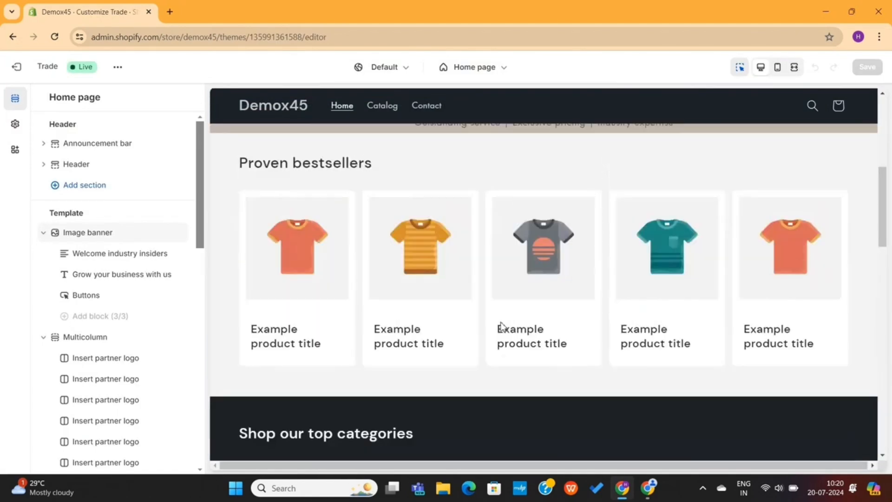
scroll(500, 324, up, 8)
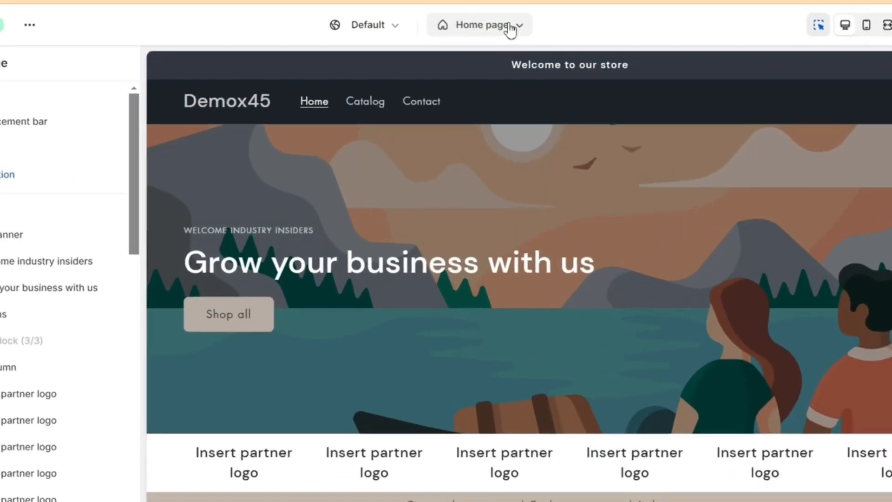
click(473, 66)
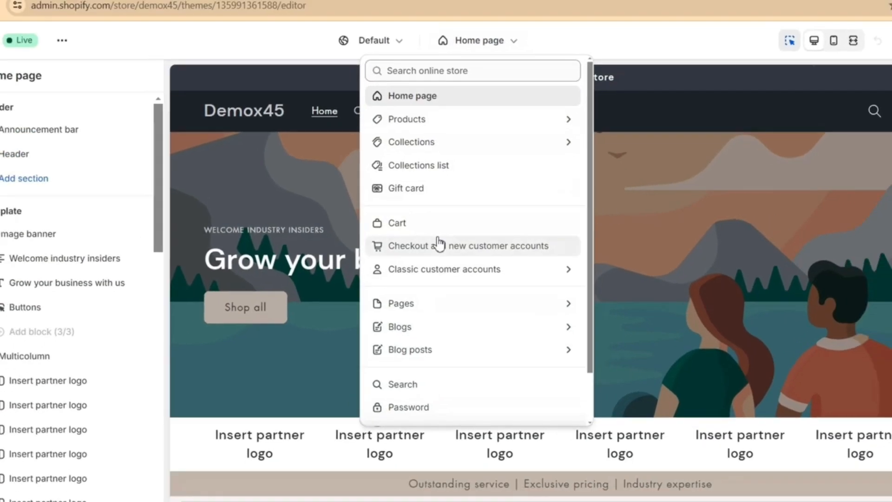
click(515, 21)
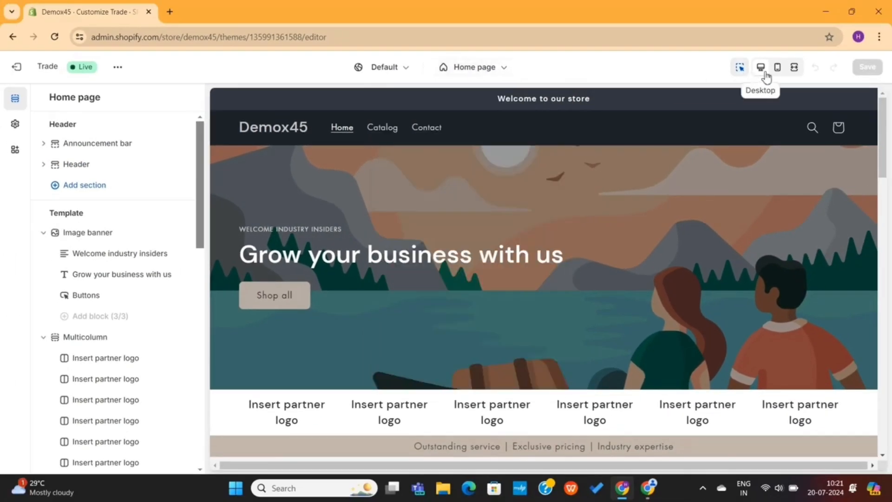
Compare the home page preview in mobile, fullscreen and desktop layouts
click(781, 71)
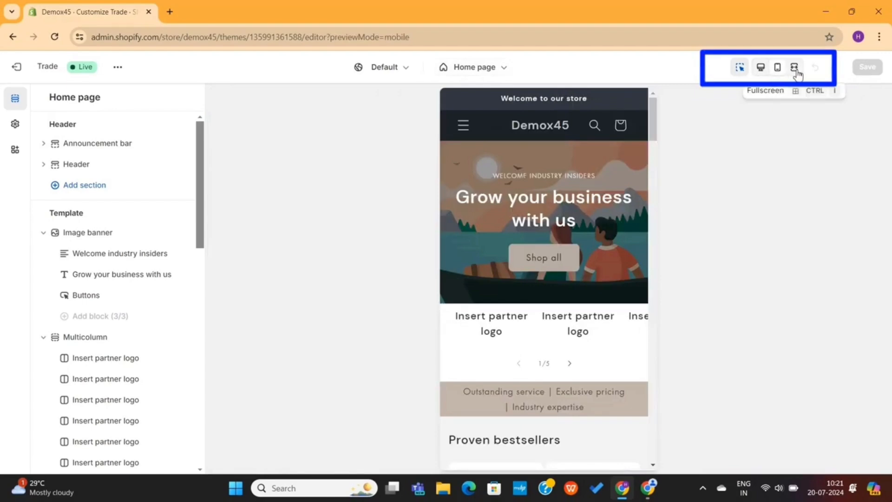
click(795, 69)
scroll(631, 237, down, 15)
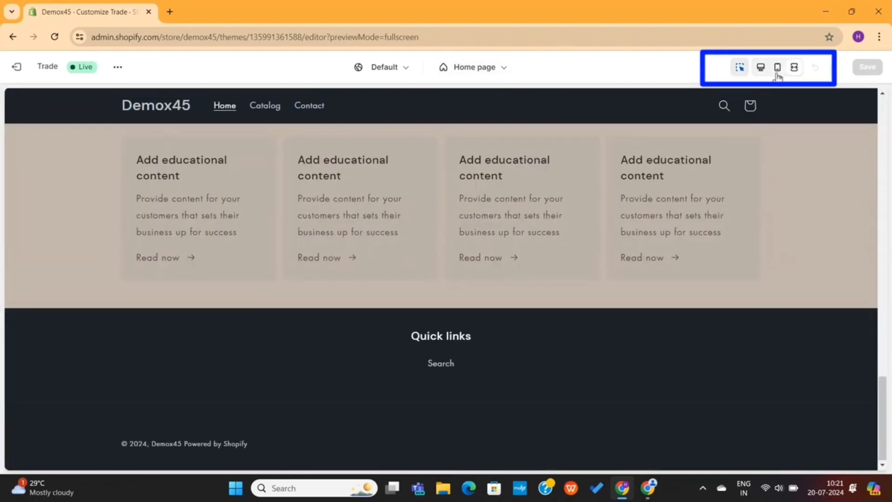
click(777, 74)
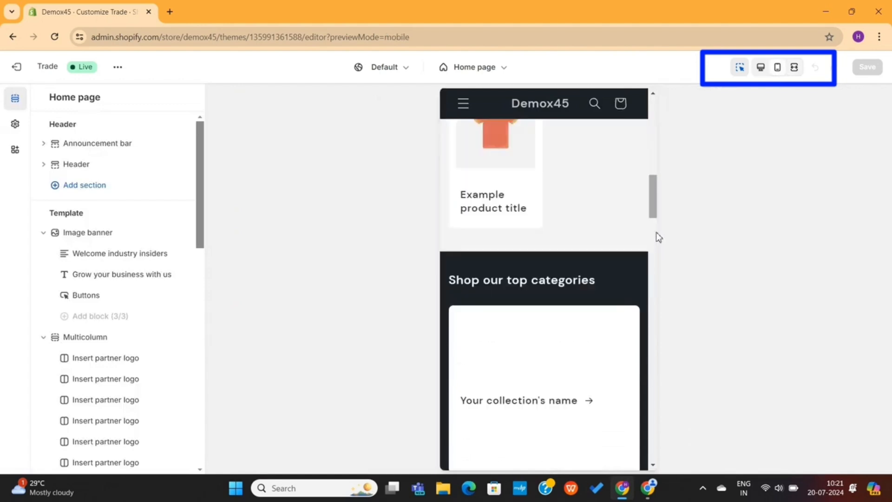
click(760, 67)
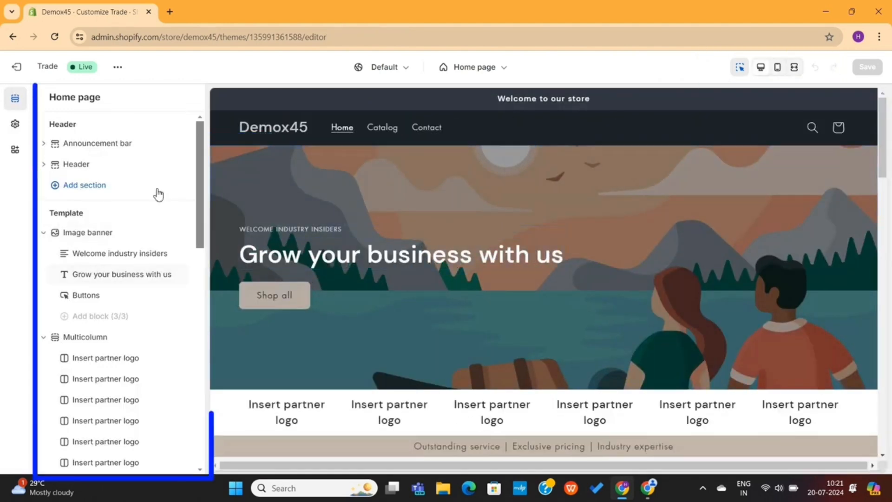
Inspect the Rich text section's settings, then return to the home page section list
scroll(96, 257, down, 10)
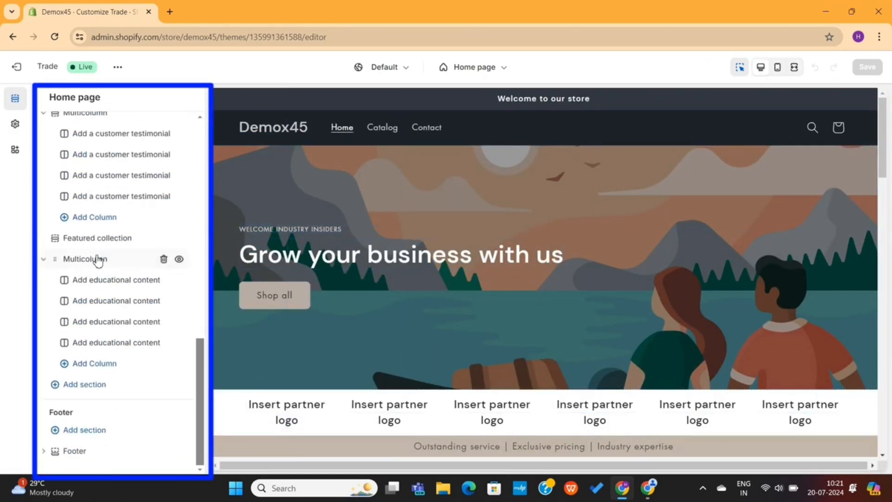
scroll(96, 257, up, 10)
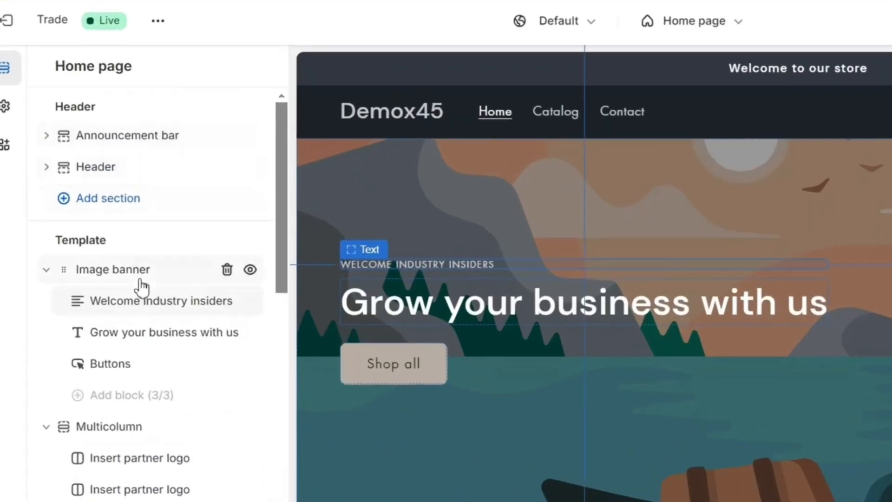
scroll(122, 278, down, 10)
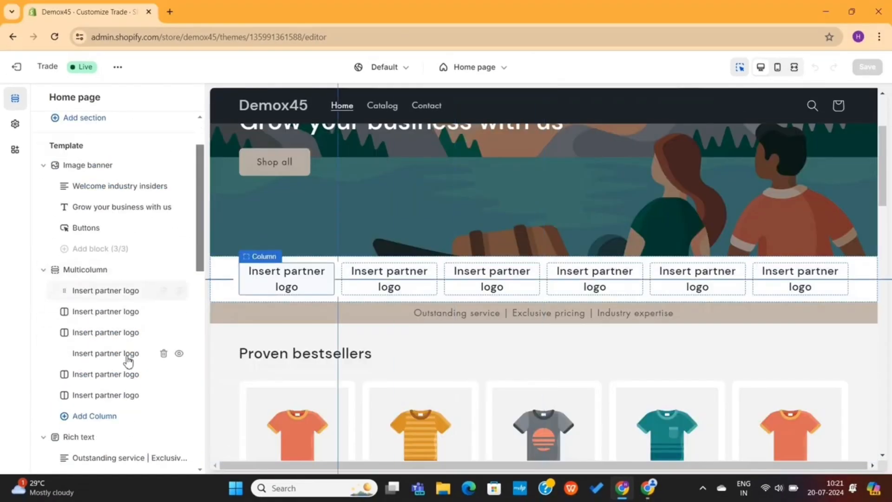
scroll(128, 367, down, 1)
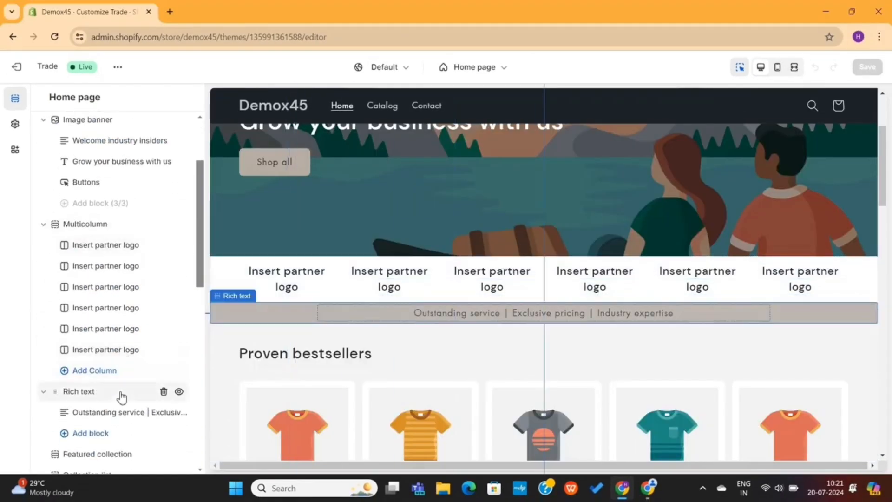
click(122, 395)
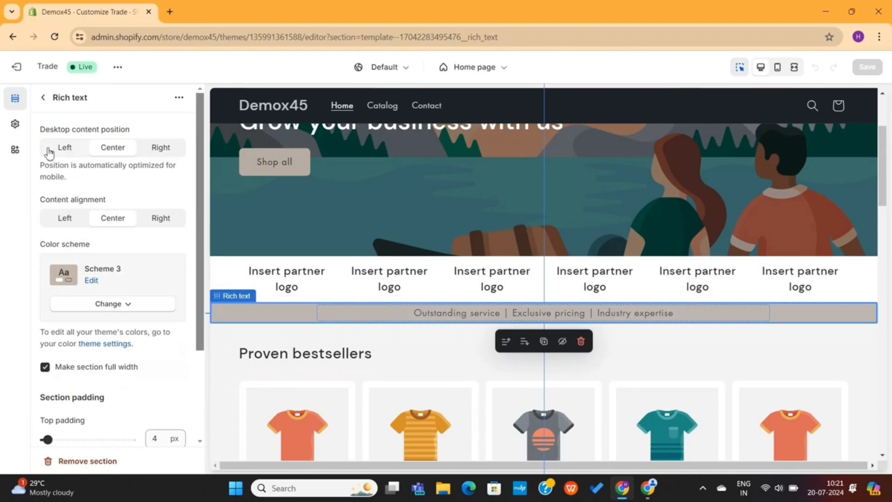
click(44, 99)
Delete the educational content Multicolumn section, then undo the deletion
scroll(123, 325, down, 3)
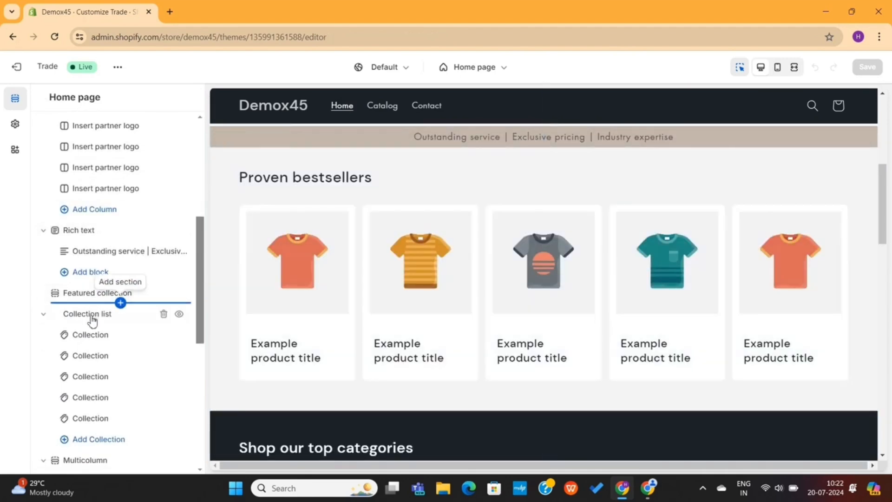
scroll(93, 320, down, 6)
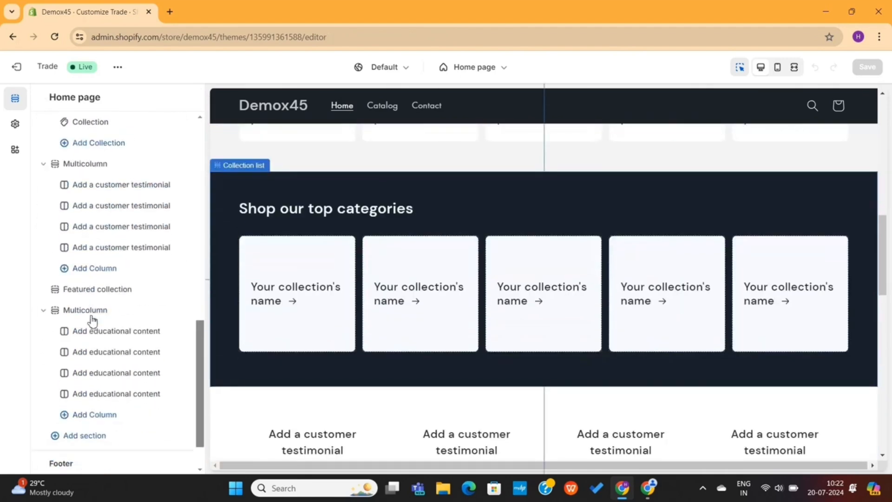
scroll(93, 320, down, 1)
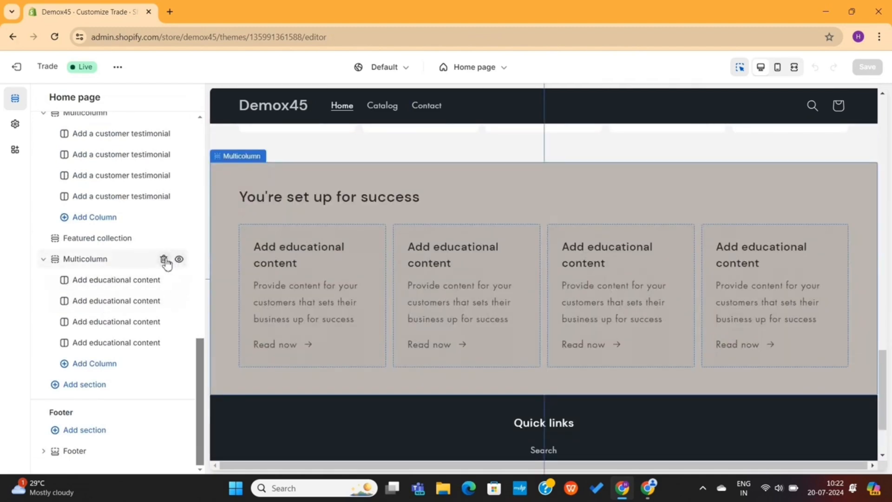
click(164, 260)
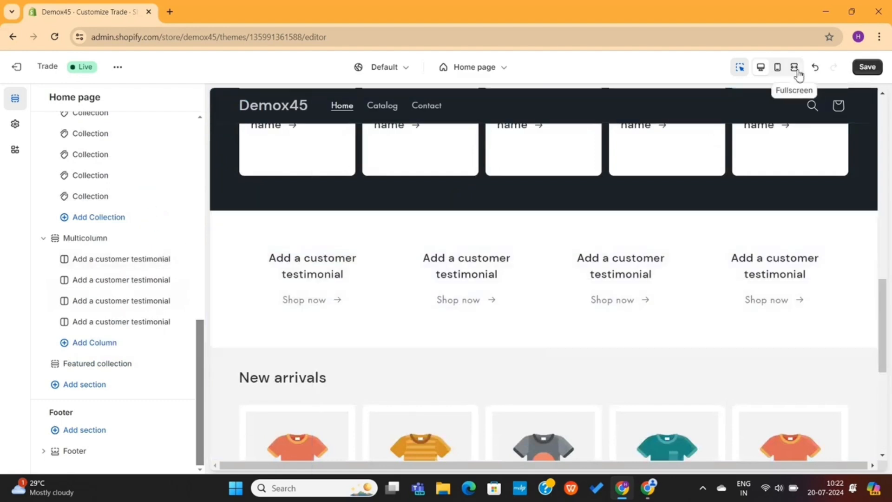
click(816, 70)
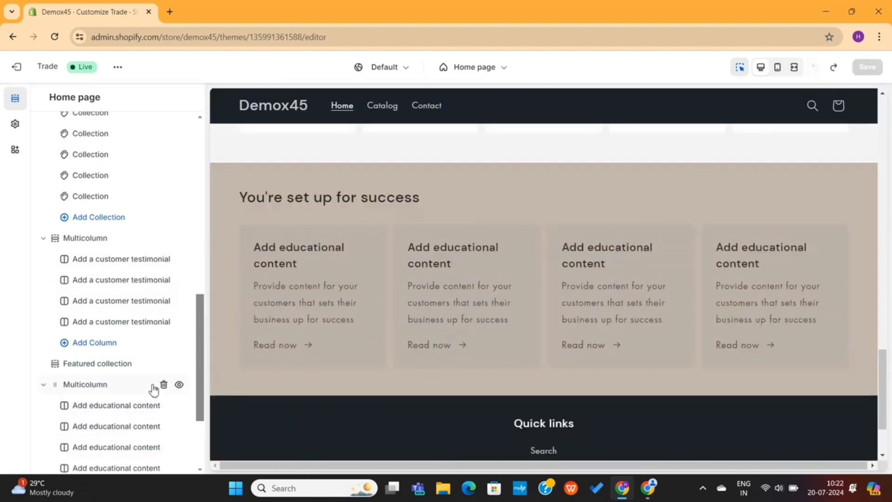
scroll(167, 325, down, 3)
Hide both Multicolumn sections, the Collection list, Featured collection and Rich text sections
click(180, 261)
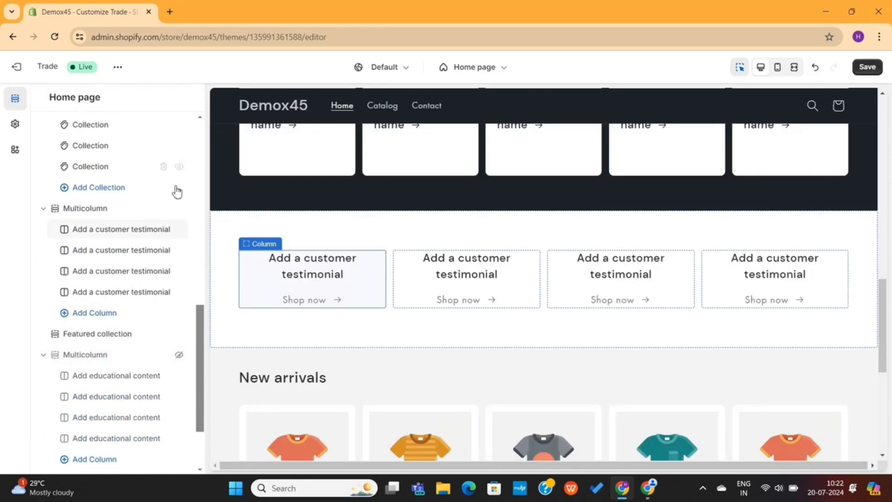
click(179, 208)
scroll(178, 205, up, 2)
click(179, 155)
scroll(180, 157, up, 1)
click(180, 175)
scroll(178, 172, up, 1)
click(178, 158)
Hide the New arrivals featured collection and the Image banner sections
scroll(179, 161, up, 2)
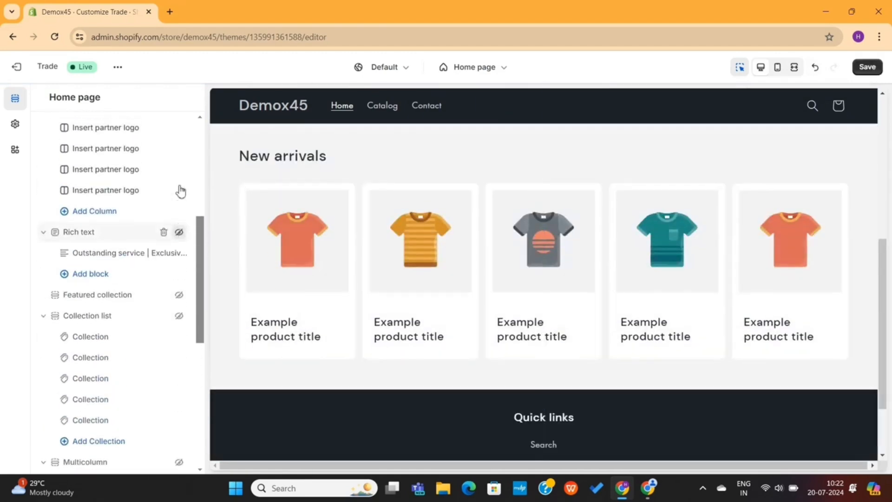
scroll(181, 186, up, 2)
scroll(183, 179, up, 2)
scroll(158, 278, down, 4)
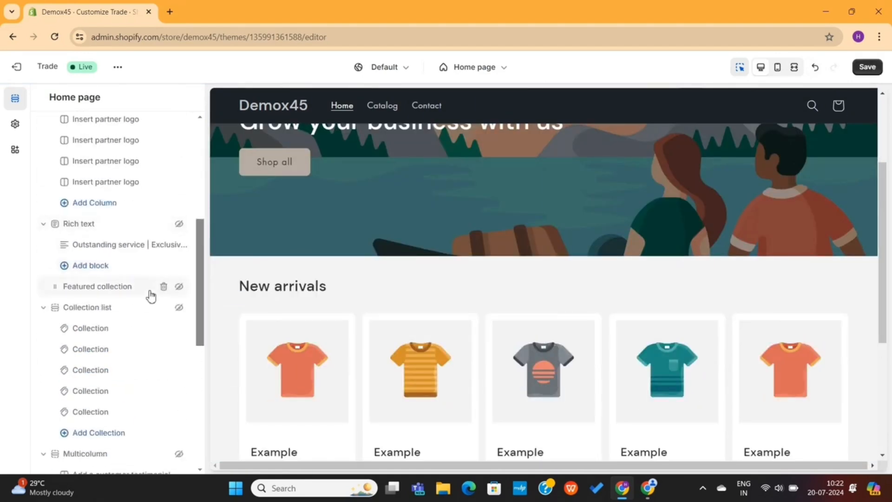
scroll(160, 316, down, 5)
click(180, 333)
scroll(140, 353, down, 2)
scroll(154, 302, up, 10)
click(179, 232)
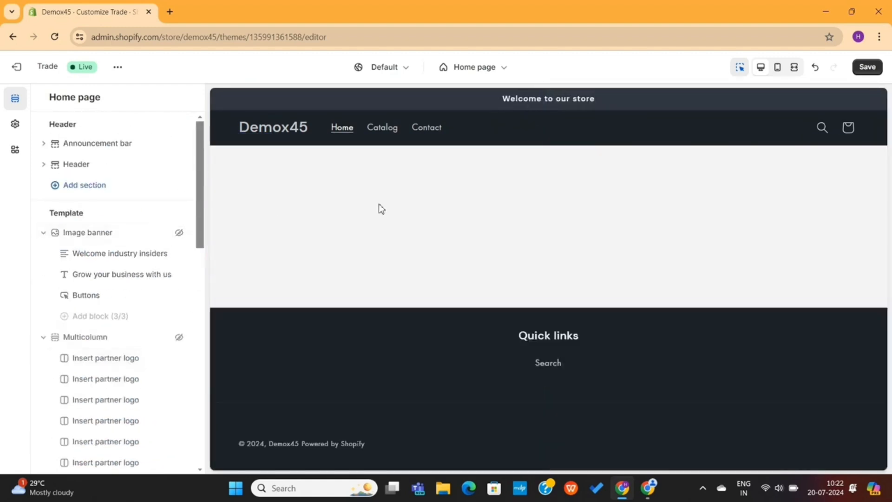
Change the announcement bar text to 'FREE Shipping Worldwide', then open the Header section settings
click(521, 103)
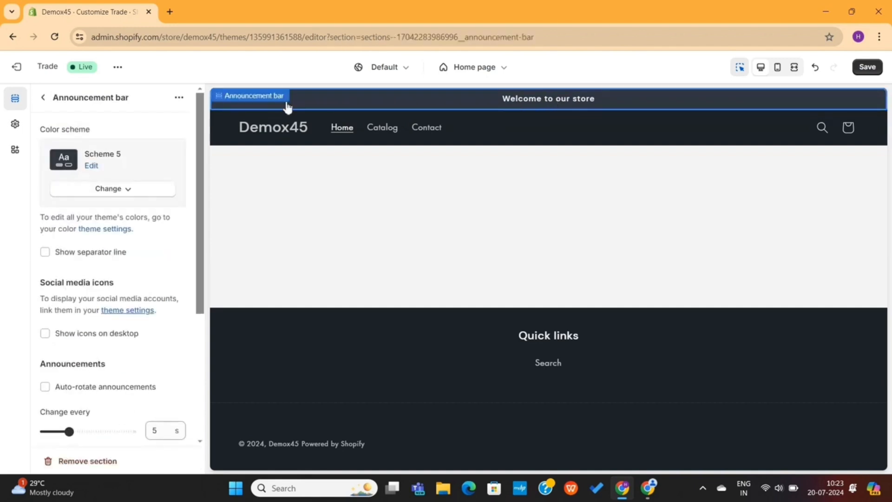
scroll(135, 248, down, 5)
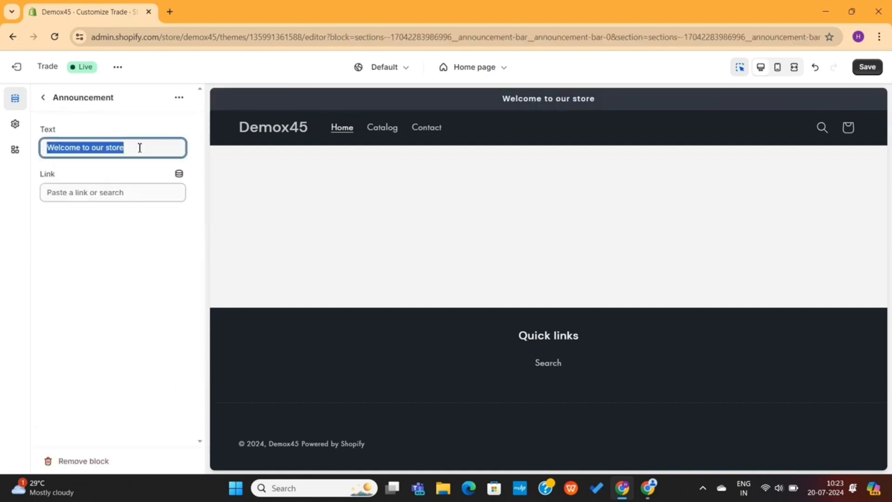
text(FREE Shipp)
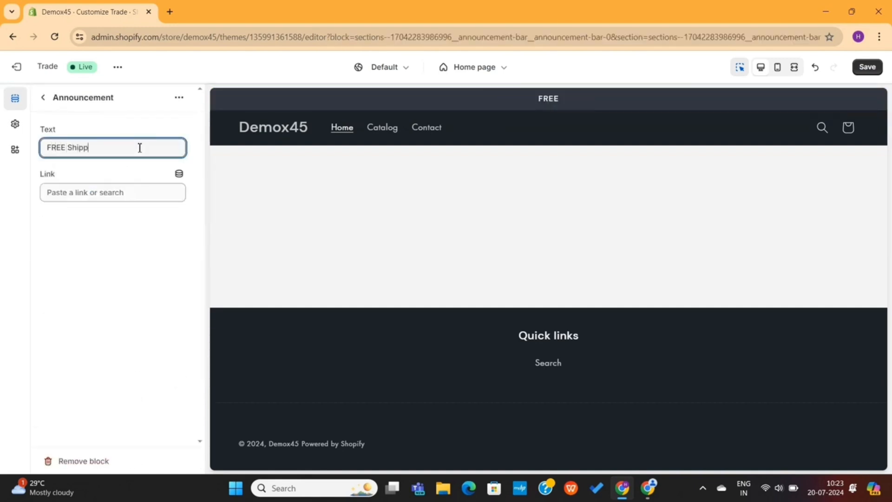
text(ing Worldwide)
click(116, 148)
text(l)
click(43, 97)
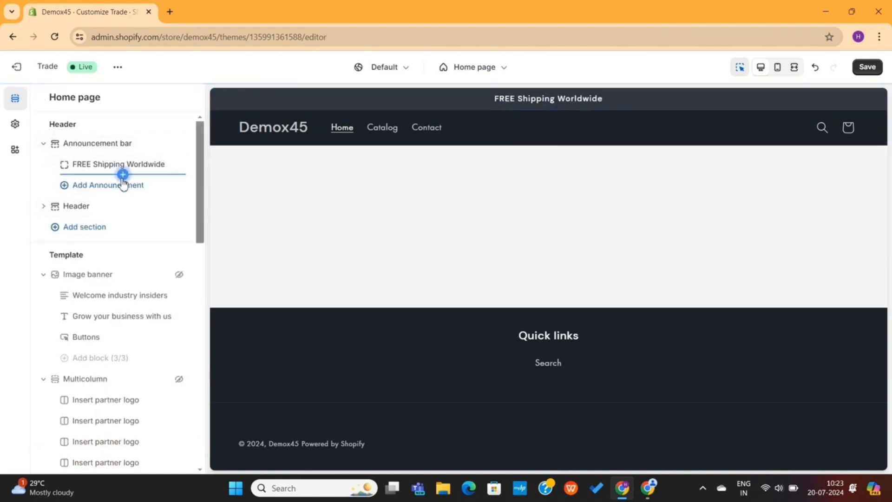
click(514, 119)
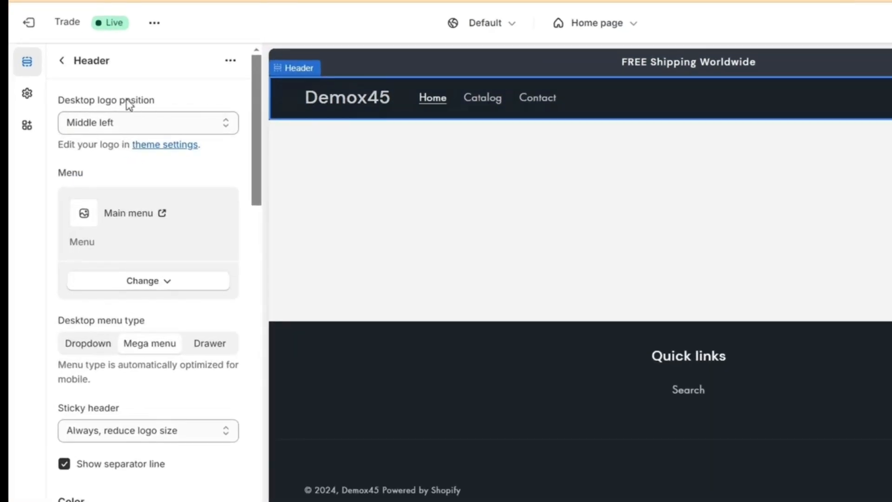
Upload demo_logo-removebg-preview and set it as the theme logo in place of the text name
click(28, 96)
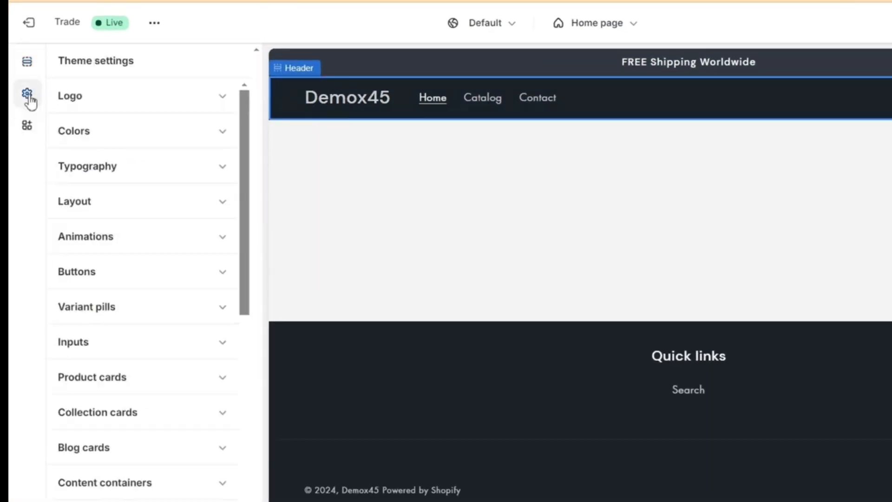
click(97, 102)
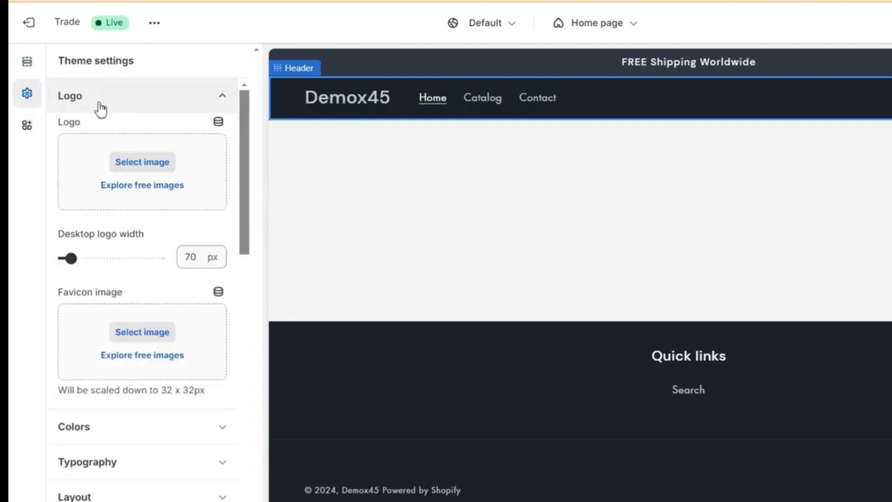
click(133, 171)
click(439, 161)
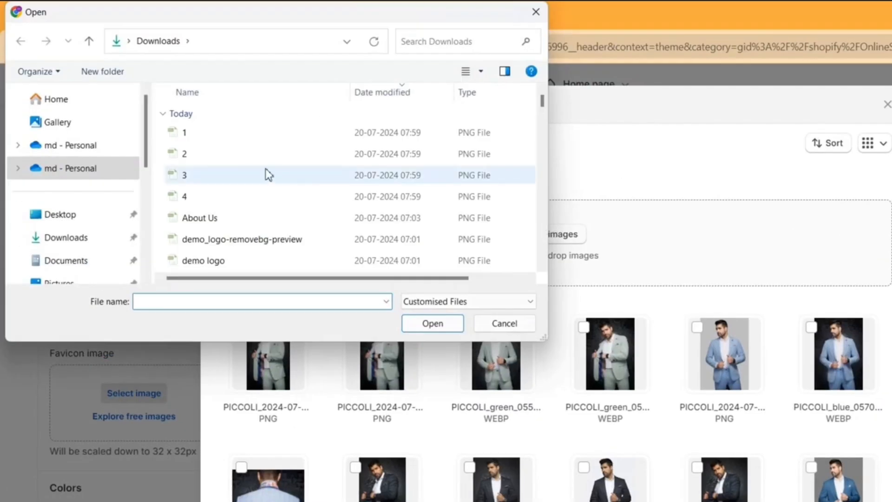
click(238, 239)
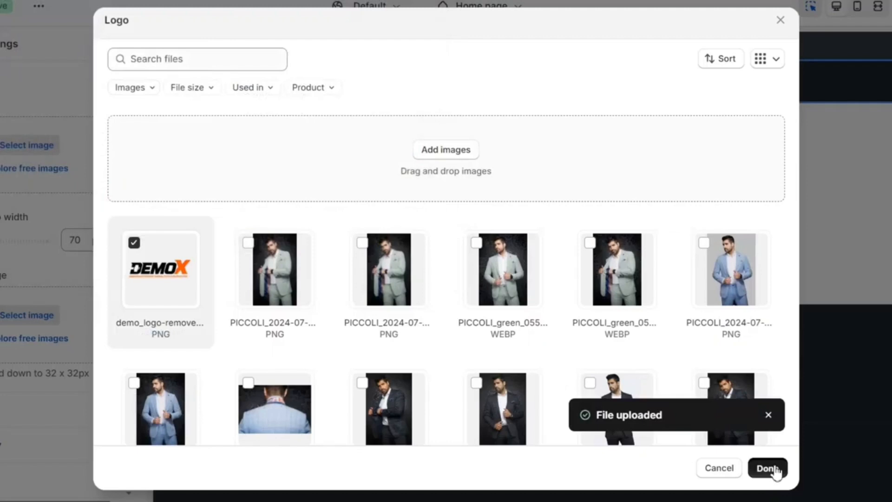
click(767, 468)
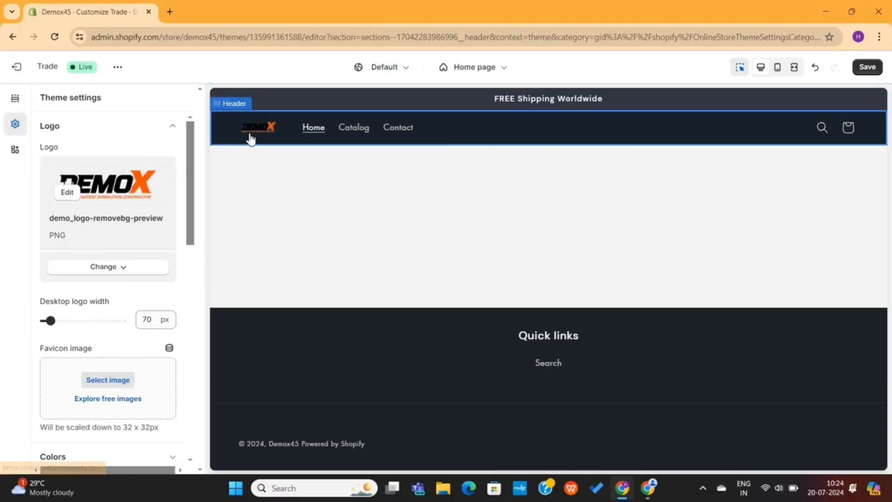
Give the header colour Scheme 2 so it turns white
click(481, 123)
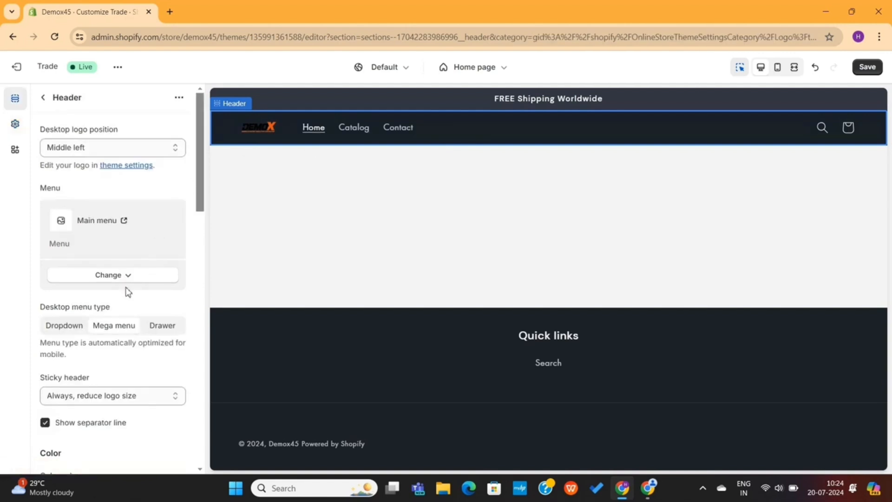
scroll(128, 292, down, 5)
click(123, 327)
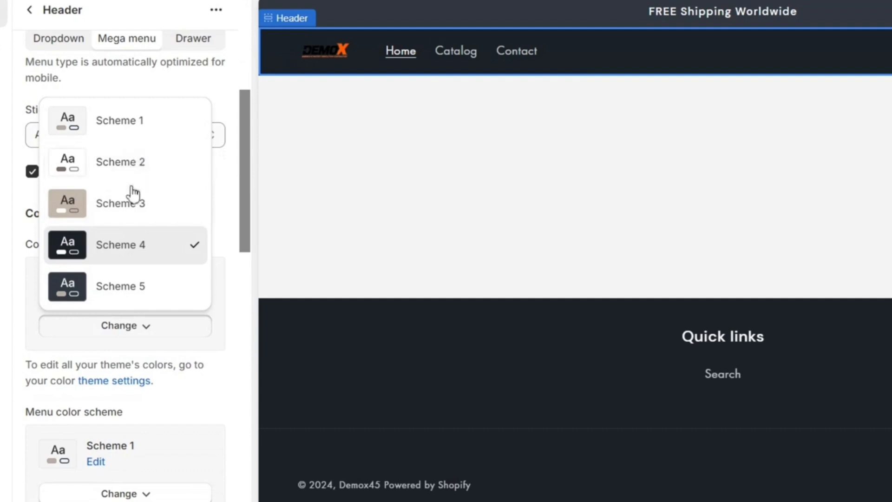
click(136, 130)
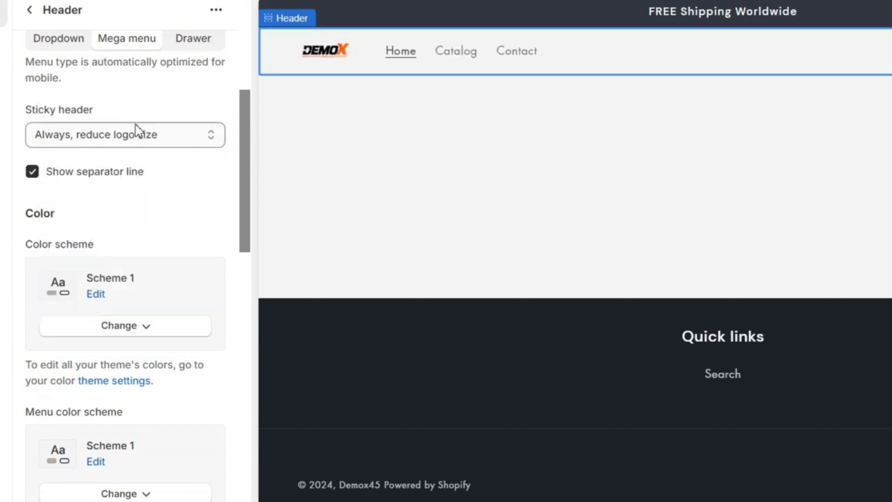
click(130, 331)
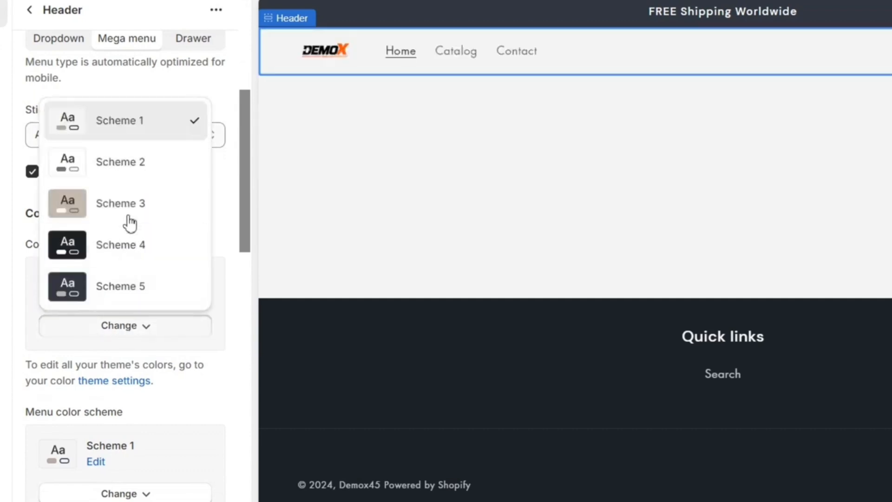
click(135, 165)
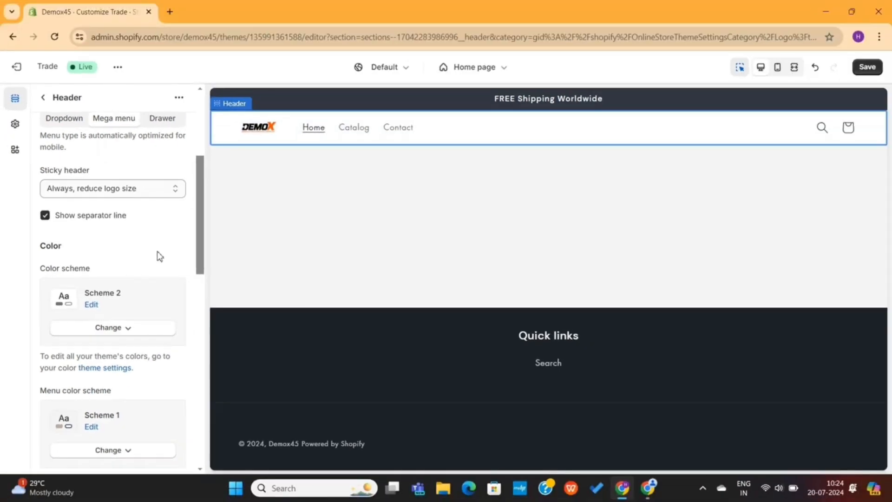
Try several desktop logo positions and settle on Top center above the menu
scroll(184, 224, up, 4)
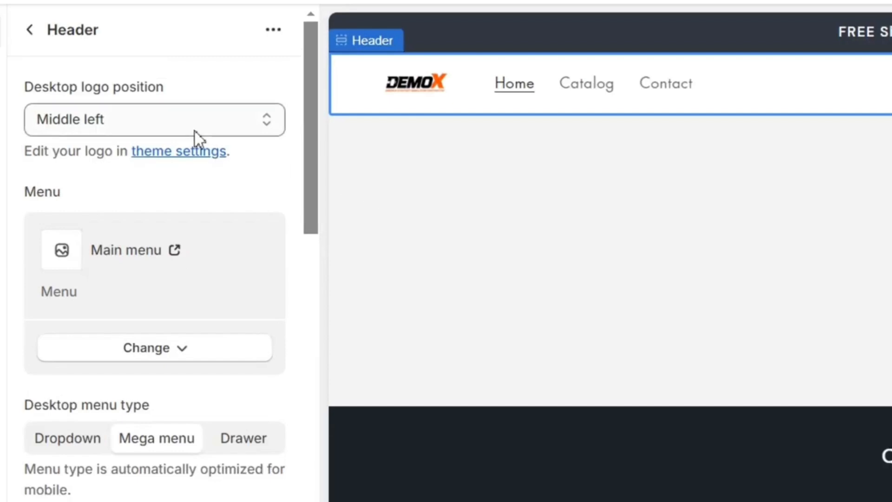
click(161, 138)
click(155, 151)
click(167, 127)
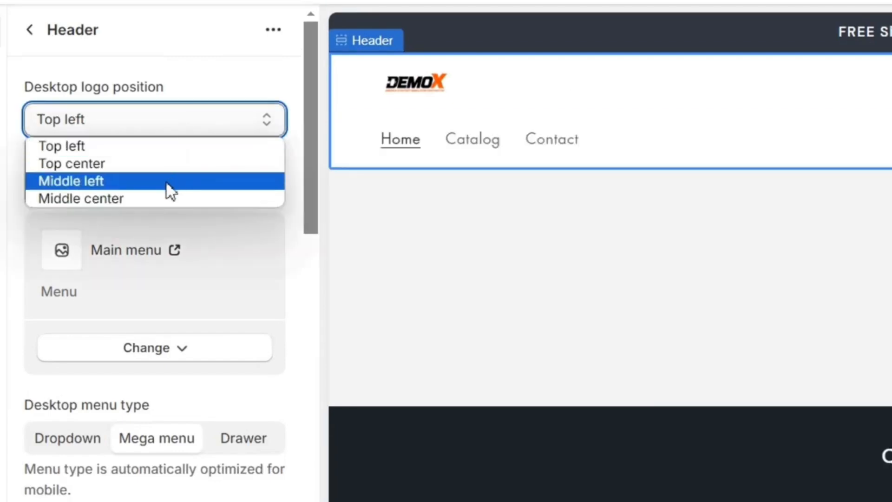
click(166, 182)
click(194, 121)
click(185, 198)
click(223, 122)
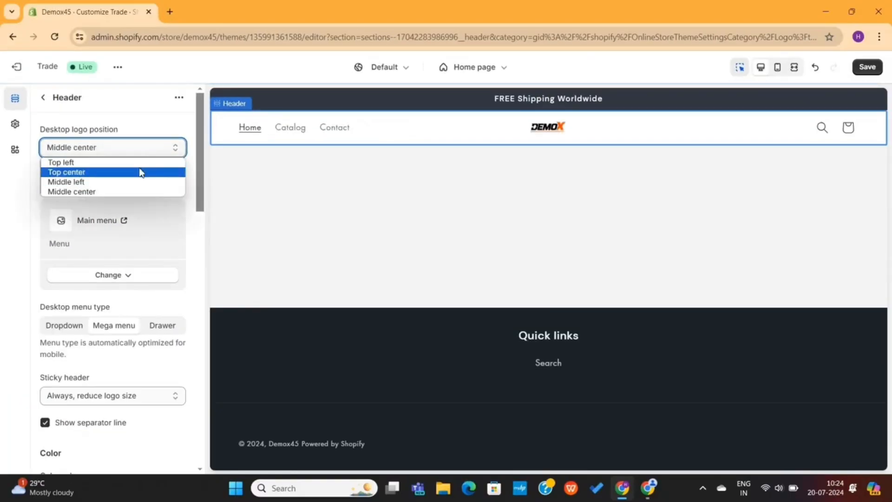
click(139, 172)
Widen the desktop logo to 190 px in Theme settings
click(16, 124)
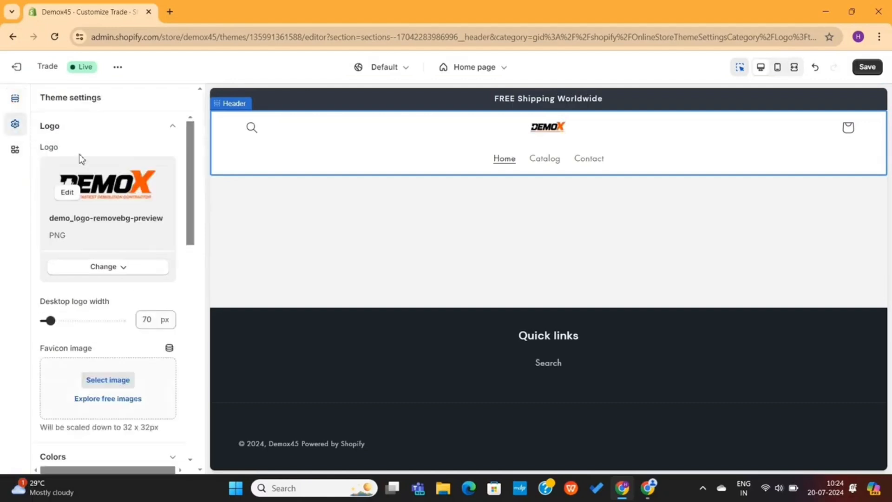
scroll(79, 186, down, 1)
drag(50, 277, 88, 277)
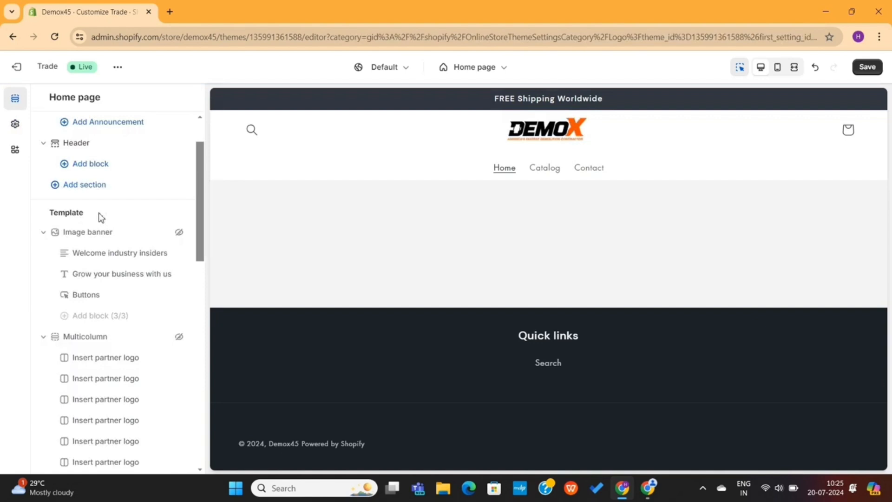
Unhide the Image banner section, then open and close its first-image picker without choosing
click(179, 232)
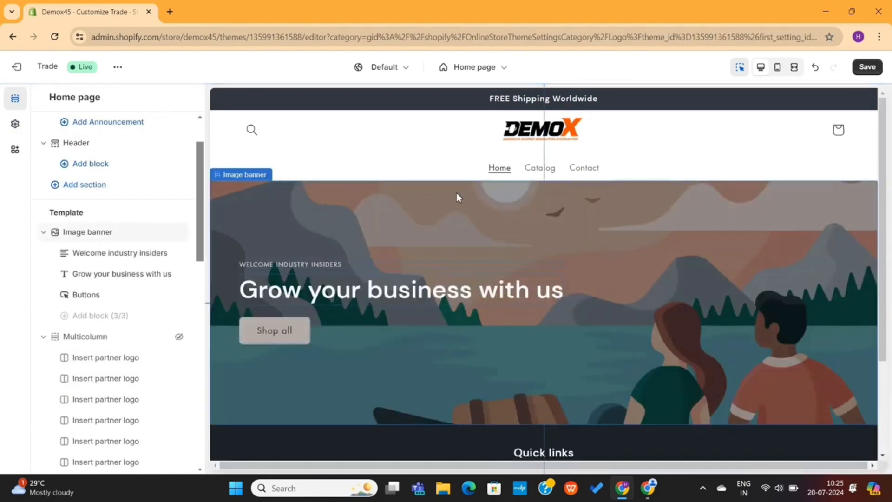
click(389, 214)
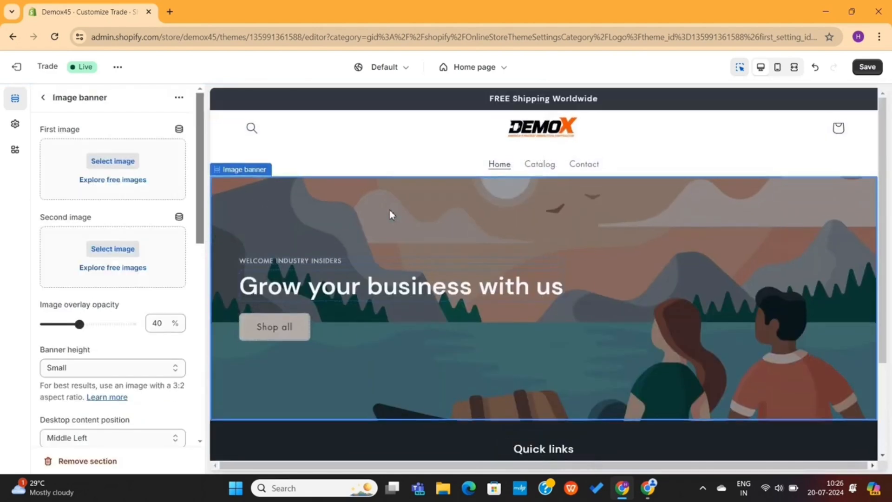
click(132, 167)
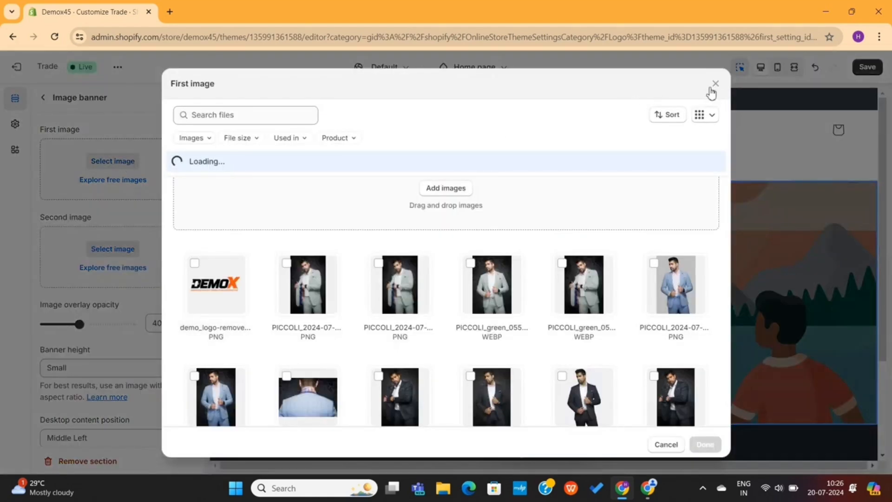
click(715, 85)
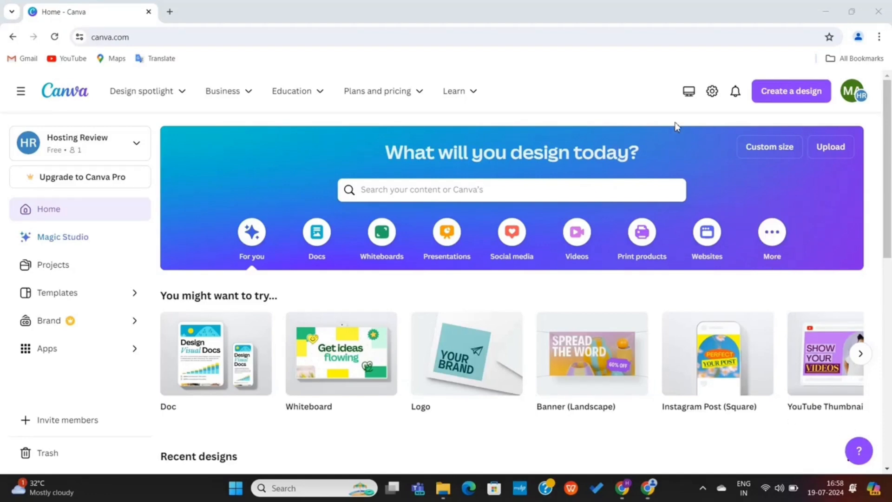
Create a new Banner (Landscape) design in Canva by searching 'banner'
click(788, 94)
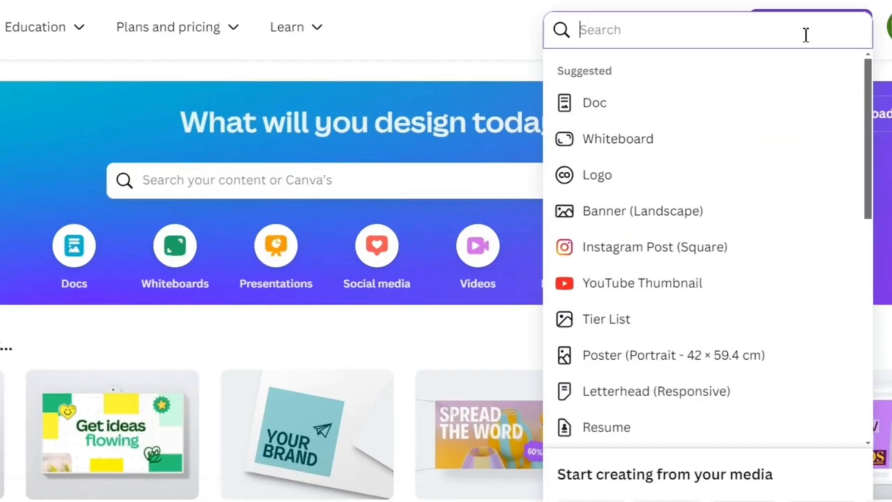
text(banners)
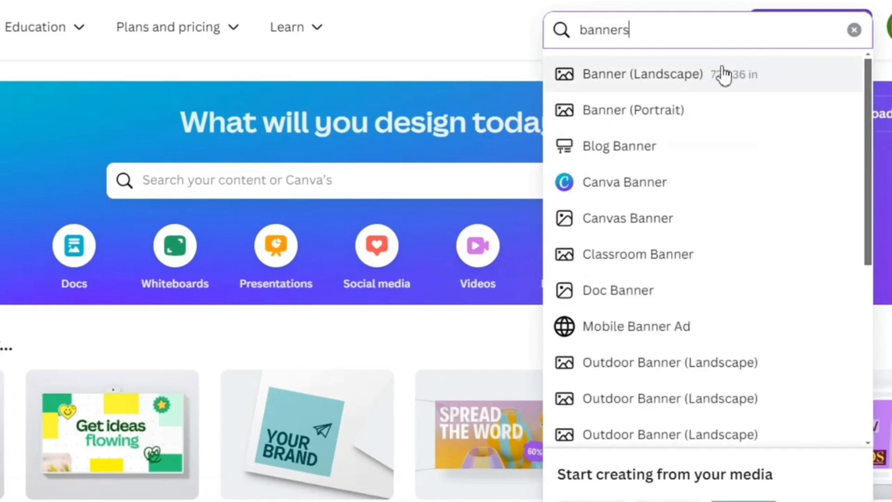
click(694, 76)
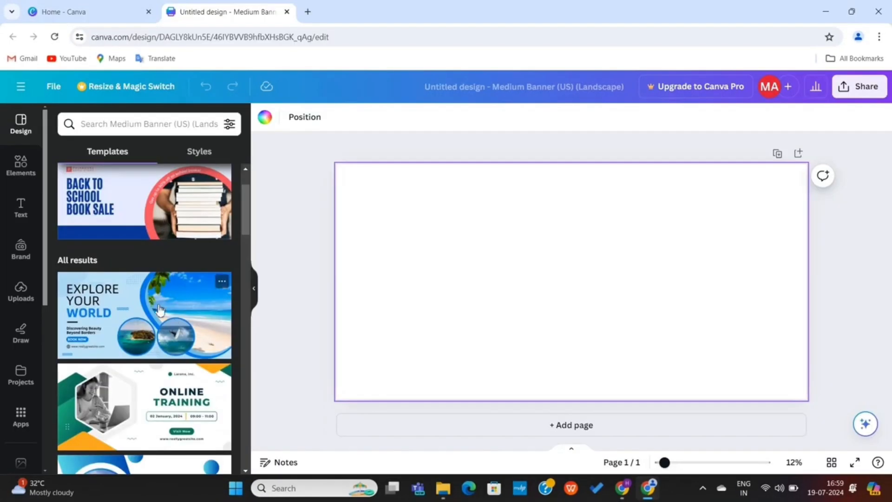
Apply the Gray Minimalist New Collection Banner template to the design
scroll(160, 309, down, 6)
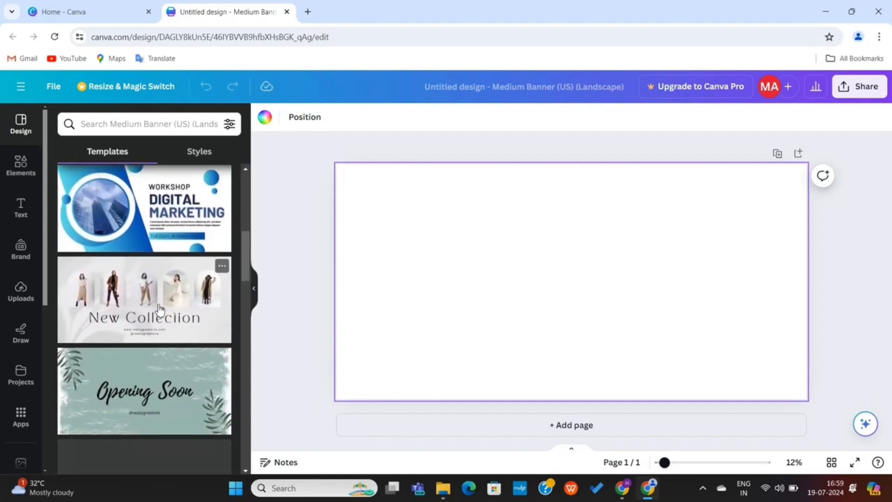
scroll(160, 308, down, 1)
scroll(172, 272, down, 5)
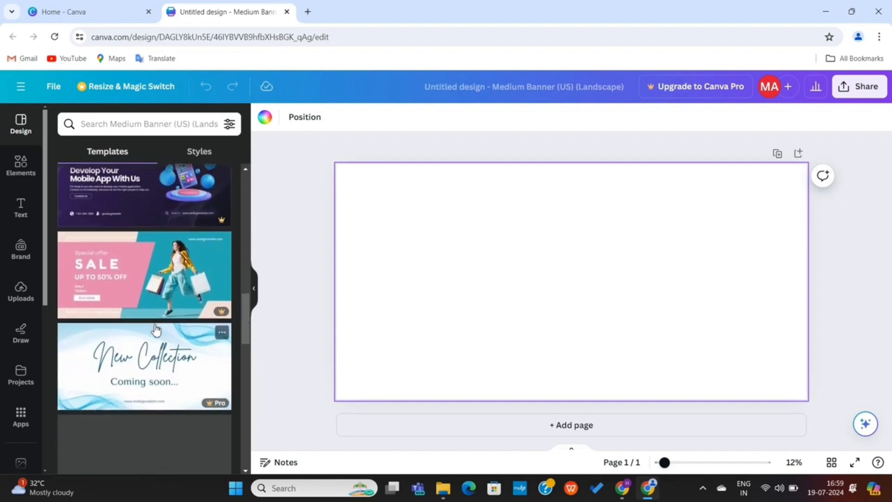
scroll(155, 330, down, 3)
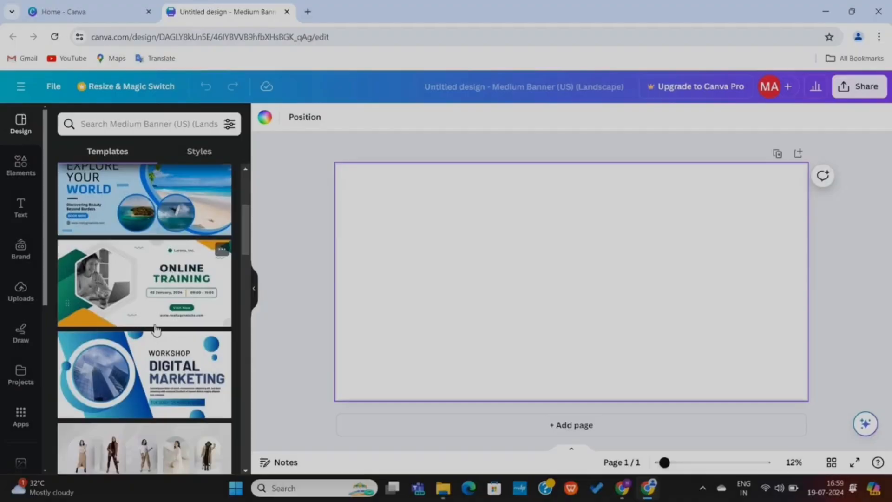
scroll(156, 325, down, 3)
click(155, 362)
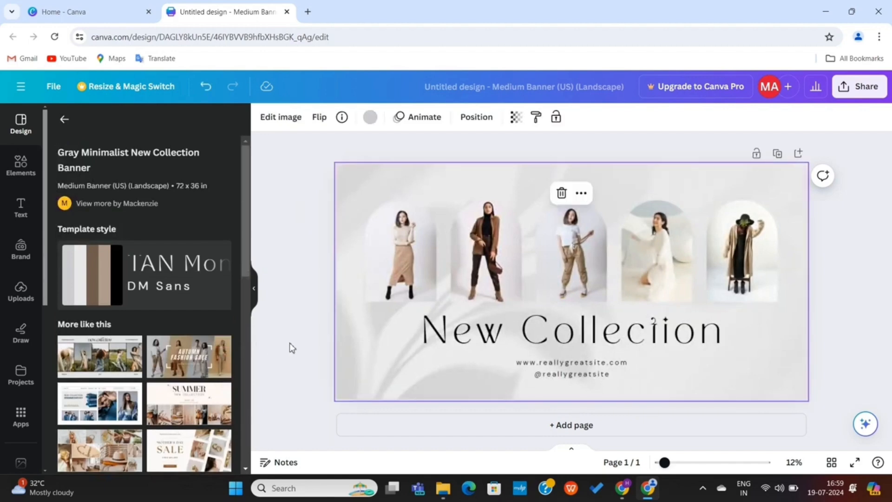
Delete the first two model photos from their arch frames
scroll(126, 385, down, 5)
scroll(139, 371, down, 5)
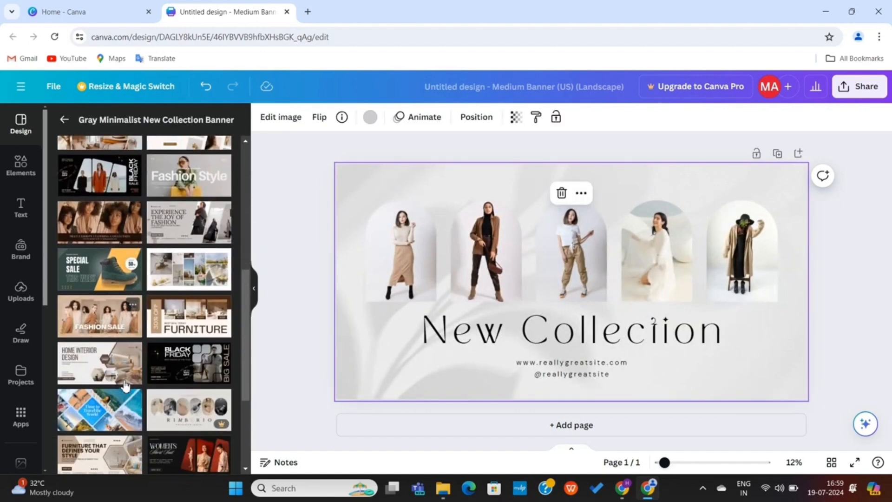
scroll(176, 360, up, 10)
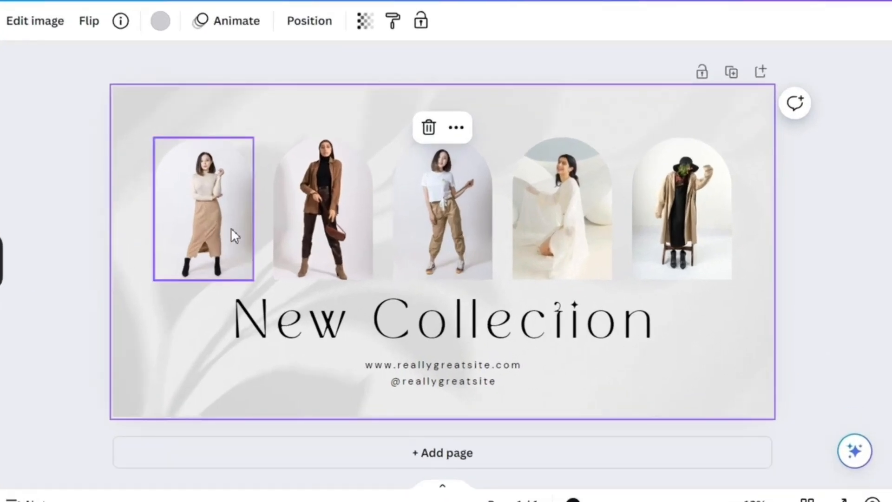
click(422, 269)
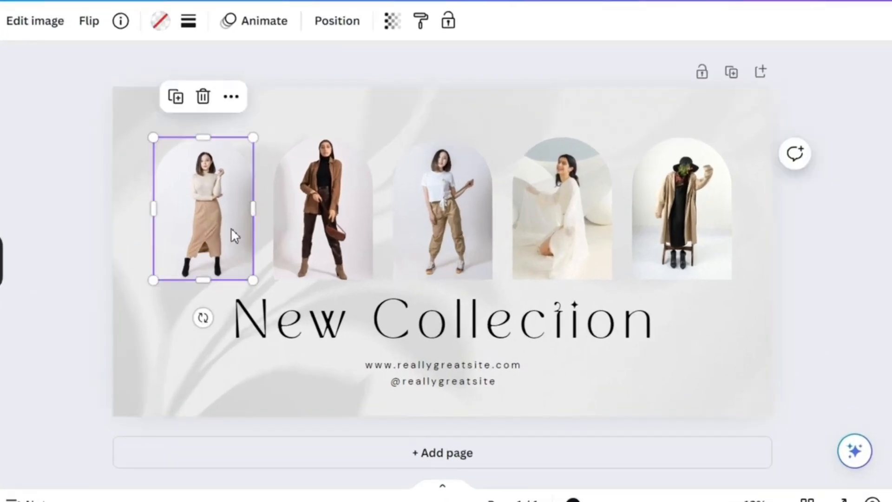
click(202, 97)
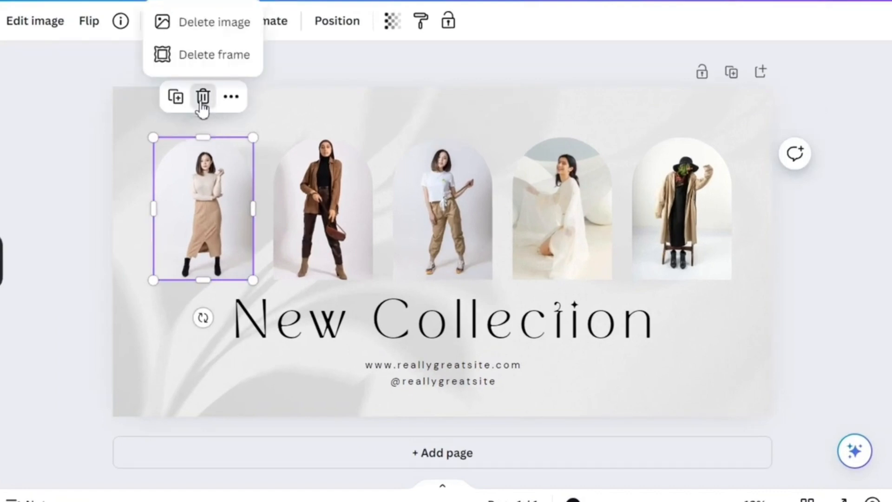
click(205, 32)
click(307, 170)
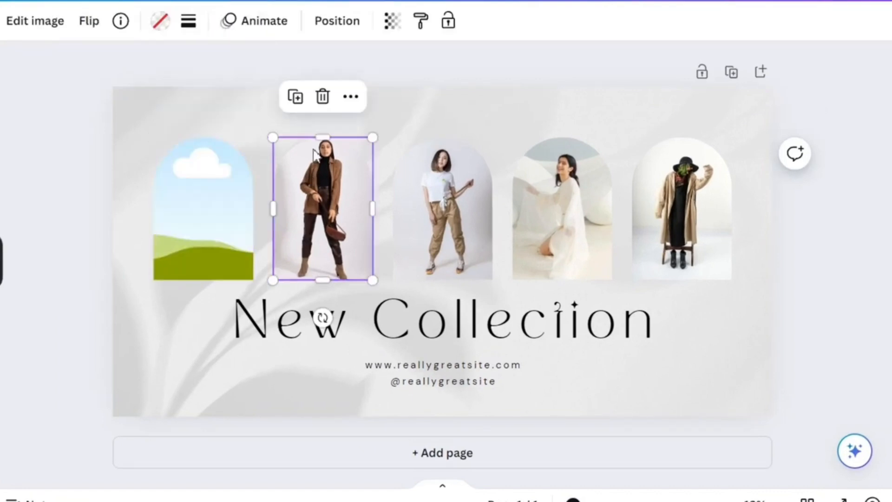
click(322, 97)
click(324, 27)
click(441, 153)
Delete the third, fourth and fifth model photos, leaving all arches empty
click(442, 96)
click(432, 30)
click(562, 153)
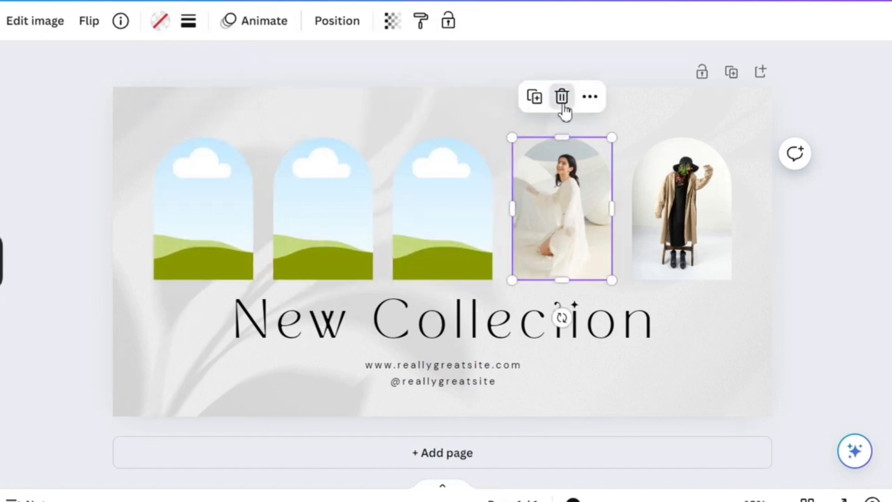
click(561, 96)
click(563, 21)
click(649, 183)
click(680, 97)
click(681, 21)
click(498, 242)
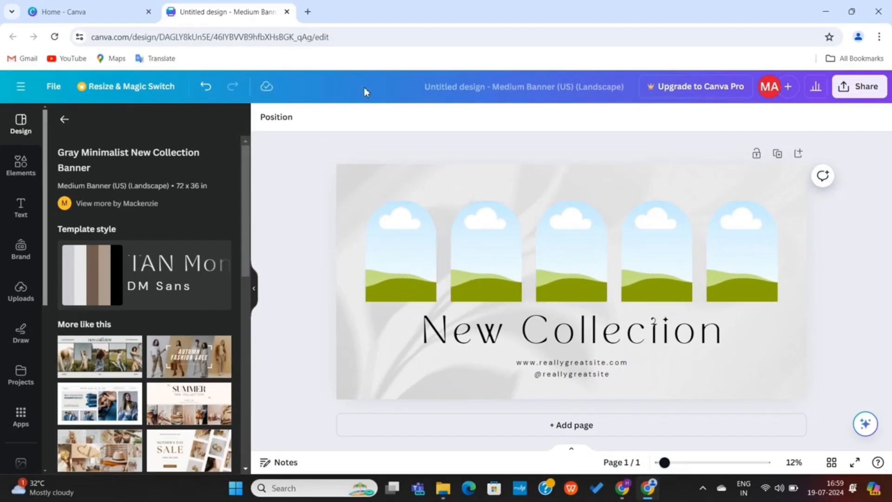
Go to freepik.com in a new browser tab
click(307, 12)
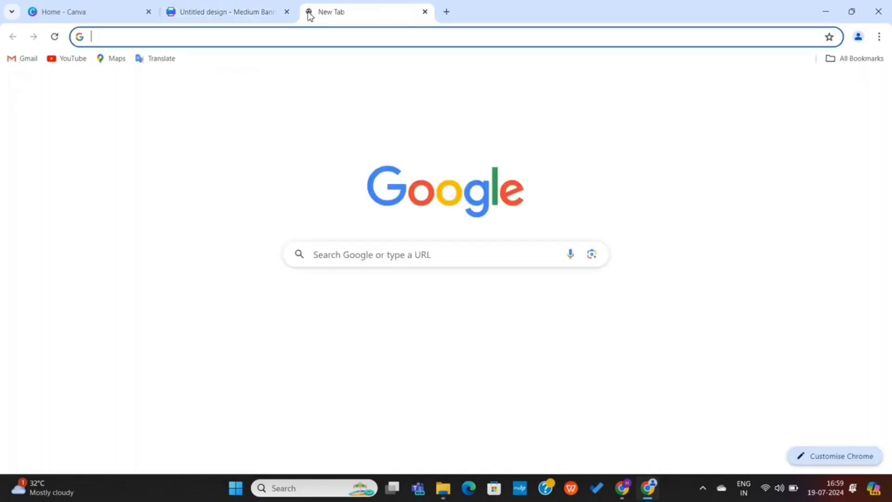
text(freepik.com)
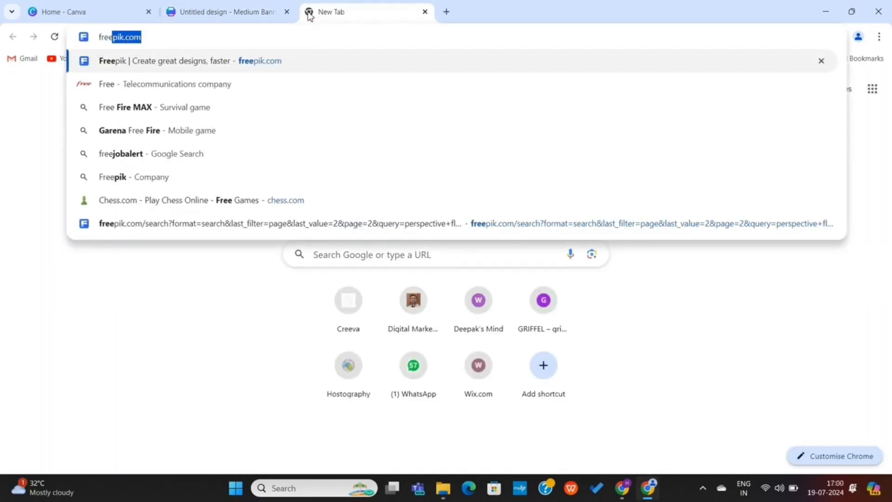
key(Return)
scroll(332, 233, down, 15)
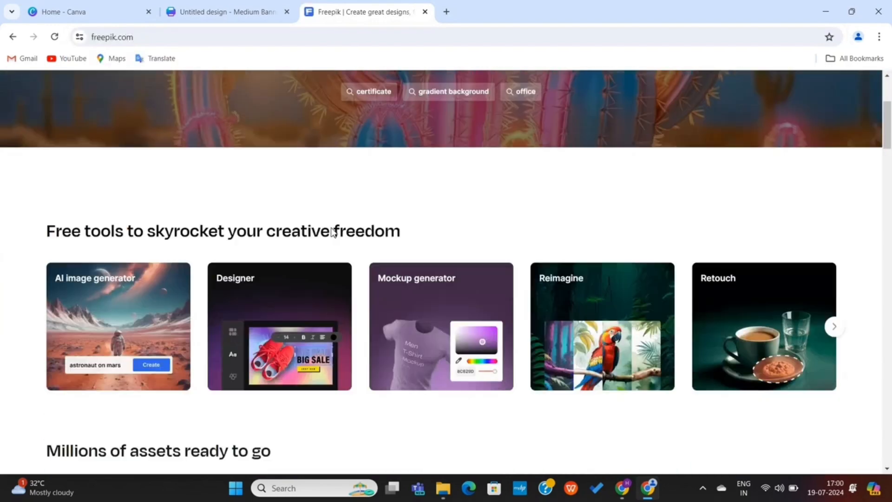
scroll(332, 234, up, 15)
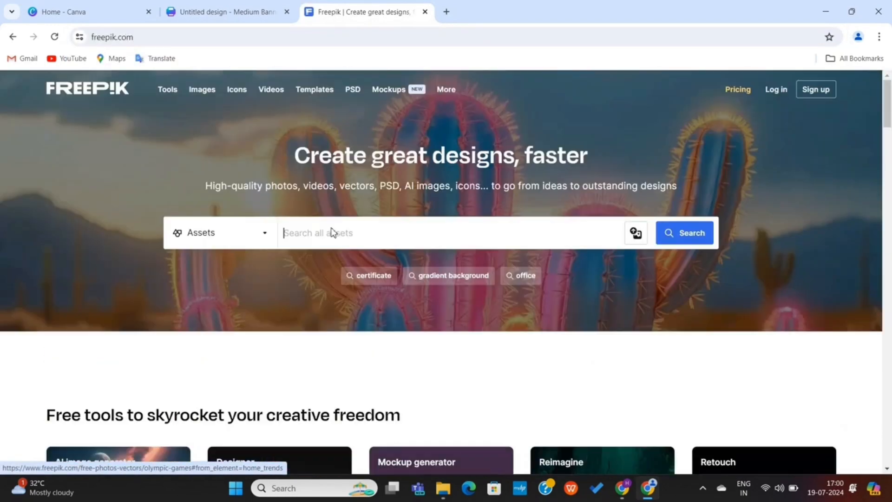
Search Freepik for men's fashion and copy the photo of the man in a denim jacket
click(353, 229)
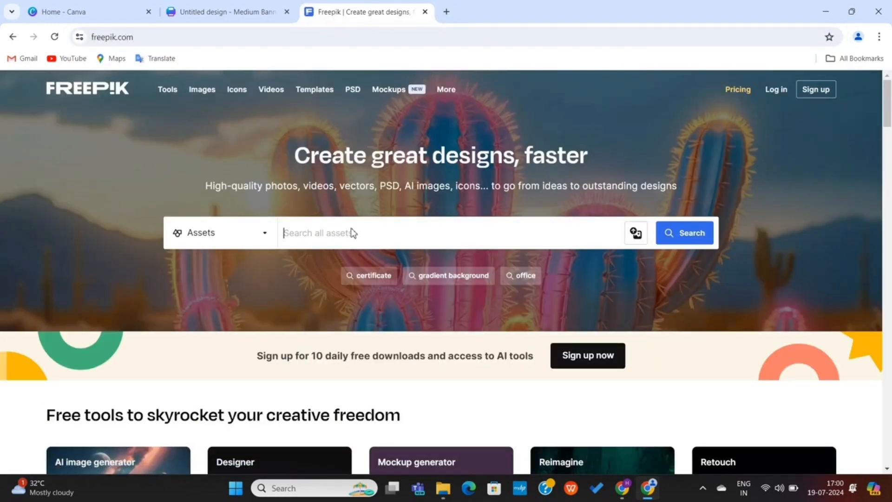
text(men's fashion)
key(Return)
scroll(527, 235, down, 4)
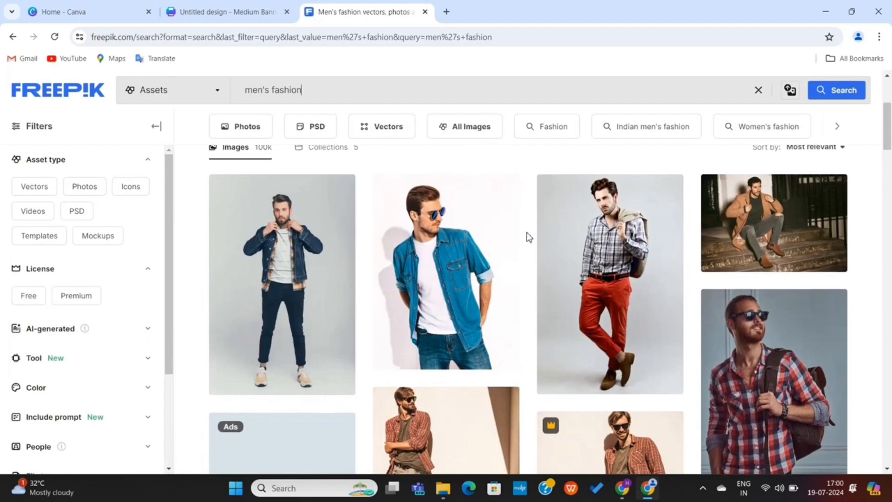
scroll(470, 300, down, 4)
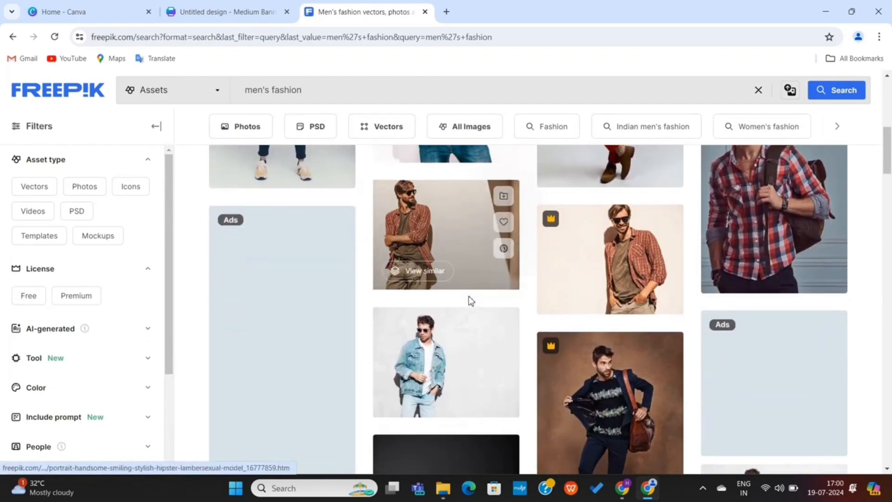
scroll(470, 299, up, 5)
click(315, 314)
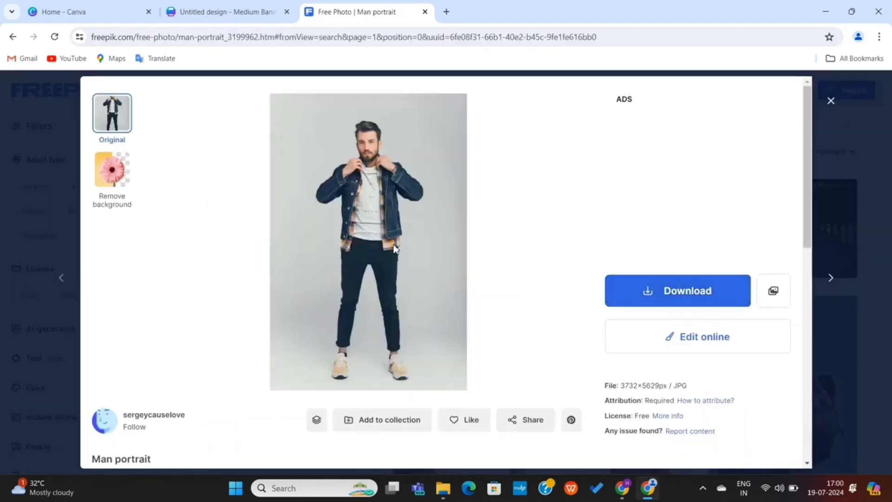
right_click(395, 245)
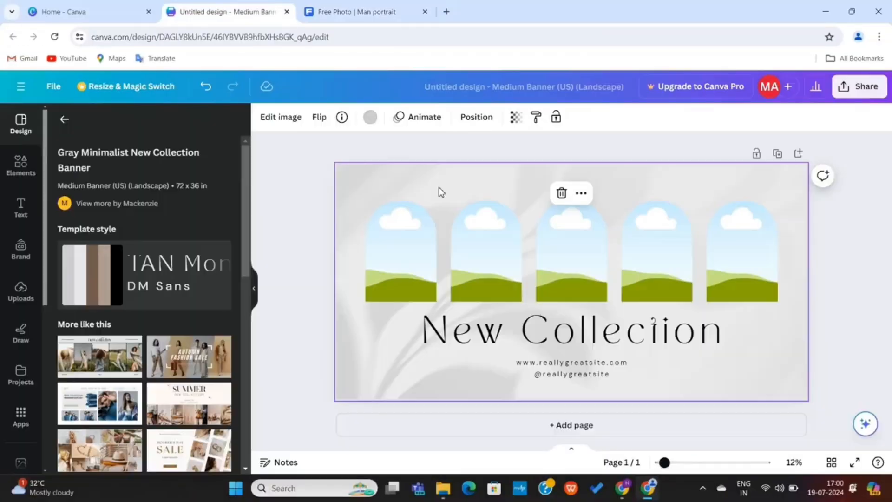
Place the copied man photo into an arch frame and retitle the banner 'New Arrivals'
key(ctrl+v)
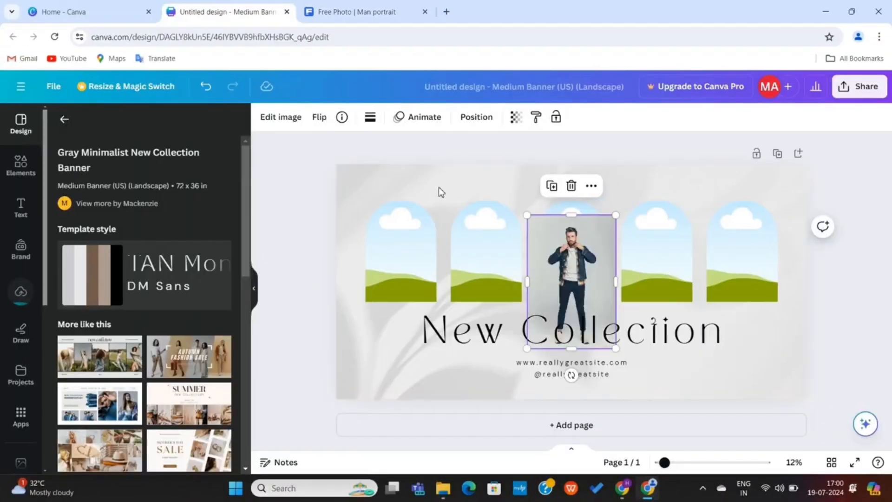
drag(541, 286, 413, 254)
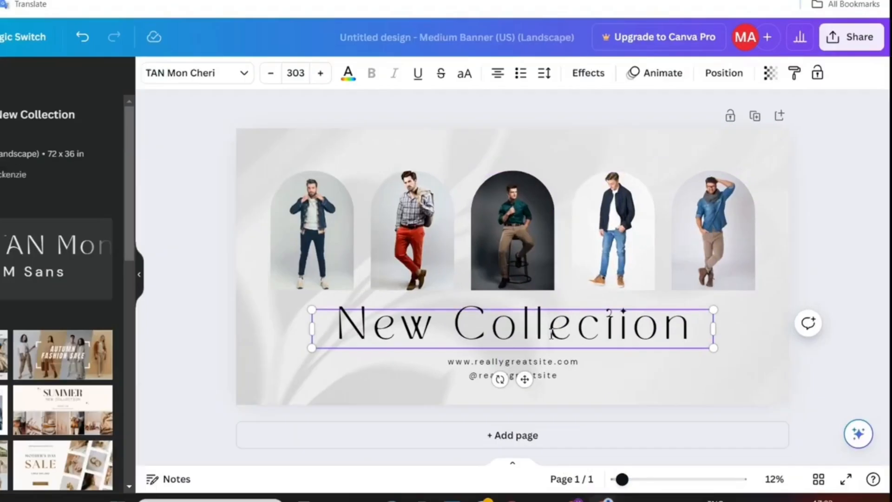
double_click(606, 337)
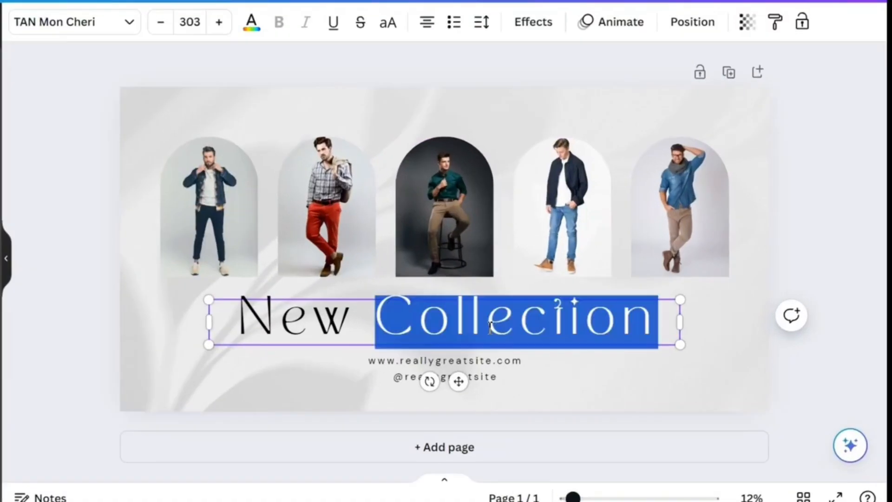
text(Arriv)
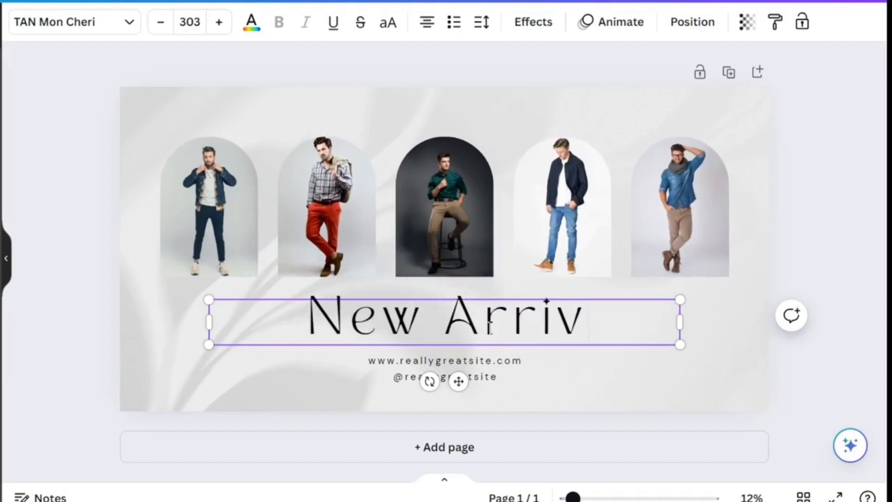
text(als)
click(444, 362)
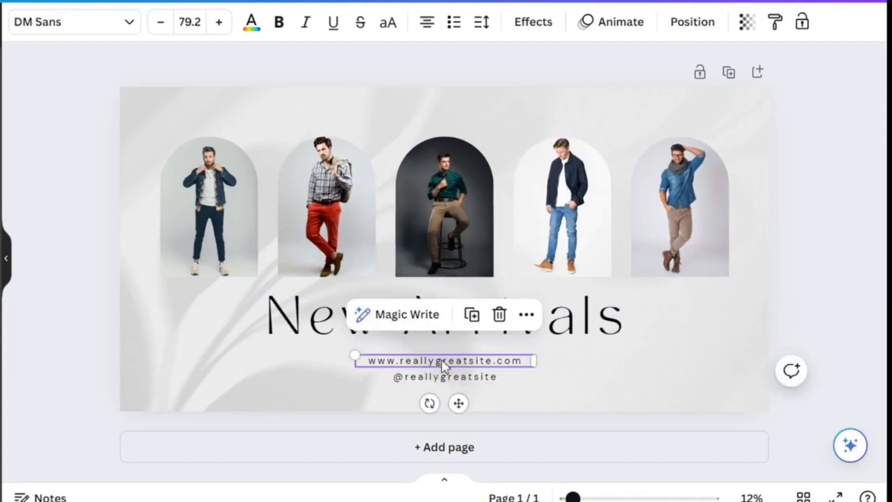
key(Delete)
click(443, 377)
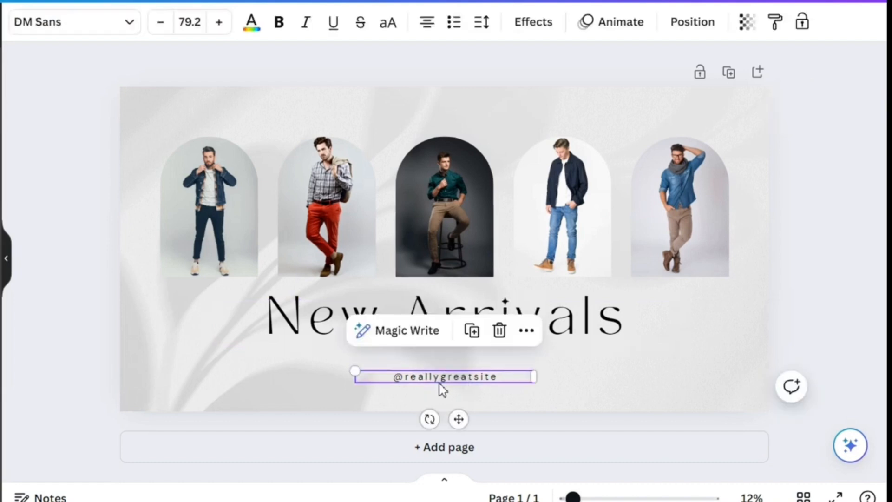
key(Delete)
Try the TAN Pearl, Didact Gothic, Libre Baskerville and League Spartan fonts on the New Arrivals title
click(443, 320)
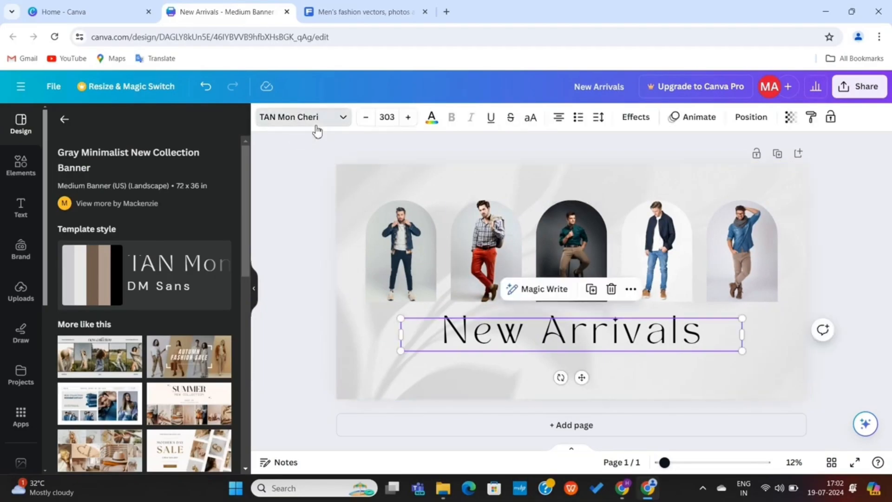
click(88, 25)
scroll(127, 334, down, 1)
click(130, 312)
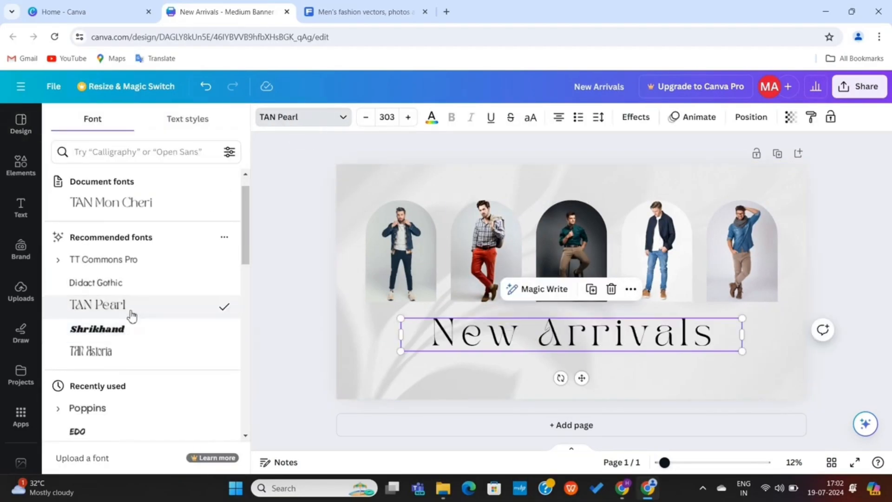
click(135, 289)
scroll(144, 339, down, 2)
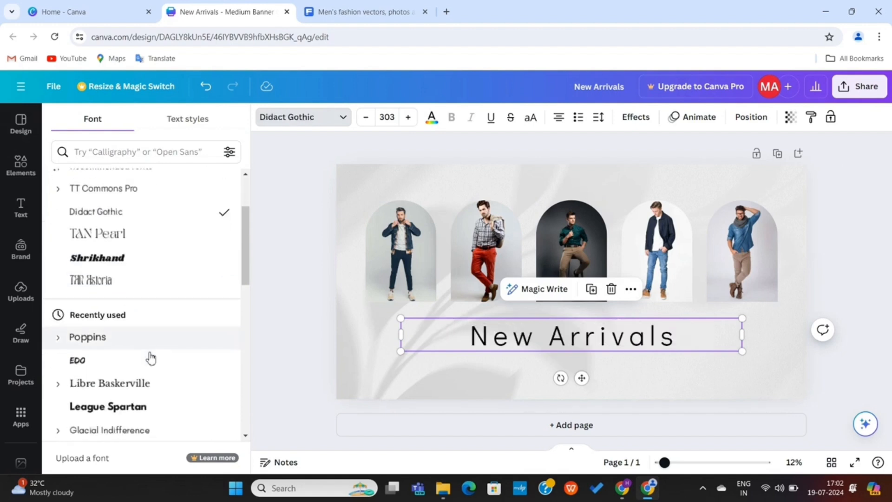
click(153, 383)
click(154, 405)
scroll(179, 355, down, 3)
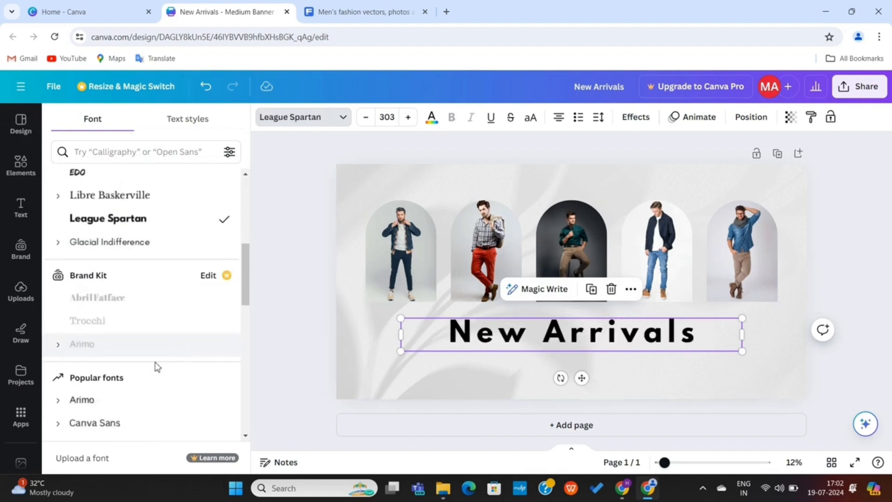
click(273, 251)
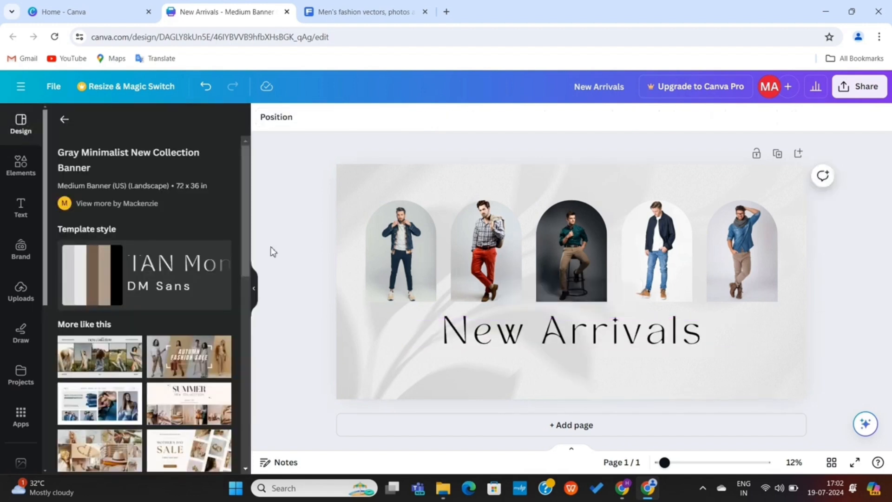
click(526, 184)
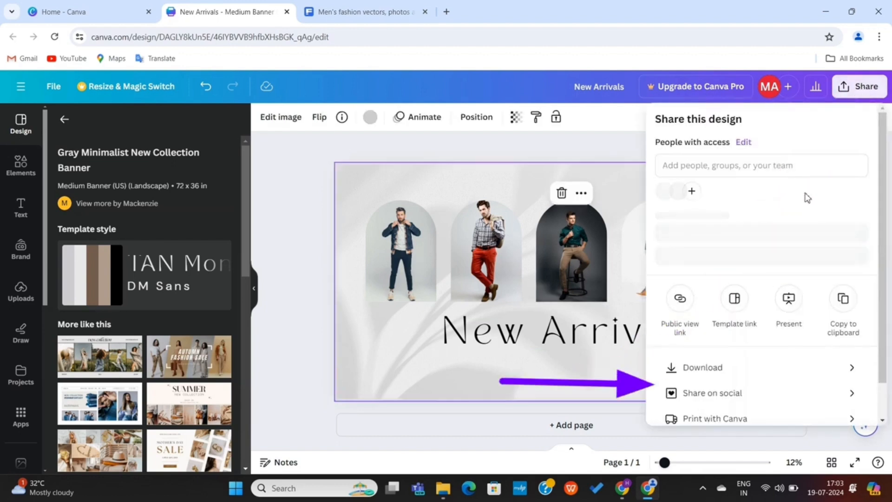
Download the banner as a PNG and make its background light blue
click(721, 382)
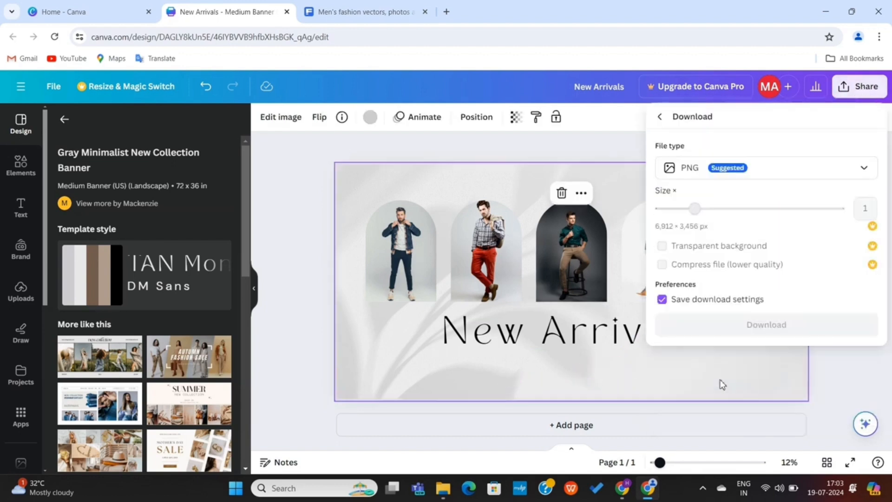
click(720, 326)
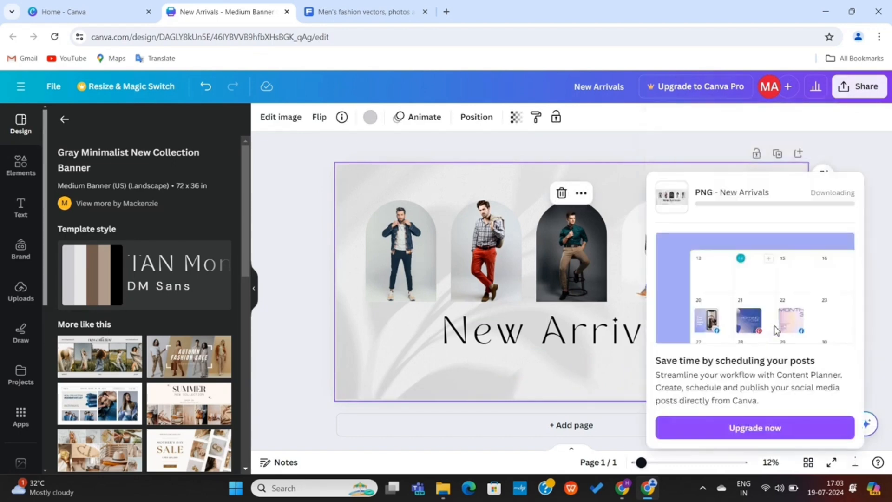
click(369, 117)
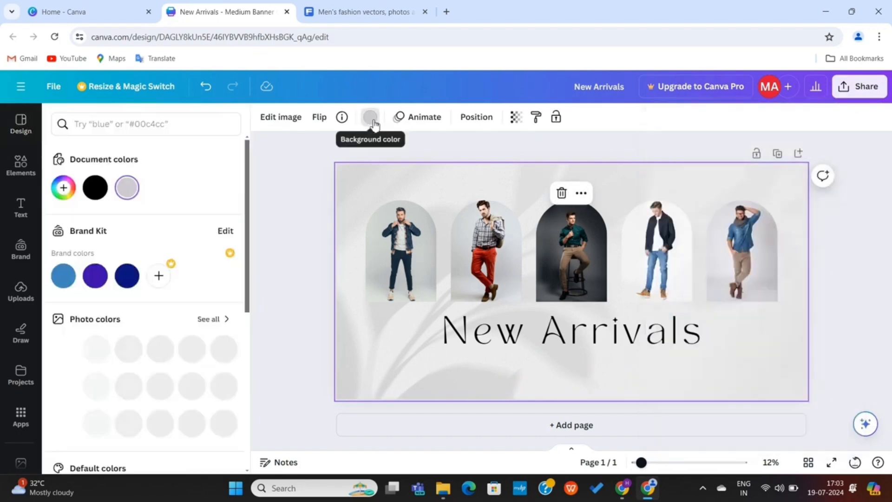
scroll(175, 420, down, 5)
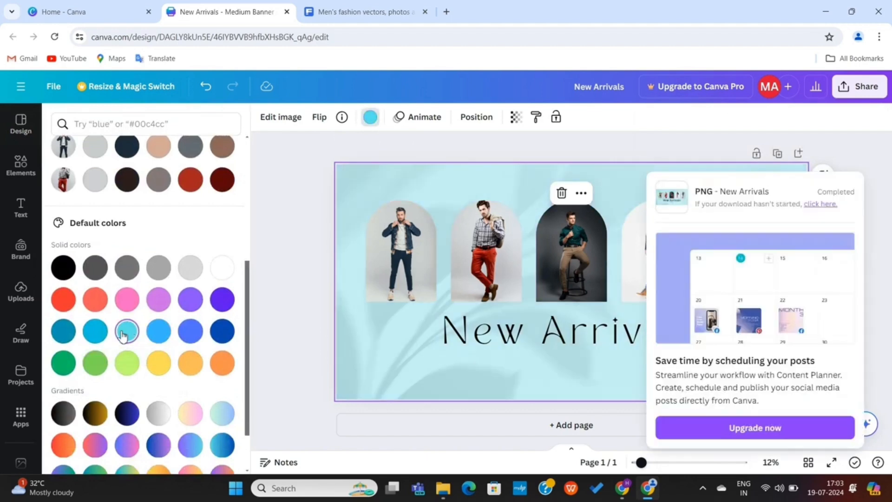
click(95, 330)
Try dark blue, silver, blue and orange-peach backgrounds, settling on a cyan-yellow gradient
click(195, 301)
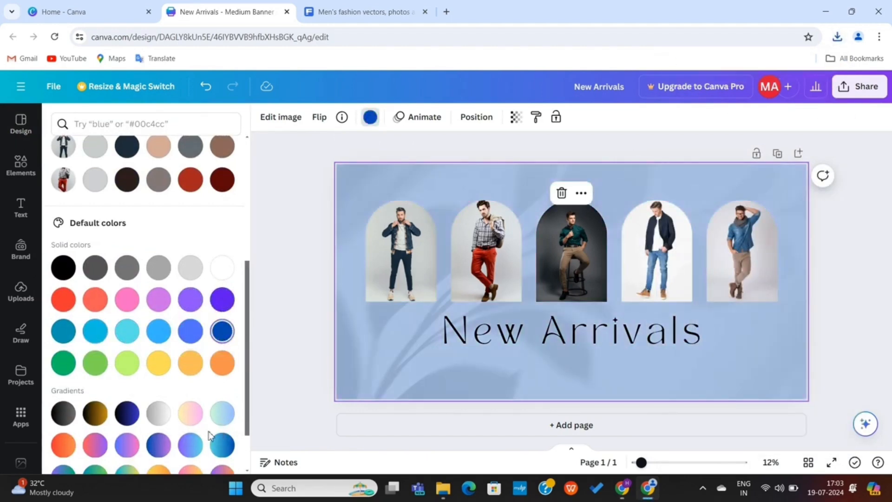
scroll(204, 418, down, 2)
click(158, 352)
click(194, 383)
click(158, 351)
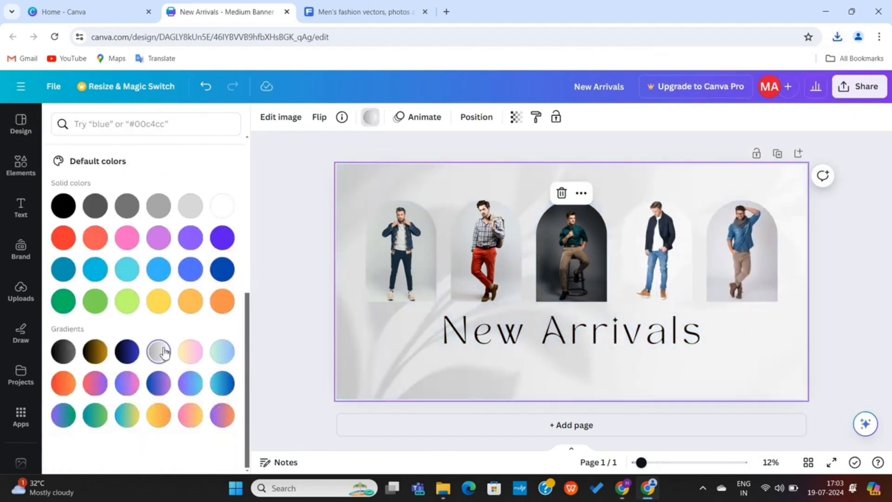
click(158, 414)
click(123, 415)
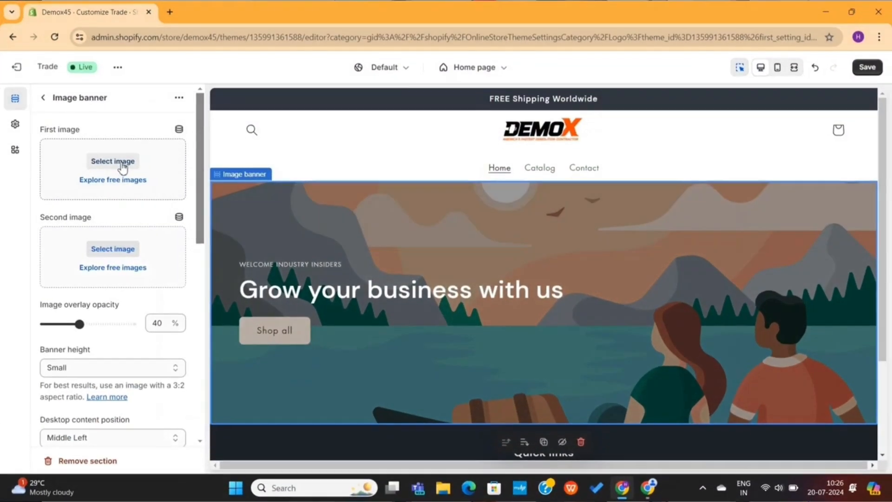
Upload image file 1 as the home page banner's first image
click(122, 163)
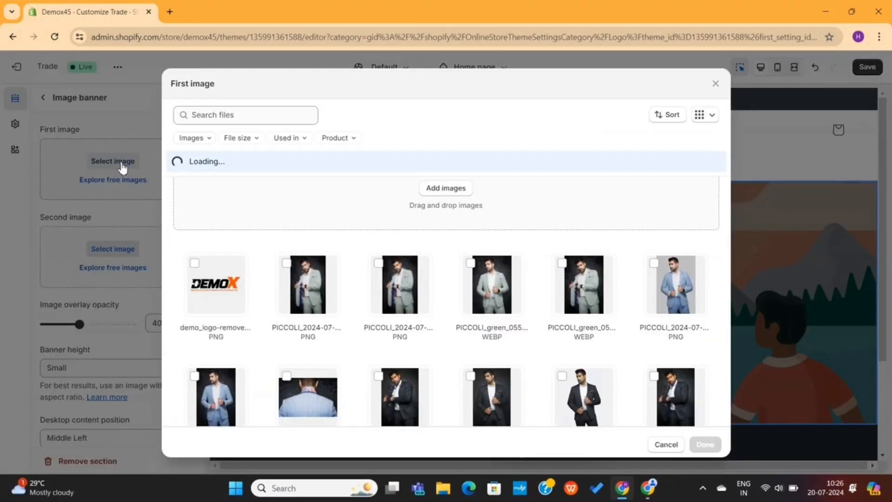
click(435, 195)
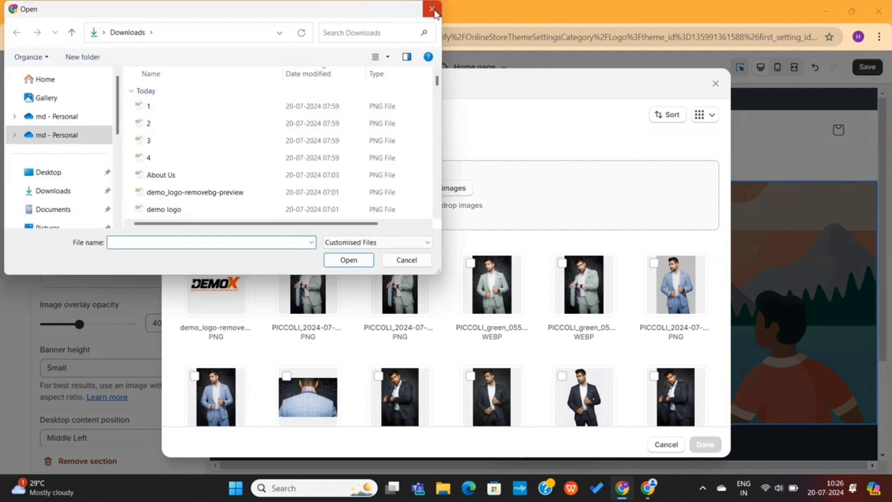
double_click(276, 110)
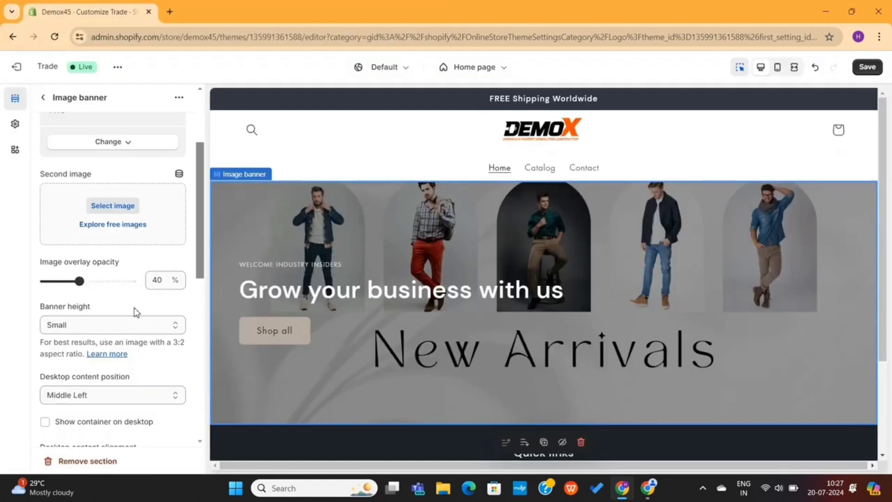
Set the banner's image overlay opacity to 0% and its height to Medium
drag(79, 280, 40, 280)
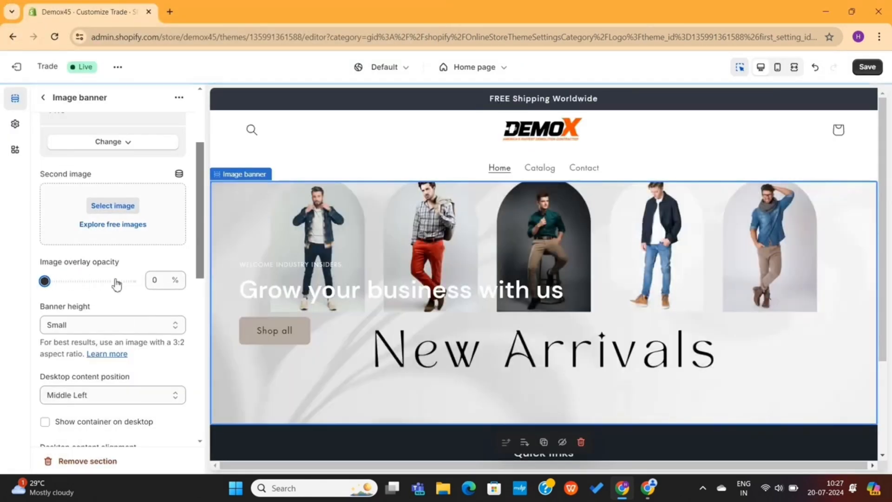
scroll(124, 300, down, 1)
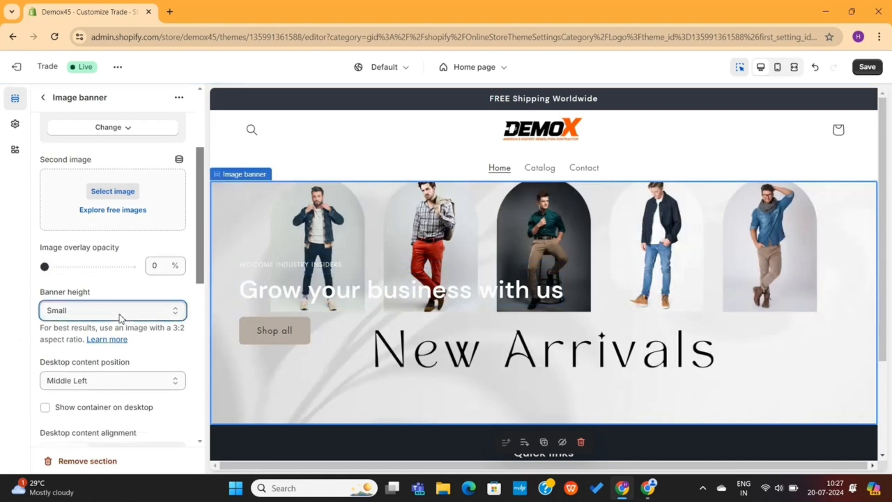
click(119, 312)
click(103, 342)
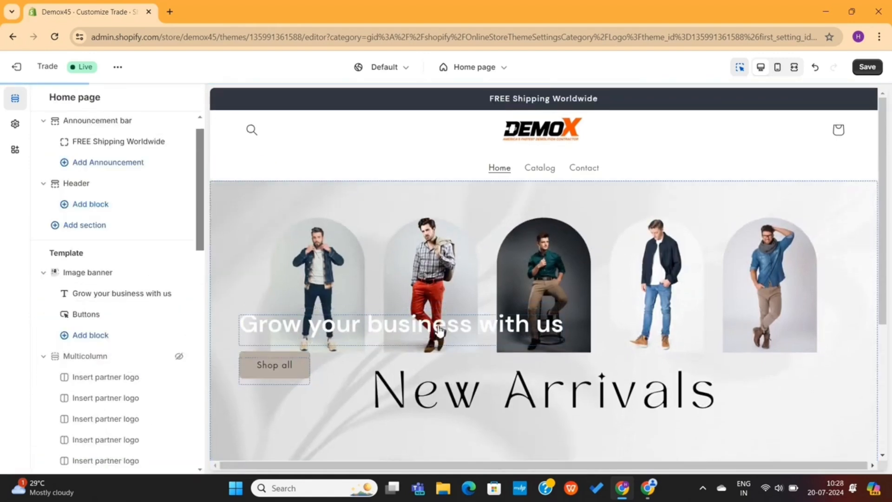
scroll(423, 333, down, 2)
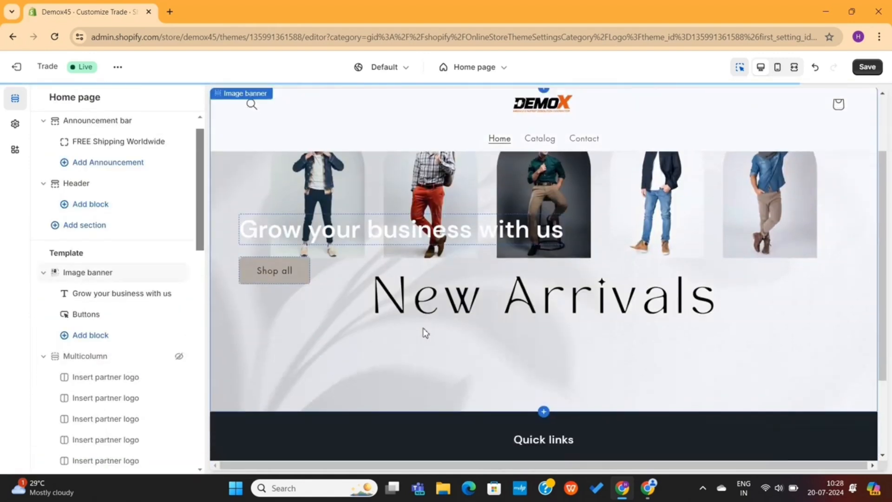
Delete the 'Grow your business with us' heading and relabel the button 'Shop Now'
click(432, 227)
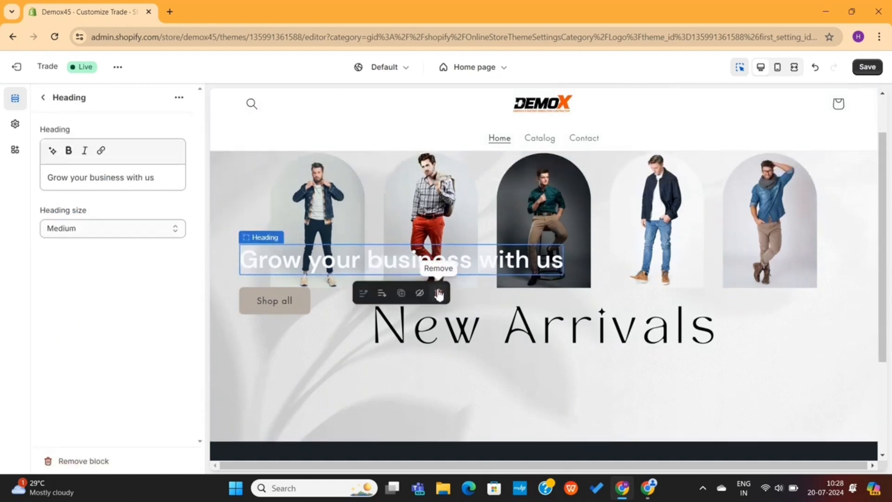
click(437, 292)
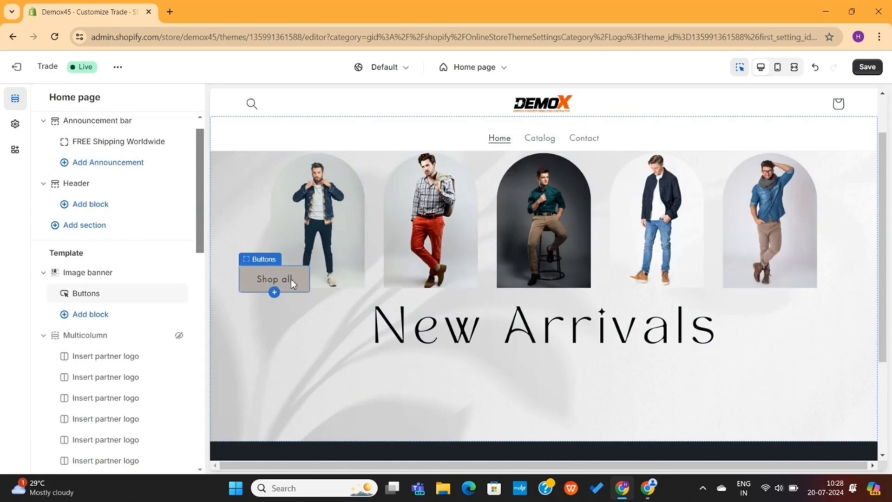
click(291, 279)
triple_click(93, 150)
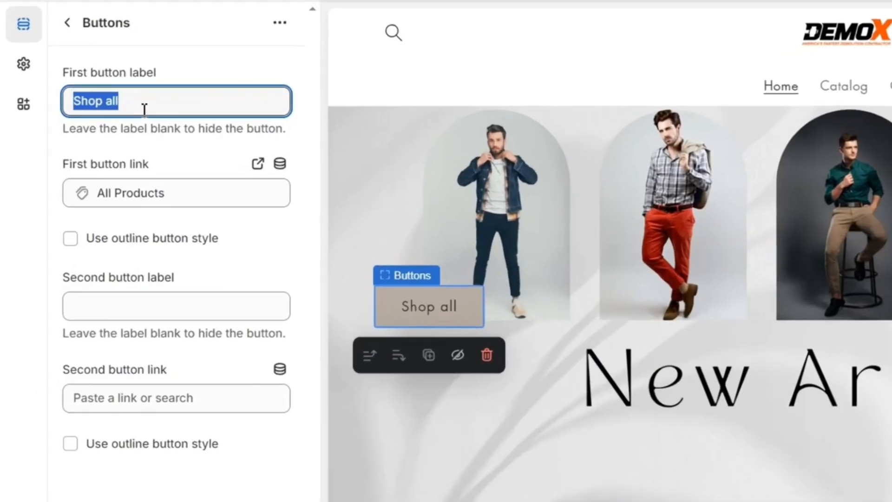
click(111, 107)
text(N)
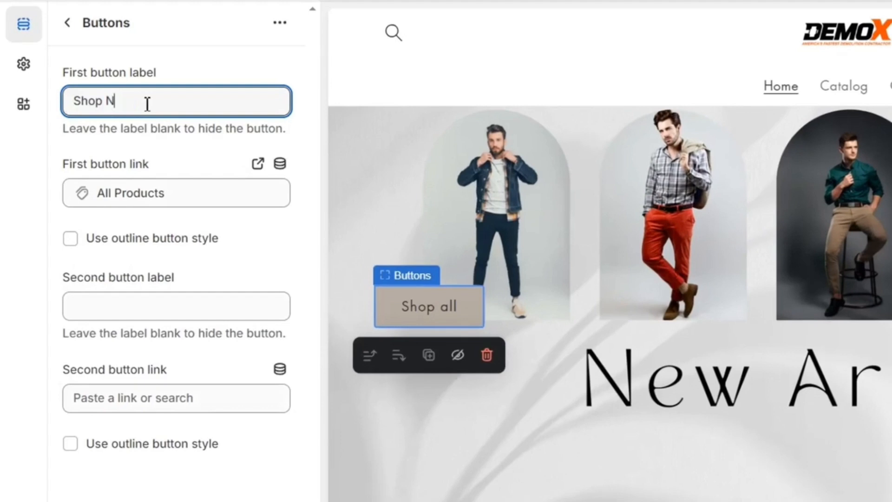
text(ow)
Link the Shop Now button to the All Products collection
click(160, 193)
click(159, 246)
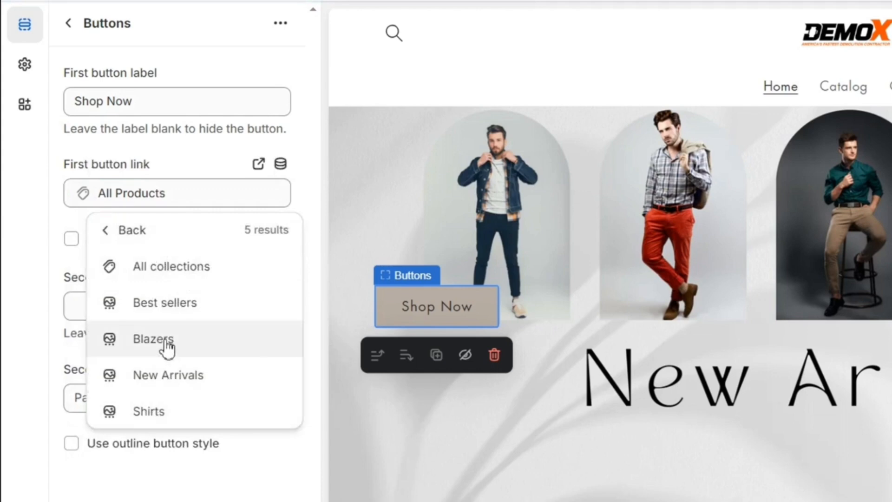
click(162, 411)
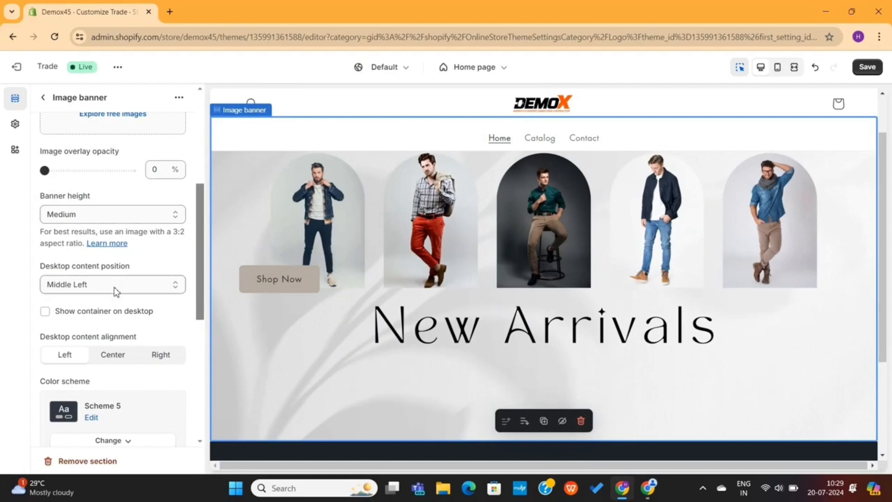
Set the banner content position to Bottom Center with centre alignment
click(113, 287)
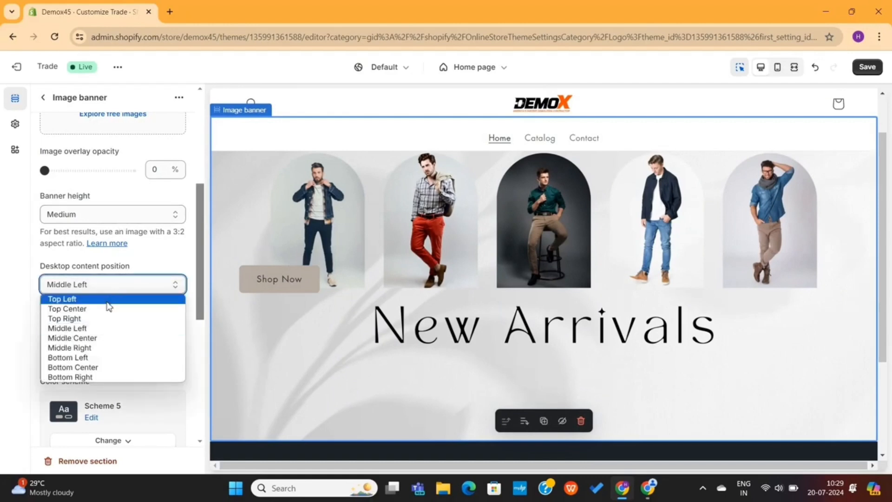
click(92, 368)
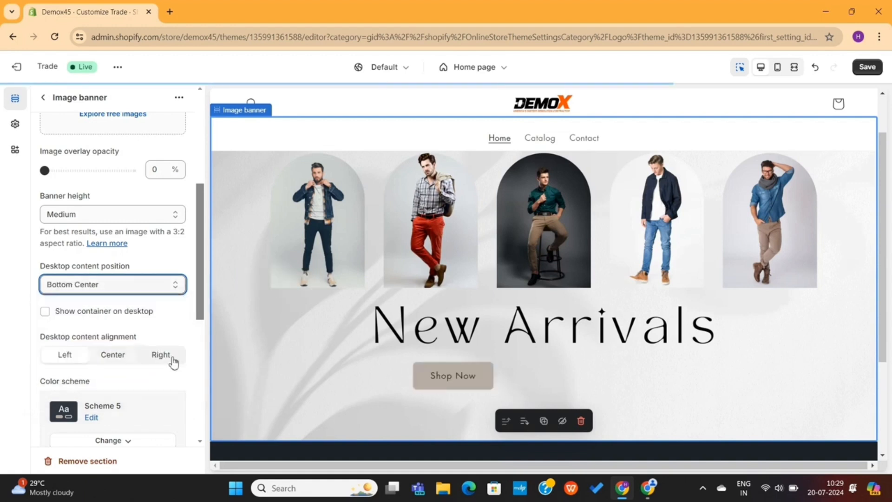
key(Down)
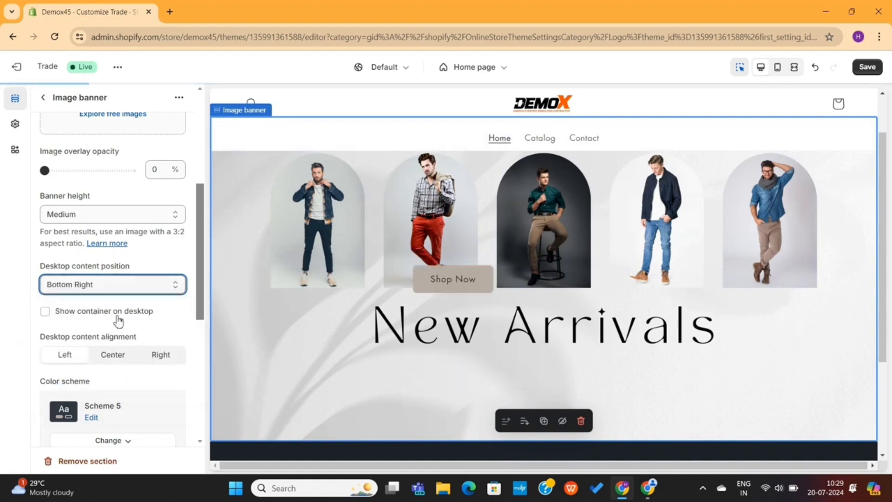
click(127, 285)
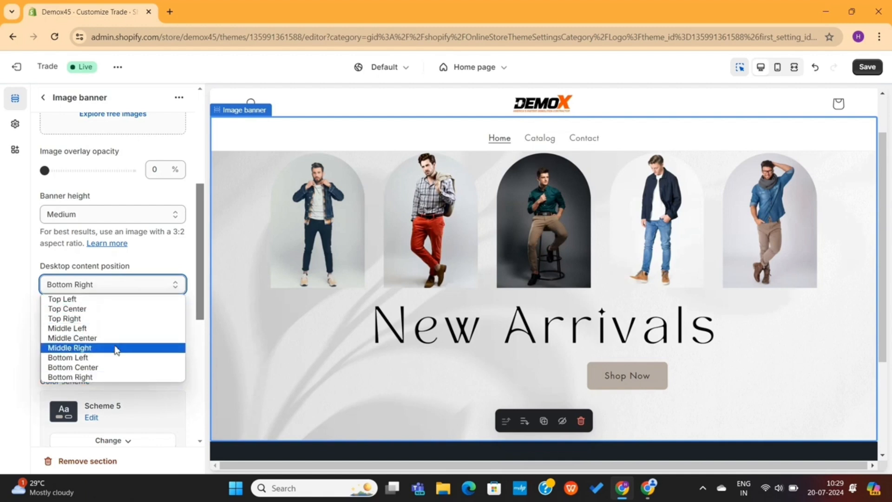
click(105, 368)
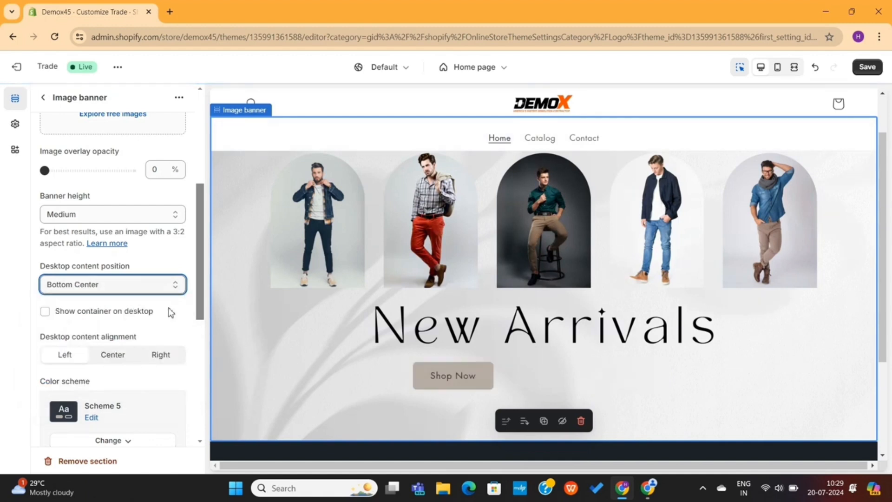
click(119, 357)
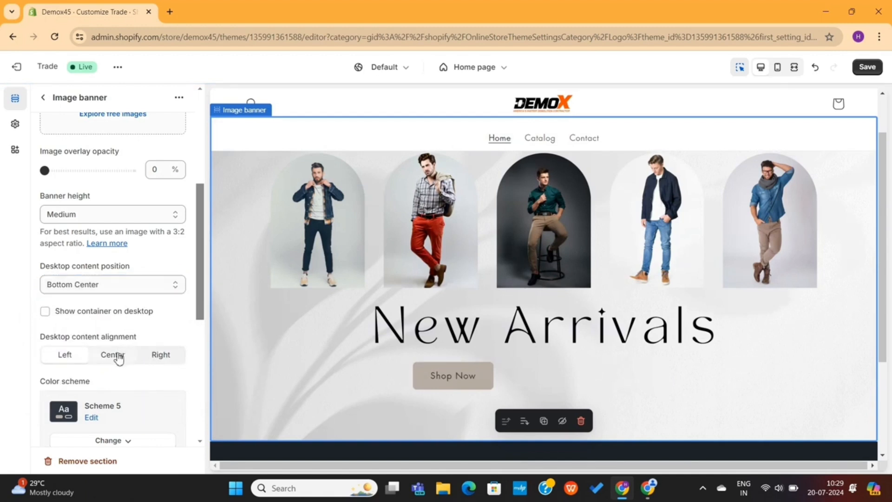
scroll(111, 306, down, 4)
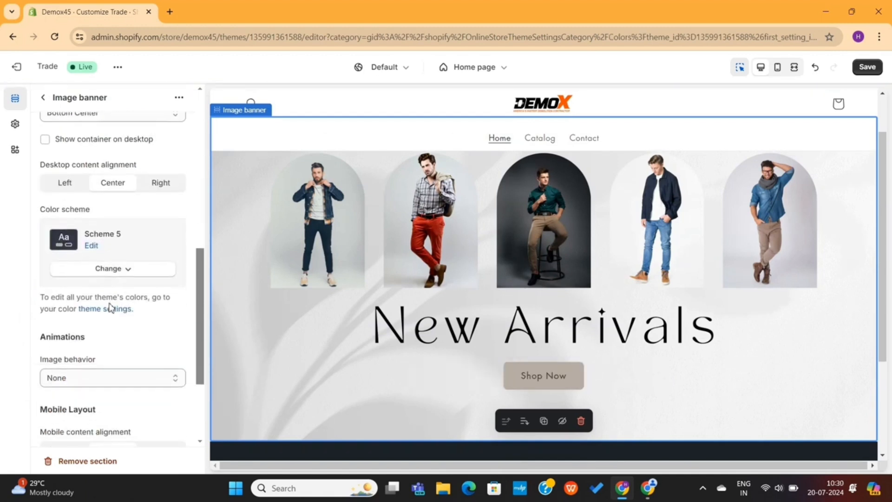
Try colour Schemes 4, 3 and 2 on the banner, settling on Scheme 1
click(119, 263)
click(118, 380)
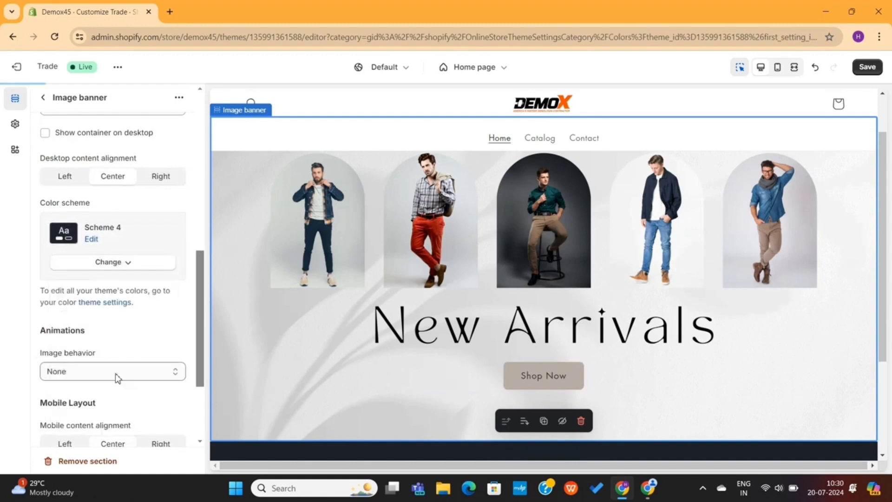
click(137, 263)
click(114, 350)
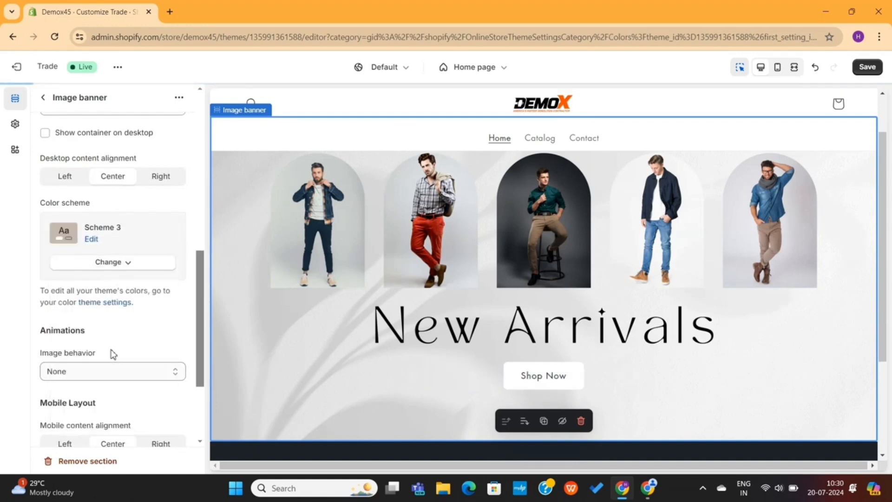
click(136, 264)
click(121, 326)
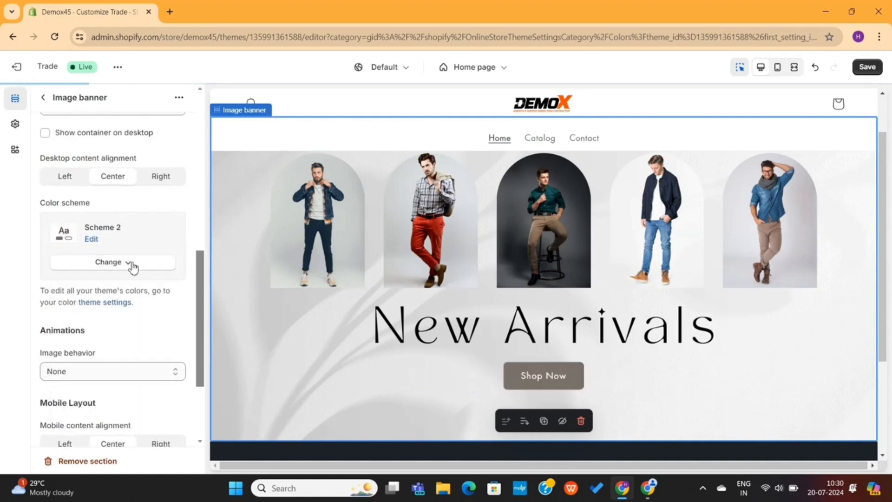
click(130, 262)
click(123, 292)
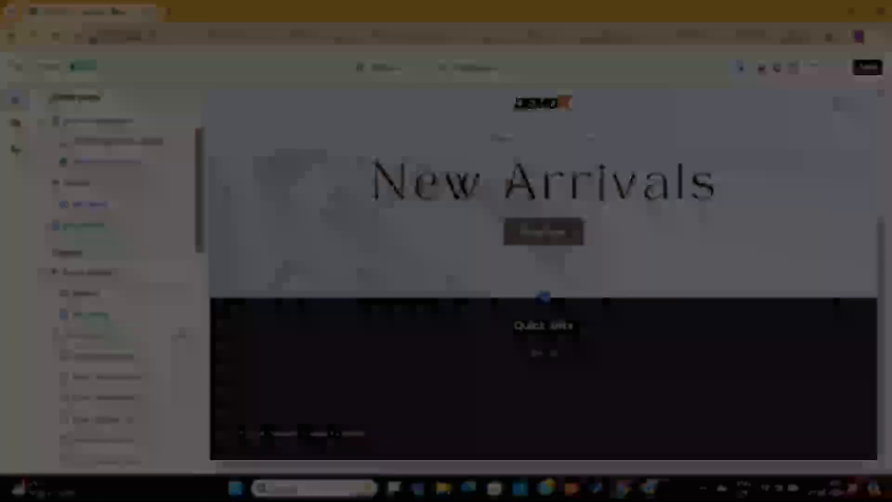
scroll(377, 243, down, 3)
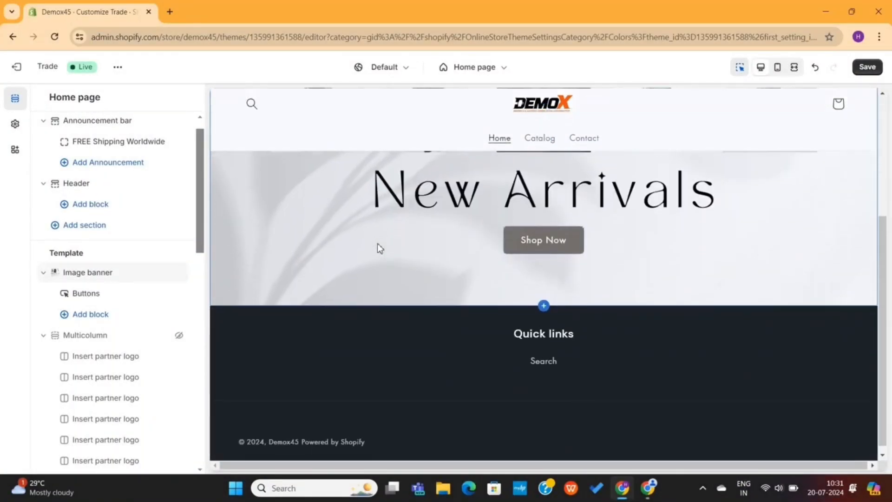
Set the header's Sticky header option to None
click(399, 143)
scroll(78, 191, down, 2)
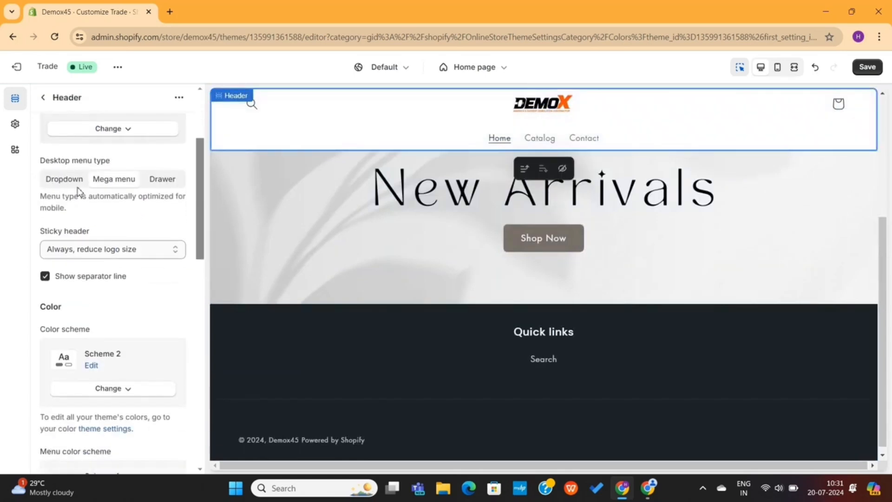
scroll(76, 195, down, 1)
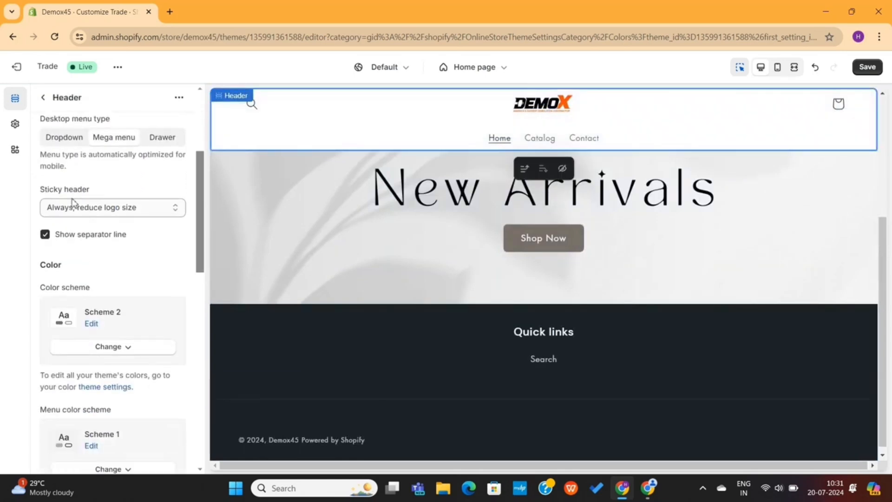
click(103, 209)
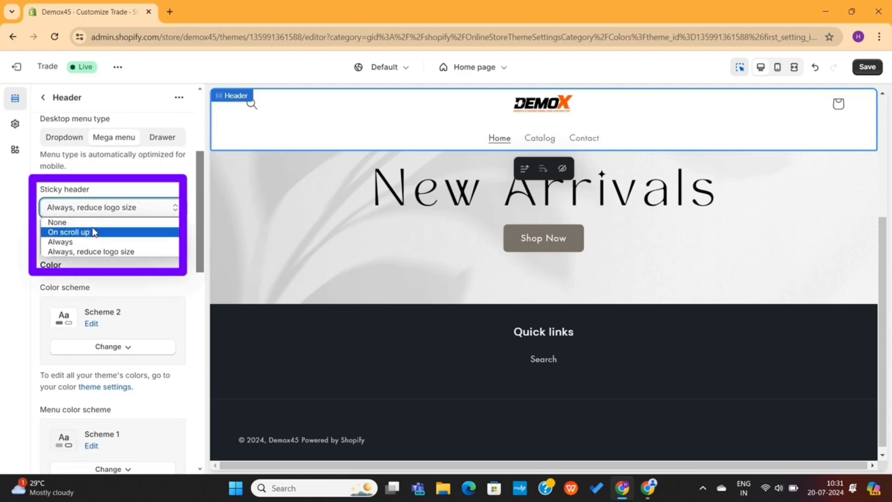
click(59, 222)
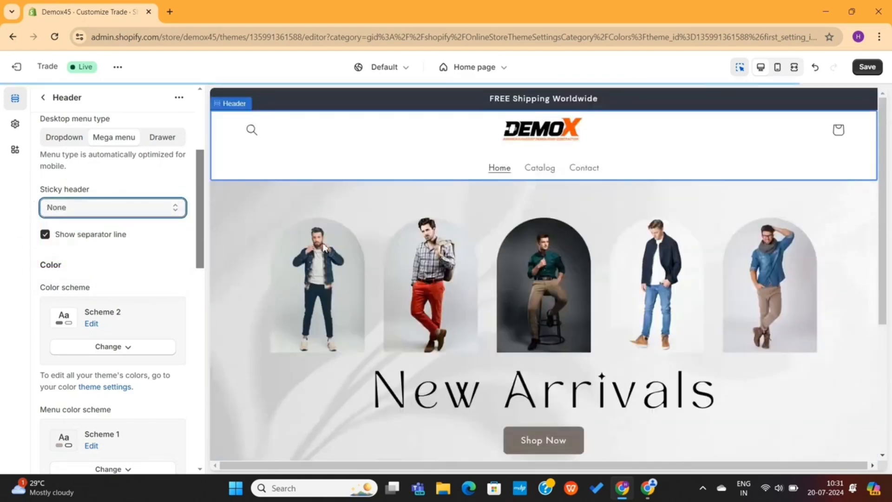
scroll(324, 246, down, 5)
scroll(325, 247, up, 2)
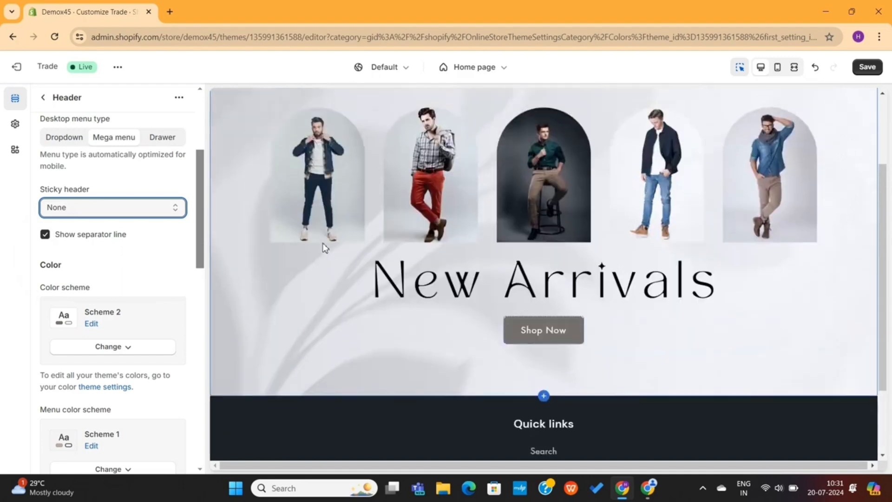
scroll(325, 248, up, 3)
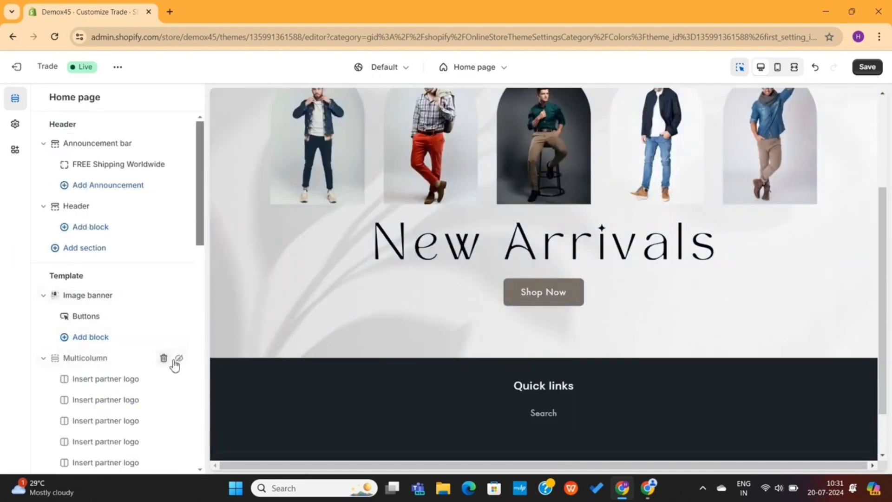
Unhide the Featured collection, Collection list, testimonial, second featured collection and educational sections
scroll(174, 377, down, 4)
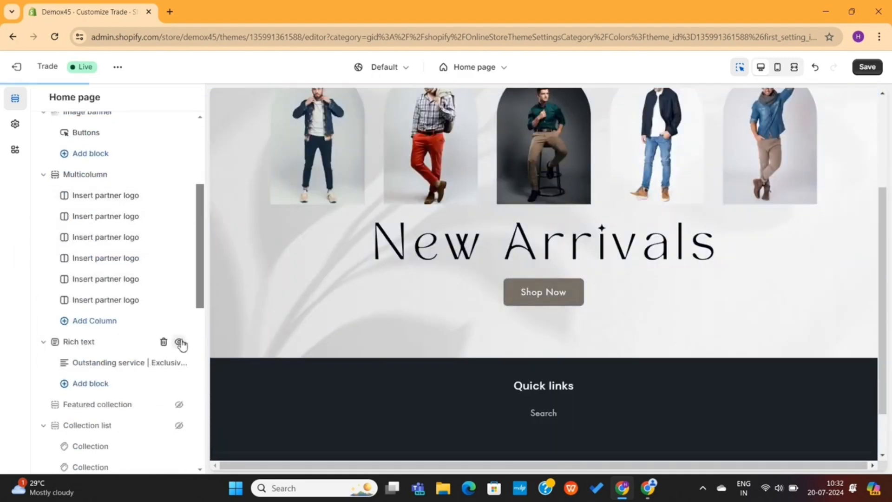
click(180, 405)
click(180, 425)
scroll(177, 399, down, 2)
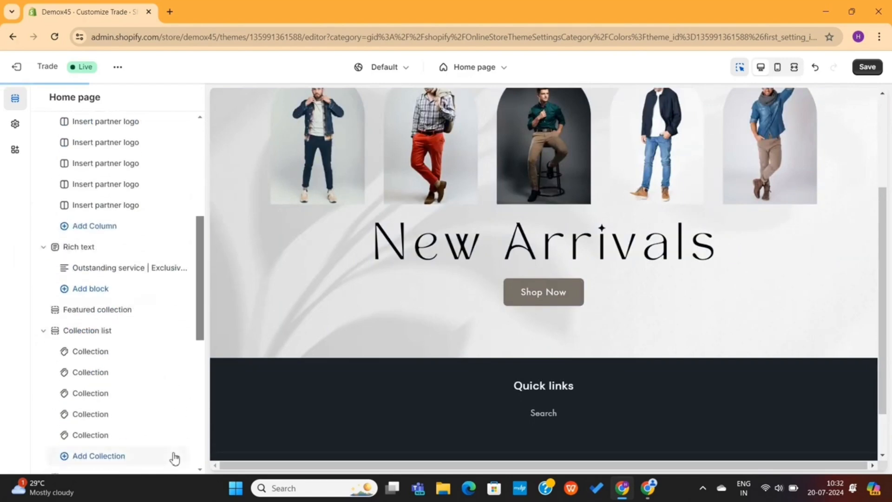
scroll(175, 458, down, 4)
click(179, 289)
click(182, 414)
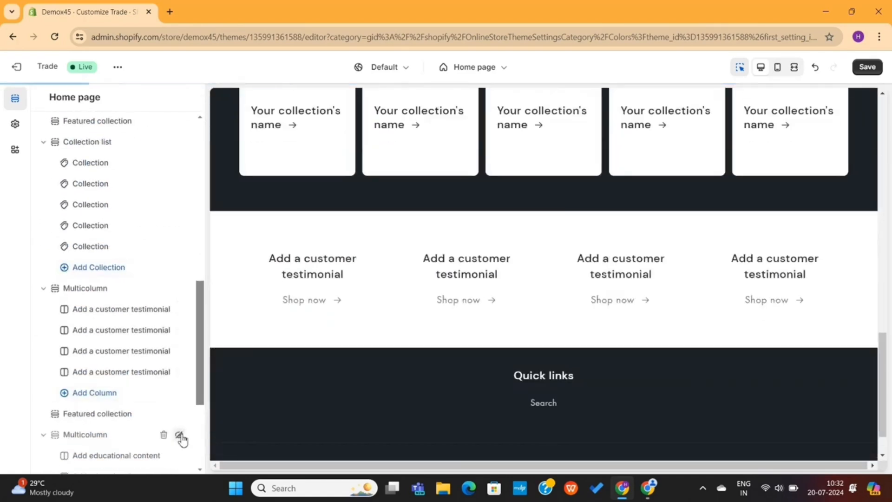
click(179, 435)
scroll(177, 370, down, 2)
scroll(176, 370, up, 8)
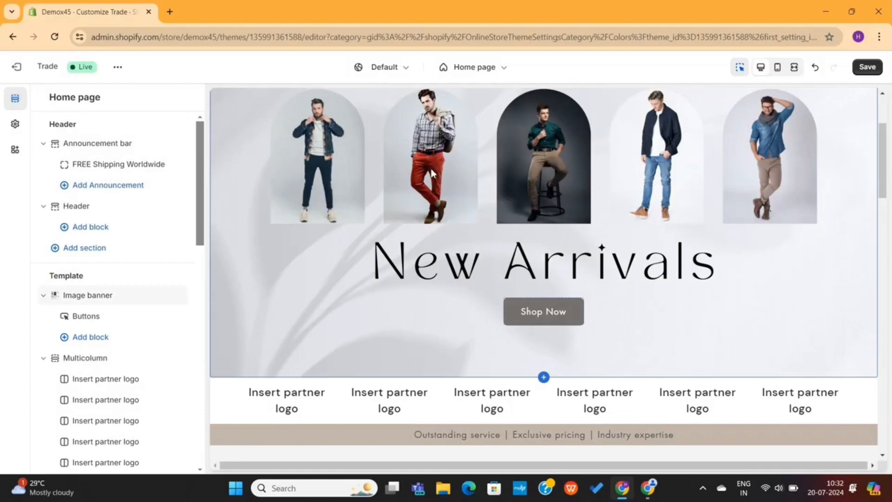
Remove the partner-logo Multicolumn row beneath the New Arrivals banner
click(408, 280)
scroll(407, 344, down, 3)
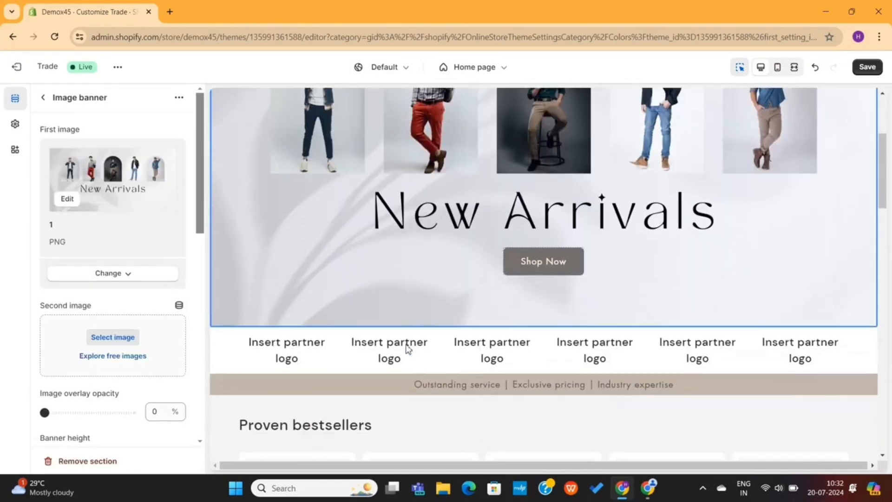
click(227, 358)
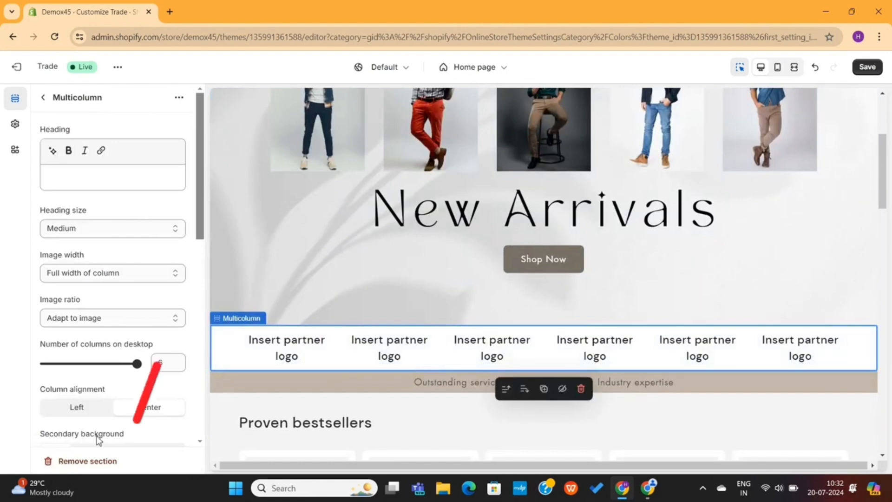
click(96, 461)
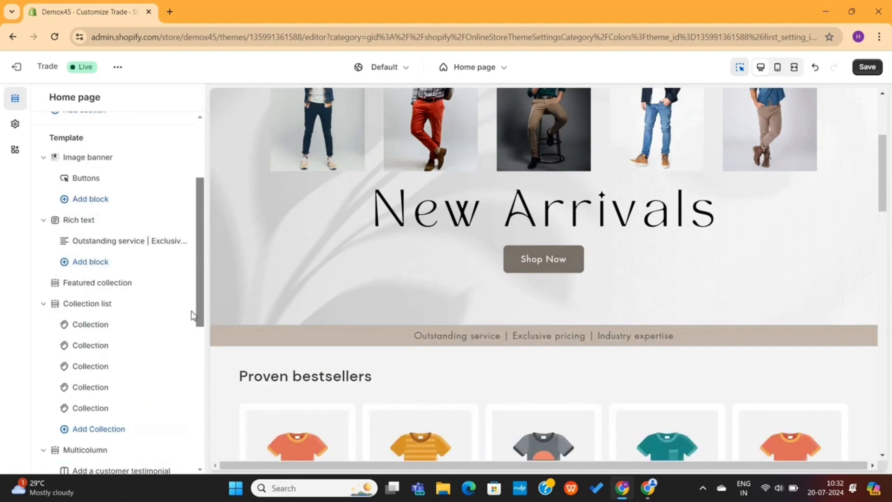
Give the Outstanding service strip the dark Scheme 4 colours
click(294, 333)
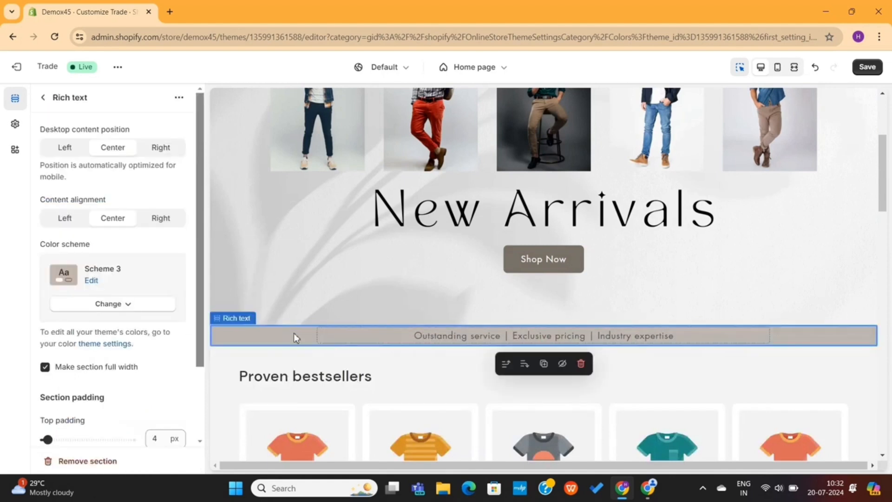
click(111, 305)
click(110, 424)
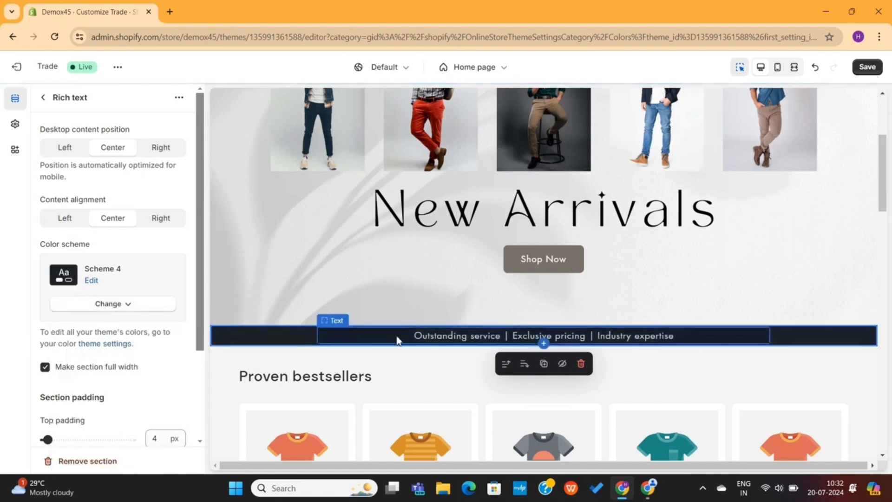
click(478, 339)
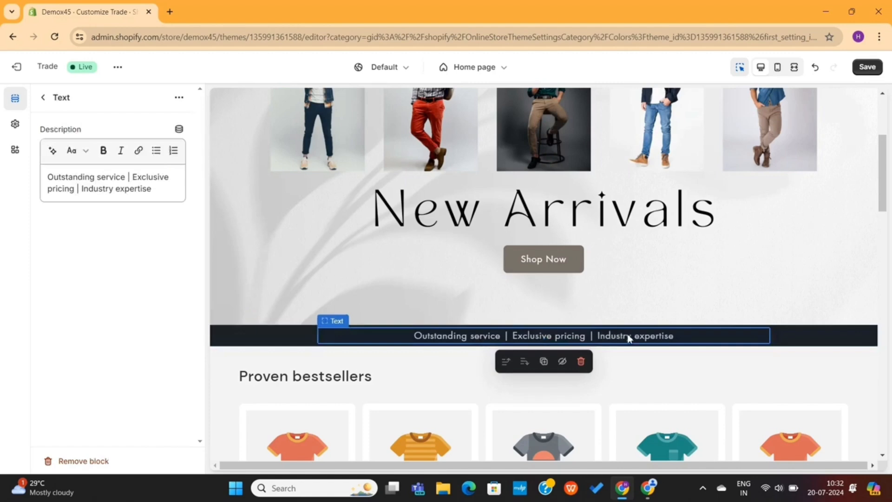
Open the Proven bestsellers featured collection settings from the home page section list
click(46, 99)
scroll(393, 200, down, 4)
click(394, 205)
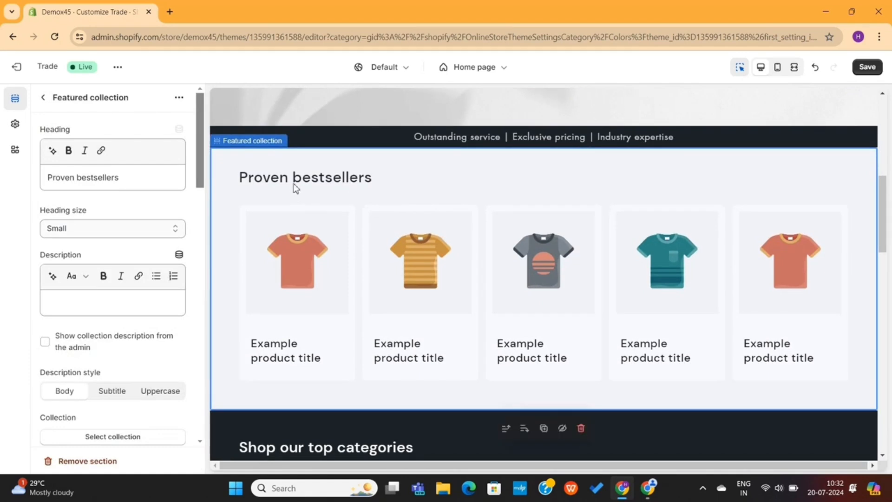
Change the featured collection heading to 'Shop Our BestSellers' at Medium size
triple_click(117, 178)
text(Shop Ou)
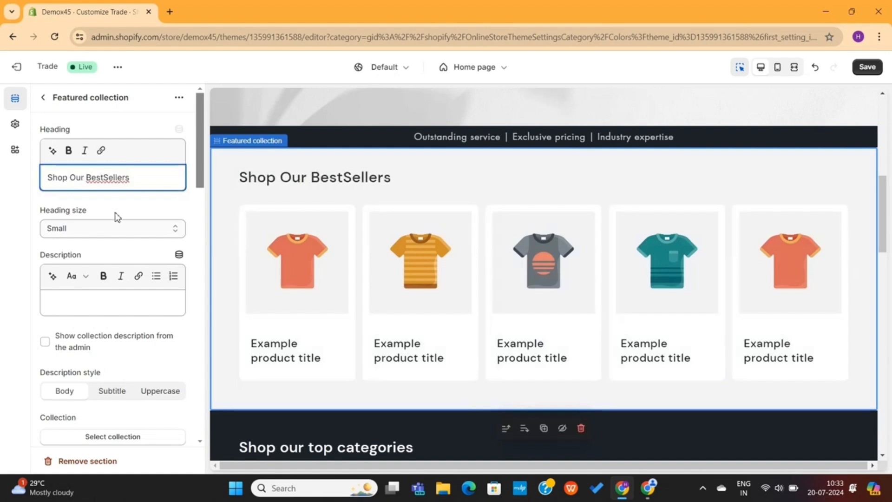
click(115, 228)
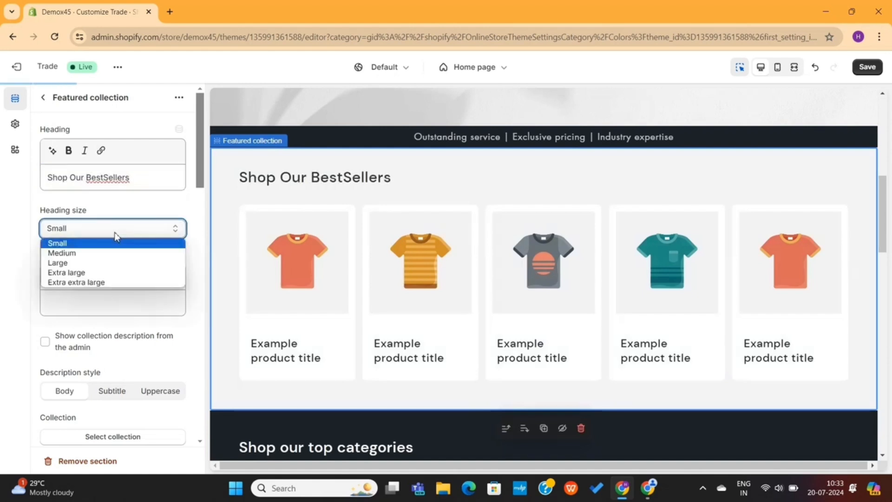
click(105, 257)
Show the Blazers collection in the section with 4 products per row
scroll(109, 297, down, 4)
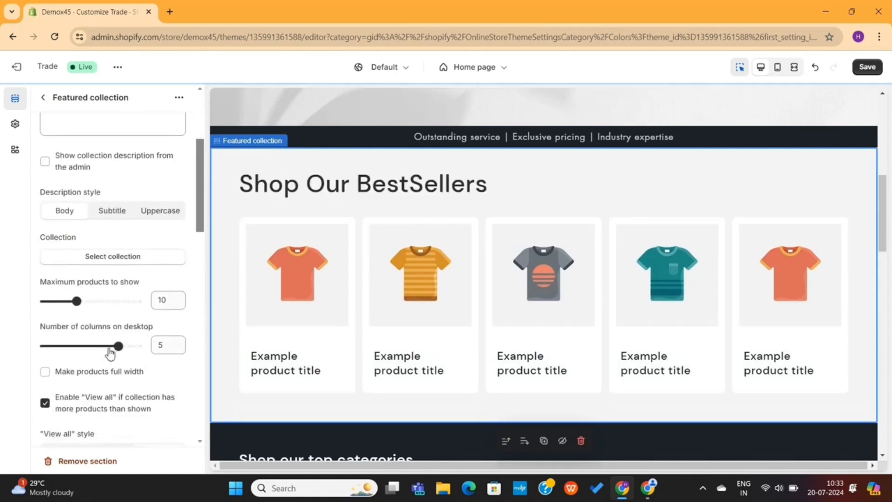
click(122, 256)
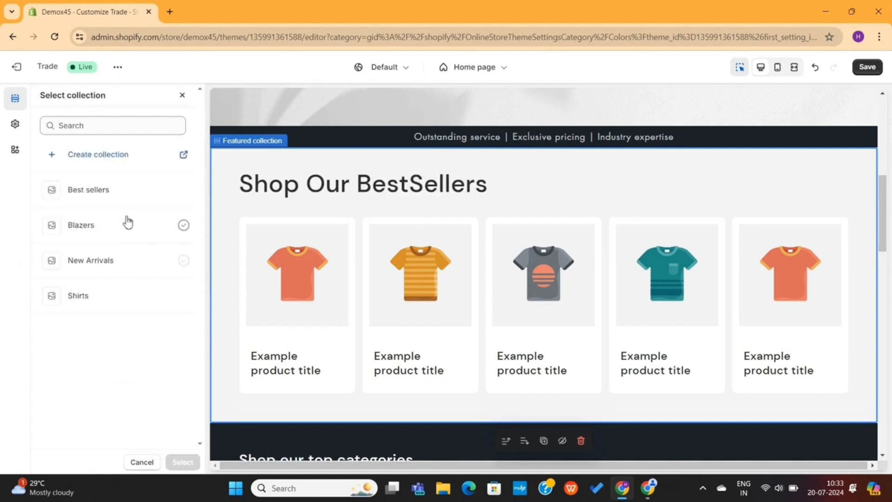
click(121, 230)
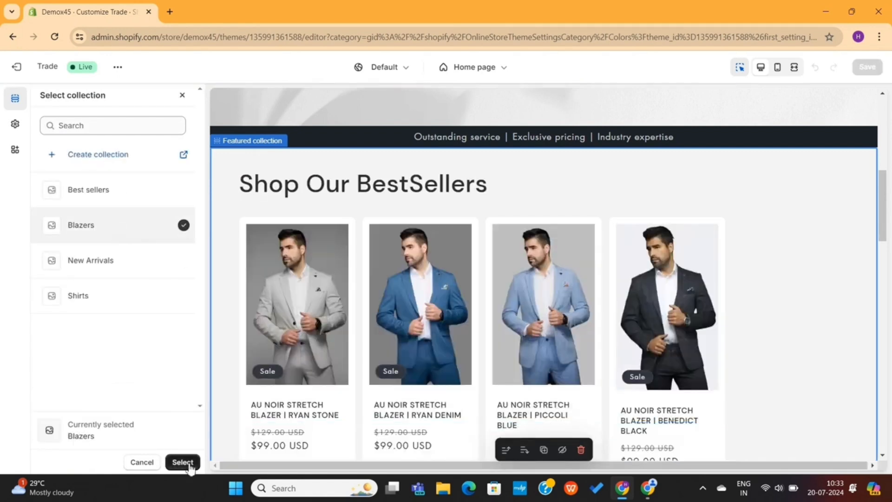
click(182, 462)
drag(119, 354, 108, 353)
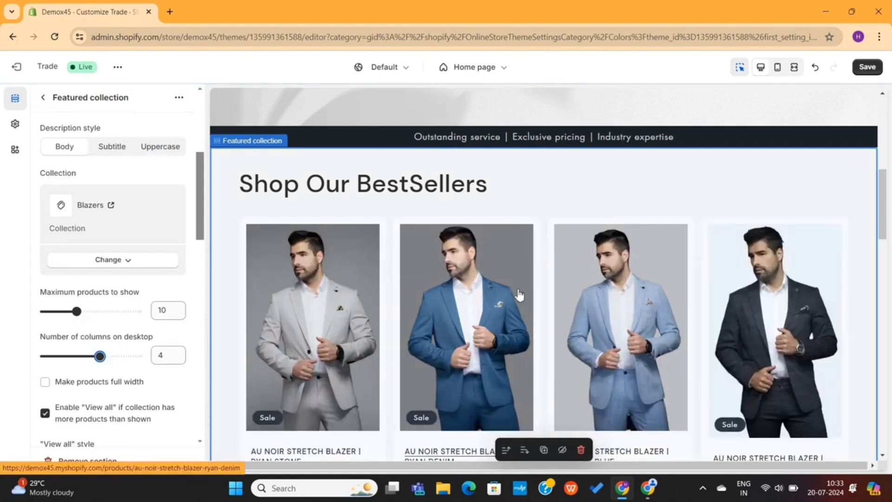
scroll(519, 294, down, 3)
scroll(115, 307, down, 3)
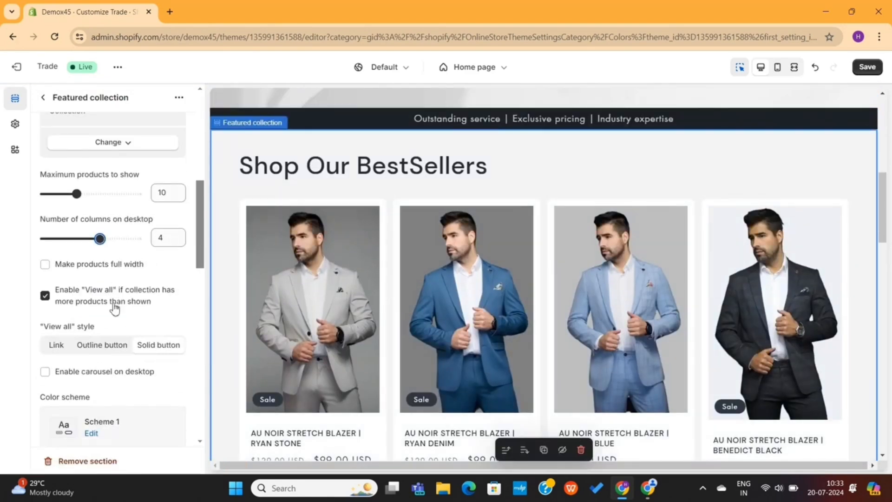
scroll(116, 308, down, 8)
scroll(116, 308, up, 15)
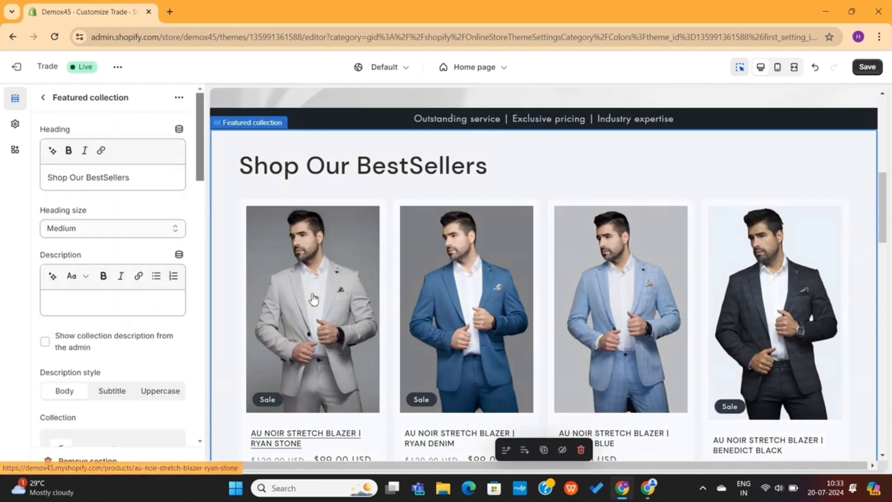
click(45, 99)
scroll(344, 172, down, 8)
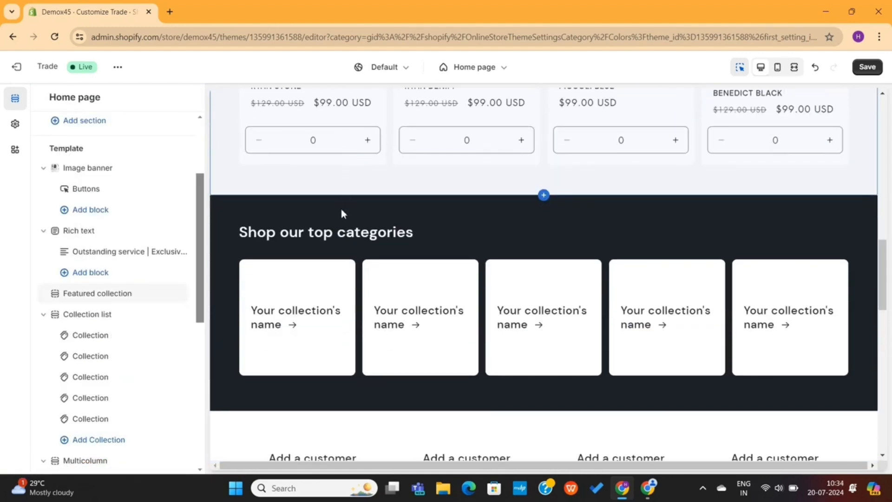
Delete the 'Shop our top categories' collection list, then start adding a section below the blazer products
click(341, 210)
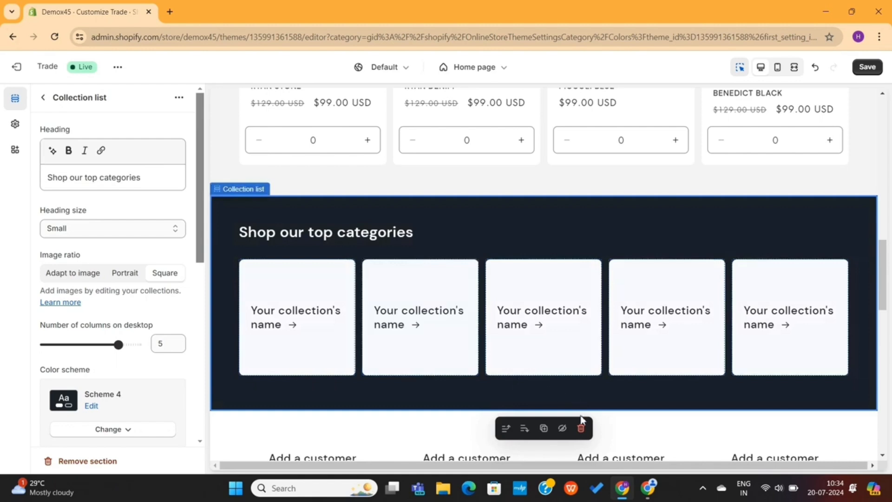
click(581, 428)
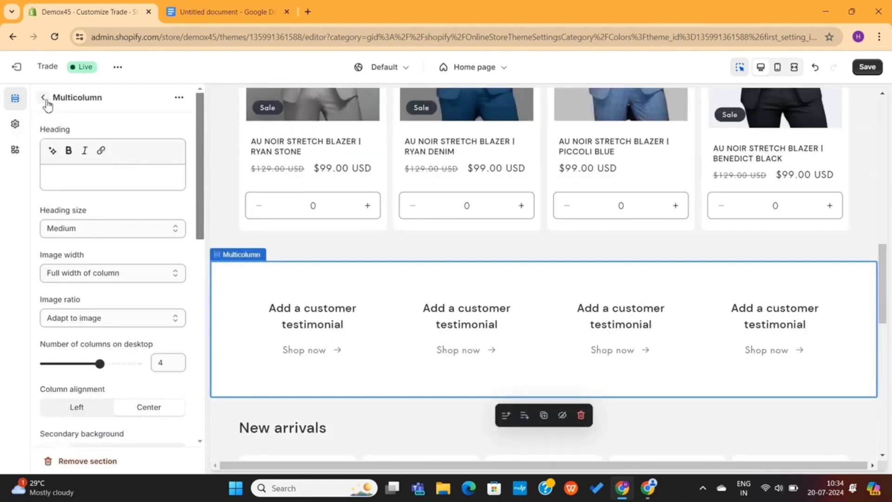
click(44, 98)
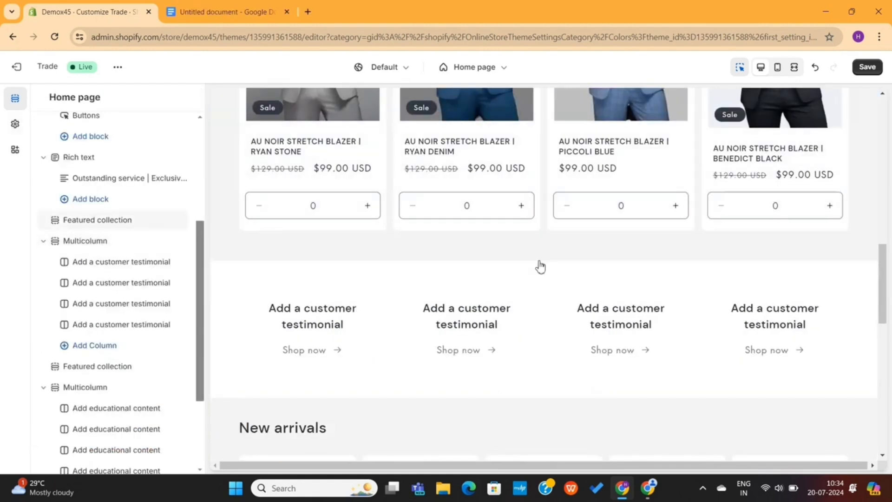
click(543, 260)
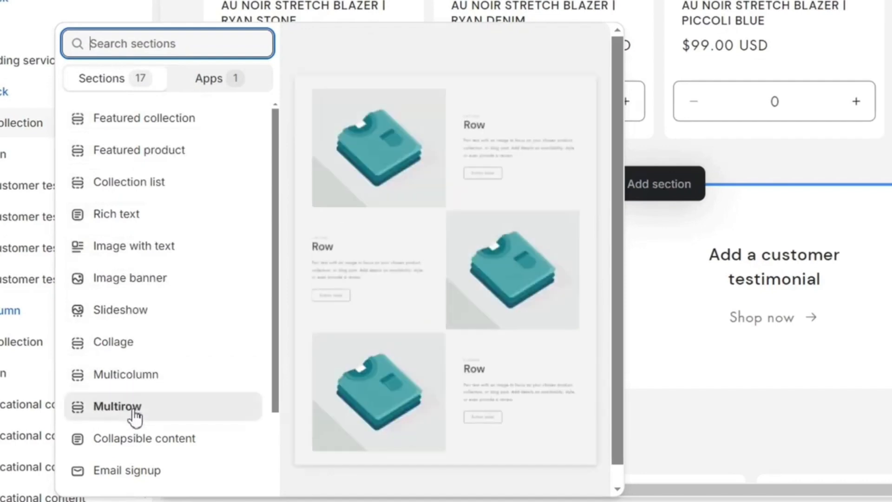
Pick Image with text from the section list to place it above the customer testimonials
scroll(130, 464, down, 3)
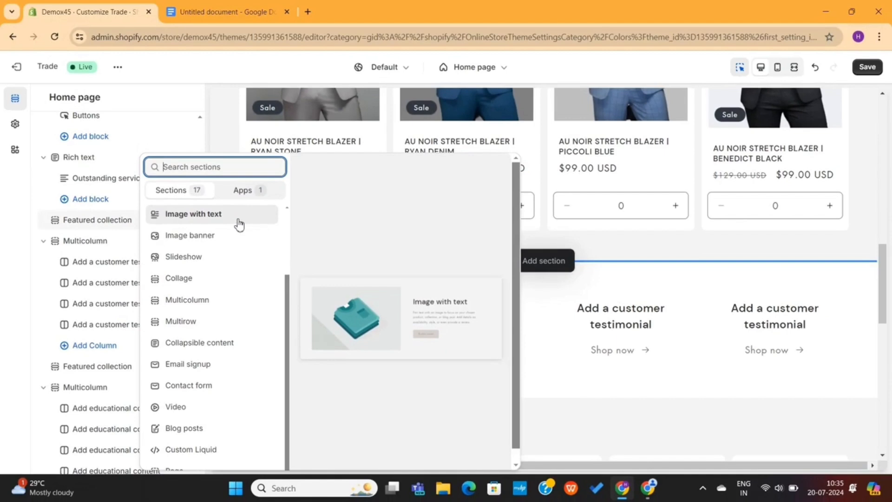
click(239, 220)
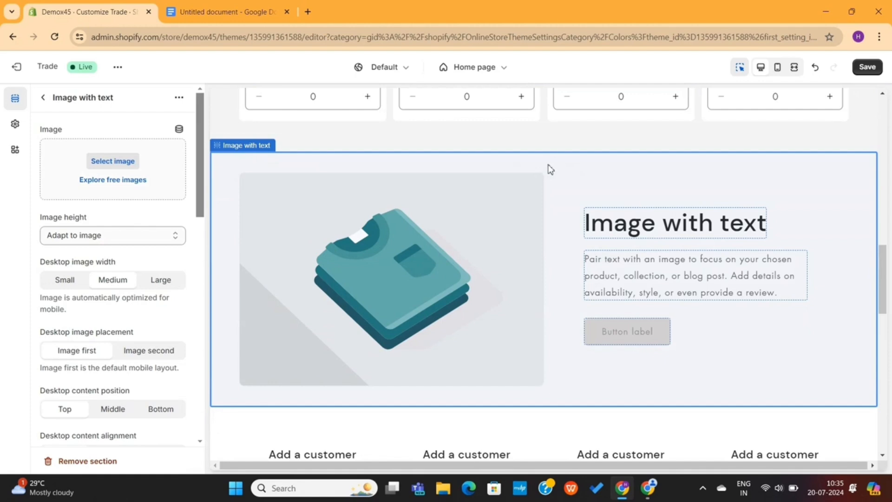
Switch the Image with text section to colour Scheme 4 and its container to Scheme 5
scroll(139, 302, down, 7)
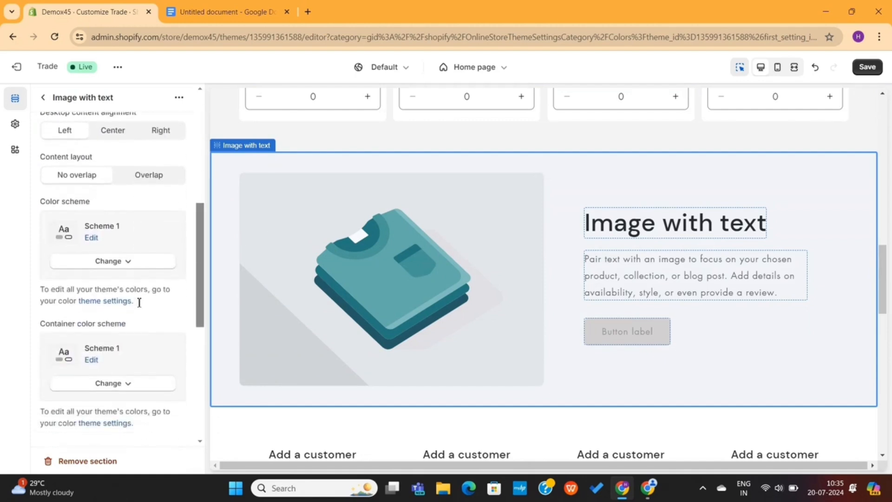
click(128, 266)
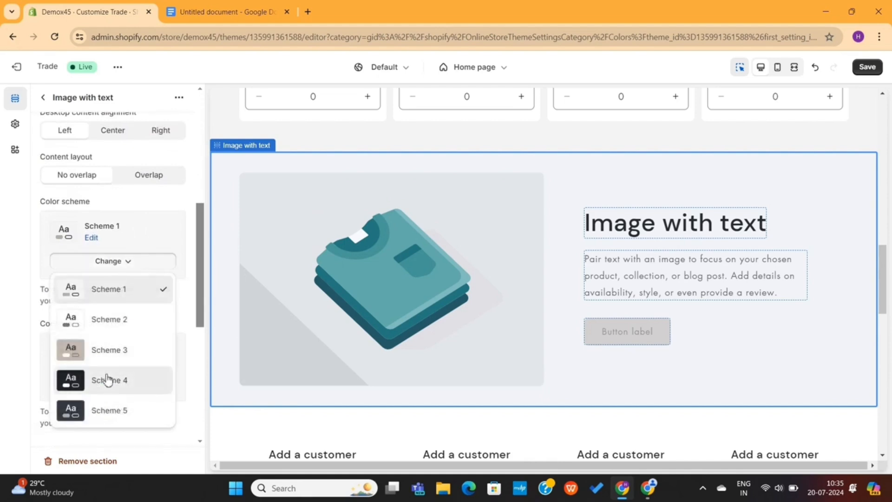
click(108, 378)
click(109, 384)
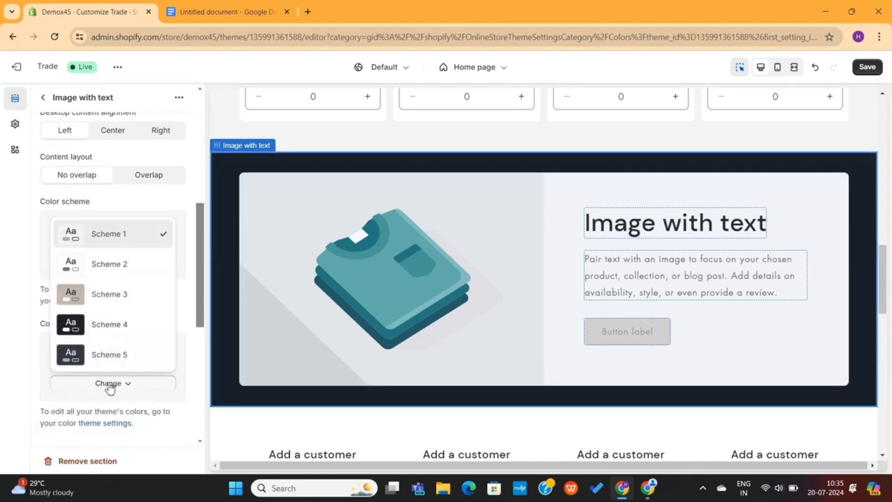
click(116, 354)
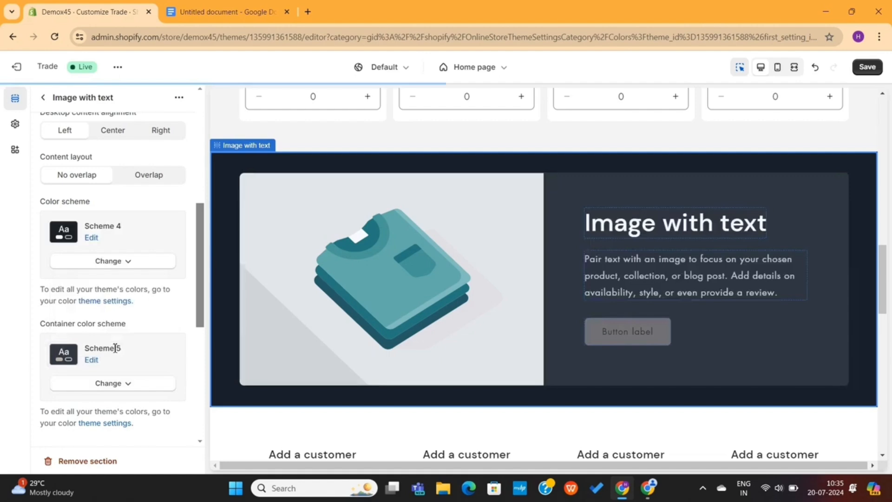
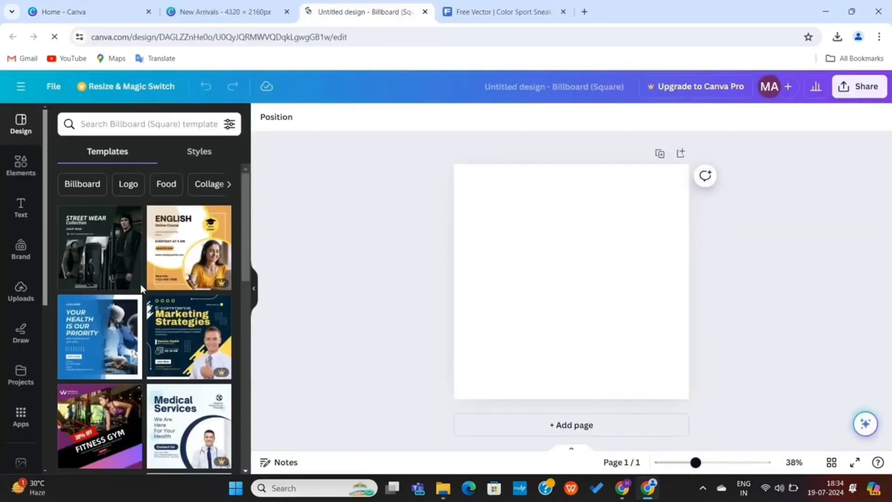
Search the templates for 'fashion' and apply the Street Wear template
scroll(103, 300, down, 4)
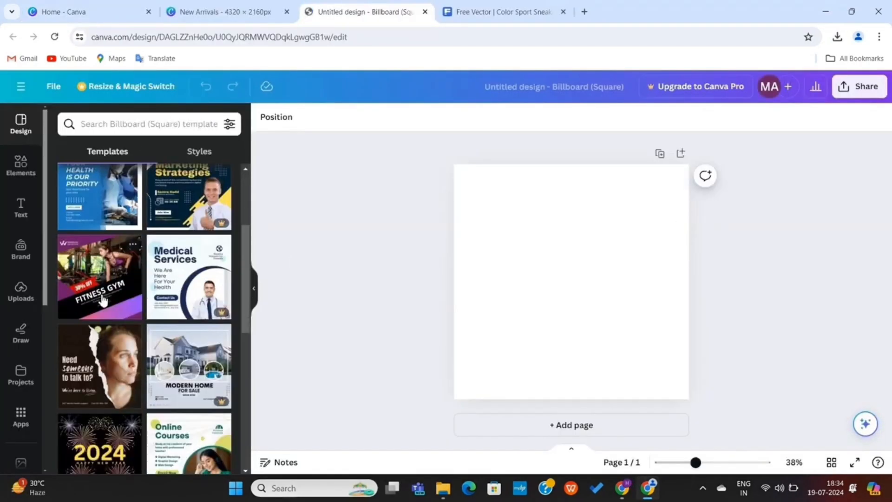
scroll(102, 300, down, 8)
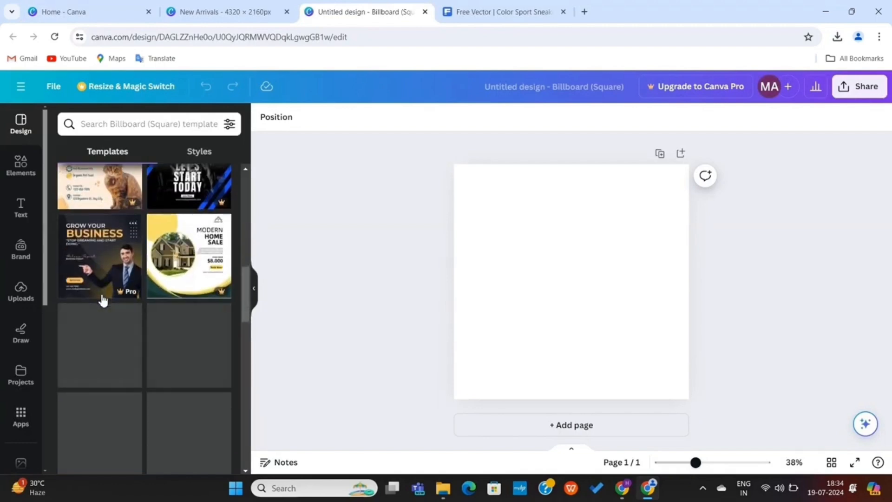
scroll(103, 301, down, 6)
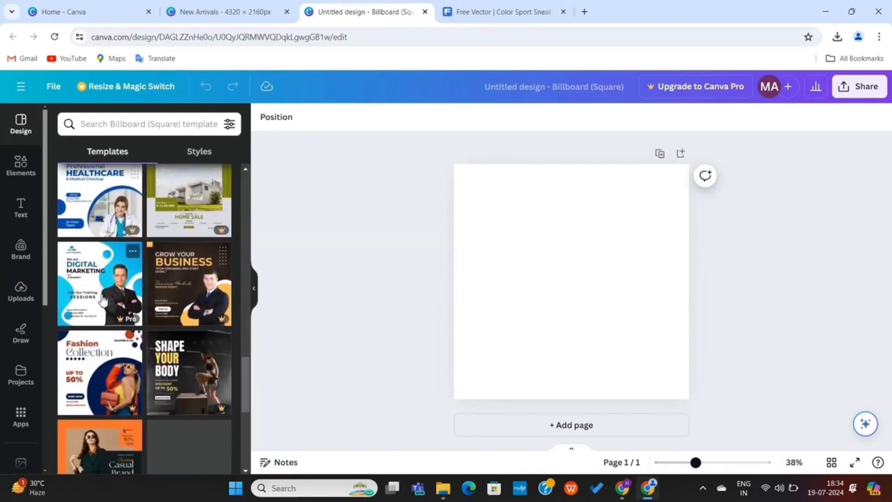
scroll(102, 301, down, 2)
scroll(103, 301, up, 18)
click(125, 126)
text(f)
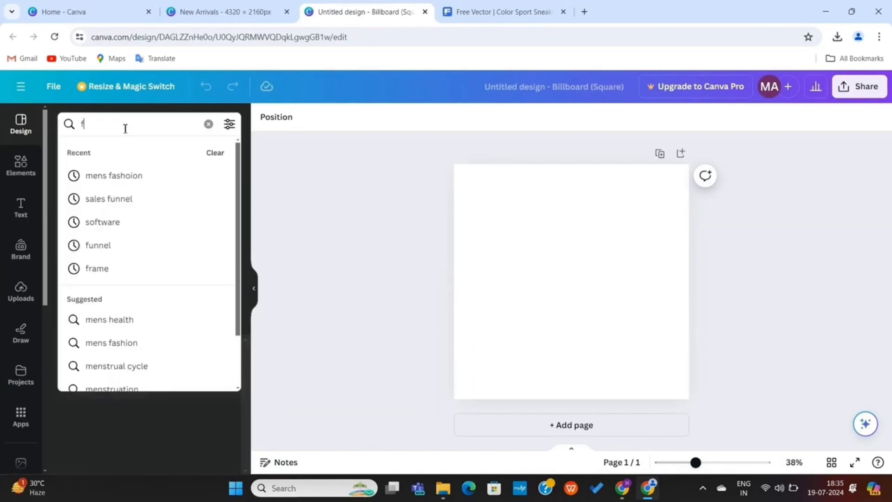
text(ashion)
key(Return)
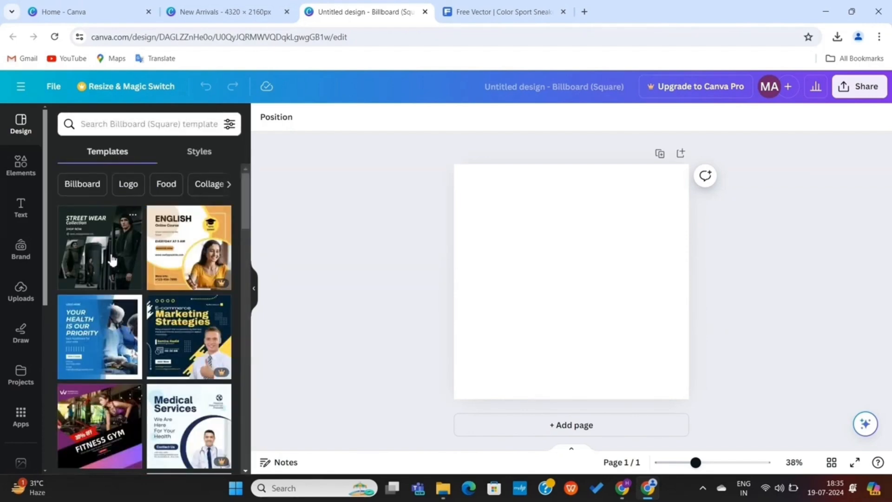
click(112, 261)
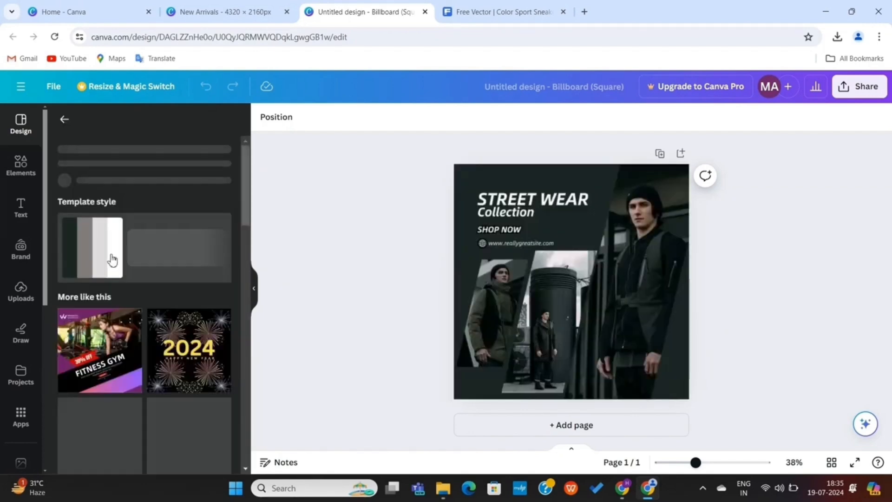
Delete the template photos from the right, middle and left frames
click(455, 224)
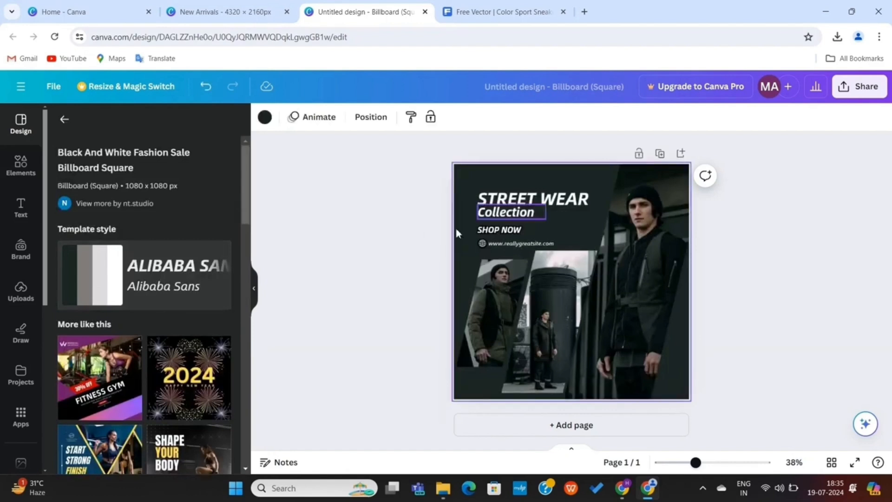
click(637, 261)
key(Delete)
click(550, 283)
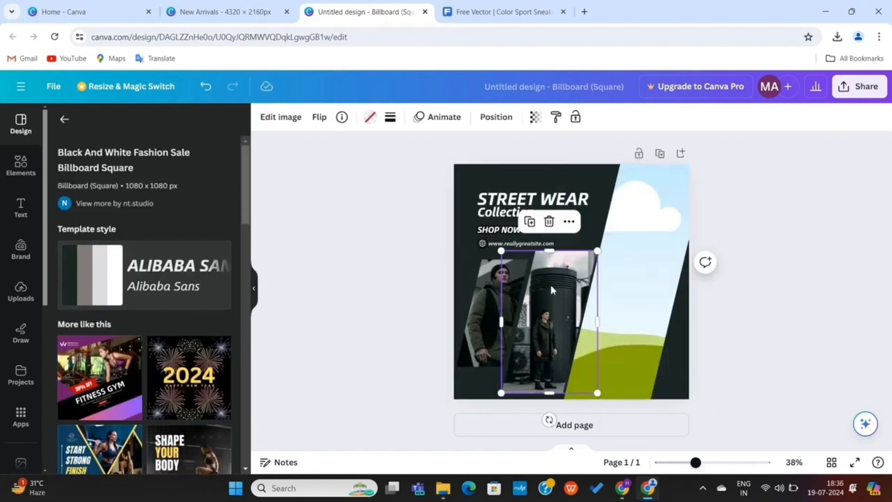
key(Delete)
click(508, 286)
key(Delete)
click(20, 165)
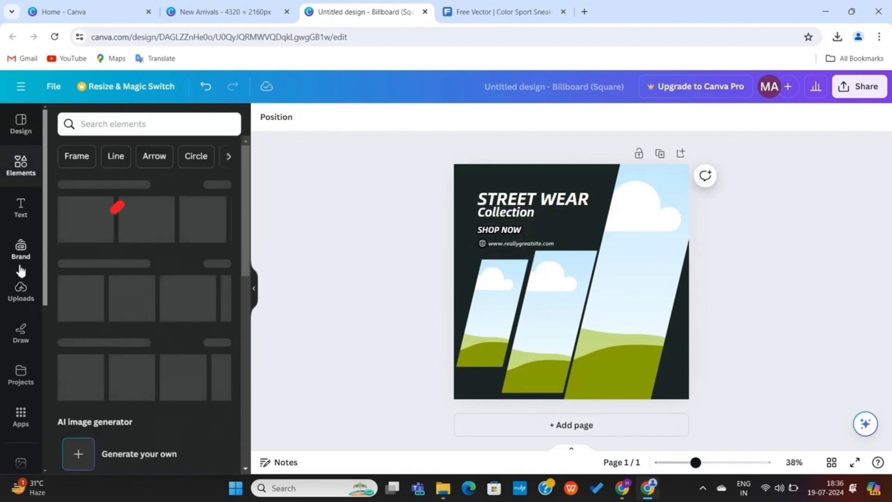
click(20, 299)
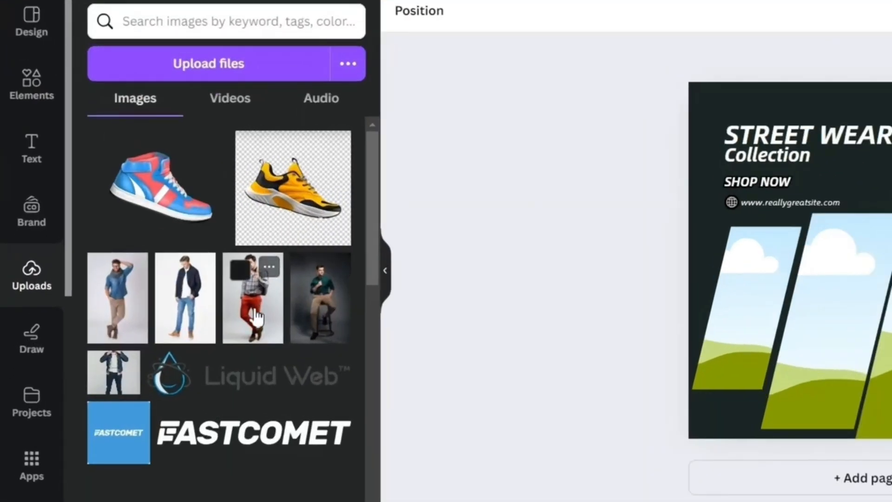
Fill the right, middle and left frames with the red-trousers, blue-shirt and dark-jacket photos
drag(255, 310, 625, 267)
drag(117, 306, 528, 307)
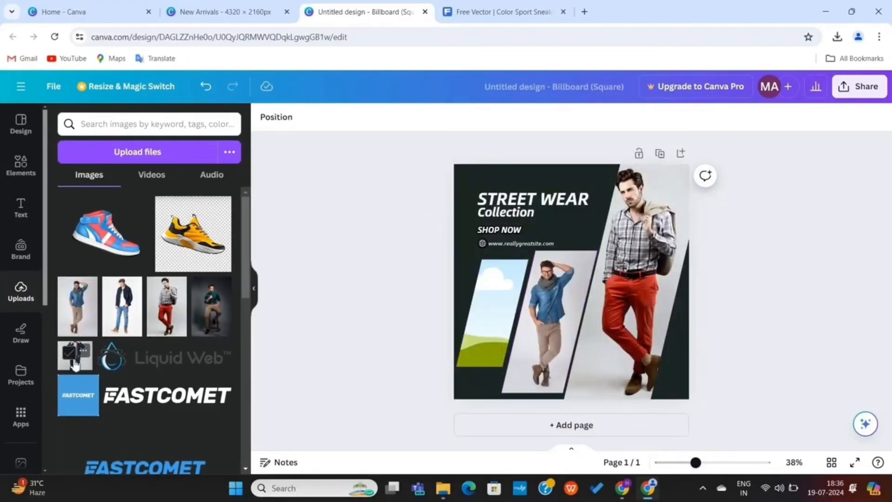
click(82, 364)
drag(539, 221, 454, 260)
Delete the Collection, STREET WEAR and SHOP NOW text boxes
click(530, 213)
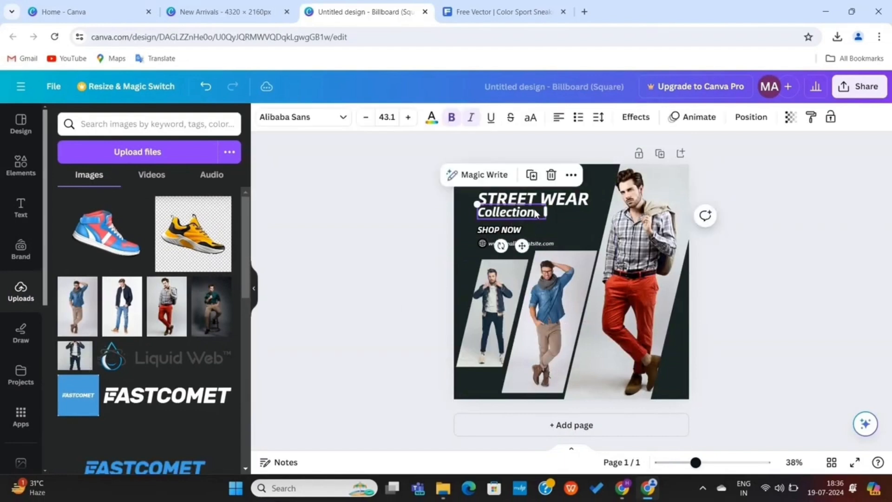
key(Delete)
click(529, 200)
key(Delete)
click(512, 230)
key(Delete)
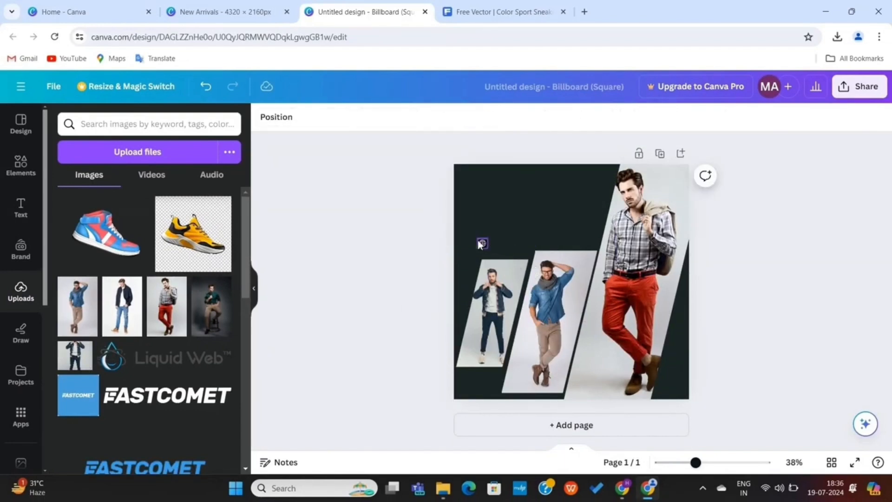
Give the page background the dark grey gradient image
click(515, 192)
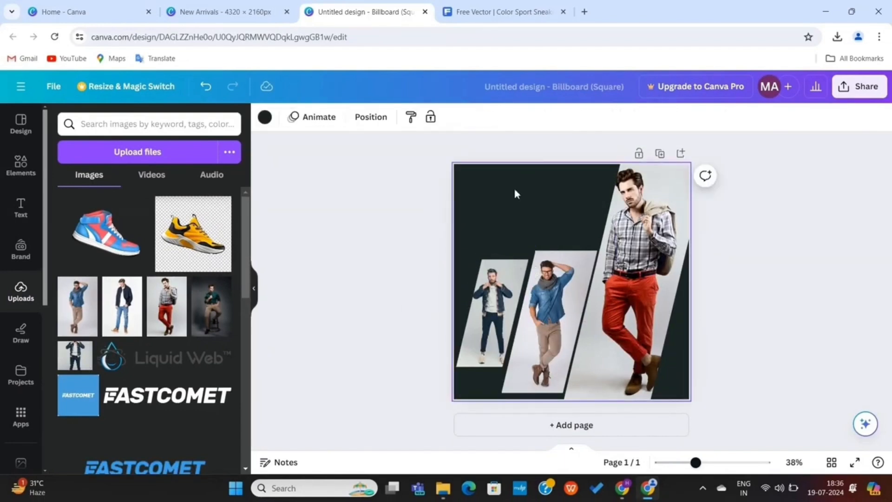
click(265, 118)
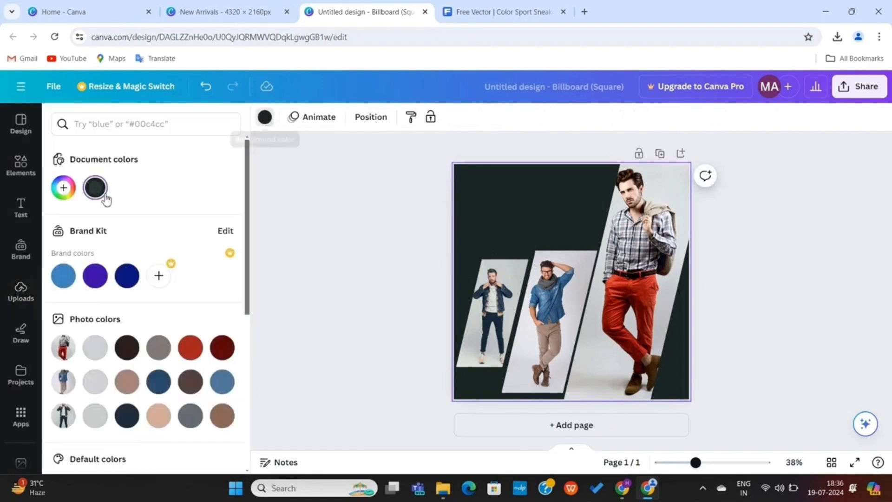
scroll(117, 301, down, 5)
scroll(21, 358, down, 5)
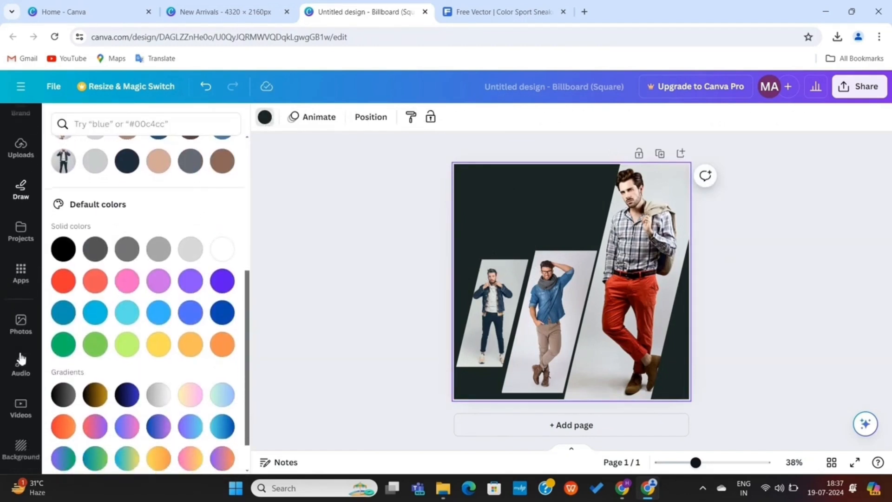
click(20, 284)
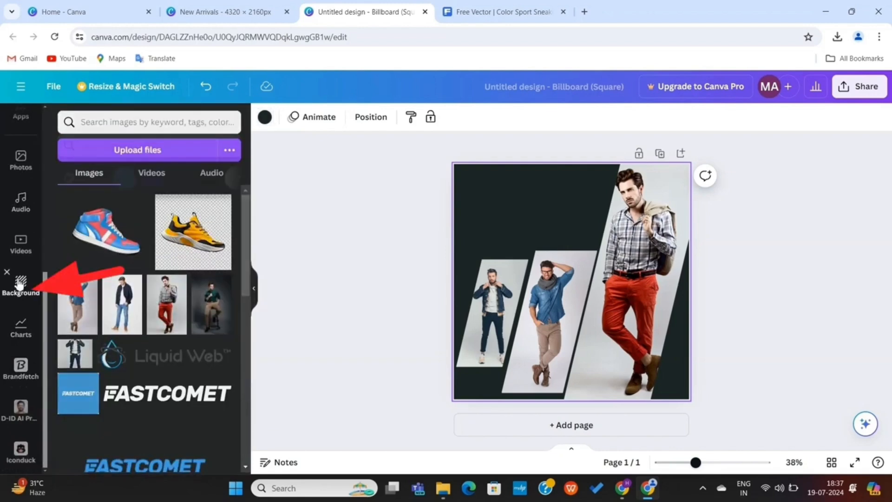
click(136, 232)
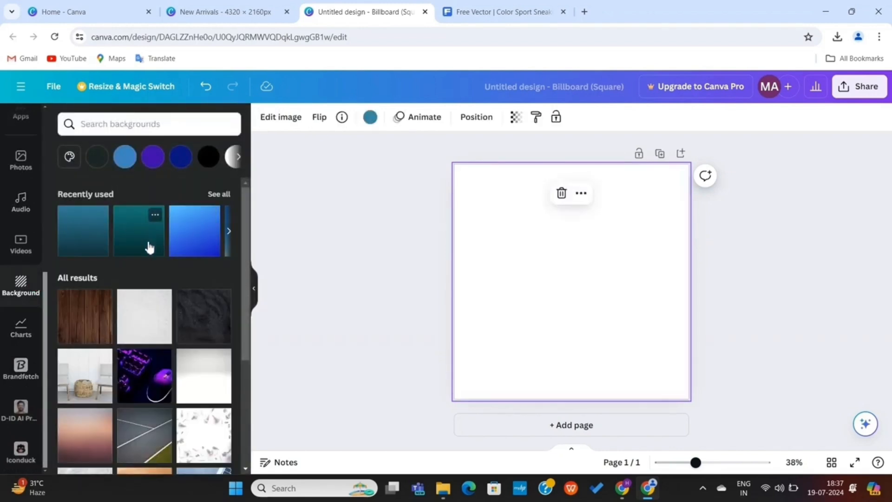
click(171, 244)
scroll(147, 252, down, 5)
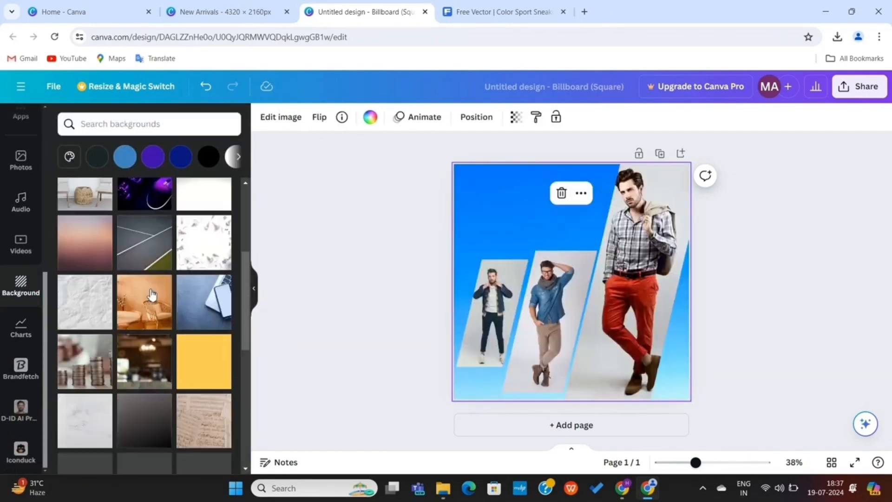
click(146, 252)
click(277, 266)
scroll(21, 195, up, 5)
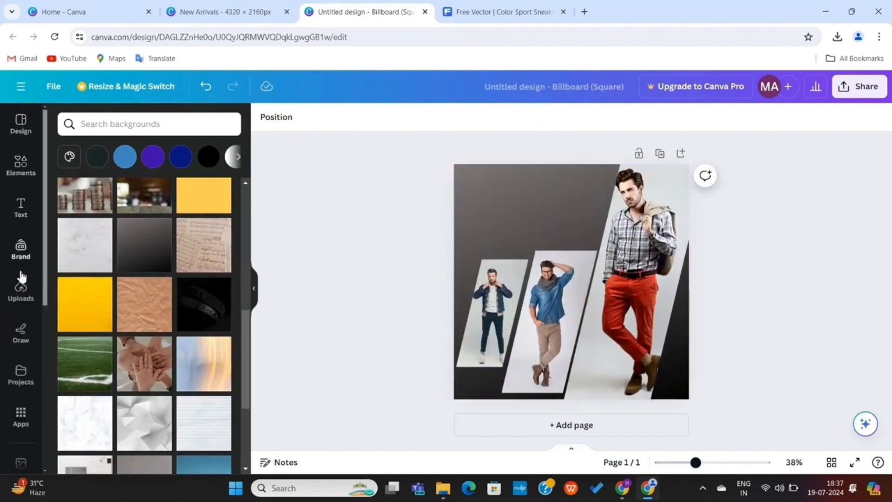
click(23, 304)
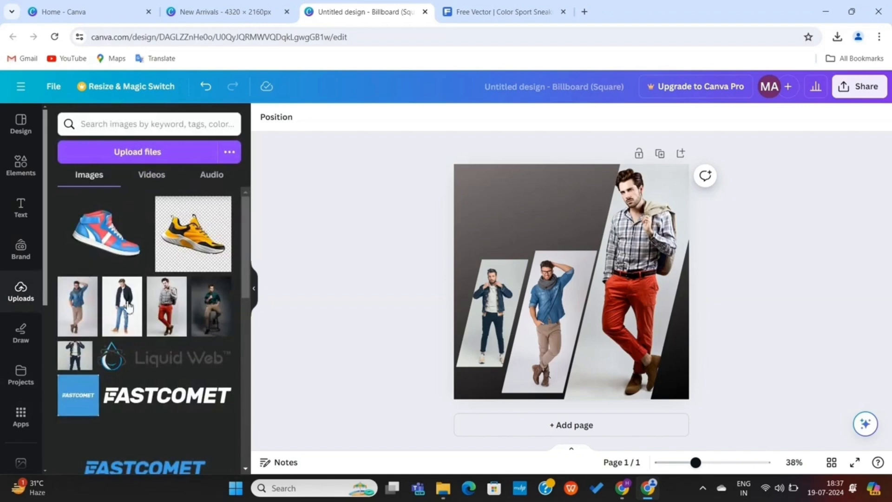
Upload the DEMOX logo and place it at the top-left of the design
scroll(150, 310, down, 2)
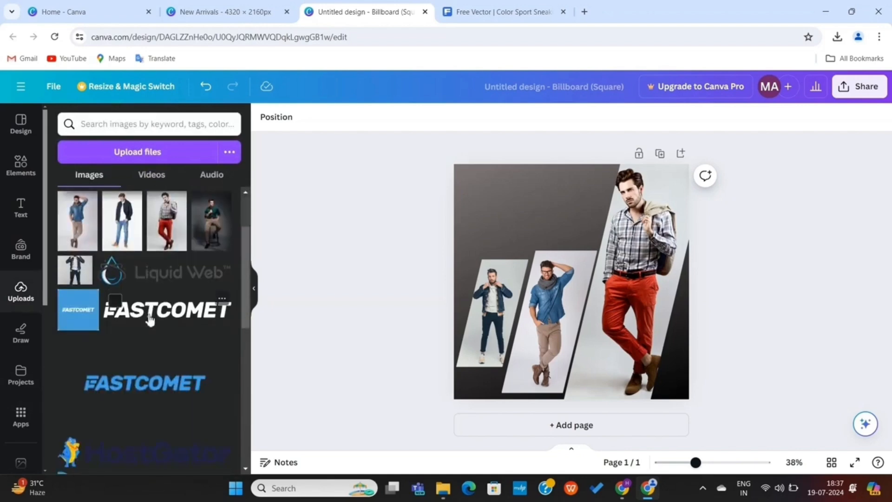
scroll(150, 319, down, 1)
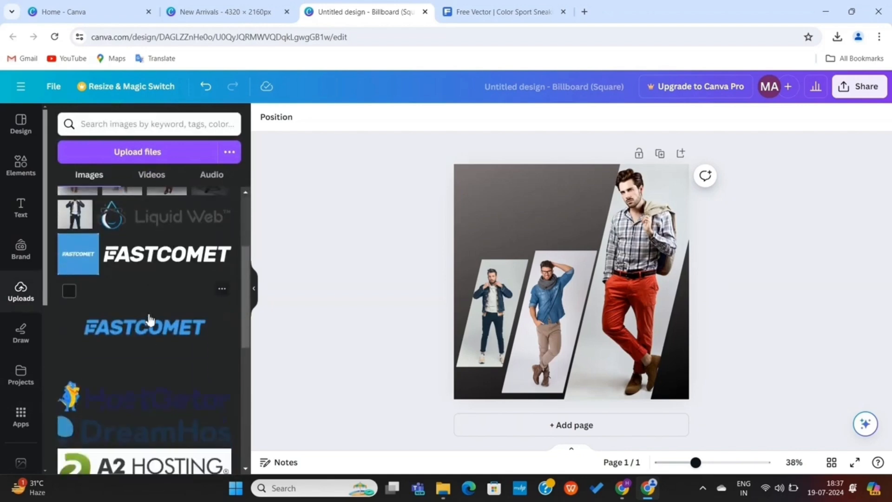
click(175, 157)
double_click(179, 181)
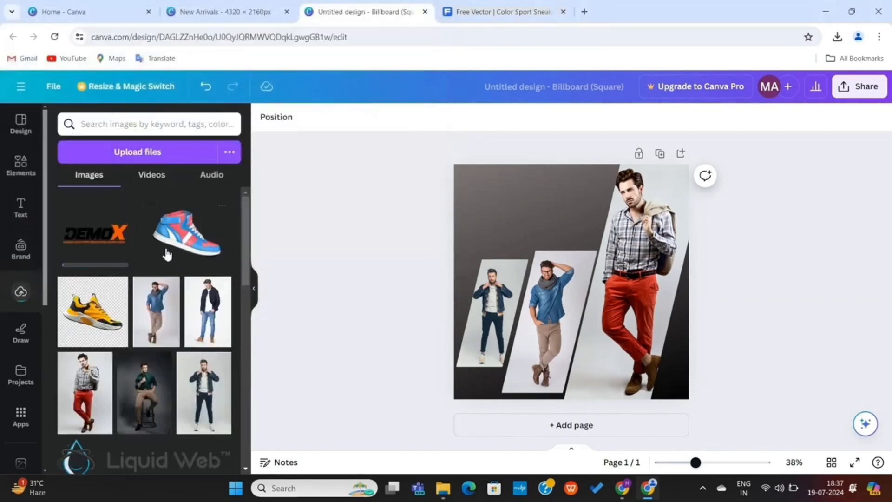
click(114, 237)
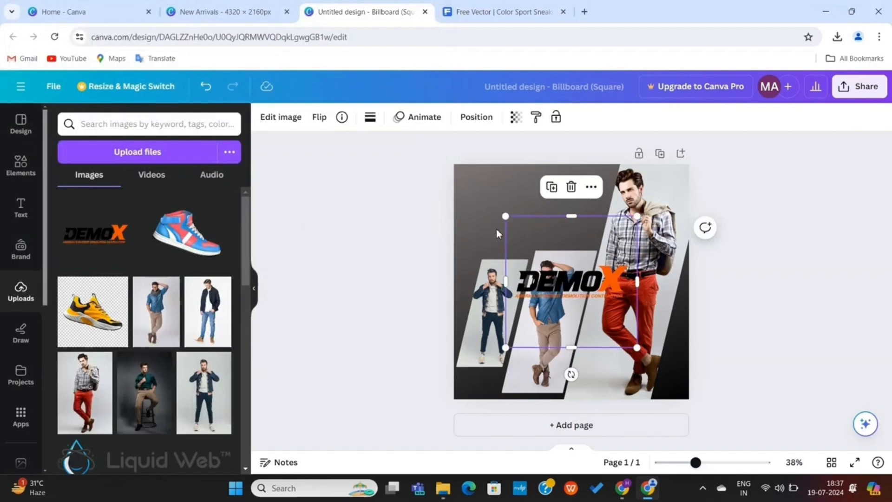
drag(553, 288, 519, 214)
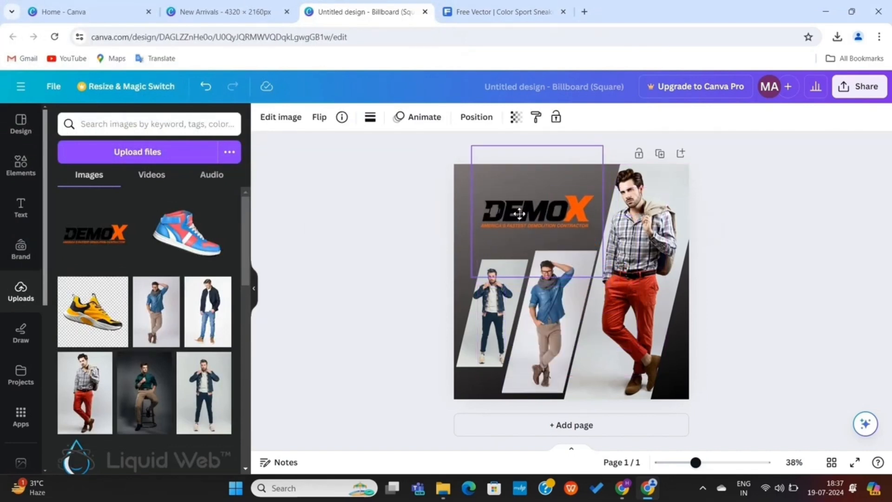
click(402, 224)
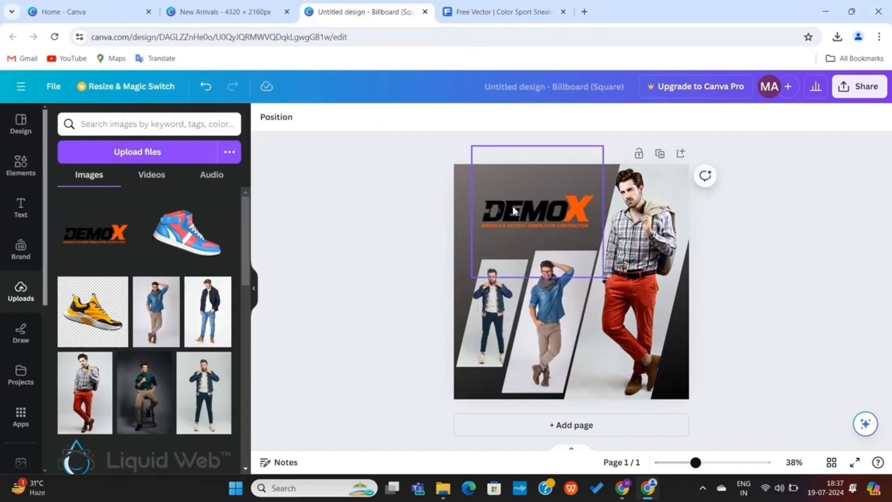
drag(513, 211, 496, 194)
click(372, 216)
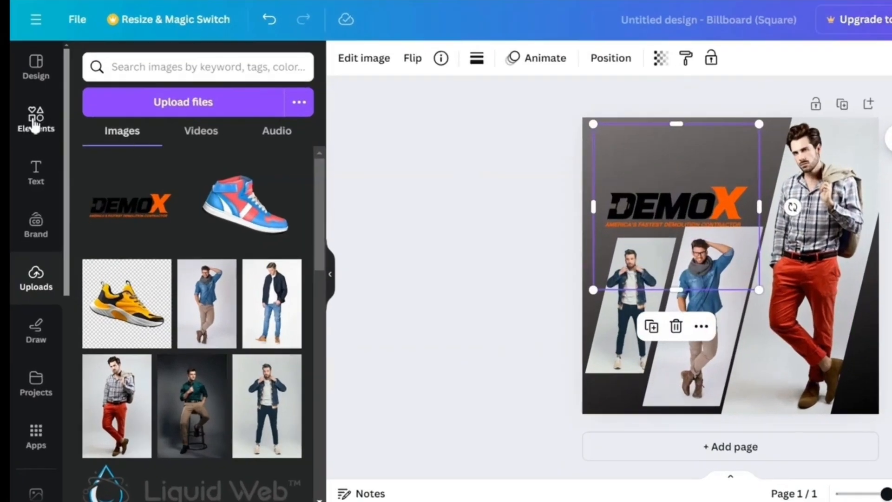
Add a white brush stroke graphic from a 'brush' search and enlarge it over the logo area
click(33, 123)
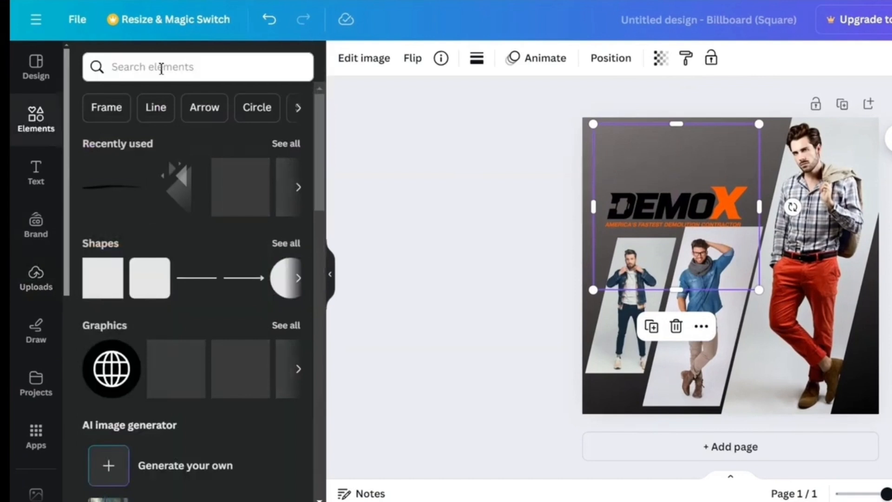
click(161, 68)
text(brush)
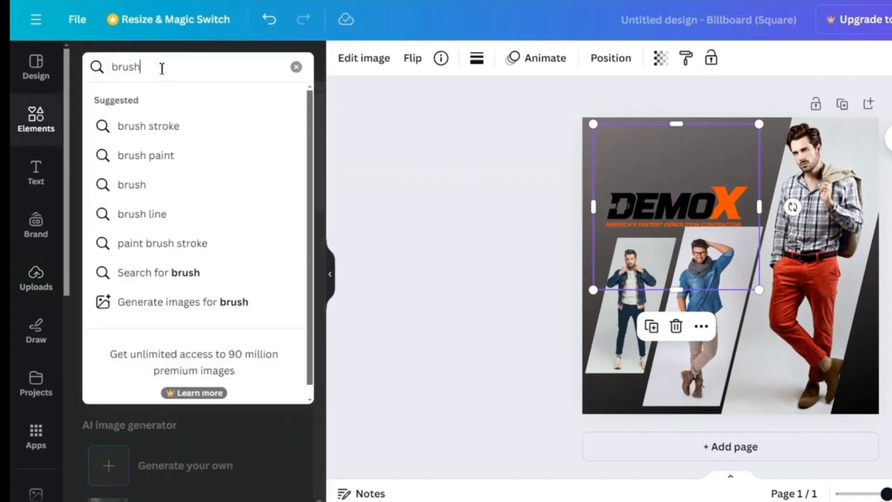
key(Return)
click(135, 102)
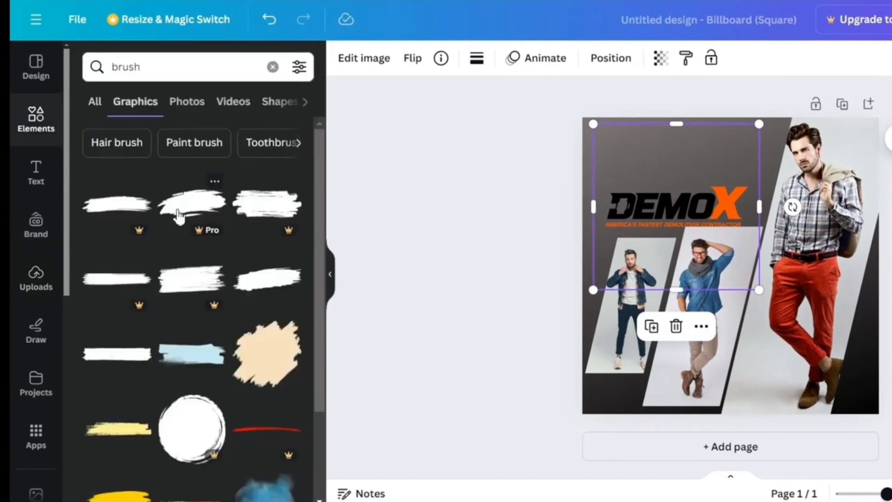
scroll(193, 339, down, 3)
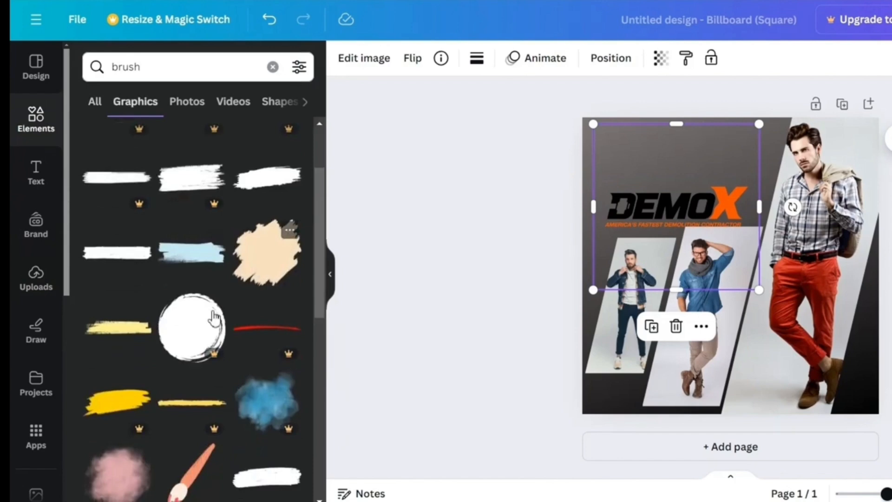
scroll(213, 319, down, 8)
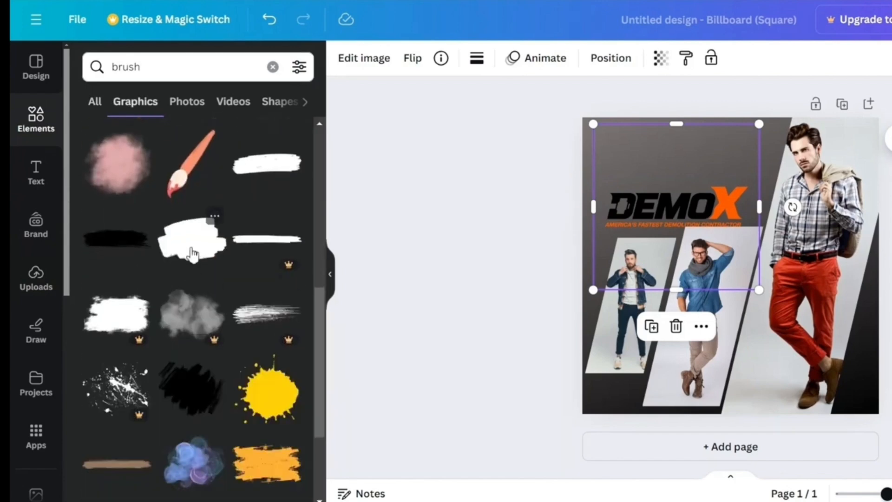
click(192, 254)
drag(573, 277, 513, 193)
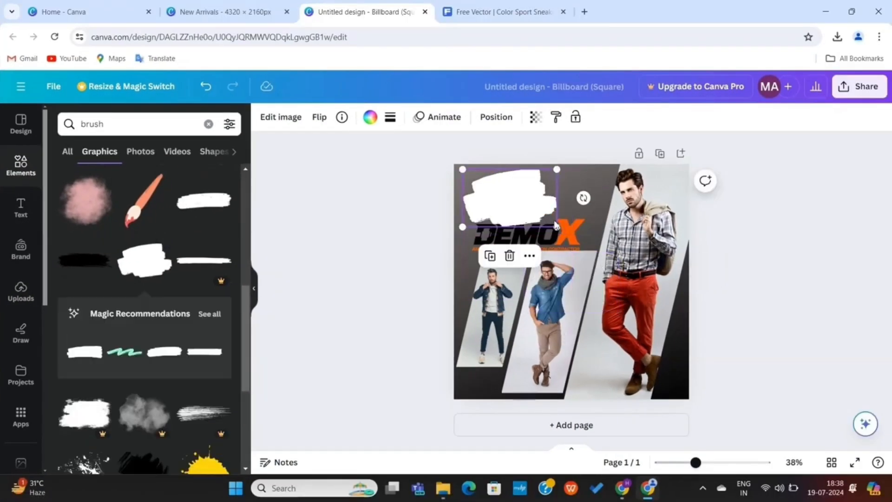
drag(559, 228, 595, 250)
Send the brush stroke behind the DEMOX logo and centre the logo on it
right_click(557, 228)
mouse_move(643, 310)
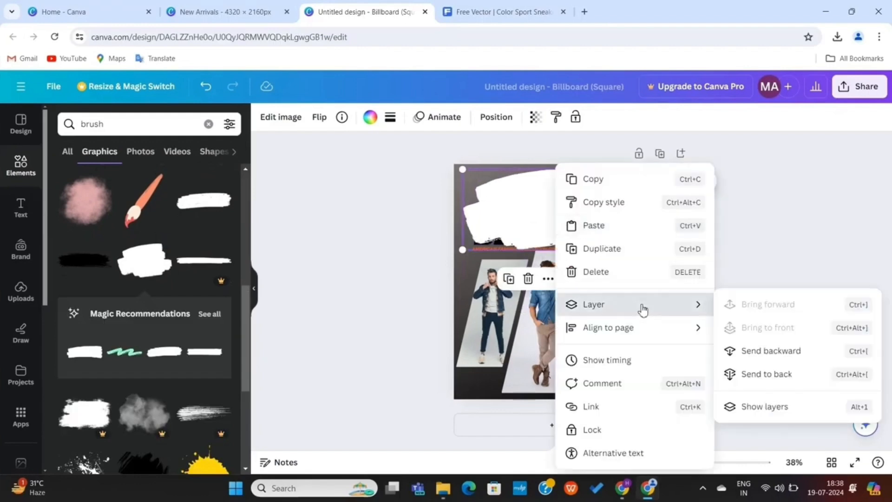
click(768, 359)
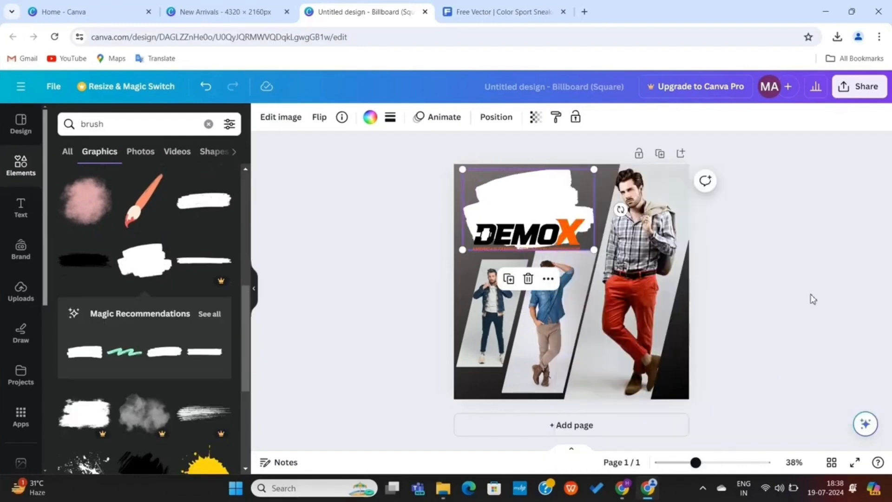
click(795, 292)
click(534, 235)
drag(534, 234, 532, 216)
Rename the design 'About Us' and download it as a PNG
key(BackSpace)
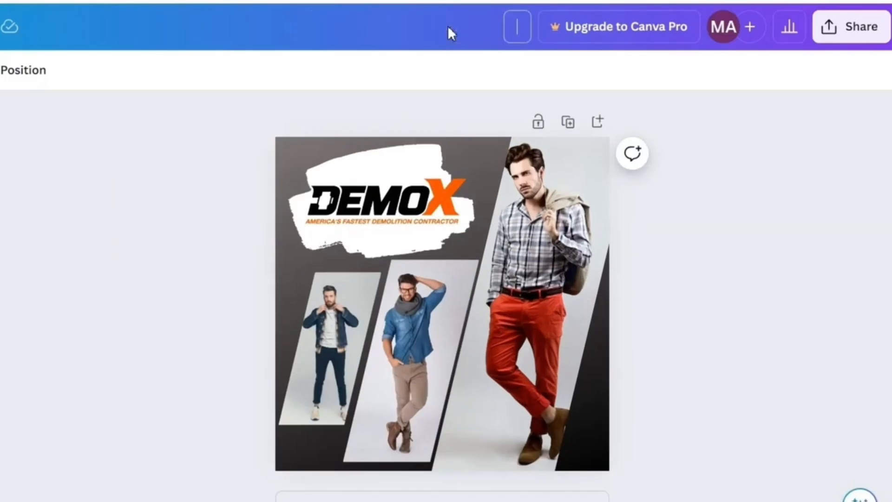
text(About Us)
key(Return)
click(851, 27)
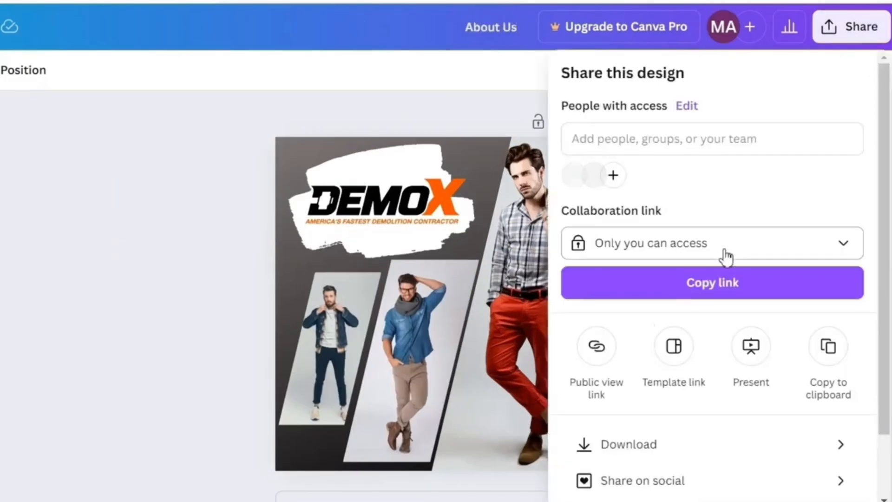
click(641, 447)
click(722, 371)
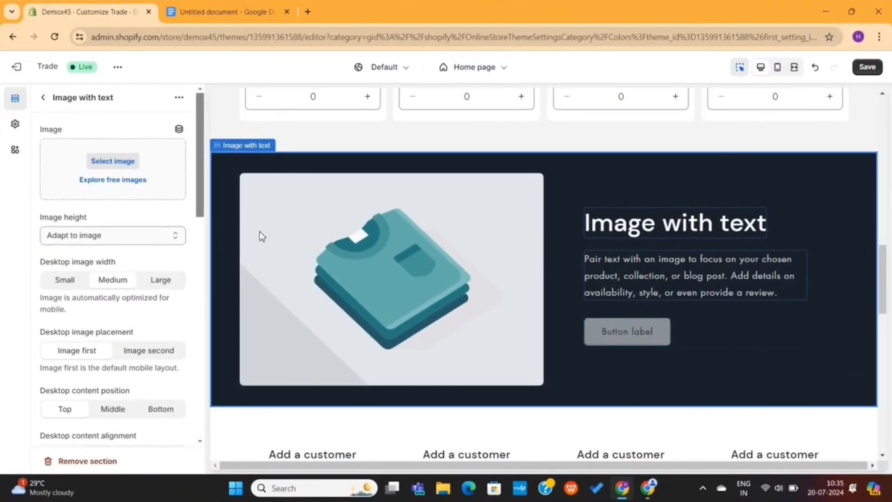
Upload the About Us PNG and set it as the Image with text section's image
click(132, 164)
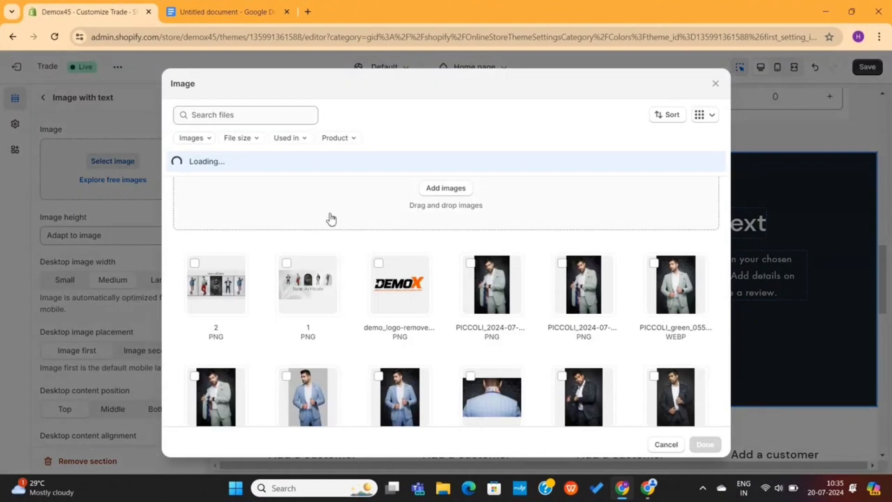
click(441, 190)
click(283, 180)
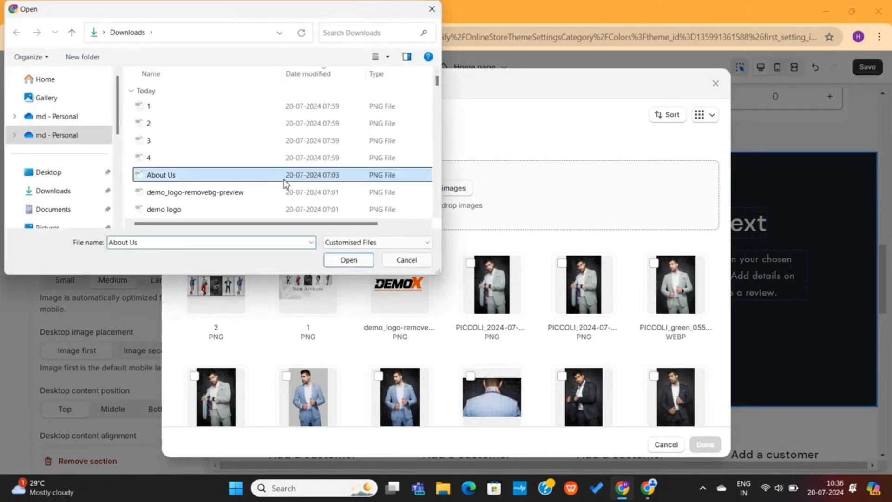
click(348, 260)
click(704, 444)
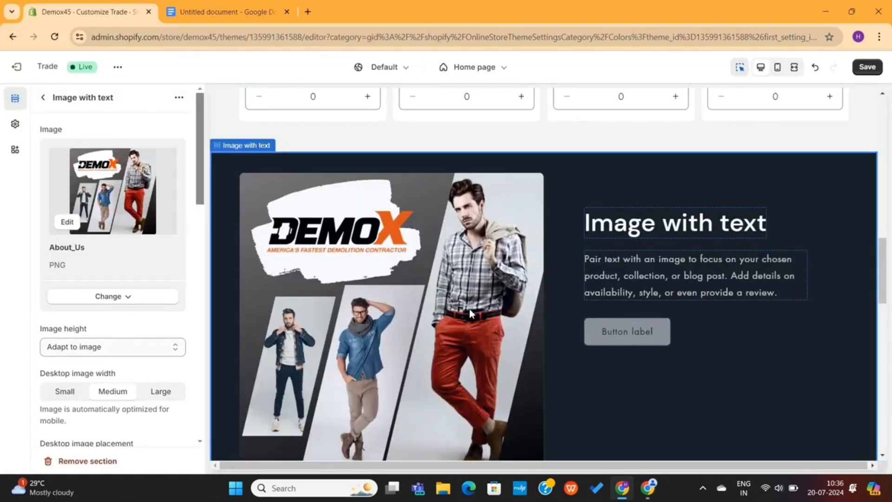
scroll(464, 304, down, 3)
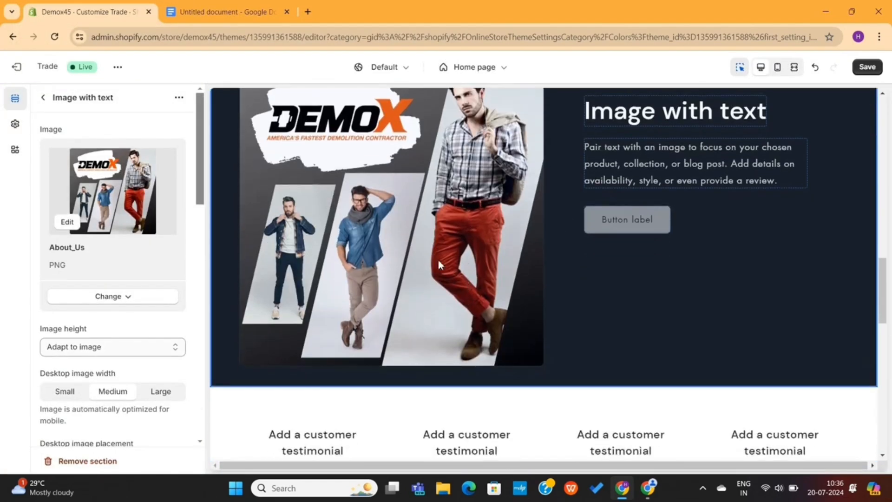
Keep the image before the text and set the image animation to None
scroll(106, 339, down, 3)
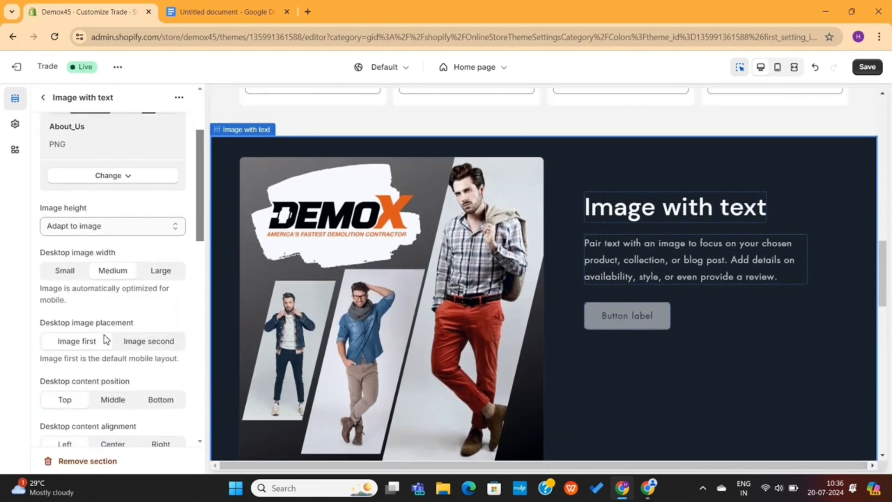
scroll(106, 339, down, 2)
click(145, 270)
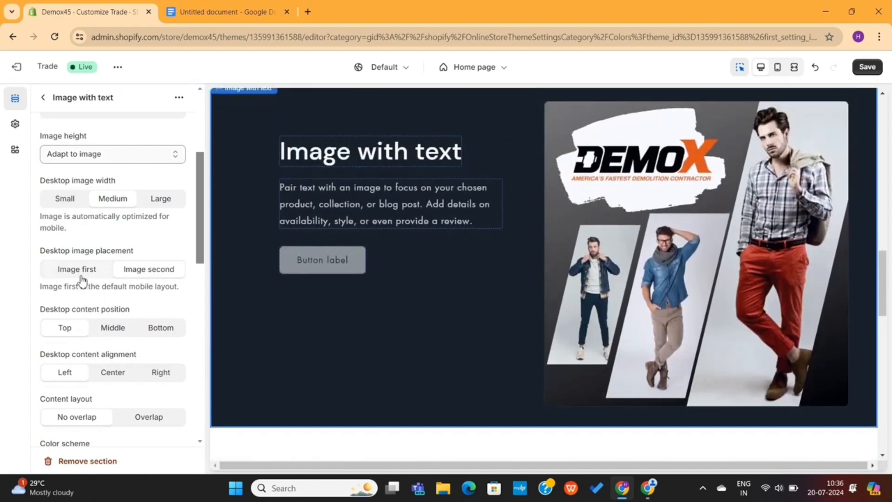
click(82, 276)
scroll(93, 293, down, 3)
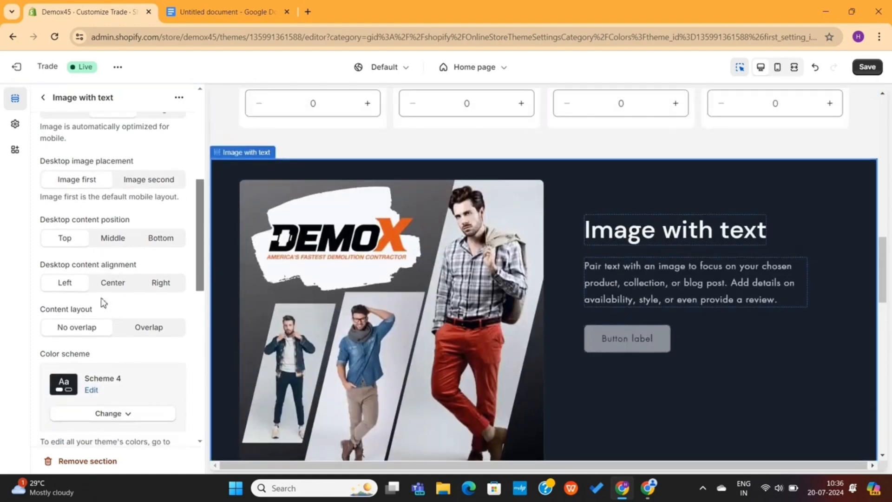
scroll(93, 316, down, 7)
click(112, 285)
click(70, 320)
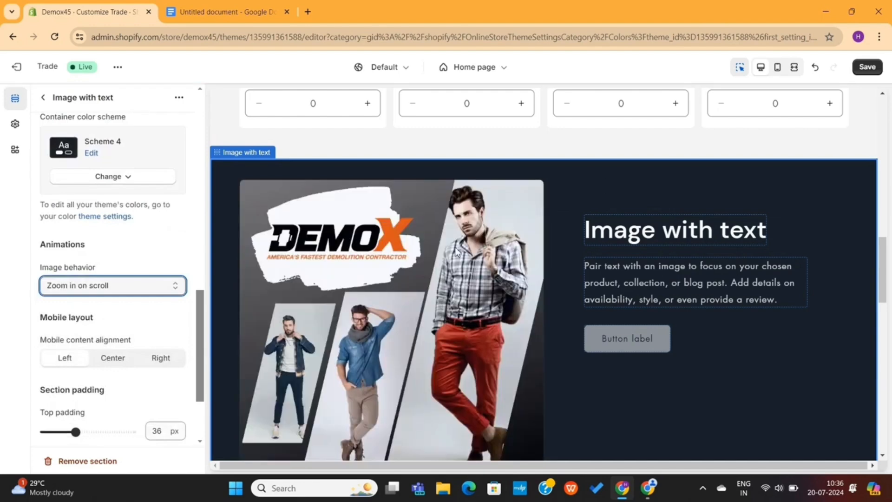
click(112, 285)
click(69, 302)
Set the section's top padding to 16 px and bottom padding to 12 px
scroll(129, 325, down, 3)
drag(76, 317, 44, 318)
drag(76, 362, 45, 362)
scroll(367, 329, down, 4)
drag(44, 318, 58, 318)
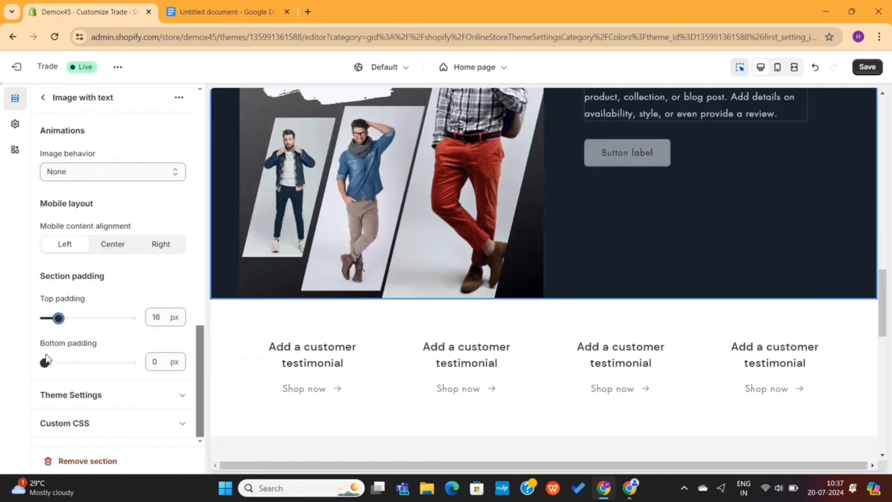
drag(45, 362, 54, 362)
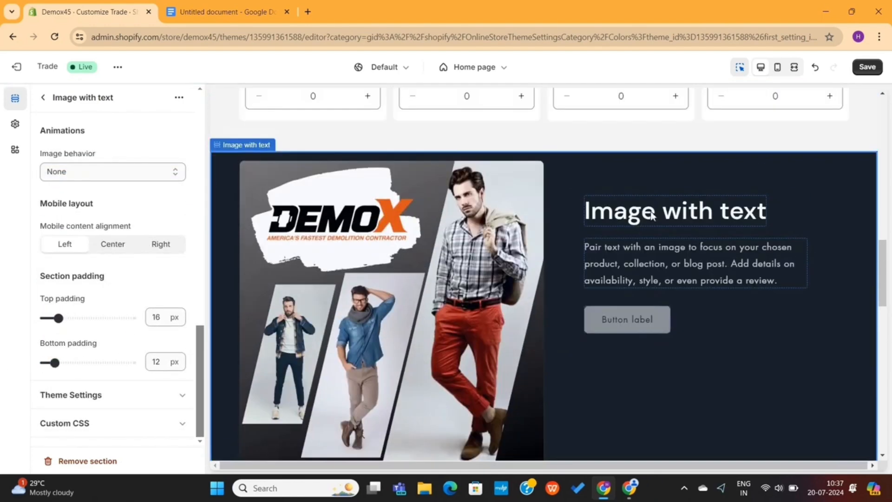
click(652, 215)
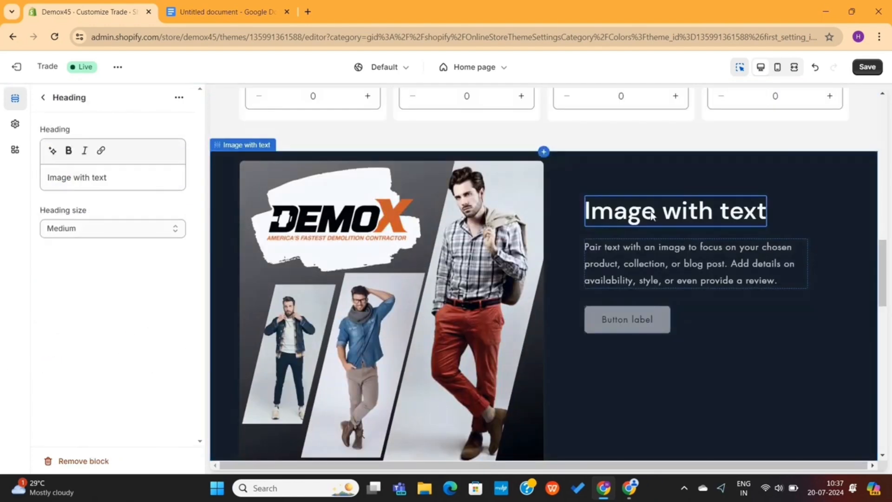
Change the section heading to 'About Us'
triple_click(104, 180)
text(About Us)
click(650, 270)
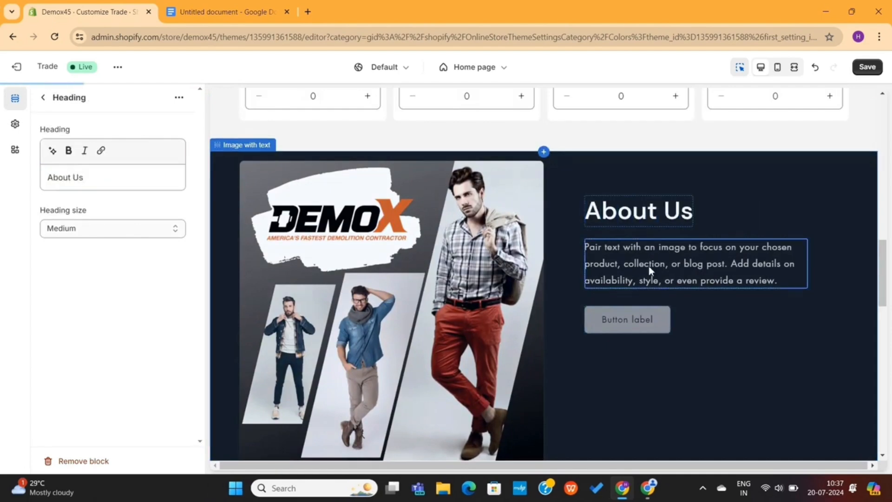
Make the About Us paragraph and bullet list text bold
click(228, 12)
scroll(309, 293, down, 10)
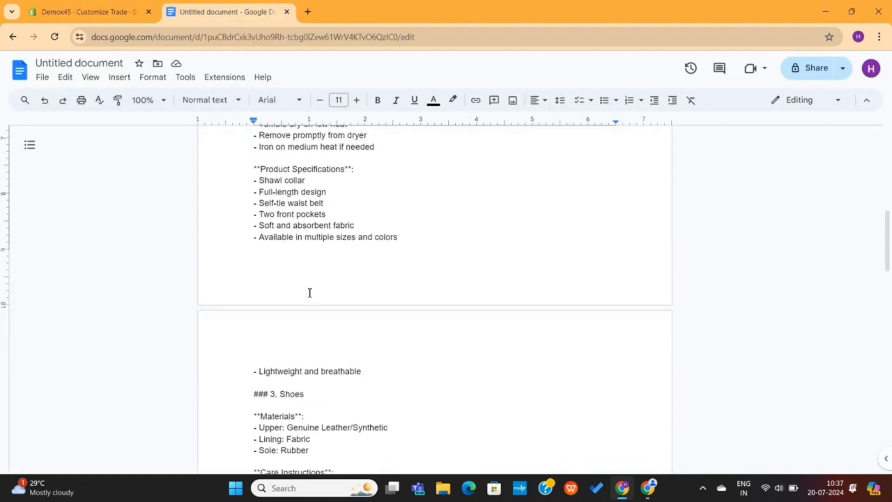
scroll(310, 292, down, 12)
drag(246, 181, 456, 242)
click(71, 8)
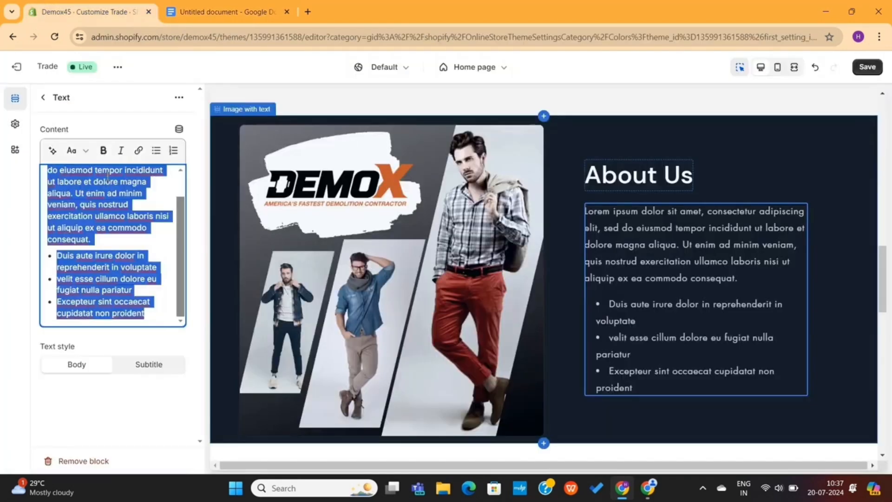
click(103, 150)
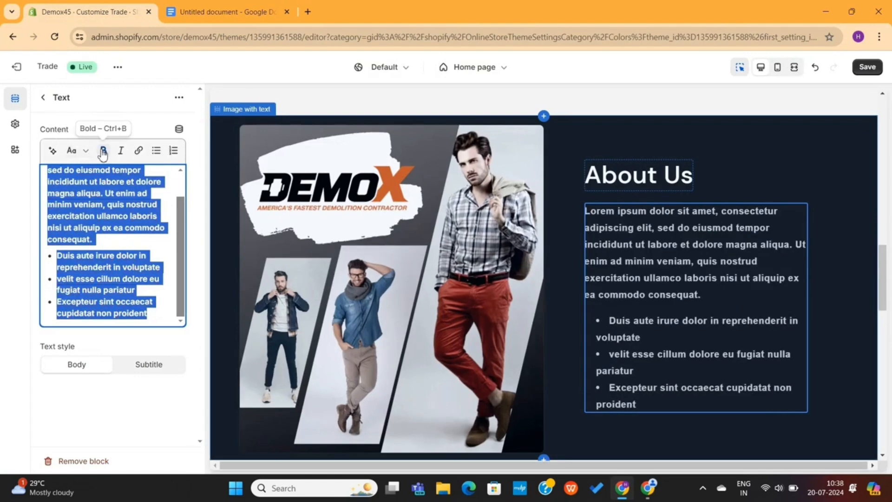
click(110, 227)
scroll(110, 227, up, 2)
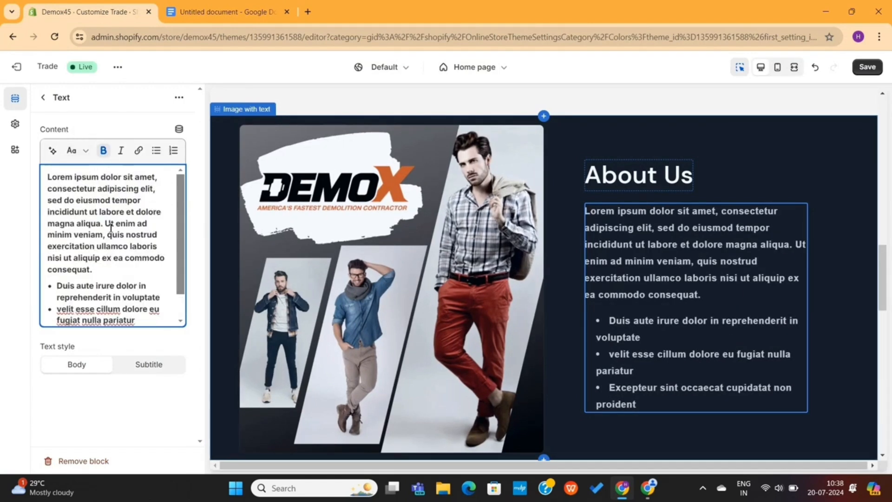
Dismiss the AI text generation prompt and return to the home page section list
click(52, 151)
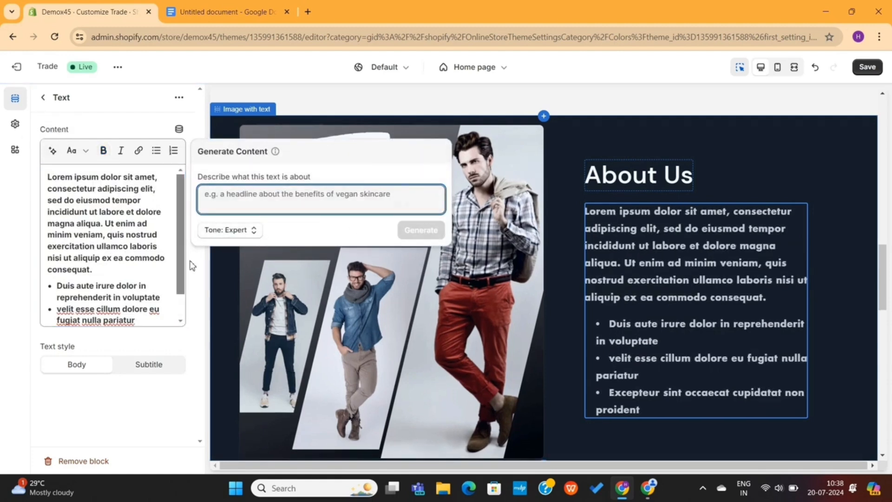
click(190, 266)
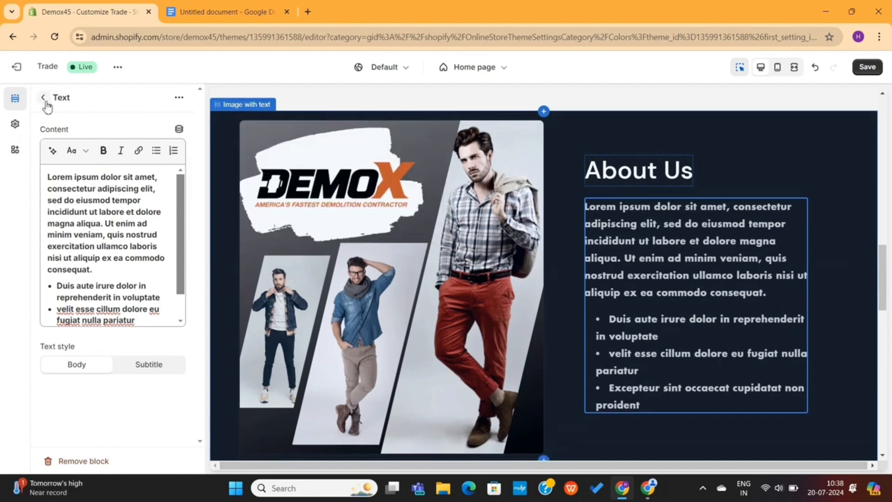
click(44, 98)
Retitle the first two testimonial columns 'Great Product, Highly recommended' and '10/10 Product, you should buy too'
scroll(338, 266, down, 7)
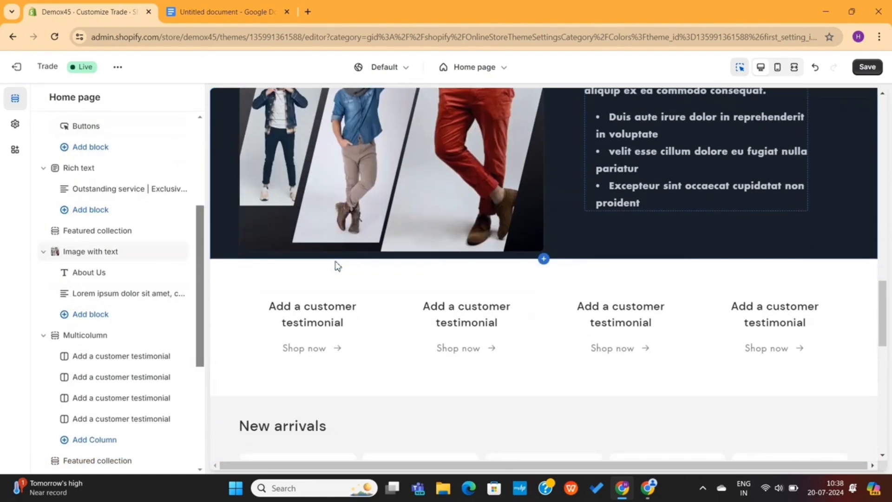
click(373, 231)
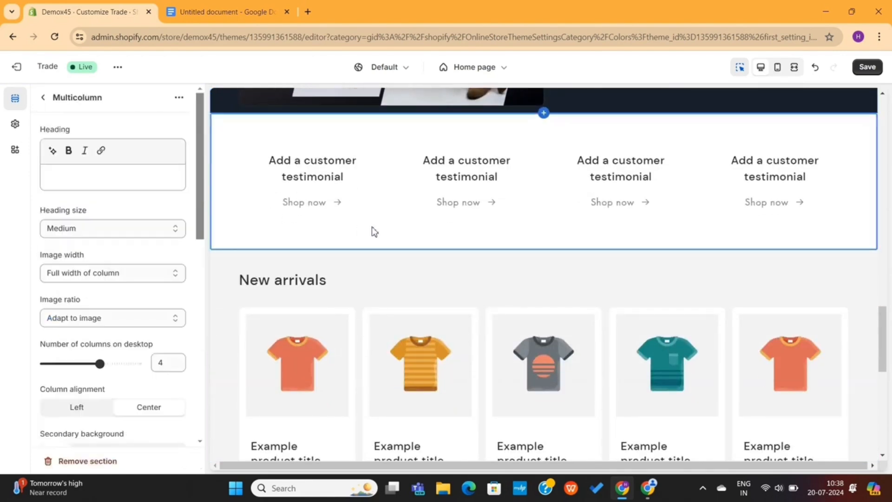
click(316, 167)
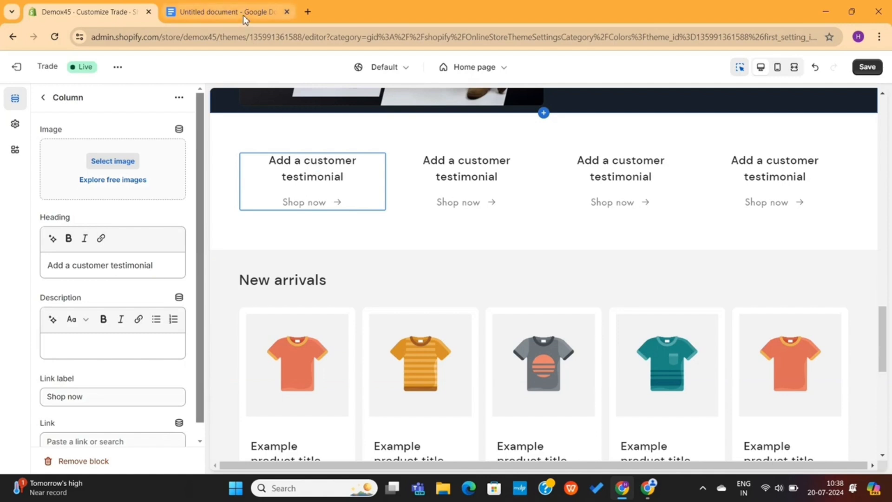
triple_click(96, 264)
text(Great Product, Highly recommended)
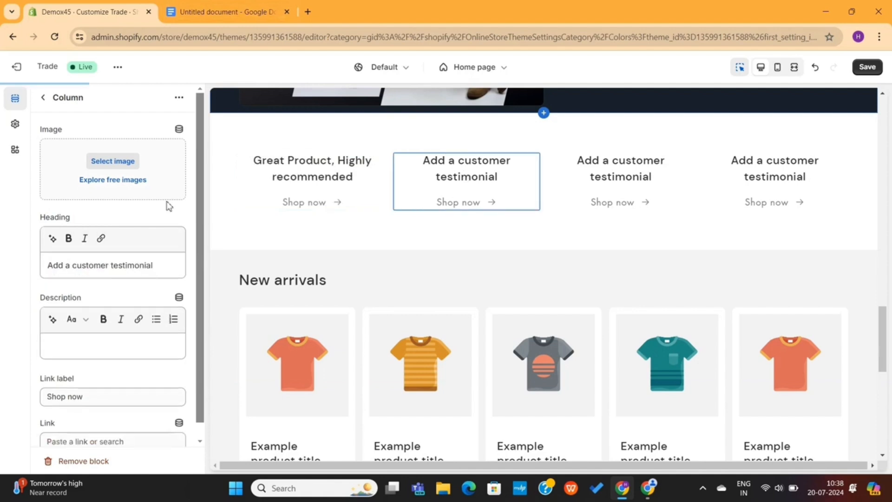
triple_click(93, 266)
text(10/10 Product,)
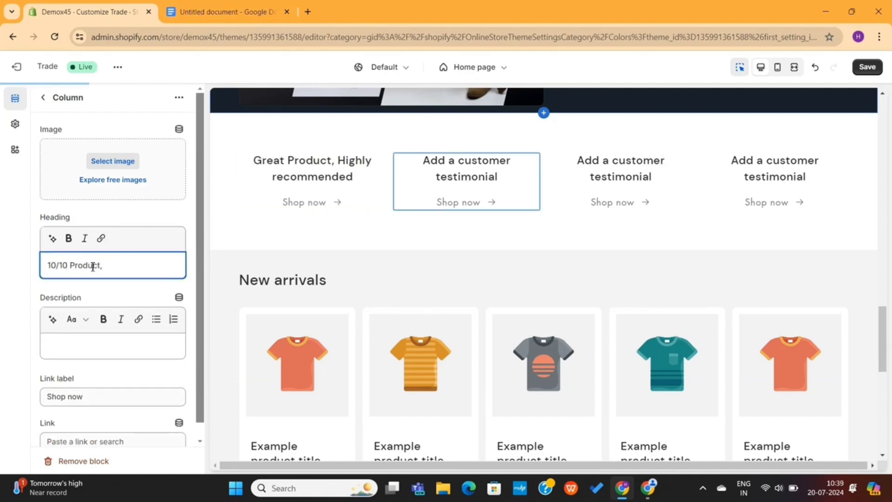
text( you should buy too)
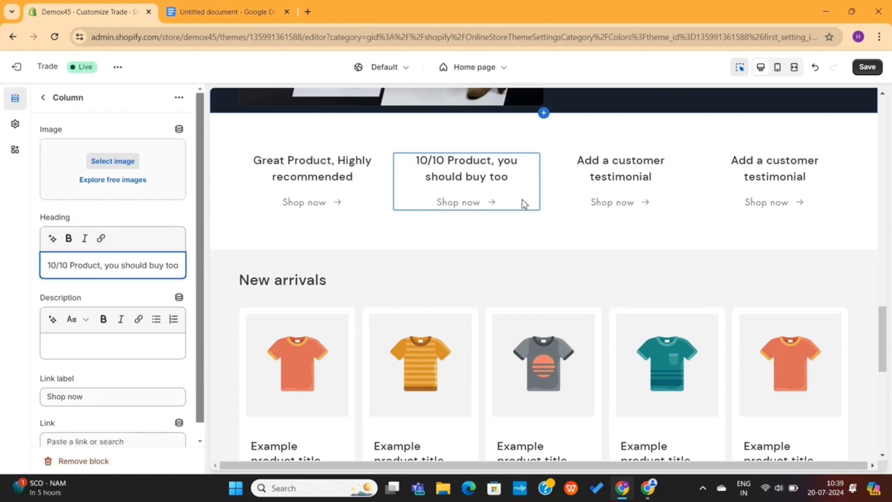
Give the third testimonial column a 'so comfortable, I will buy more' heading
click(552, 203)
triple_click(96, 265)
text(This is lu)
key(BackSpace)
key(BackSpace)
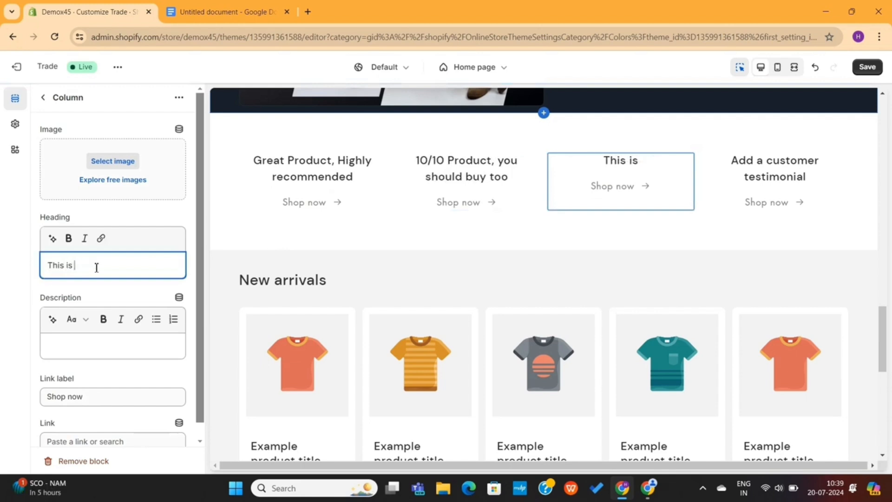
text(so comfortable, I will buy more)
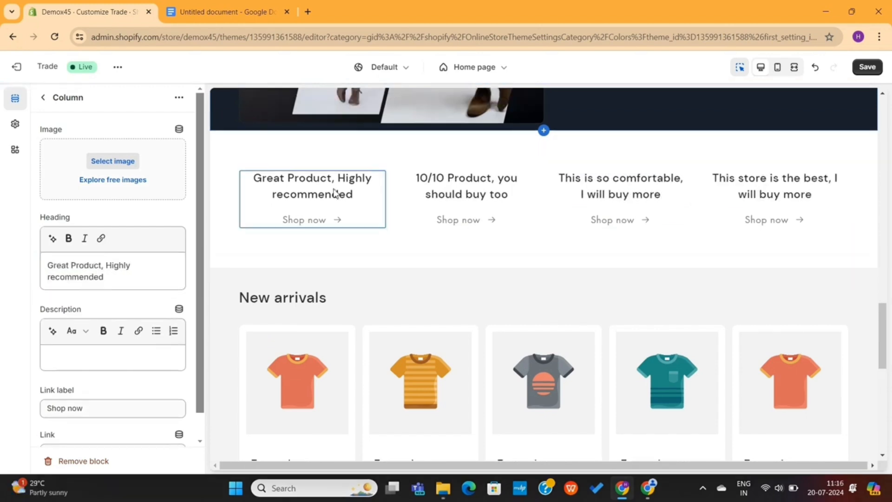
click(429, 197)
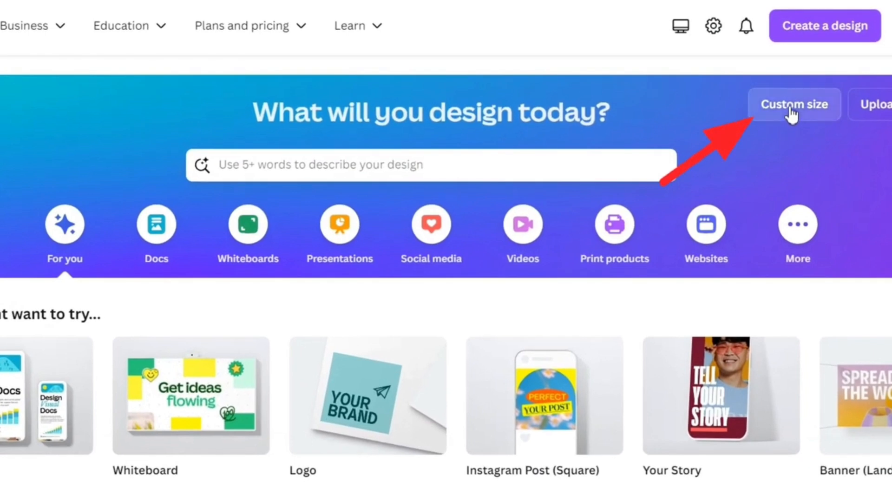
Create a new custom-size design of 300 × 300 px
click(792, 111)
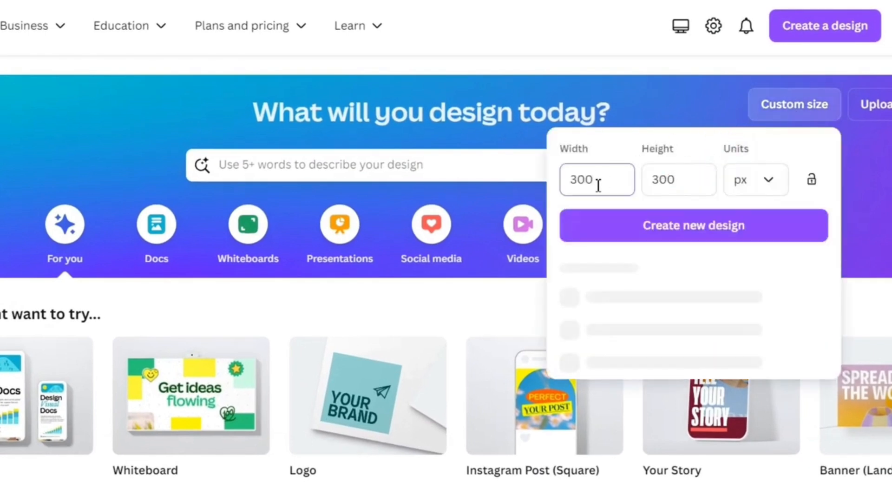
click(692, 181)
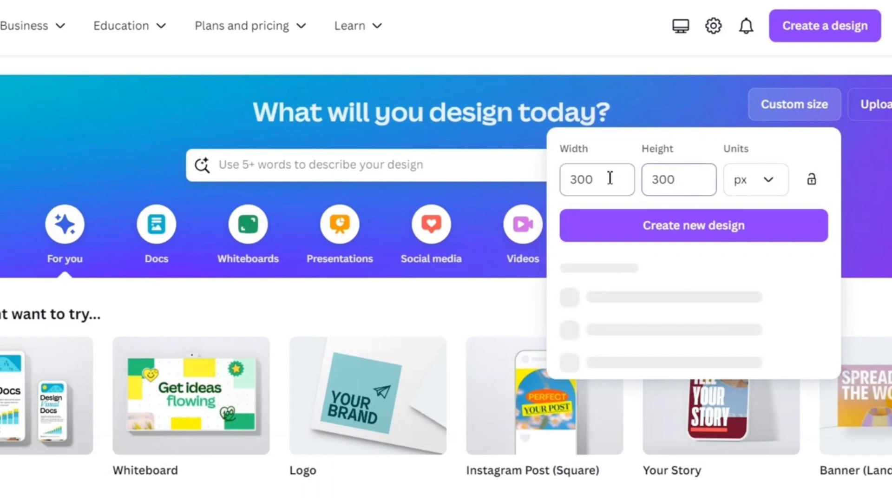
click(568, 180)
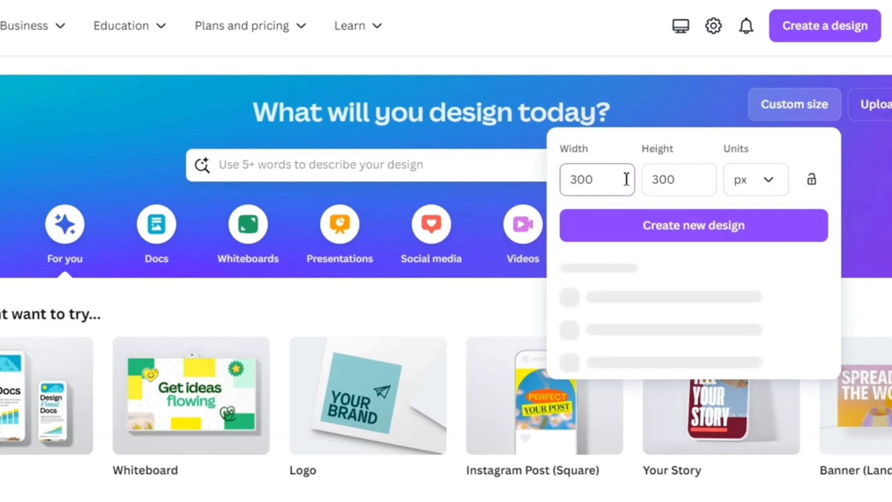
drag(658, 179, 697, 177)
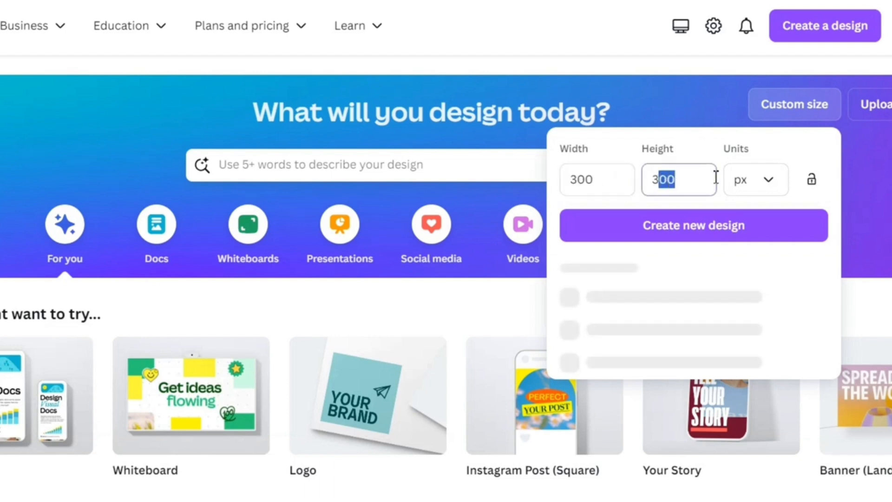
click(673, 233)
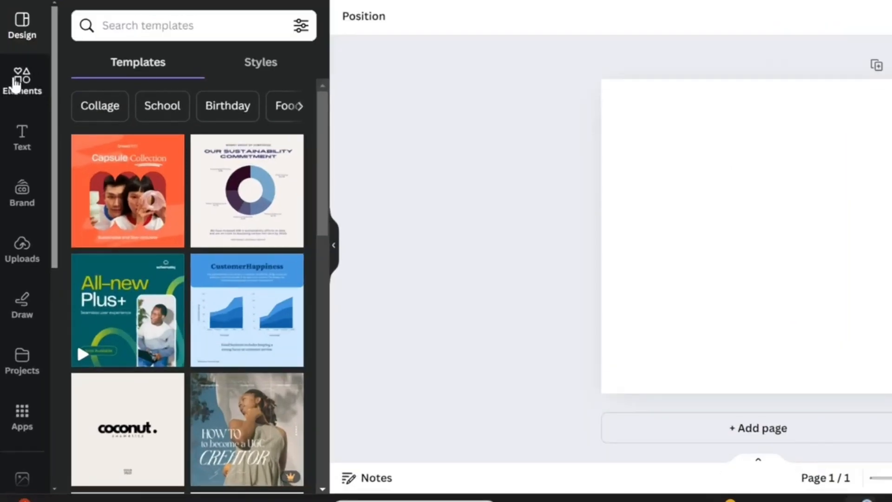
Add a circle frame from the Elements library to the blank page
click(16, 83)
click(162, 27)
text(fr)
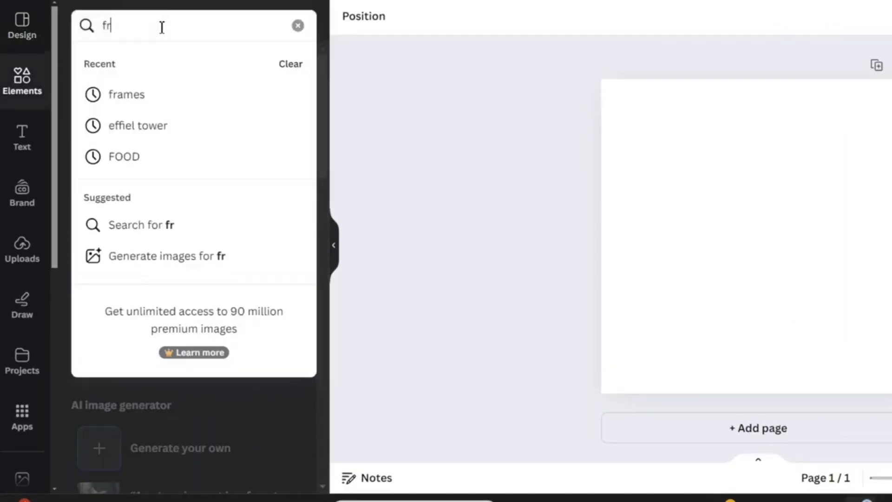
text(ame)
click(137, 193)
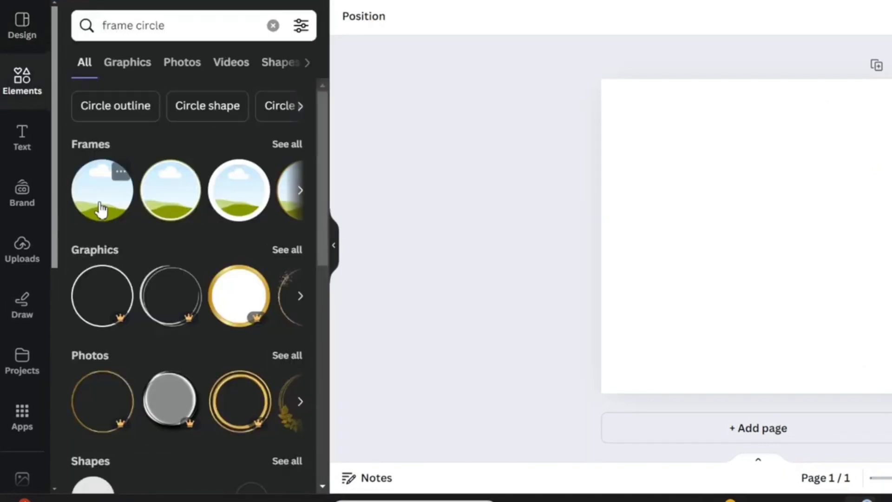
click(165, 203)
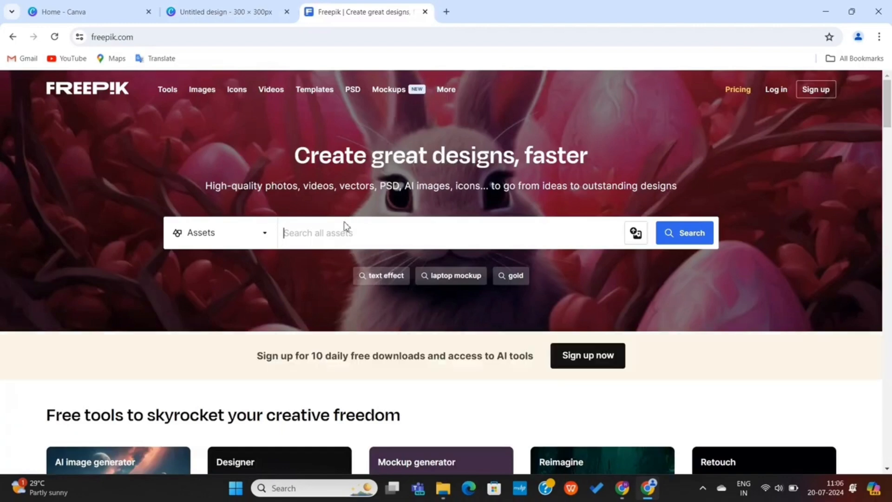
Search Freepik for 'man' photos and preview the first portrait's details
scroll(341, 228, down, 4)
scroll(339, 230, up, 4)
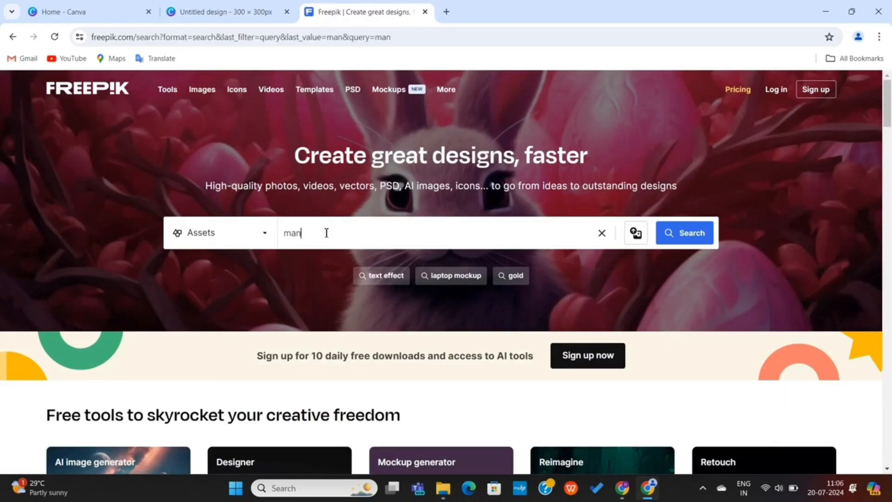
key(Return)
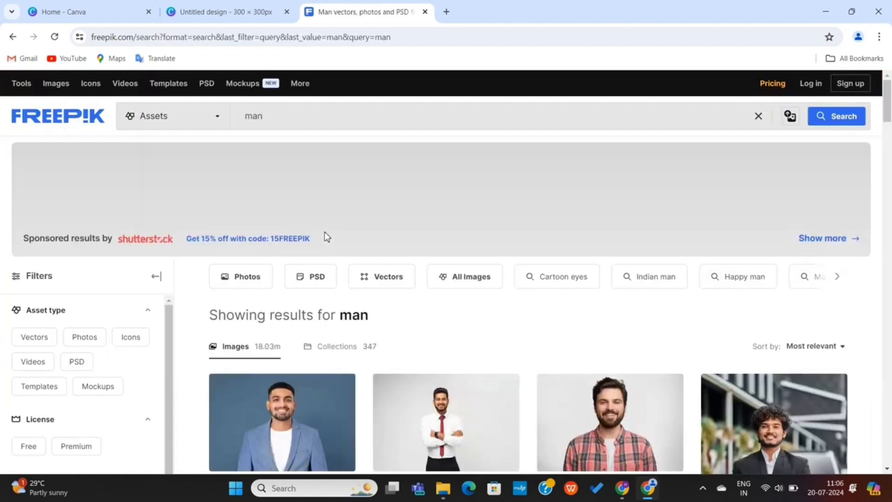
scroll(404, 319, down, 5)
scroll(404, 319, down, 1)
scroll(404, 319, up, 3)
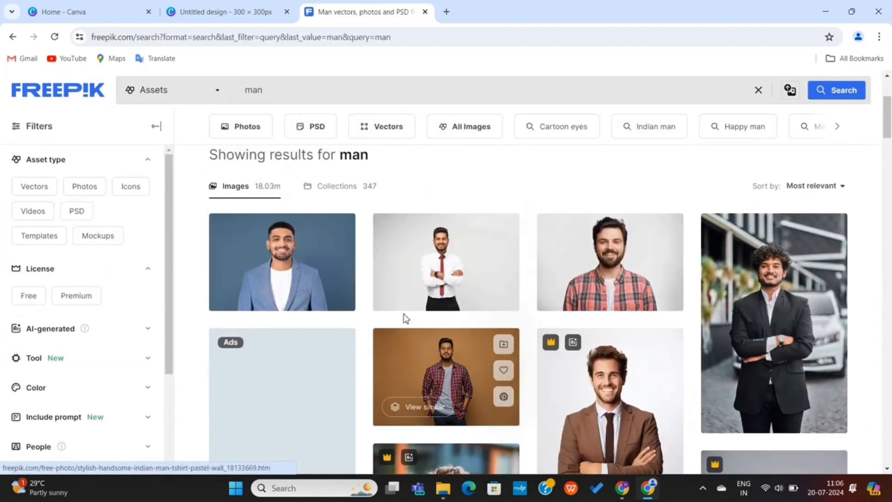
click(299, 421)
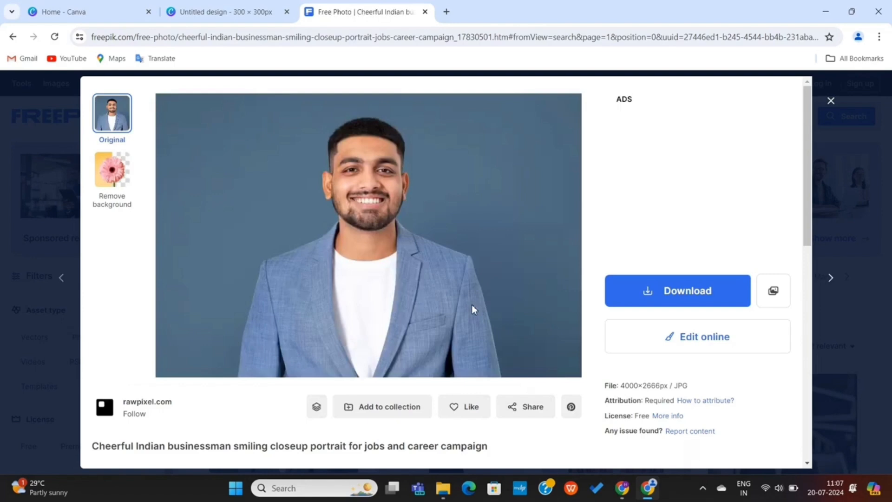
click(830, 103)
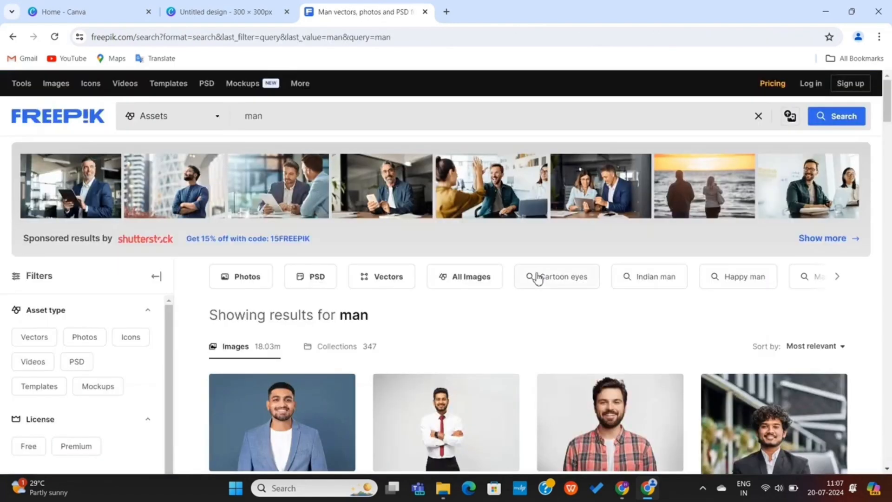
Find photos similar to that portrait and copy the smiling blue-jacket businessman image
scroll(372, 343, down, 2)
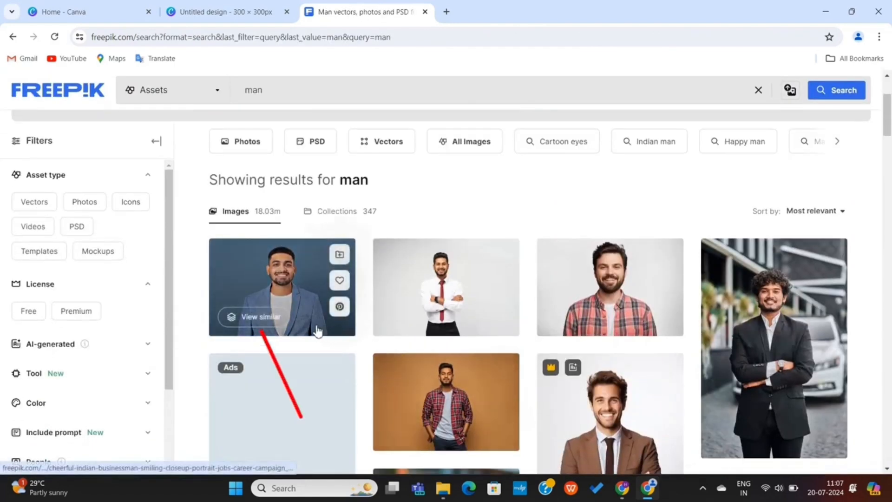
click(262, 320)
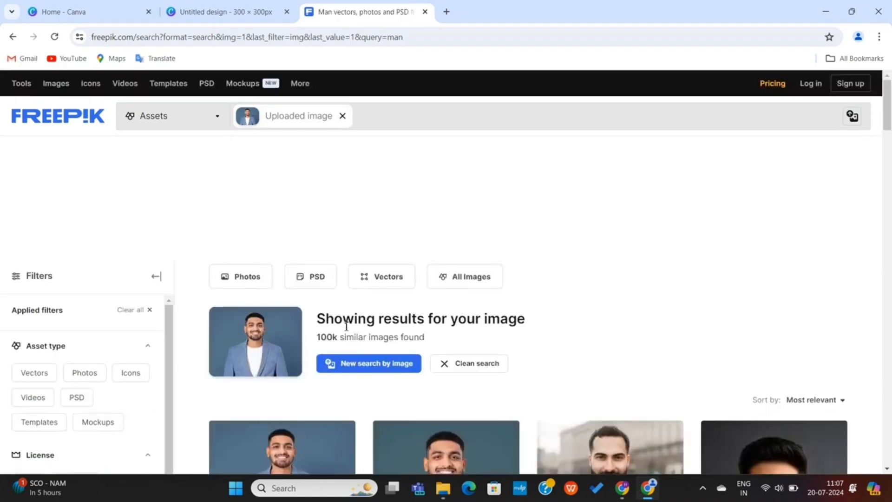
scroll(346, 330, down, 3)
scroll(349, 330, down, 7)
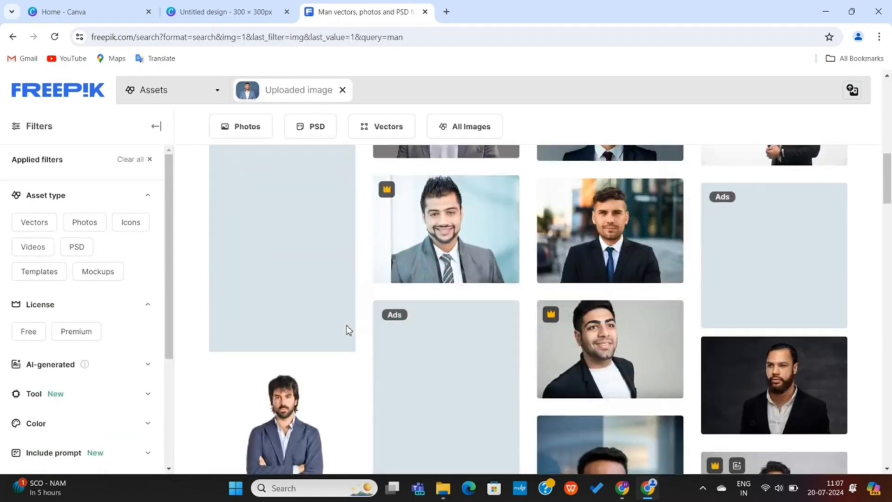
scroll(348, 331, up, 7)
scroll(348, 331, up, 2)
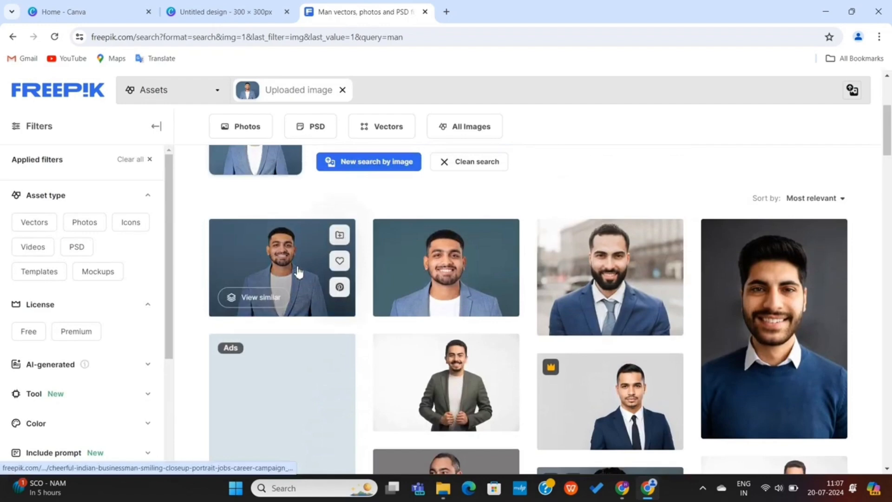
click(296, 266)
right_click(359, 240)
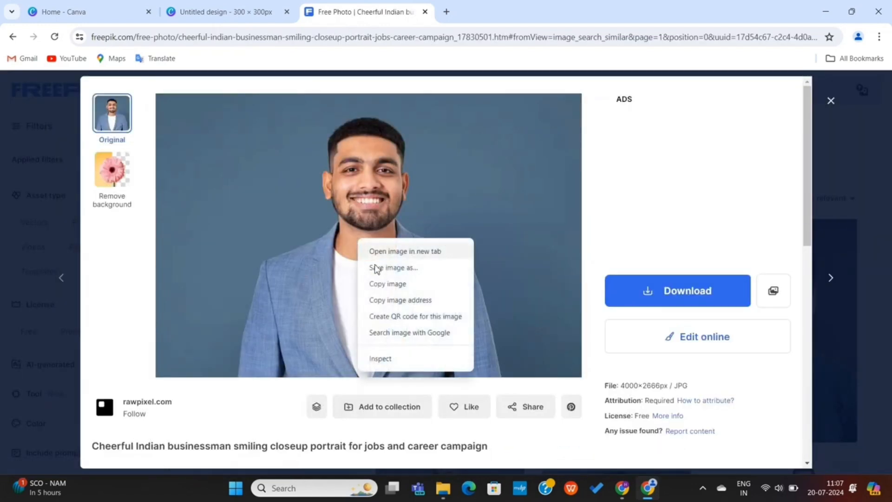
click(386, 284)
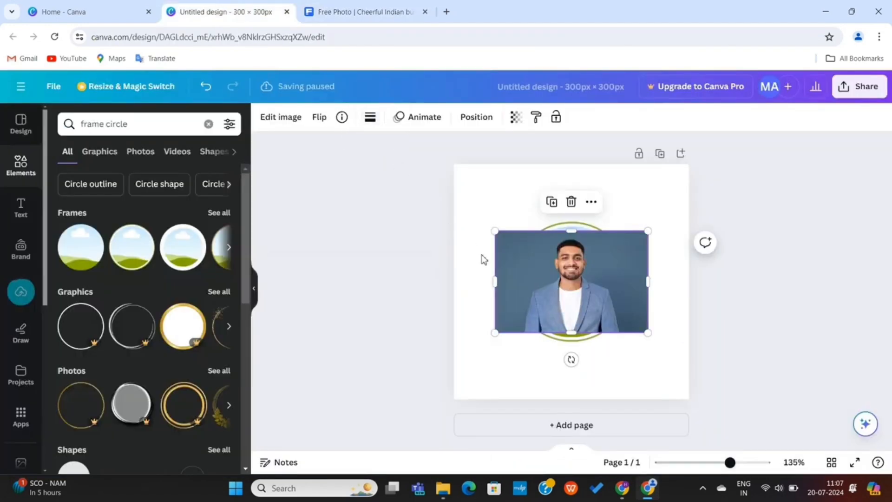
Place the blue-jacket portrait inside the circle photo frame
drag(574, 286, 570, 266)
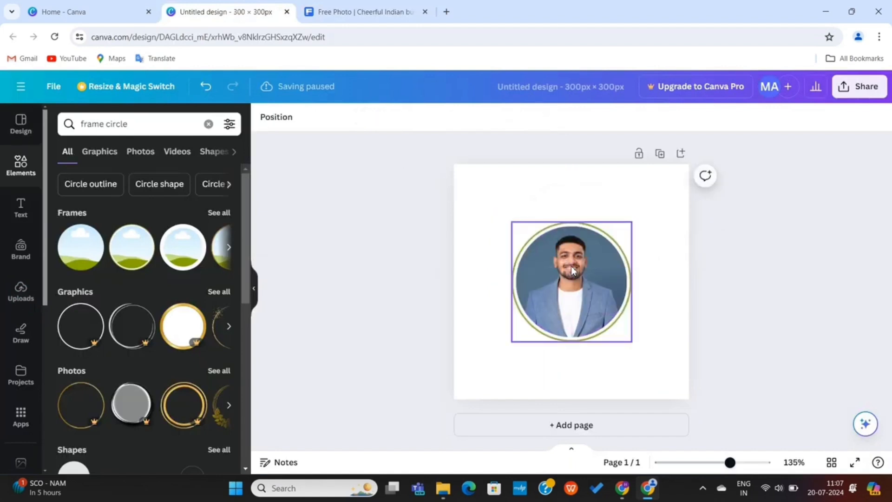
click(657, 289)
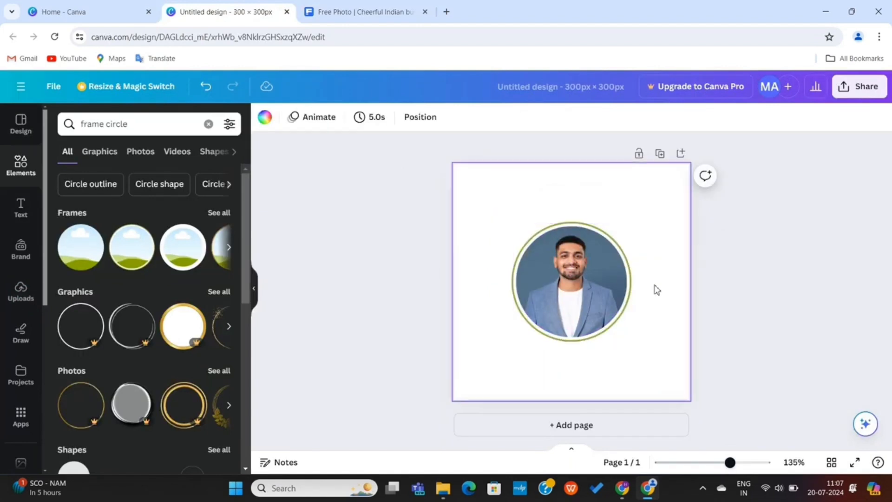
click(767, 286)
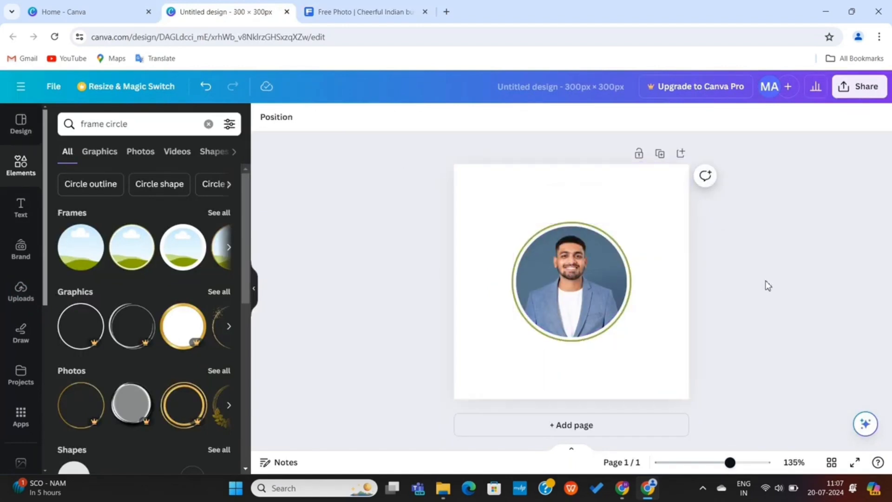
Give the circle frame's border the blue-to-cyan linear gradient
click(539, 245)
click(370, 122)
scroll(153, 302, down, 6)
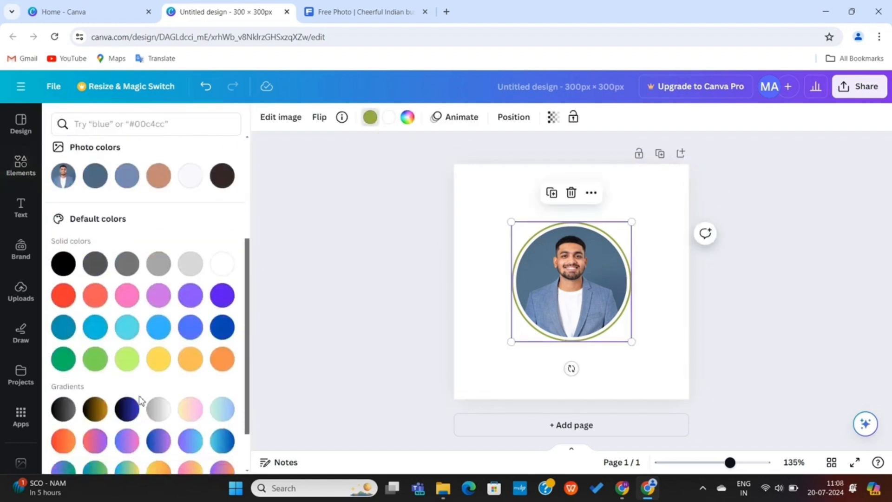
click(127, 383)
click(168, 384)
click(191, 383)
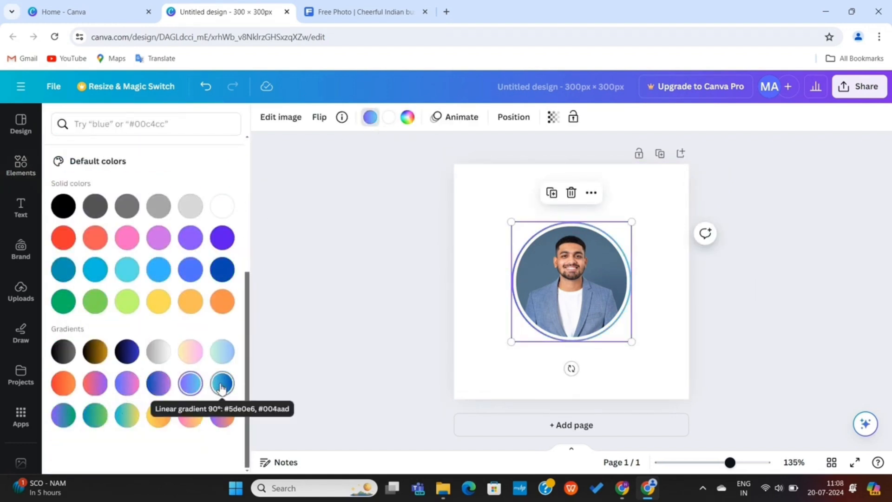
click(467, 275)
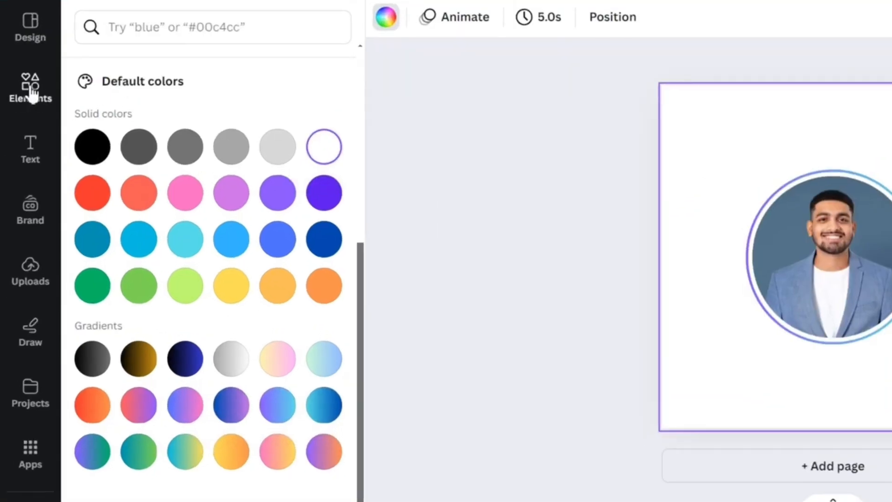
Search Elements for 'star rating' and place five orange stars below the photo
click(31, 92)
click(189, 28)
text(star rating)
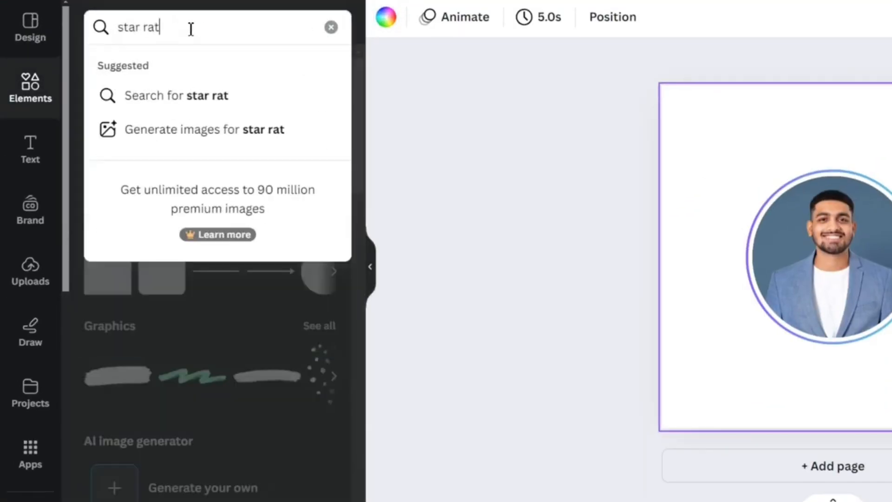
key(Return)
scroll(284, 364, down, 10)
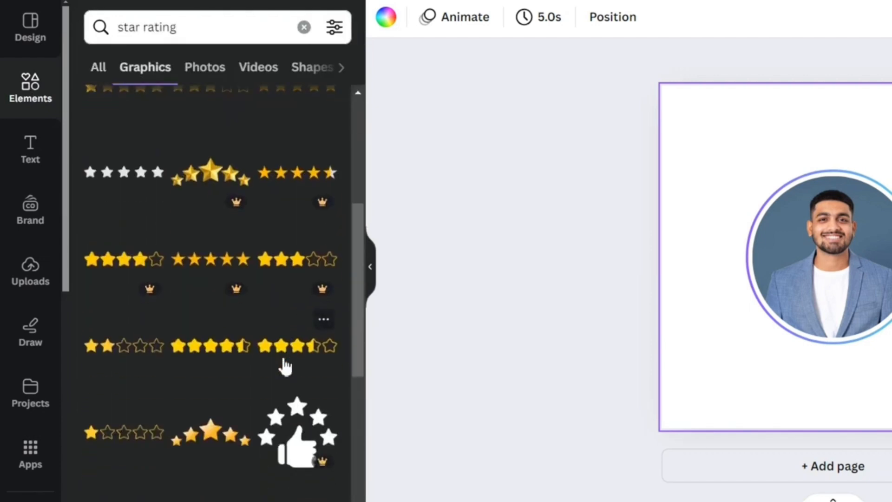
scroll(314, 272, down, 4)
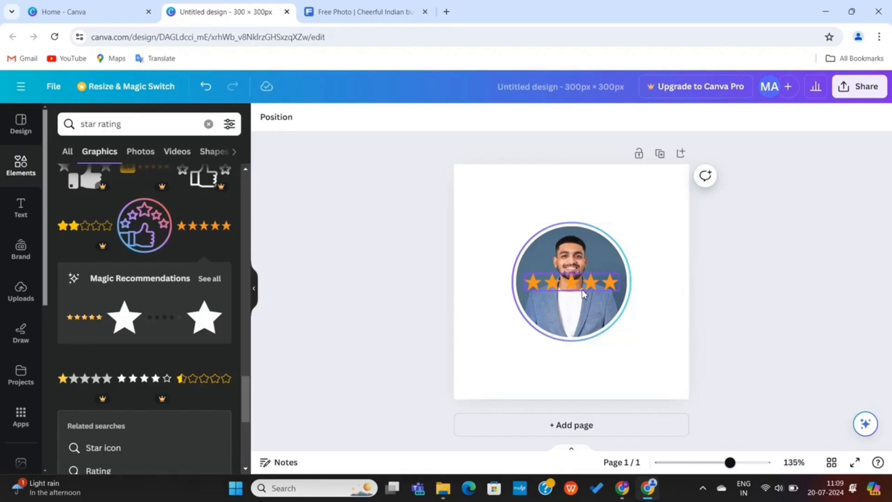
drag(584, 285, 646, 347)
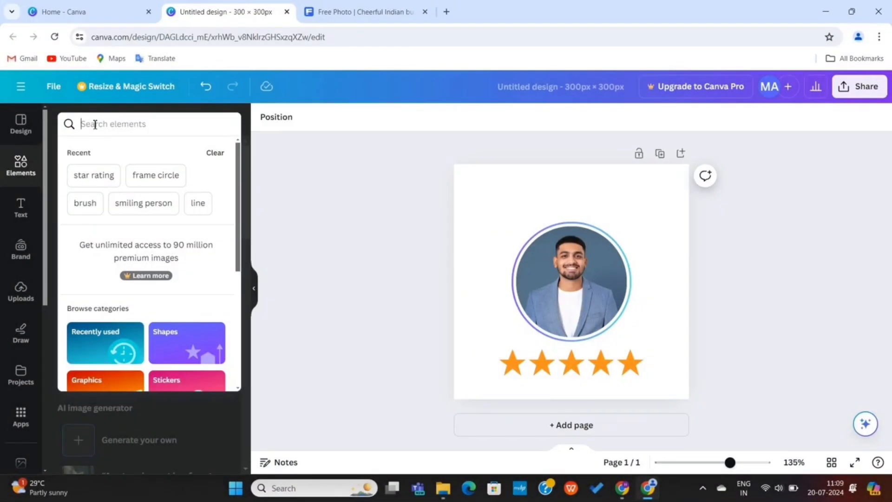
Add a pale blue gradient graphic from 'gradient line' results, stretched across the page bottom
text(gradien)
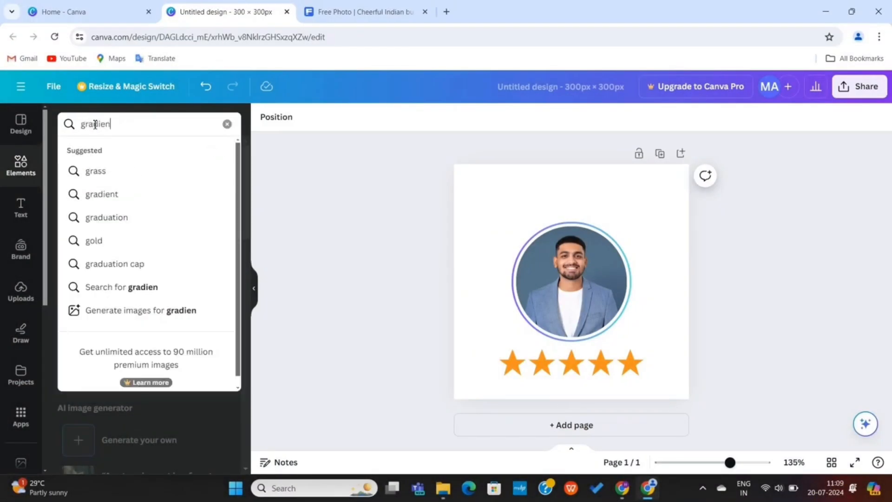
text(t line)
key(Return)
click(100, 151)
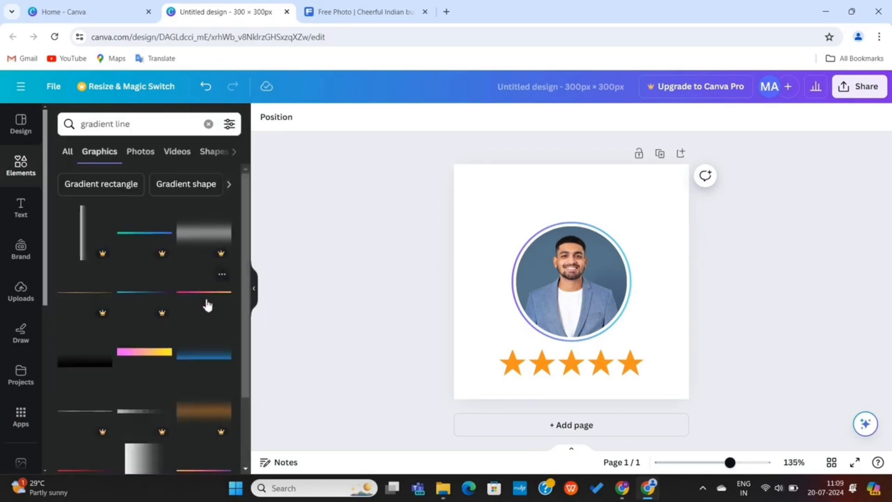
scroll(204, 296, down, 5)
scroll(207, 304, up, 5)
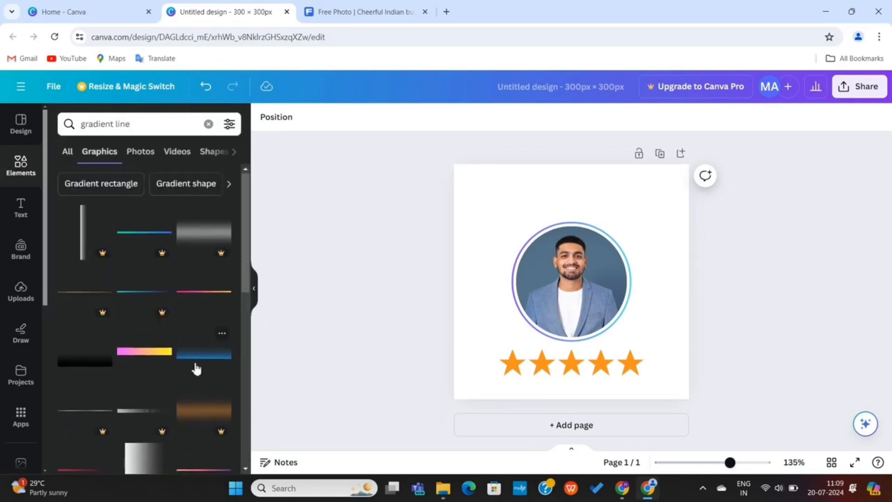
click(206, 356)
drag(544, 285, 521, 392)
drag(641, 364, 691, 352)
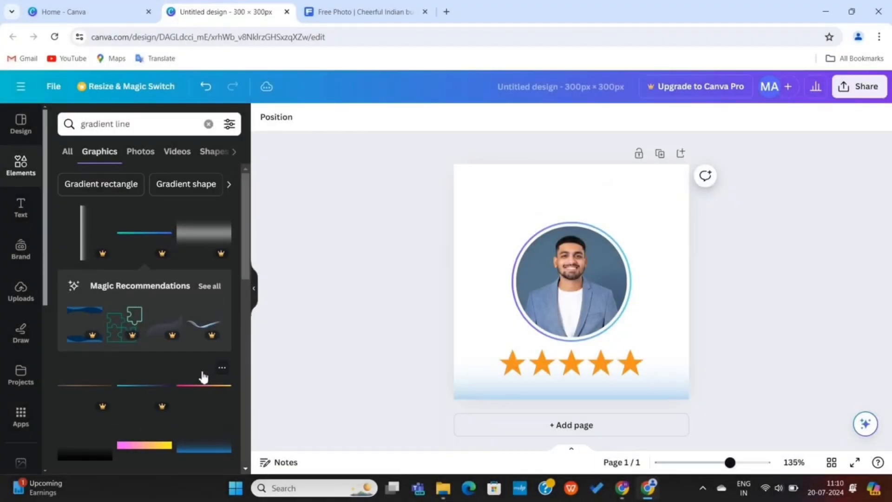
Add a gradient line and stretch it edge to edge across the top of the page
scroll(204, 376, down, 2)
click(201, 284)
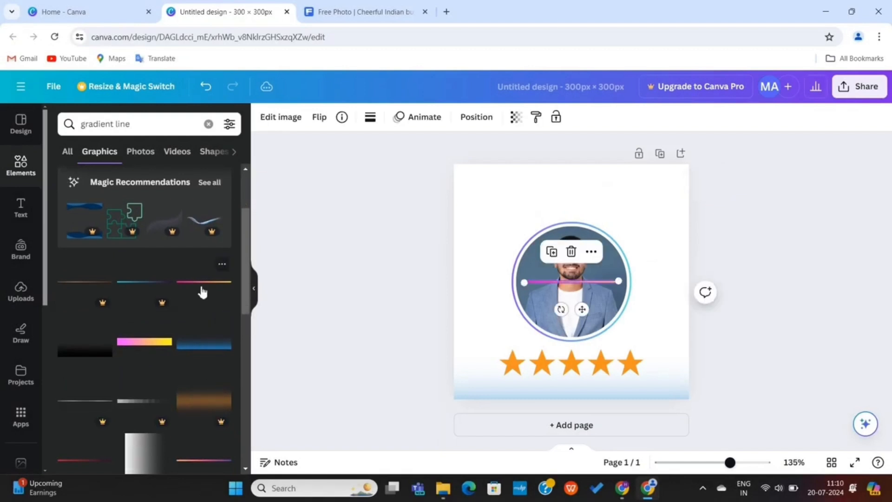
drag(616, 281, 707, 190)
drag(603, 222, 579, 193)
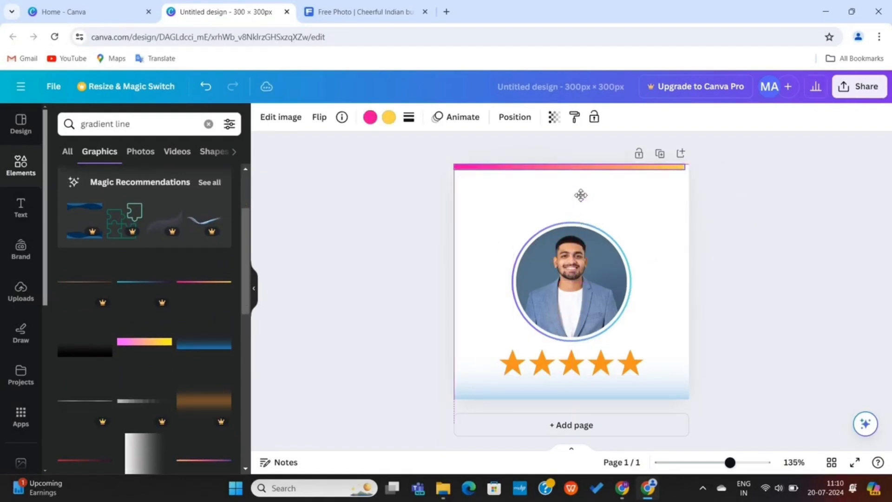
drag(690, 165, 697, 165)
Recolour the top line's gradient from violet to cyan, then duplicate the page
click(369, 117)
scroll(139, 279, down, 3)
click(191, 383)
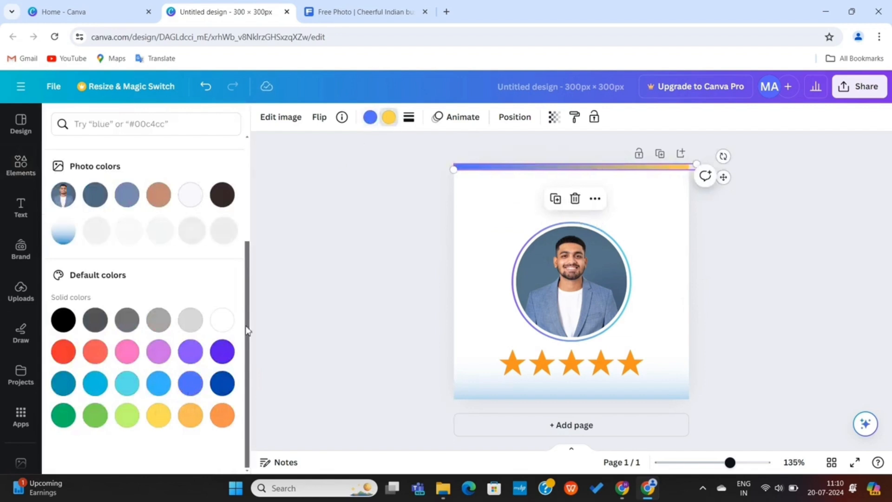
click(222, 352)
click(222, 384)
click(97, 386)
click(370, 118)
click(159, 353)
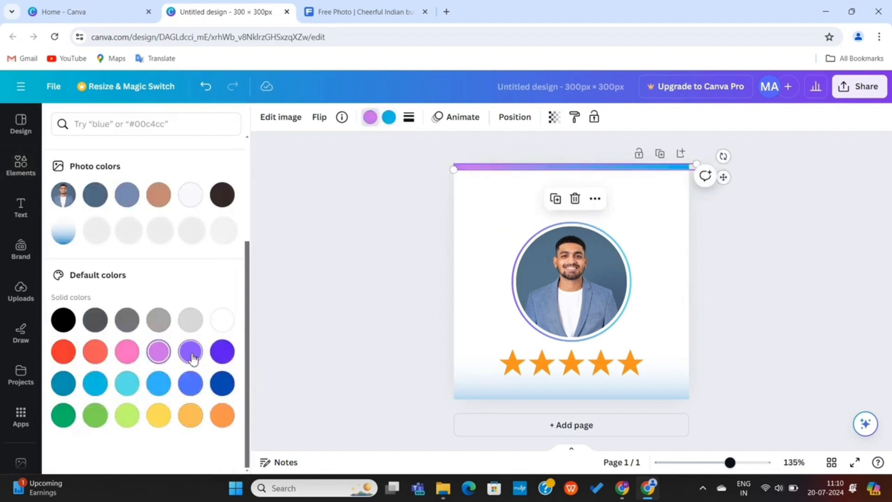
click(190, 352)
click(398, 338)
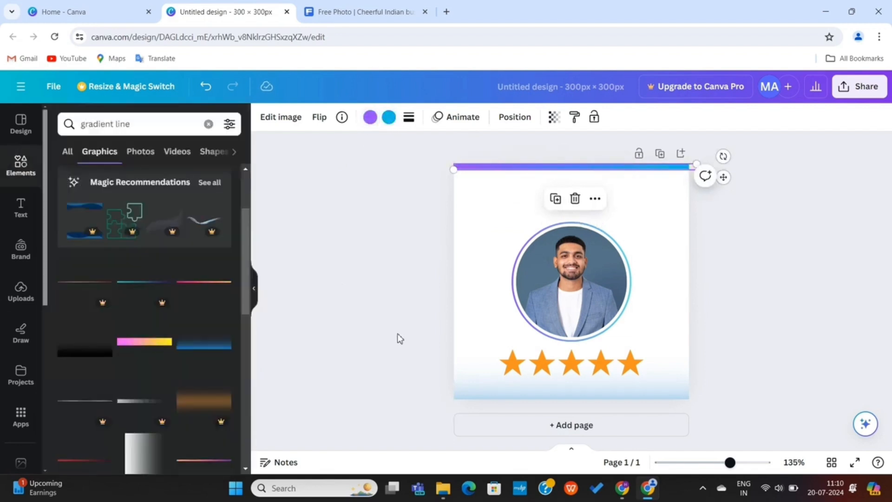
click(660, 154)
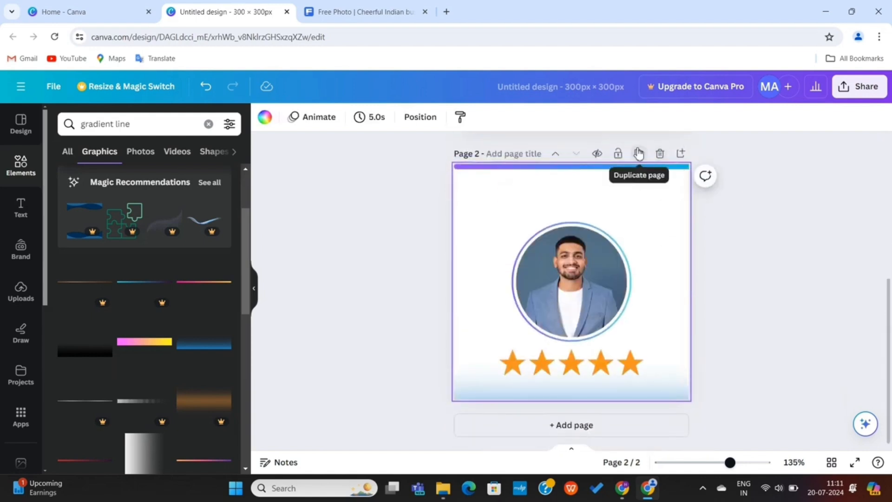
Make four copies of the card in total and delete the photos from pages 4, 3 and 2
click(639, 154)
click(643, 157)
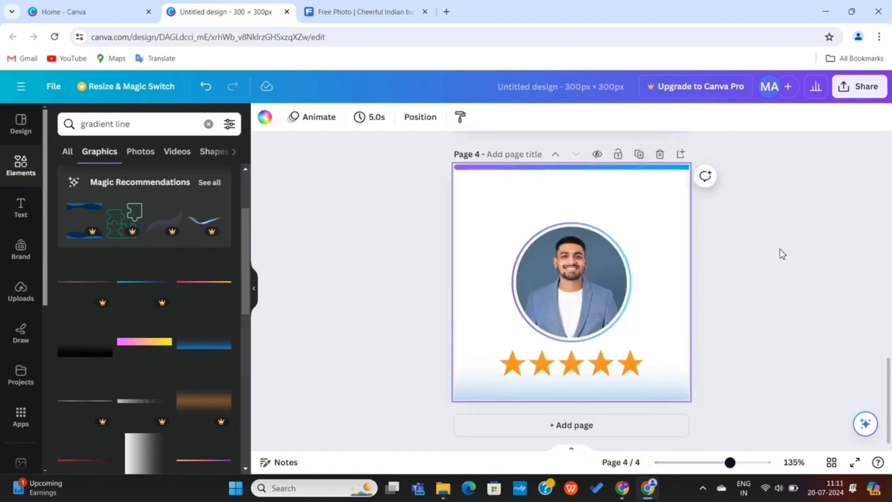
click(597, 308)
key(Delete)
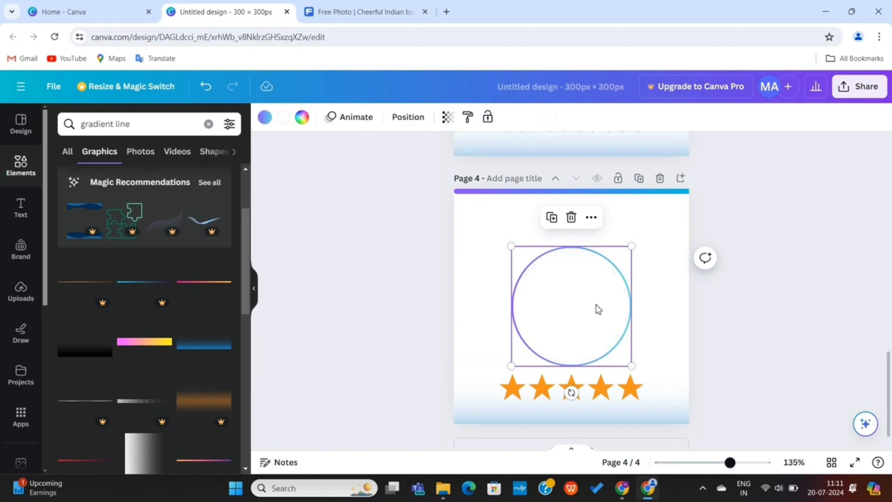
scroll(589, 283, up, 3)
click(585, 192)
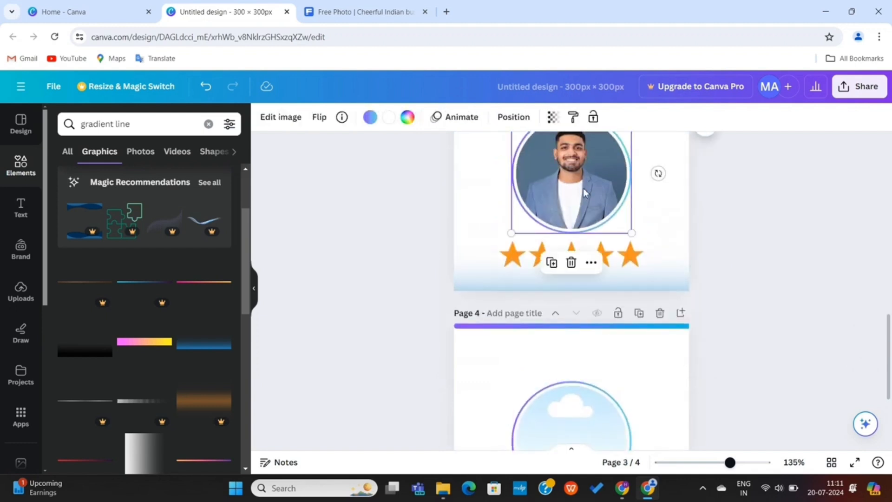
key(Delete)
scroll(584, 193, up, 5)
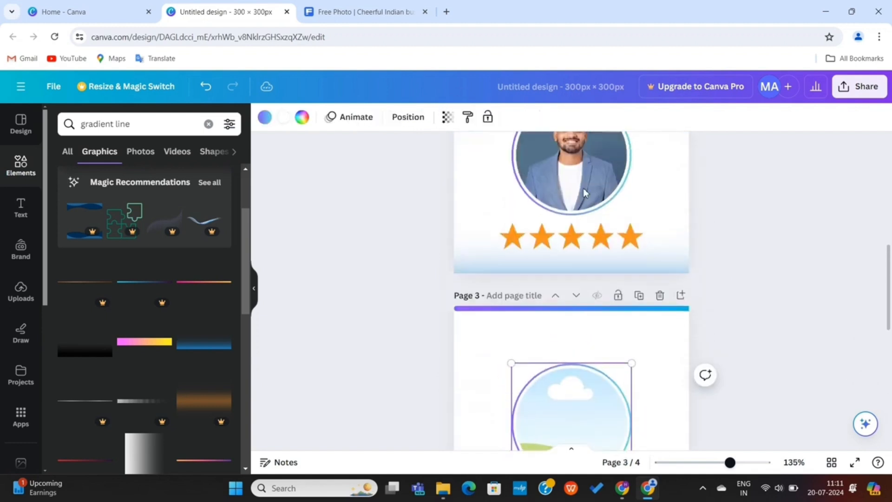
click(584, 193)
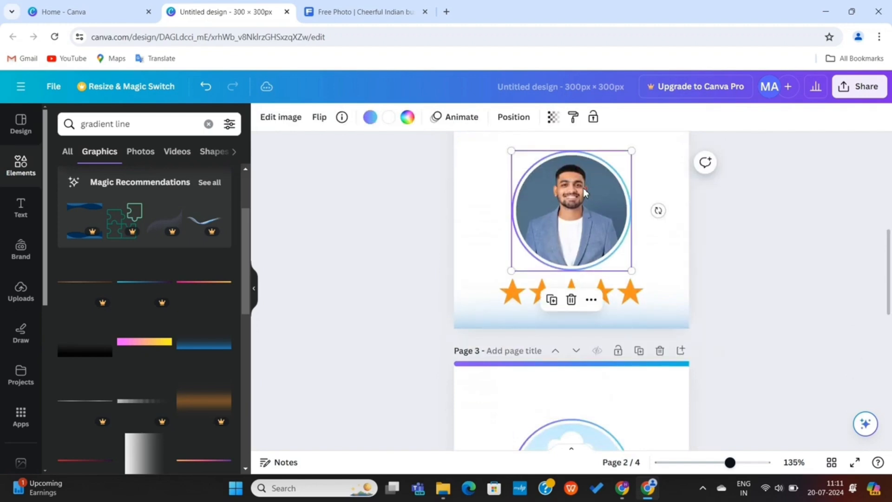
key(Delete)
scroll(585, 192, up, 5)
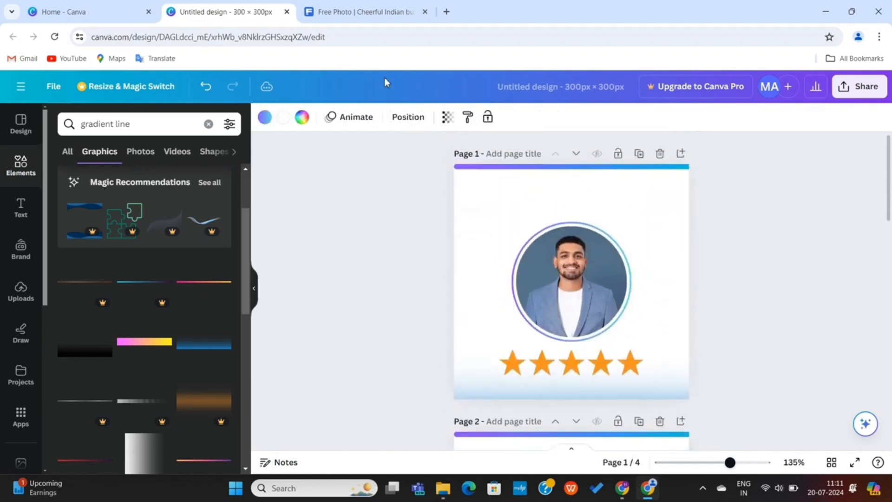
Copy a bearded man's photo from Freepik and paste it onto page 2
click(338, 11)
scroll(511, 232, down, 1)
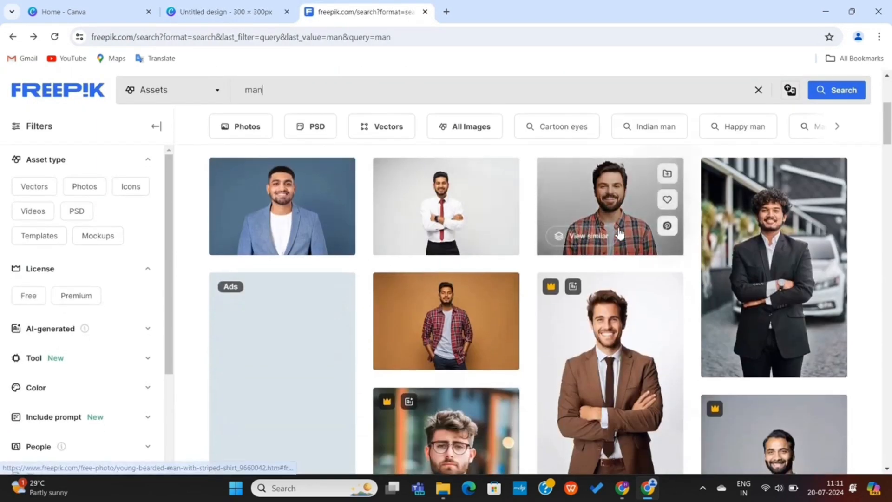
click(615, 206)
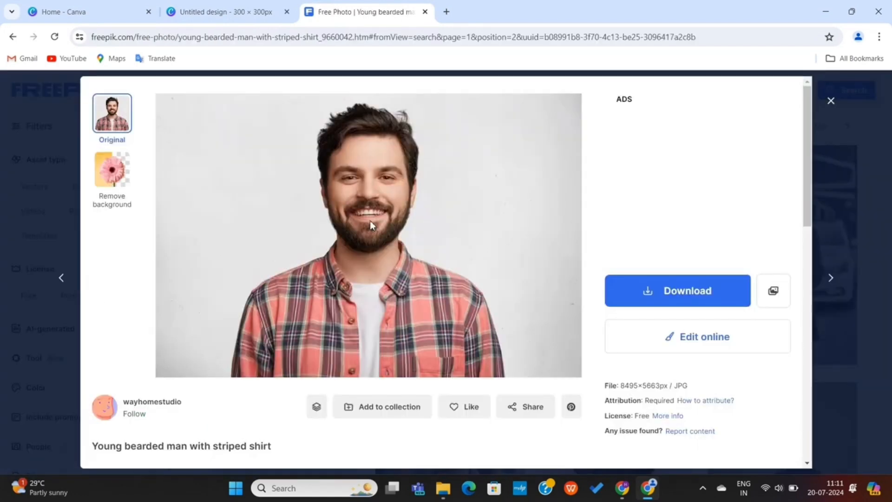
right_click(370, 222)
click(394, 267)
key(ctrl+shift+Tab)
key(ctrl+v)
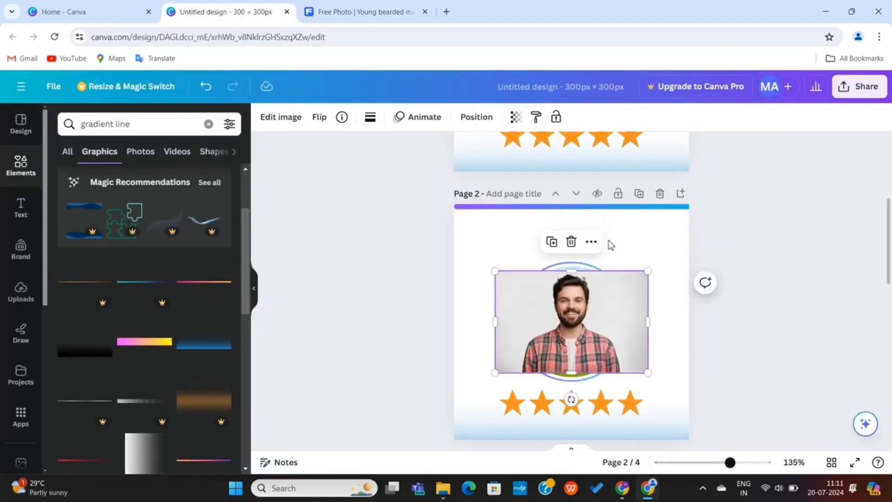
Drop the bearded man's photo into page 2's circle frame and download the review cards
drag(585, 320, 576, 325)
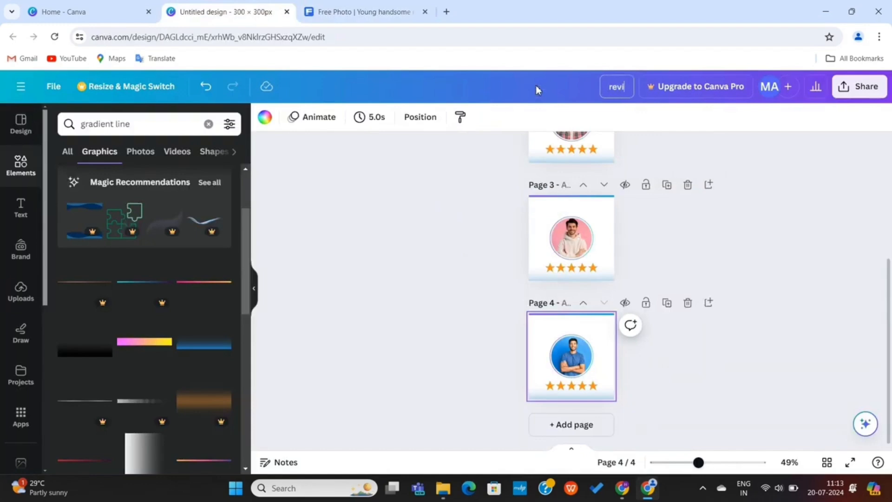
click(859, 86)
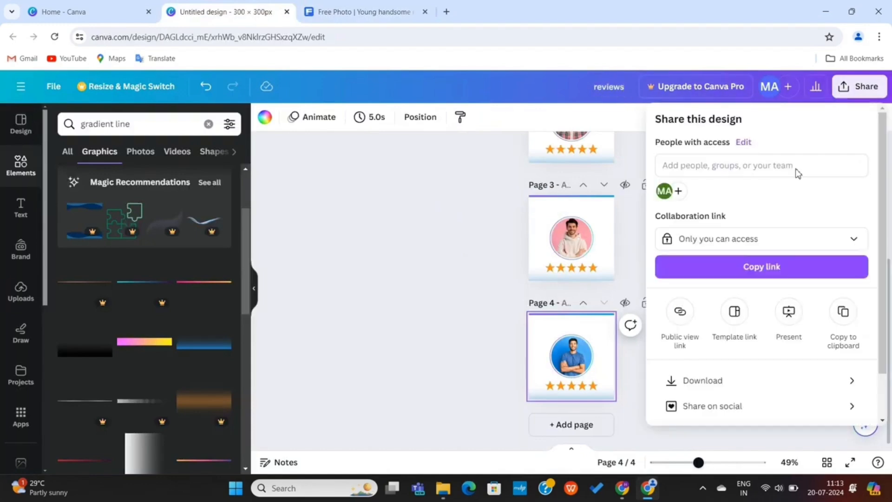
click(697, 381)
click(755, 404)
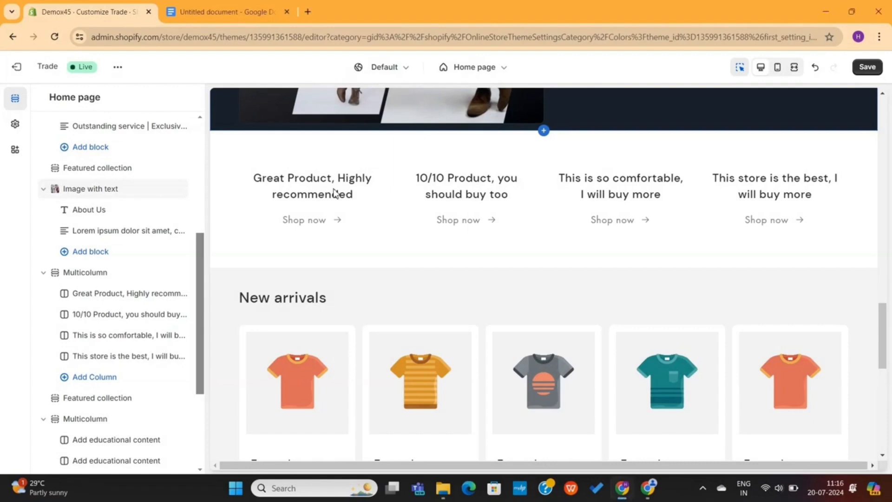
Upload review images 2, 3 and 4, assign image 3 to the 10/10 Product column, and preview full width
click(334, 193)
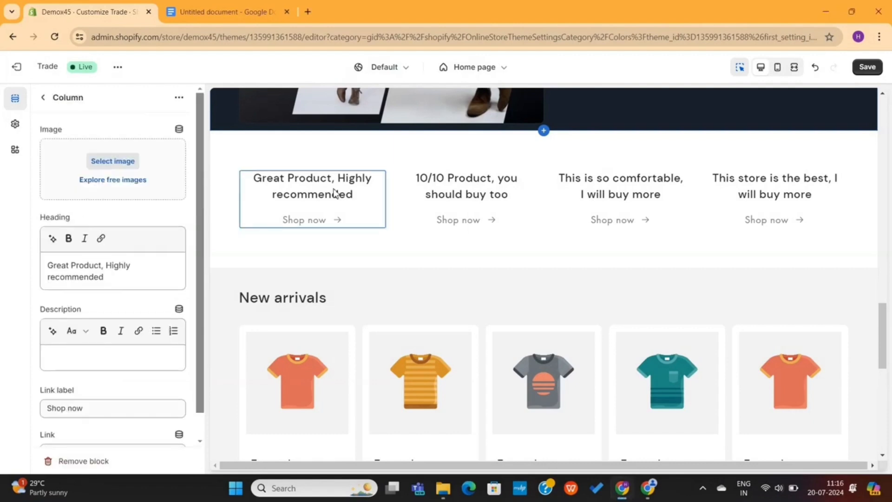
click(429, 197)
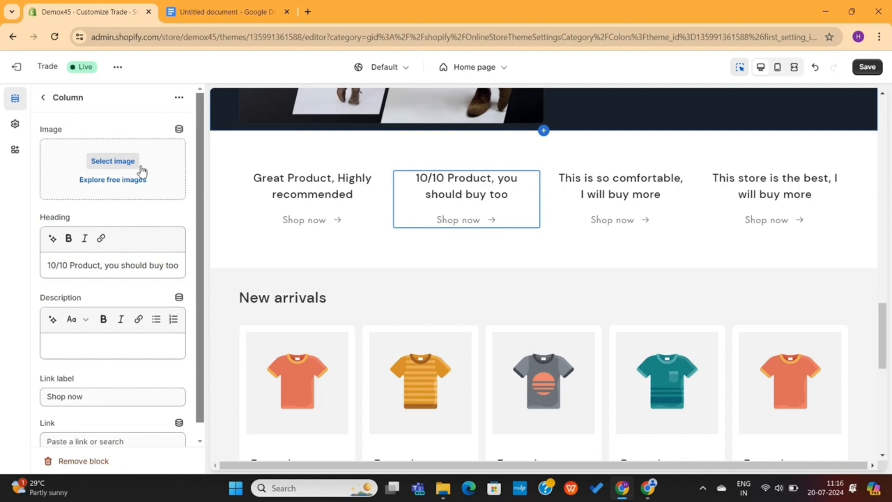
click(113, 161)
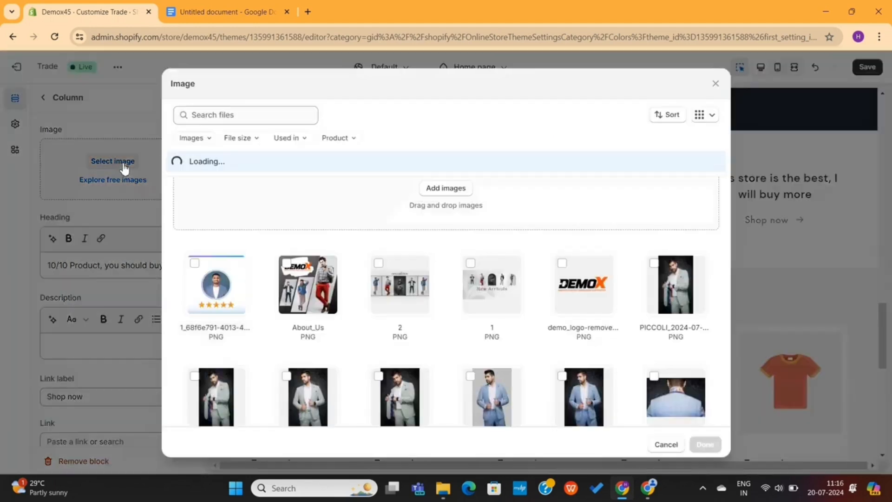
click(458, 182)
drag(131, 122, 155, 161)
click(344, 260)
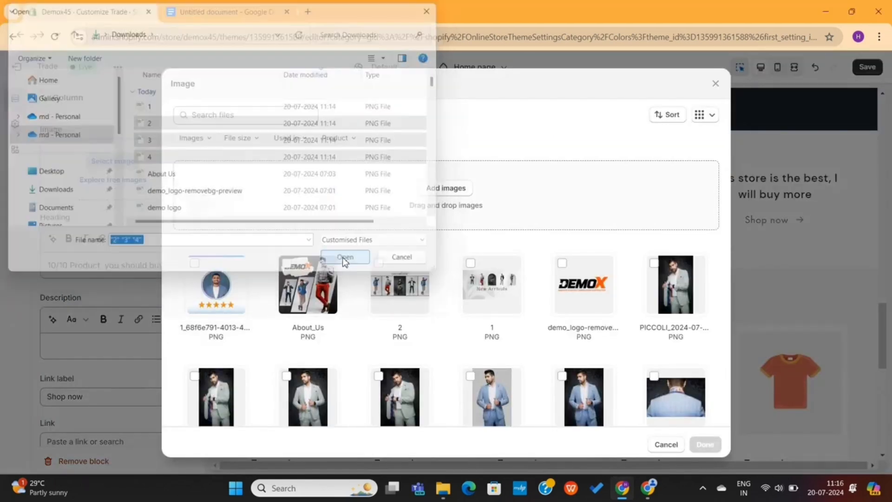
click(342, 288)
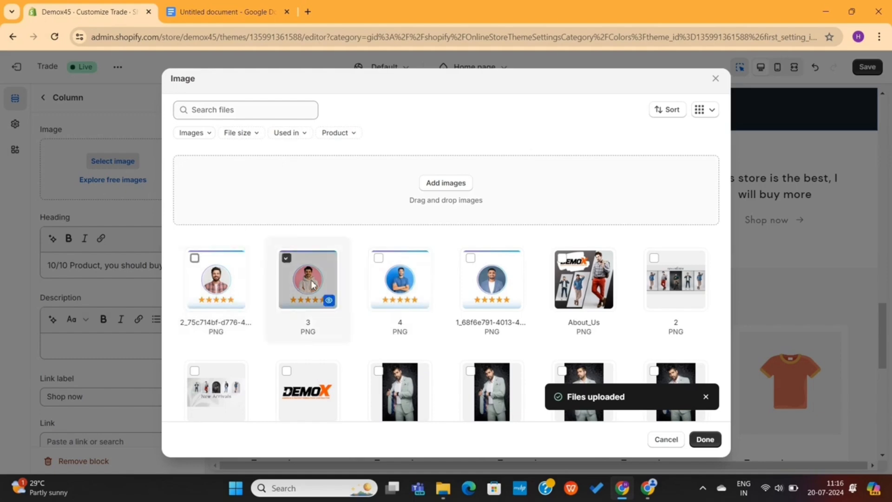
click(704, 439)
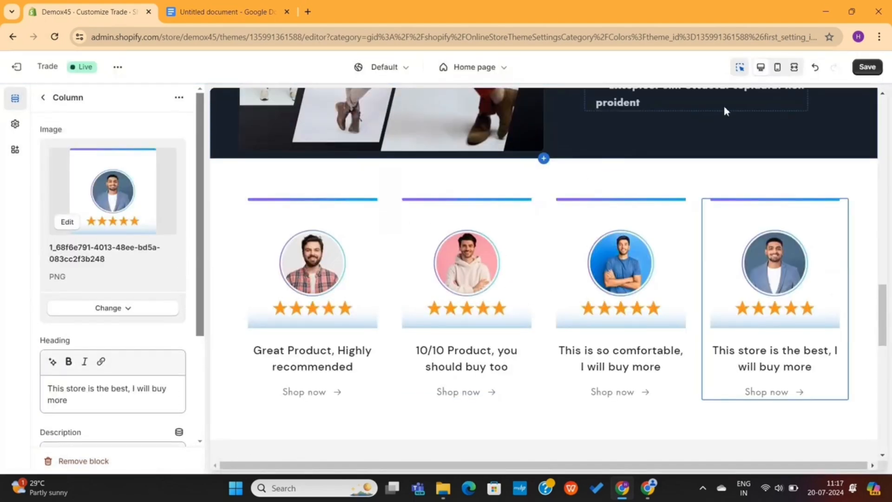
click(794, 71)
scroll(511, 260, down, 1)
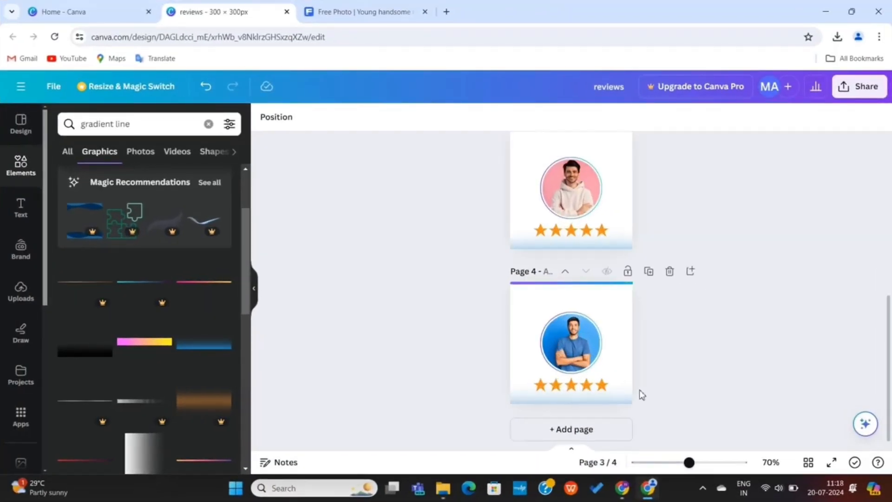
Delete the pale gradient strip under the stars on pages 4, 3 and 2
scroll(639, 392, up, 3)
click(627, 400)
key(Delete)
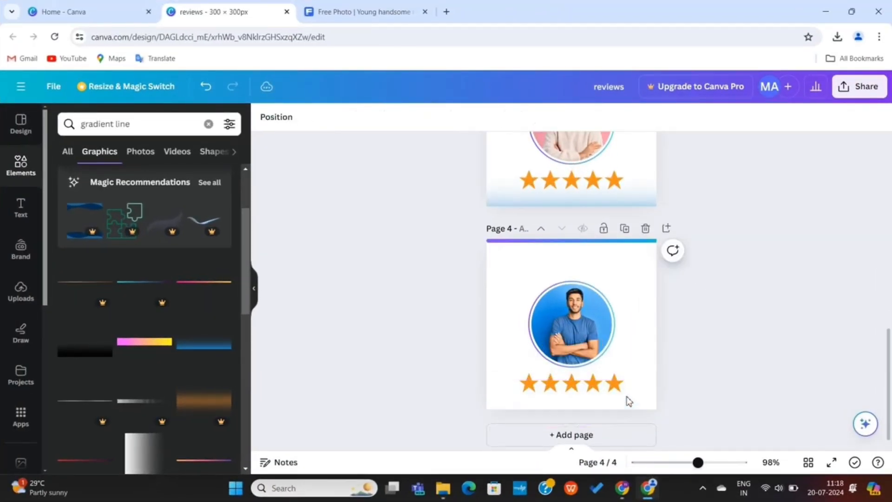
click(634, 186)
key(Delete)
scroll(634, 186, up, 4)
click(633, 185)
key(Delete)
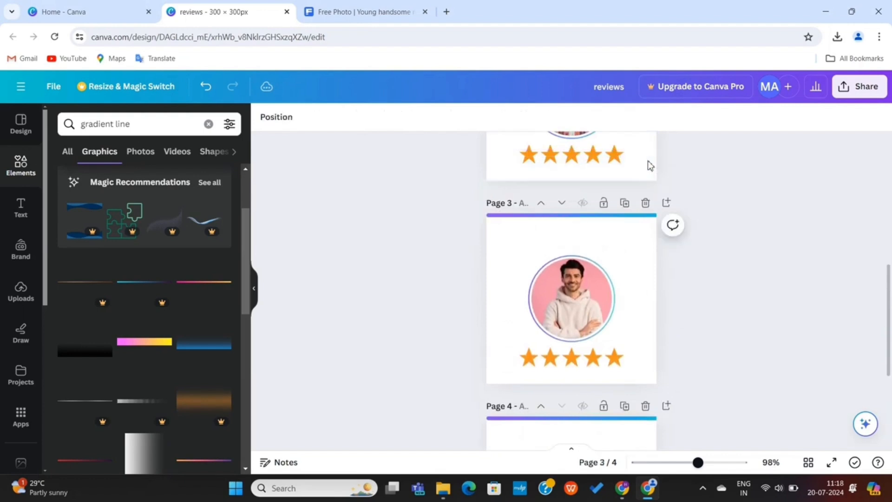
scroll(647, 163, up, 5)
click(648, 245)
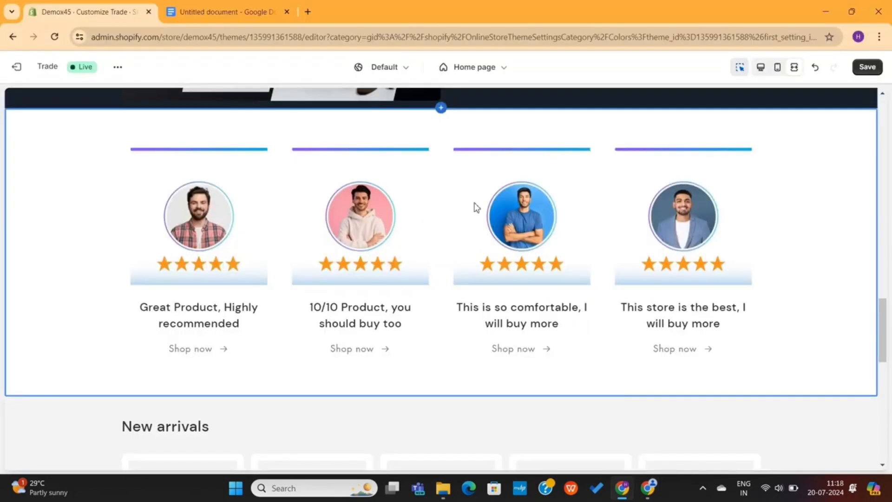
Preview the page at mobile width and step through the four-review carousel
click(777, 69)
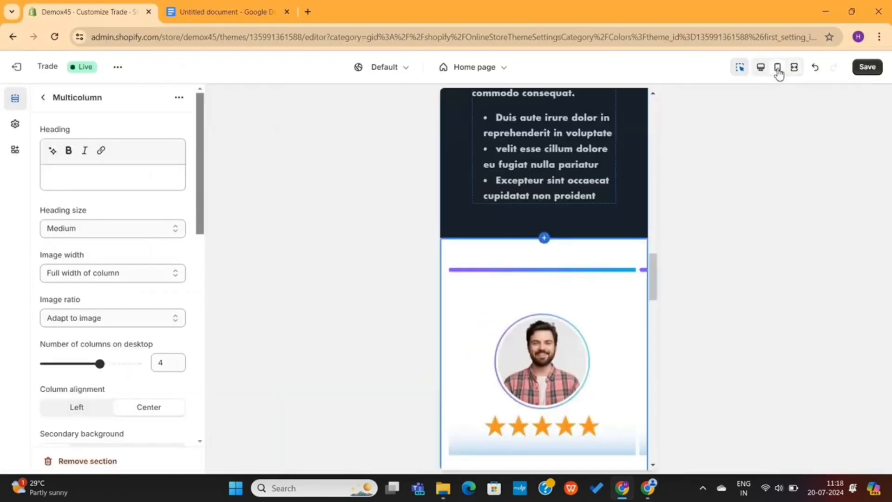
scroll(608, 321, down, 6)
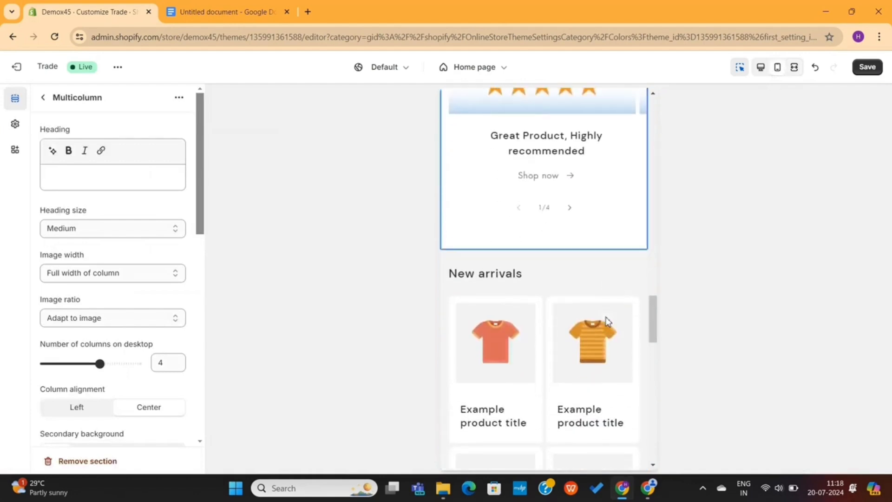
scroll(608, 322, up, 1)
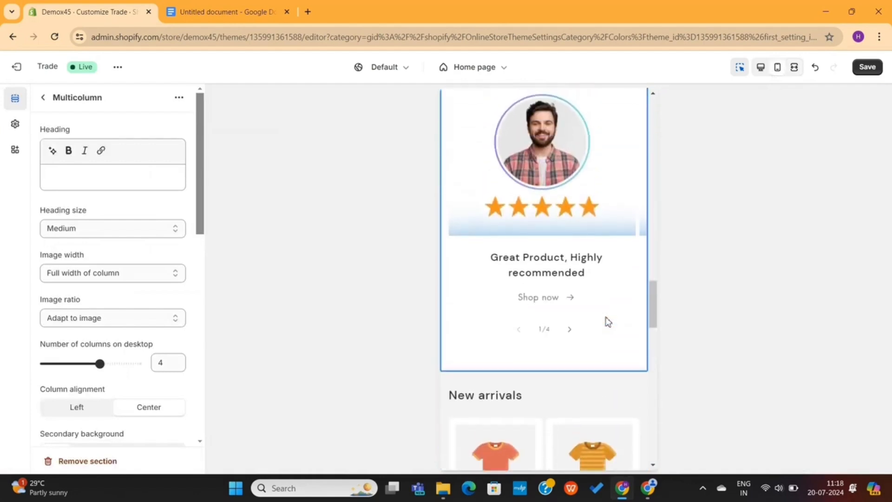
click(569, 332)
click(569, 333)
click(570, 333)
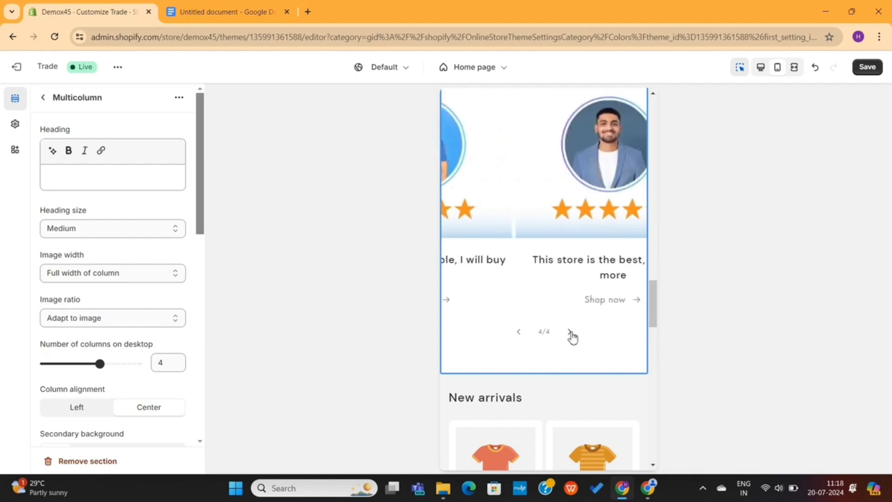
click(517, 332)
click(517, 333)
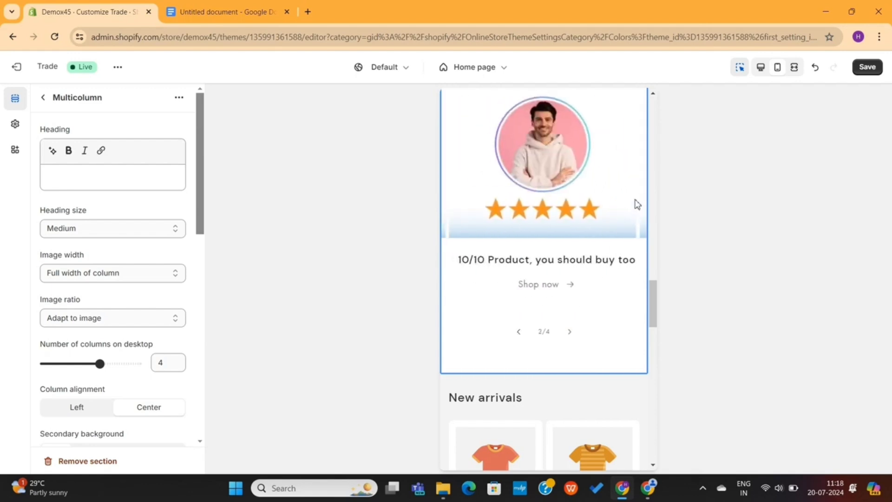
Return to the desktop preview and open the first testimonial column's settings
click(762, 68)
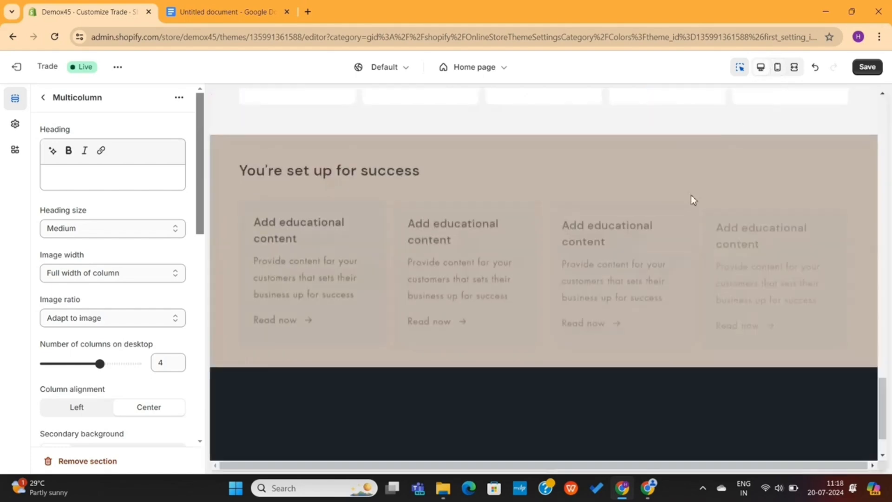
scroll(678, 213, up, 5)
scroll(678, 214, up, 8)
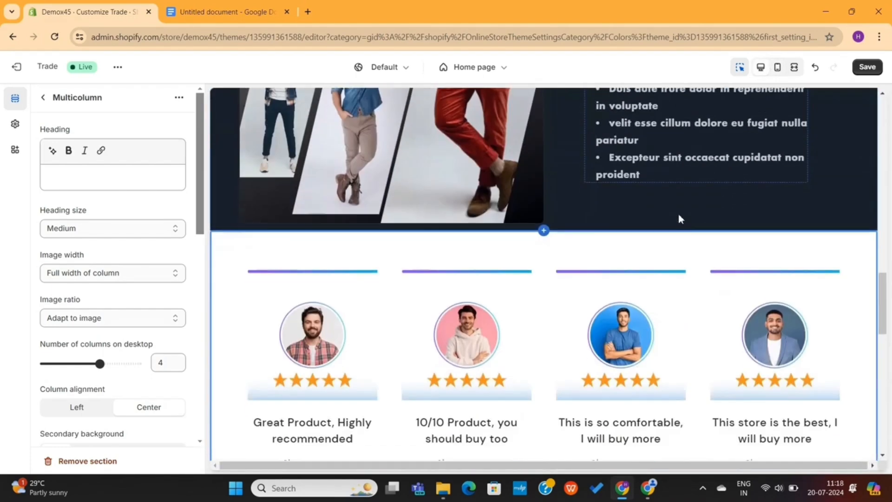
scroll(678, 214, down, 3)
click(310, 197)
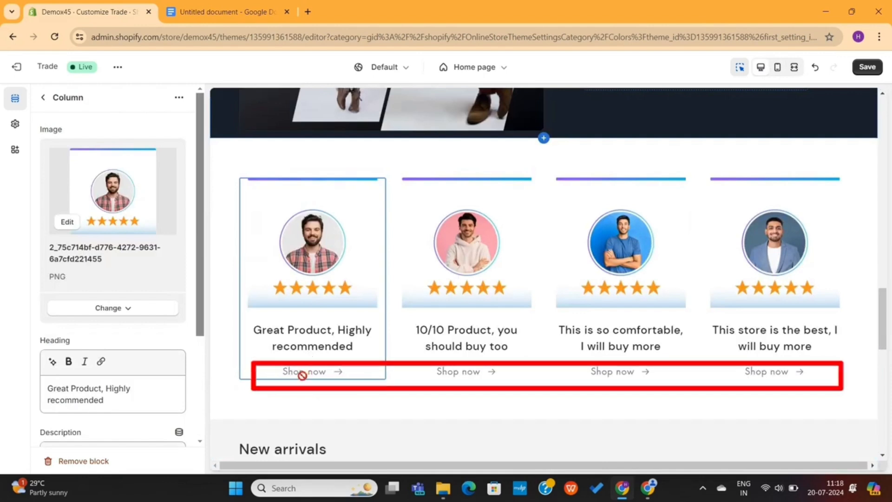
Leave the first column's link empty and delete its Shop now label
scroll(123, 376, down, 3)
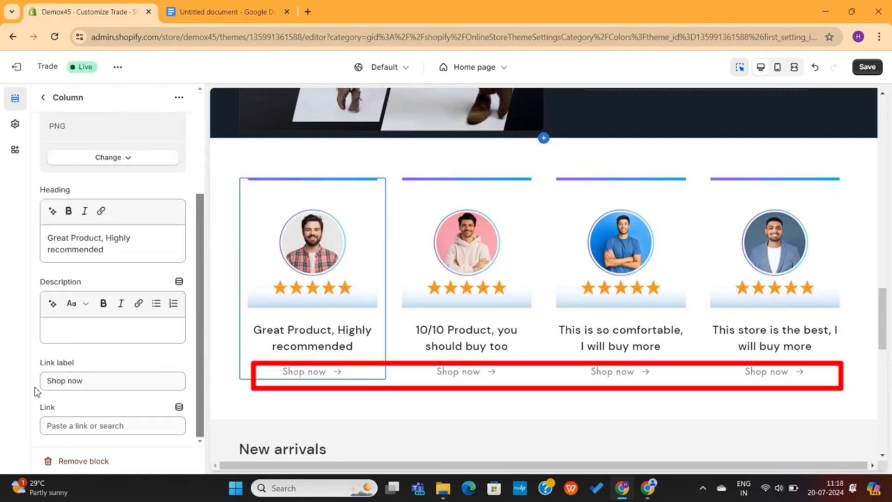
drag(48, 380, 110, 381)
click(111, 381)
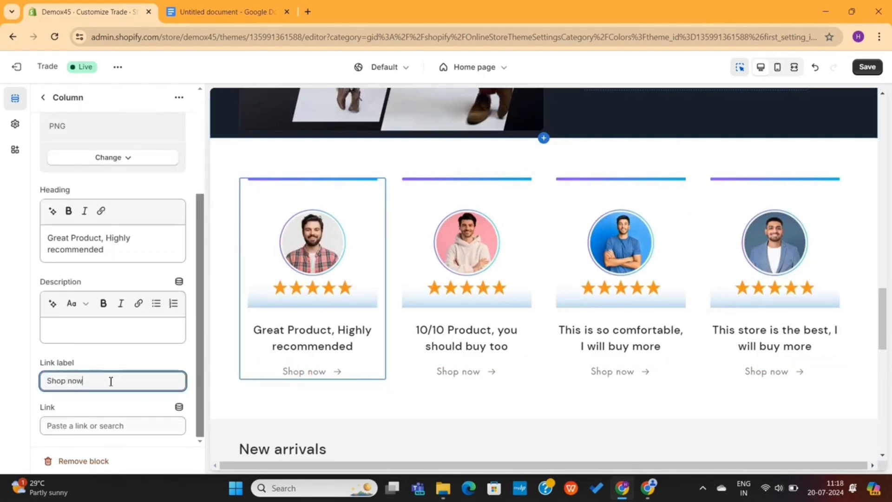
click(106, 426)
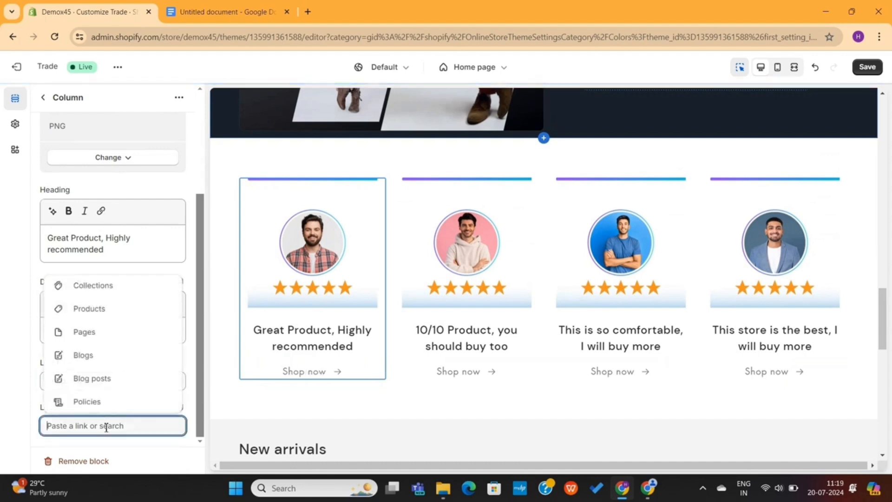
click(110, 310)
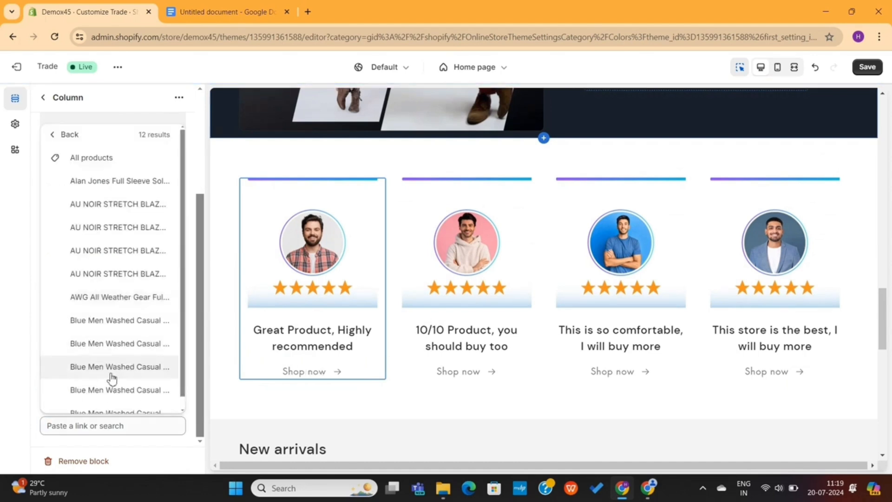
click(118, 228)
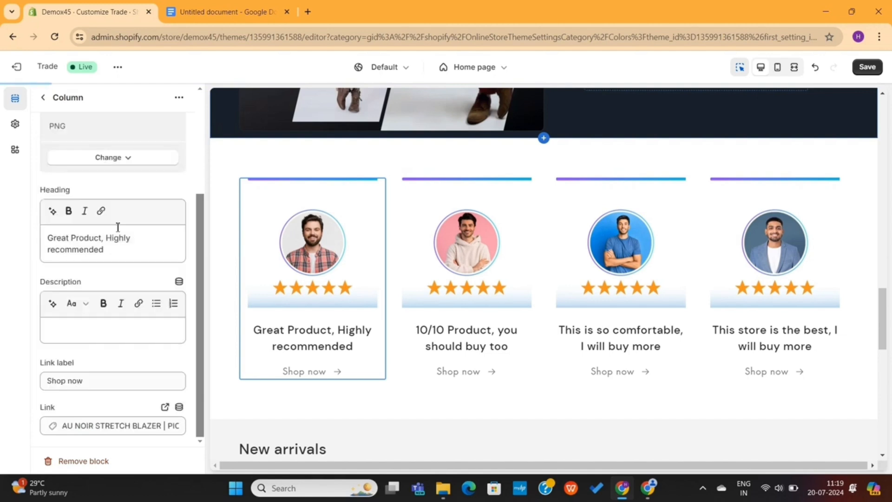
click(176, 425)
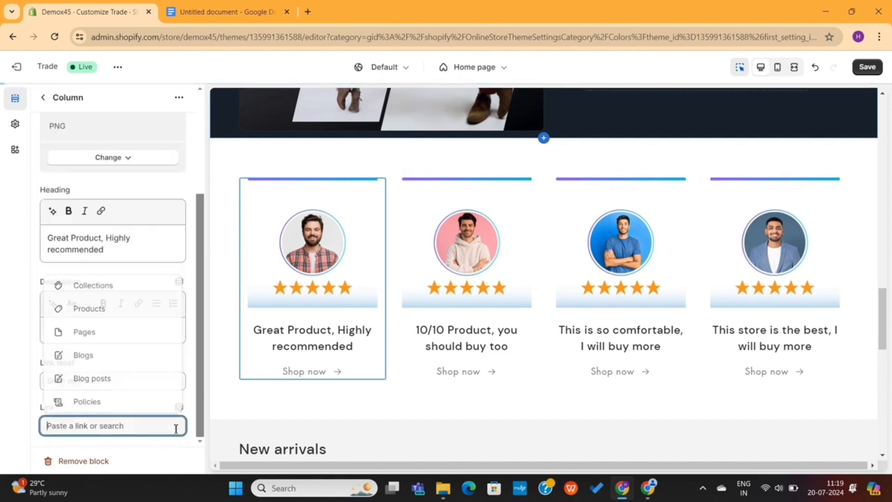
click(133, 442)
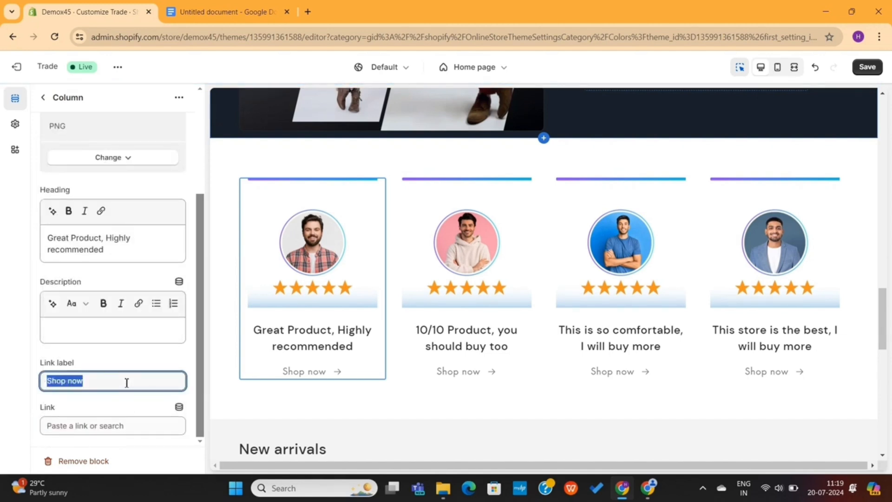
key(BackSpace)
Delete the Shop now labels from the second, third and fourth columns, then return to the section list
click(431, 364)
triple_click(130, 403)
key(BackSpace)
click(564, 363)
triple_click(129, 416)
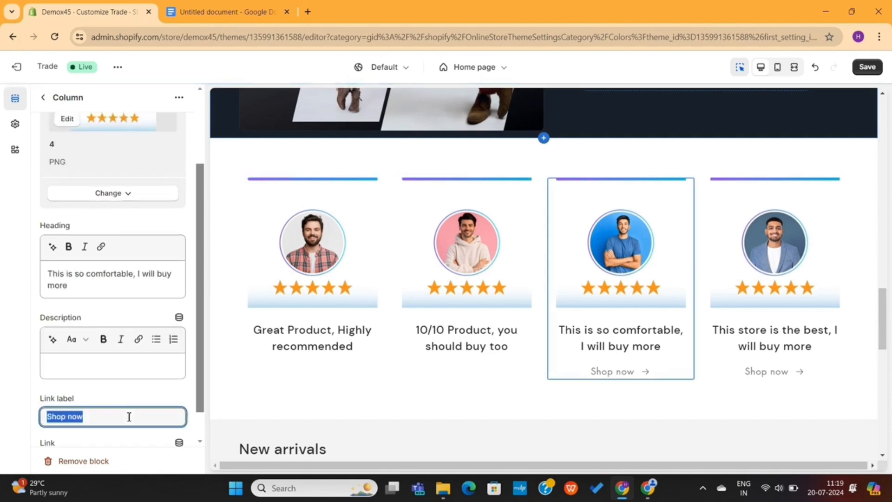
click(732, 373)
triple_click(121, 424)
key(BackSpace)
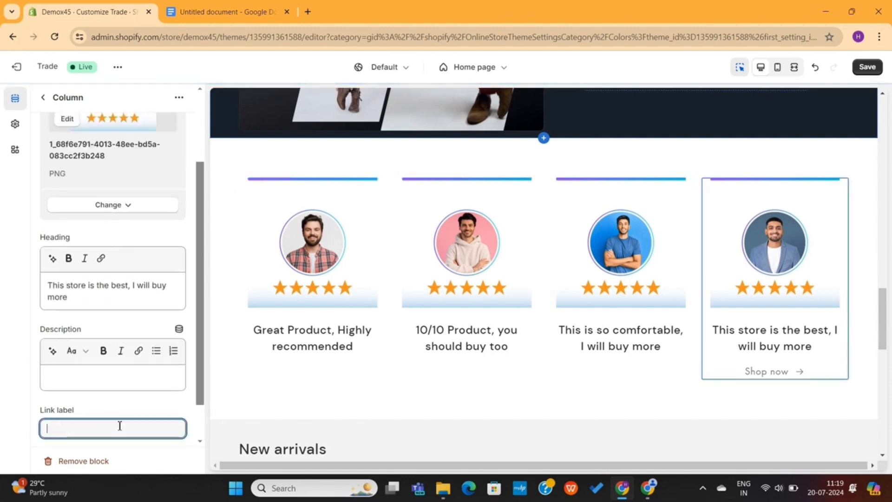
scroll(137, 413, down, 1)
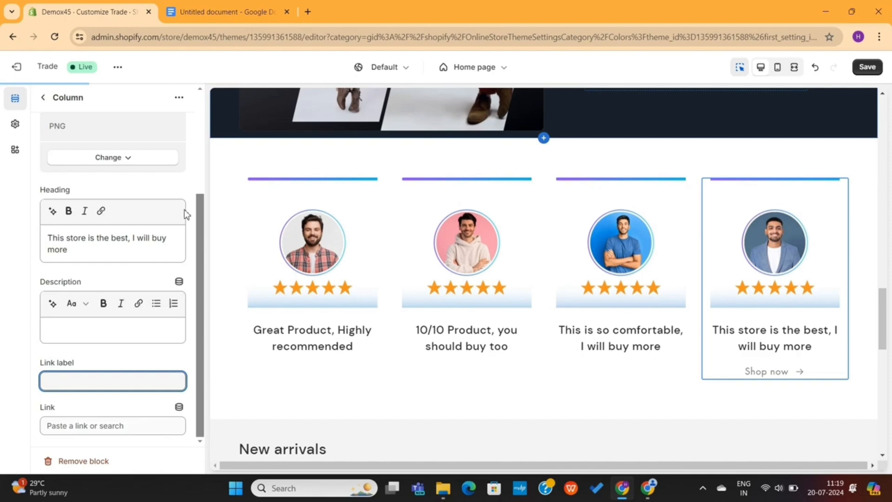
scroll(186, 214, up, 3)
click(44, 99)
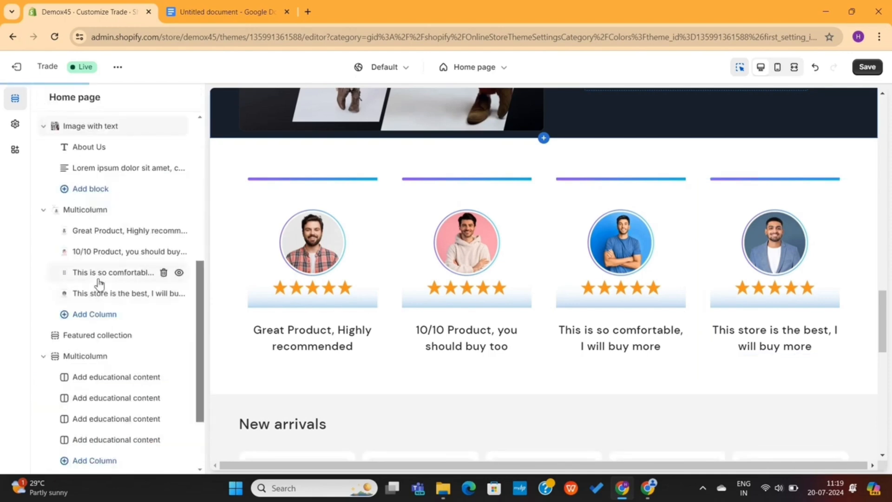
Change the testimonials heading to 'What Our Customers Say About Us'
click(102, 214)
click(94, 175)
text(What O)
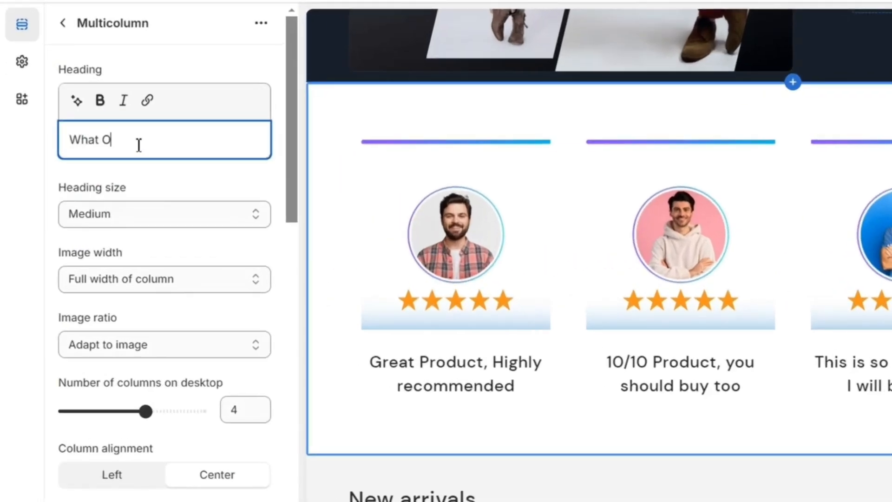
text(ur Customers Say About Us)
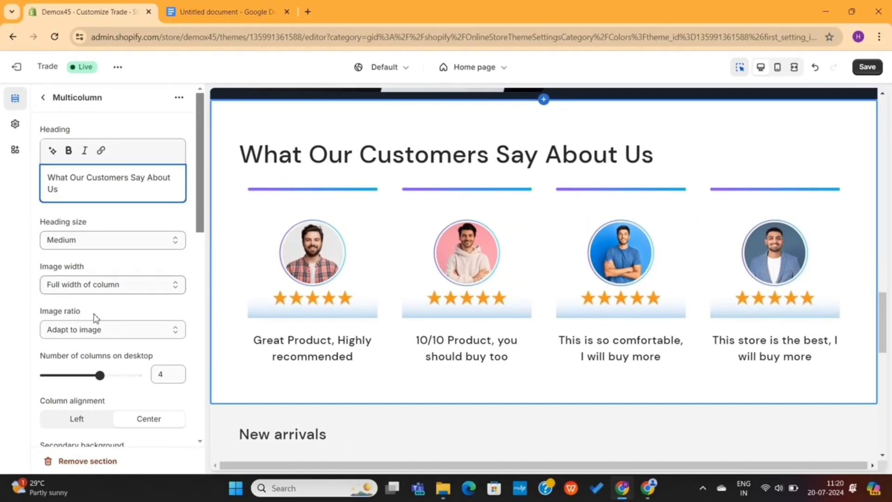
Set the secondary card background to None and drag the top padding slider lower
scroll(94, 318, down, 3)
click(118, 314)
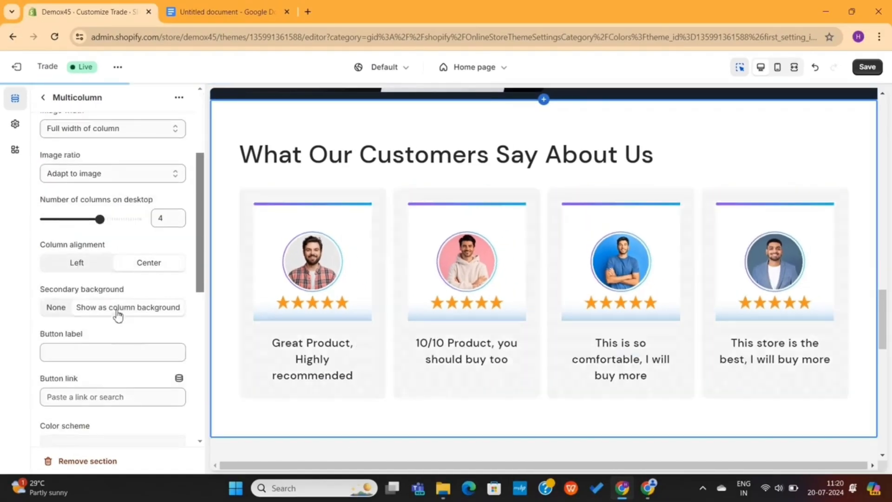
click(51, 310)
scroll(116, 297, down, 8)
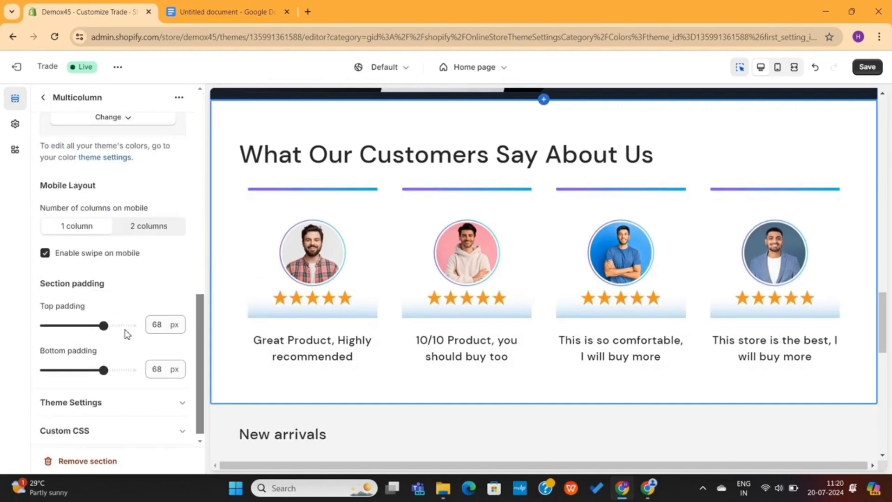
drag(103, 319, 69, 318)
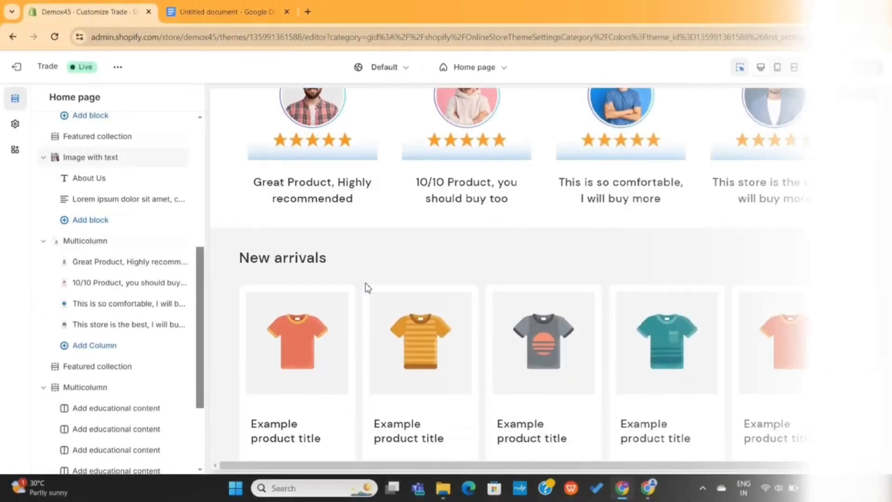
scroll(367, 287, down, 2)
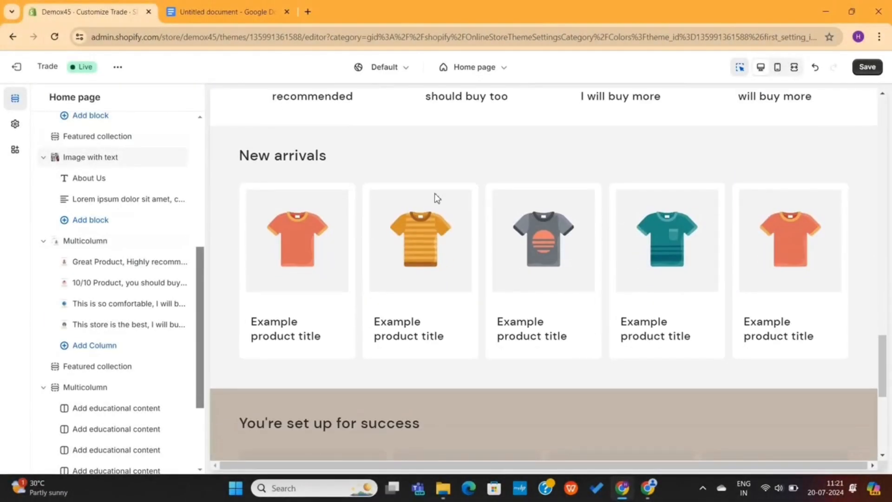
Keep the New arrivals heading text and set the section's collection to Shirts
click(493, 139)
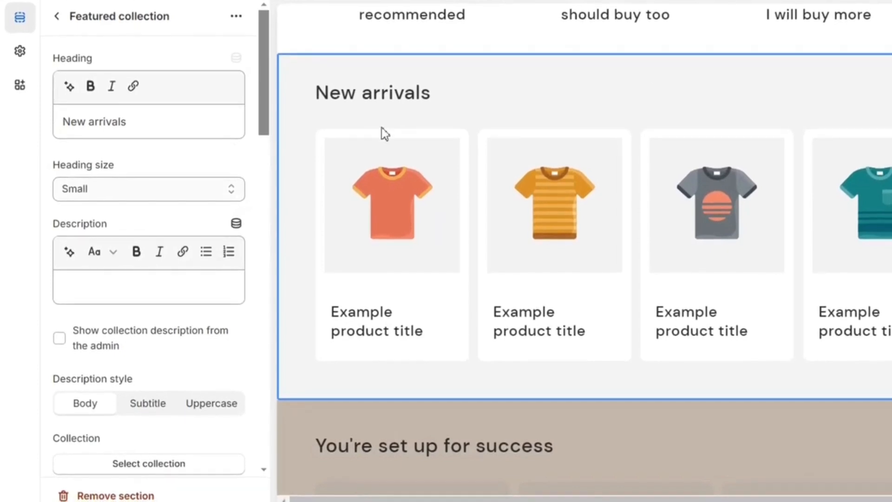
click(149, 129)
key(ctrl+a)
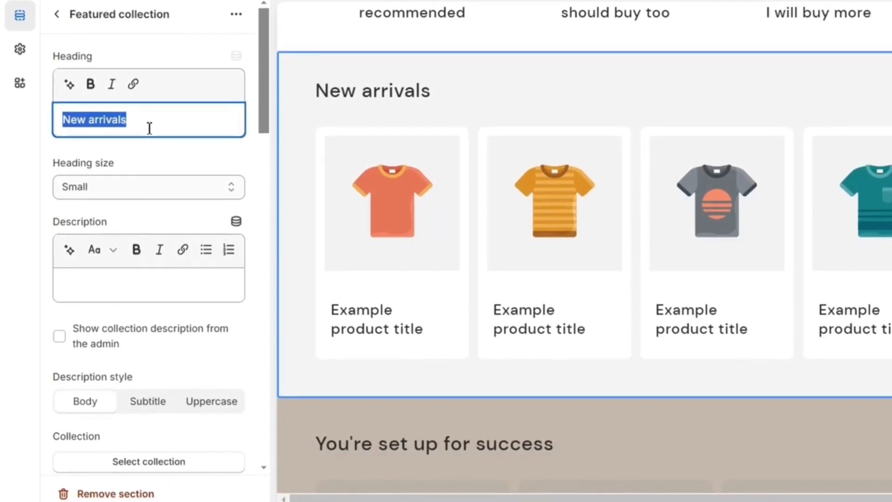
click(149, 129)
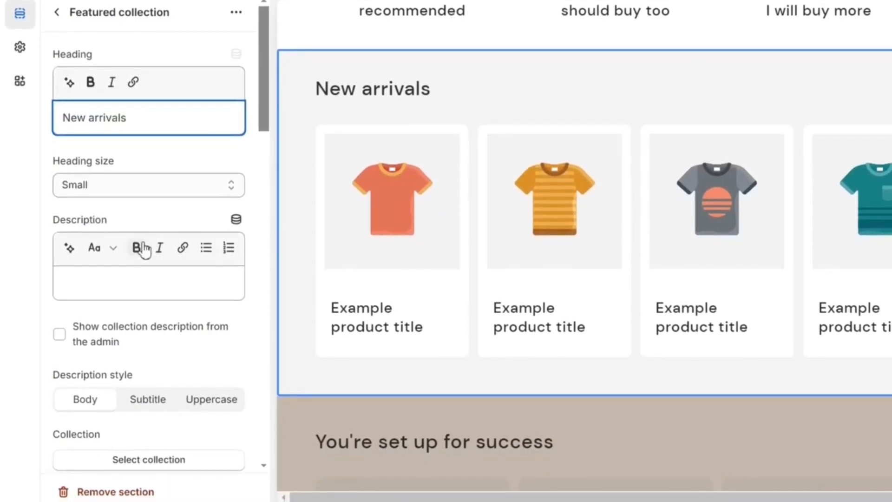
scroll(116, 334, down, 5)
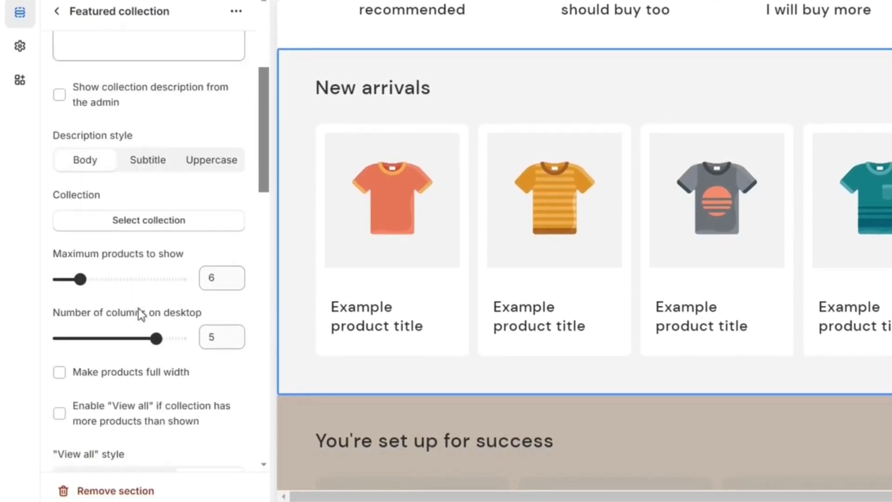
click(159, 215)
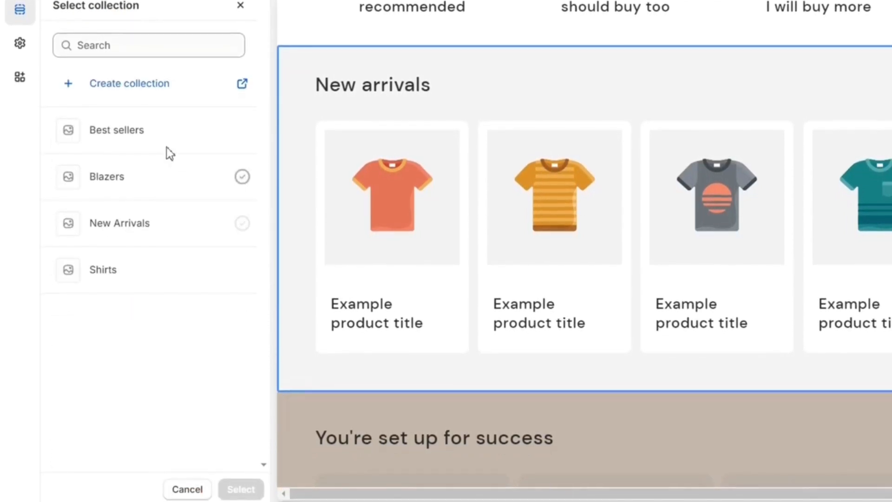
click(147, 274)
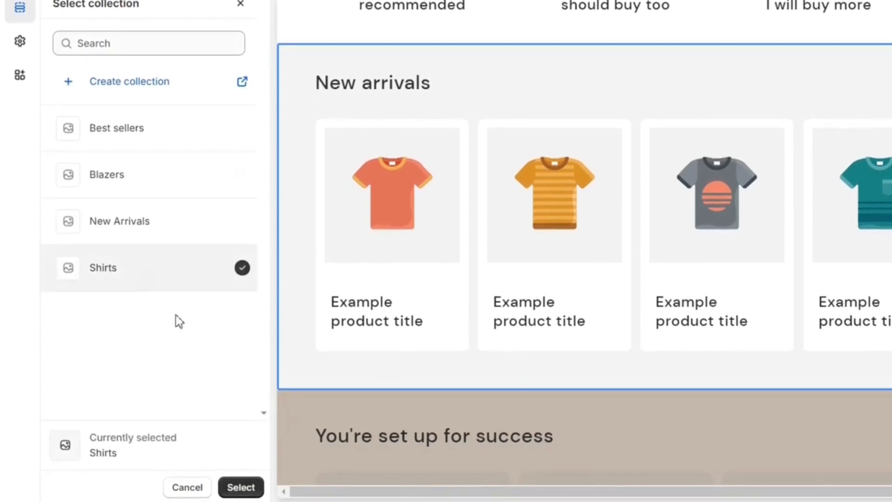
click(239, 487)
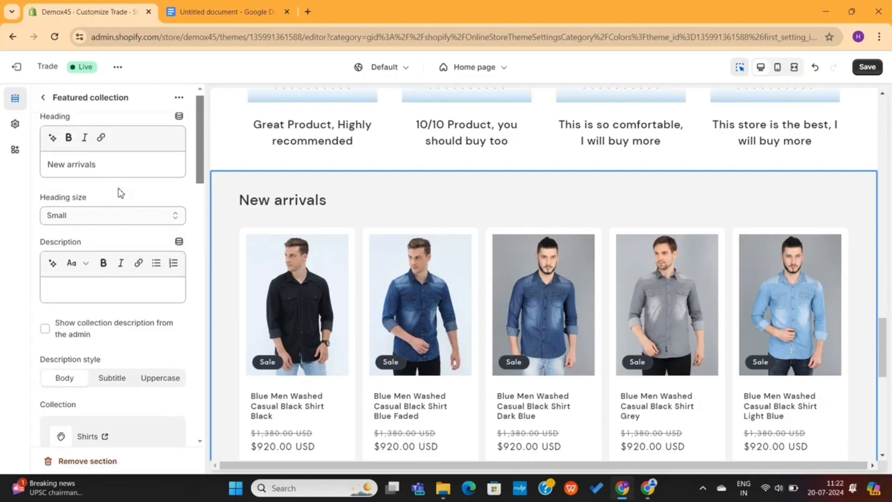
Set the New arrivals heading size to Large
click(113, 215)
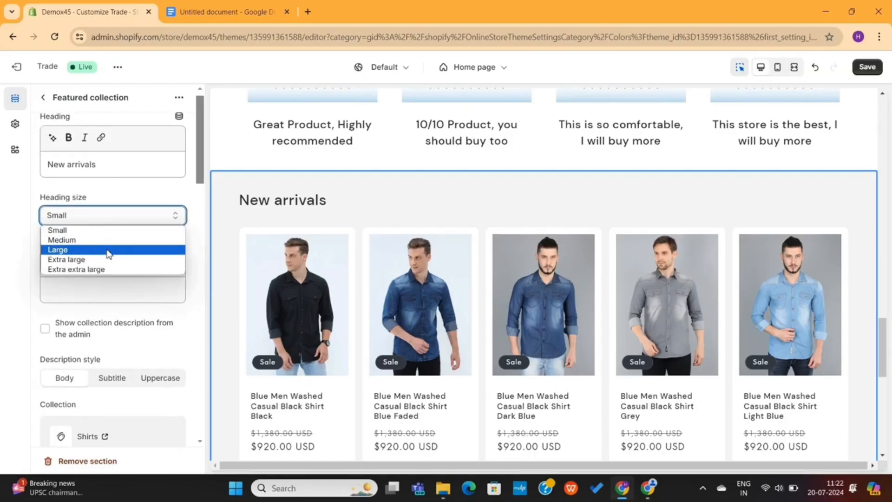
click(108, 251)
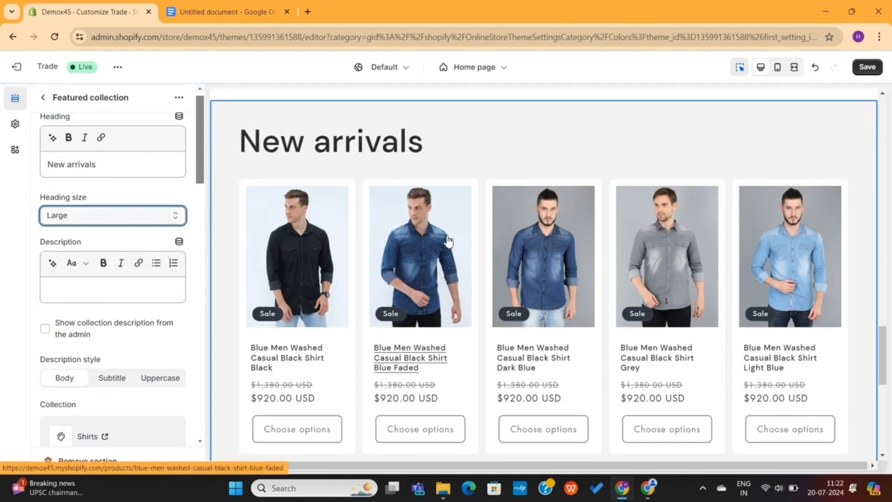
scroll(447, 240, down, 5)
scroll(447, 240, down, 2)
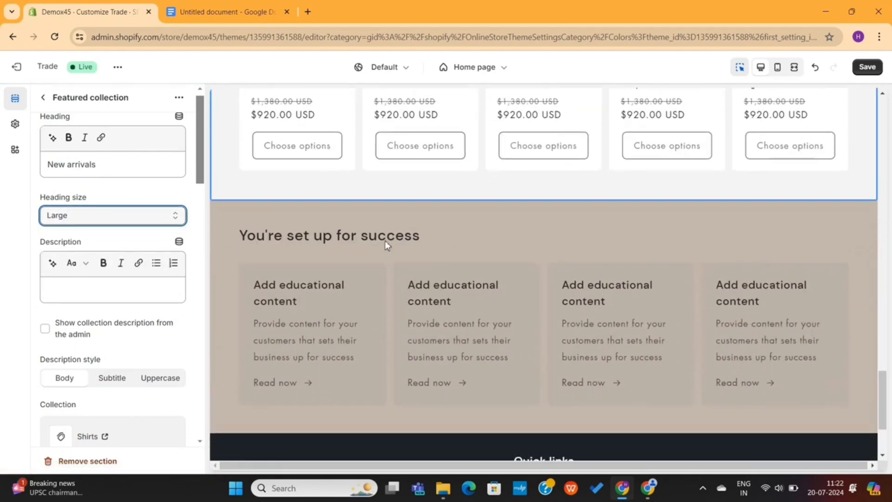
click(448, 239)
scroll(448, 239, down, 2)
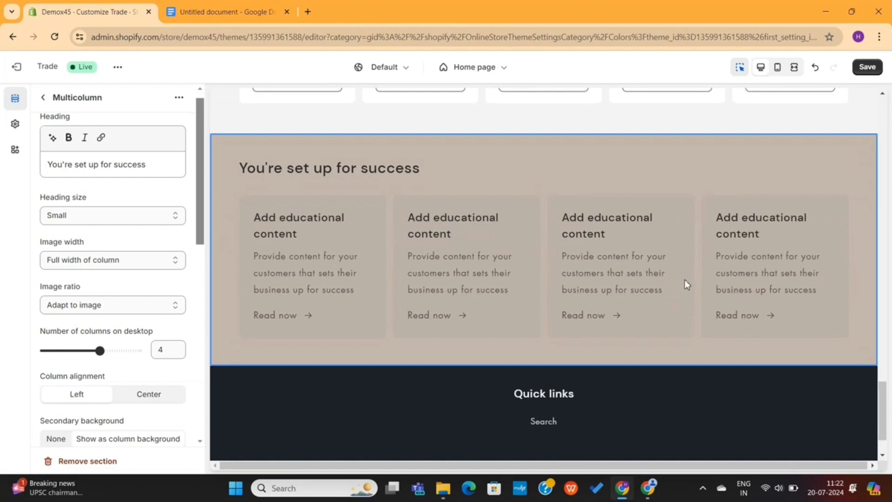
Delete the 'You're set up for success' multicolumn section from the Home page section list
scroll(108, 271, down, 8)
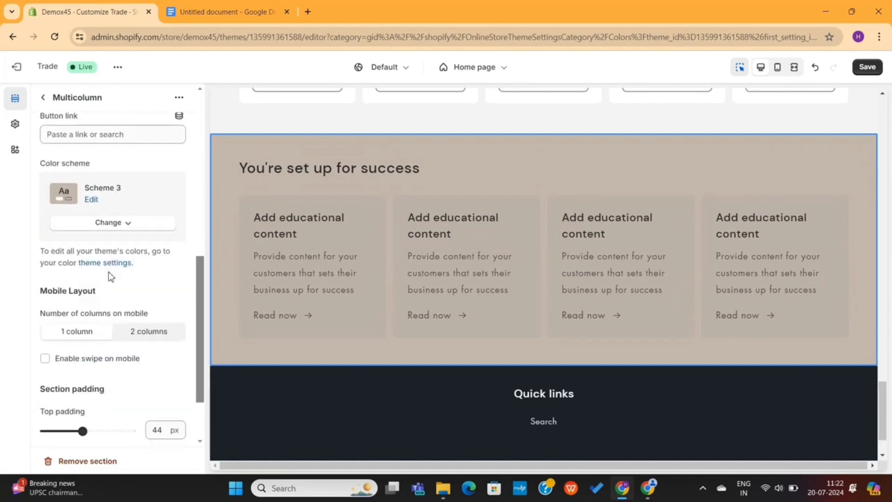
scroll(174, 229, up, 2)
scroll(175, 232, up, 5)
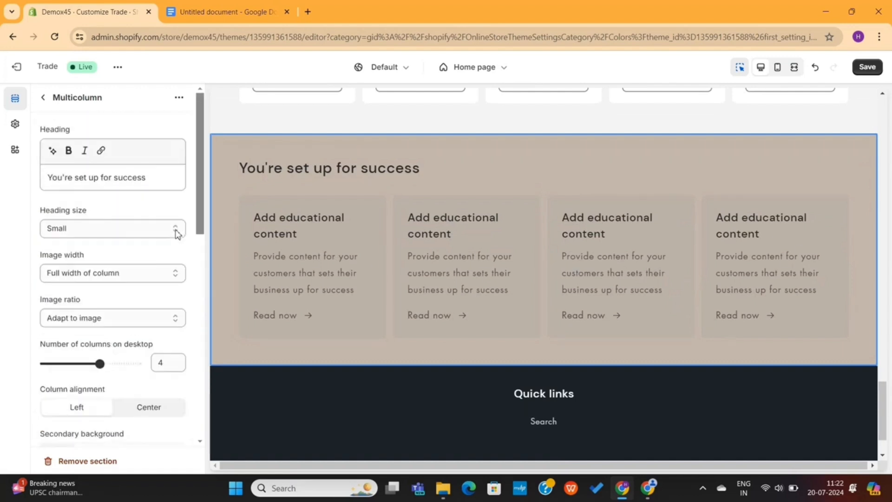
click(43, 98)
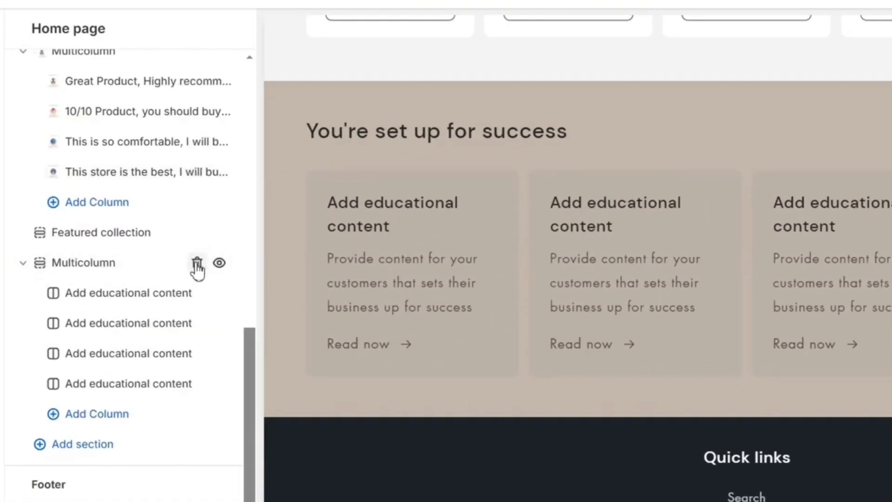
click(197, 265)
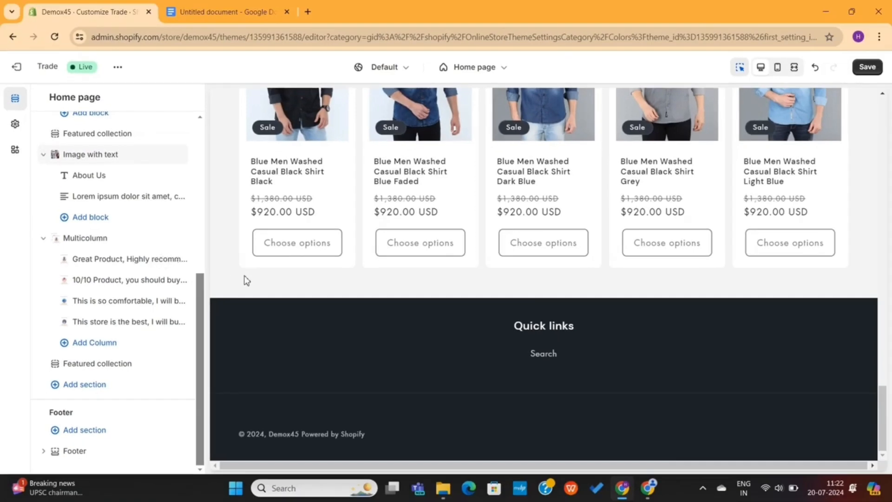
Review the preview, then open the Add section picker beneath the Featured collection section
scroll(330, 328, up, 15)
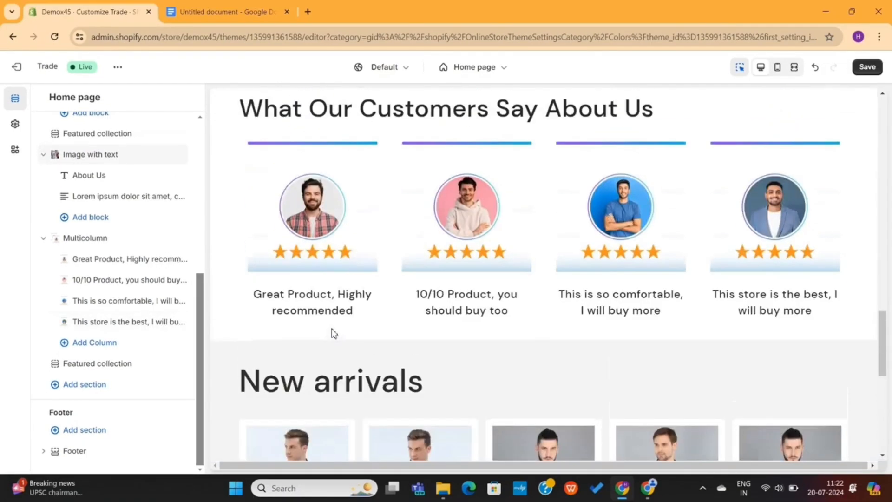
scroll(330, 327, up, 10)
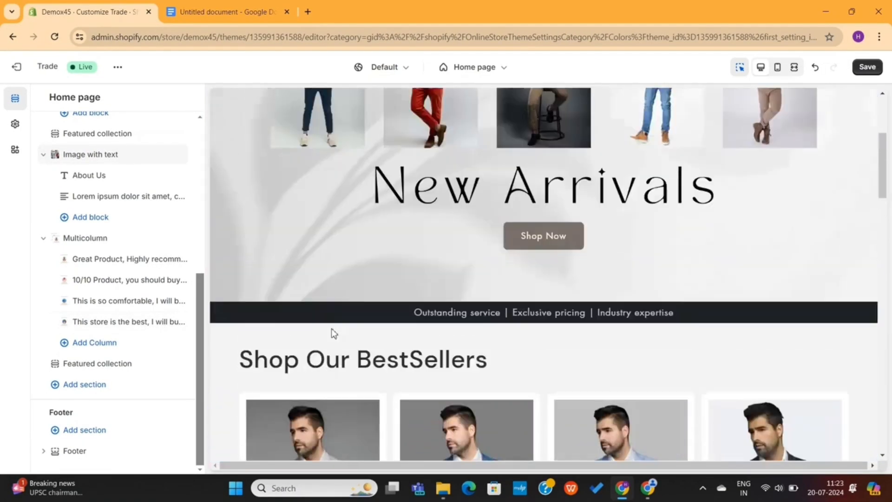
scroll(332, 332, down, 10)
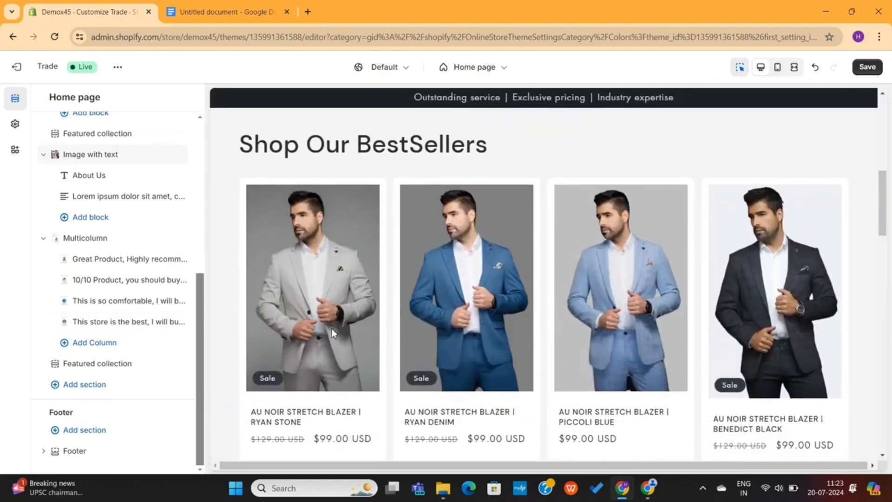
scroll(331, 328, down, 10)
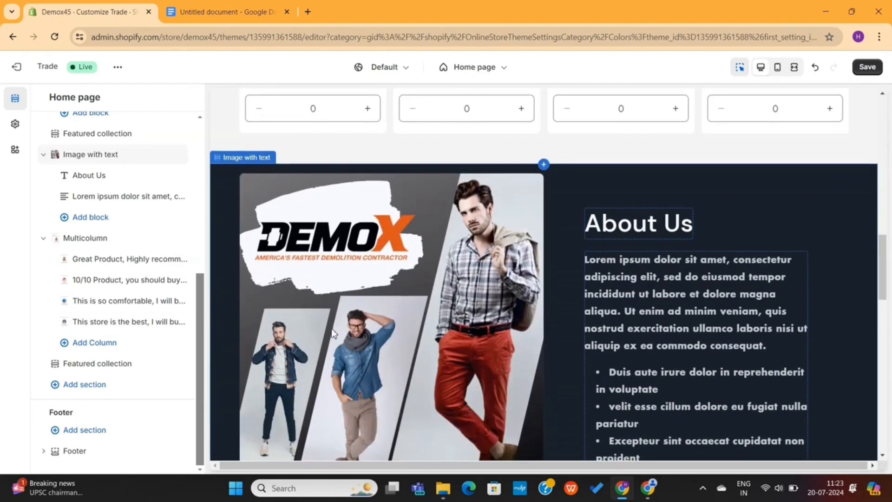
scroll(331, 328, down, 2)
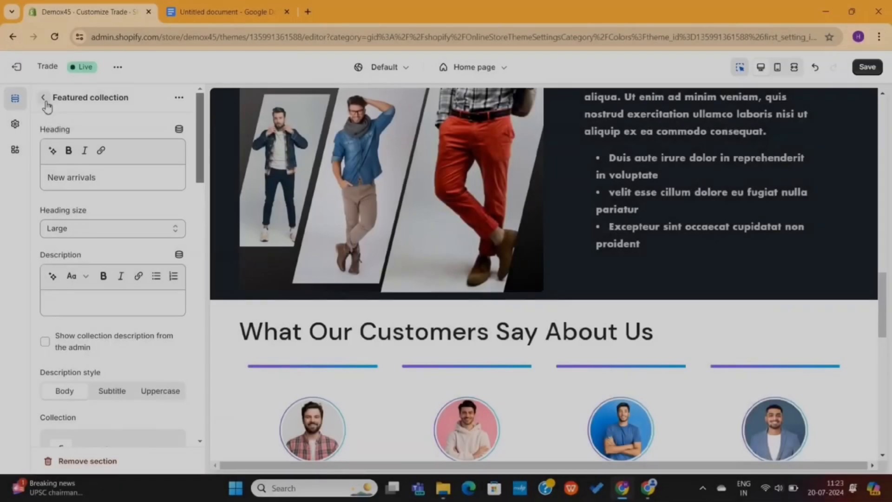
click(43, 98)
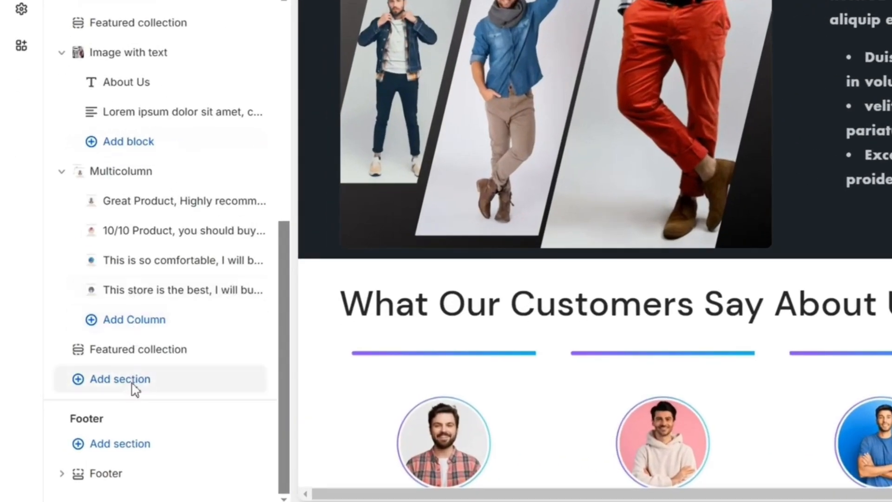
click(135, 389)
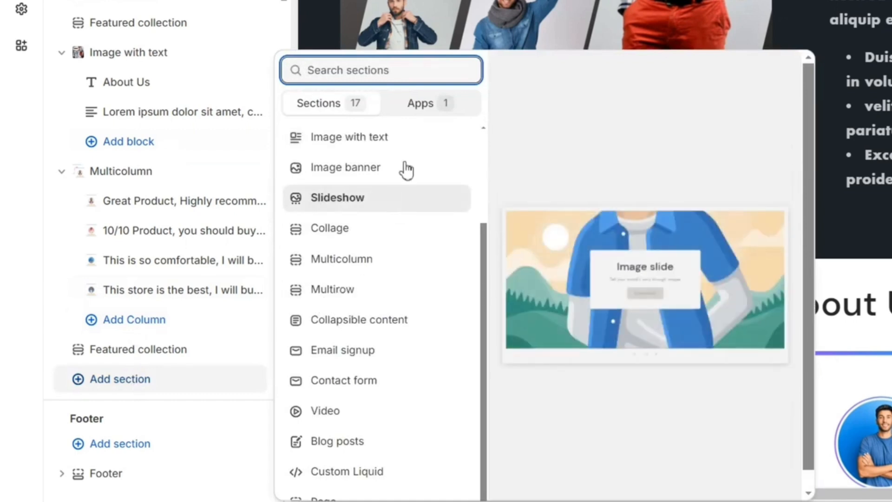
Add a Collapsible content section and retitle its heading to FAQs
scroll(403, 345, down, 1)
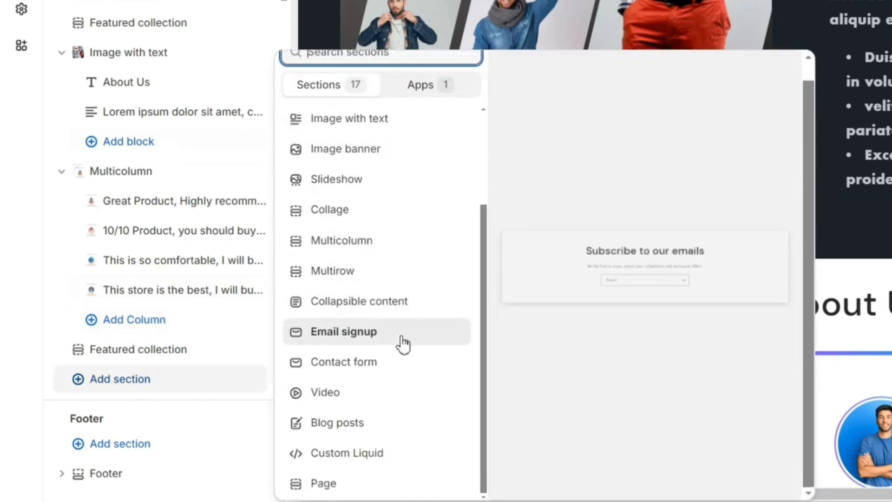
click(394, 302)
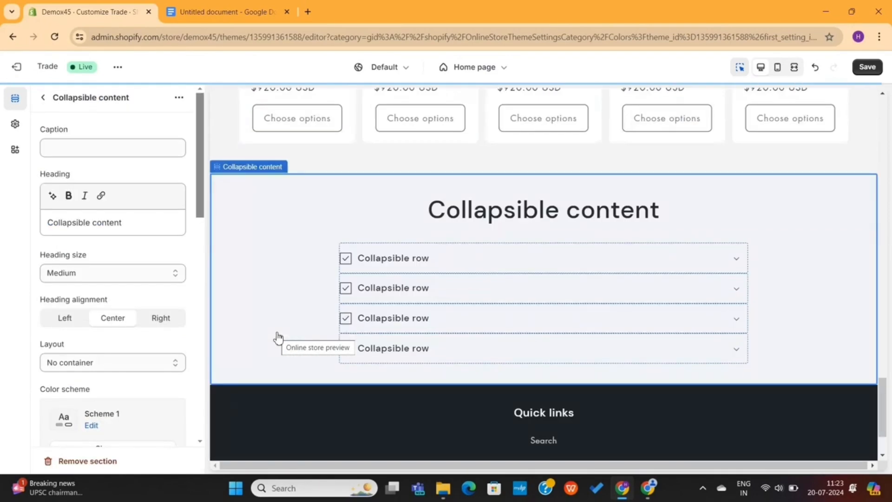
double_click(491, 221)
click(383, 222)
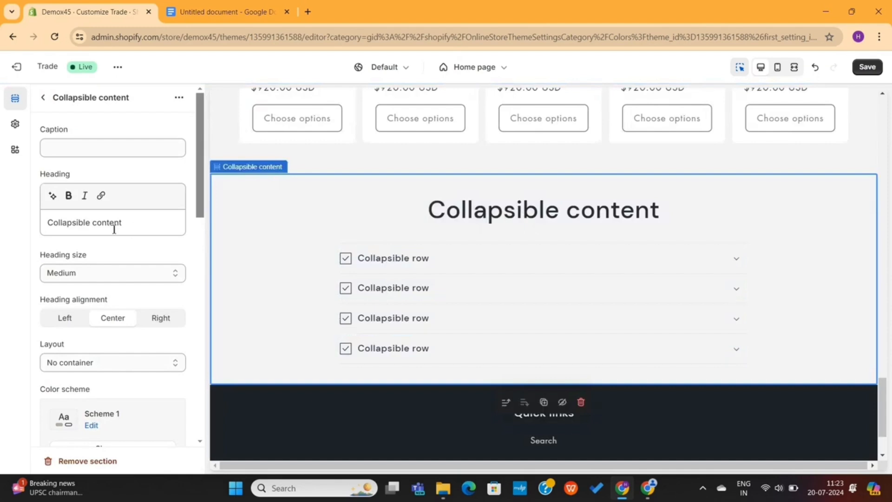
text(FAQs)
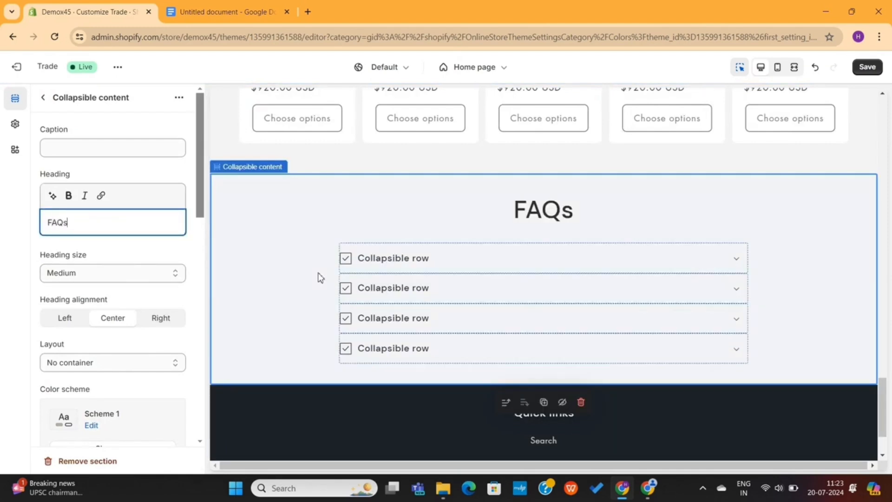
Rename the first collapsible row to a customer question and write its answer
click(389, 269)
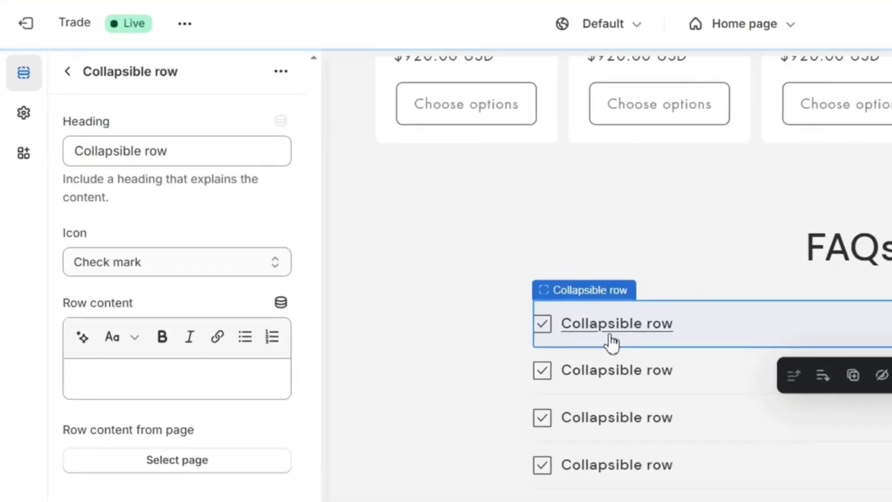
click(96, 147)
triple_click(152, 150)
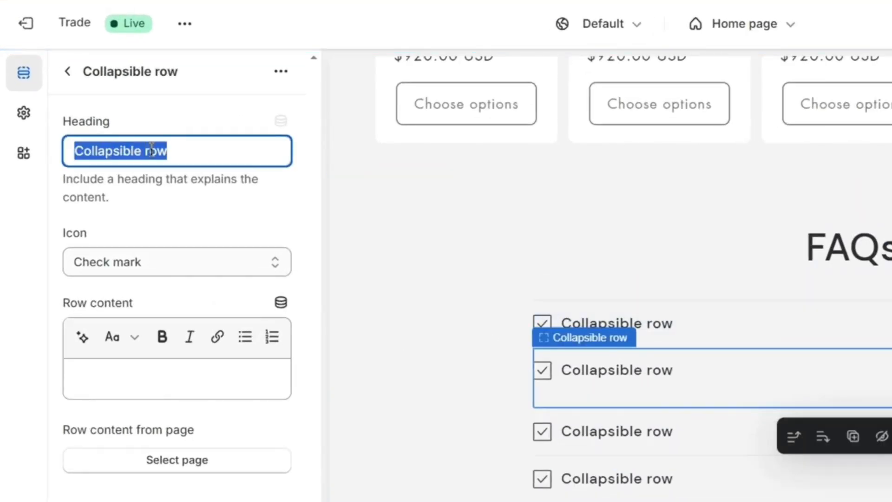
text(Questions)
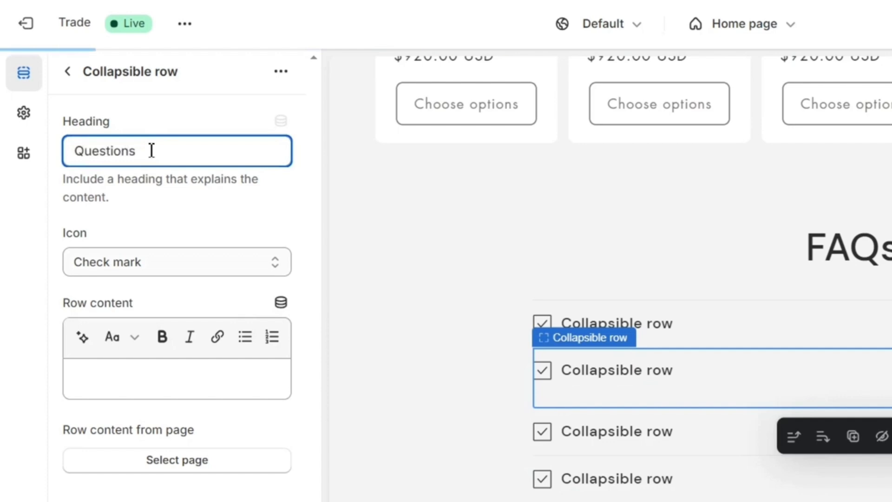
click(132, 379)
text(Answer)
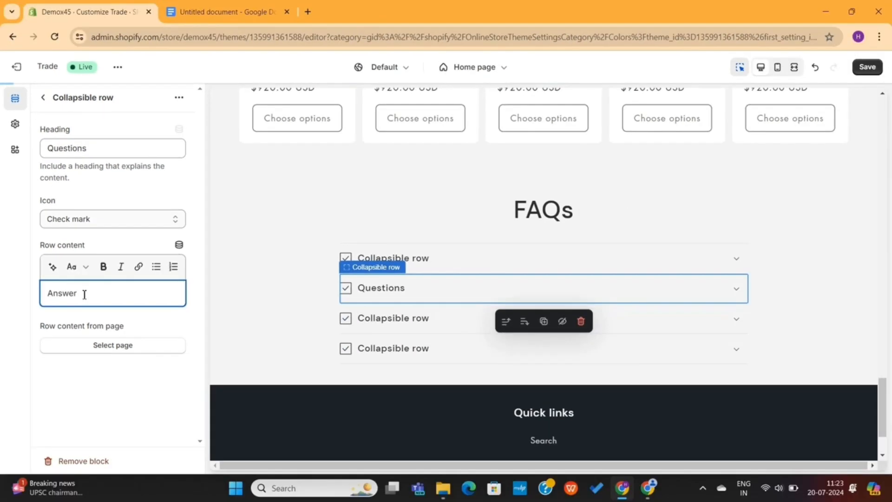
Set the FAQs section's colour scheme to Scheme 3 for a beige background
click(510, 221)
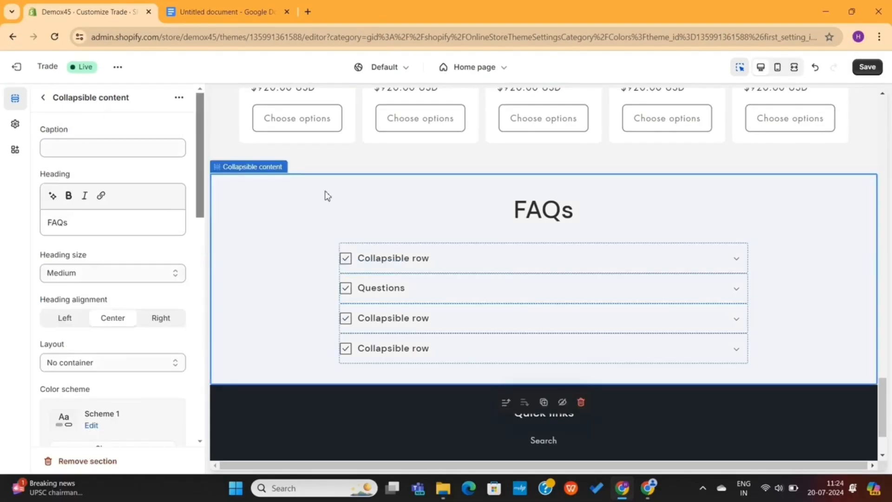
scroll(130, 293, down, 5)
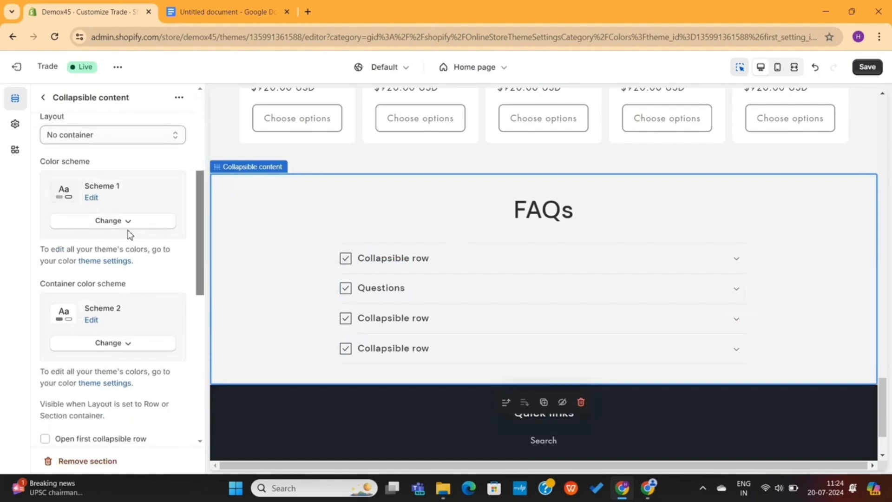
click(126, 222)
click(112, 314)
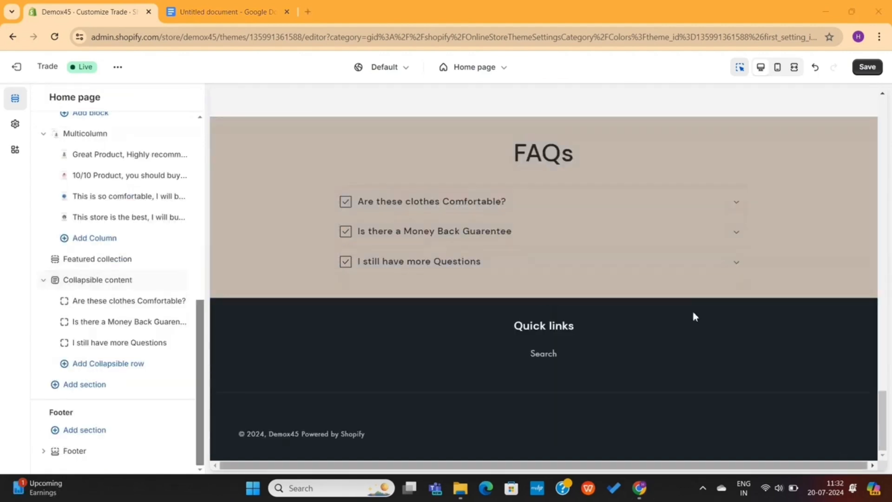
Check the FAQ rows, expanding Money Back Guarentee and I still have more Questions
click(537, 157)
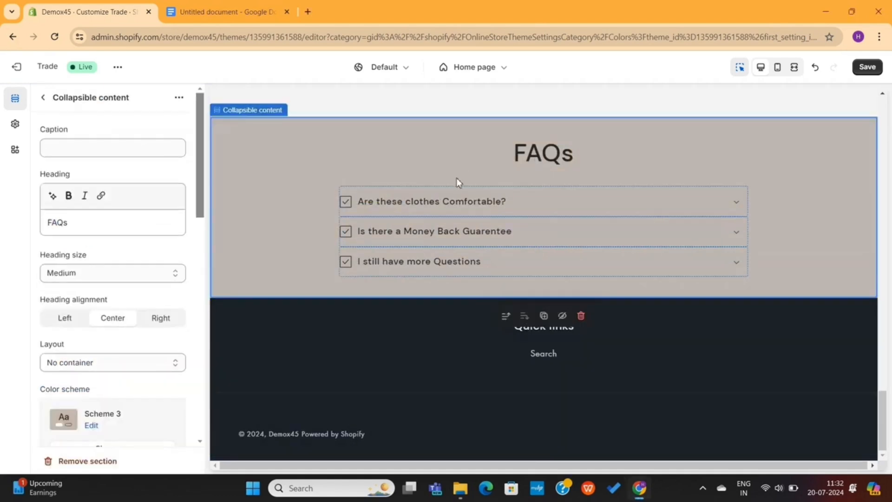
click(442, 194)
click(408, 244)
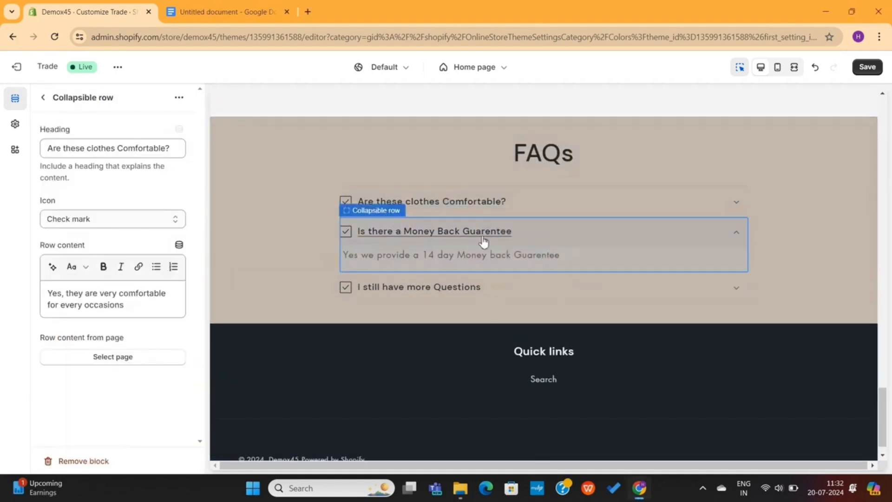
click(738, 291)
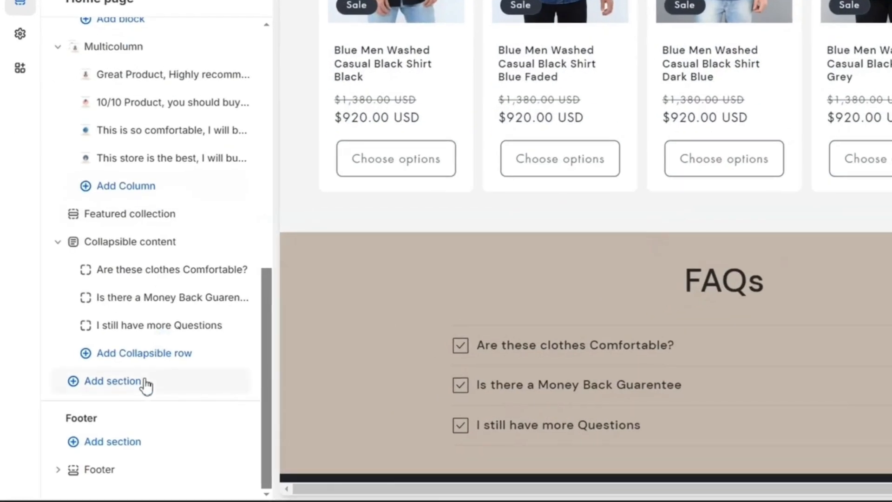
Add a Video section to the home page and delete its default heading
click(146, 384)
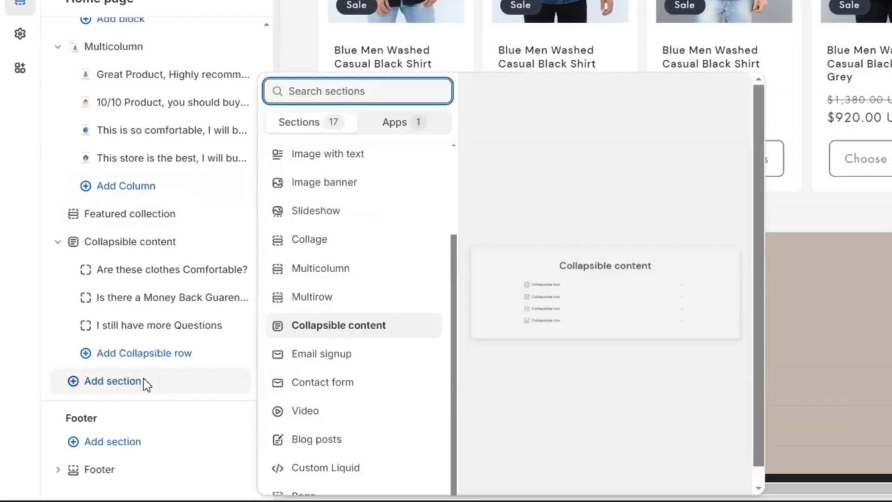
click(357, 411)
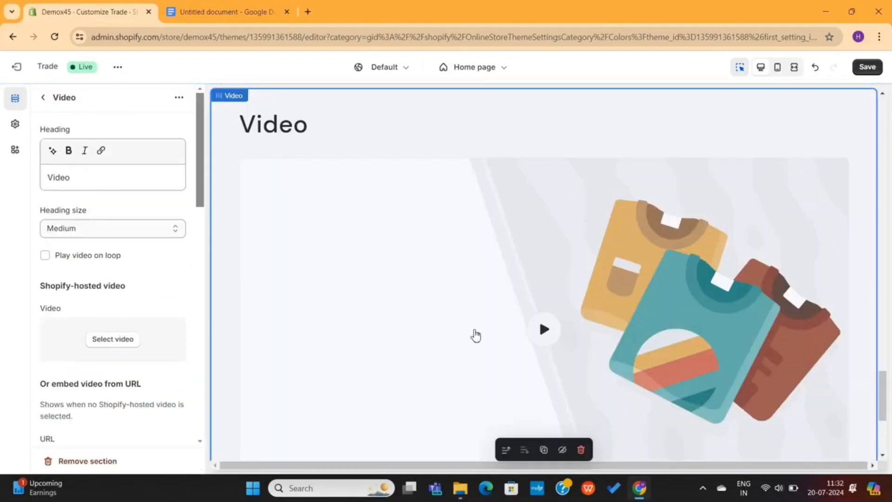
double_click(106, 177)
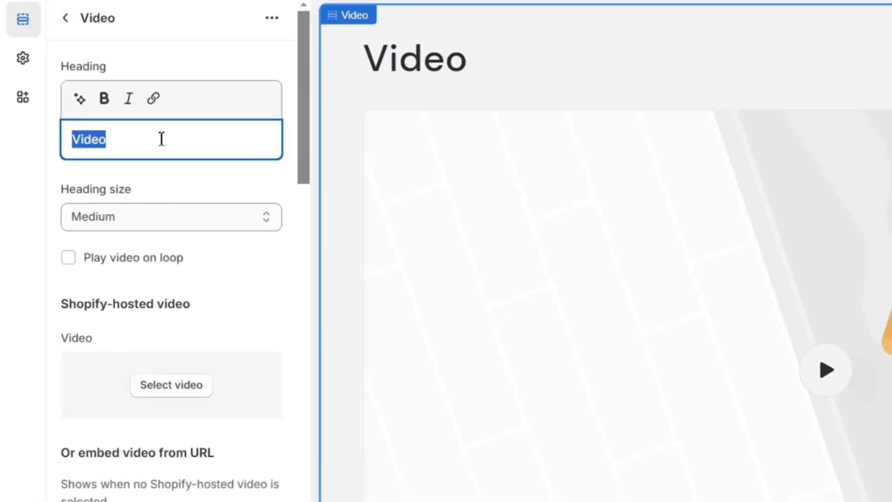
key(BackSpace)
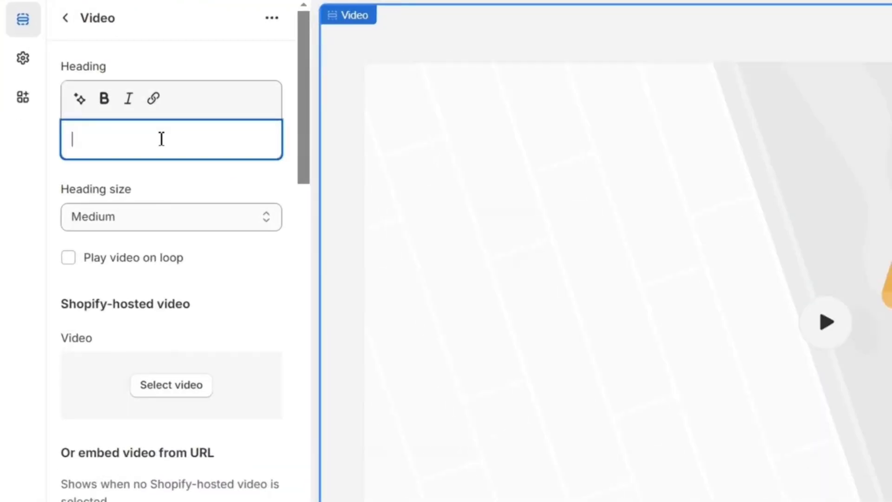
Replace the video section's YouTube URL with the Miami Lookbook video link
scroll(159, 295, down, 2)
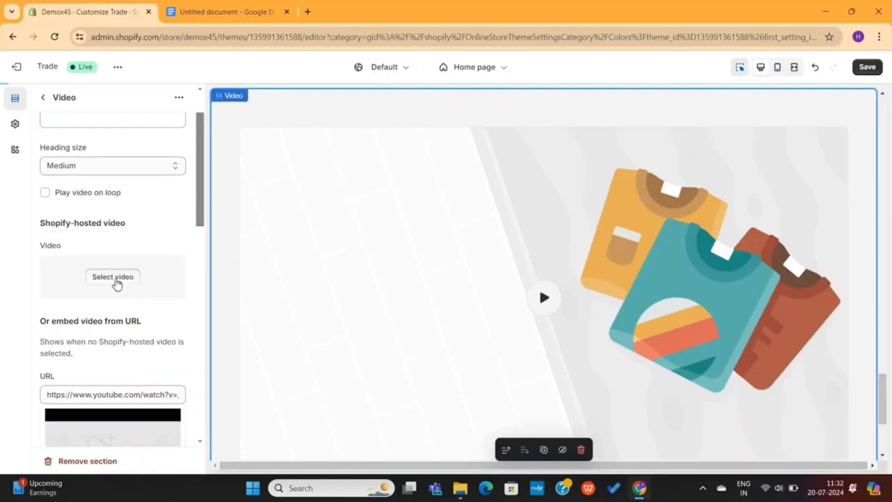
click(113, 277)
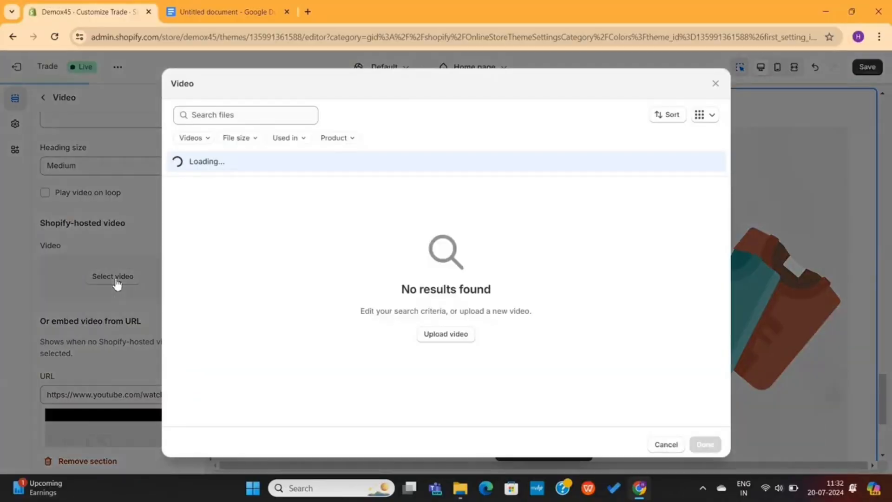
click(715, 85)
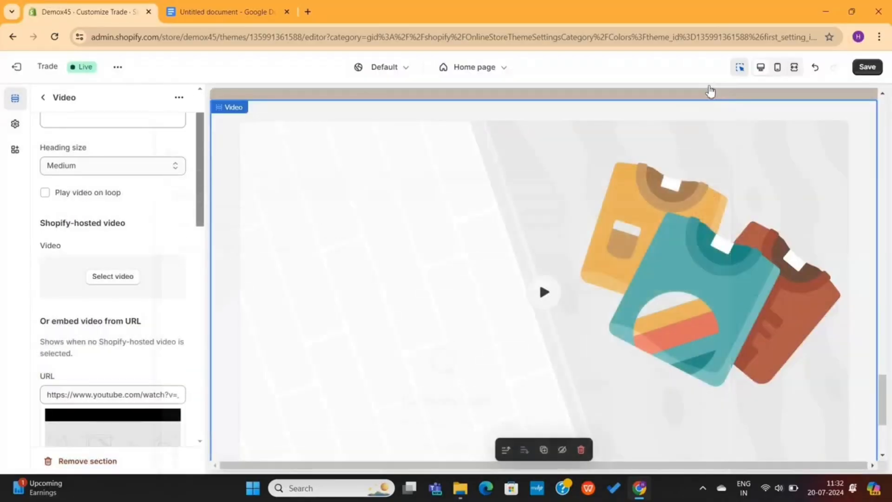
scroll(105, 339, down, 2)
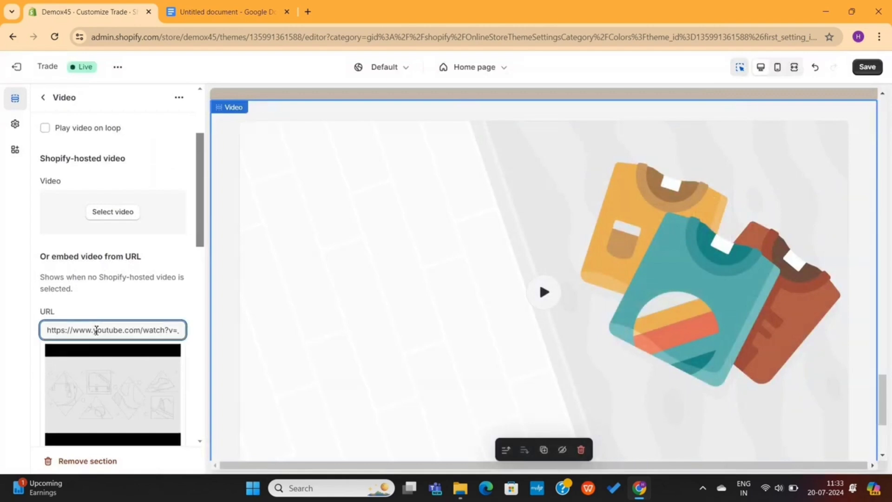
triple_click(95, 329)
key(ctrl+v)
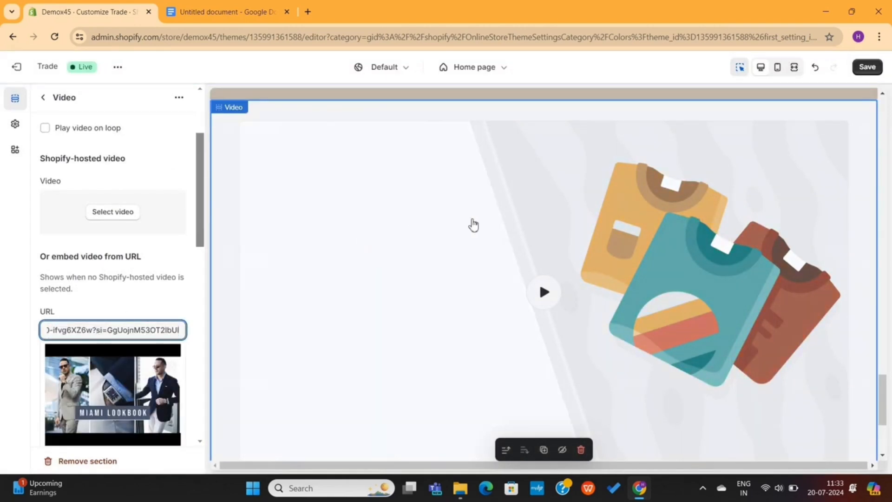
Set the new collection image as the video cover and play the embedded video
scroll(471, 268, down, 1)
scroll(116, 314, down, 5)
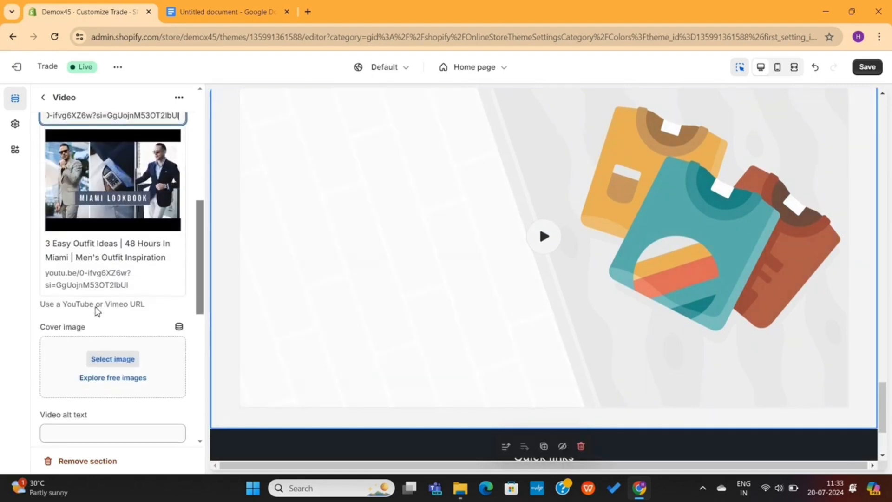
click(113, 316)
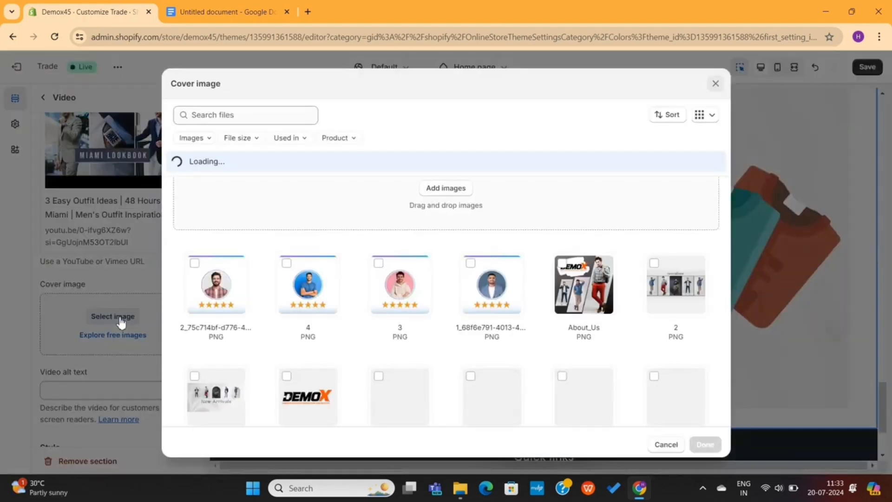
scroll(534, 295, down, 2)
scroll(458, 323, down, 2)
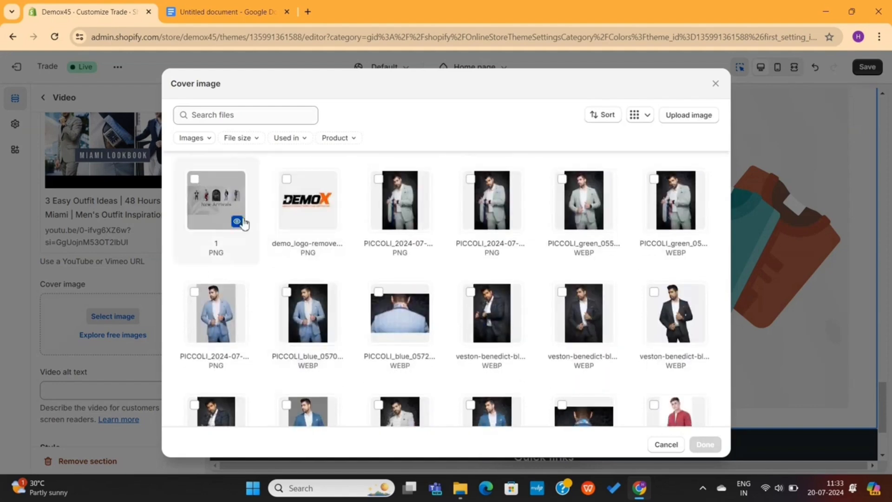
scroll(491, 204, up, 4)
scroll(659, 253, down, 2)
scroll(633, 260, down, 1)
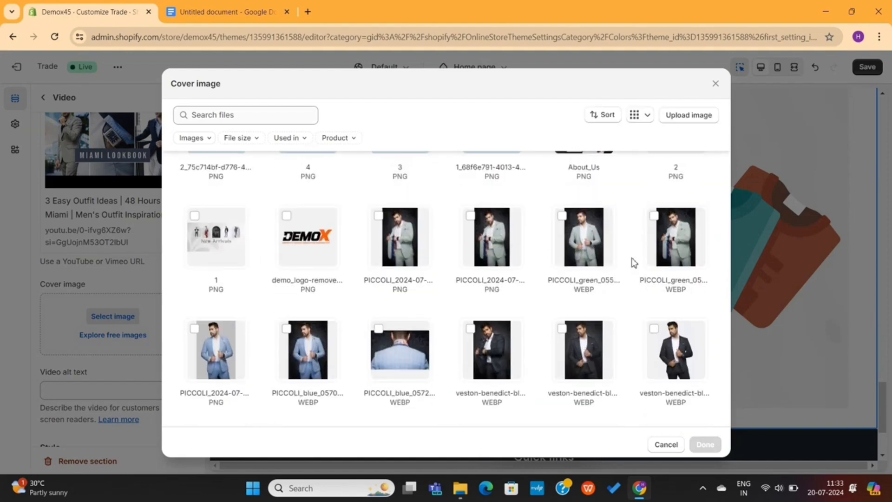
scroll(668, 232, up, 2)
scroll(583, 299, down, 8)
scroll(586, 300, up, 8)
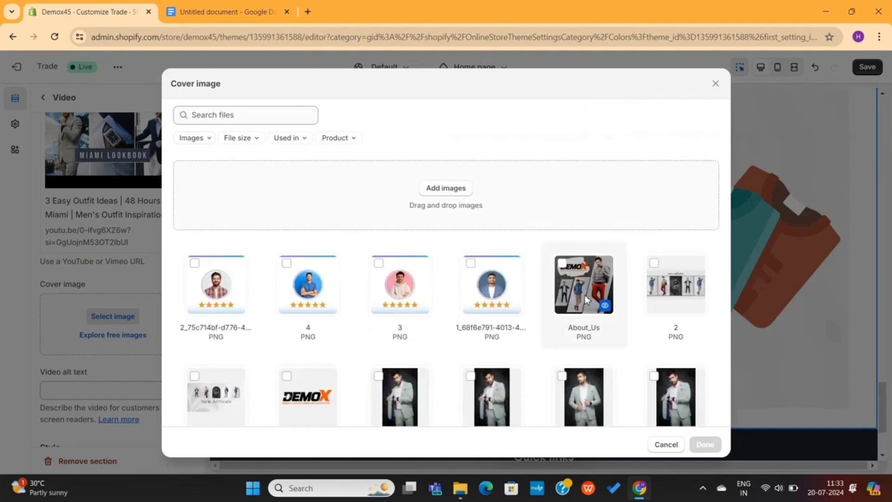
click(676, 284)
click(704, 444)
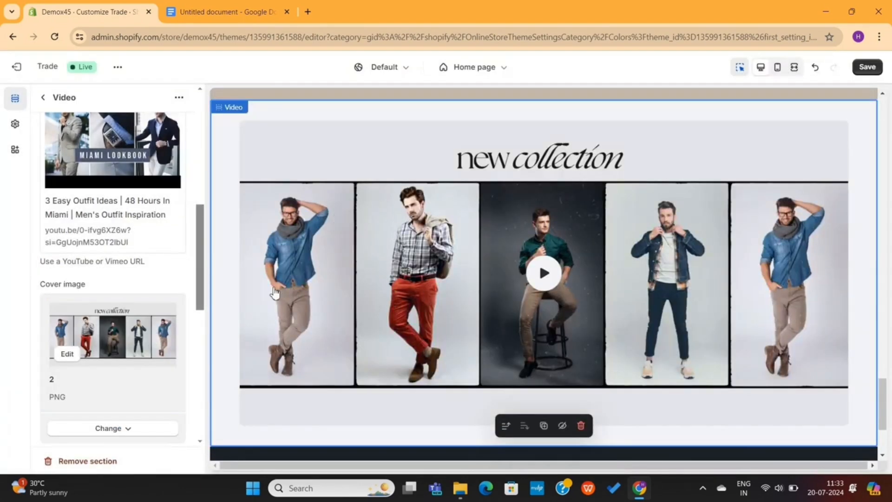
click(542, 275)
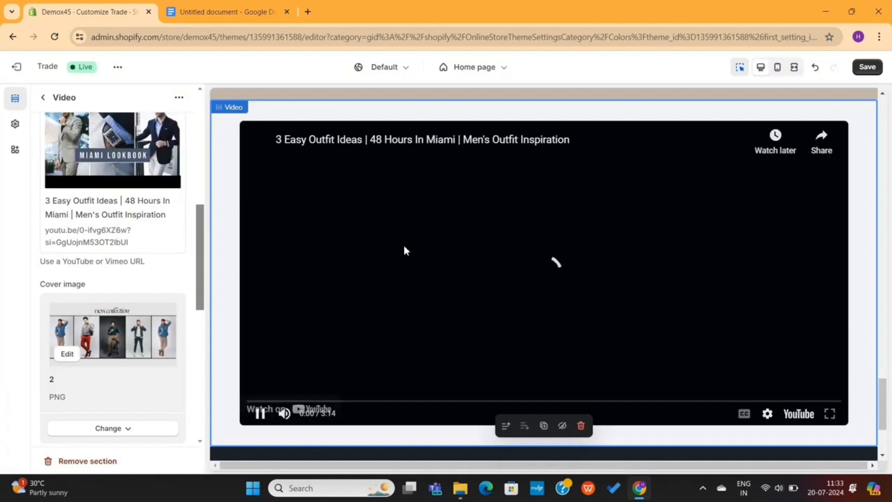
Shrink the video section's padding to 0 px and drag it above the About Us section
scroll(102, 372, down, 6)
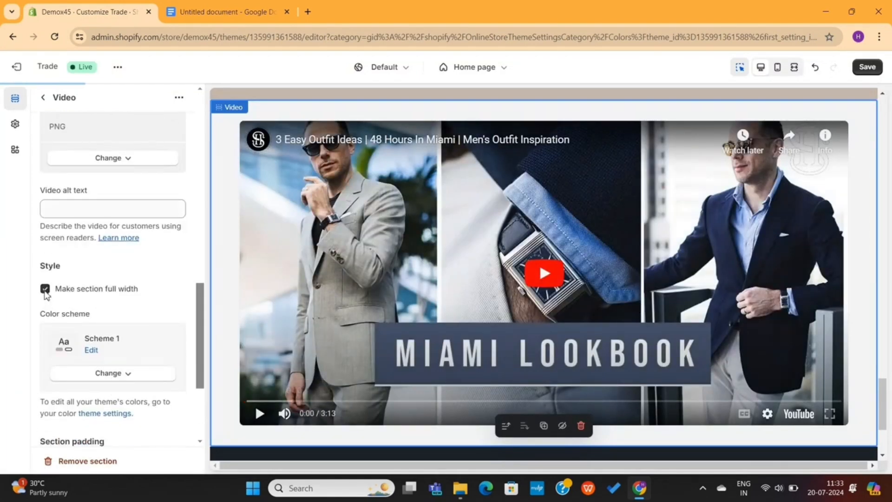
scroll(445, 229, down, 5)
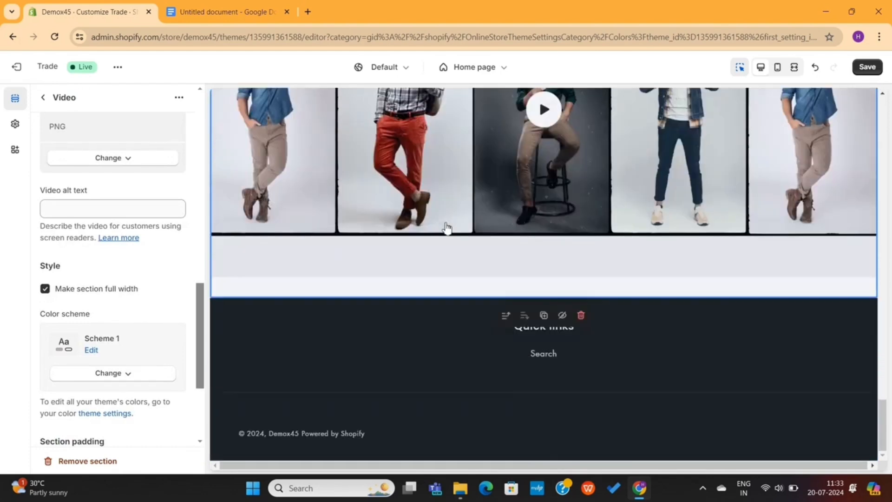
scroll(111, 277, down, 4)
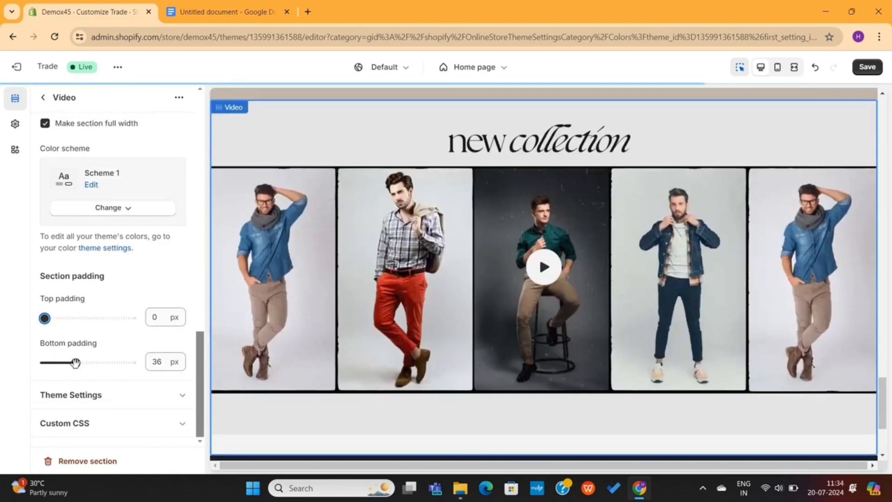
drag(56, 361, 4, 374)
click(43, 97)
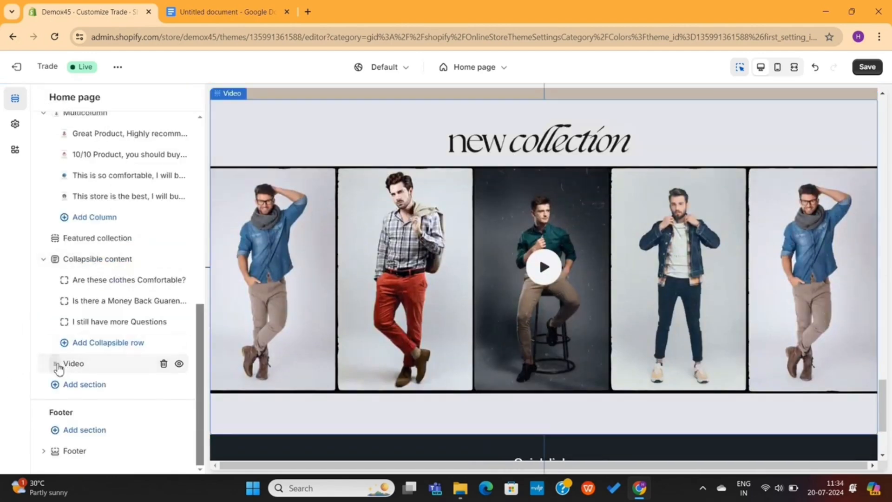
drag(56, 364, 40, 231)
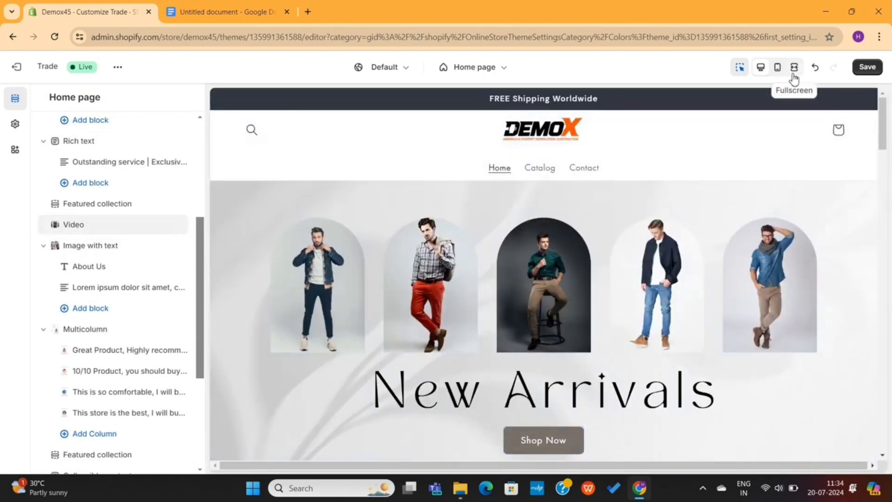
Review every section of the home page in the full-screen store preview
click(793, 68)
scroll(580, 274, down, 2)
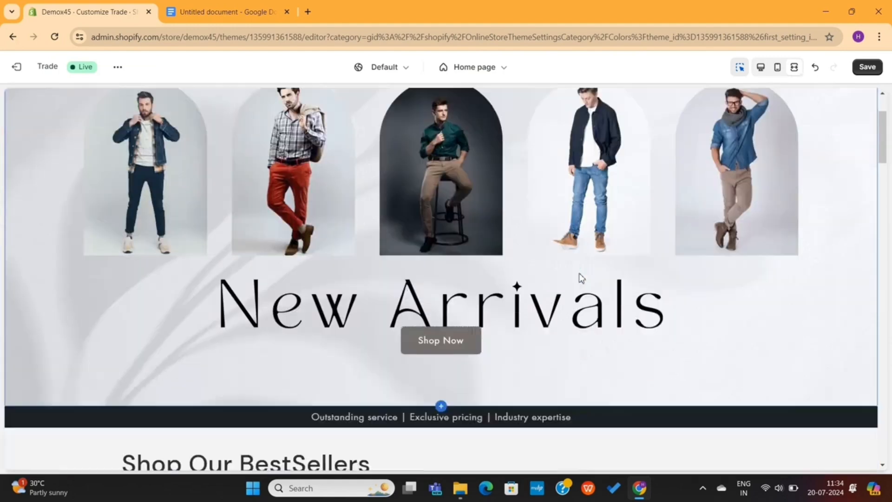
scroll(579, 274, up, 3)
scroll(579, 277, down, 3)
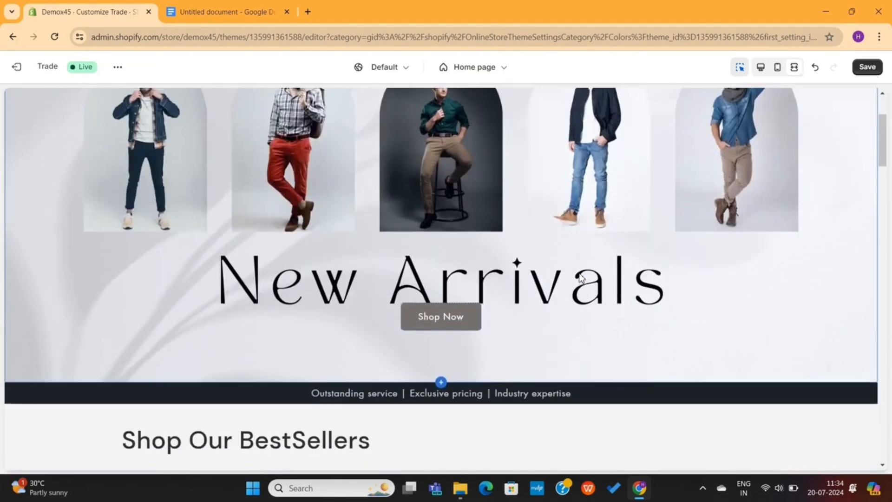
scroll(579, 277, up, 3)
scroll(579, 277, down, 3)
scroll(579, 277, down, 5)
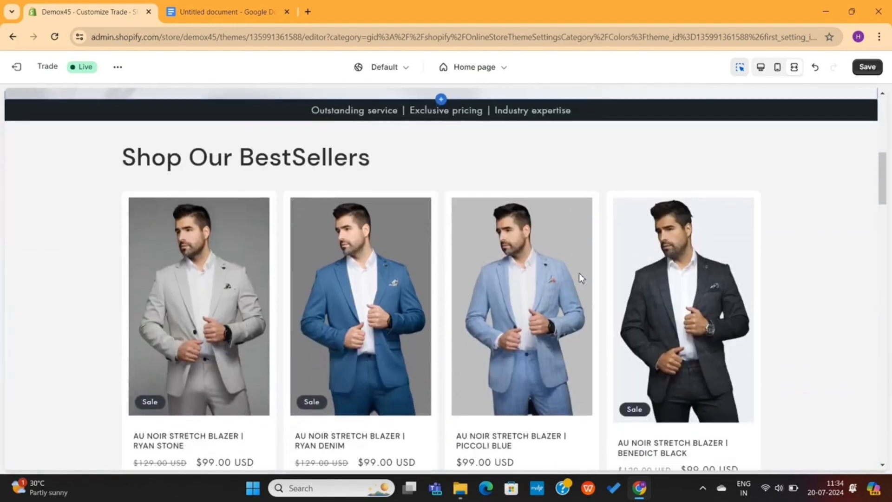
scroll(557, 363, down, 8)
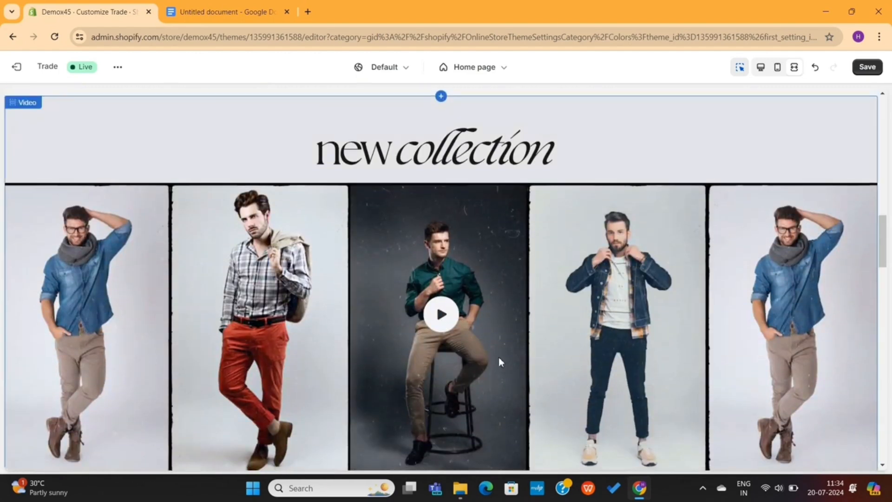
scroll(498, 357, down, 6)
scroll(499, 360, down, 1)
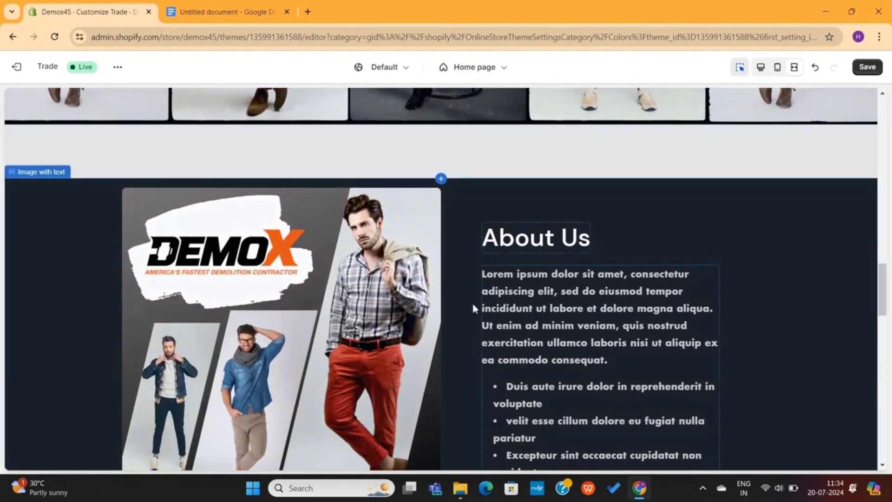
scroll(472, 308, down, 6)
scroll(473, 308, down, 6)
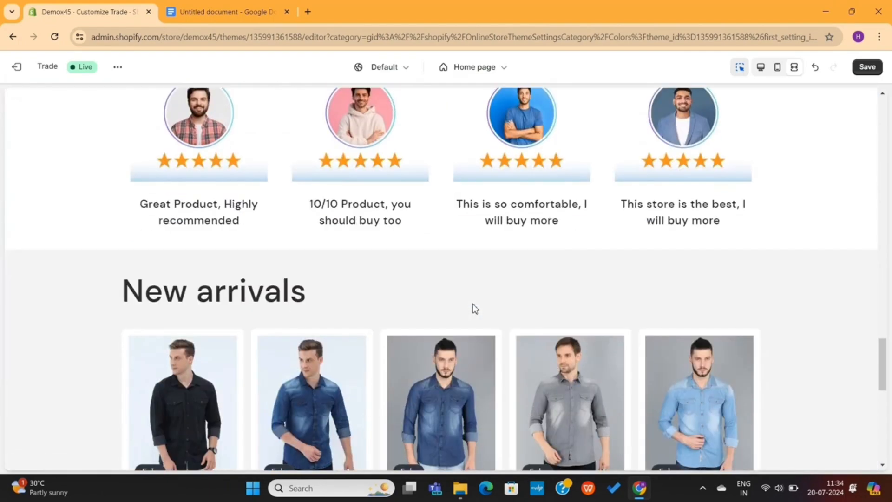
scroll(473, 308, down, 6)
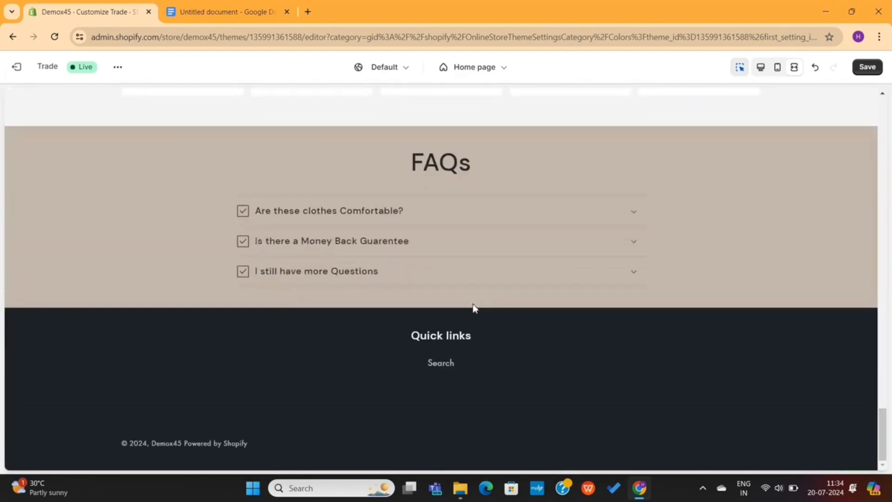
scroll(474, 308, up, 10)
scroll(474, 307, up, 8)
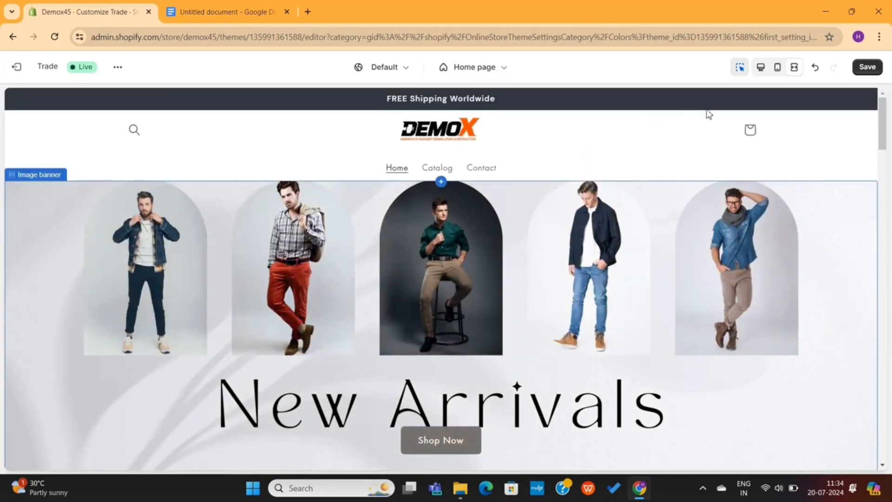
Restore the section list beside the preview and save the home page changes
click(767, 68)
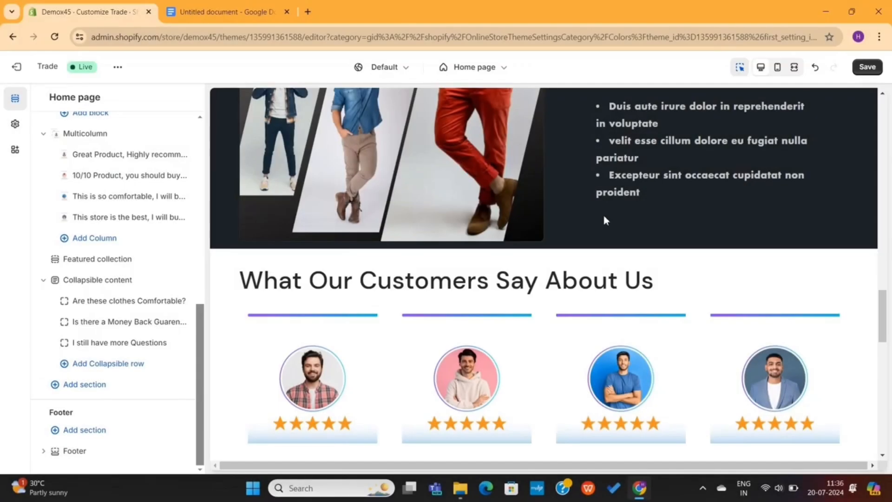
scroll(603, 213, up, 10)
scroll(603, 221, up, 15)
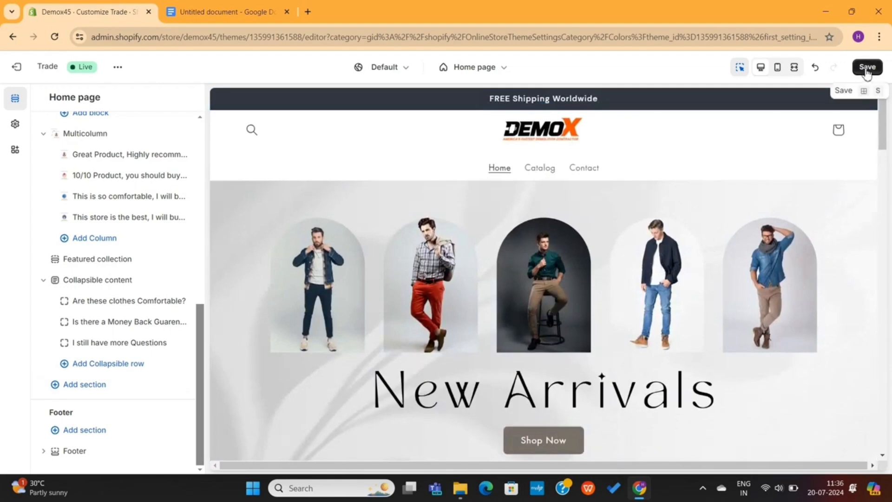
click(867, 68)
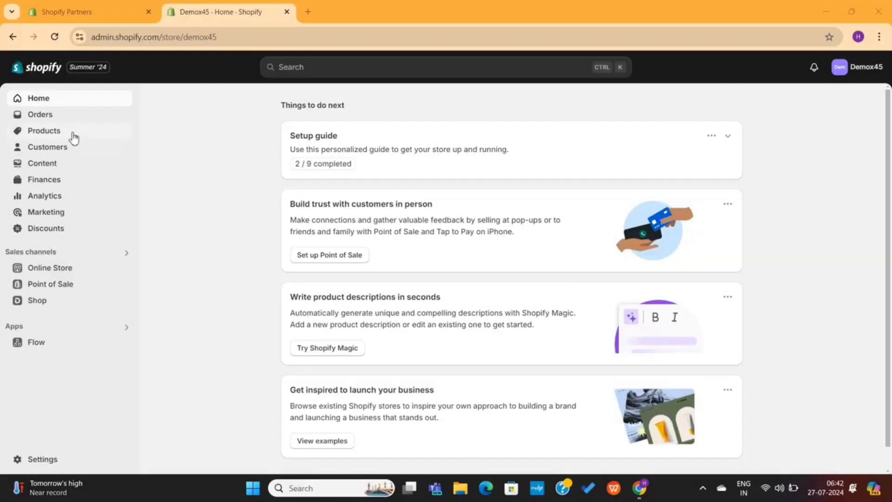
Open the AU NOIR STRETCH BLAZER | BENEDICT BLACK product from the Products list
click(63, 136)
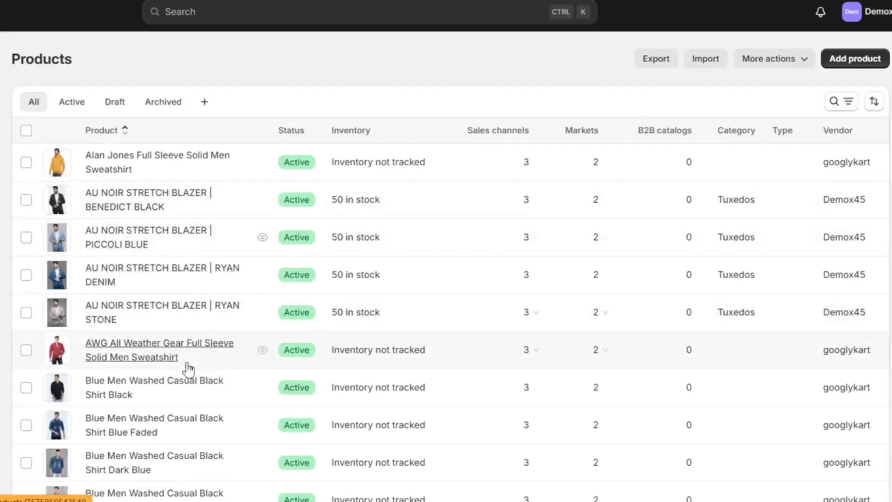
scroll(297, 359, down, 2)
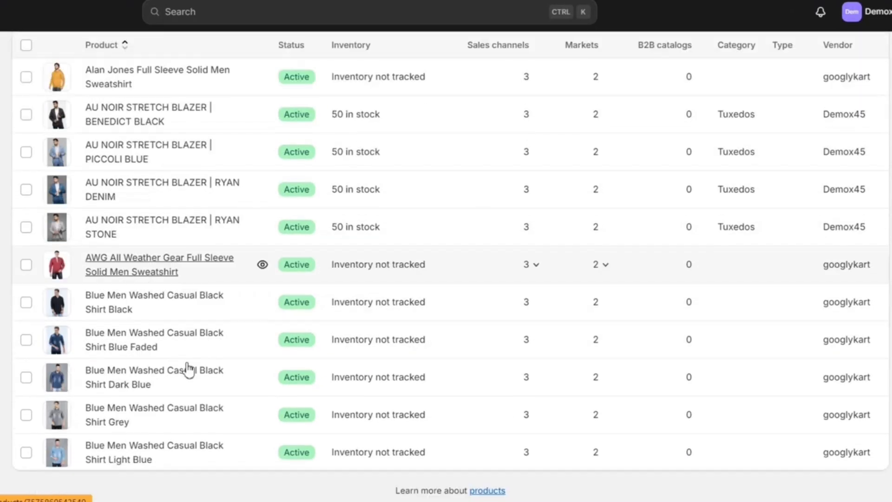
scroll(189, 369, up, 2)
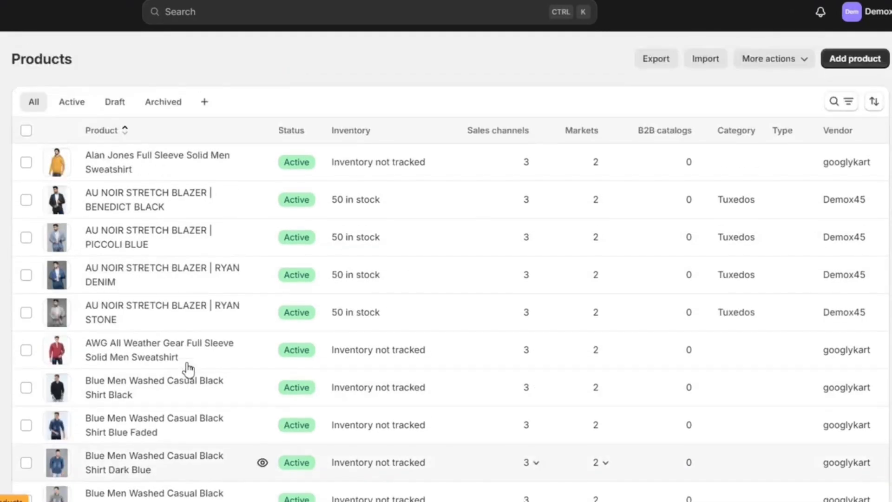
click(154, 206)
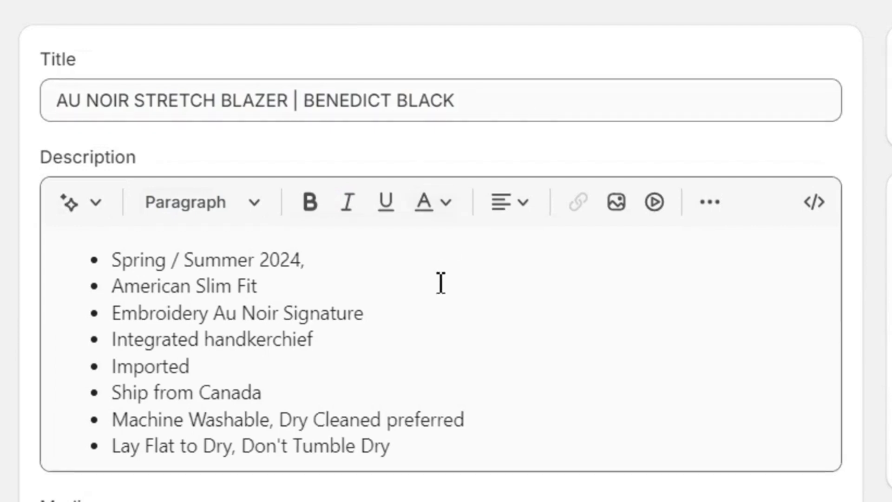
Set the blazer's Fabric metafield to Denim and Care instructions to Dry clean only
scroll(561, 353, down, 5)
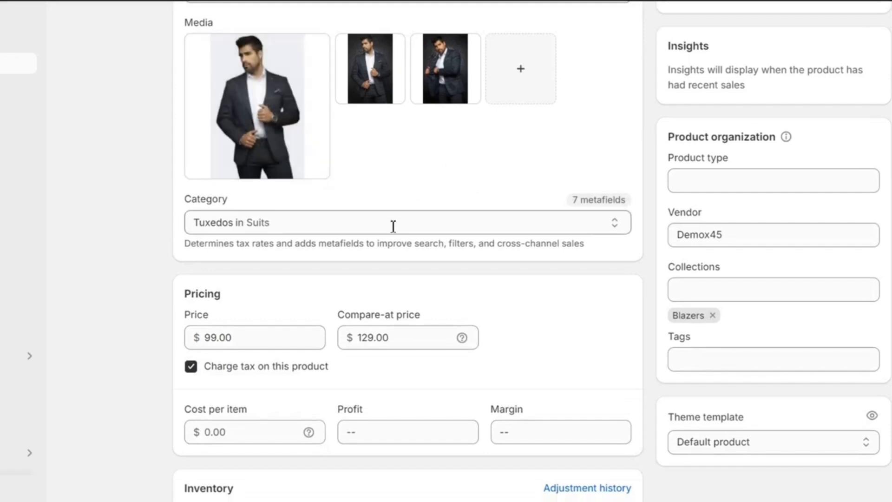
scroll(518, 308, down, 2)
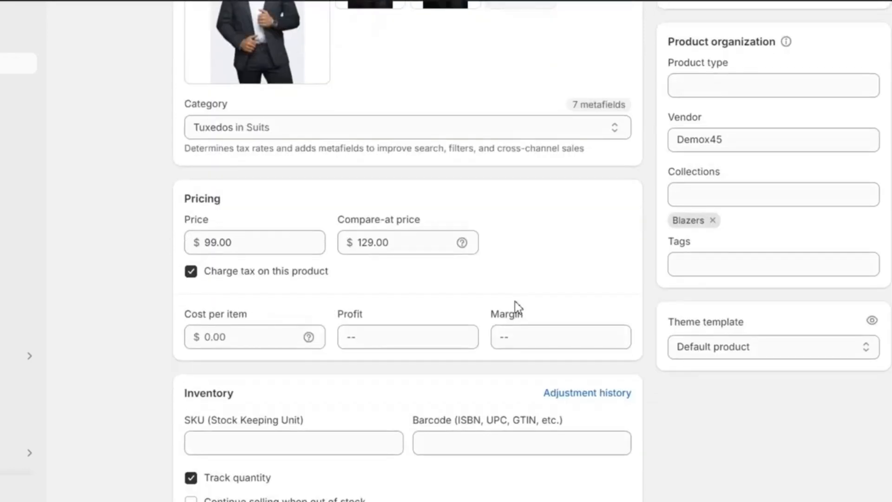
scroll(385, 284, down, 4)
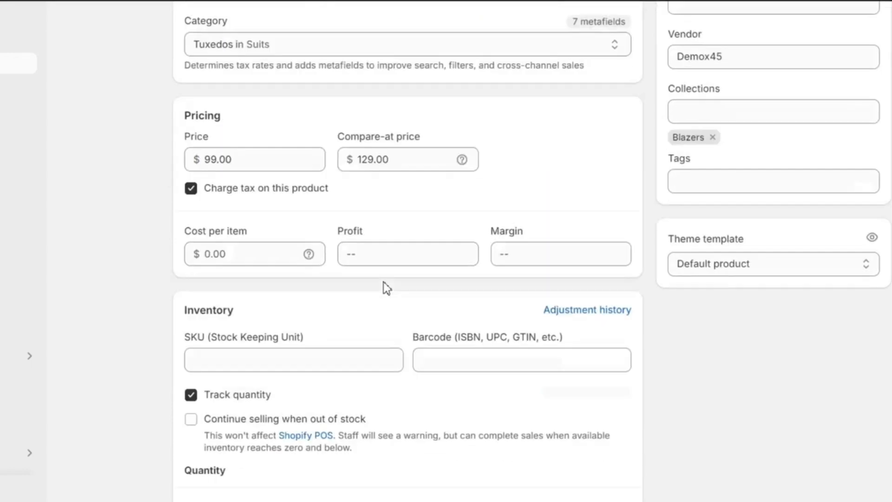
scroll(386, 288, down, 9)
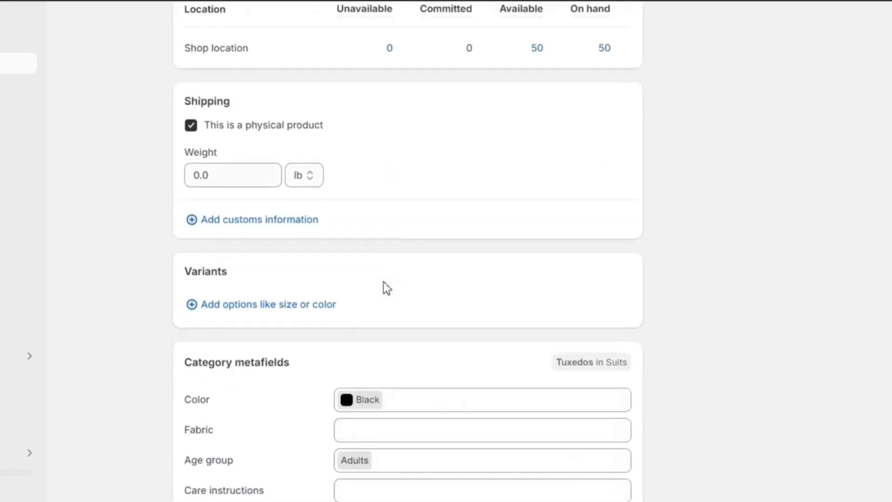
scroll(303, 161, up, 2)
click(372, 209)
click(354, 245)
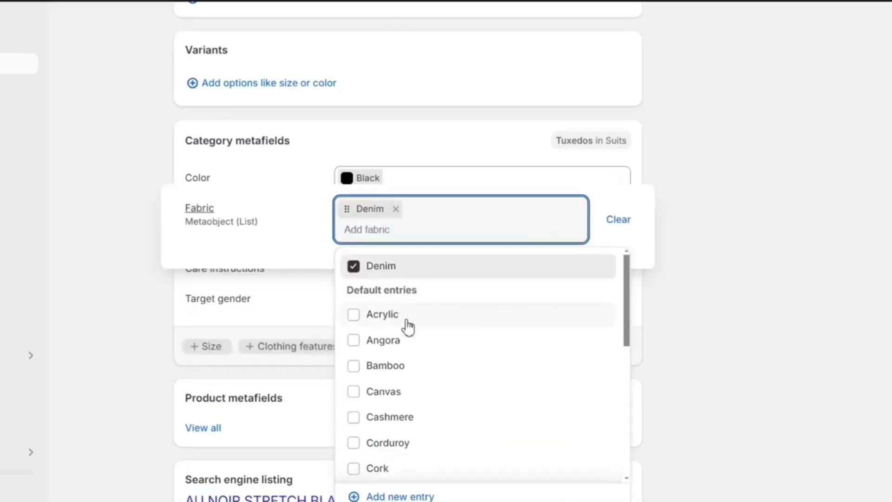
click(682, 369)
click(461, 278)
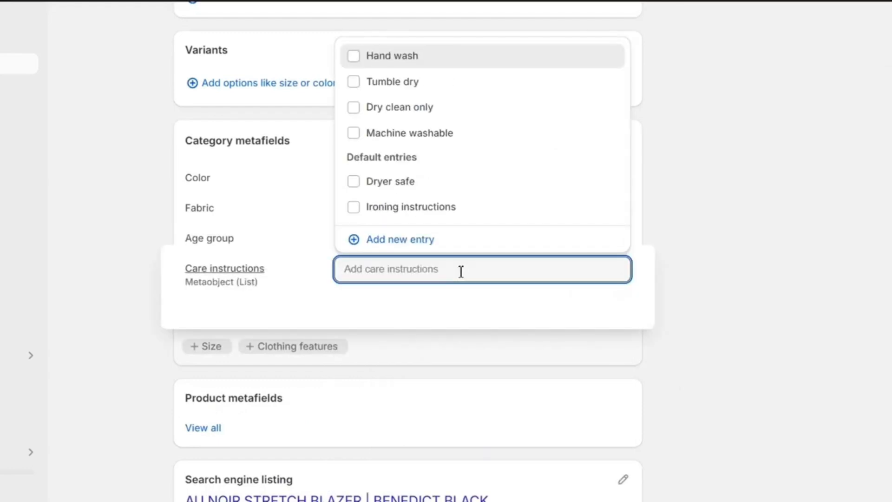
click(356, 109)
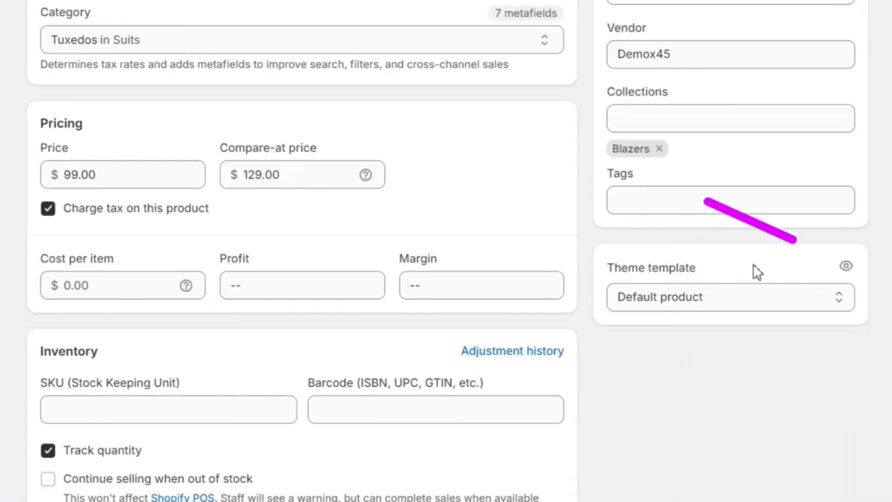
Preview the blazer in its Default product template, shown full width in the theme editor
click(846, 266)
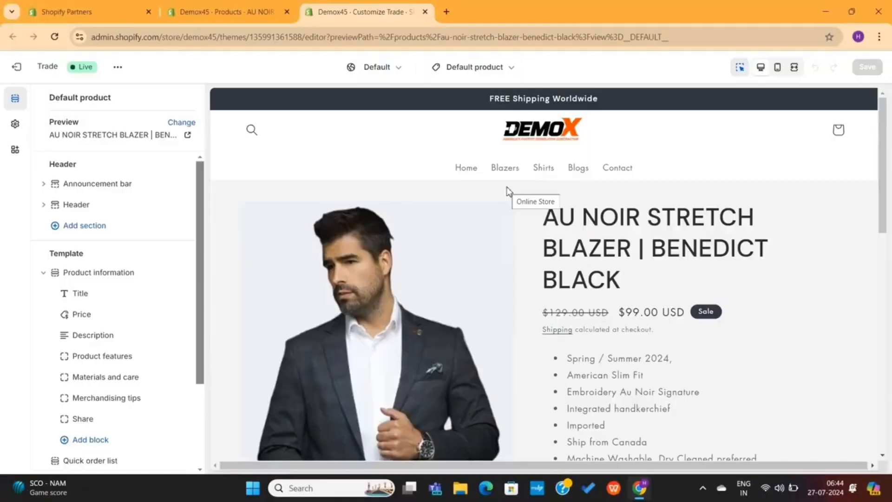
scroll(548, 325, down, 10)
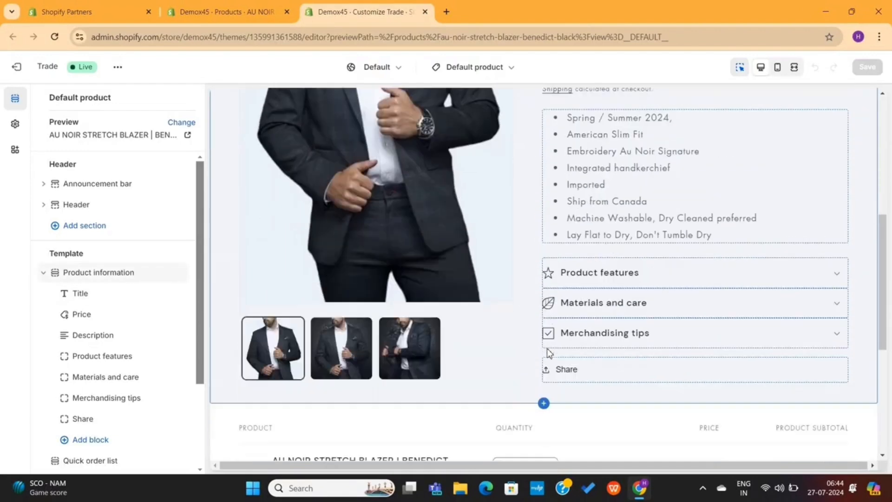
scroll(547, 349, up, 10)
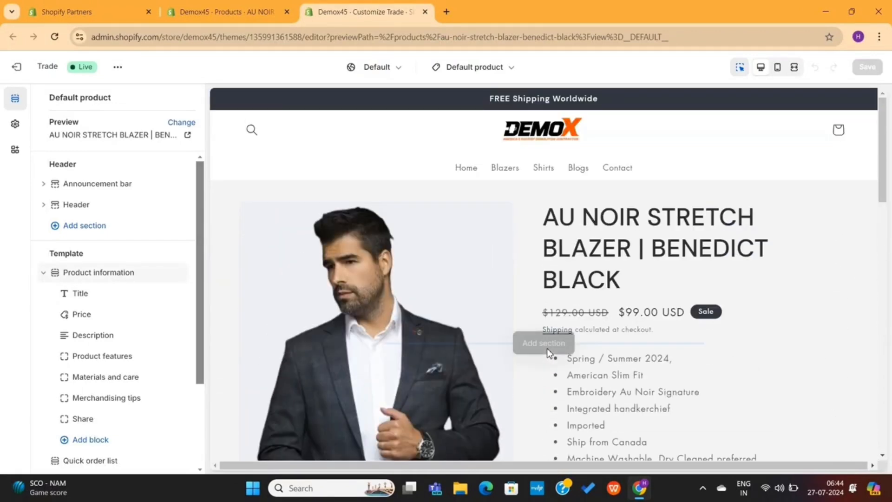
scroll(649, 284, down, 10)
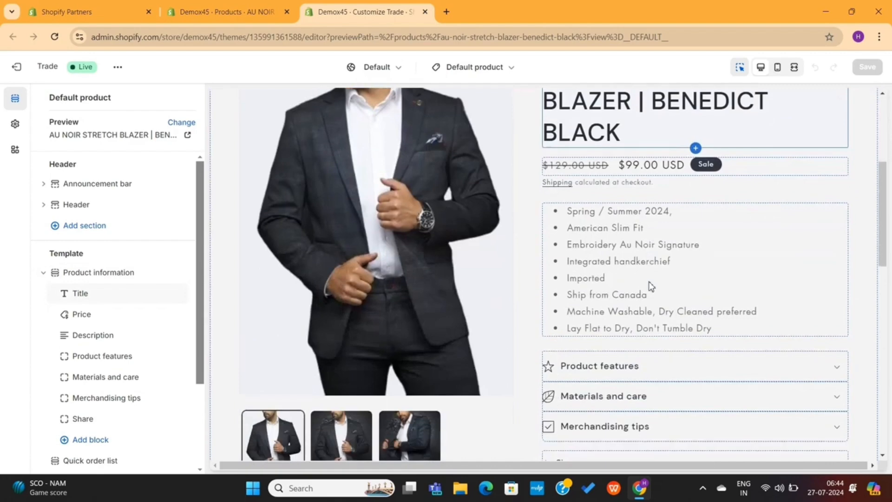
scroll(648, 285, up, 10)
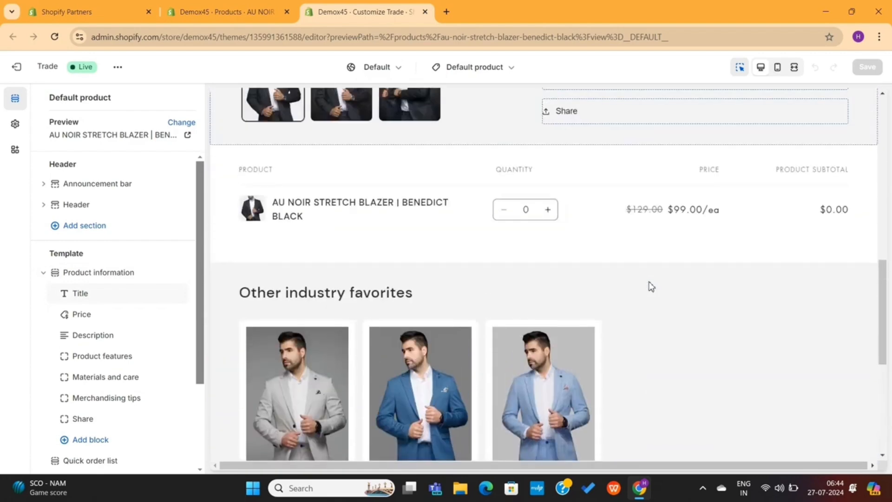
scroll(650, 286, up, 2)
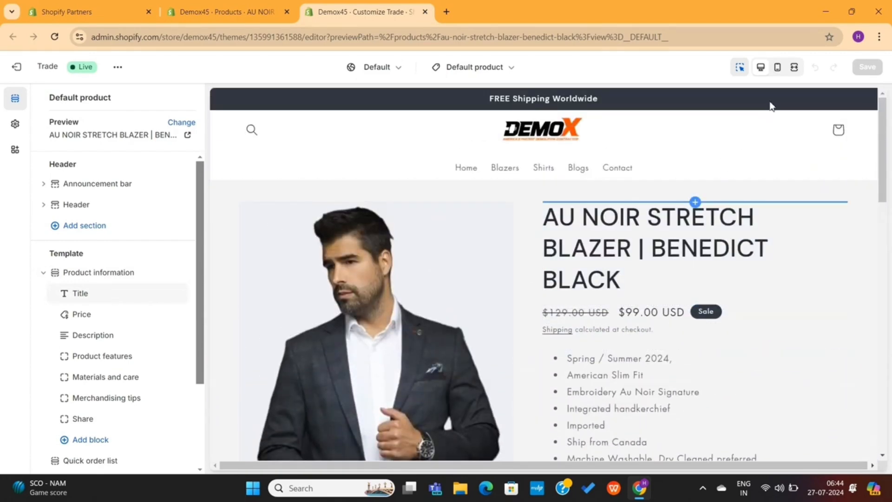
click(795, 69)
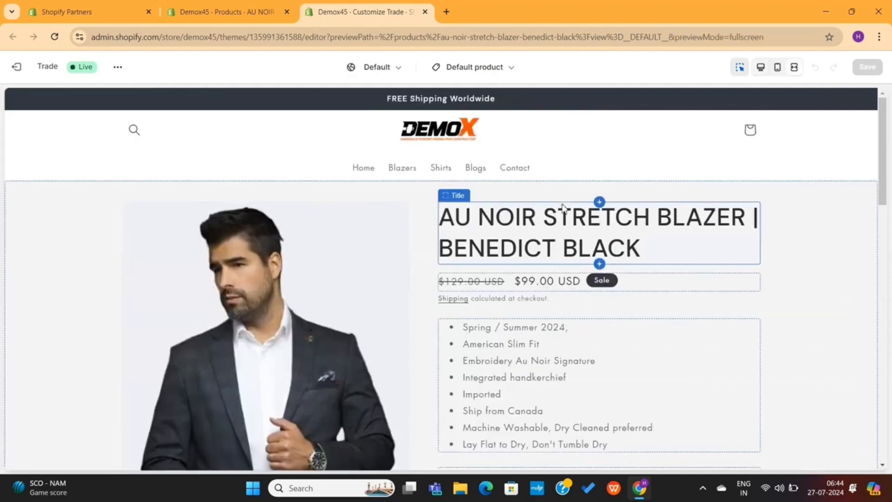
scroll(563, 208, down, 2)
scroll(563, 208, down, 12)
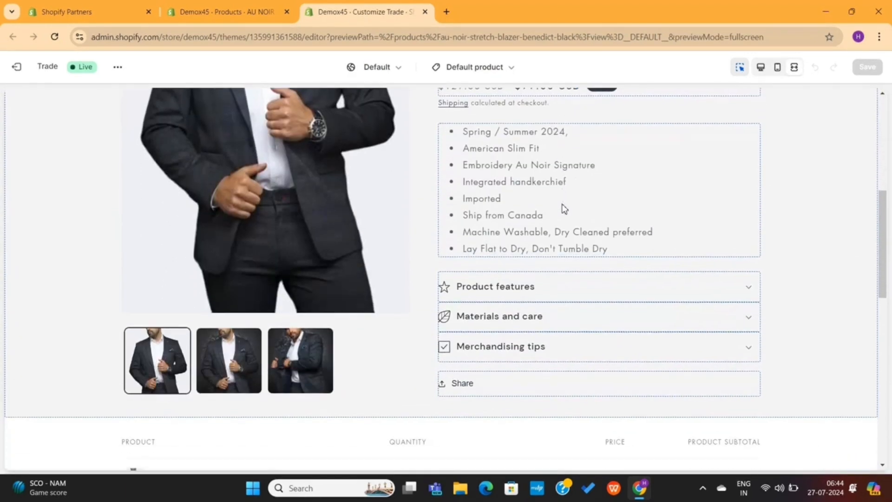
scroll(563, 208, up, 12)
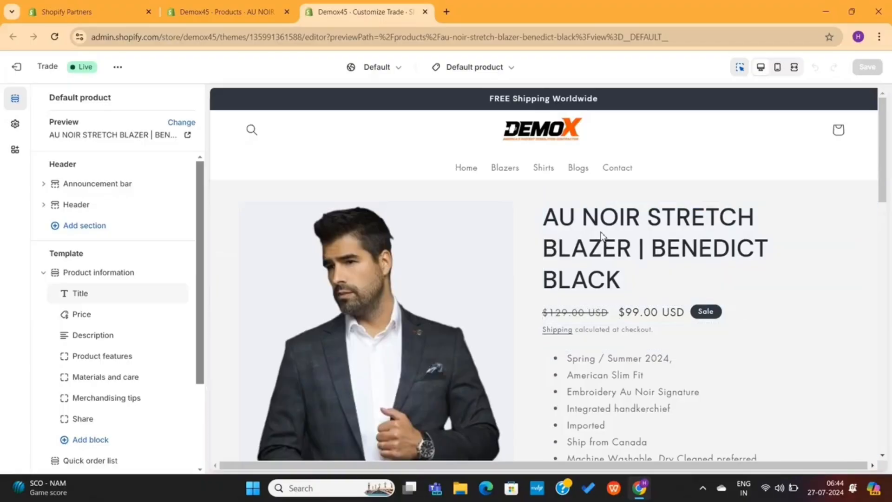
Inspect the Title, Price, Description, Product features, Materials and care, and Merchandising tips blocks
click(601, 235)
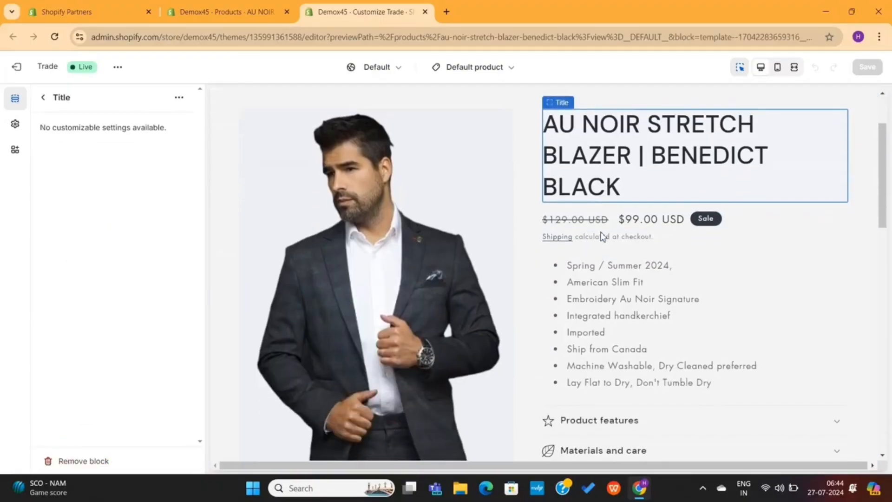
click(649, 226)
click(643, 282)
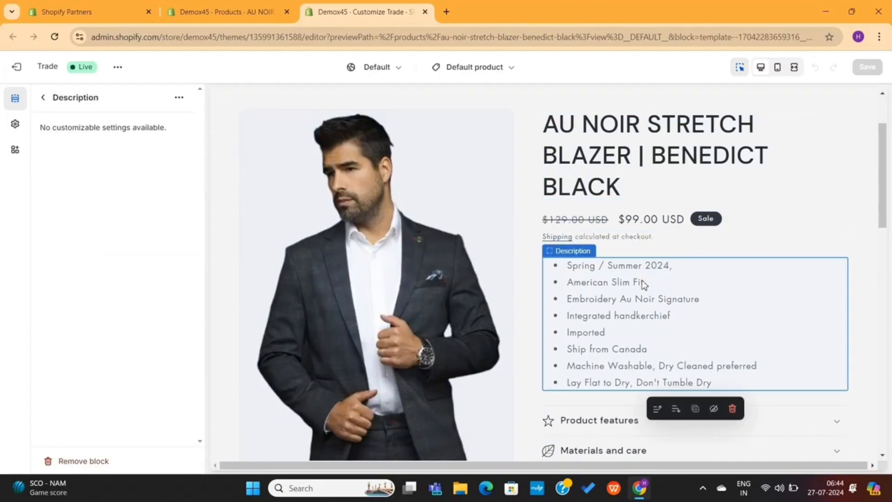
scroll(643, 283, down, 1)
click(629, 368)
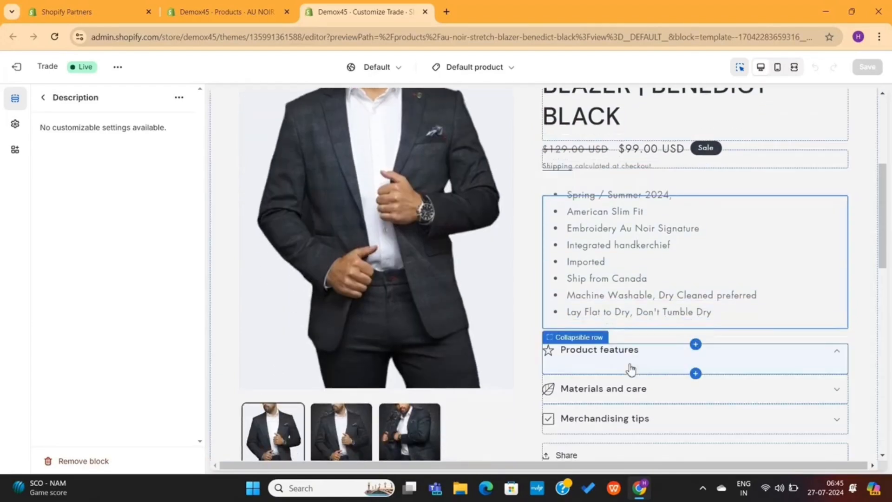
click(629, 390)
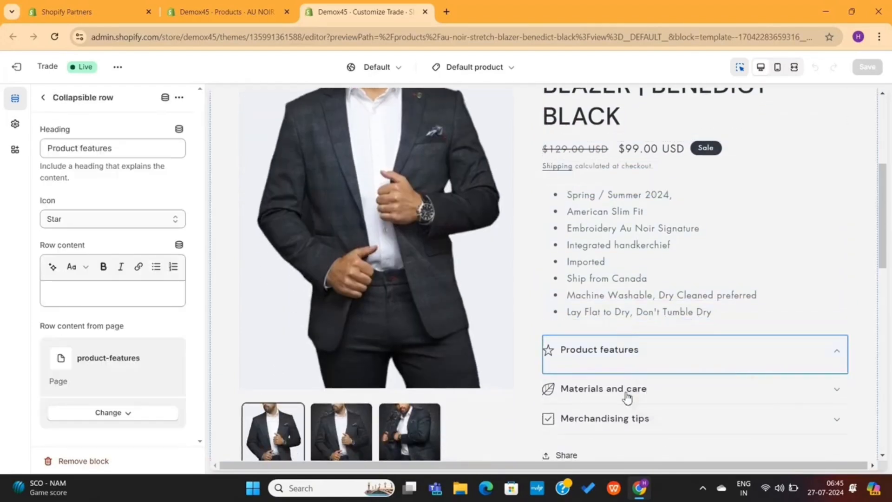
click(623, 424)
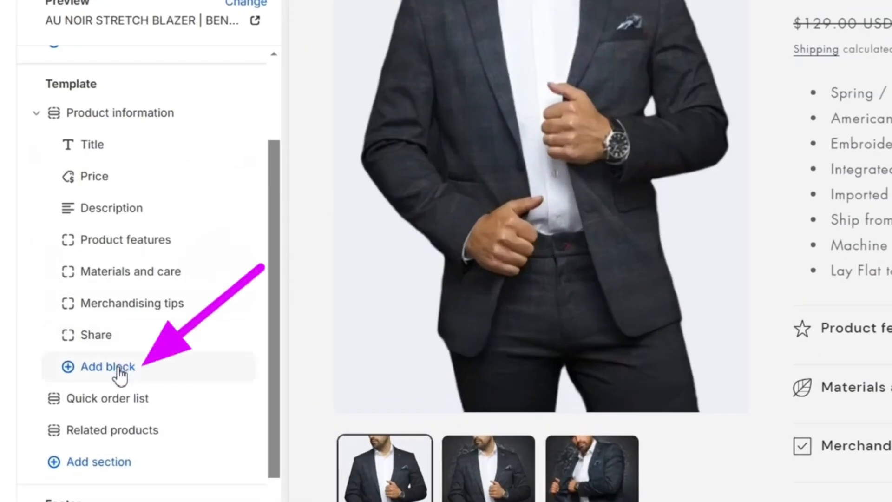
Add a Buy buttons block to the product section and place it directly below Description
click(119, 368)
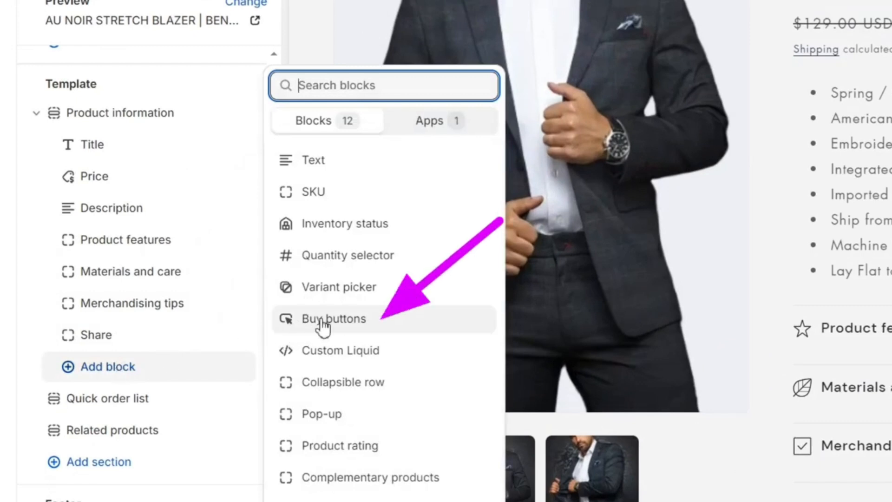
click(322, 320)
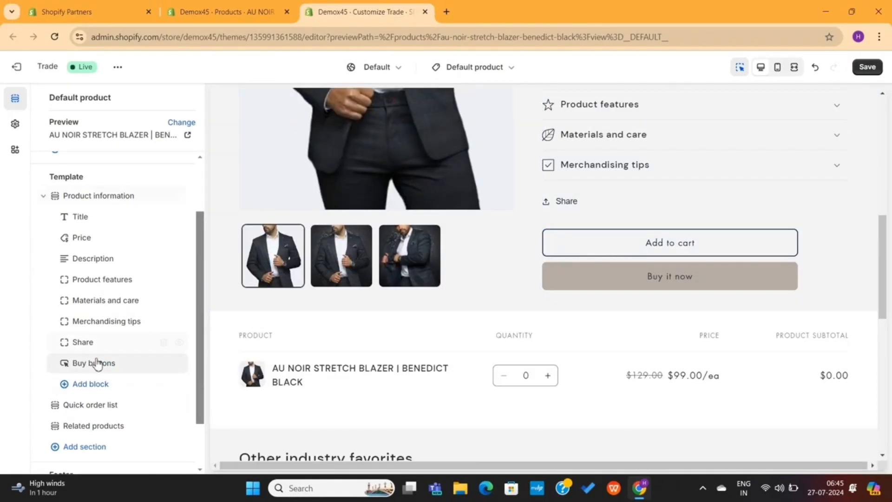
drag(68, 362, 67, 281)
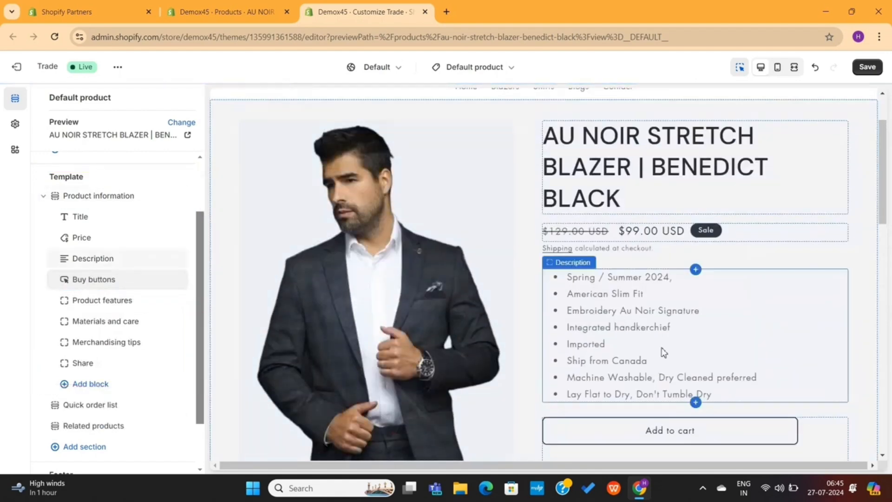
Add a Quantity selector block and move it between Price and Description
scroll(677, 343, down, 3)
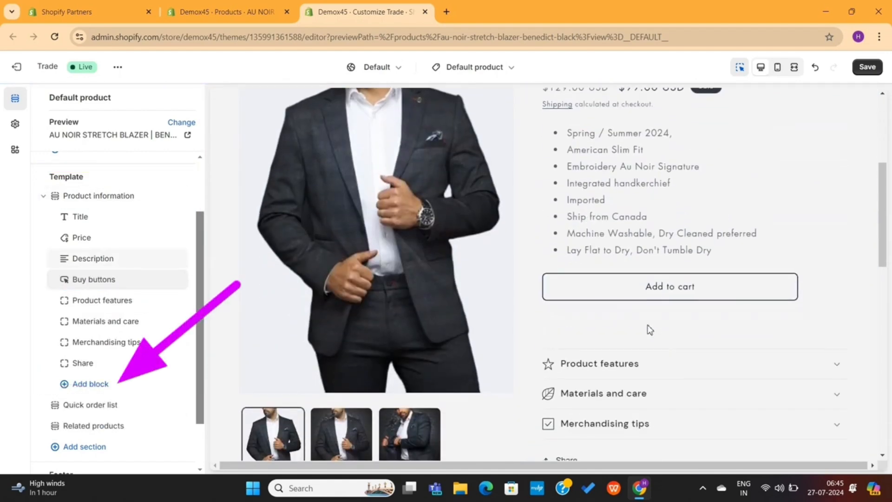
click(74, 384)
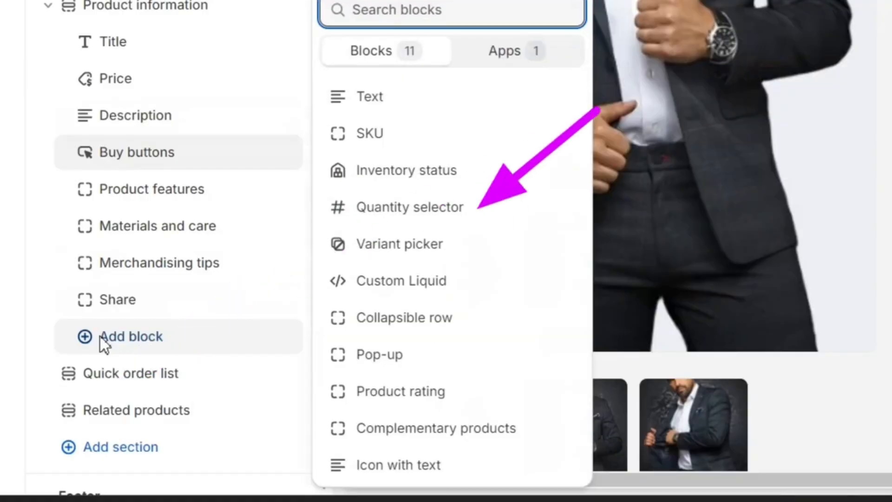
click(437, 207)
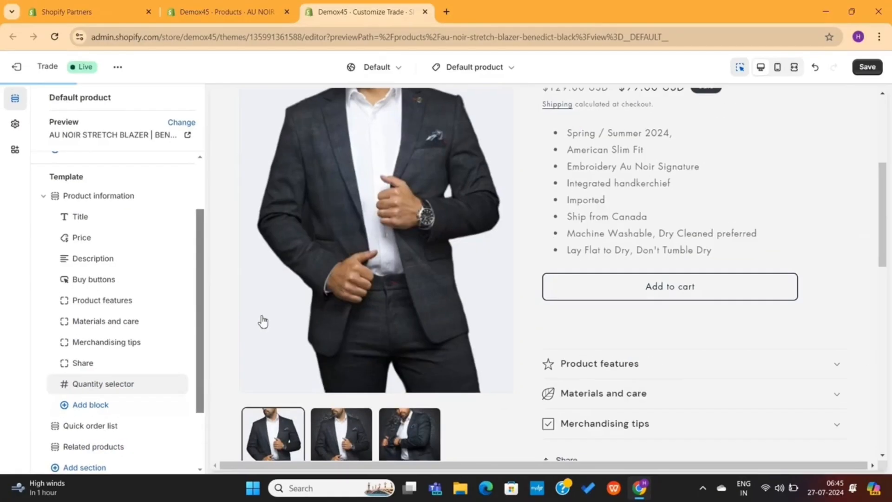
scroll(435, 223, down, 5)
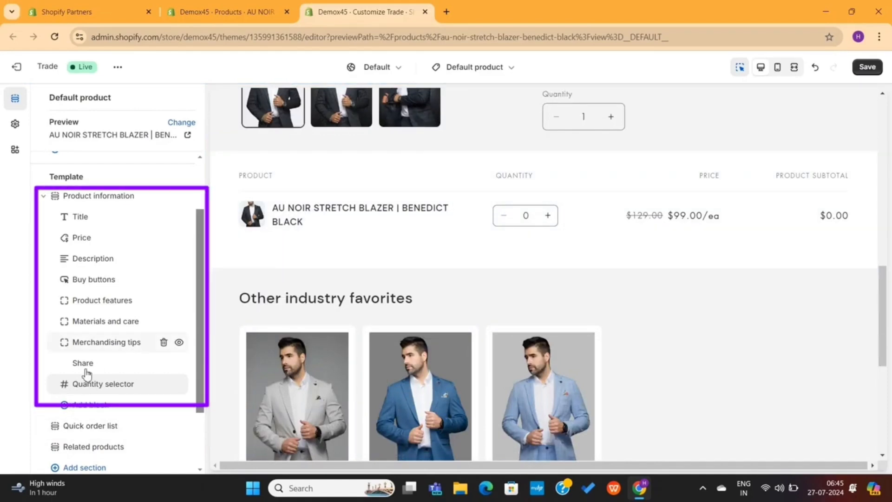
drag(63, 385, 61, 275)
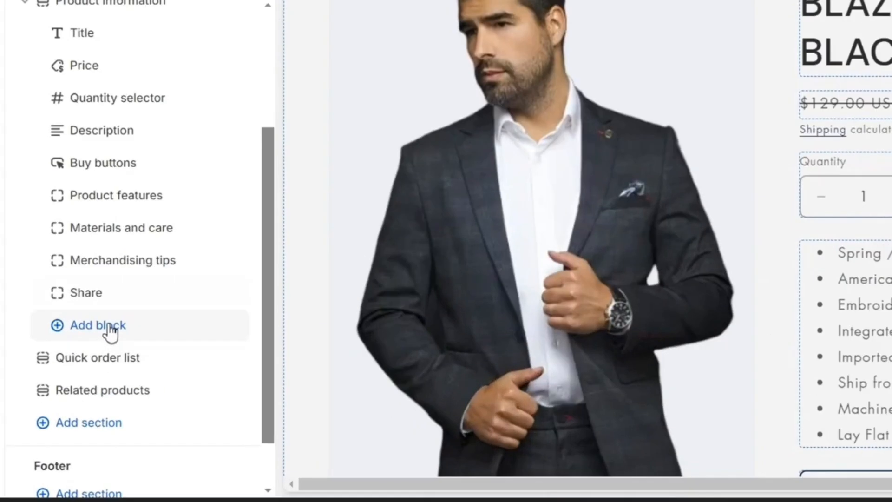
Add an Icon with text block with a stopwatch first icon and a leaf second icon
click(108, 325)
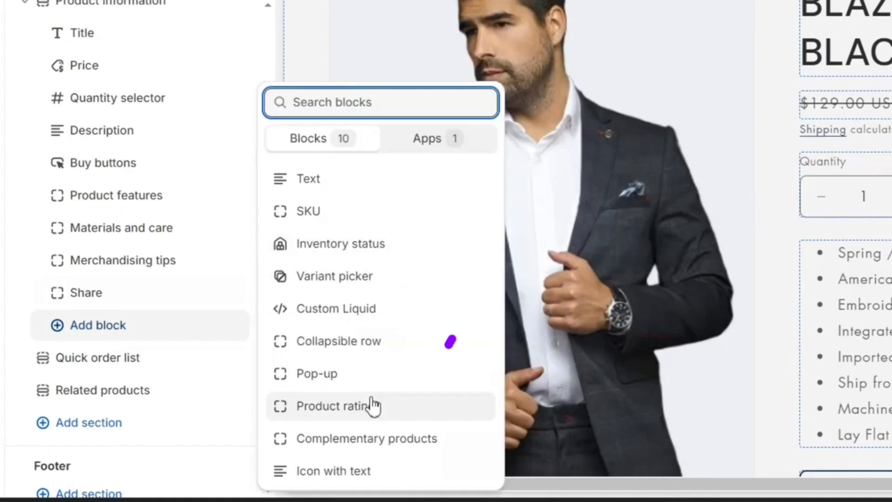
click(360, 471)
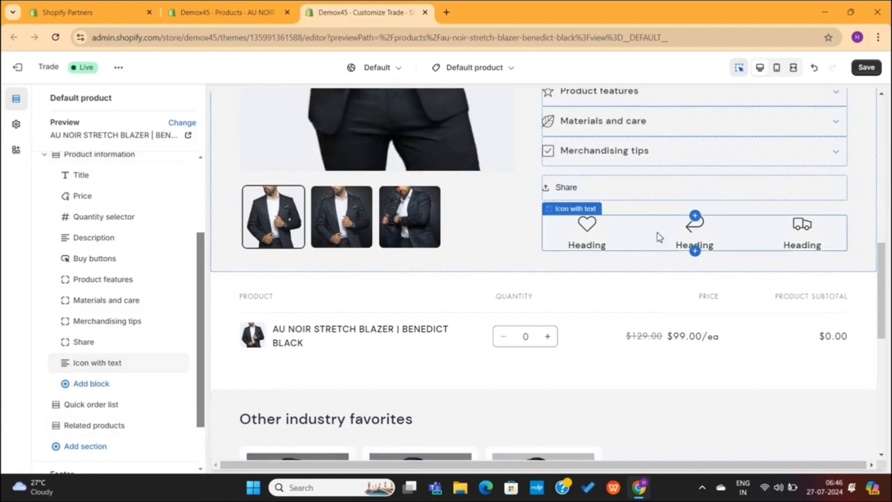
click(660, 237)
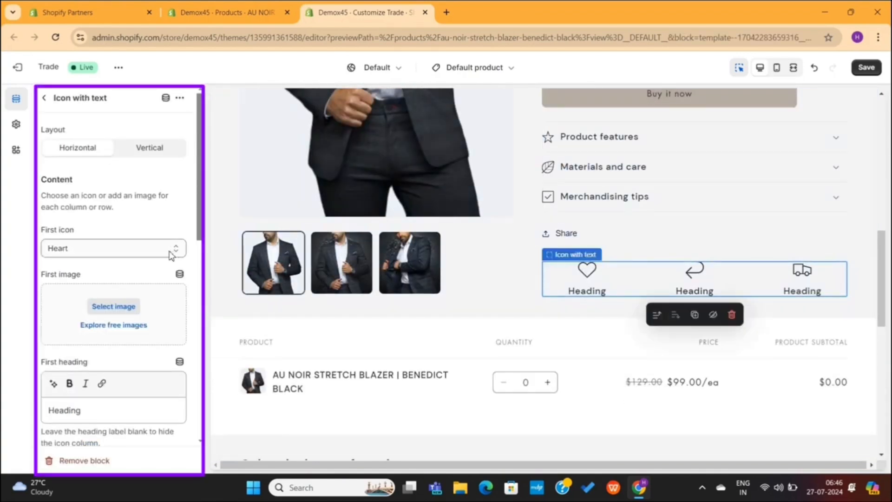
click(151, 253)
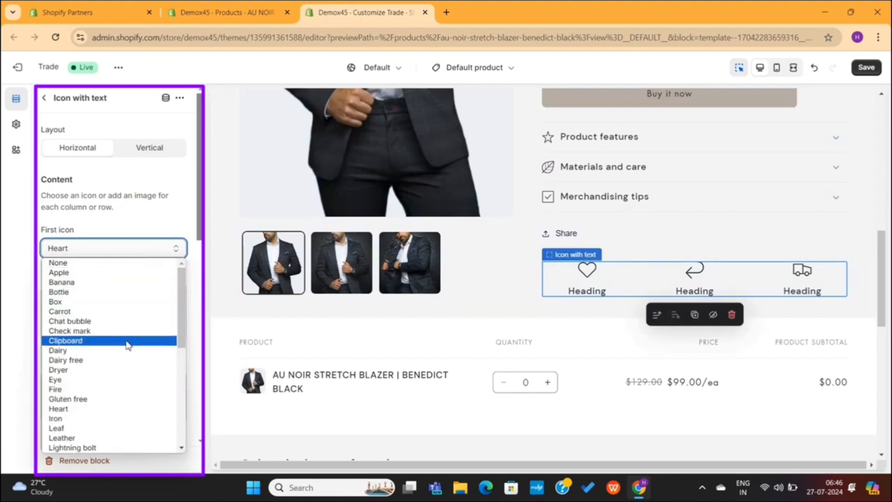
scroll(109, 431, down, 5)
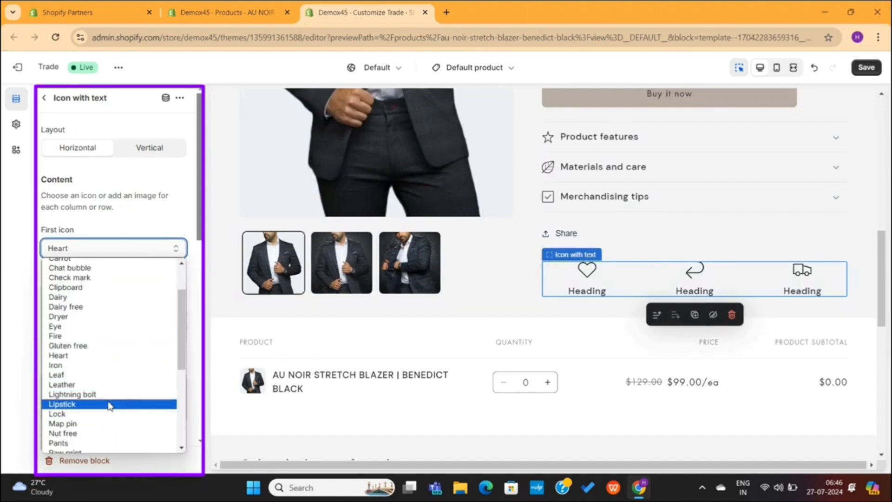
scroll(106, 423, down, 4)
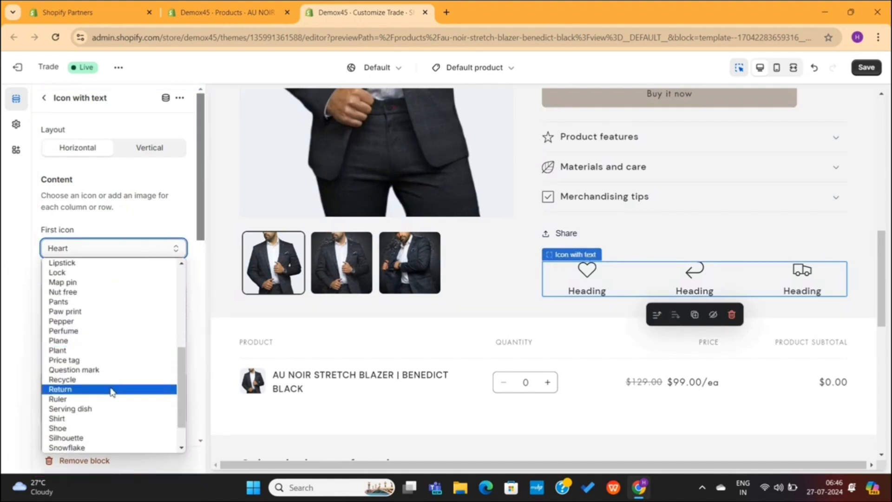
click(102, 428)
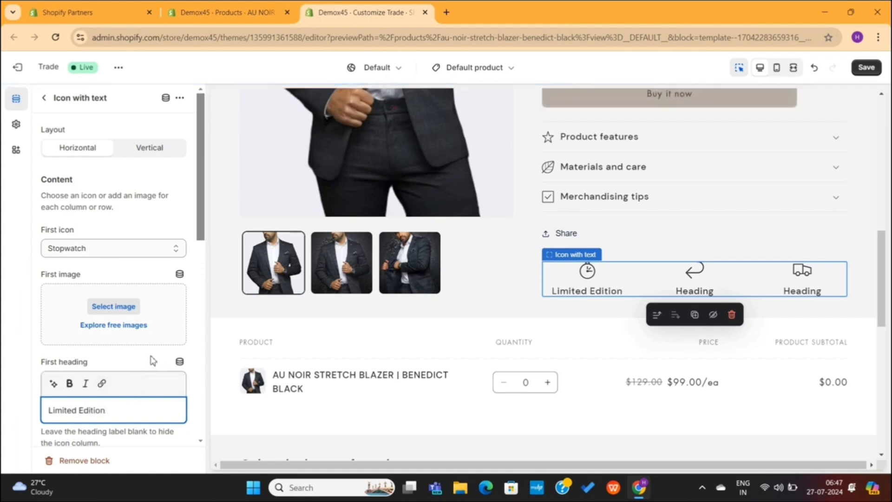
scroll(124, 362, down, 6)
click(109, 176)
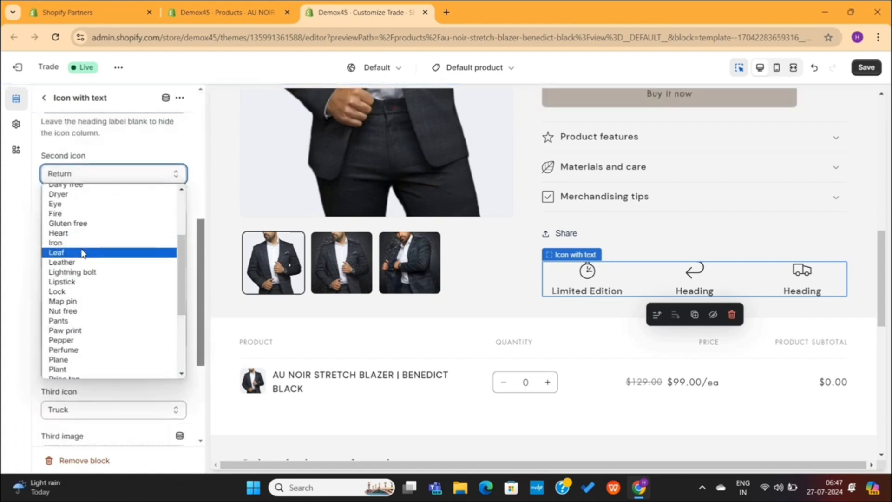
click(56, 252)
Retitle the headings 'Environment Friendly Materials' and 'Free Shipping', and set the layout back to side by side
triple_click(106, 335)
text(Environment Friendly)
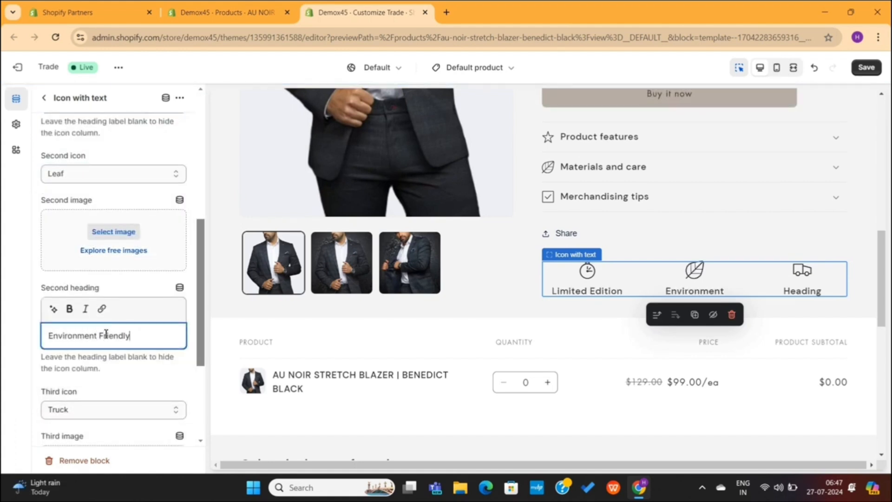
text( Materials)
scroll(109, 283, down, 4)
triple_click(81, 396)
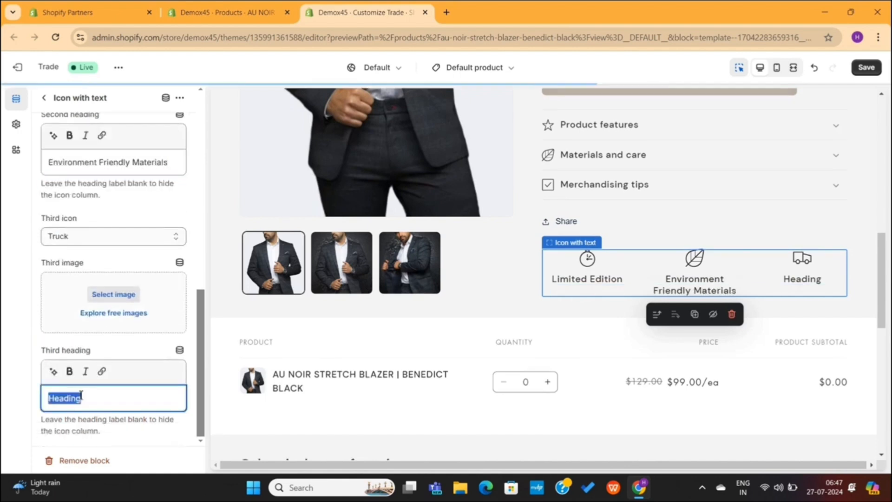
text(Free Shipping)
scroll(120, 223, up, 10)
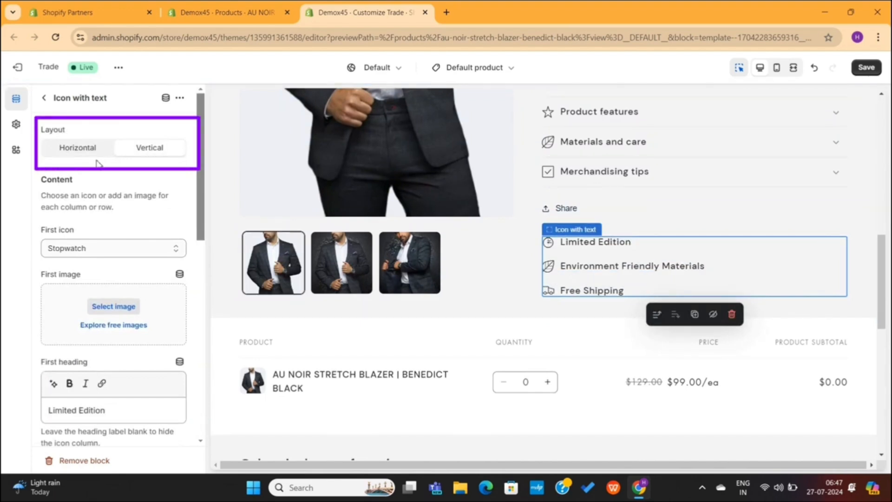
click(141, 148)
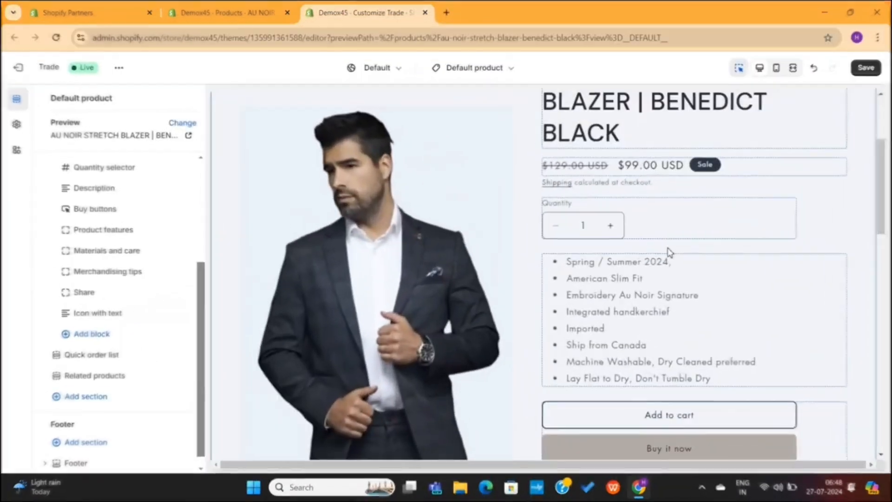
Preview colour Schemes 2, 3 and dark 4 on the Product information section, then restore Scheme 1
scroll(670, 252, up, 3)
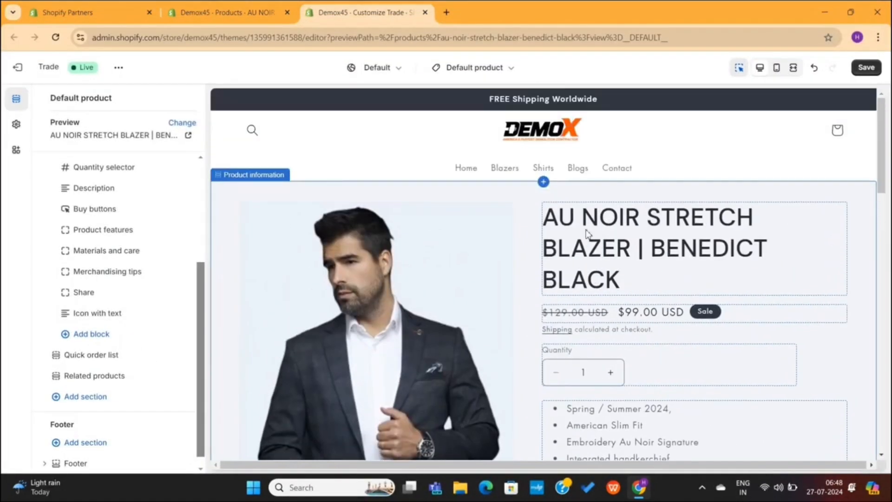
click(496, 199)
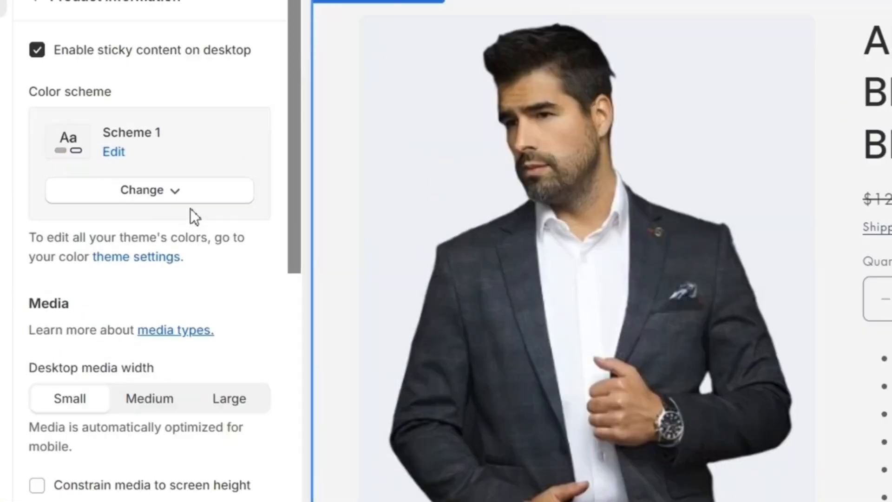
click(167, 189)
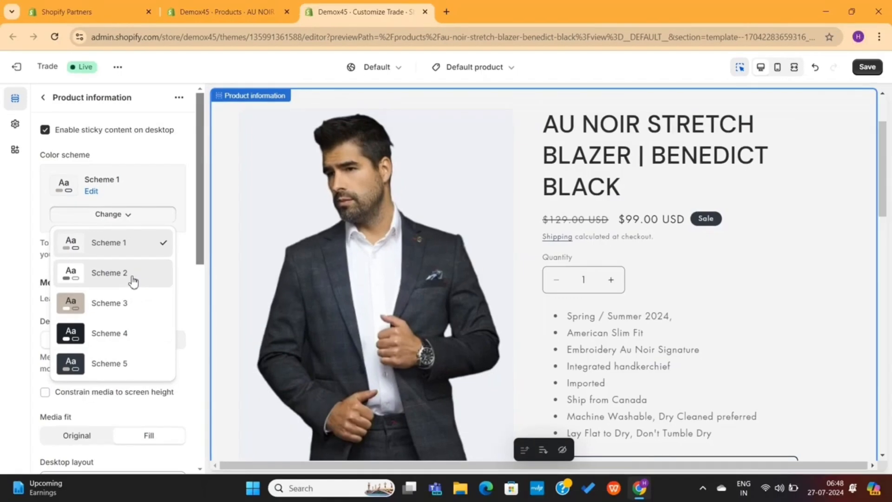
click(187, 301)
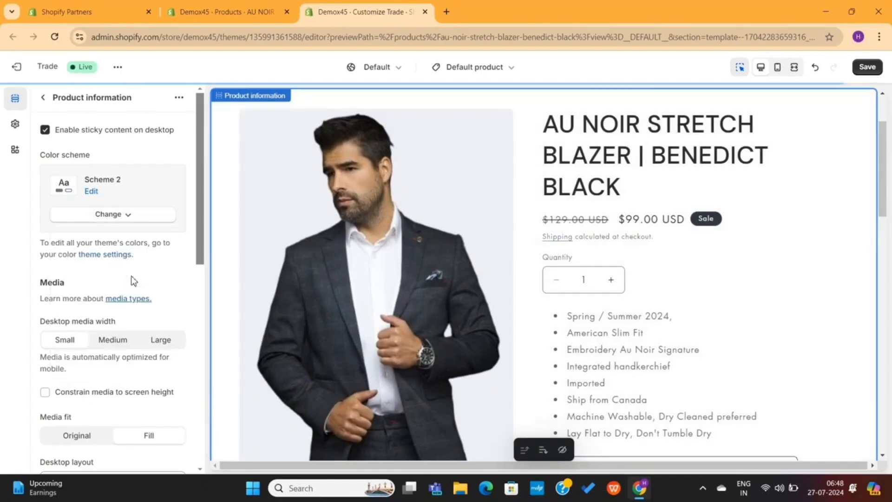
click(134, 218)
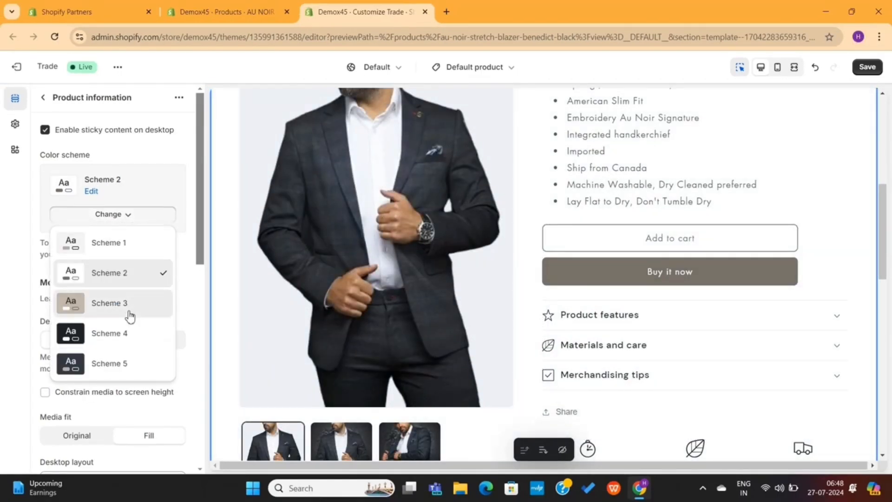
click(128, 310)
click(120, 214)
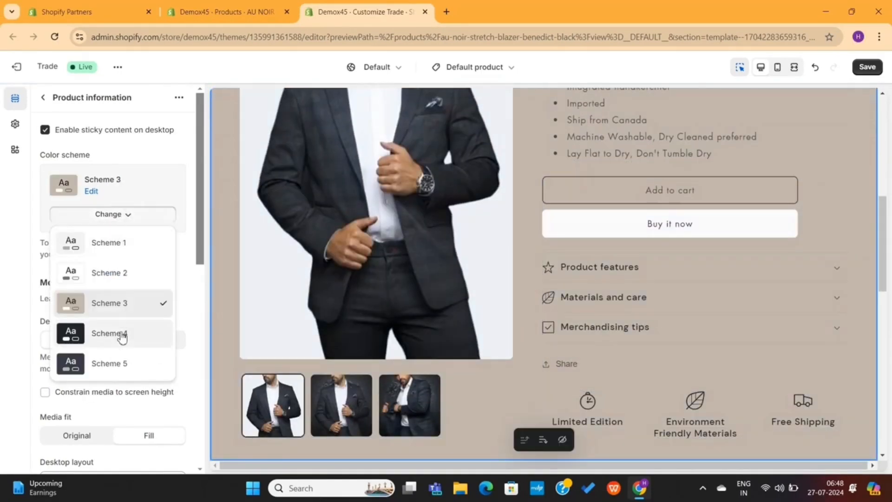
click(121, 334)
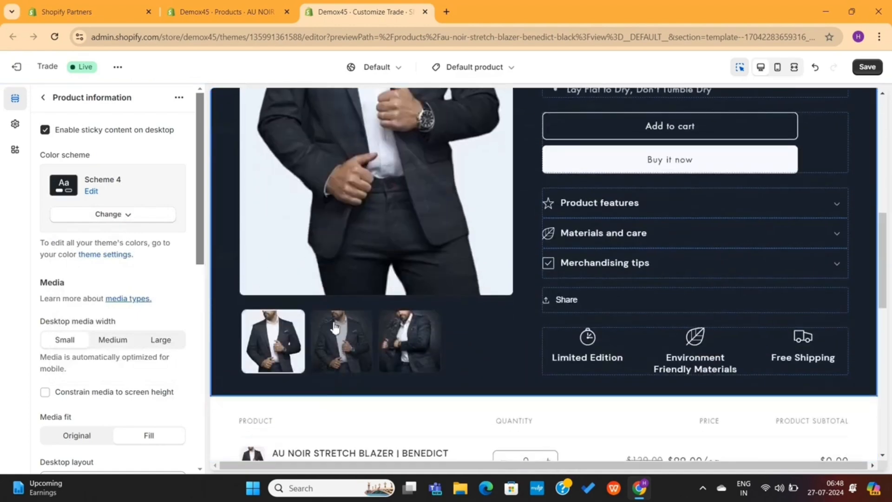
click(78, 214)
click(76, 242)
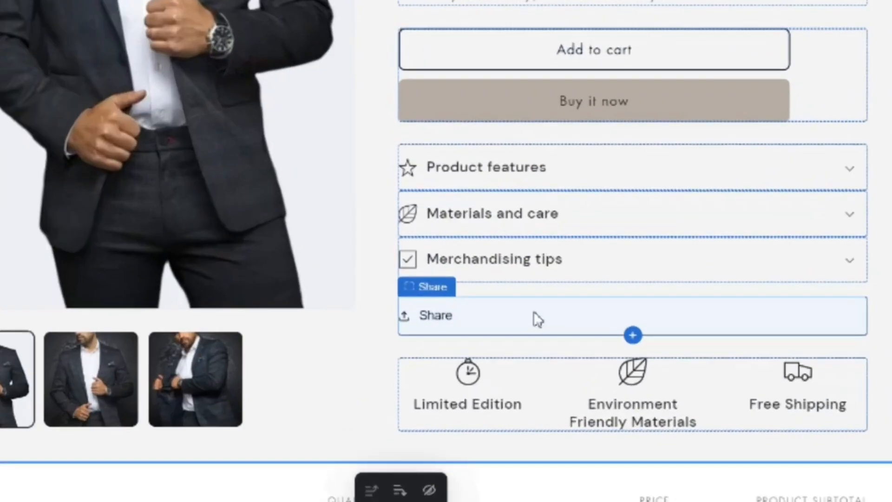
Remove the Share block from the product section
click(537, 319)
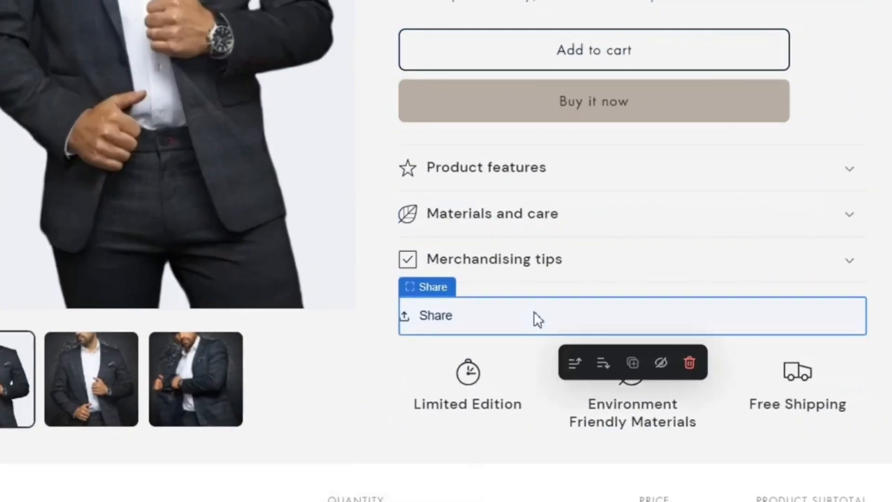
click(691, 366)
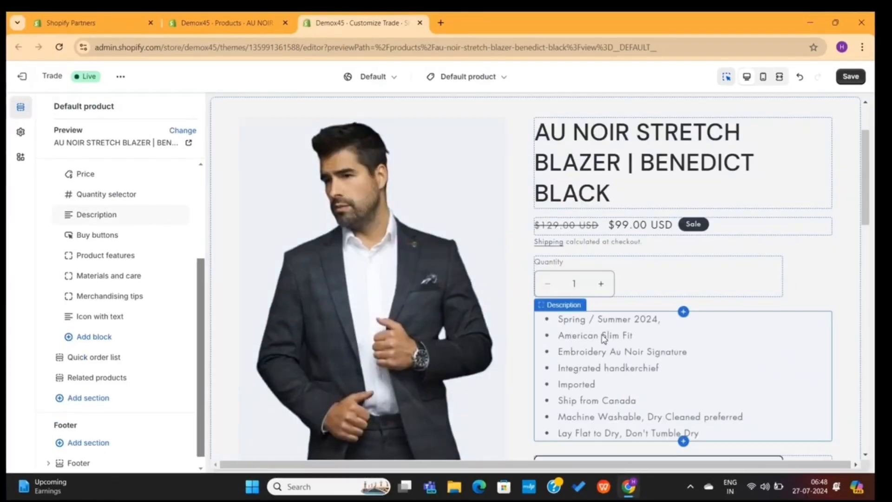
scroll(603, 335, down, 3)
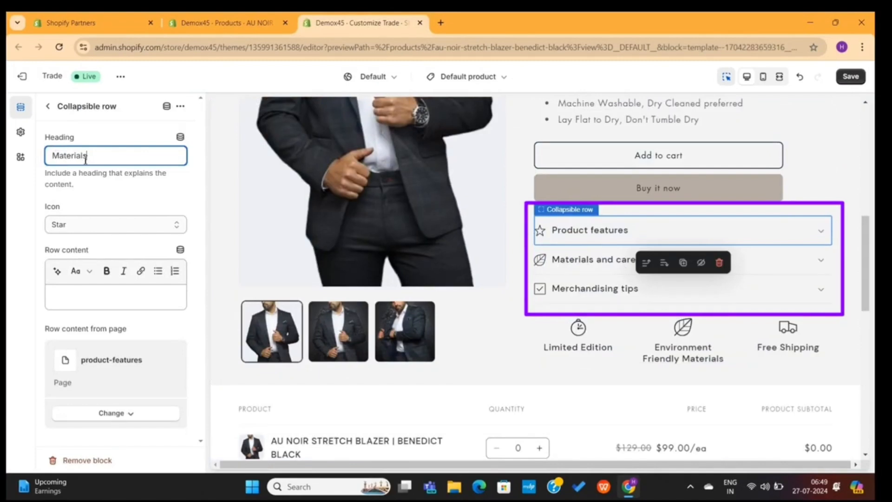
Retitle the Materials and care row 'Care Instructions' and delete the Merchandising tips row
click(585, 262)
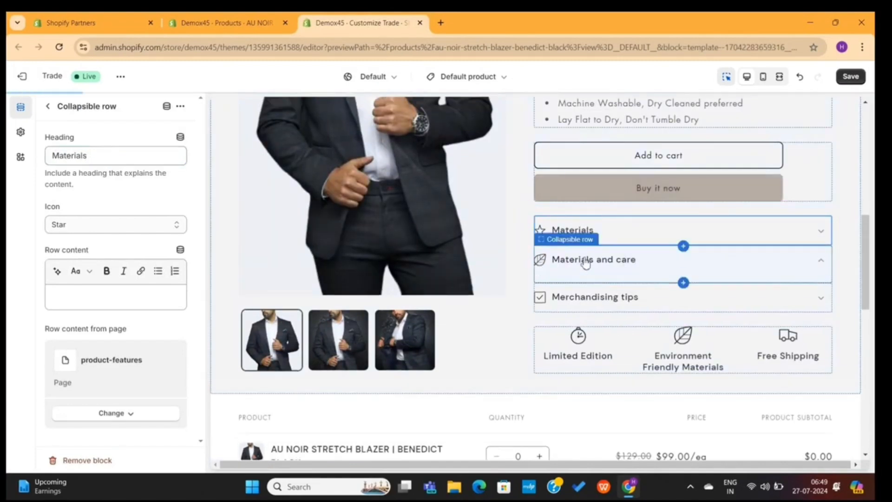
click(115, 160)
text(Care Instructions)
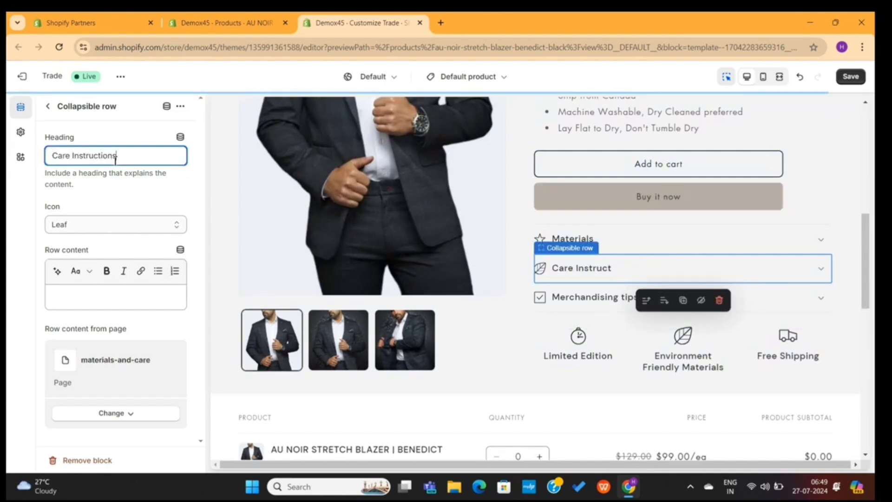
click(759, 301)
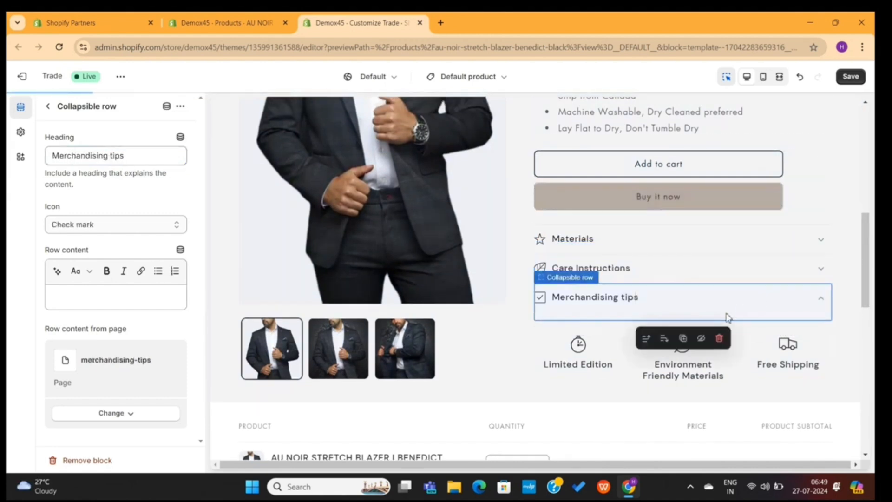
click(719, 338)
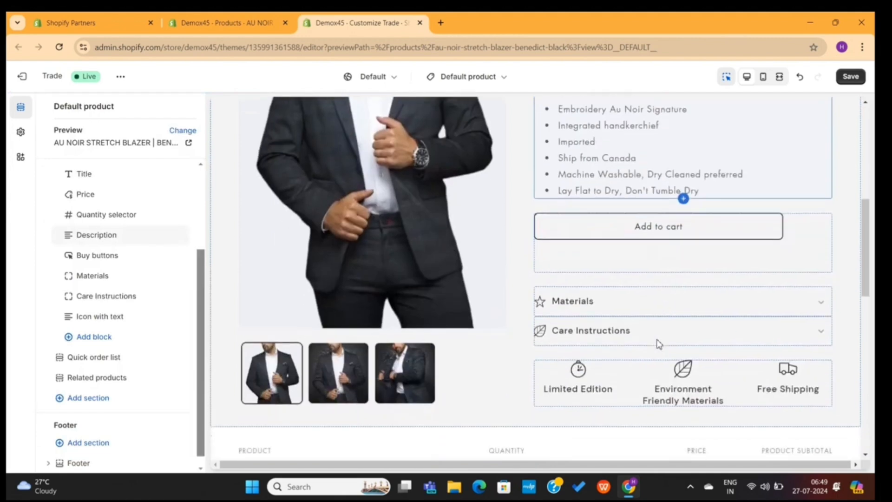
Insert the product's Fabric metafield label into the Materials row content
click(628, 294)
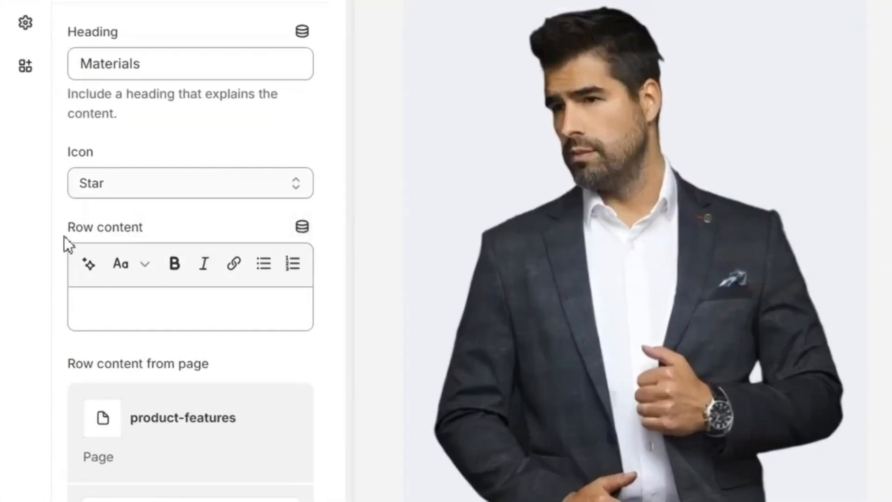
drag(64, 236, 144, 227)
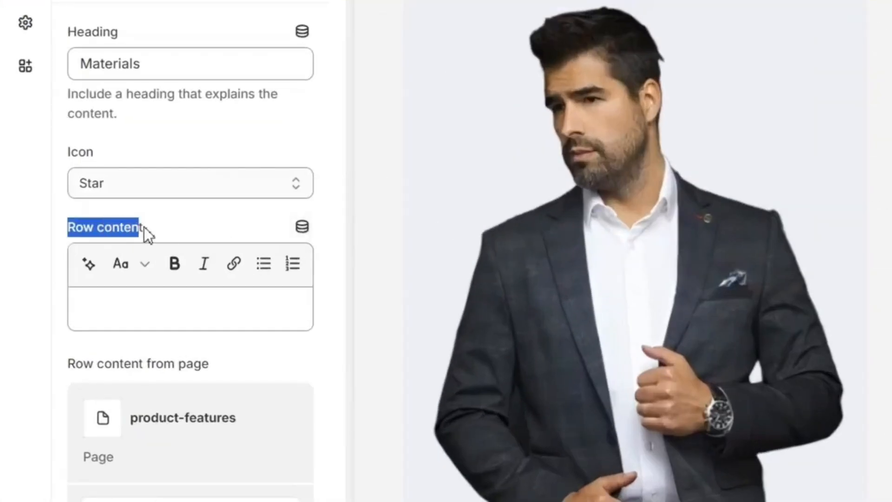
click(172, 225)
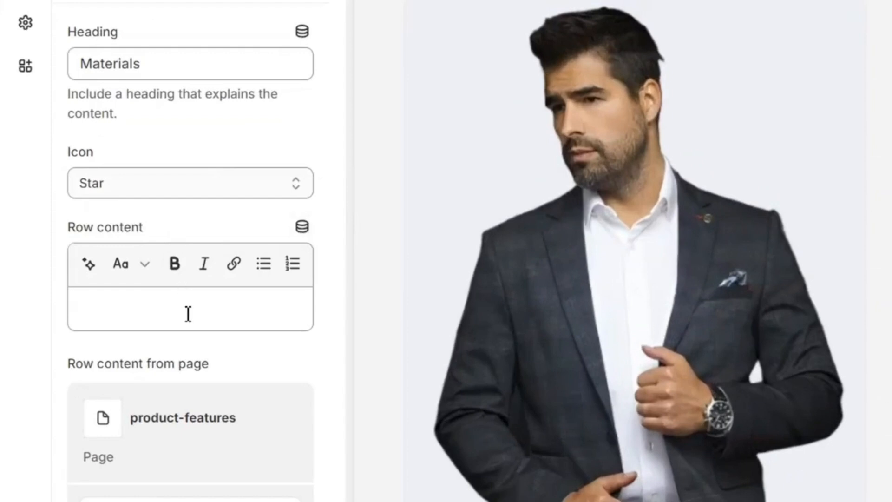
click(302, 227)
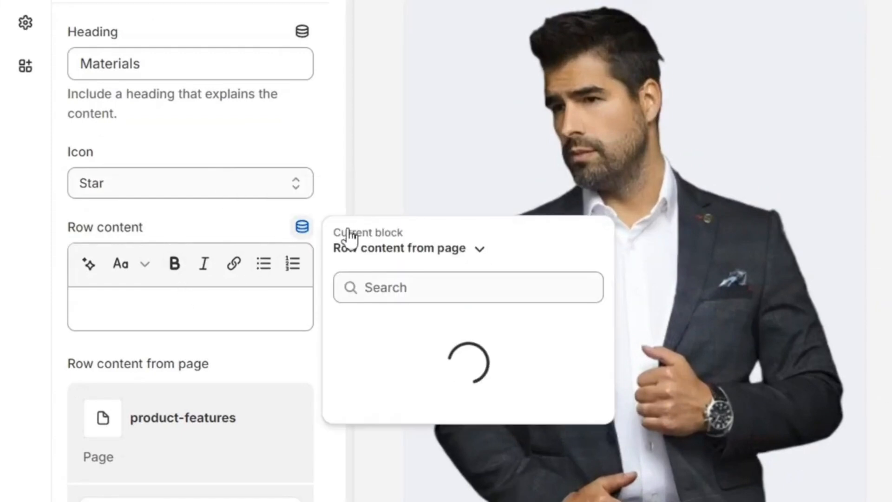
click(389, 249)
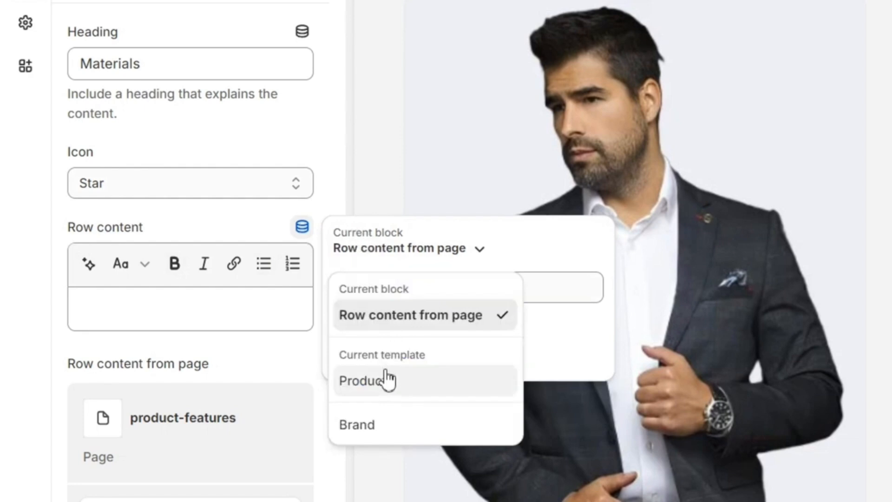
click(386, 390)
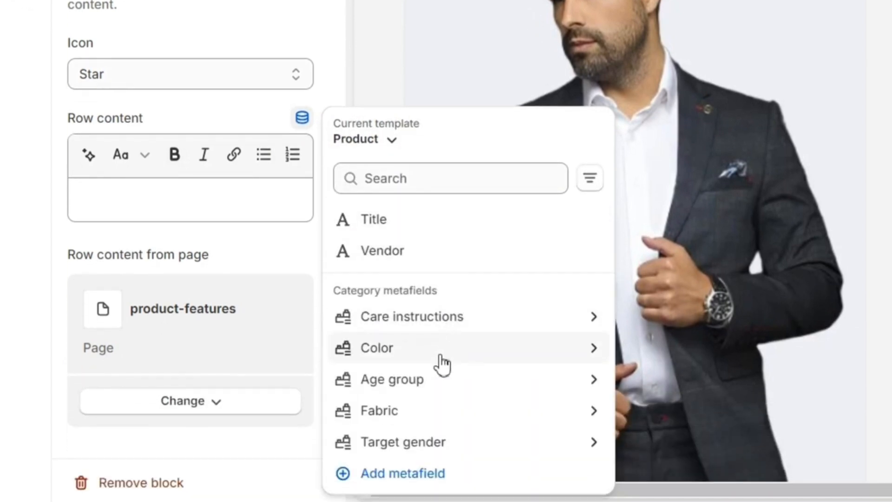
click(433, 420)
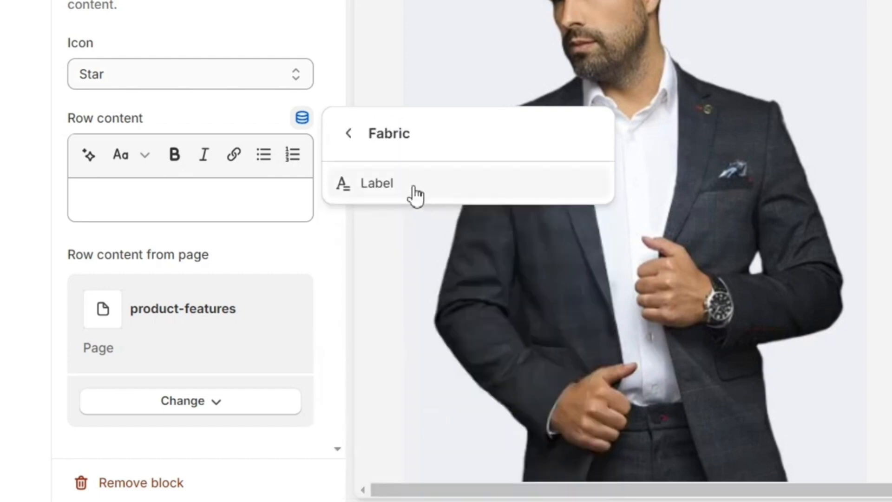
click(412, 188)
Add the Color label, confirm Materials shows Denim and Black, then open the product admin page
click(303, 120)
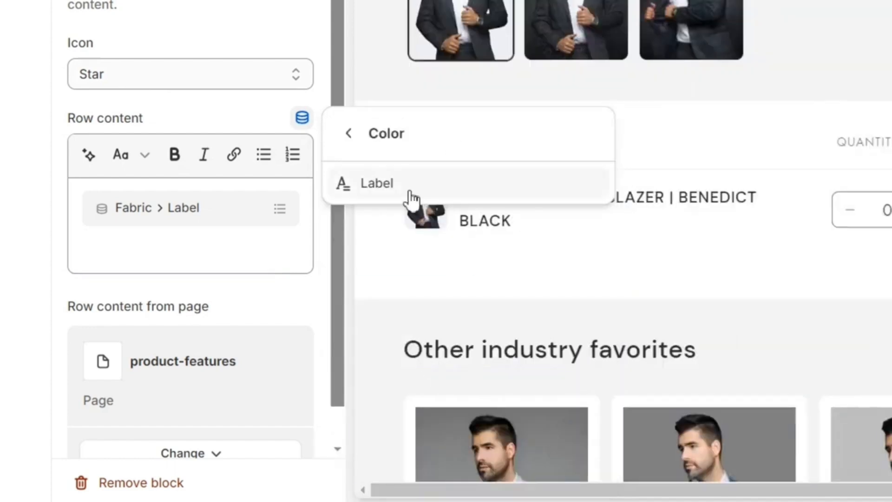
click(408, 193)
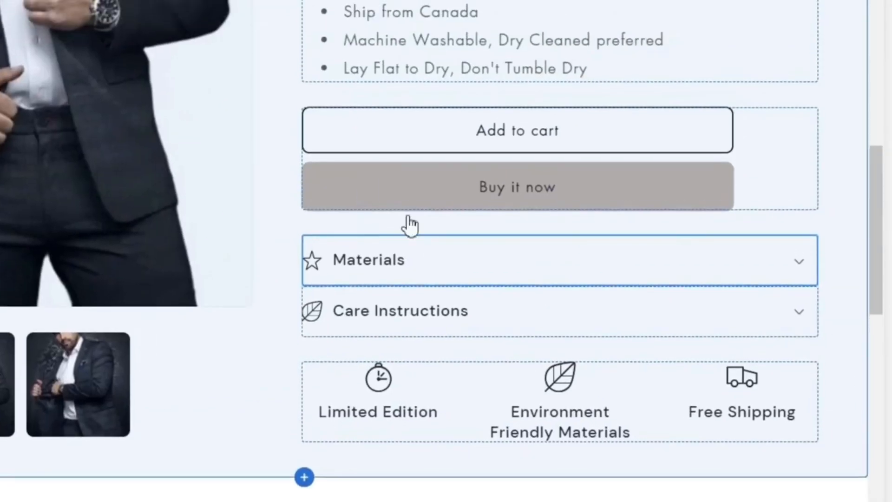
click(748, 261)
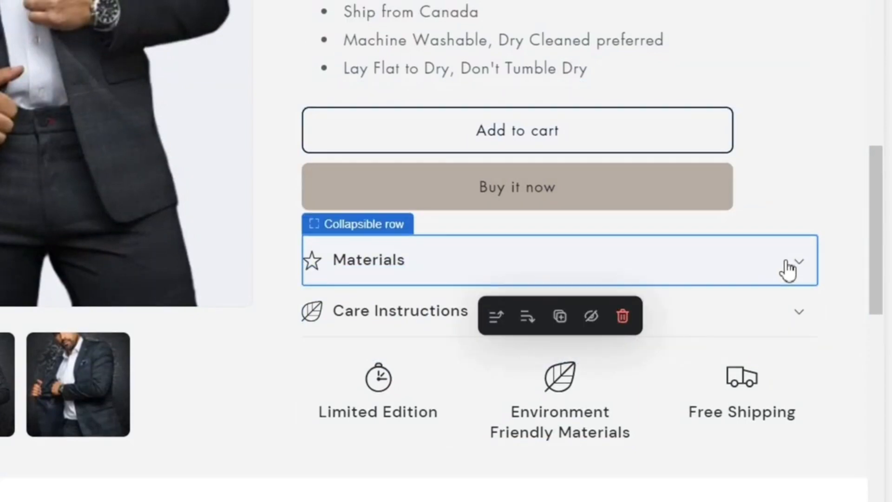
click(798, 267)
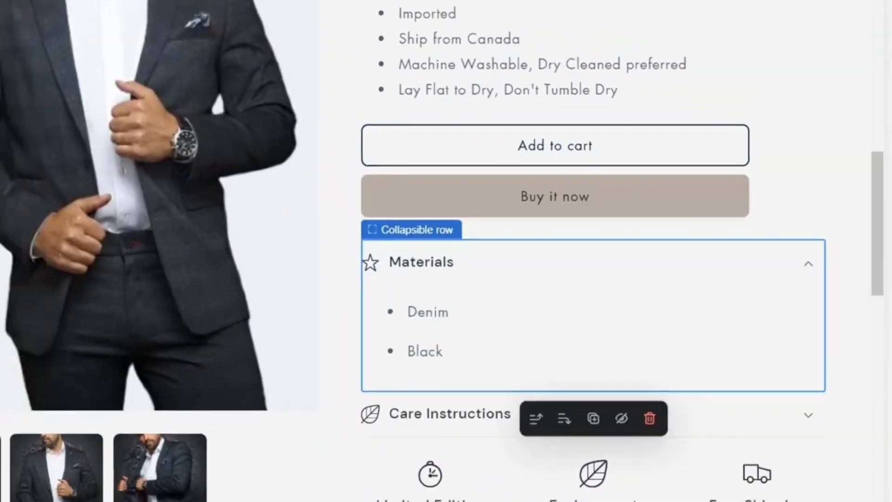
click(224, 17)
scroll(329, 265, down, 14)
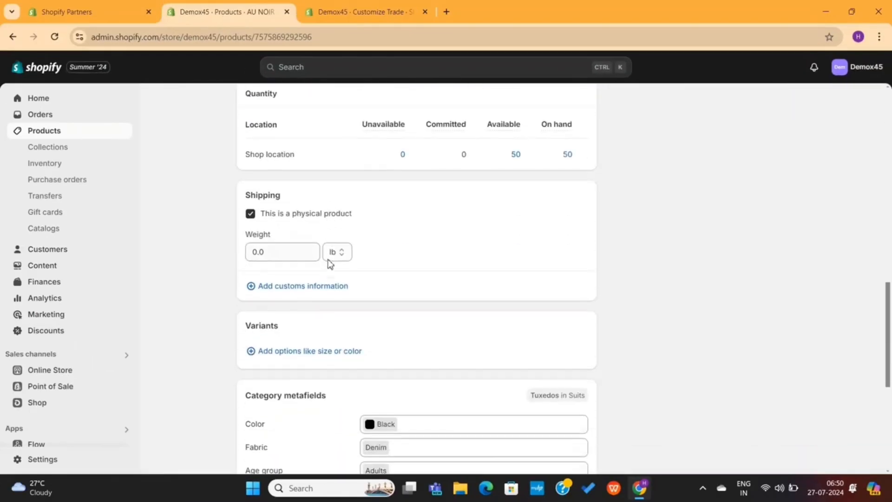
Locate the Category metafields section on the blazer's admin page
scroll(328, 264, up, 3)
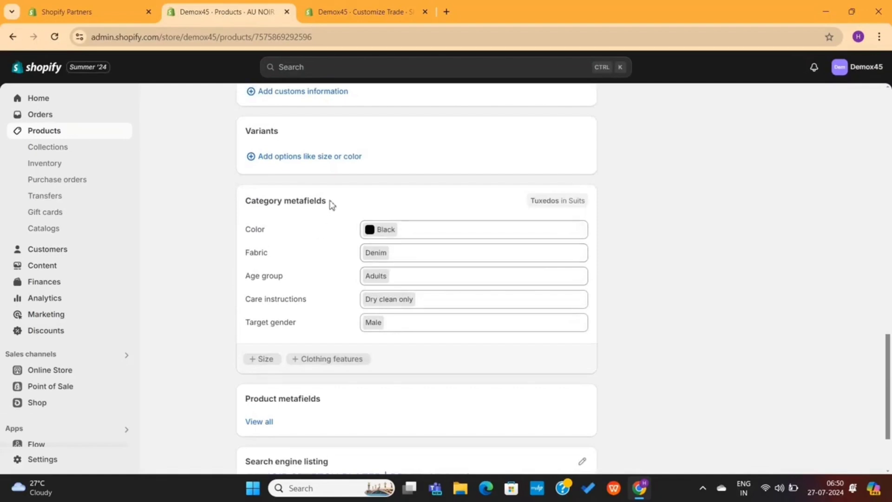
drag(330, 203, 239, 205)
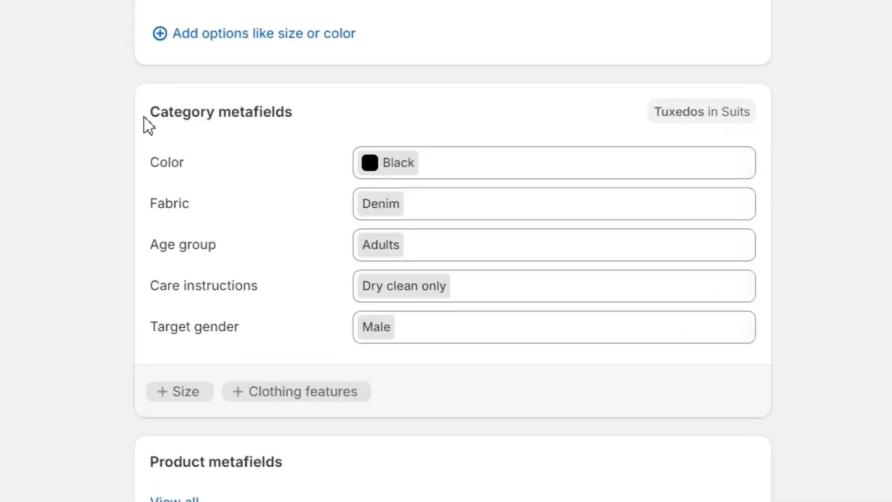
mouse_move(144, 117)
mouse_down()
mouse_move(308, 117)
mouse_move(159, 115)
mouse_up()
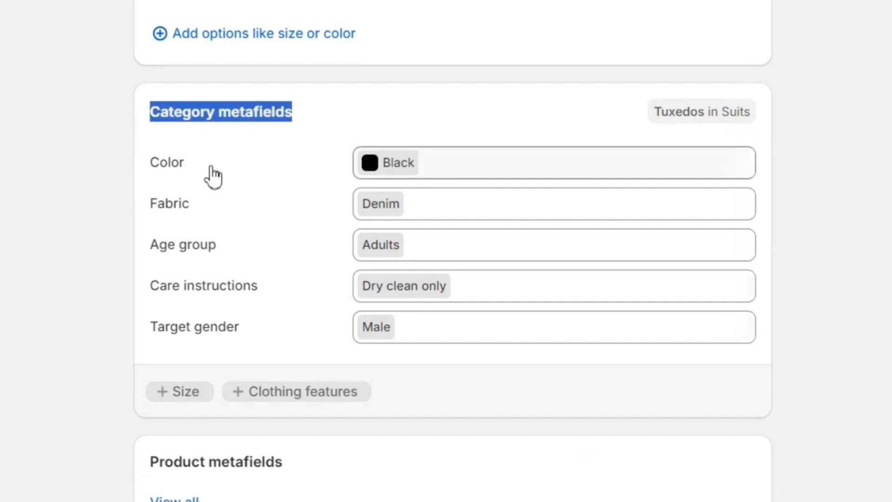
click(18, 328)
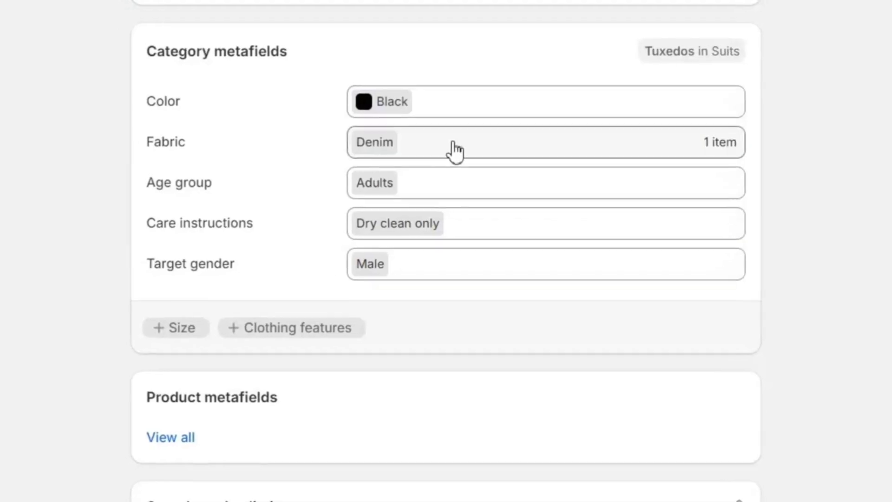
Add Acrylic, Angora and Bamboo to the Fabric metafield and verify them in the Materials row
click(454, 148)
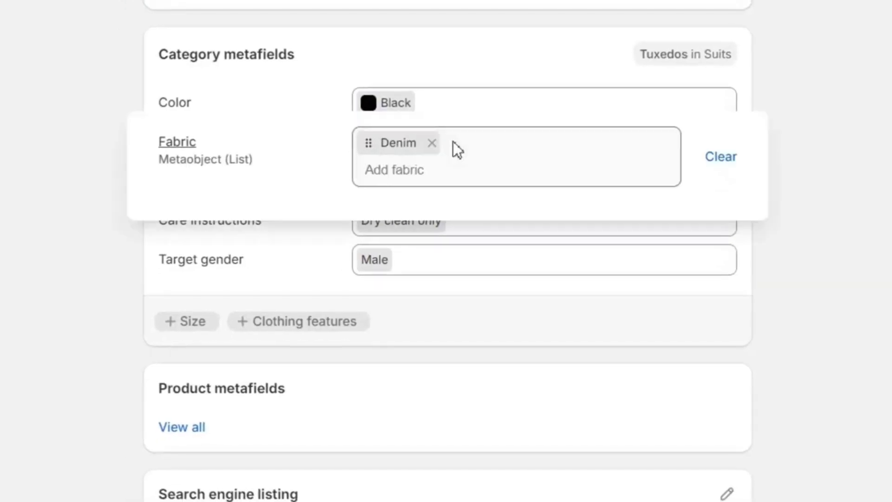
click(377, 281)
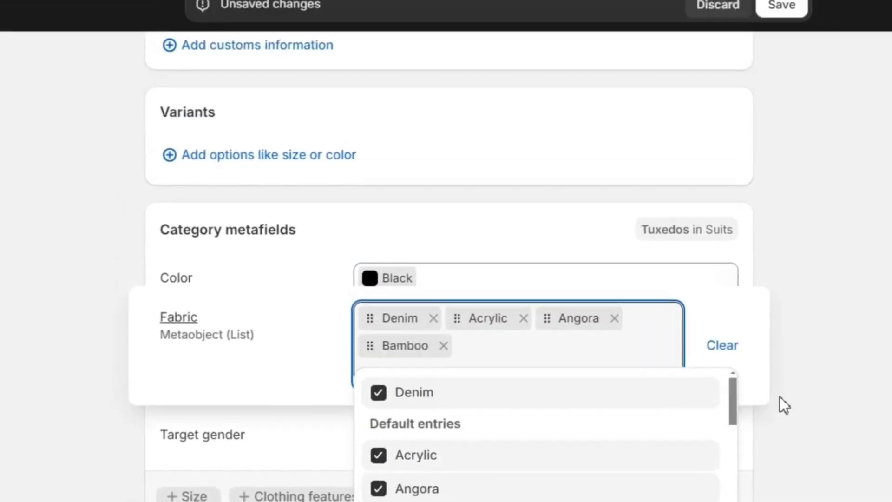
click(882, 213)
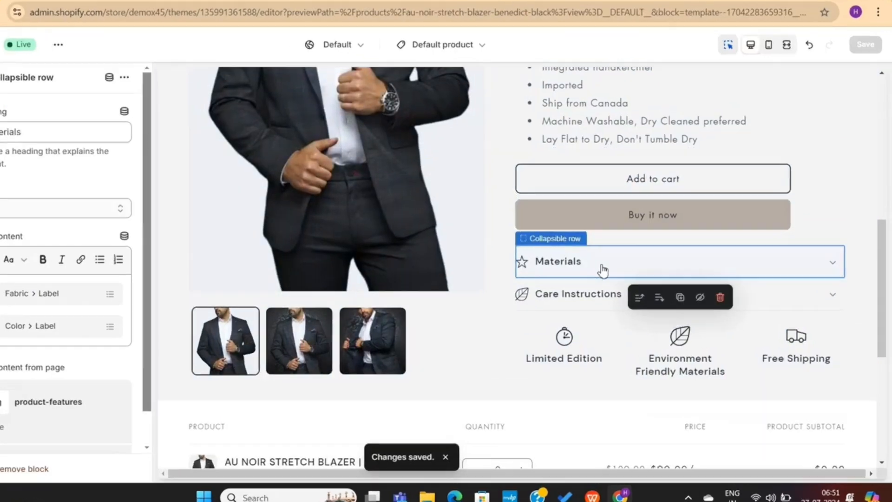
click(621, 271)
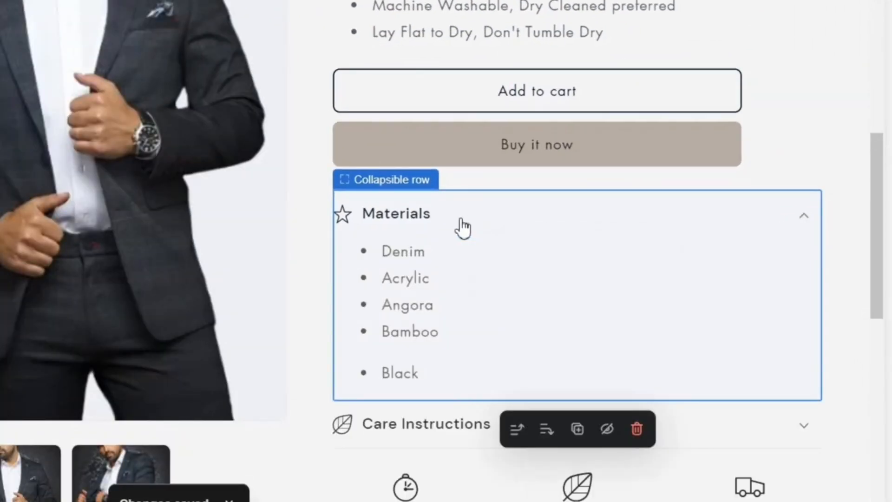
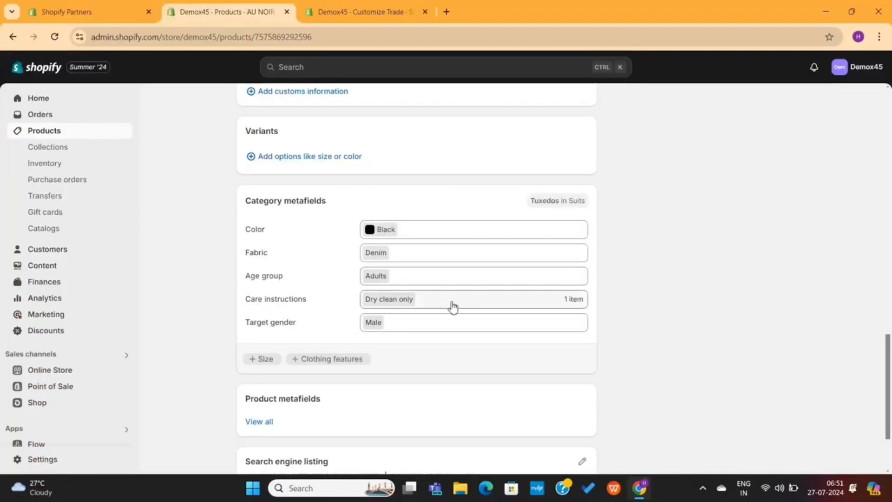
Keep the Care instructions metafield at Dry clean only and return to the theme editor
click(450, 301)
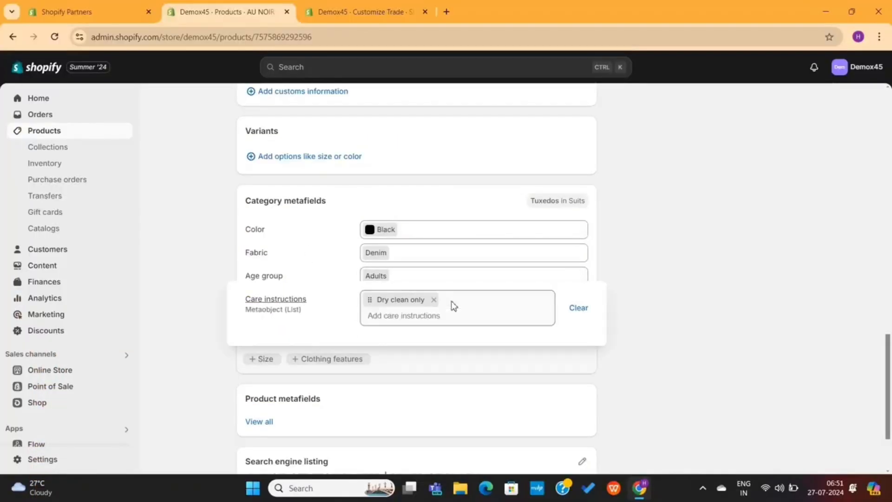
click(653, 322)
click(362, 12)
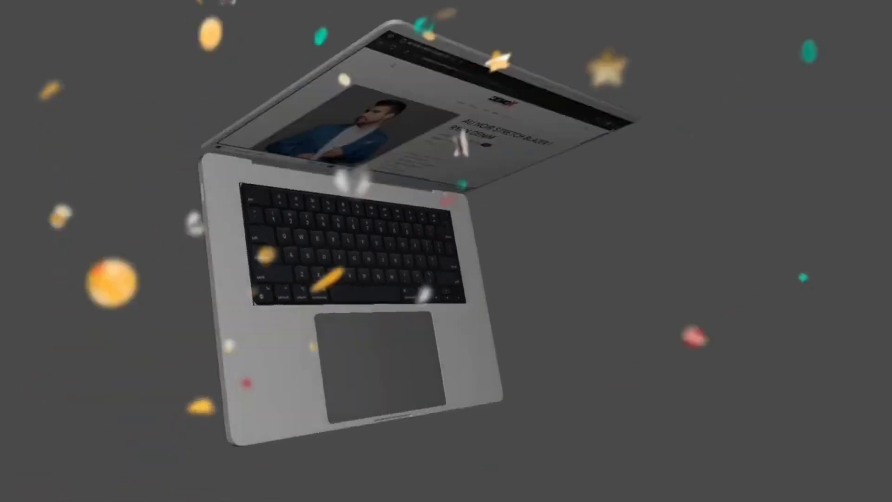
Exit the theme editor and search the Shopify App Store for 'Product review' apps
scroll(687, 202, down, 7)
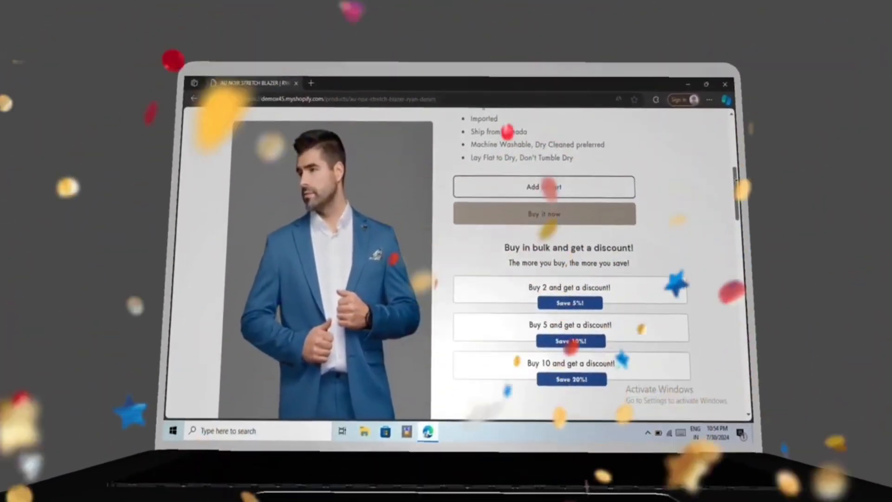
scroll(576, 260, down, 7)
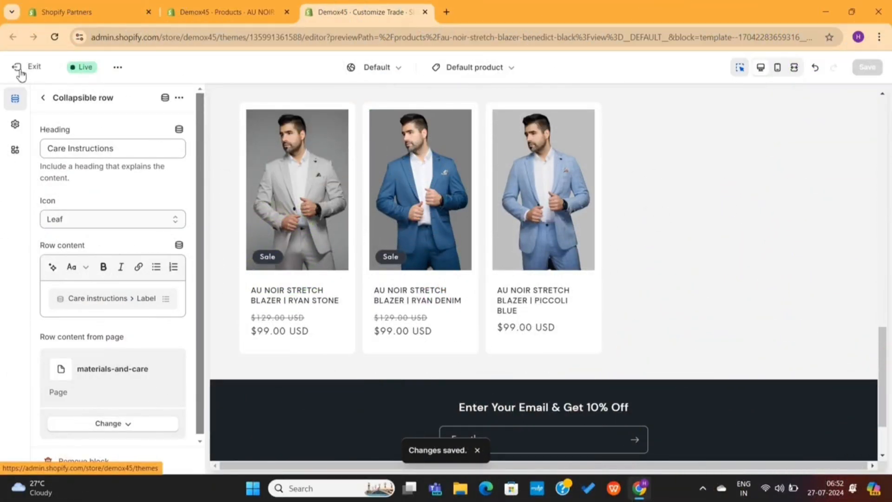
click(20, 71)
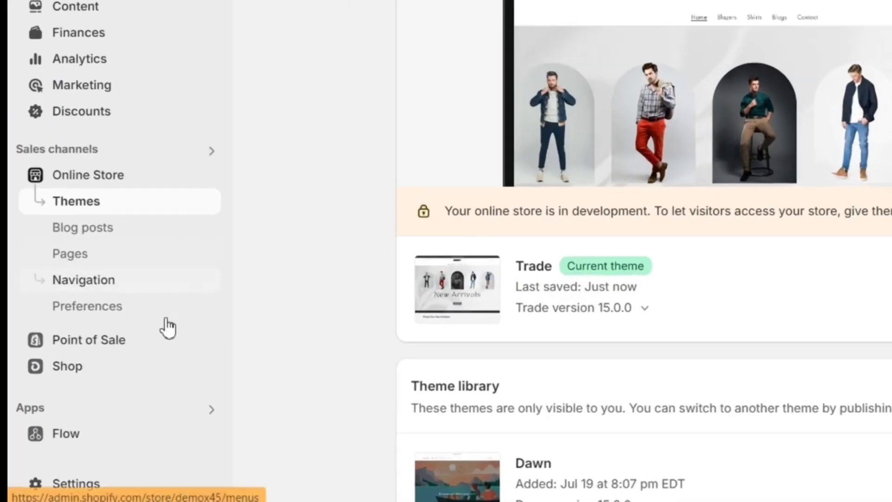
click(213, 409)
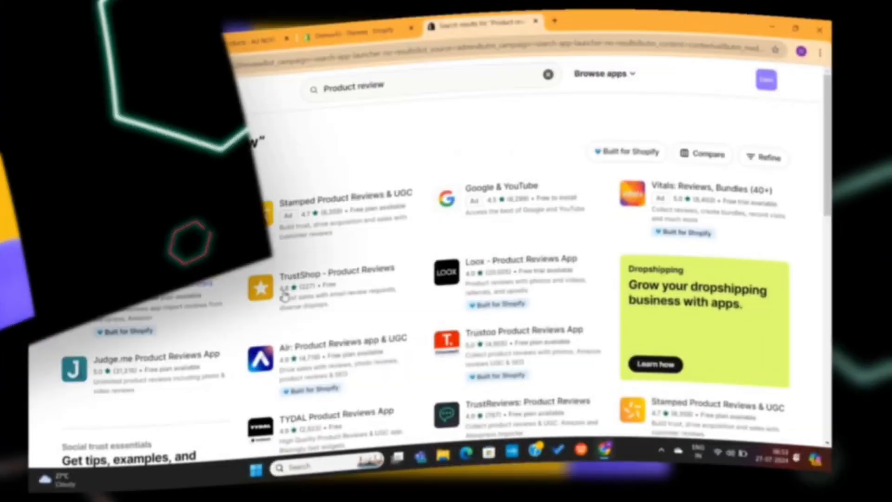
scroll(399, 341, down, 5)
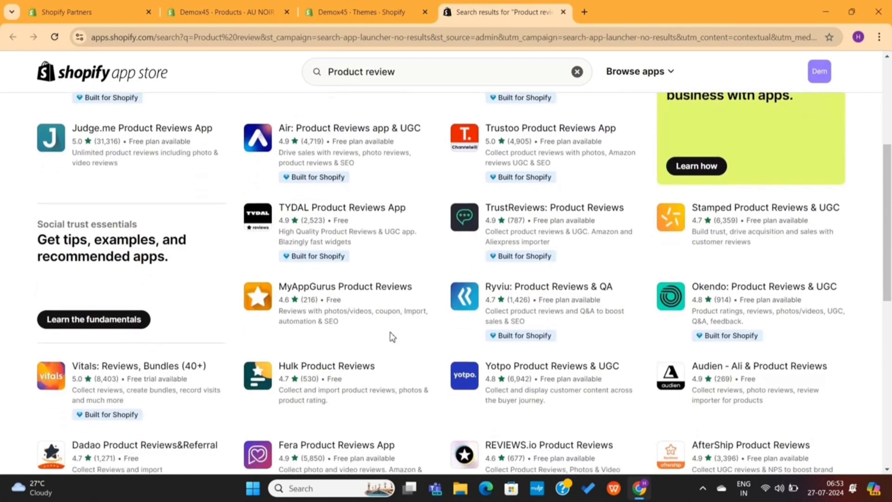
scroll(184, 212, up, 3)
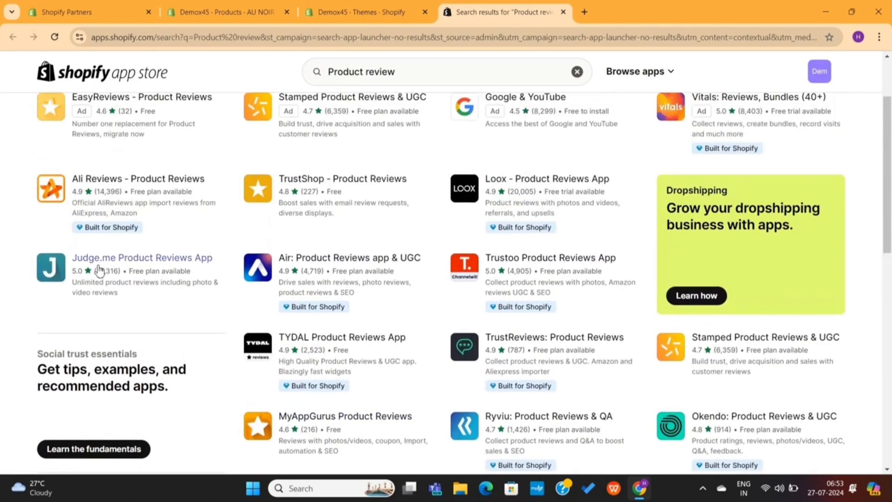
Open the Judge.me Product Reviews listing and check its Free plan pricing
click(133, 260)
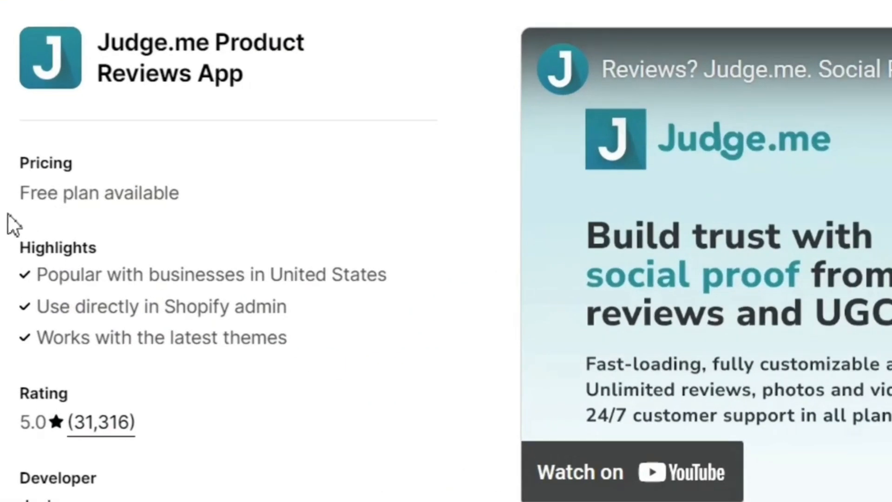
drag(1, 214, 213, 205)
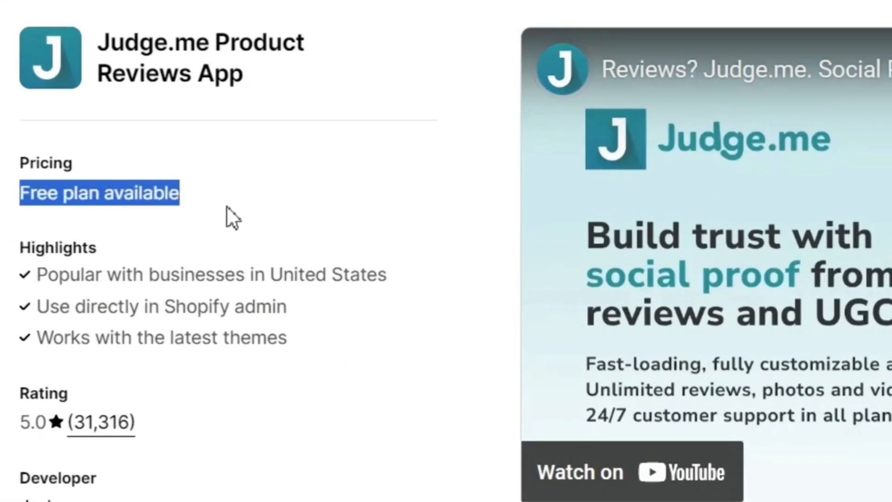
click(226, 206)
scroll(227, 206, down, 10)
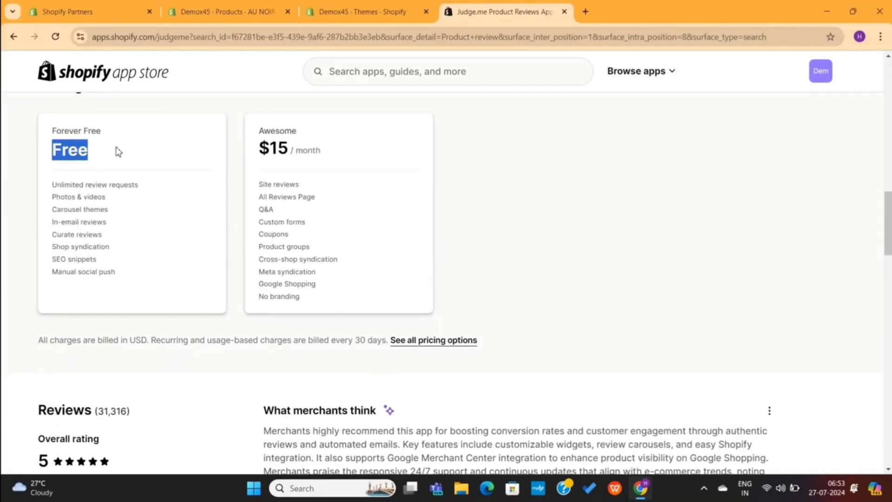
scroll(119, 152, up, 15)
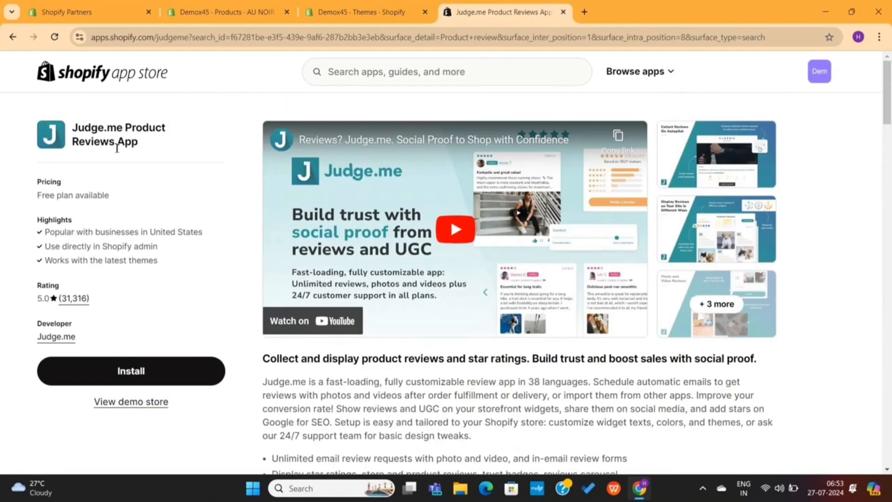
Browse the Judge.me demo store's backpack reviews, then close the demo store
click(133, 402)
scroll(408, 200, down, 5)
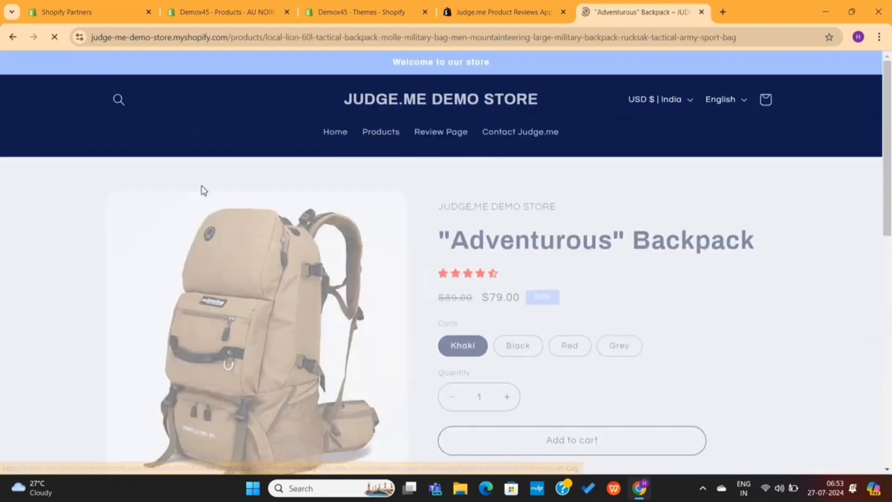
scroll(408, 235, down, 3)
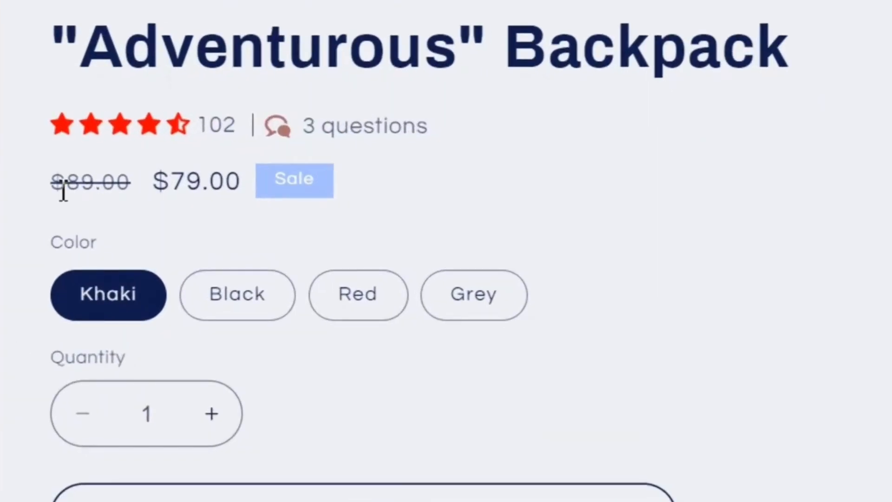
drag(30, 135, 65, 123)
click(443, 115)
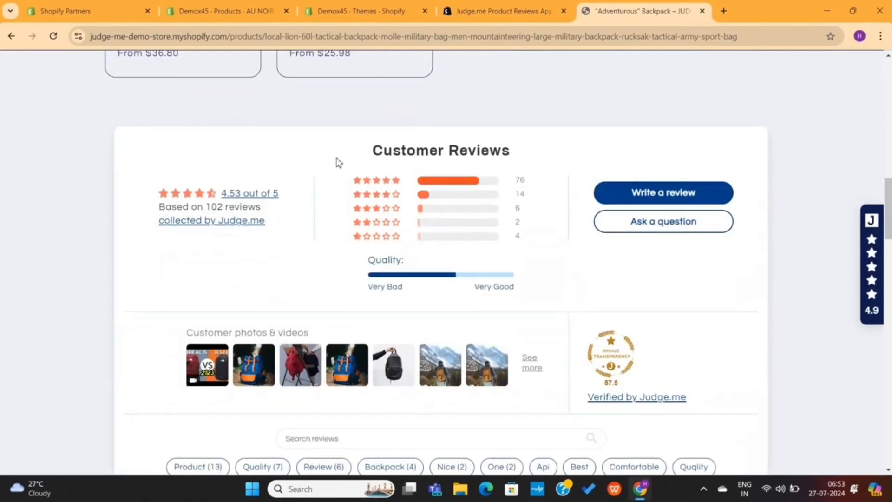
scroll(397, 273, down, 5)
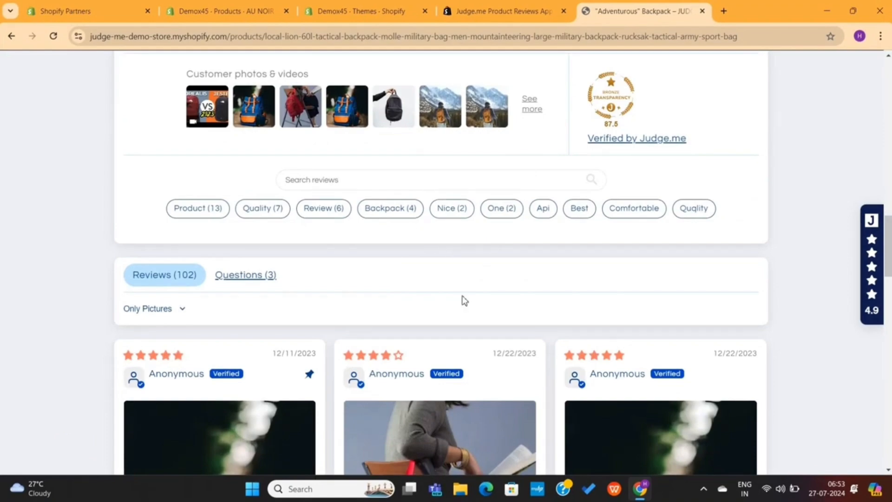
scroll(446, 307, down, 15)
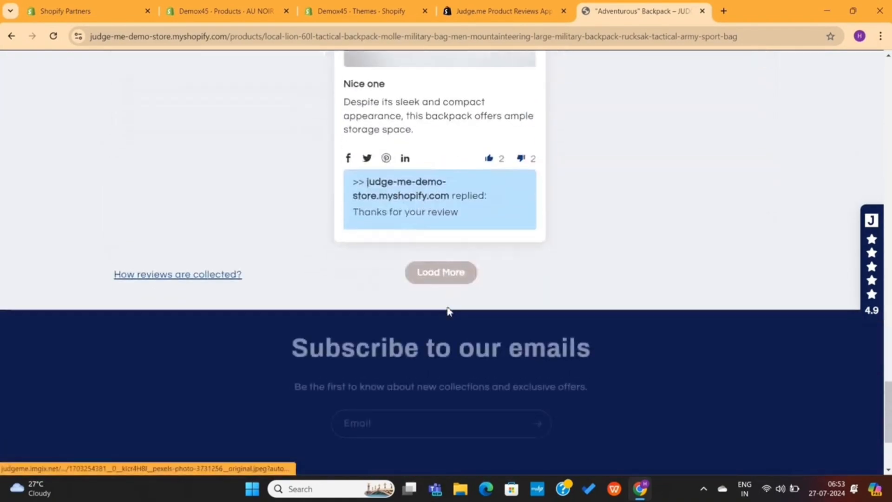
scroll(448, 309, up, 15)
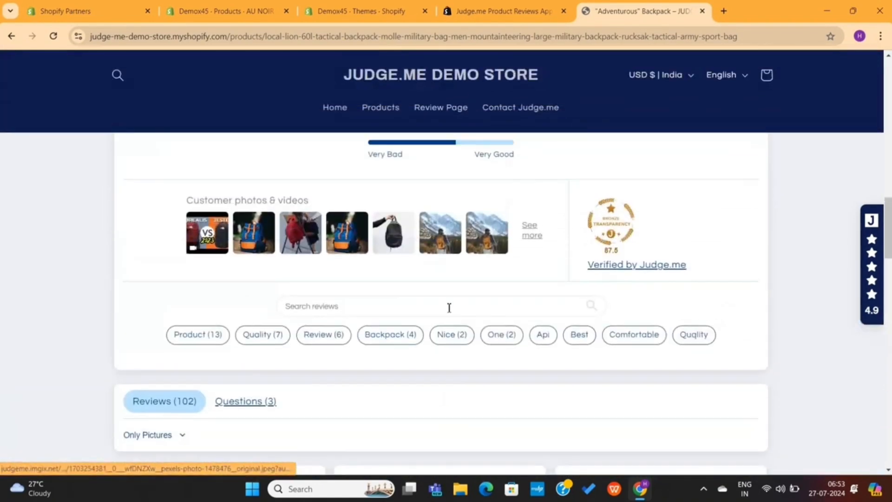
scroll(449, 307, up, 8)
scroll(449, 308, down, 10)
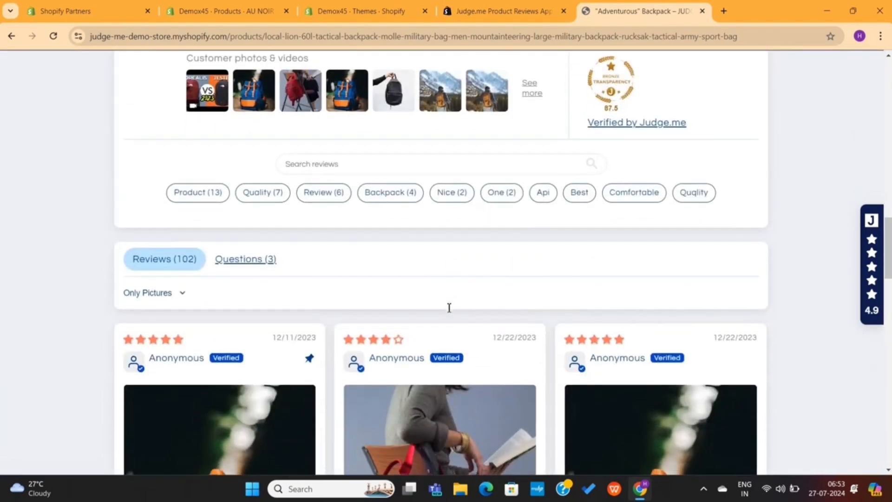
key(ctrl+w)
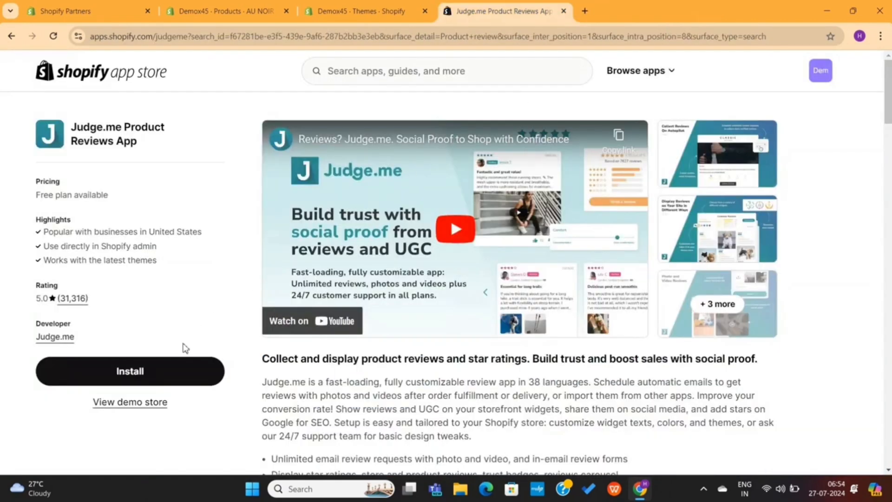
Install the Judge.me app and approve its access to the store
click(167, 372)
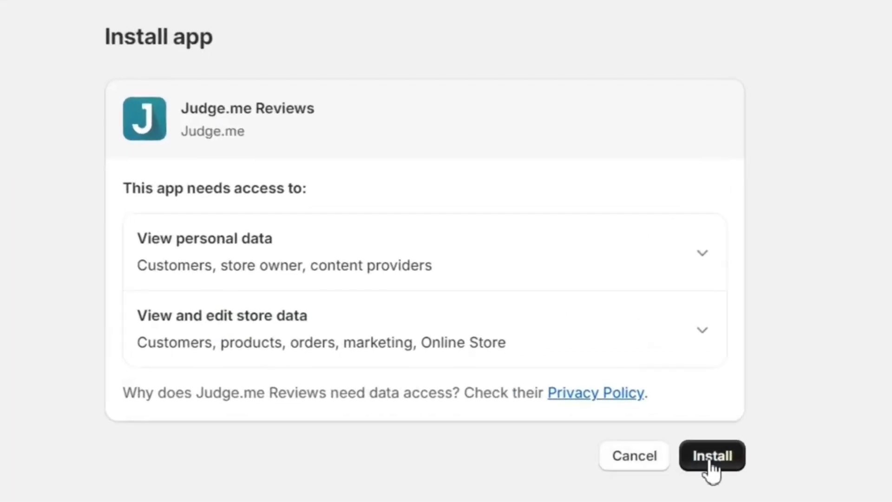
click(710, 458)
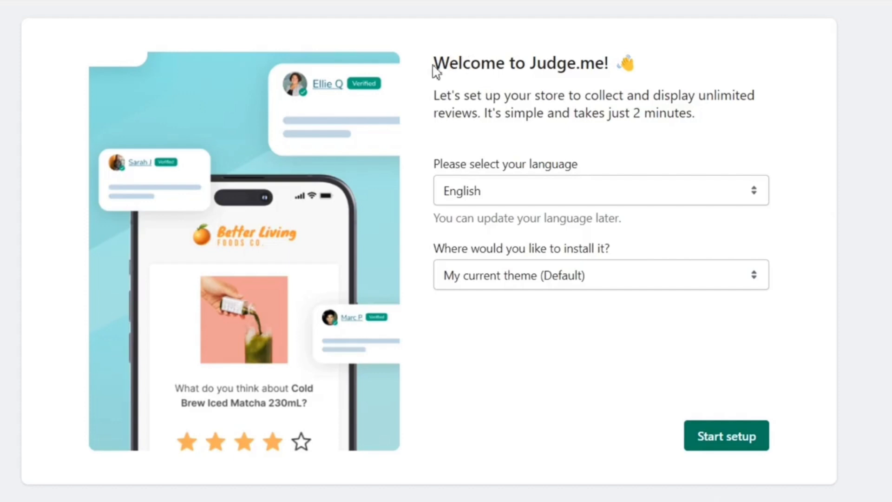
drag(435, 72, 569, 71)
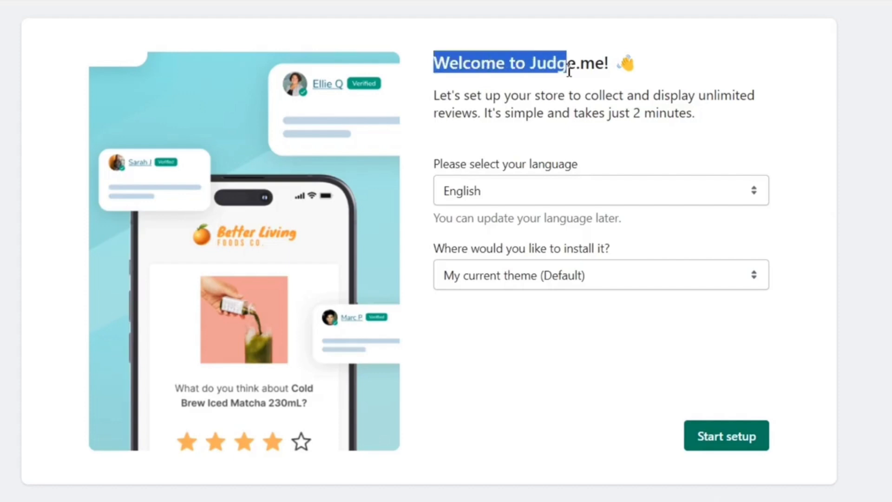
click(686, 82)
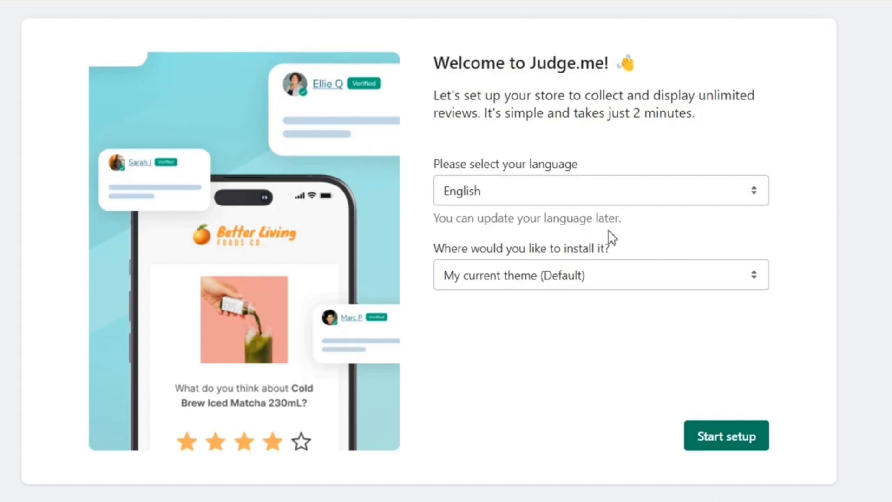
Keep English and My current theme, start setup, and enable the Judge.me app embed
click(575, 193)
click(575, 192)
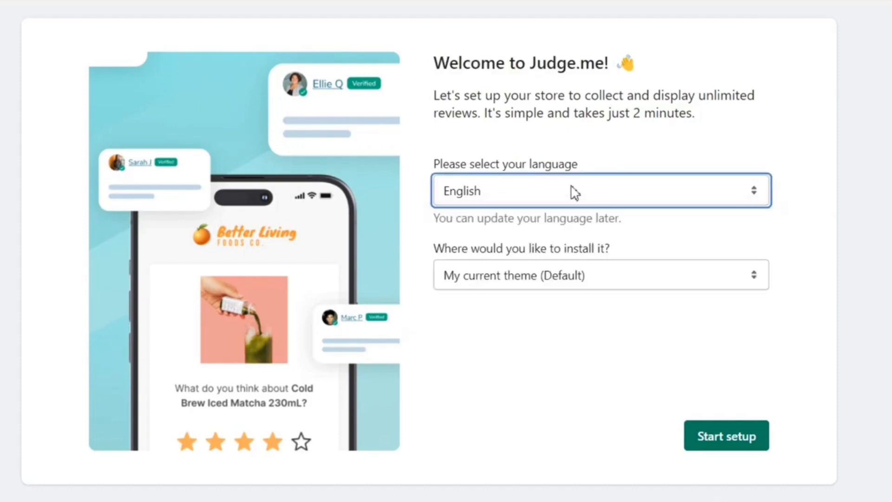
click(565, 284)
click(565, 284)
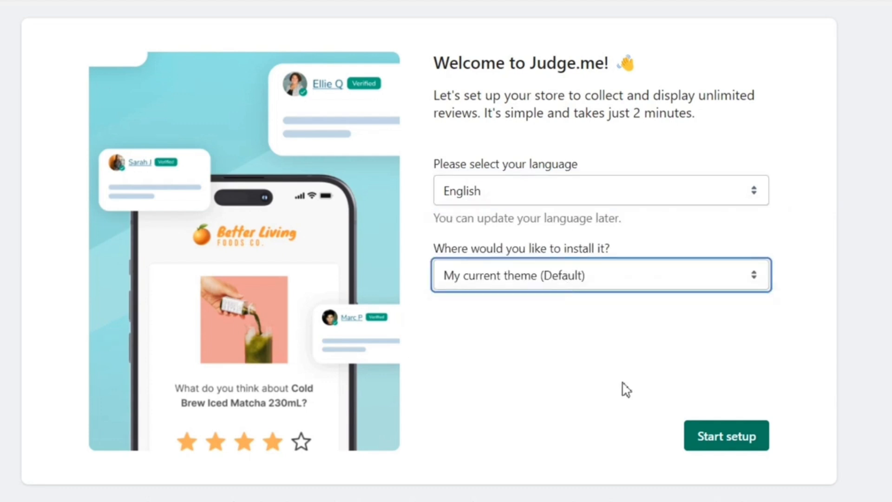
click(710, 446)
drag(475, 124, 438, 136)
click(482, 152)
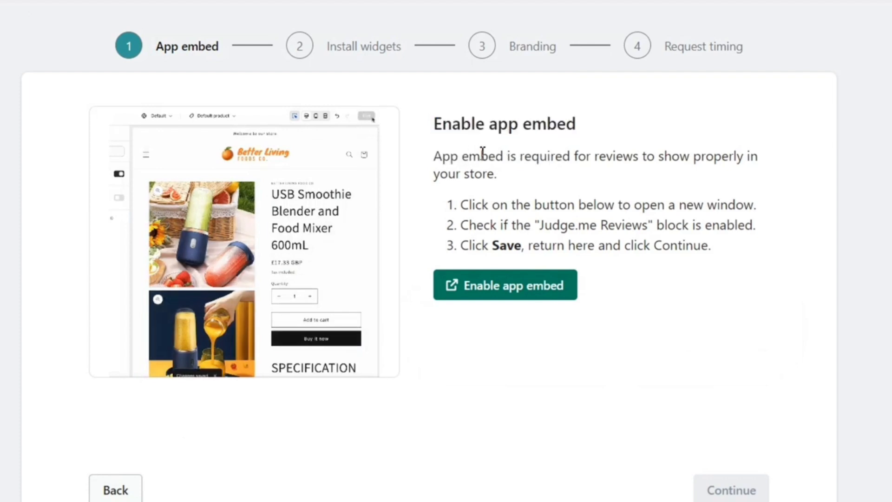
click(501, 300)
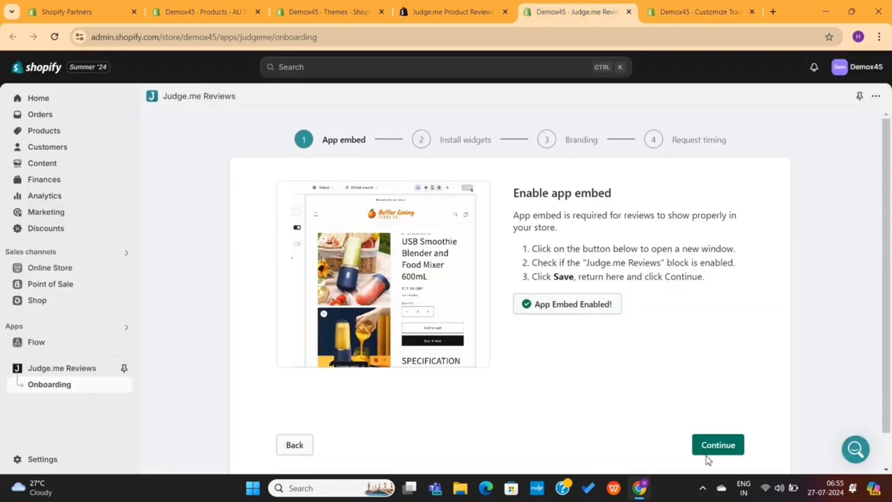
Add the Judge.me Review Widget to the product page and save the theme
click(716, 445)
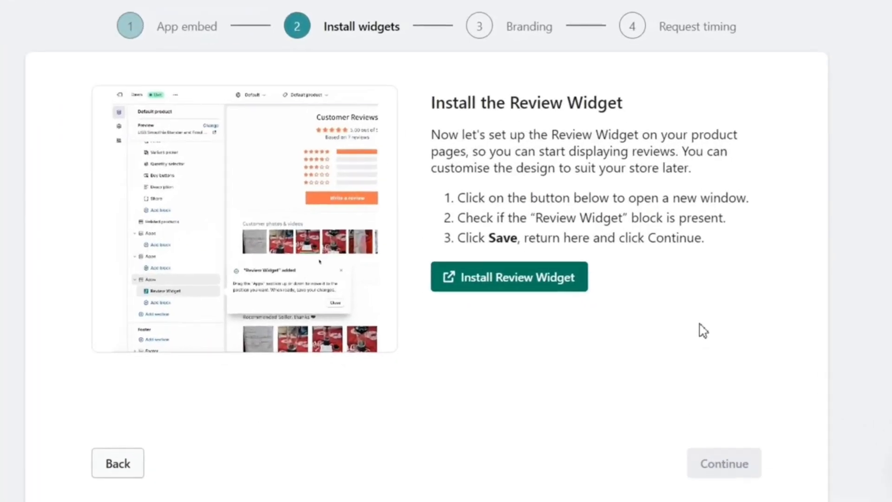
drag(433, 113, 641, 116)
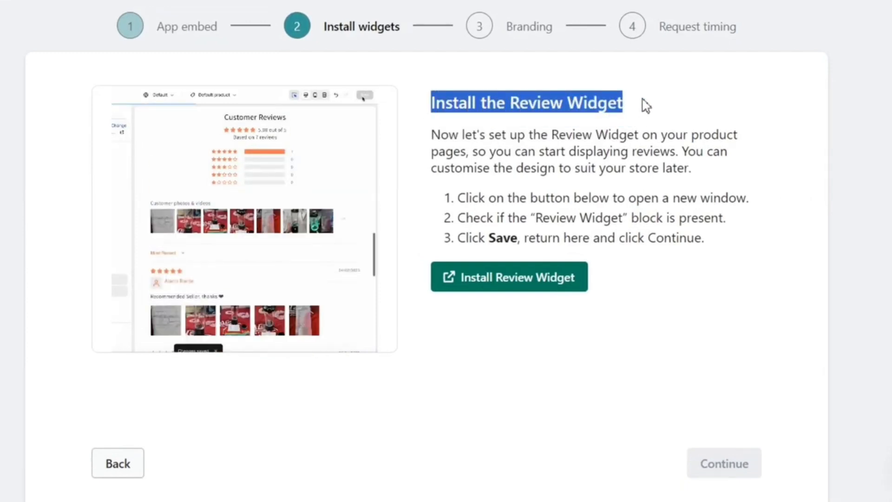
click(646, 106)
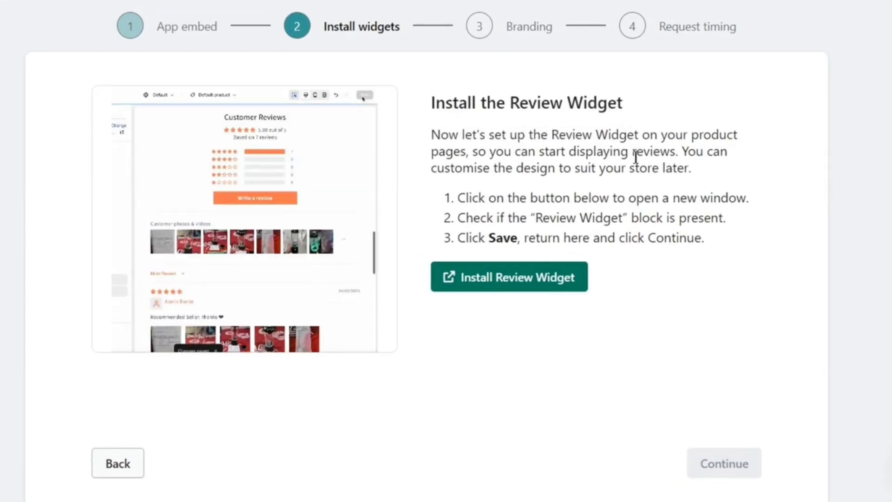
click(549, 281)
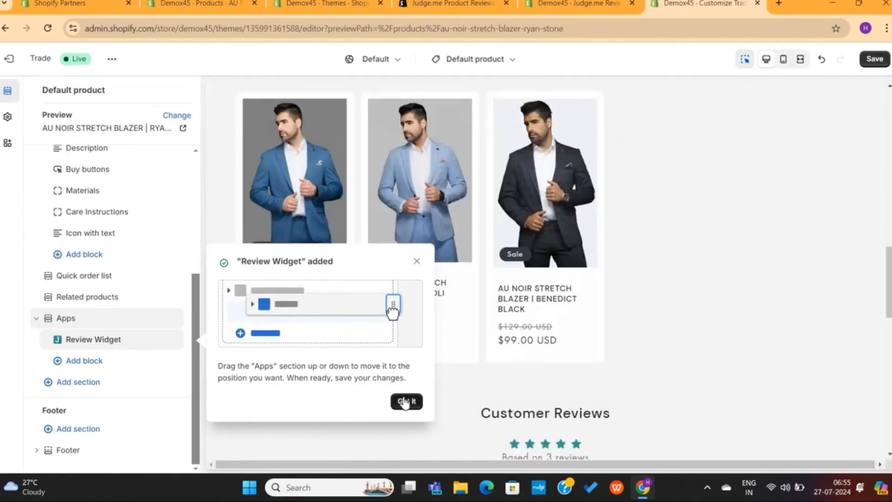
click(405, 402)
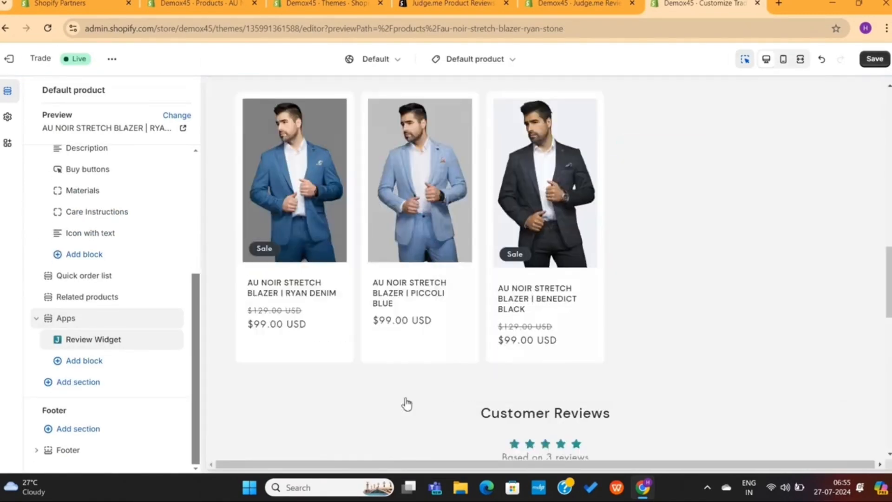
scroll(418, 374, down, 5)
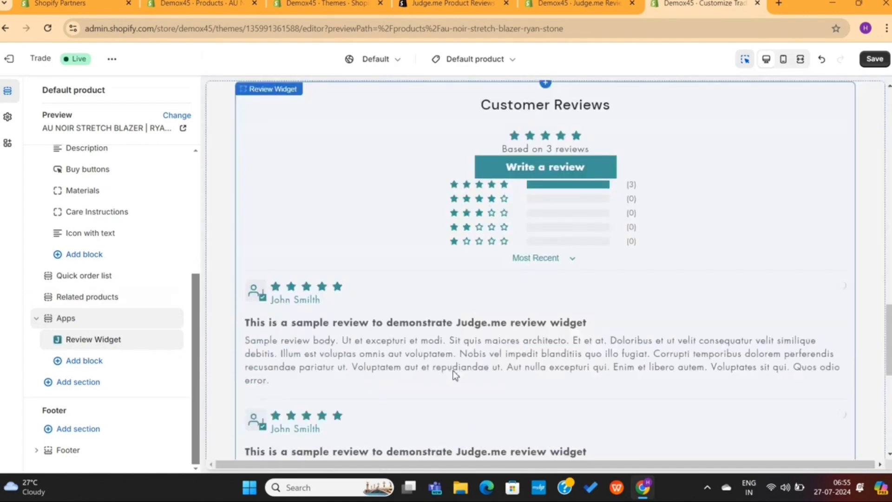
scroll(524, 322, down, 5)
scroll(469, 308, up, 6)
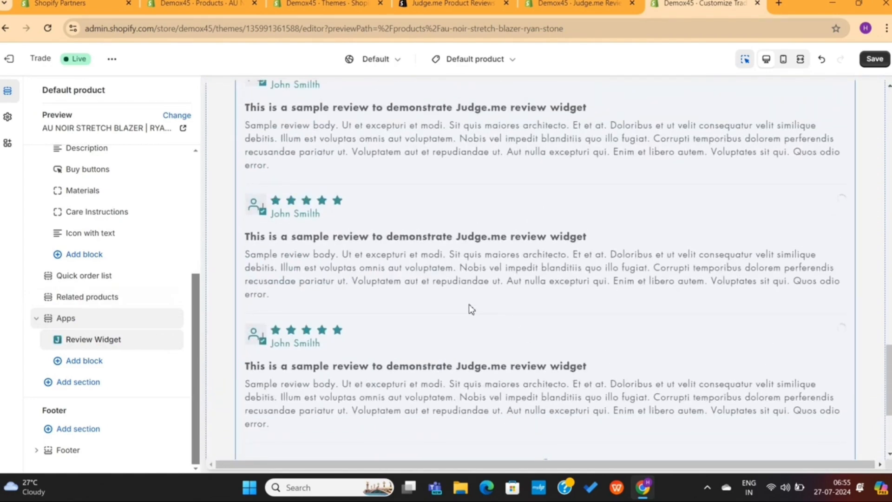
scroll(471, 310, up, 2)
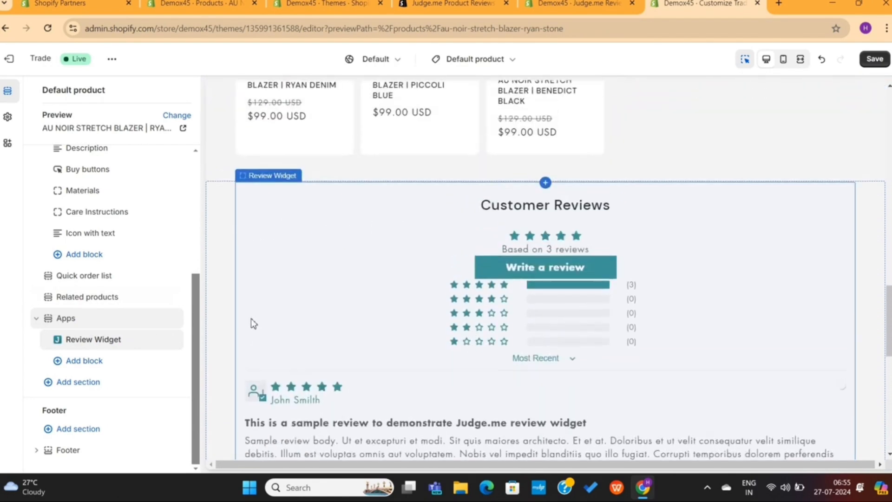
click(874, 58)
click(581, 4)
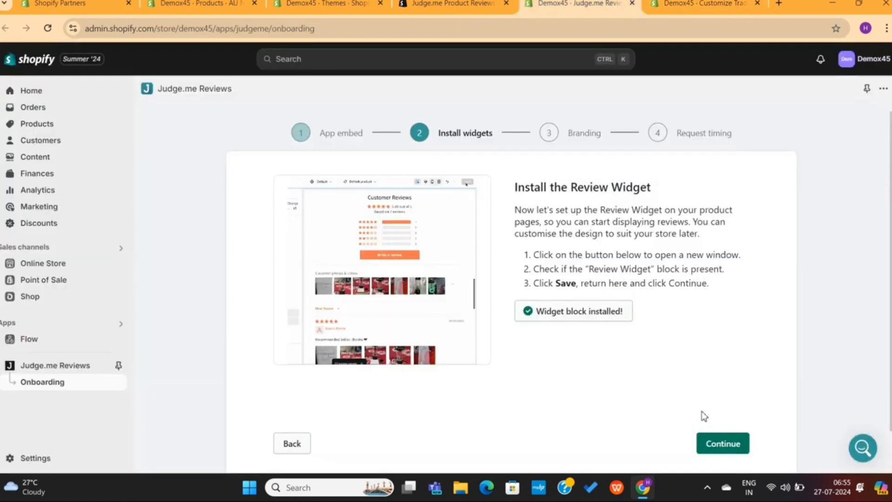
Place the Star Ratings block just below the product title and save
click(714, 443)
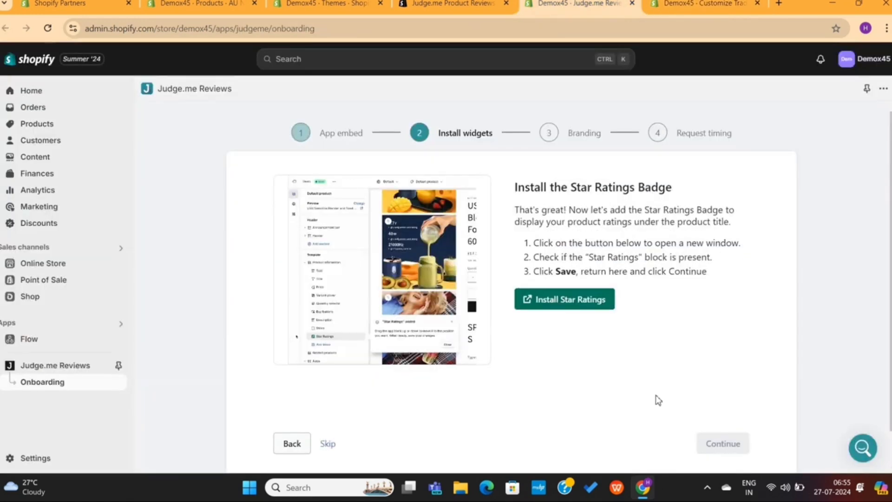
click(578, 306)
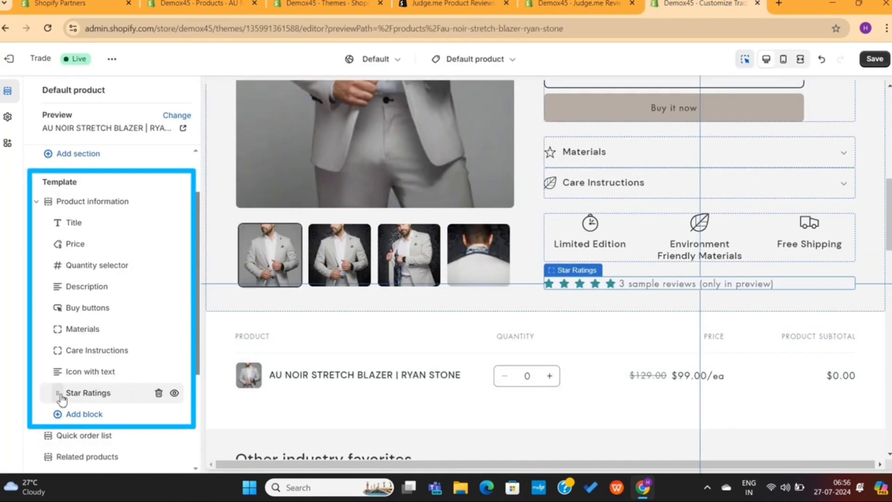
drag(61, 398, 65, 244)
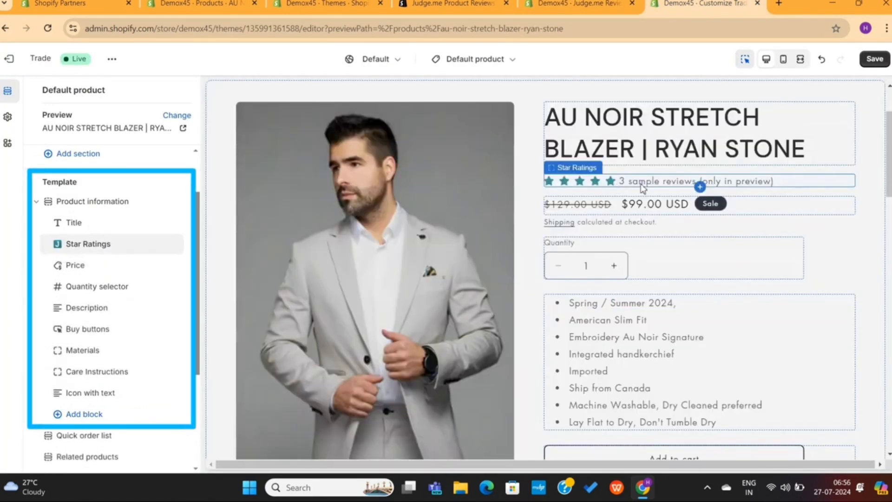
click(874, 59)
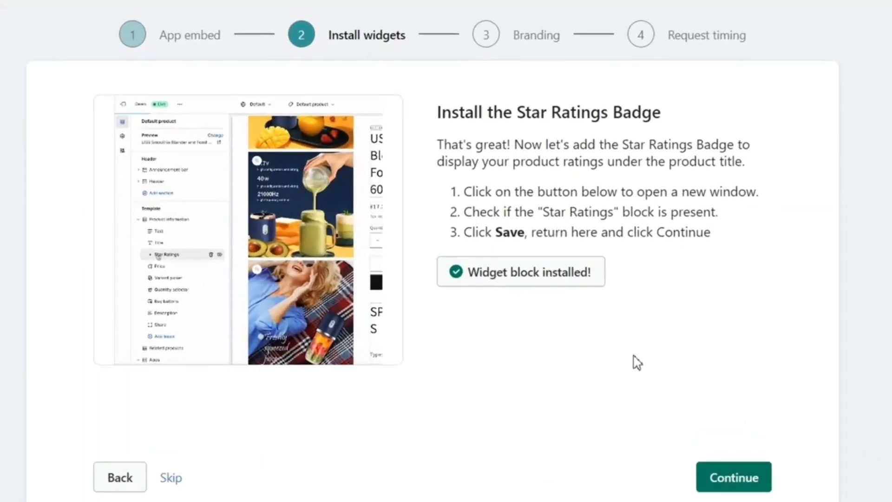
Set the review star colour to yellow #F1FF00 and continue to request timing
click(720, 481)
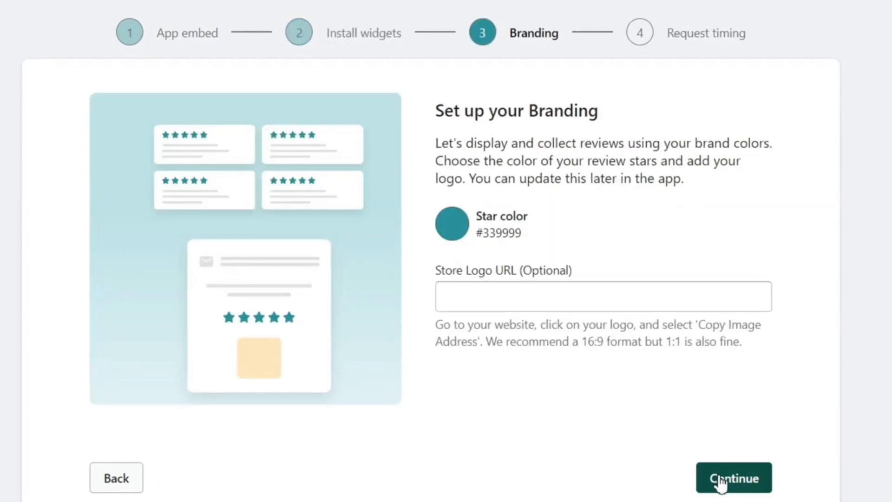
click(460, 231)
mouse_move(600, 285)
mouse_down()
mouse_move(586, 250)
mouse_move(604, 284)
mouse_up()
click(472, 227)
click(472, 228)
click(715, 454)
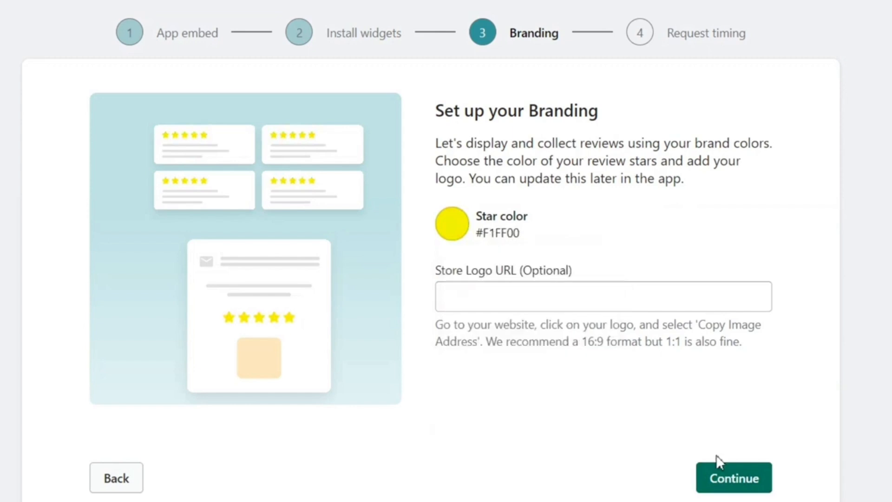
click(721, 474)
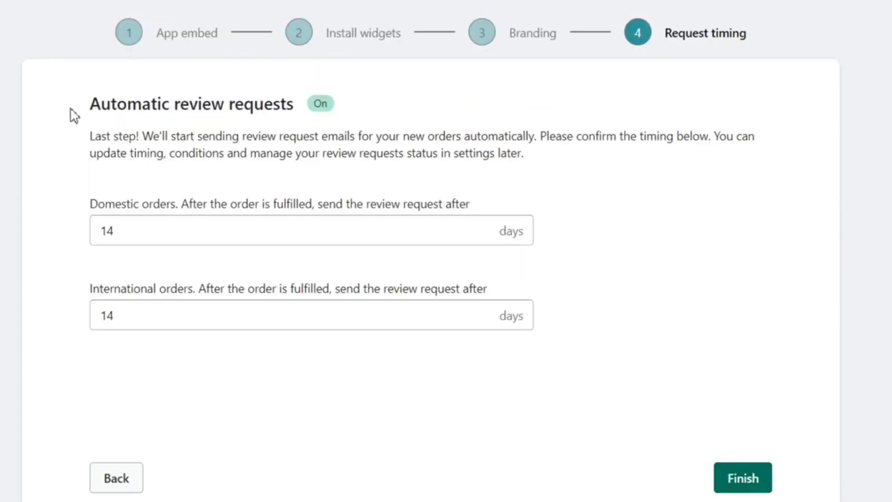
Leave domestic and international review request delays at 14 days and finish Judge.me setup
drag(71, 109, 261, 105)
click(383, 128)
click(124, 231)
click(57, 237)
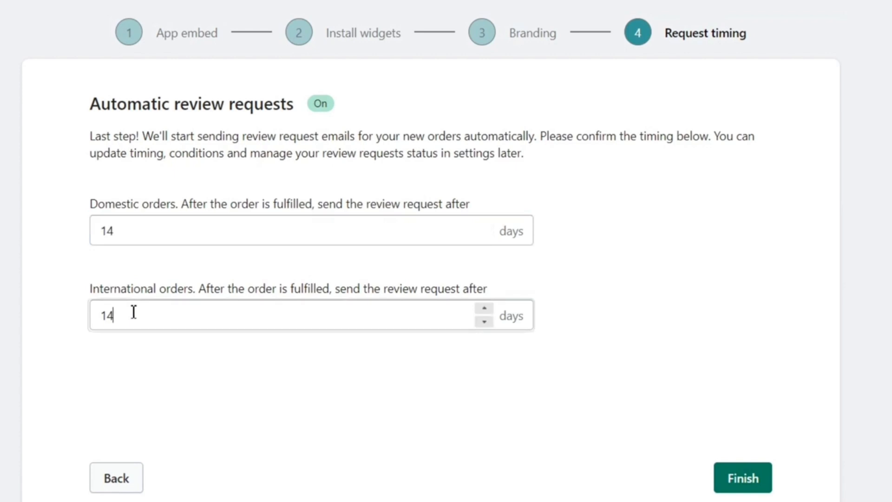
drag(133, 311, 44, 312)
click(48, 315)
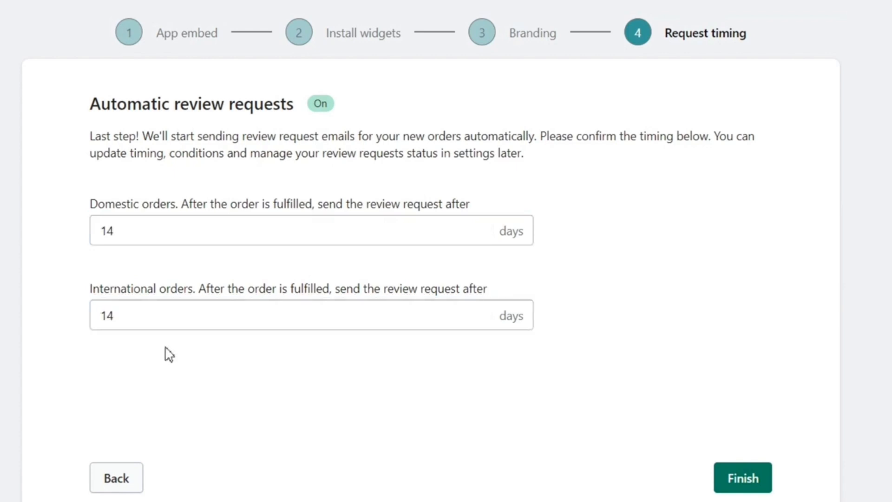
click(742, 479)
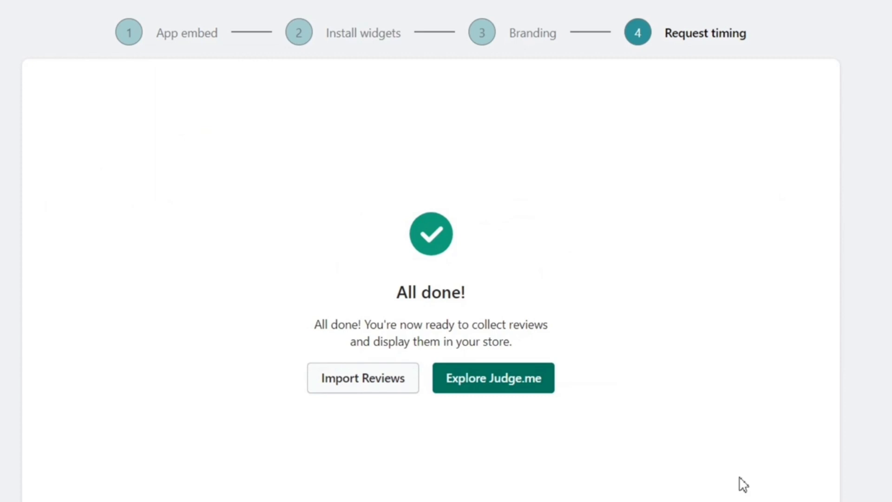
drag(286, 331, 548, 348)
click(550, 352)
Open the Judge.me dashboard, continue on the Free plan, and close the setup checklist
click(498, 392)
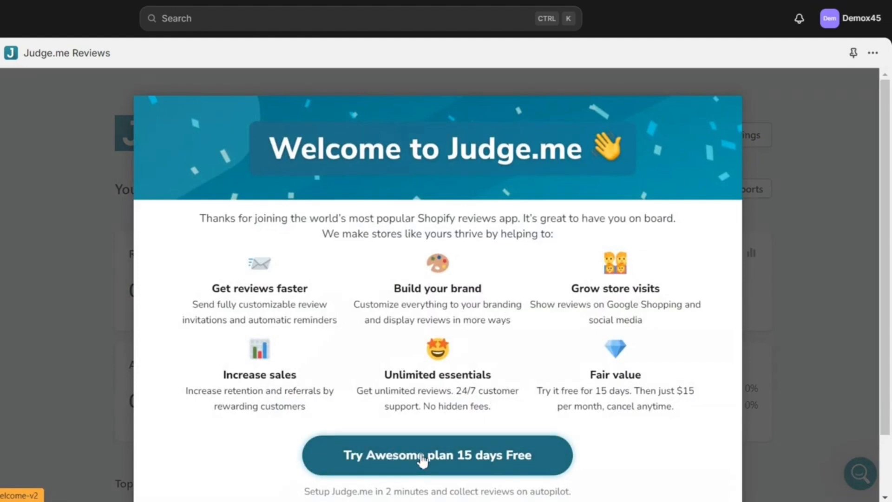
scroll(821, 130, down, 3)
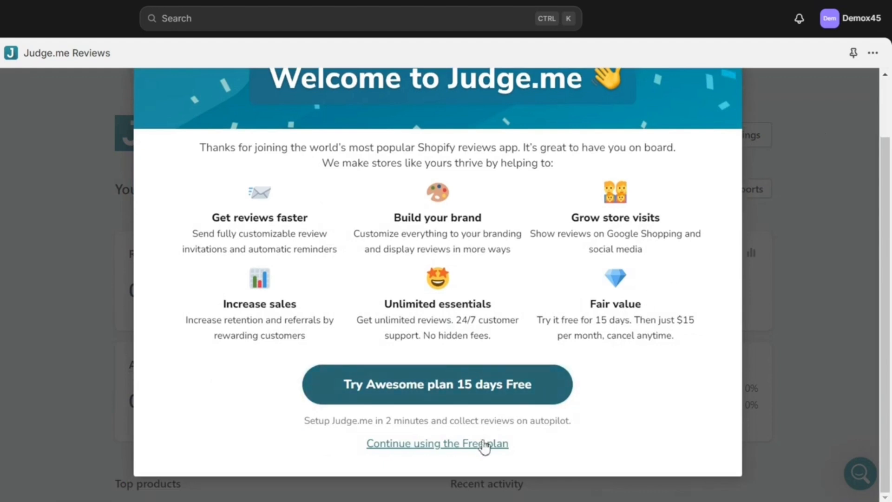
click(482, 446)
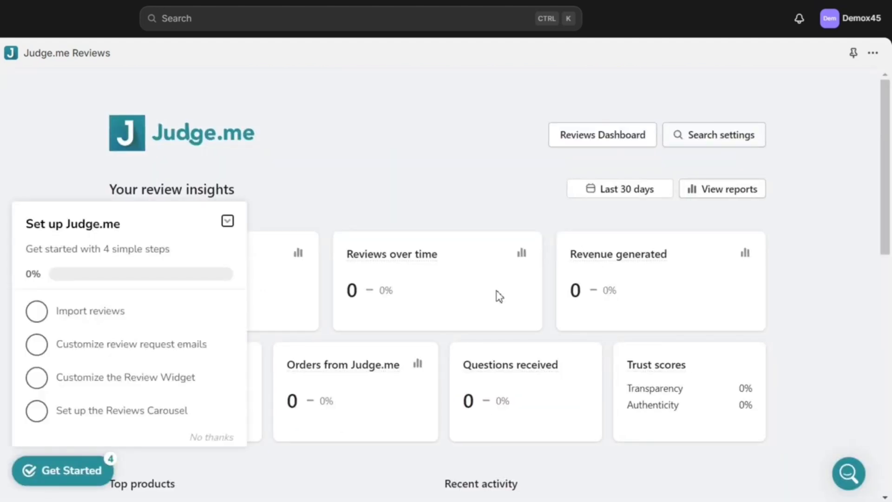
scroll(497, 297, down, 5)
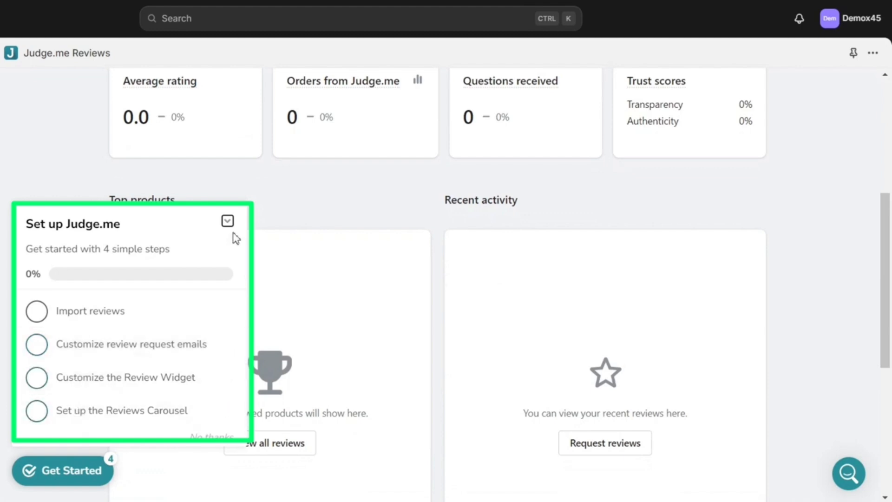
click(227, 222)
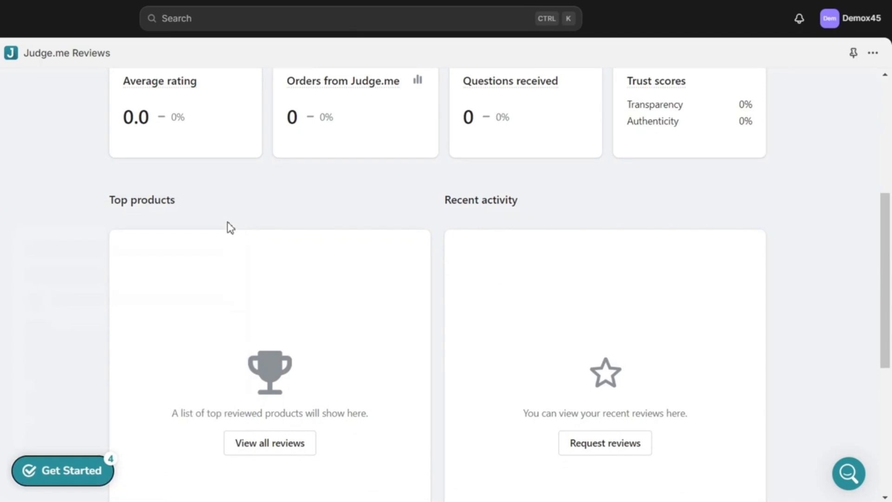
scroll(360, 364, down, 5)
scroll(360, 365, up, 10)
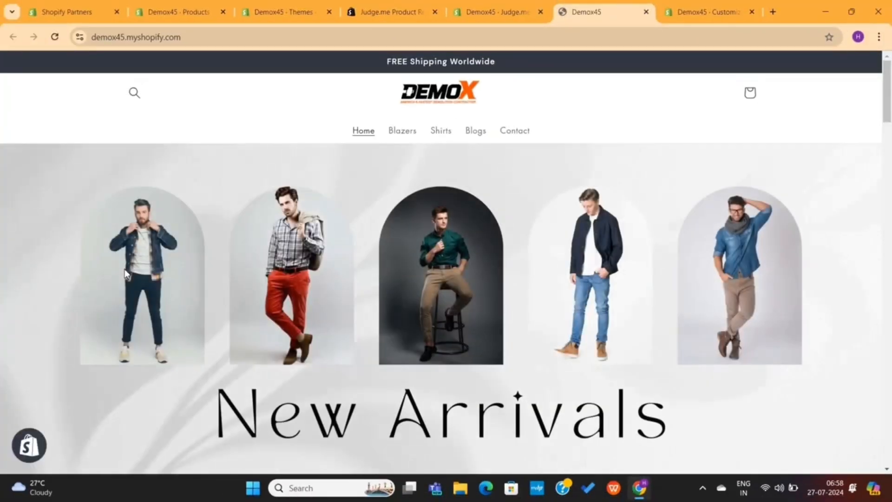
Go to the Ryan Stone blazer's Customer Reviews section and open the review form
scroll(258, 296, down, 5)
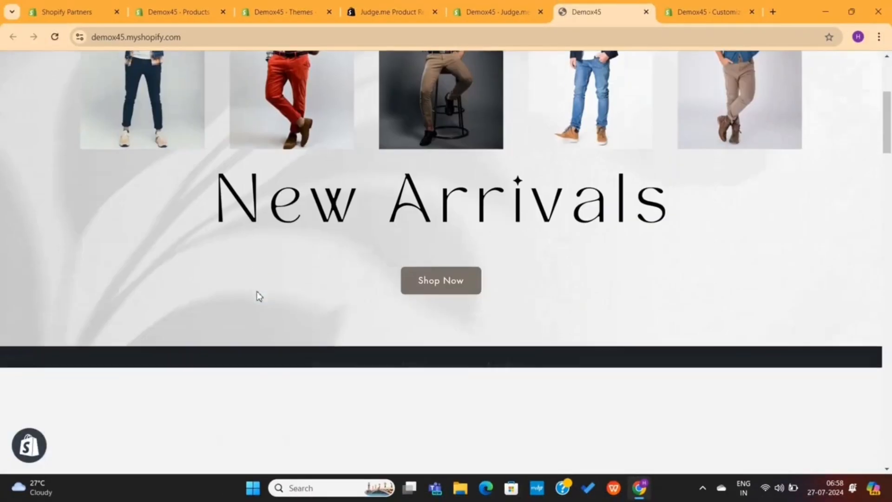
scroll(258, 296, down, 6)
click(242, 295)
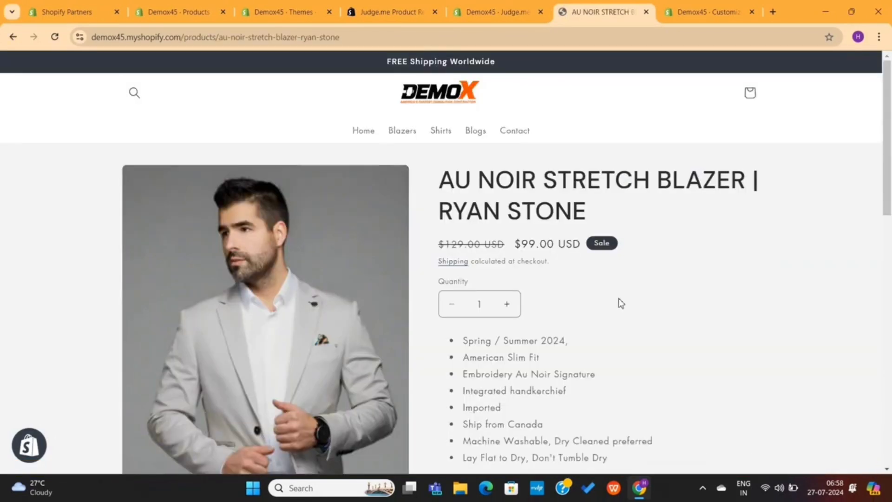
scroll(618, 303, down, 10)
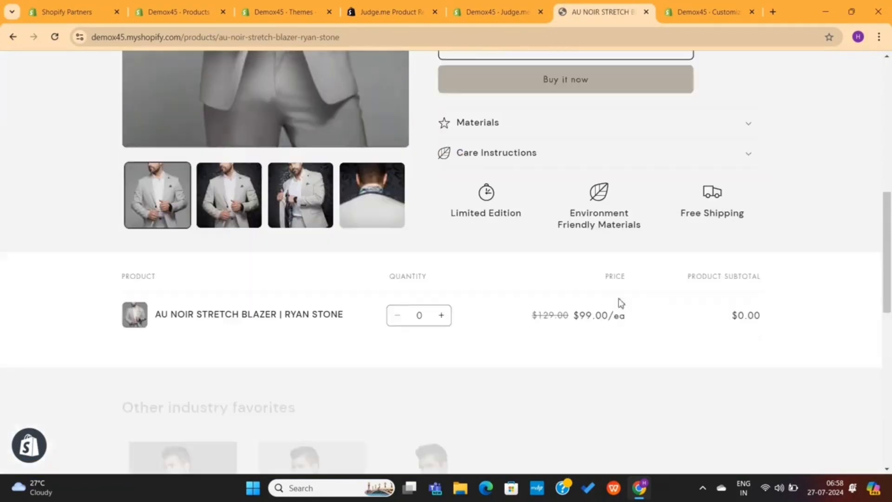
scroll(619, 301, down, 10)
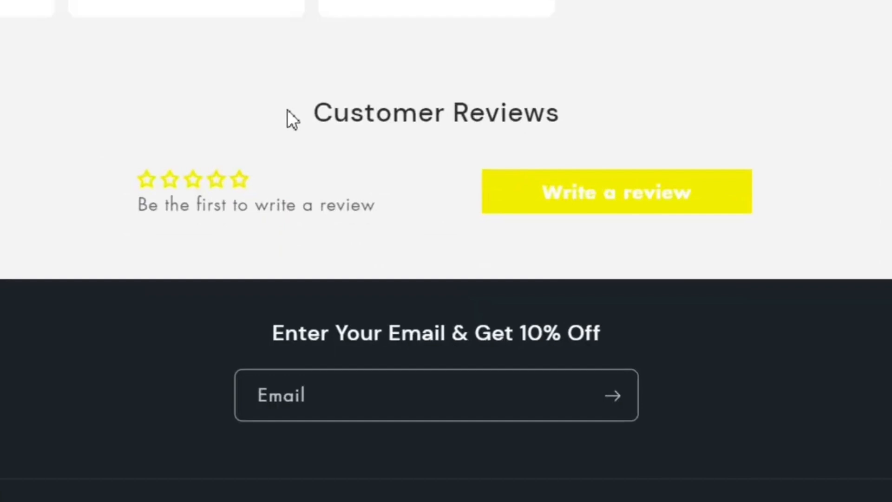
drag(287, 110, 599, 112)
click(602, 113)
click(606, 196)
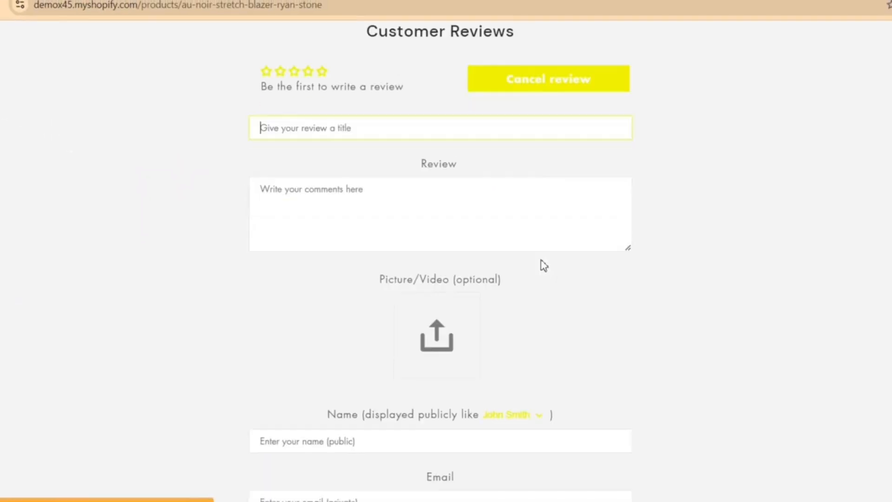
scroll(454, 206, up, 5)
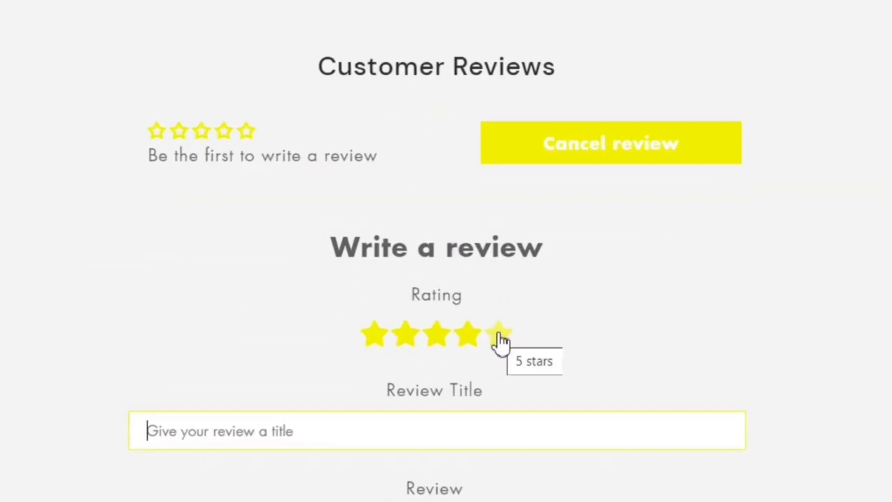
Rate 5 stars, title 'Demo Review', and write 'Demo or sample of the review'
click(499, 335)
scroll(596, 325, down, 3)
text(Demo Review)
scroll(394, 335, down, 4)
click(258, 224)
text(D)
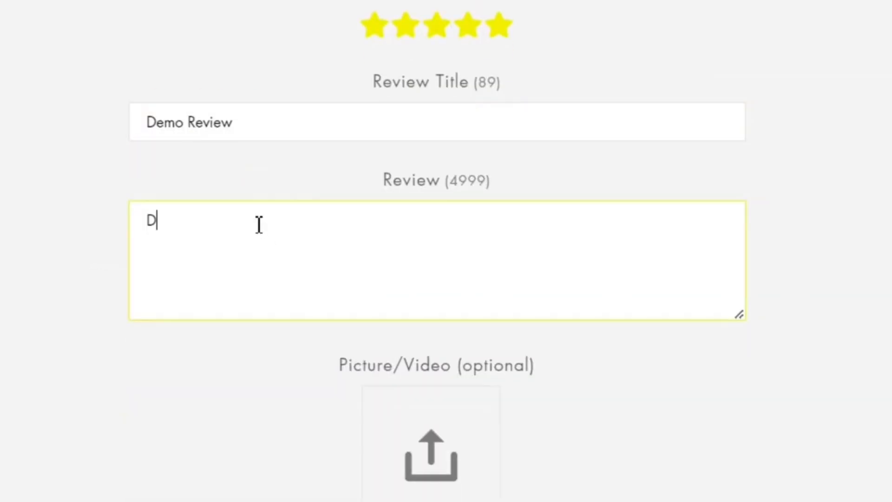
text(emo or sample of the review)
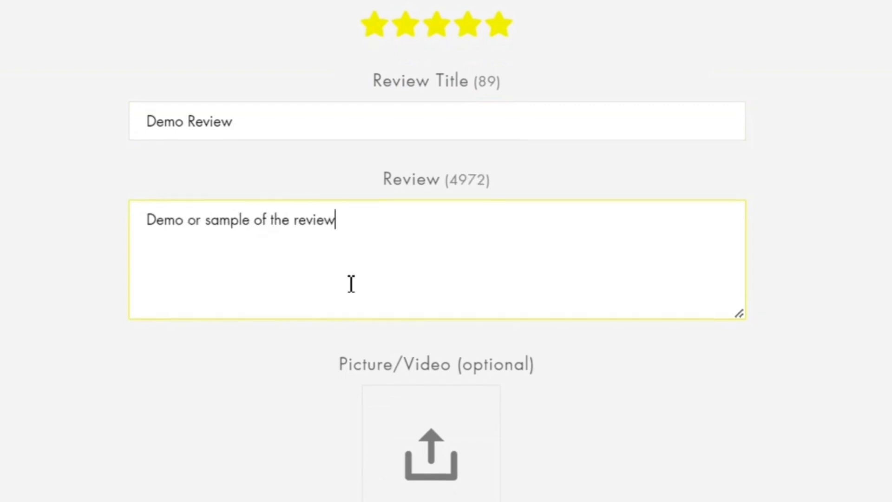
scroll(438, 328, down, 3)
scroll(505, 323, down, 4)
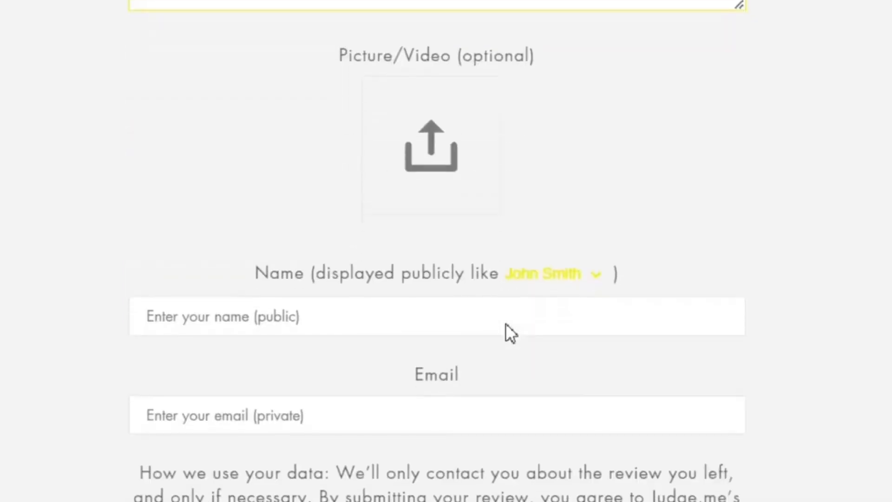
scroll(505, 323, down, 3)
Enter the reviewer's name and e-mail, submit the review, and reload the page
click(255, 215)
text(Brandon)
click(251, 308)
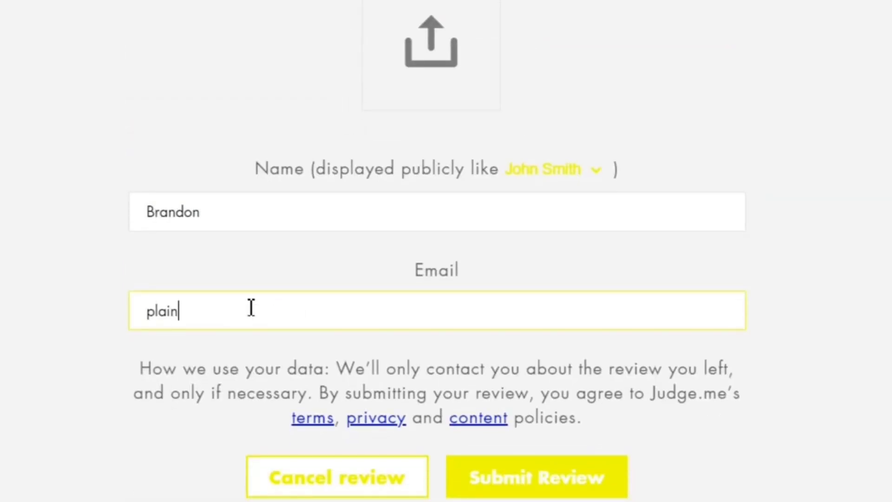
click(523, 470)
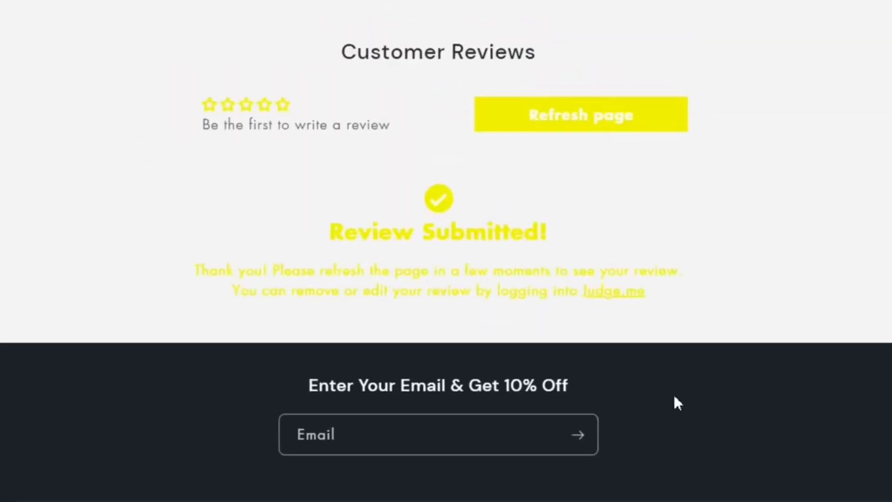
drag(272, 235, 555, 229)
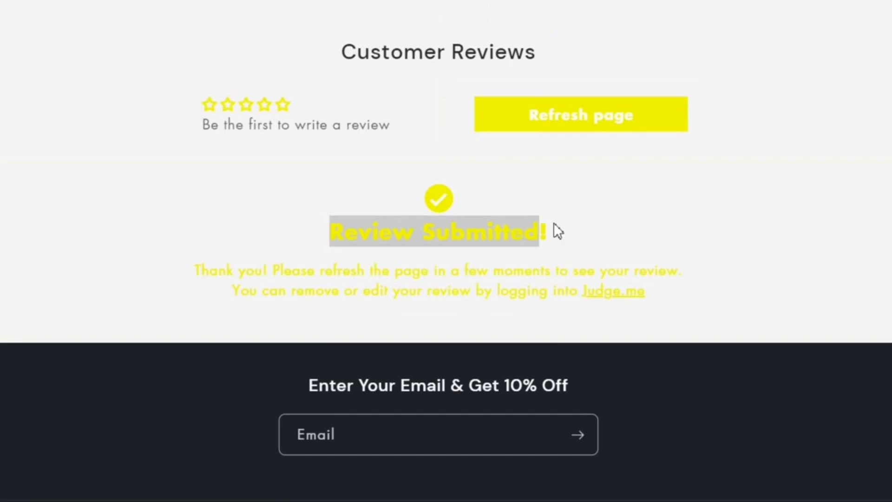
click(54, 37)
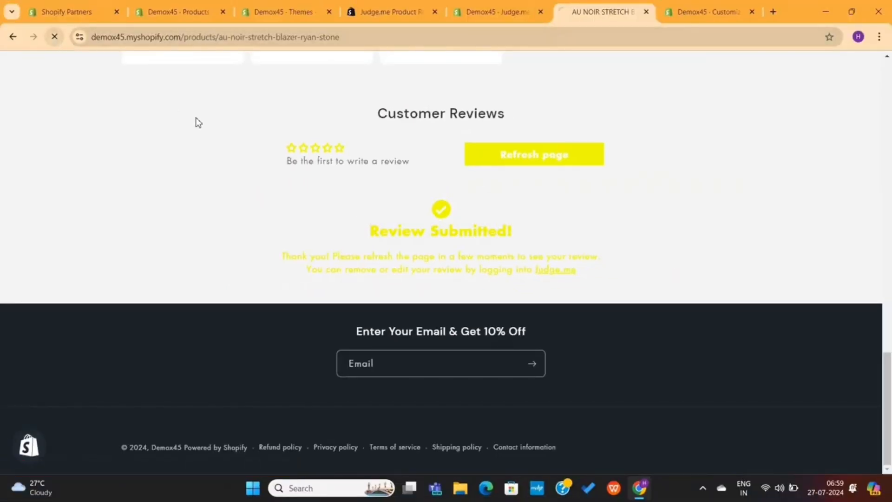
Verify Demo Review shows with a 5.00 rating, then return to the Judge.me admin
scroll(307, 161, down, 15)
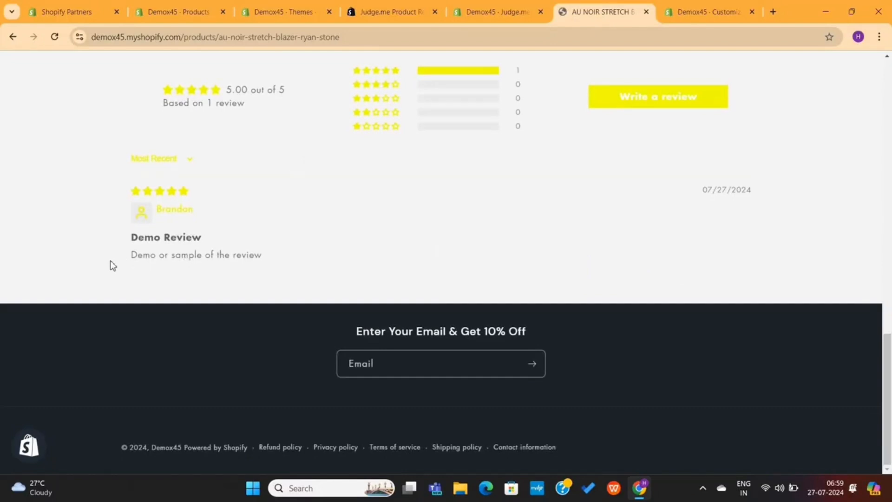
drag(132, 254, 282, 254)
click(306, 251)
scroll(332, 197, up, 8)
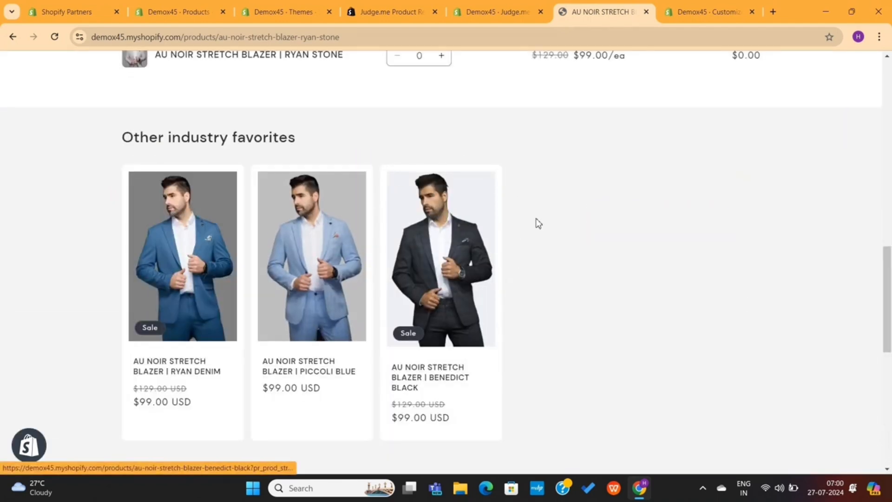
scroll(537, 223, down, 8)
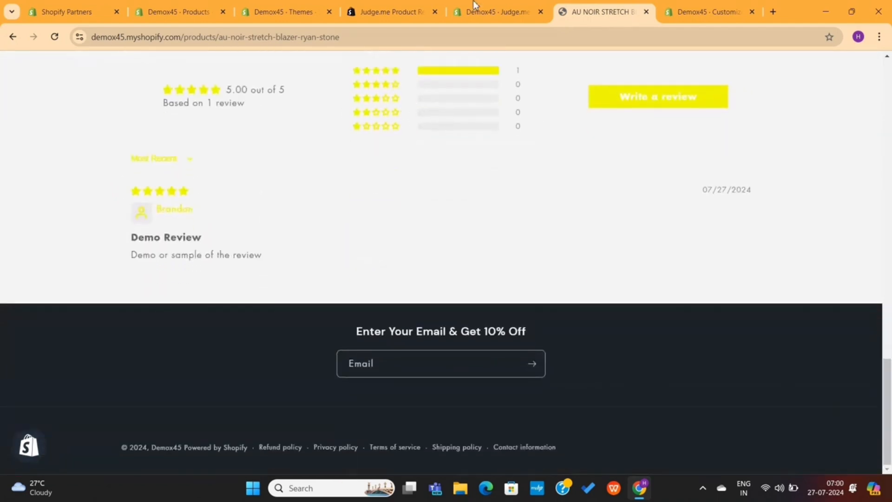
click(474, 6)
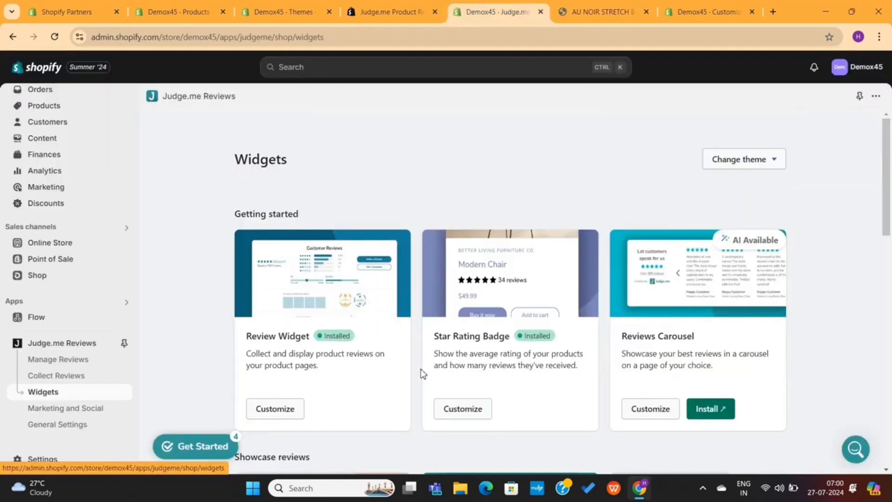
Set the Judge.me Branding primary colour to green #00FFA1 and save
click(79, 426)
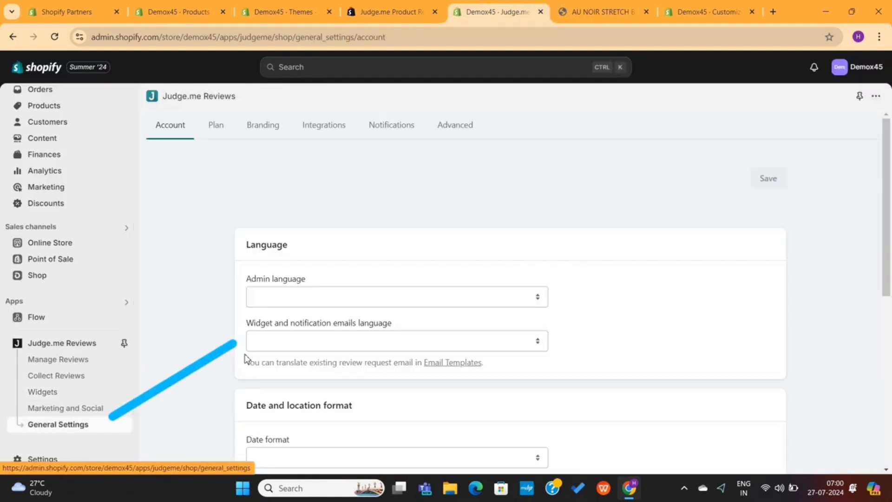
click(263, 133)
click(257, 284)
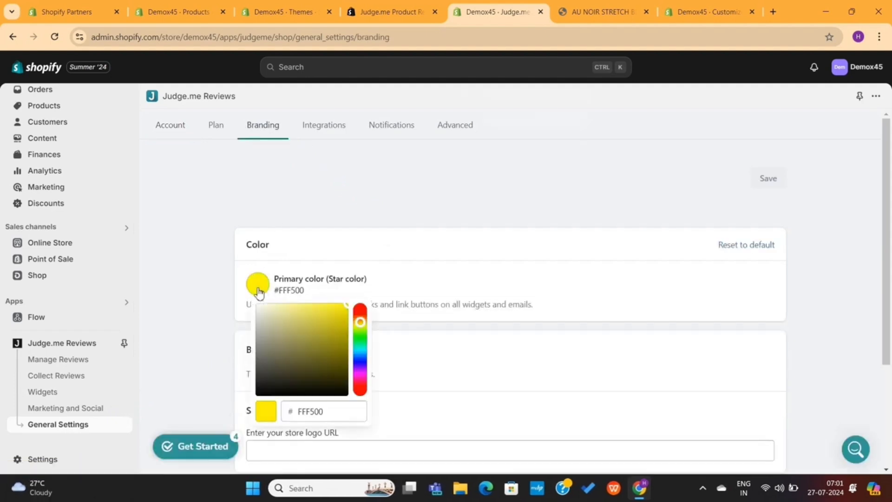
drag(360, 327, 361, 349)
click(723, 207)
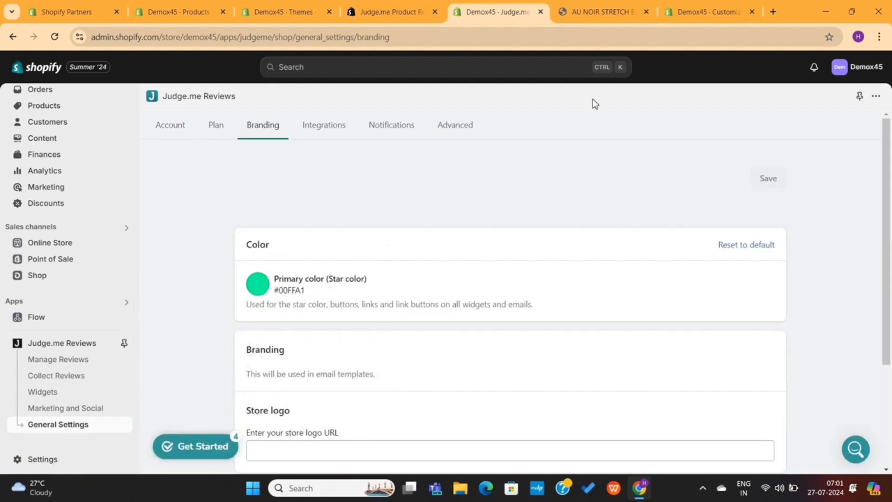
Confirm the blazer's reviews now appear green, then go to Judge.me Widgets
click(596, 10)
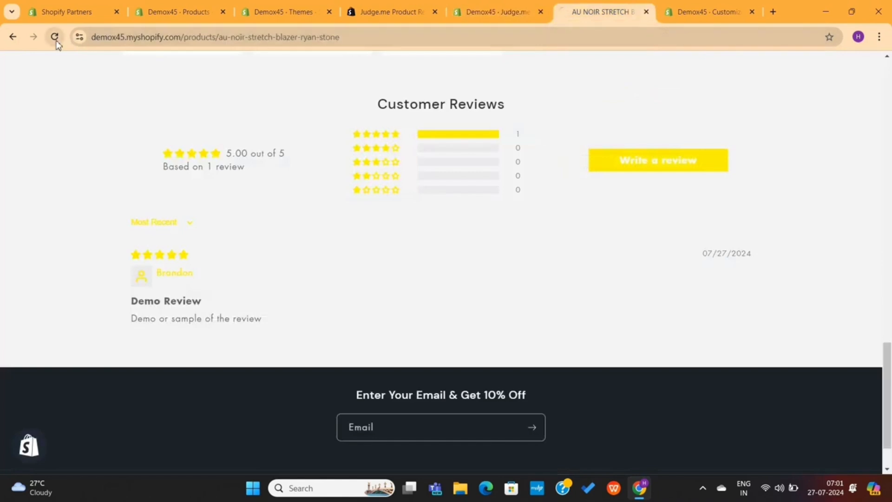
scroll(444, 194, up, 10)
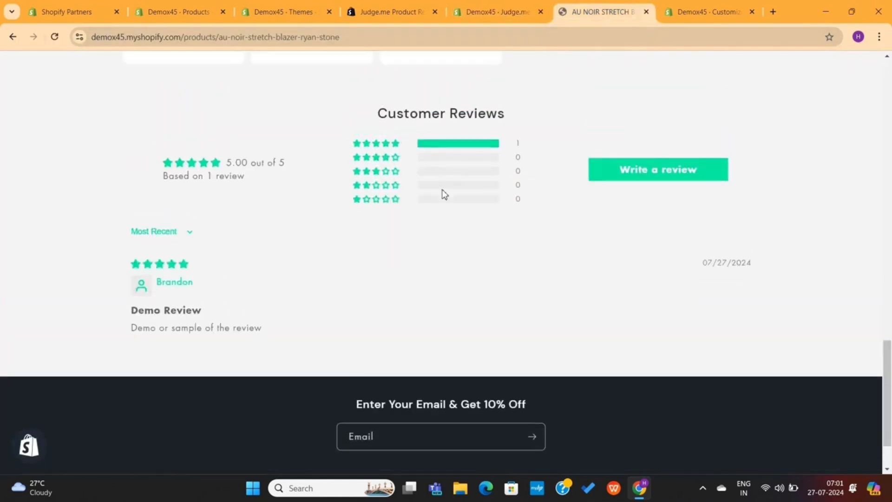
scroll(443, 194, up, 10)
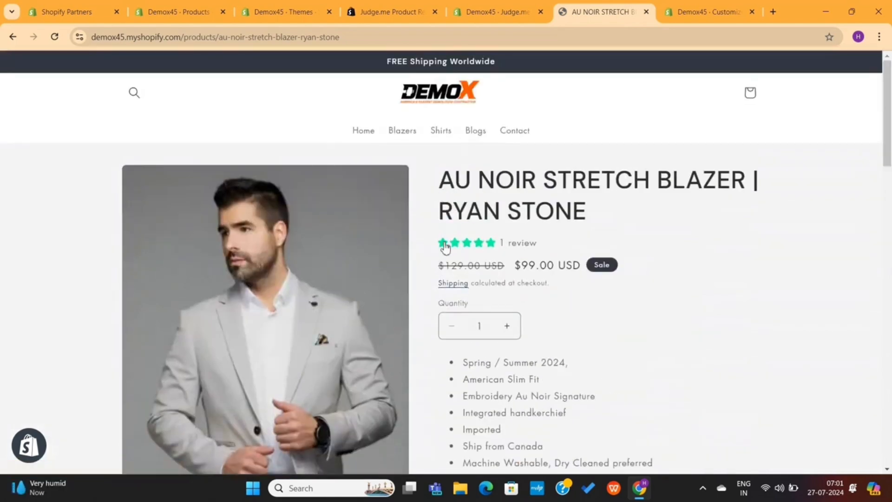
click(559, 248)
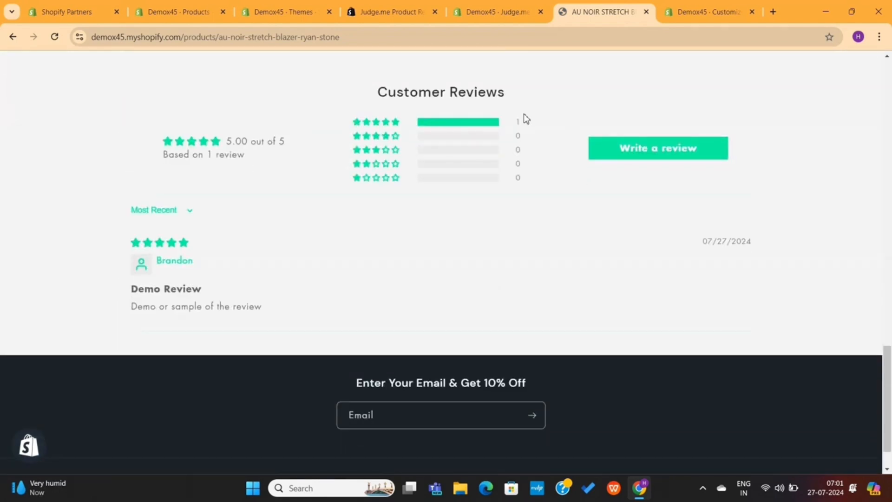
click(501, 11)
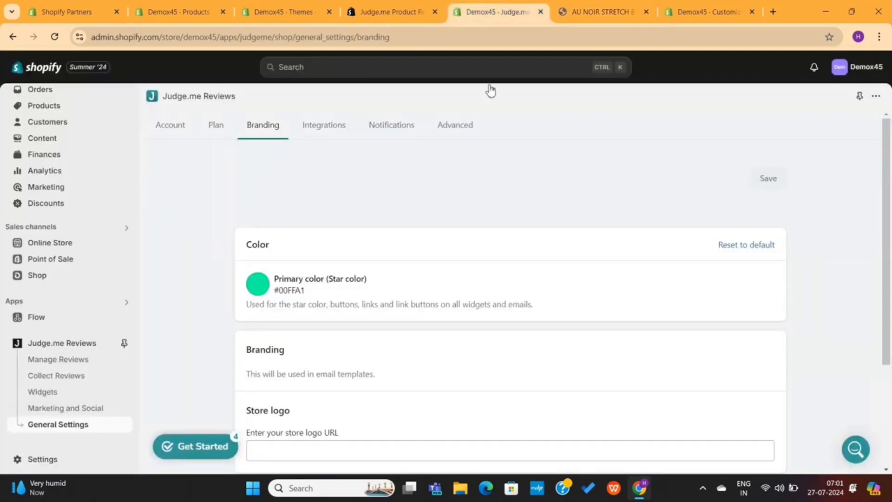
scroll(449, 241, down, 3)
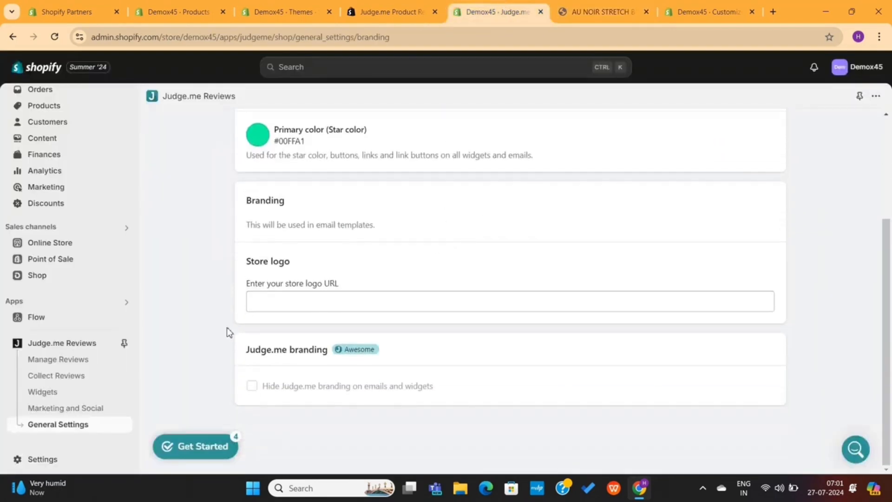
click(64, 393)
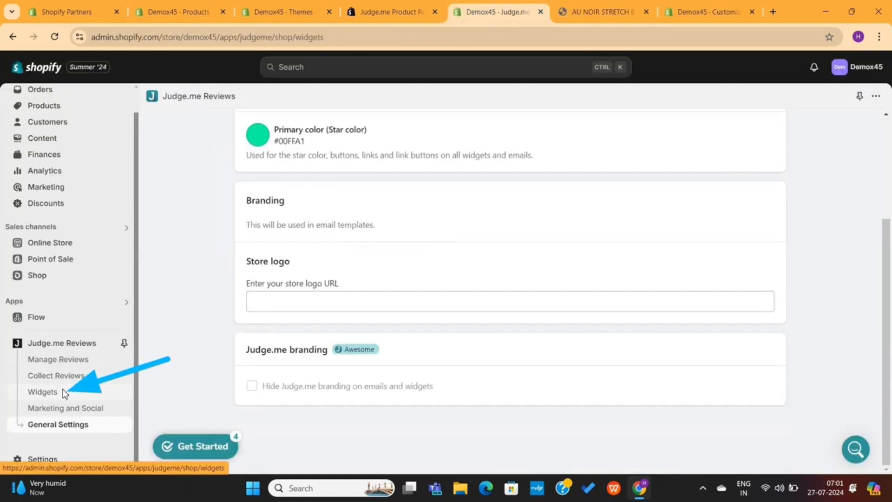
Review the installed Review Widget and Star Rating Badge on the Judge.me Widgets page
scroll(334, 331, down, 1)
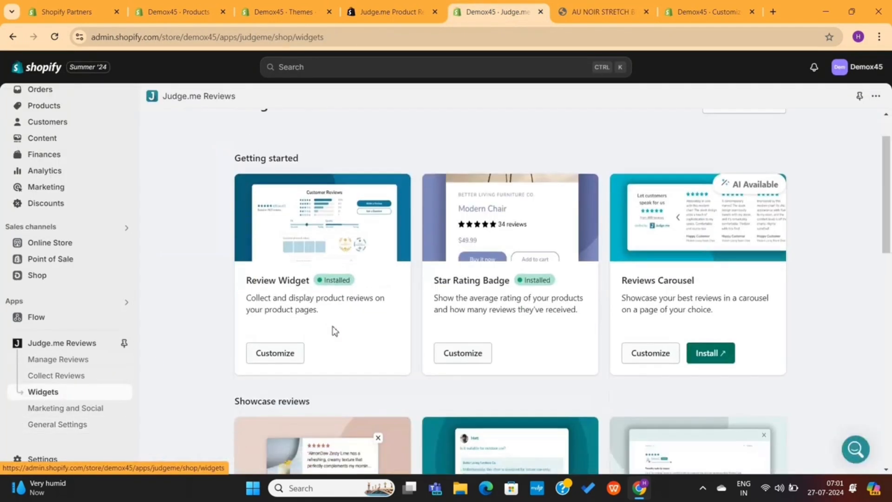
scroll(334, 330, down, 1)
scroll(334, 331, down, 1)
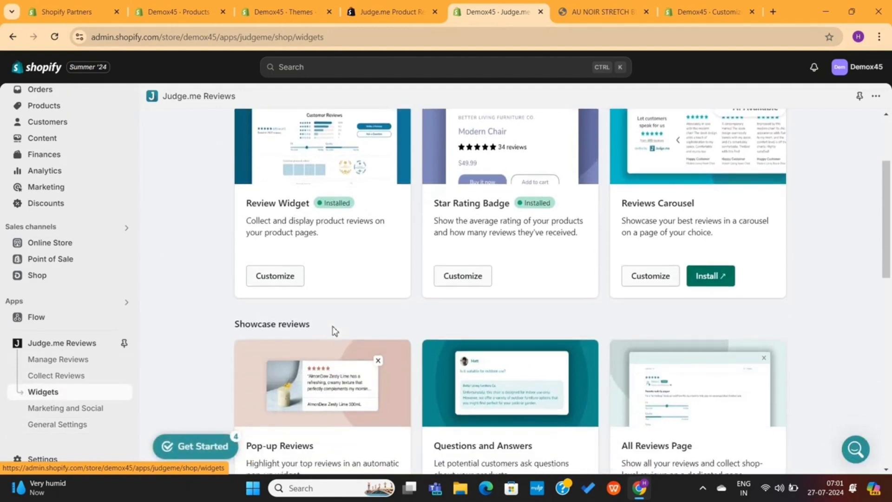
scroll(334, 330, up, 1)
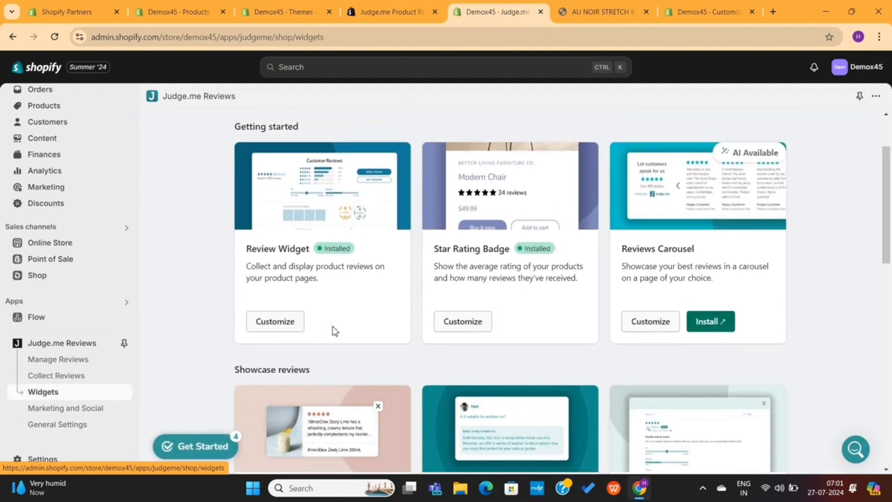
drag(233, 257, 308, 260)
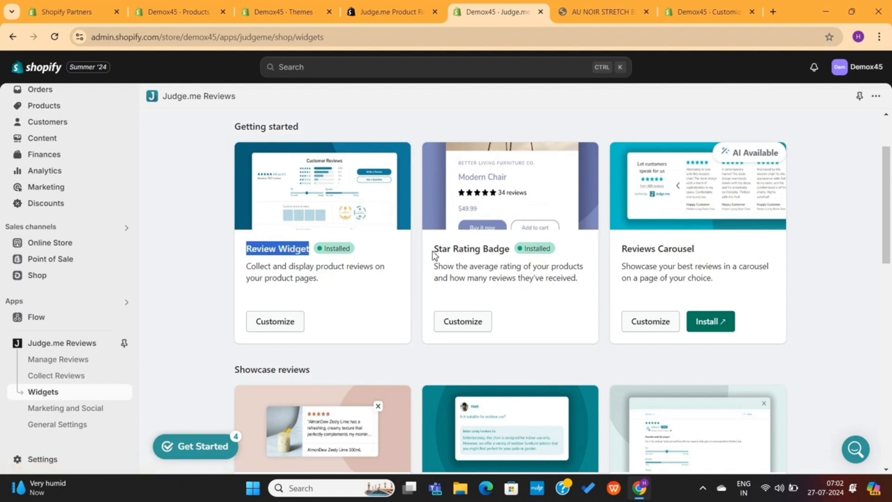
drag(433, 254, 516, 256)
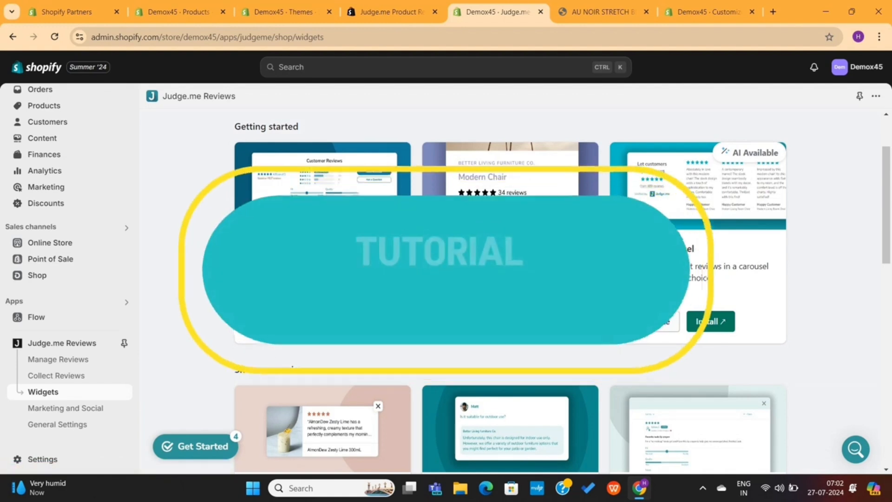
Check the Pop-up Reviews and Questions and Answers widgets, then pin Judge.me Reviews and open the apps search
scroll(691, 190, up, 1)
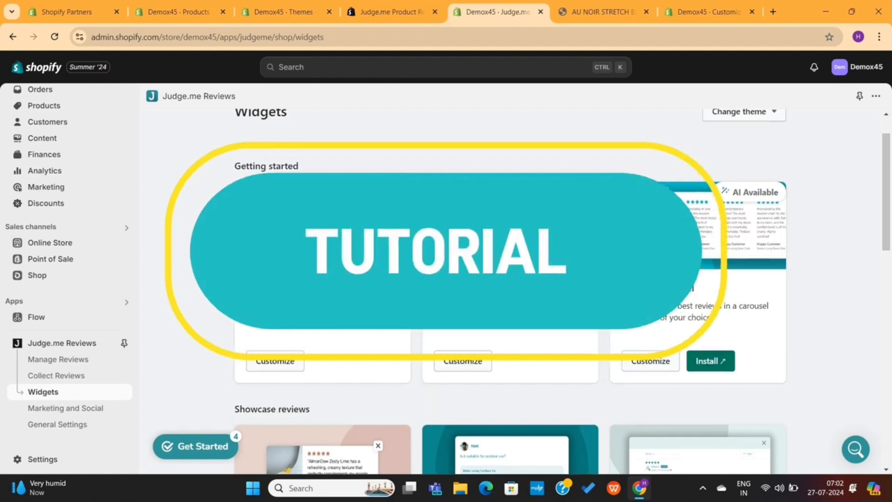
scroll(511, 288, down, 5)
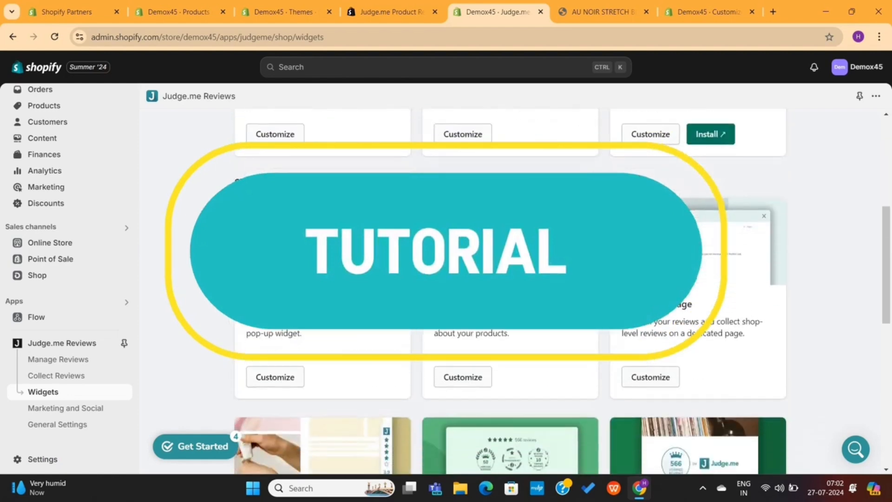
drag(328, 304, 219, 308)
click(219, 308)
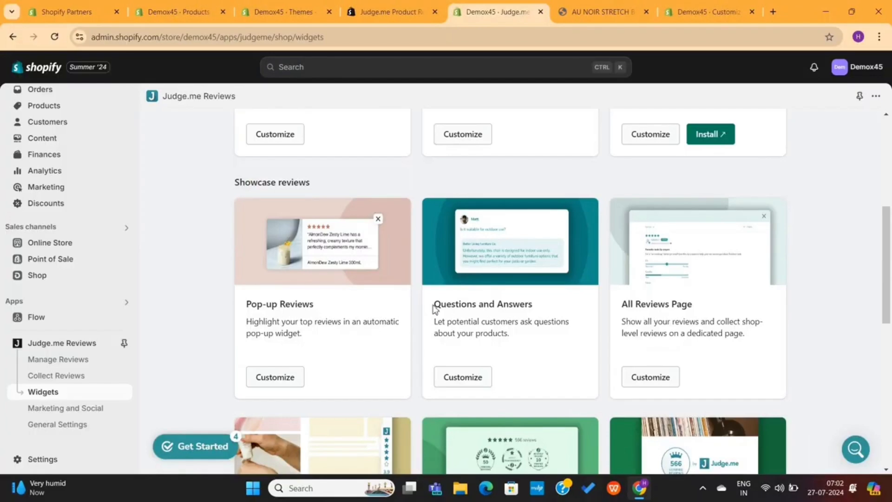
drag(435, 308, 549, 310)
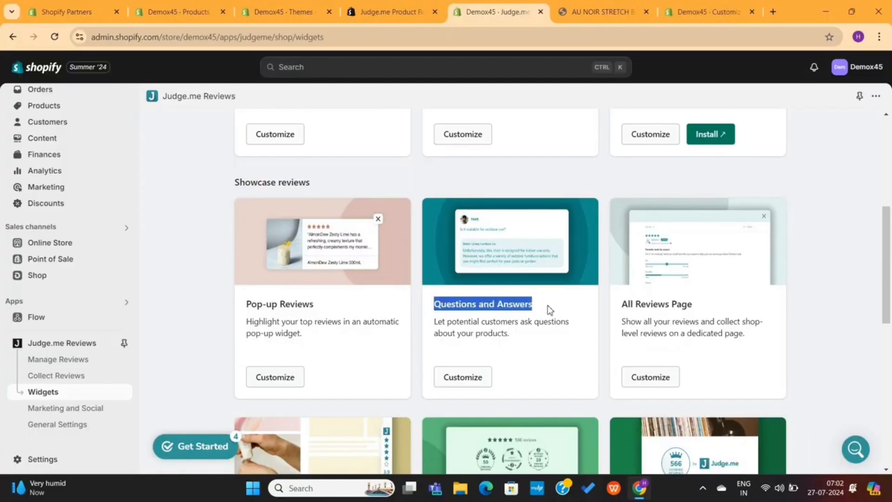
click(554, 310)
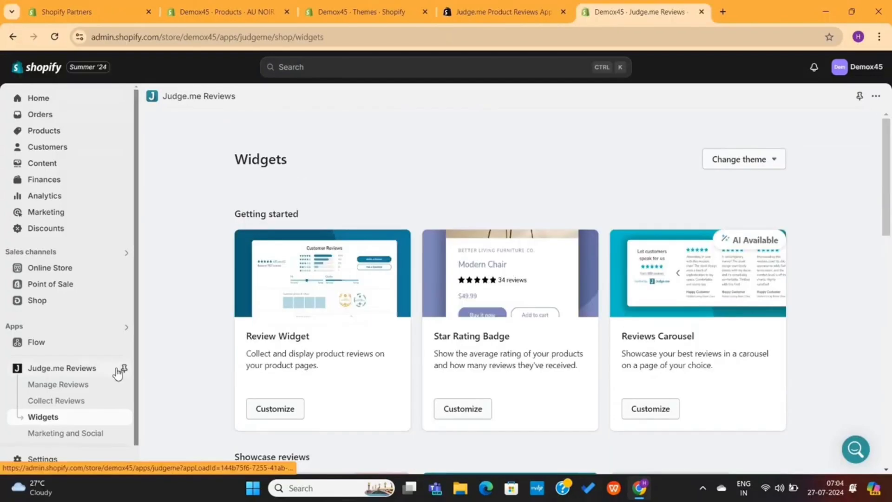
click(123, 366)
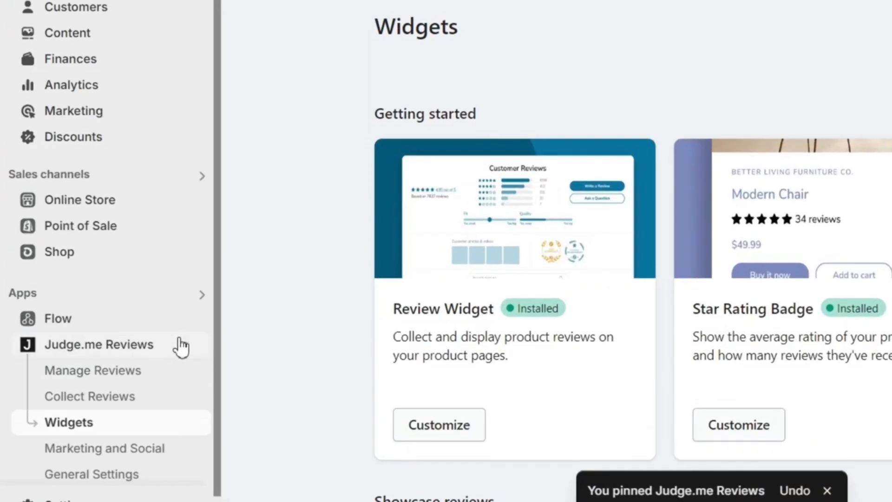
click(192, 300)
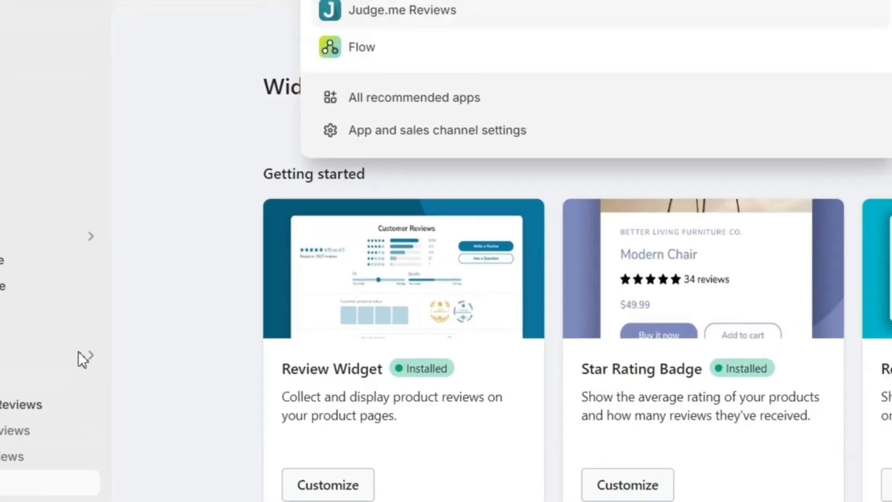
Search the App Store for 'product bundles'
text(product by)
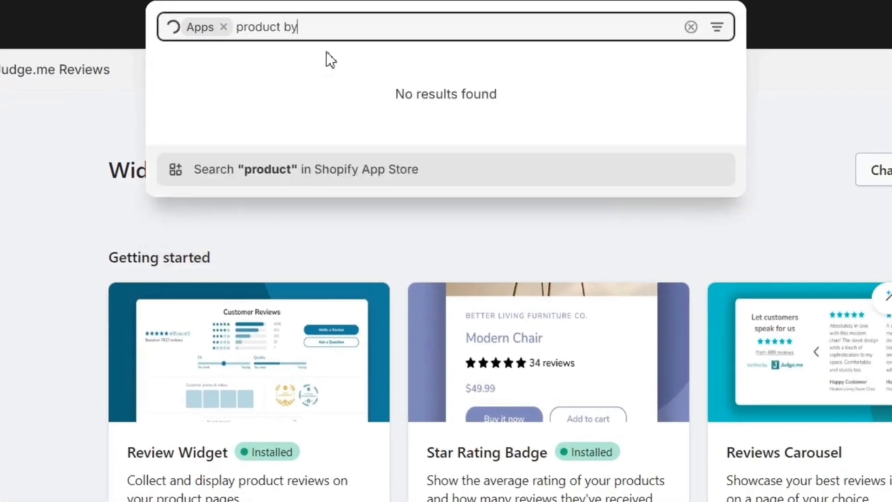
key(BackSpace)
text(undles)
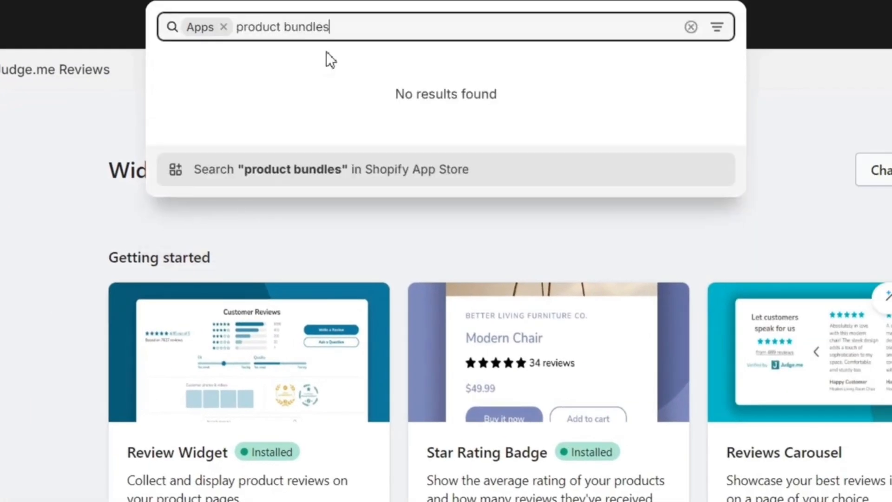
key(Return)
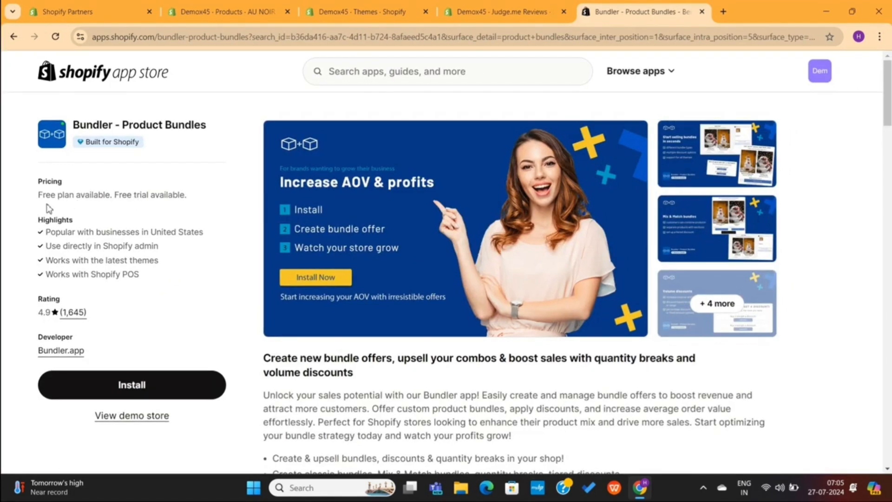
Read Bundler's free plan pricing, then open its Cake Store demo on the Wedding cake page
drag(34, 203, 207, 199)
click(235, 282)
scroll(235, 283, down, 5)
scroll(235, 284, down, 10)
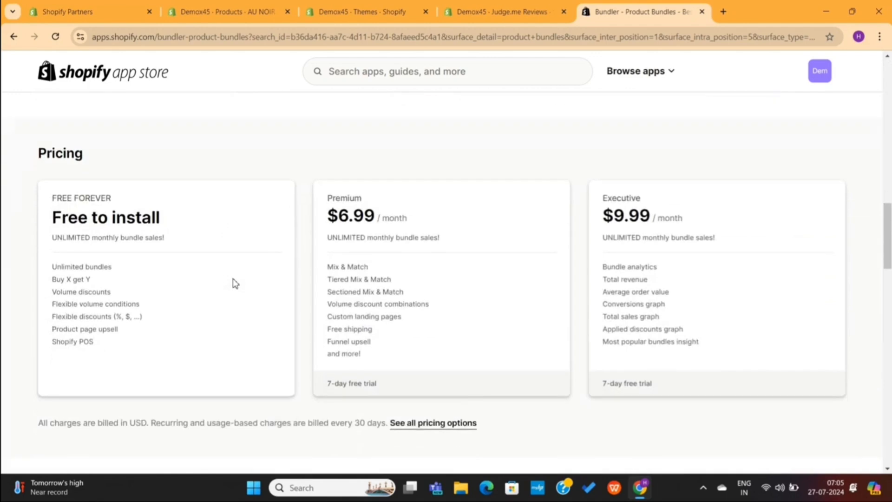
drag(40, 203, 186, 238)
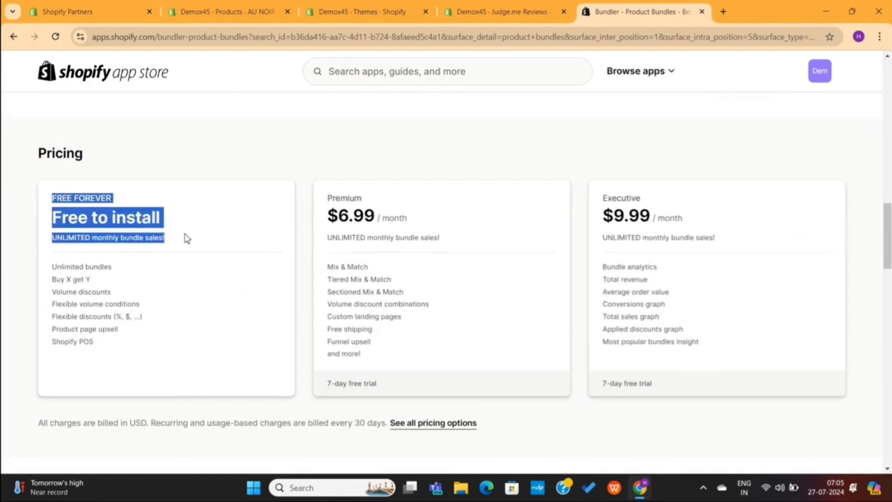
click(192, 239)
scroll(192, 239, up, 6)
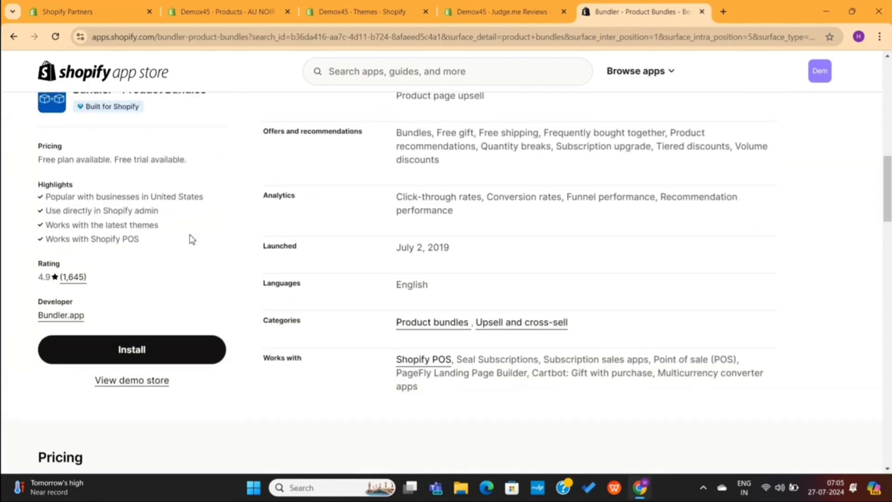
scroll(192, 239, down, 4)
scroll(192, 239, up, 8)
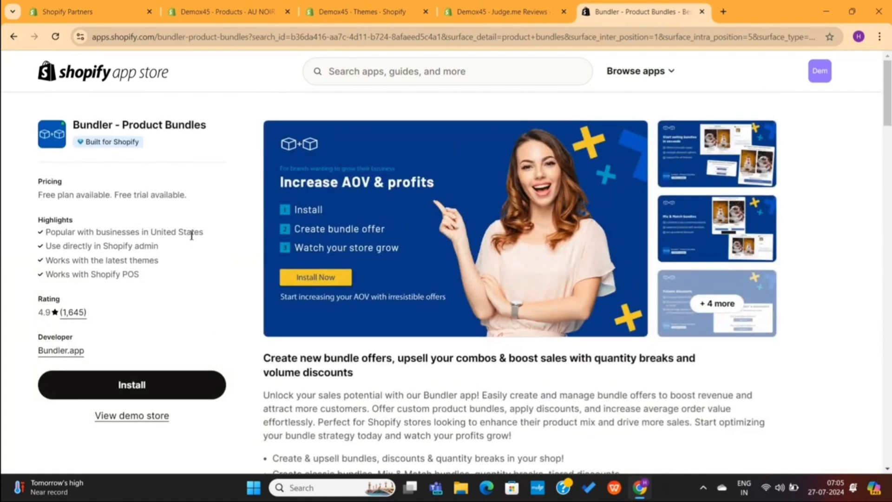
click(137, 415)
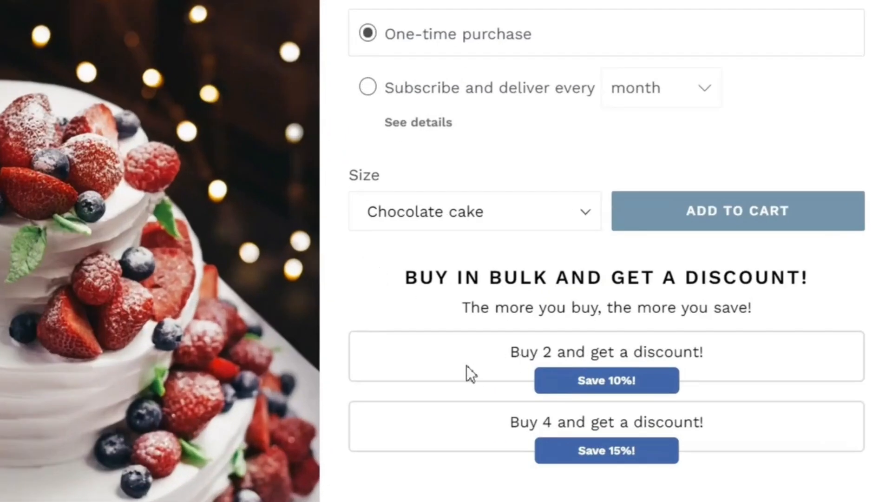
Preview the demo's Buy 2 and Buy 4 bulk discounts and the Chocolate and Fruit cake options
drag(466, 367, 732, 361)
click(747, 366)
drag(720, 418, 519, 443)
click(456, 438)
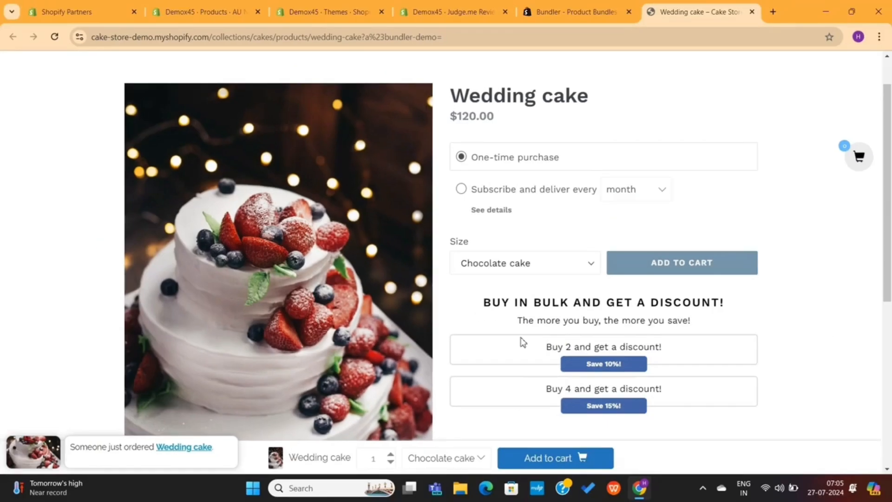
scroll(349, 374, down, 4)
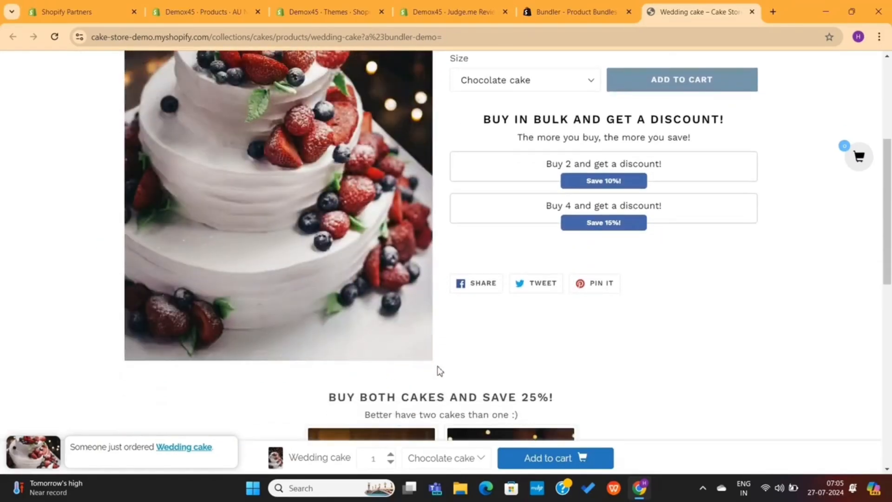
click(451, 459)
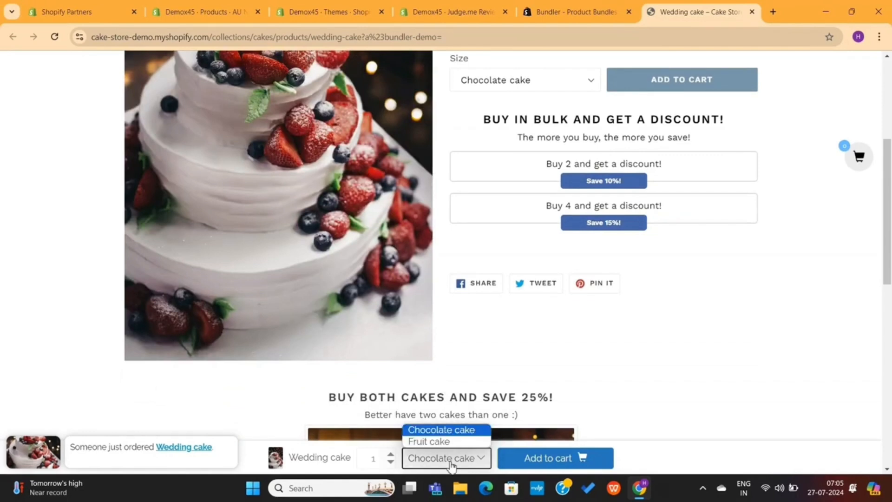
click(451, 460)
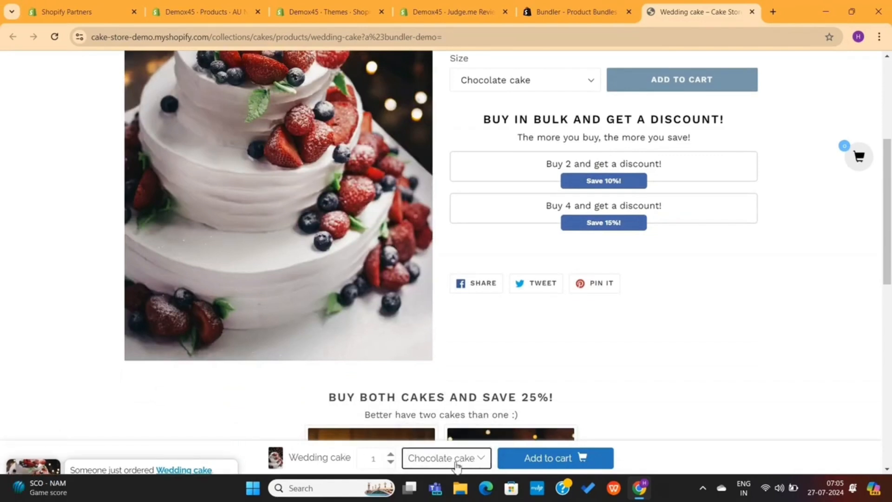
scroll(547, 380, down, 6)
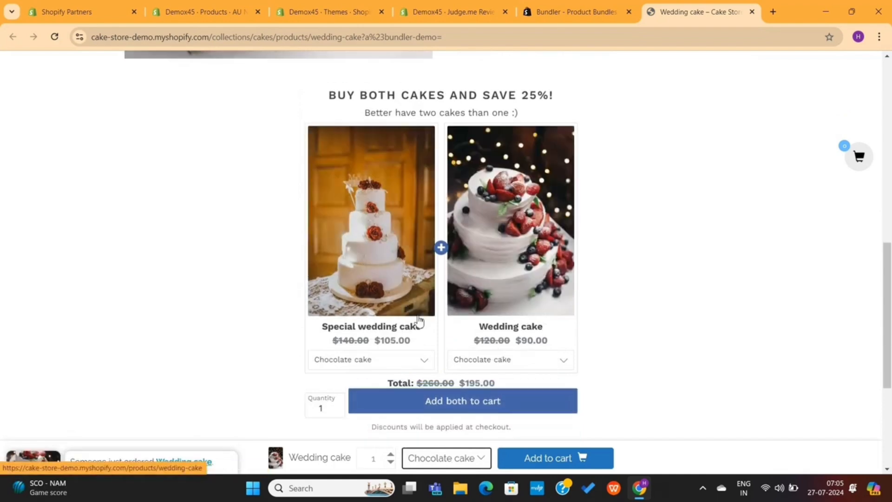
scroll(436, 315, down, 1)
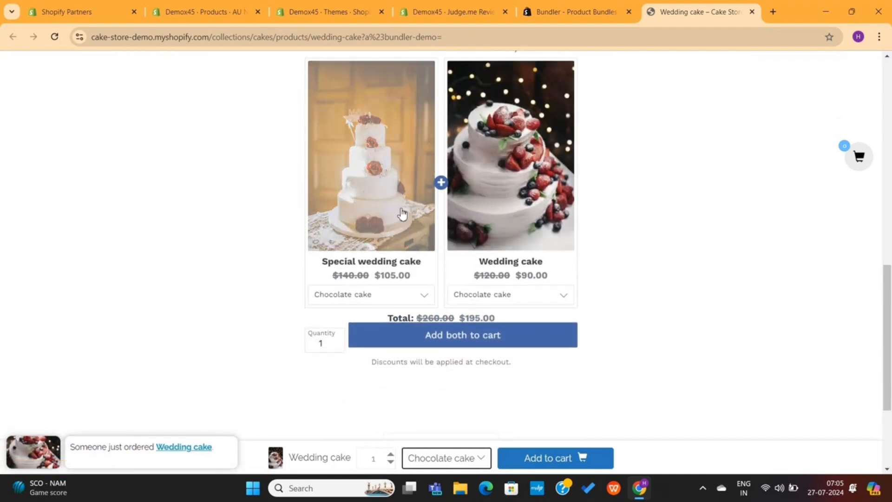
scroll(642, 144, up, 10)
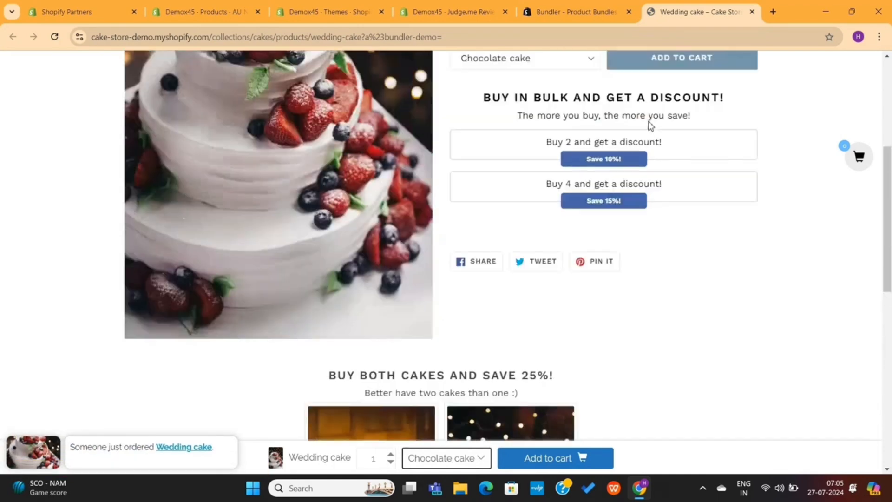
Close the demo and install the Bundler app in the store
click(751, 12)
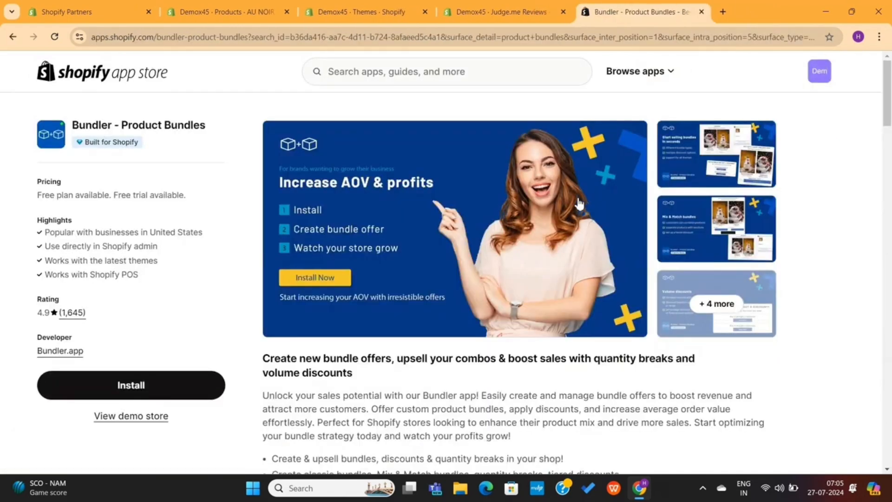
click(157, 385)
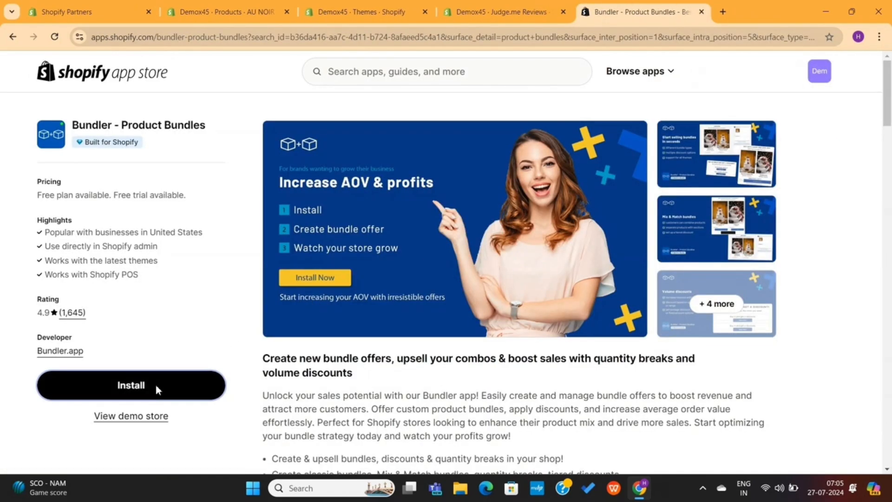
click(664, 322)
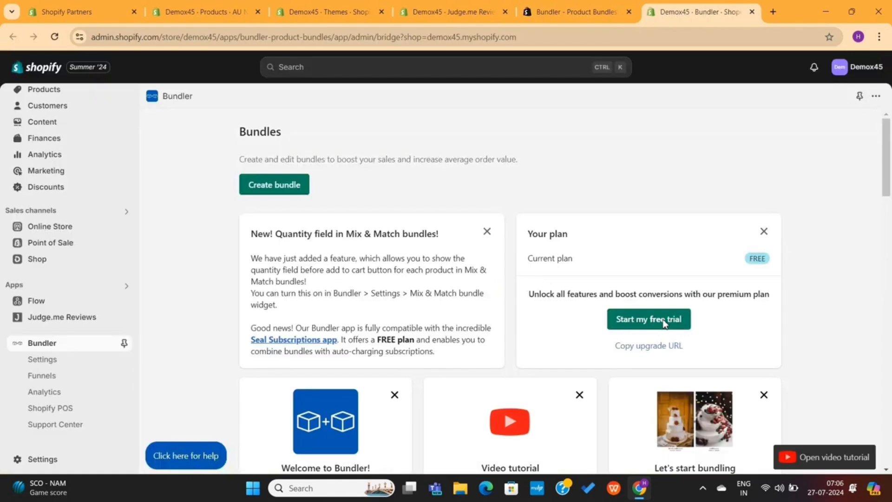
click(664, 321)
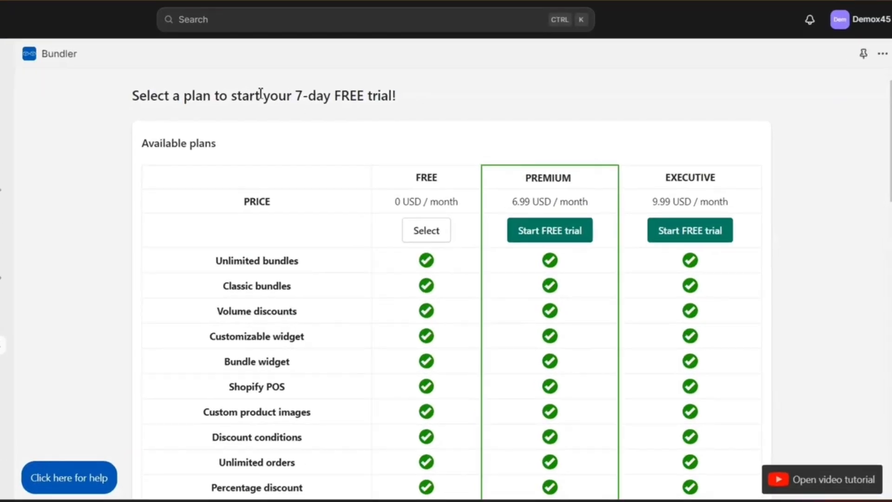
Choose Bundler's FREE plan rather than the 7-day free trial
triple_click(260, 93)
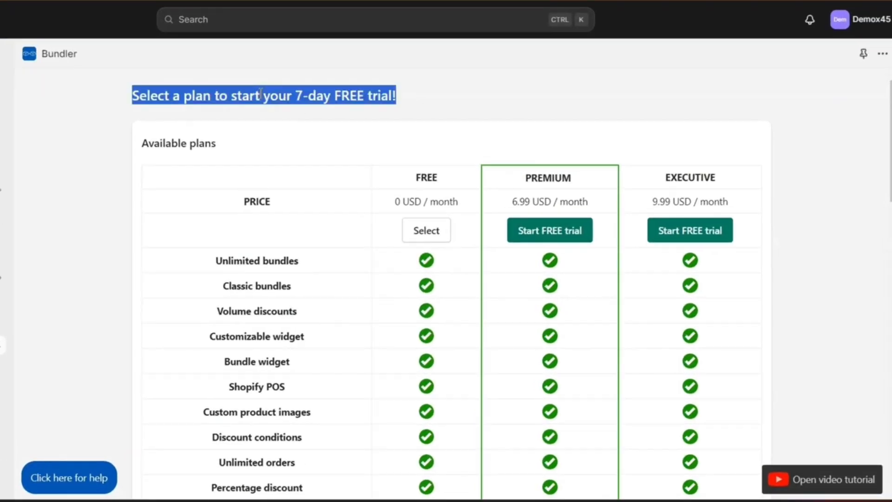
click(261, 93)
scroll(364, 255, down, 14)
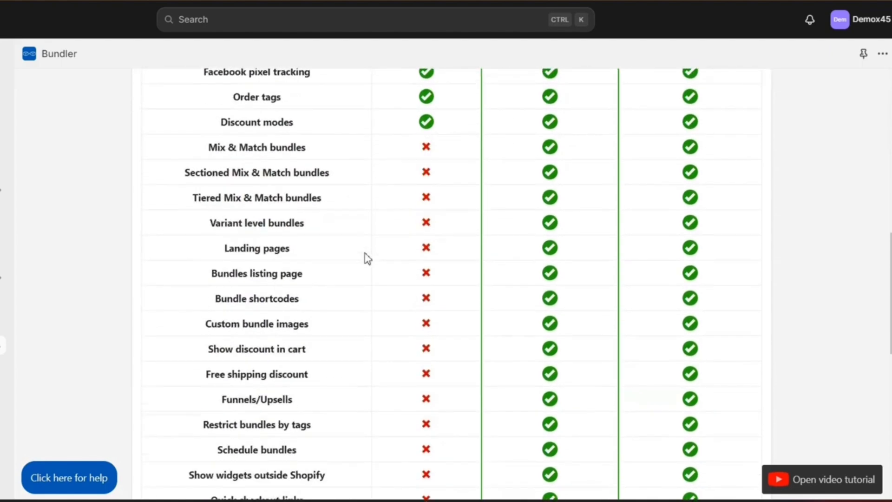
scroll(364, 258, down, 7)
scroll(364, 258, up, 15)
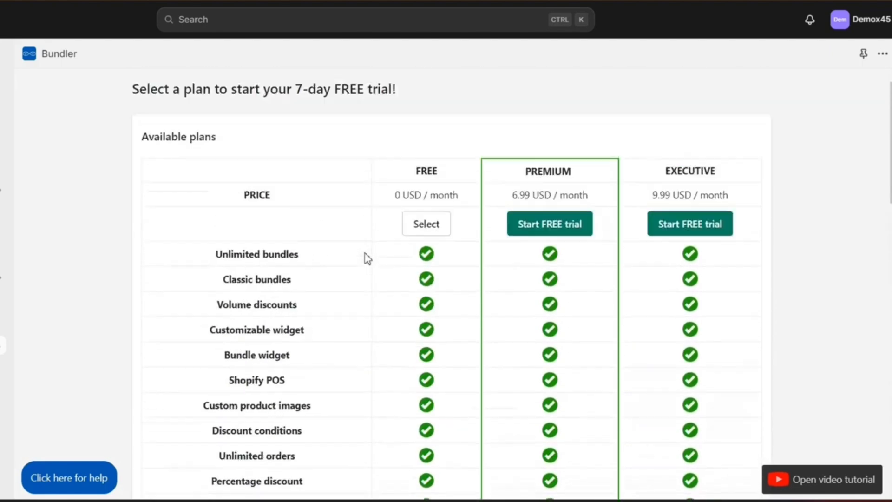
click(408, 242)
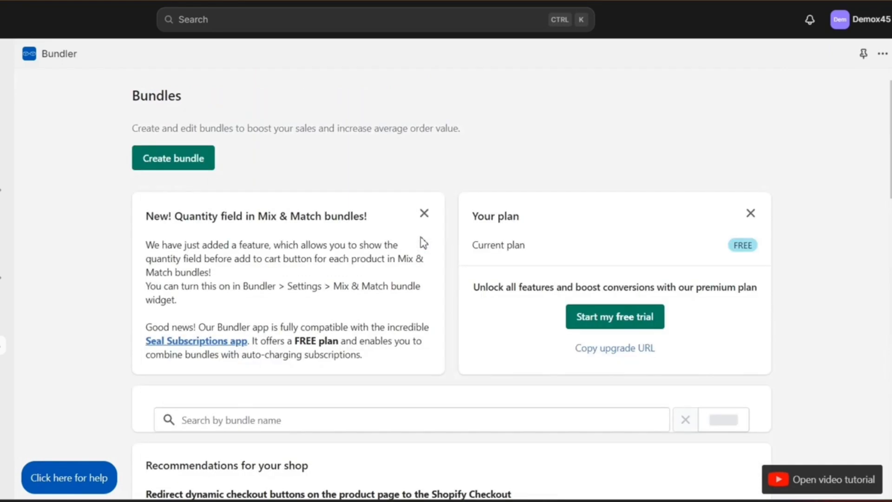
scroll(358, 252, down, 10)
scroll(360, 260, up, 10)
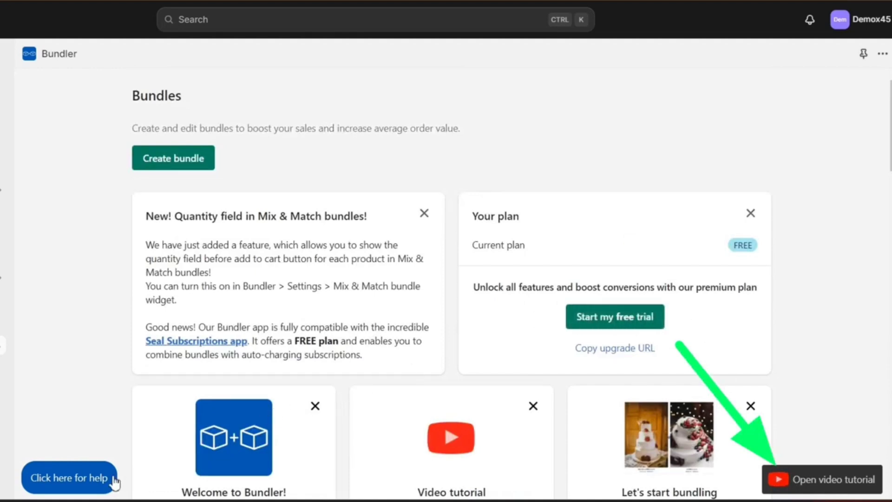
click(93, 480)
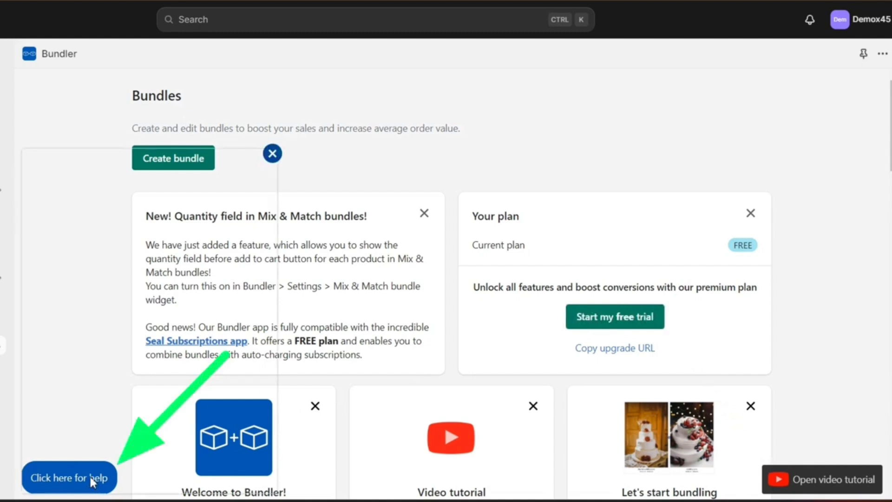
scroll(155, 251, down, 8)
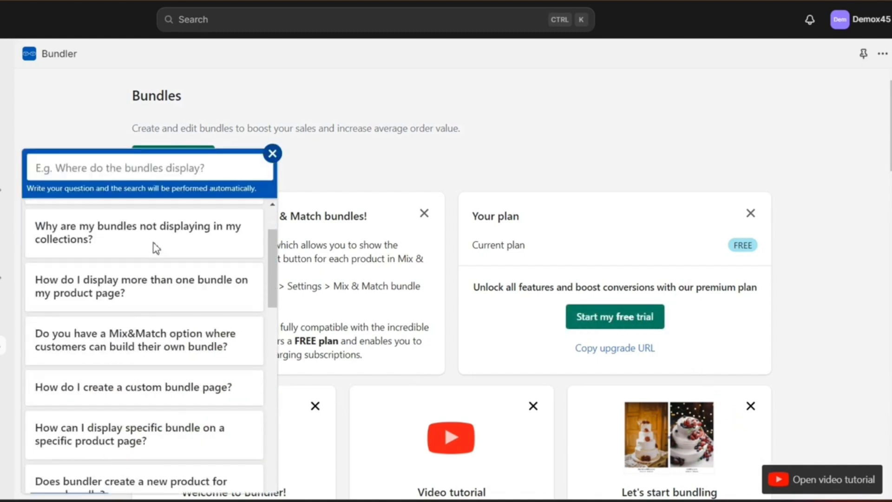
scroll(156, 249, down, 5)
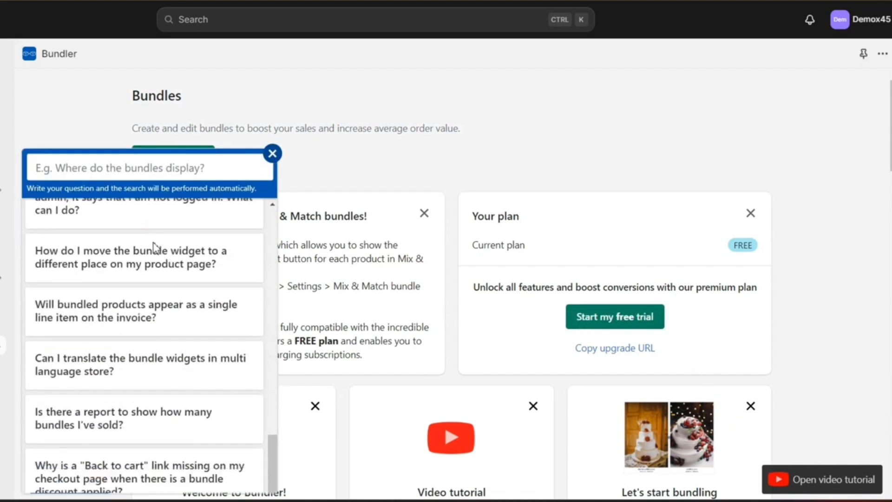
click(273, 155)
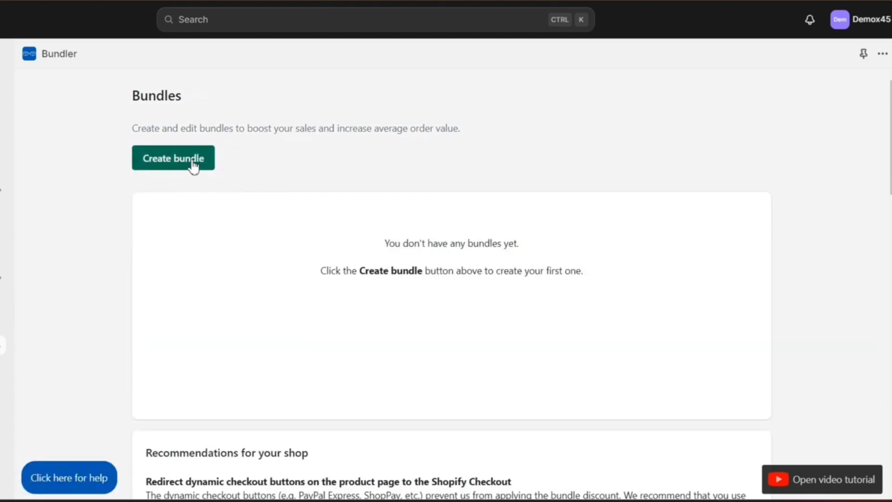
click(193, 162)
Look over the bundle presets and pick Volume discount
mouse_move(292, 194)
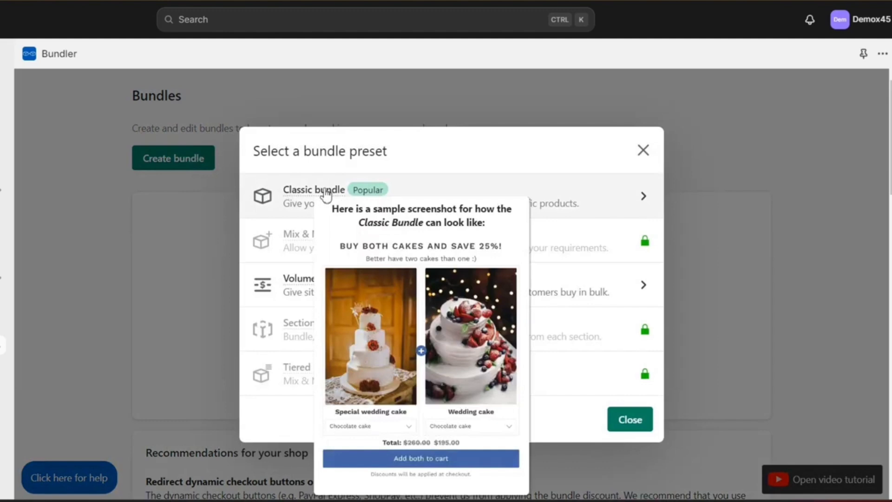
mouse_move(298, 279)
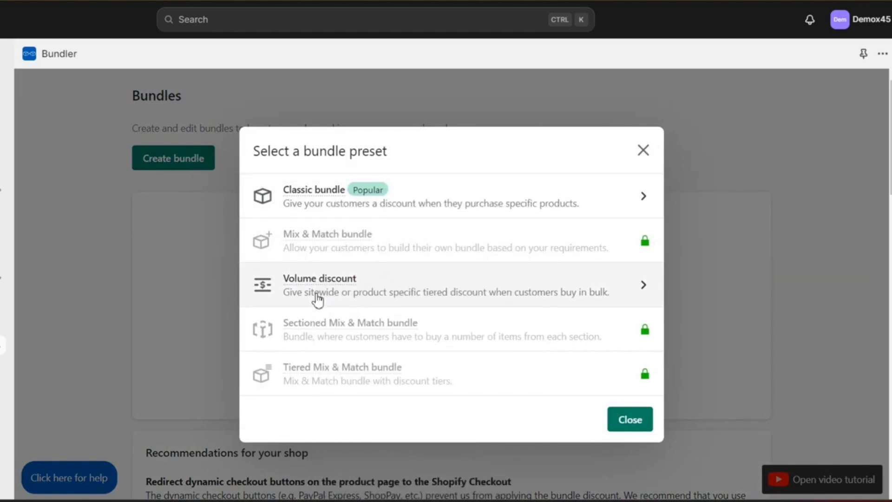
mouse_move(304, 330)
click(306, 284)
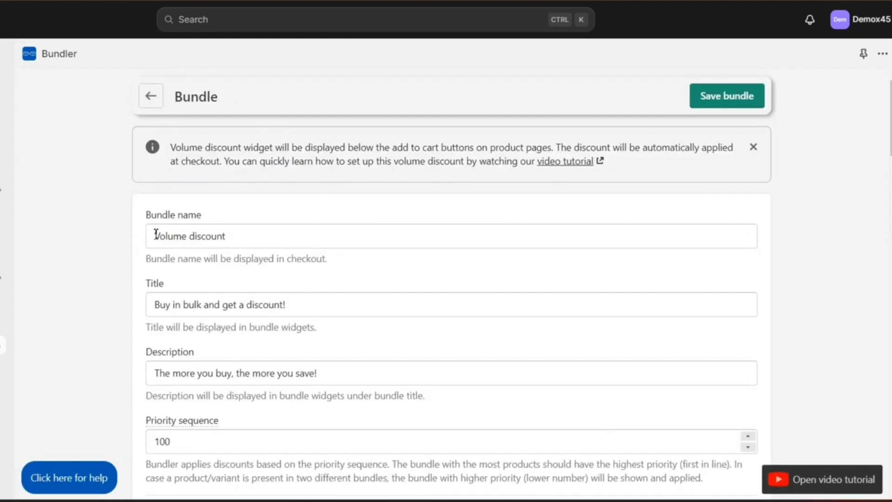
Review the bundle's default name, title, description and Volume discounts section
drag(156, 234, 255, 237)
click(252, 285)
drag(158, 305, 332, 310)
click(333, 310)
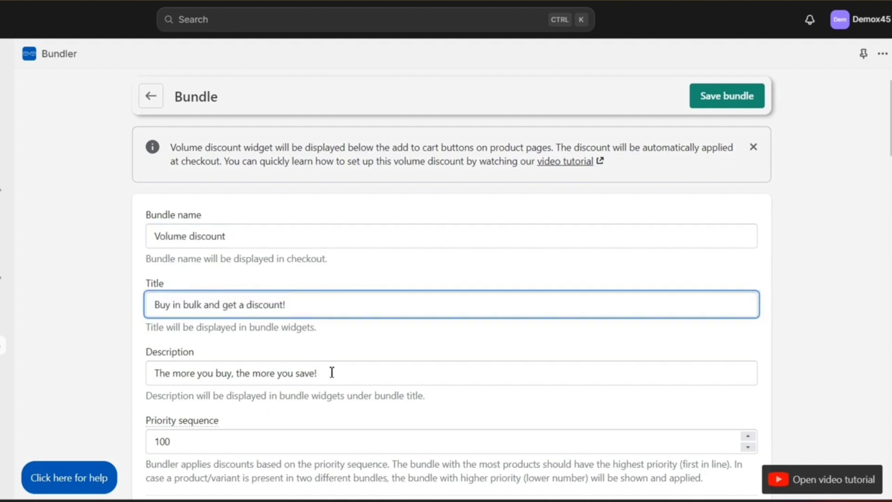
drag(332, 372, 146, 368)
click(143, 366)
scroll(260, 372, down, 3)
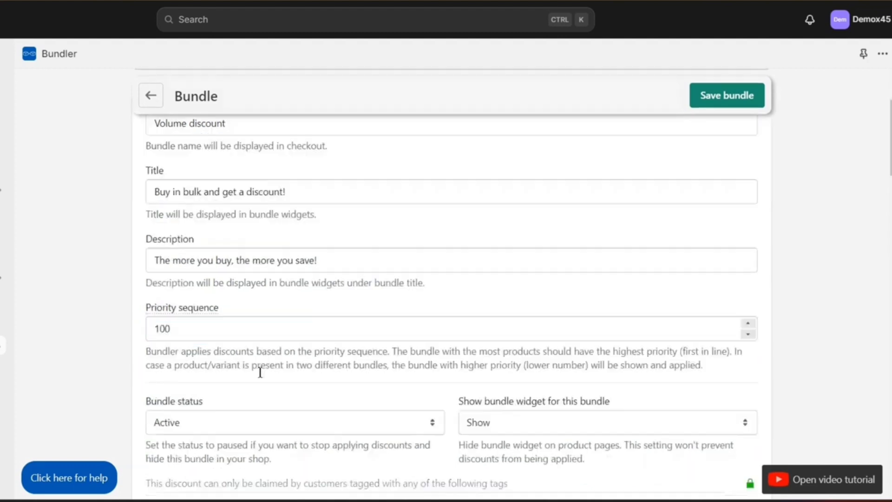
scroll(261, 372, down, 10)
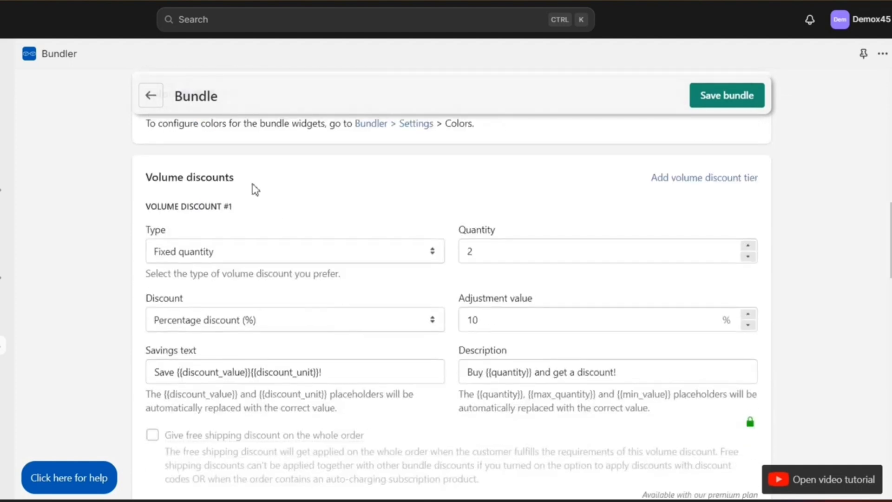
drag(253, 187, 149, 175)
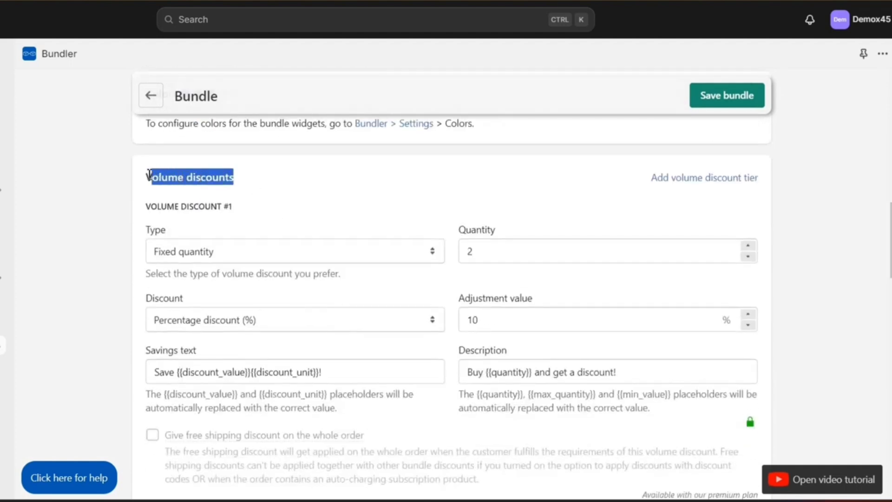
click(276, 195)
scroll(277, 194, up, 1)
scroll(277, 194, down, 2)
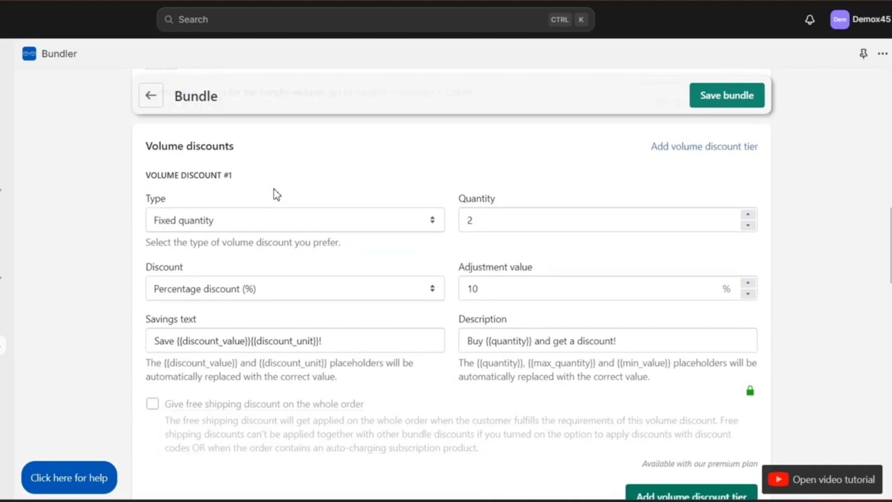
Change the first tier's adjustment value from 10% to 5%
drag(480, 288, 458, 294)
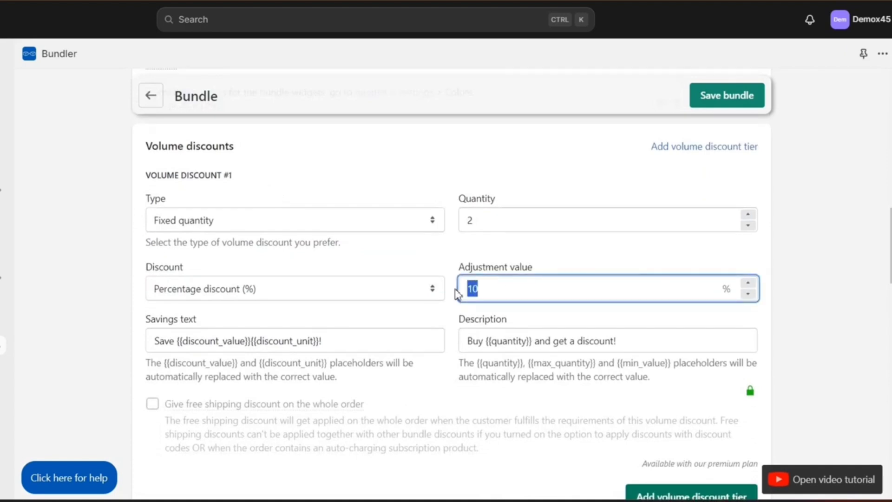
drag(457, 198, 517, 207)
click(515, 203)
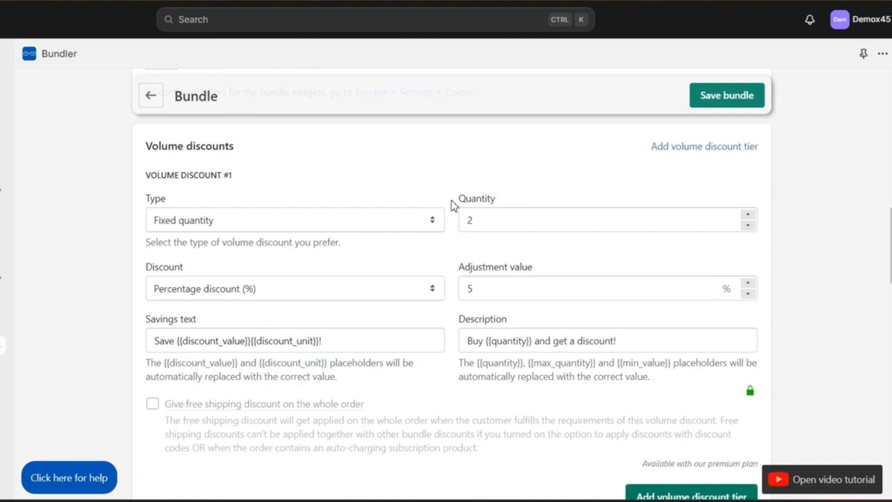
drag(451, 200, 528, 196)
click(494, 275)
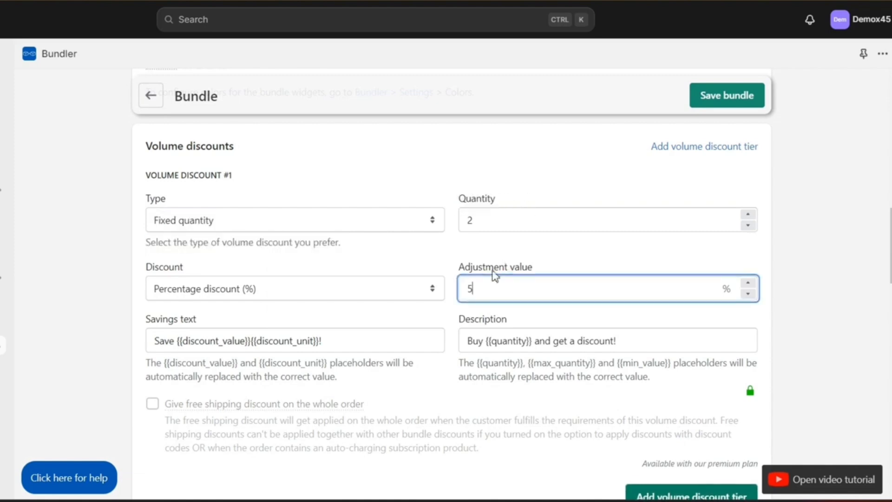
click(449, 331)
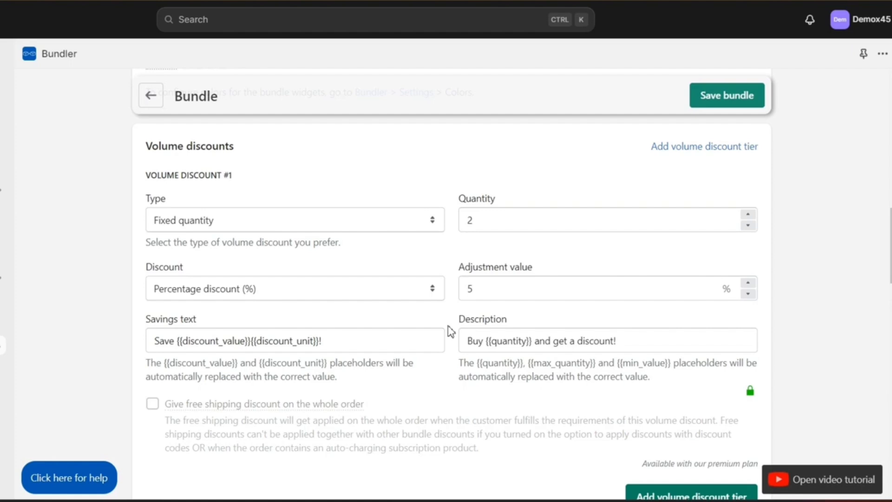
scroll(448, 331, down, 3)
Add a second and a third tier, the third at quantity 10 with 20% off
click(664, 397)
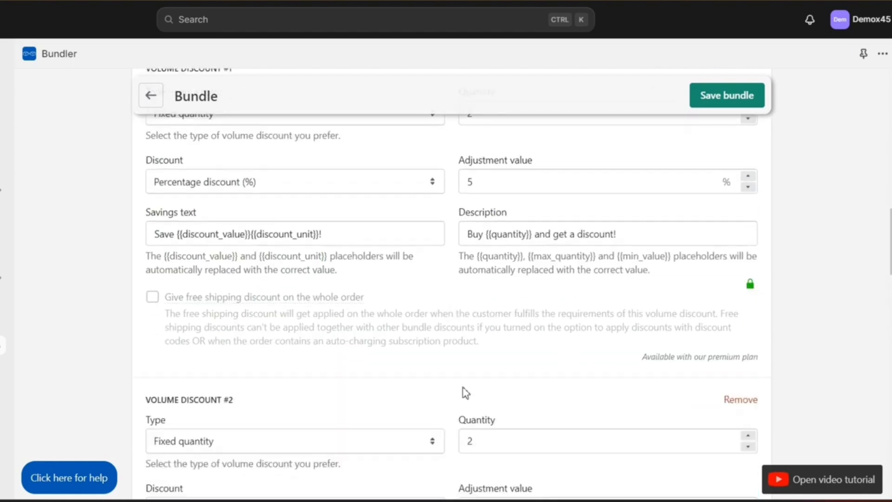
scroll(464, 392, down, 5)
triple_click(198, 147)
click(196, 146)
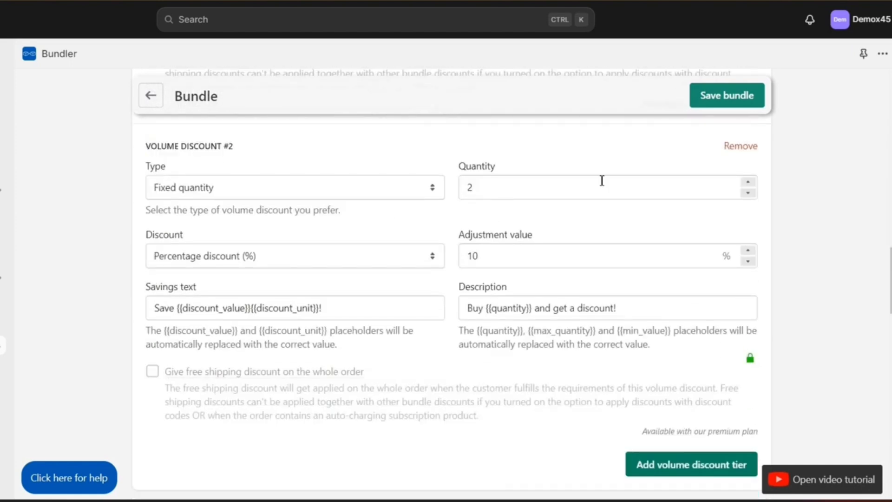
double_click(552, 181)
click(463, 224)
scroll(489, 326, down, 3)
click(637, 372)
scroll(551, 358, down, 2)
double_click(470, 357)
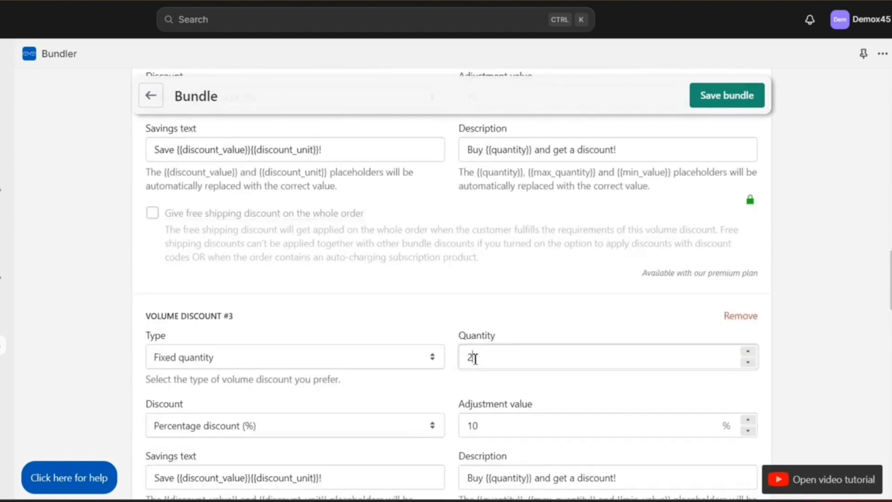
text(10)
double_click(470, 427)
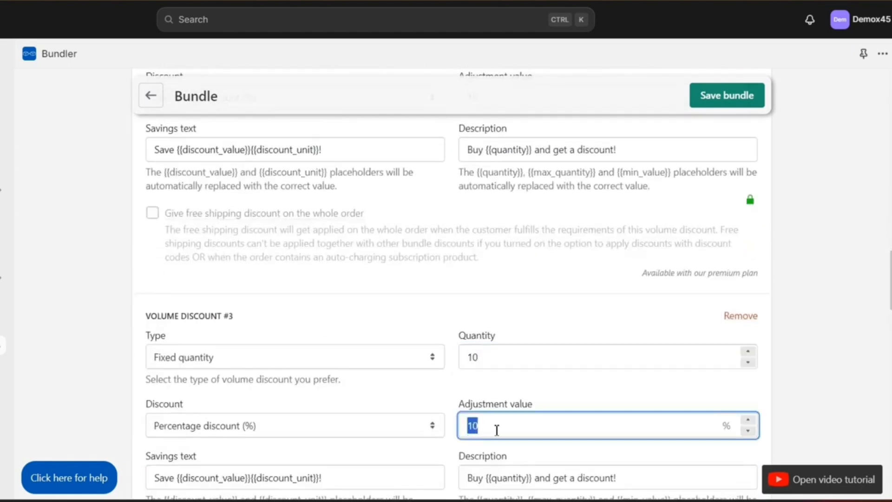
click(553, 389)
Apply the discount to all products in the shop and save the bundle
scroll(554, 389, down, 5)
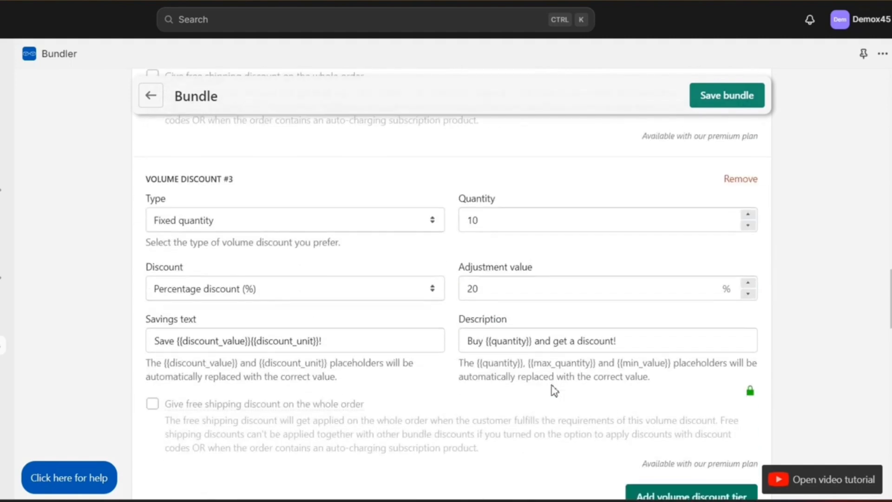
scroll(553, 390, down, 6)
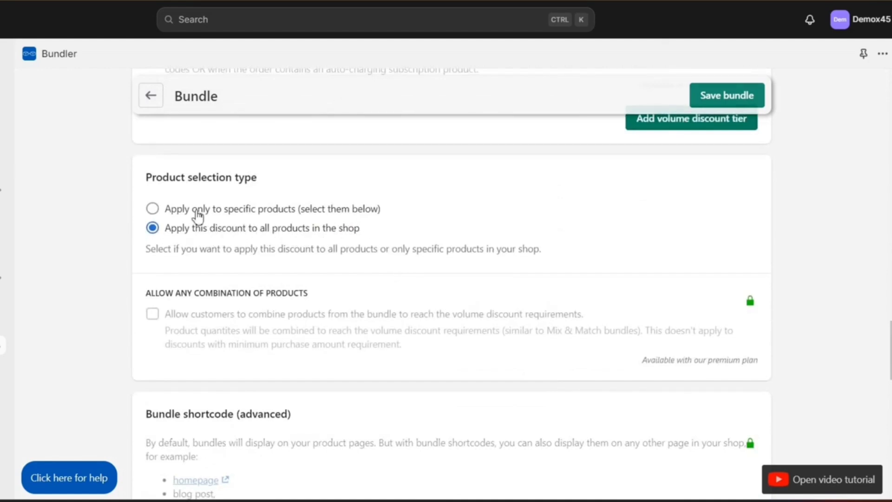
click(152, 209)
scroll(201, 220, down, 4)
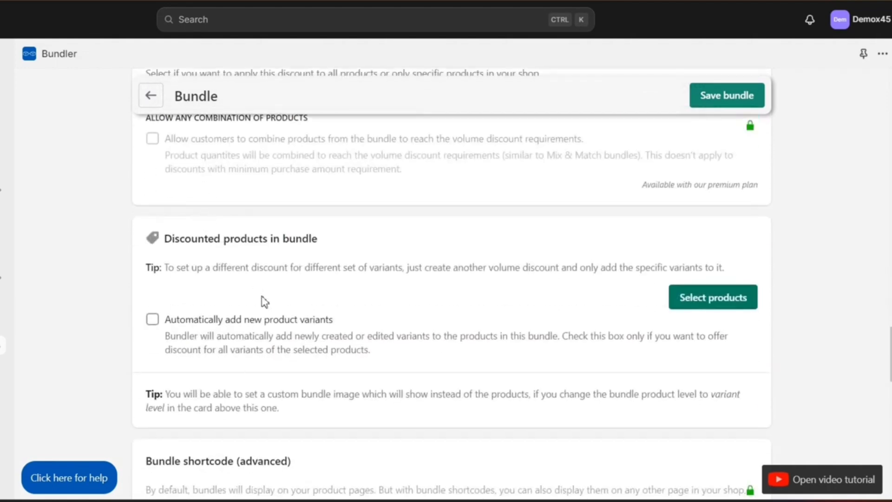
click(713, 298)
scroll(326, 243, down, 10)
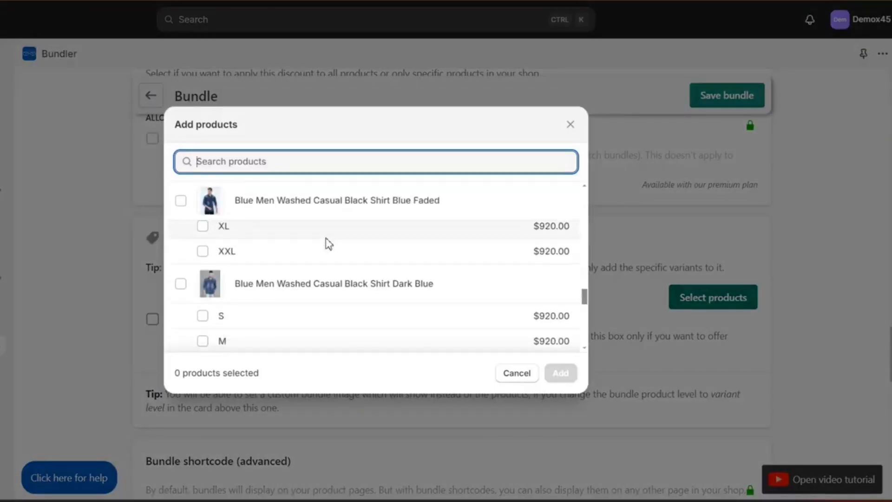
click(521, 374)
scroll(392, 350, up, 8)
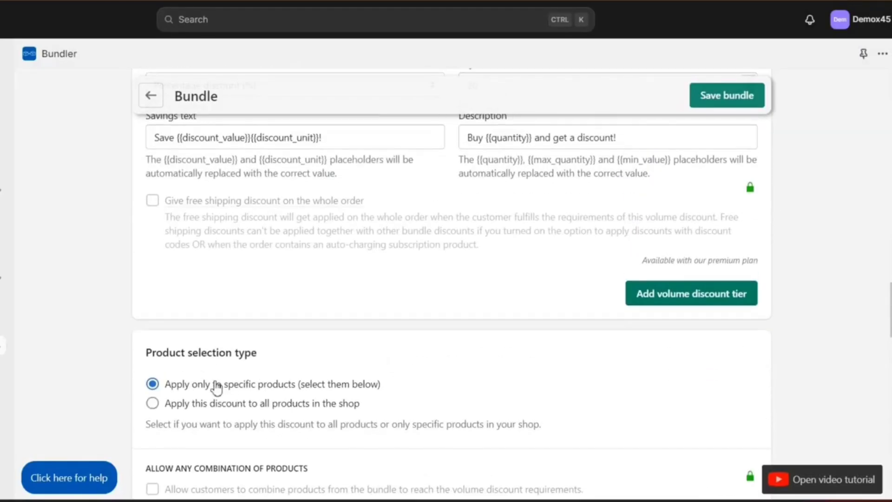
click(154, 404)
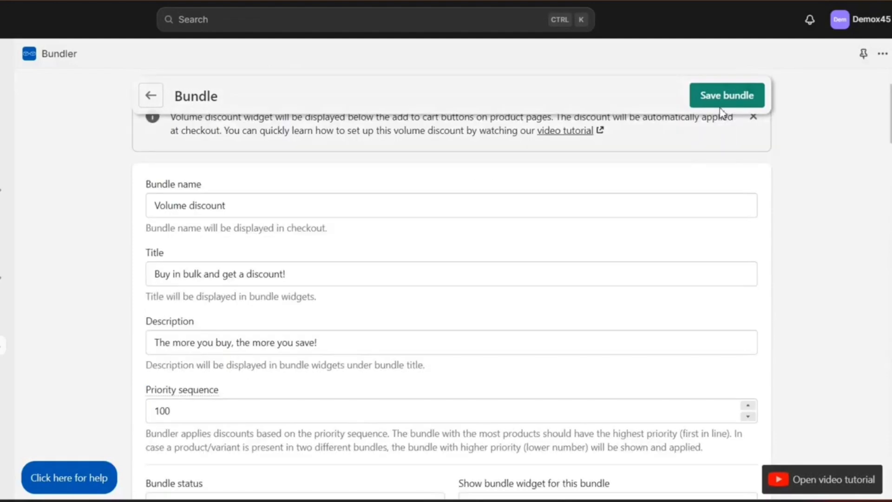
click(721, 103)
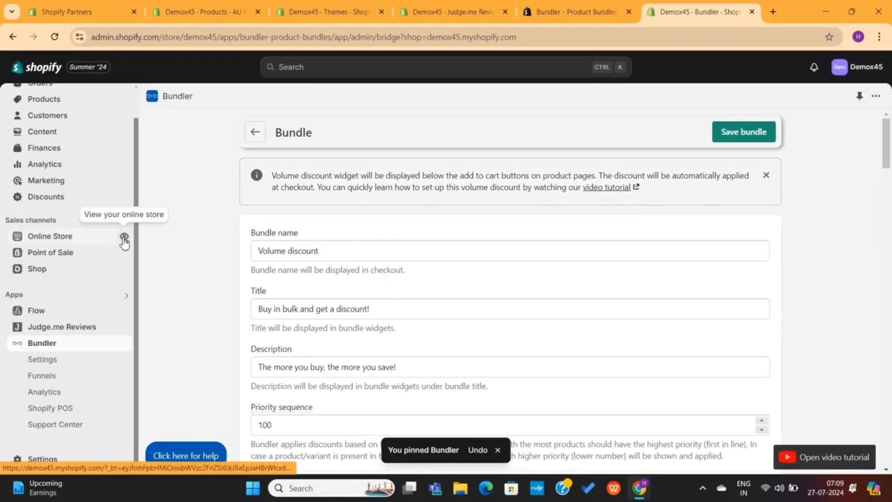
click(124, 238)
scroll(218, 330, down, 12)
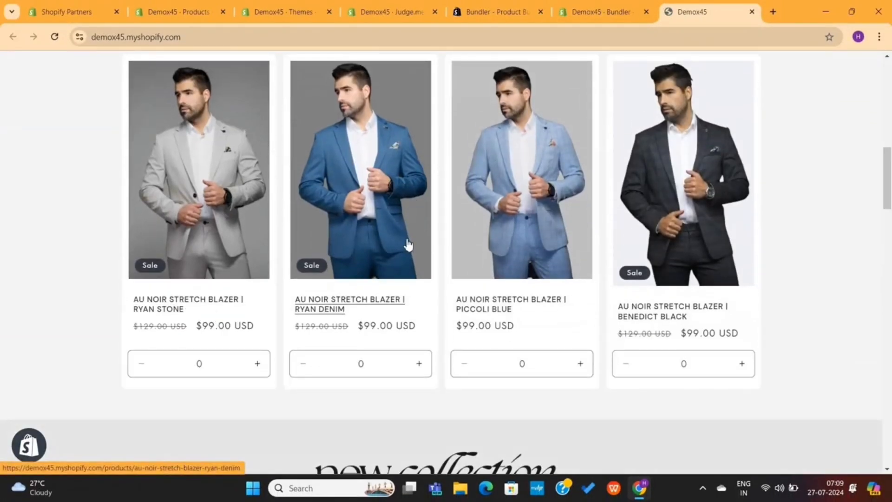
click(575, 302)
scroll(575, 301, down, 8)
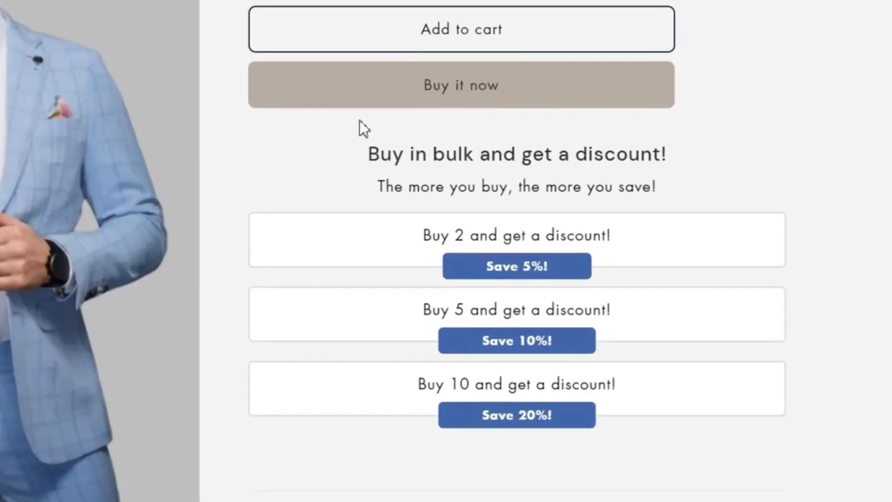
drag(494, 170, 634, 202)
drag(575, 204, 690, 188)
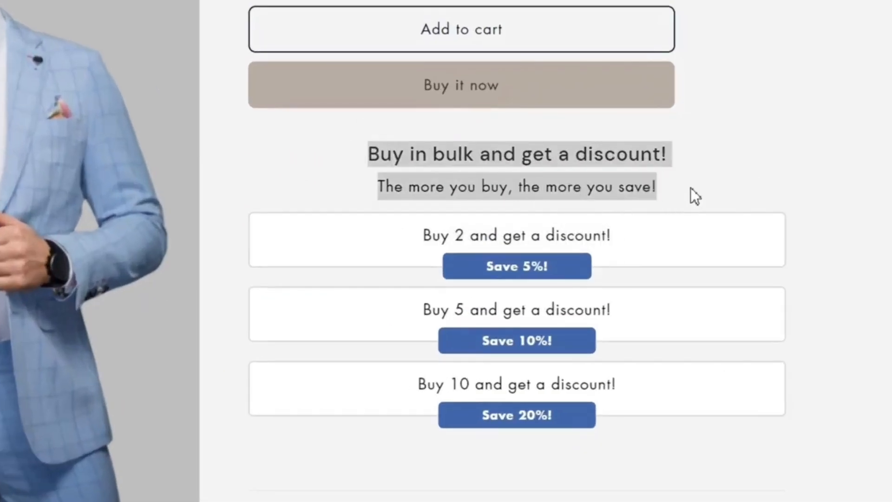
click(690, 188)
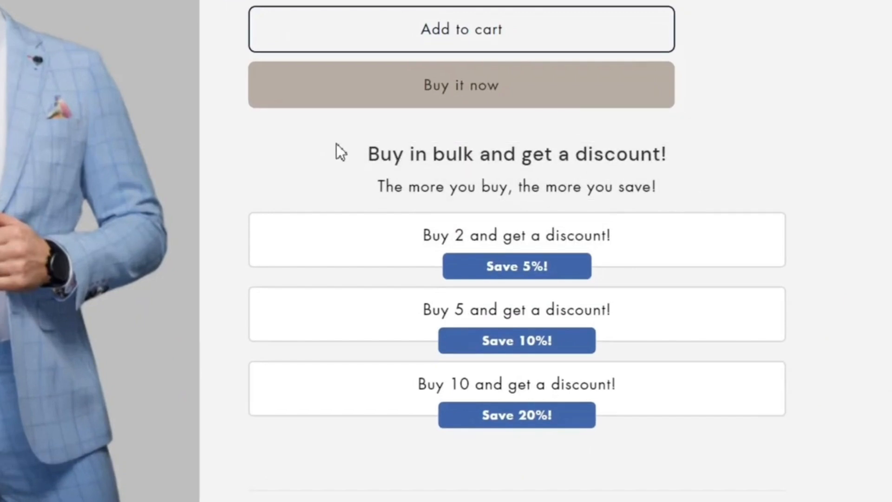
drag(338, 145, 699, 174)
click(706, 175)
scroll(404, 297, up, 1)
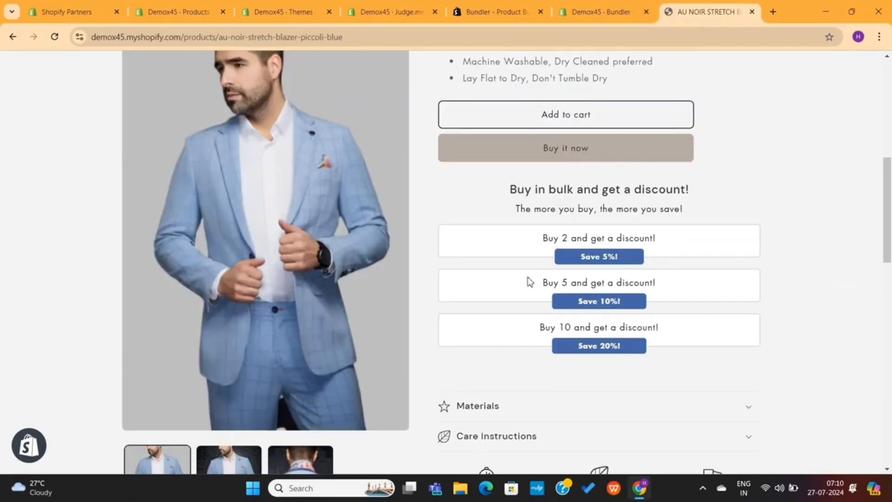
drag(529, 282, 655, 286)
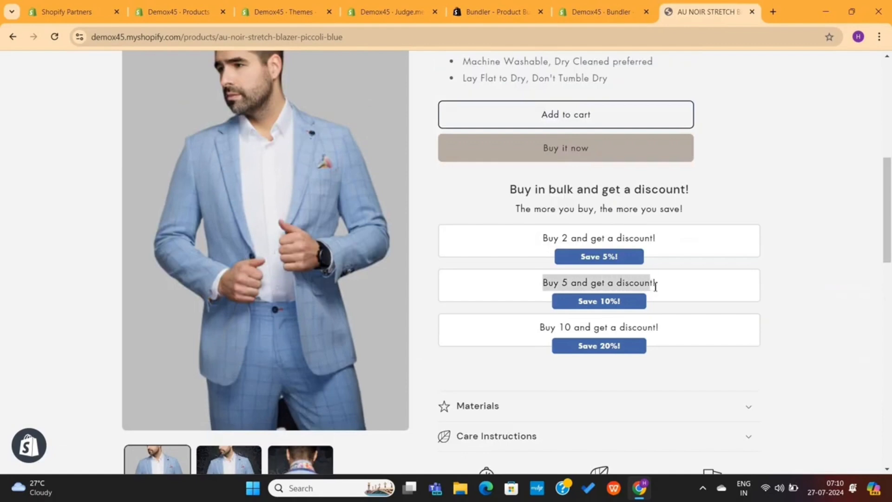
click(671, 291)
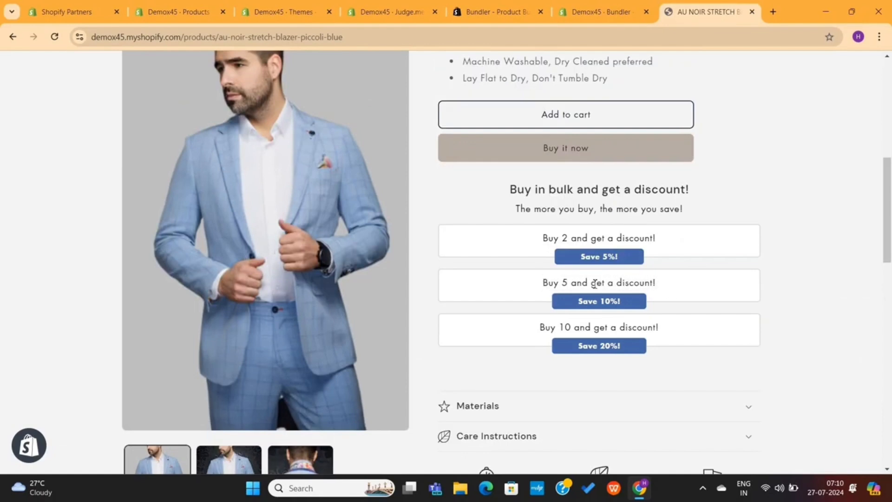
scroll(581, 282, up, 5)
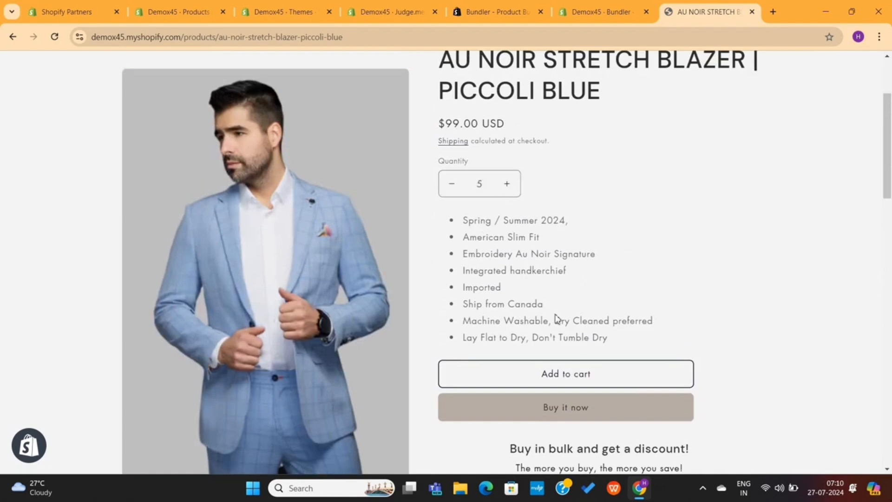
Add the five blazers to the cart, accept the US$49.50 off offer, and check the checkout savings
click(552, 376)
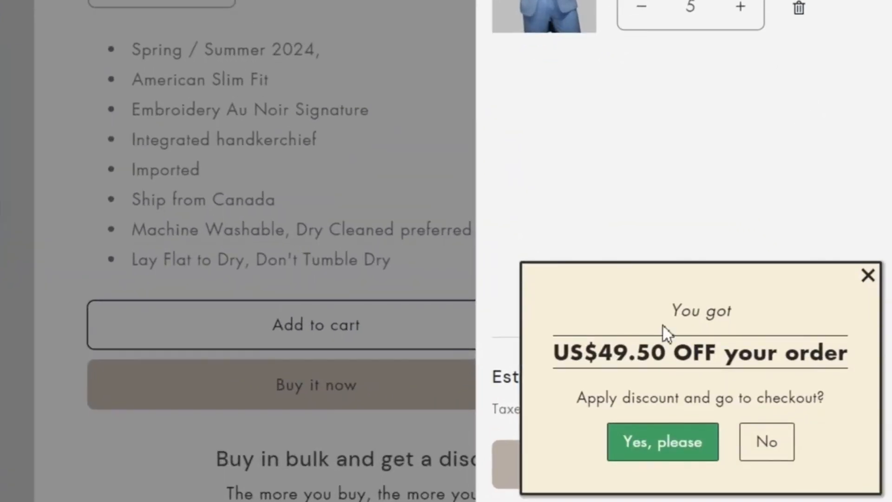
drag(663, 324, 743, 320)
click(670, 343)
drag(547, 368, 817, 374)
click(683, 448)
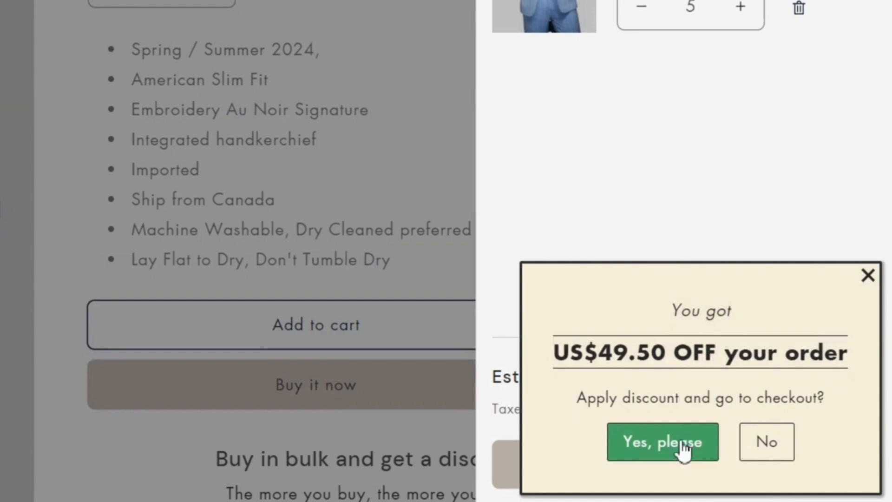
click(681, 446)
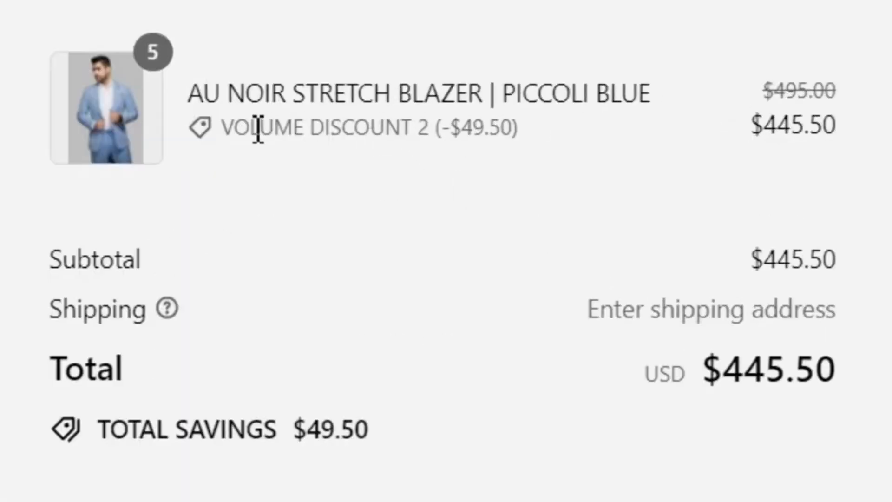
drag(229, 127, 443, 139)
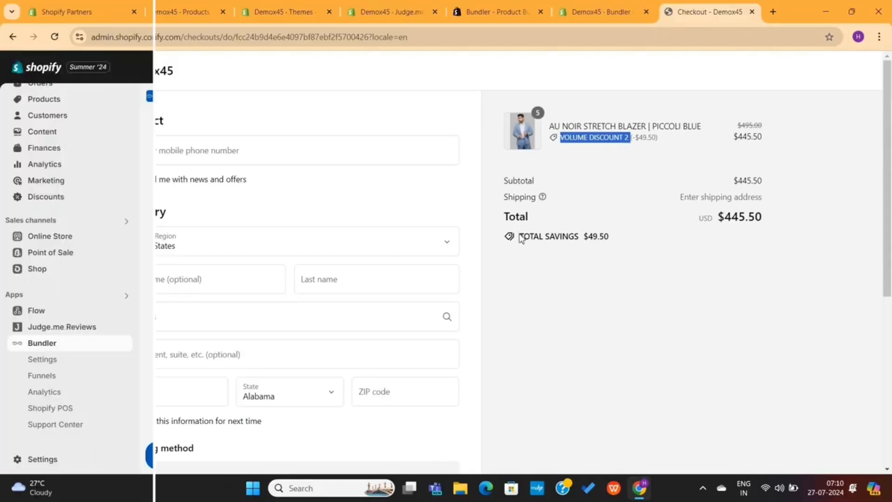
drag(521, 235, 579, 236)
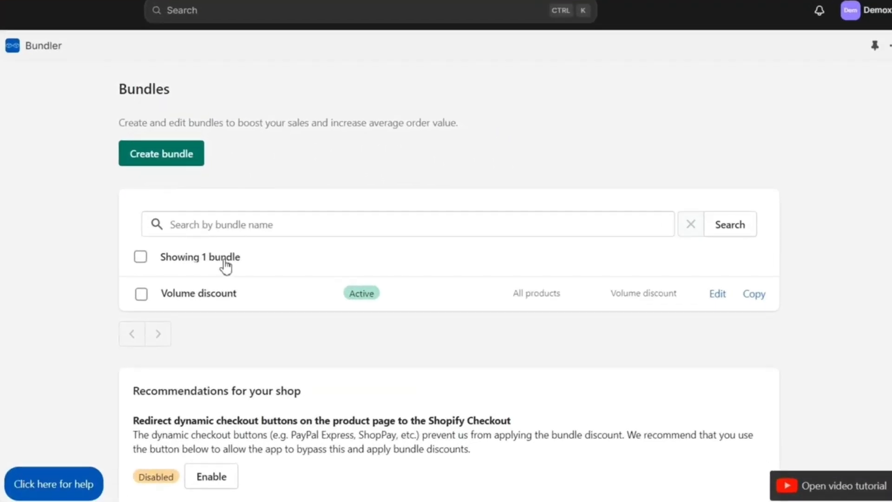
Create a Classic bundle and replace its default title with 'Looking for Discount?'
click(157, 160)
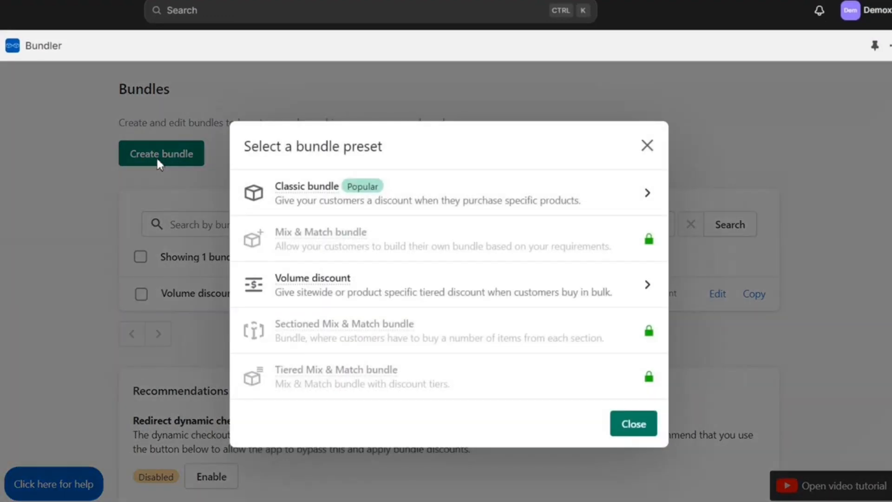
mouse_move(292, 192)
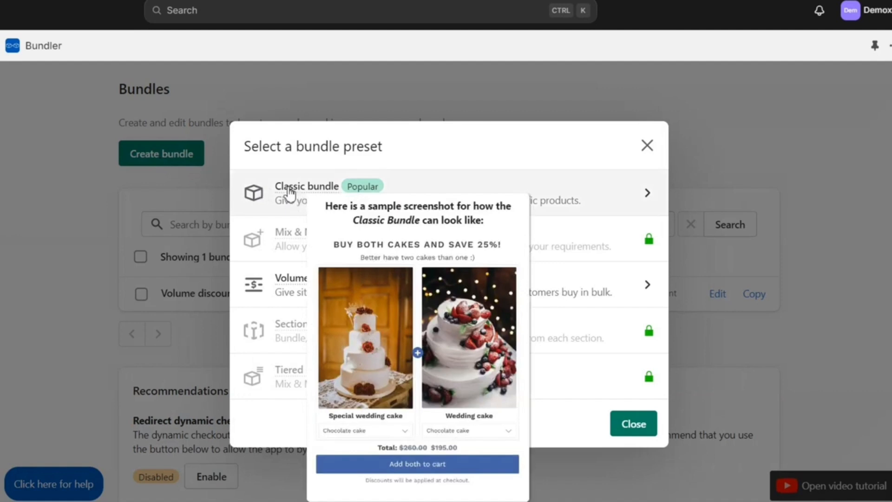
click(290, 193)
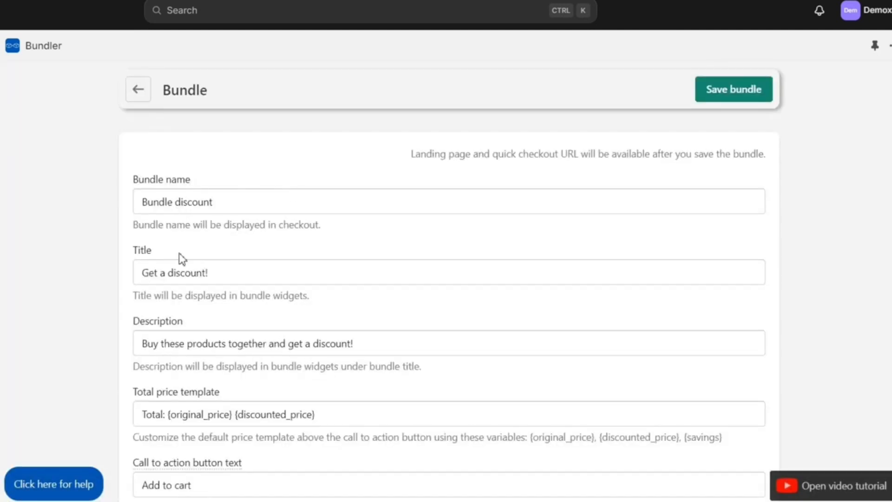
drag(143, 273, 206, 277)
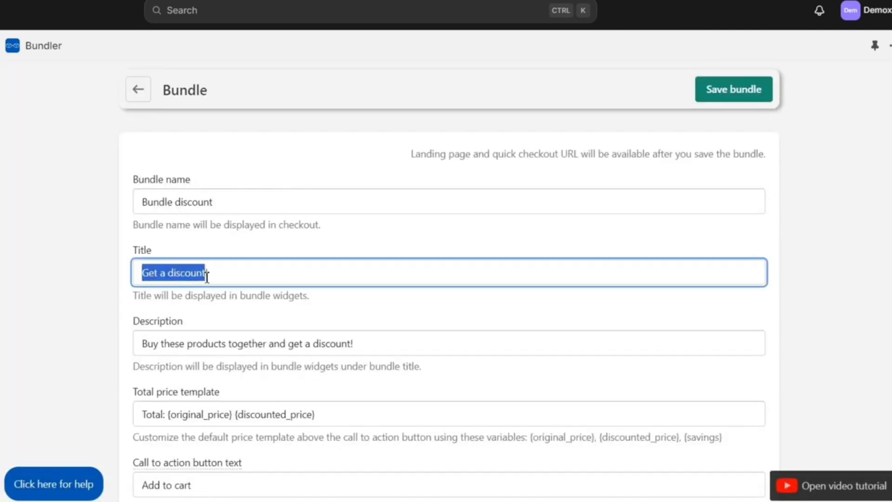
key(BackSpace)
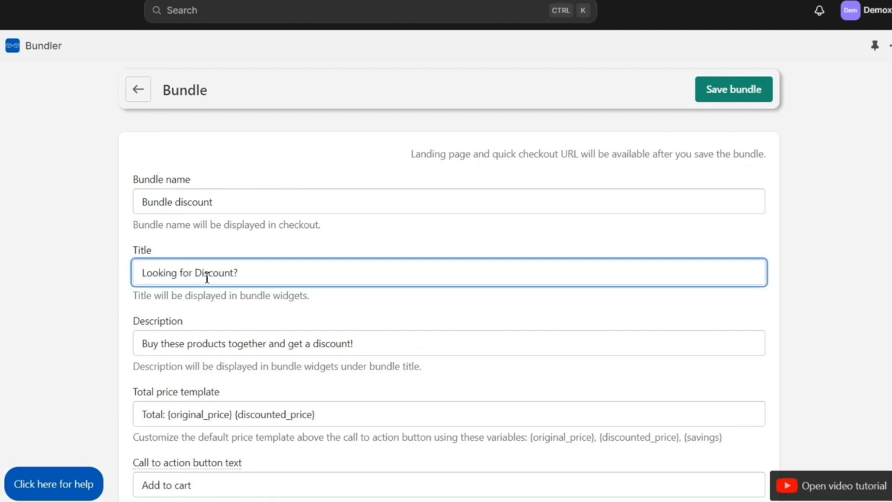
click(262, 341)
scroll(258, 388, down, 15)
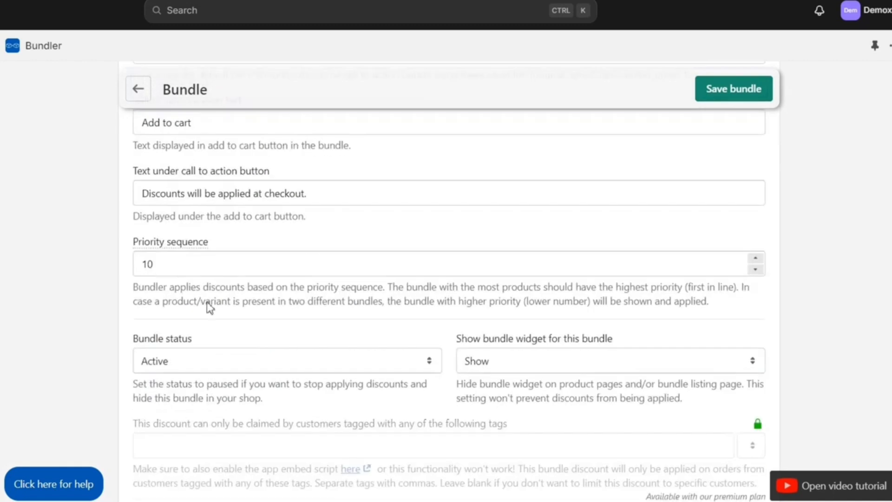
scroll(261, 339, down, 4)
scroll(199, 290, up, 1)
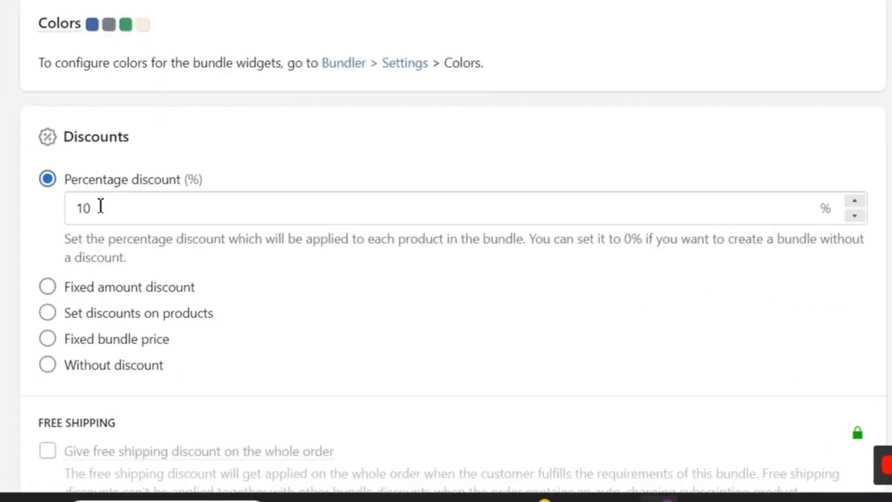
Try the percentage, fixed amount, per-product, fixed bundle price and no-discount options
click(167, 289)
double_click(71, 208)
click(72, 208)
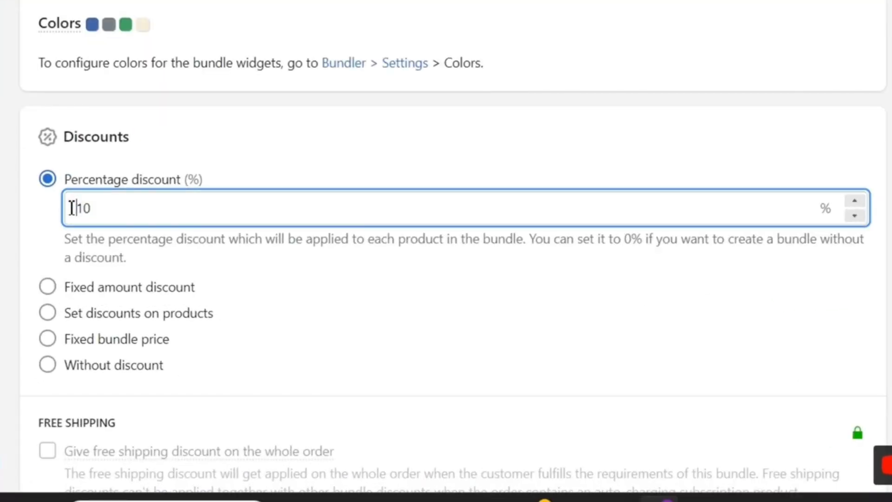
drag(71, 207, 105, 209)
click(105, 209)
click(48, 215)
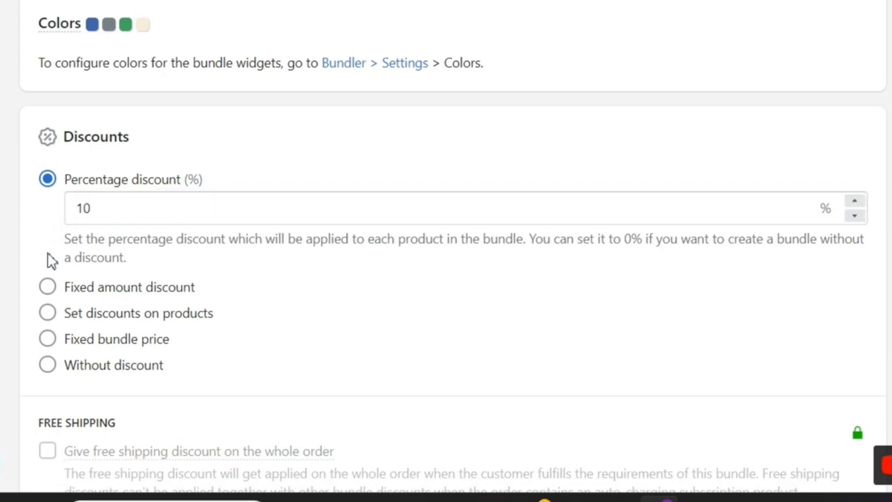
click(48, 287)
click(118, 235)
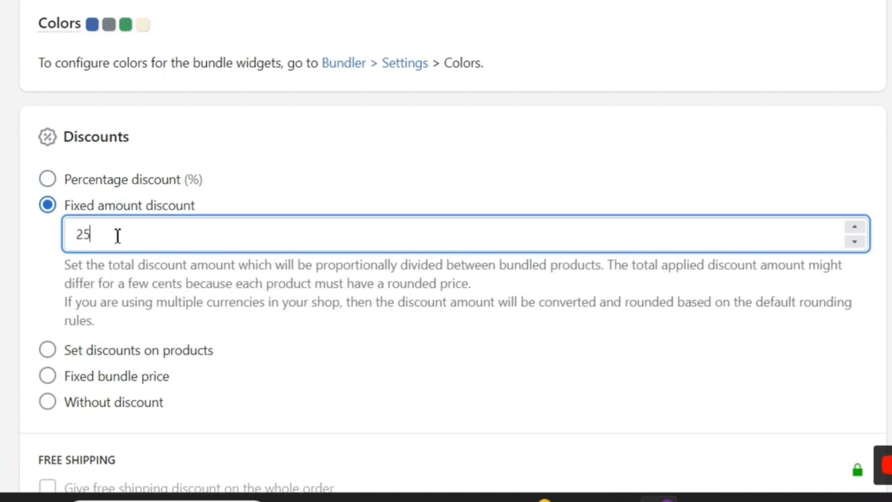
click(49, 351)
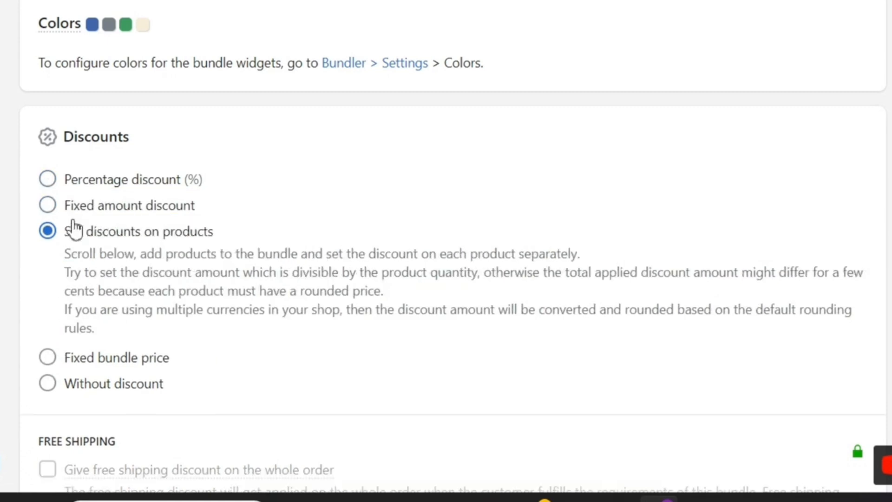
click(49, 356)
click(123, 282)
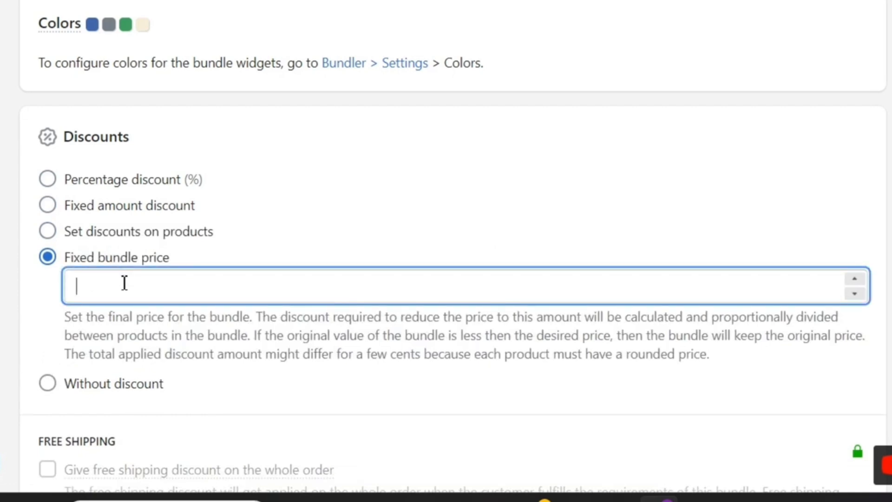
click(50, 392)
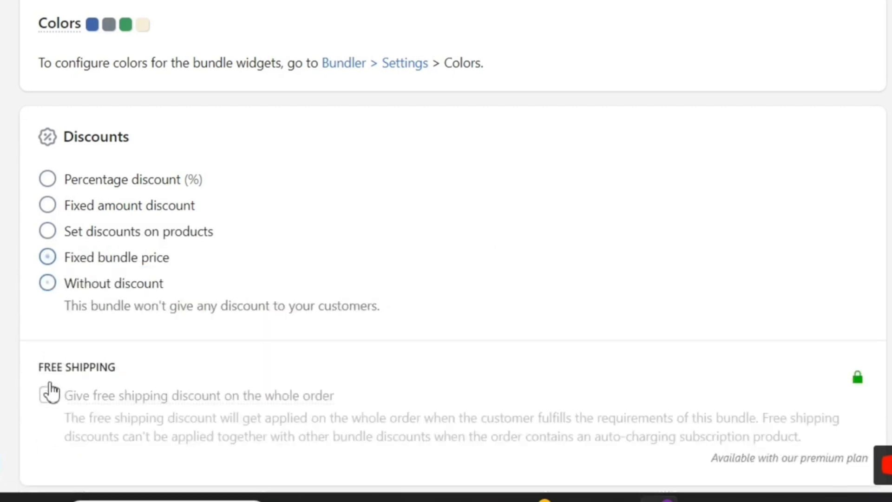
Set the discount to a fixed amount of 10
click(50, 183)
click(79, 209)
text(10)
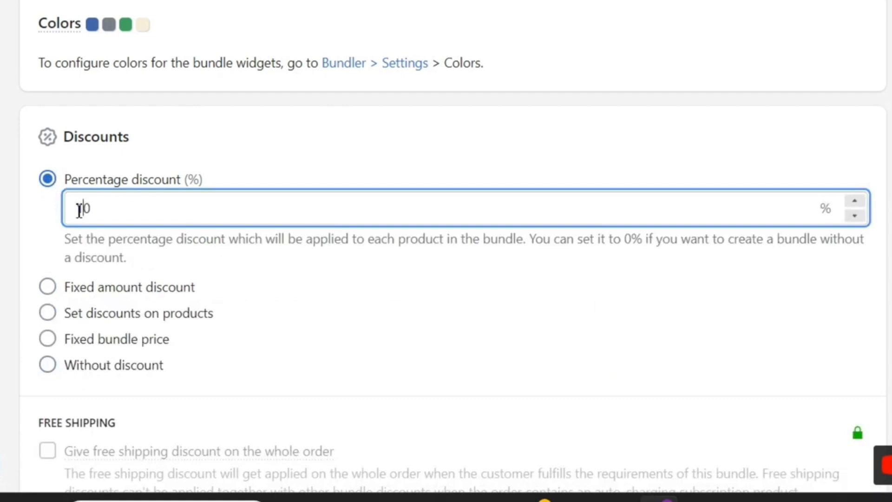
click(47, 287)
double_click(113, 224)
text(100)
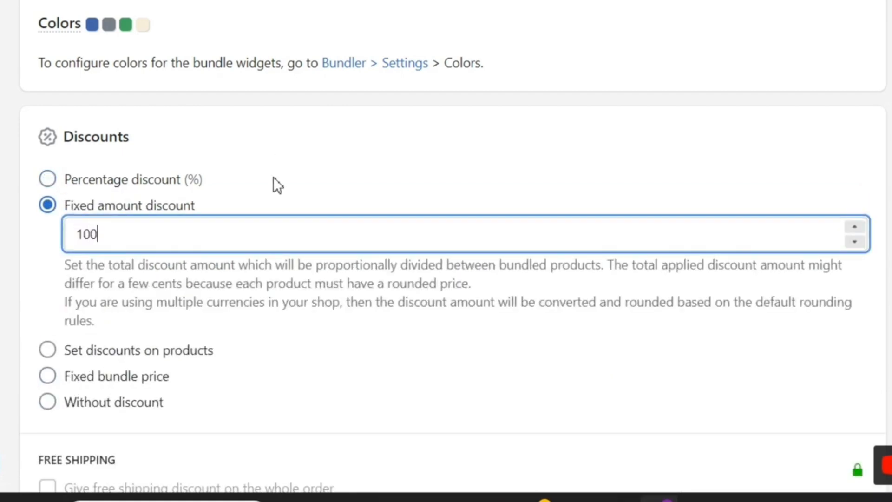
click(221, 255)
scroll(221, 255, down, 15)
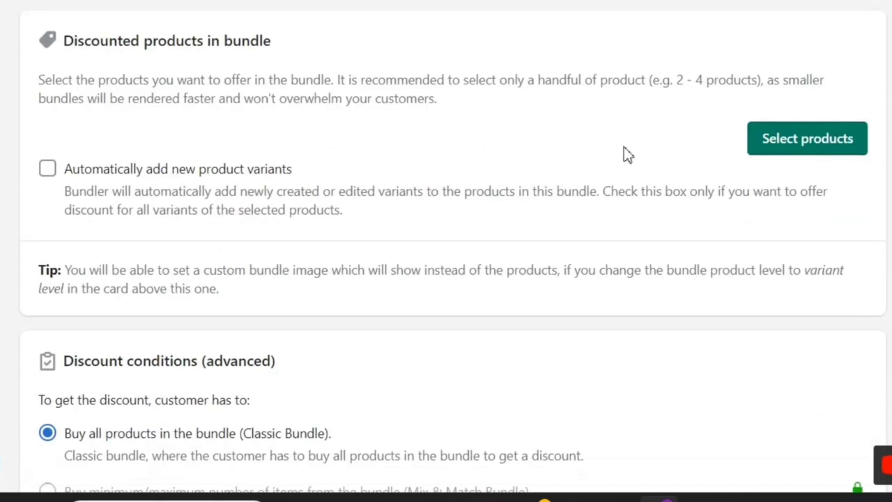
Add the Piccoli Blue, Ryan Denim and Benedict Black blazers to the bundle
click(791, 154)
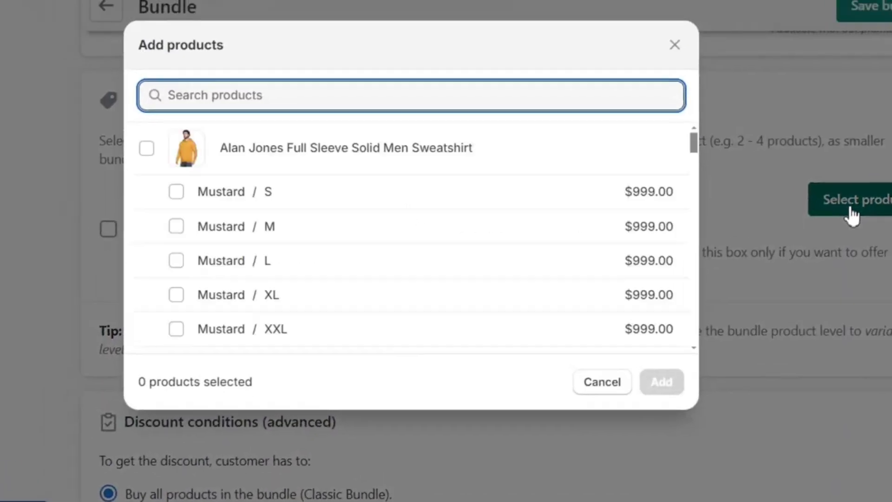
scroll(230, 160, down, 5)
scroll(312, 242, down, 4)
click(166, 242)
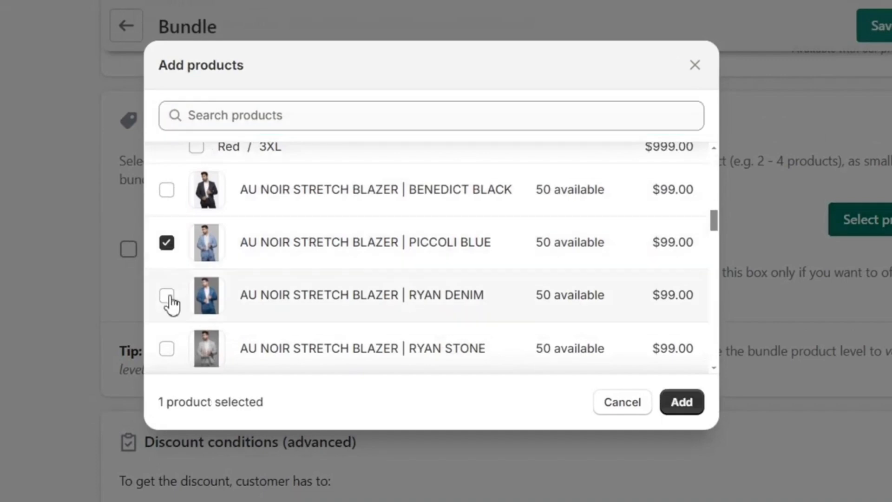
click(166, 295)
click(167, 189)
click(681, 402)
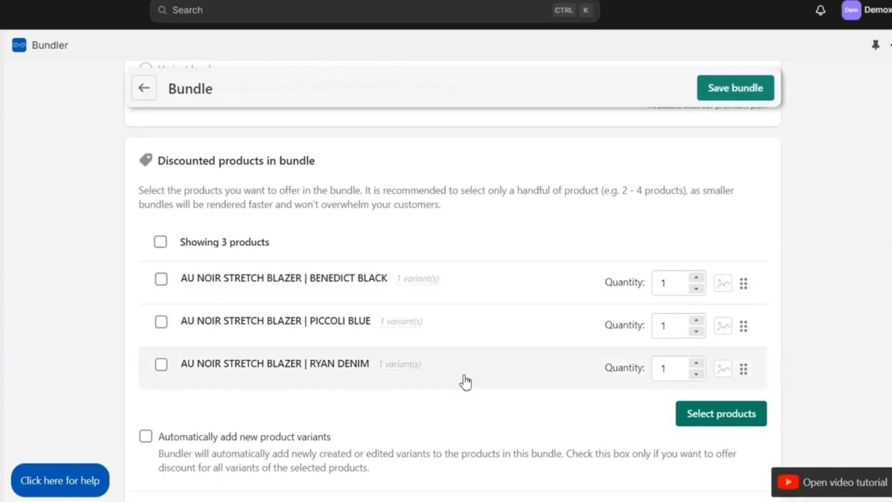
Save the bundle and go to the Ryan Denim blazer's storefront page
scroll(535, 302, down, 2)
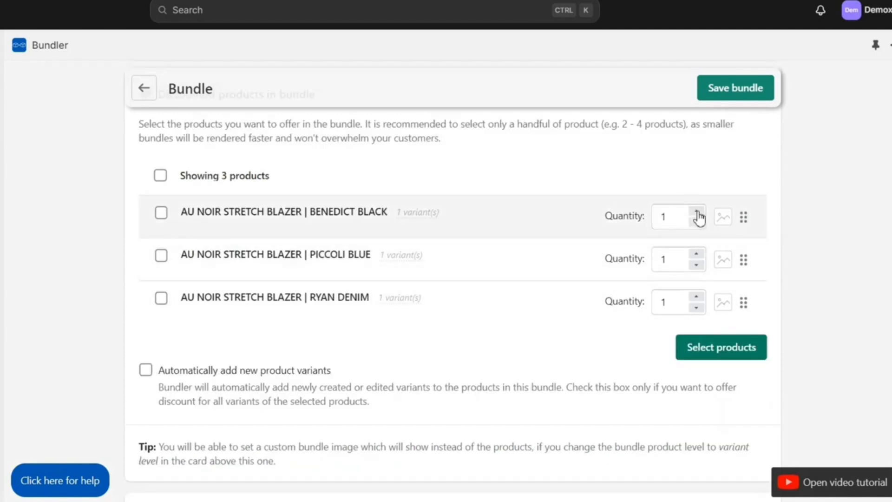
scroll(518, 292, down, 10)
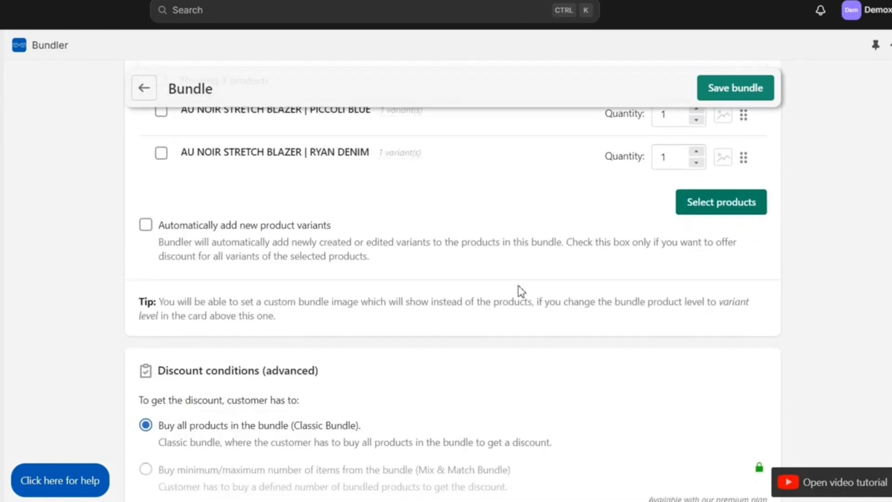
scroll(521, 292, down, 8)
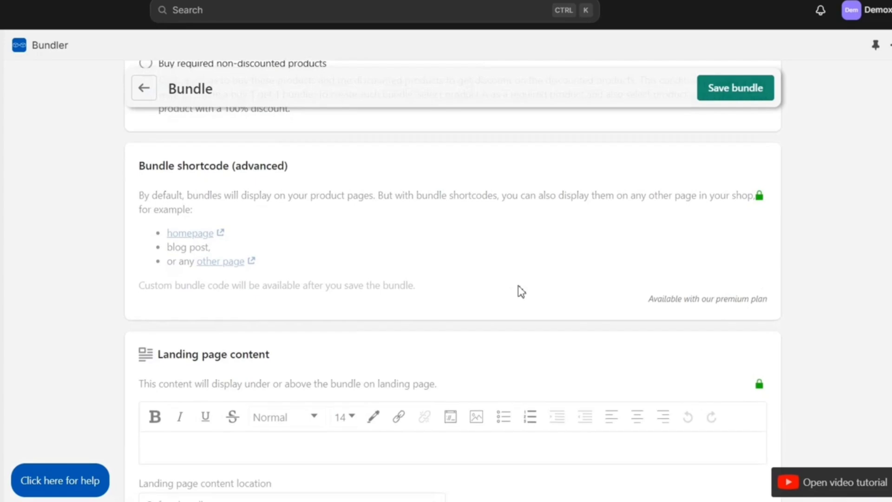
scroll(517, 290, down, 12)
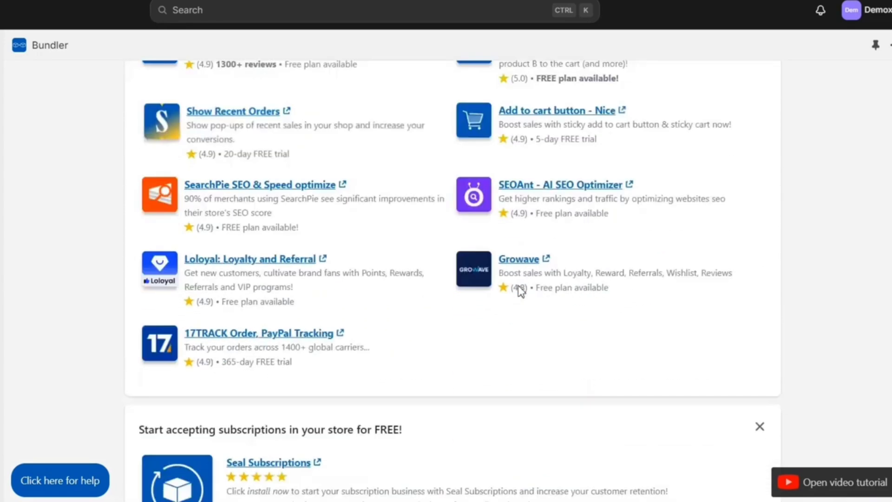
scroll(517, 291, up, 20)
click(726, 93)
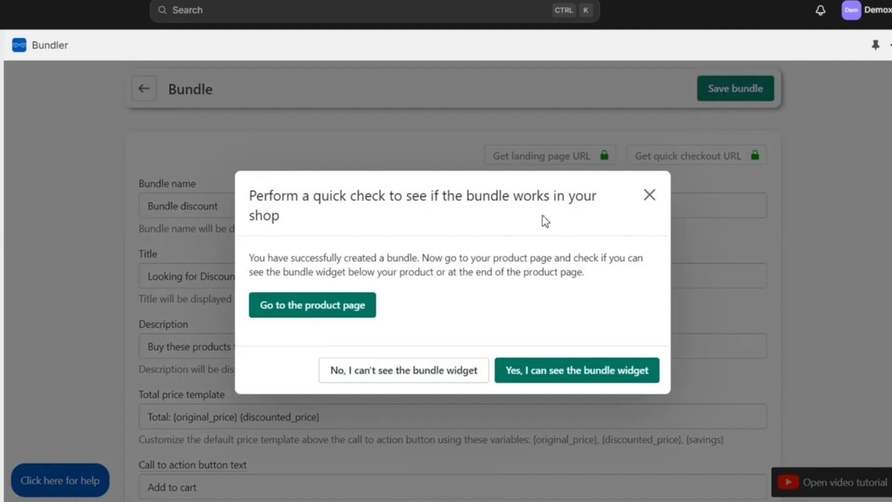
click(346, 309)
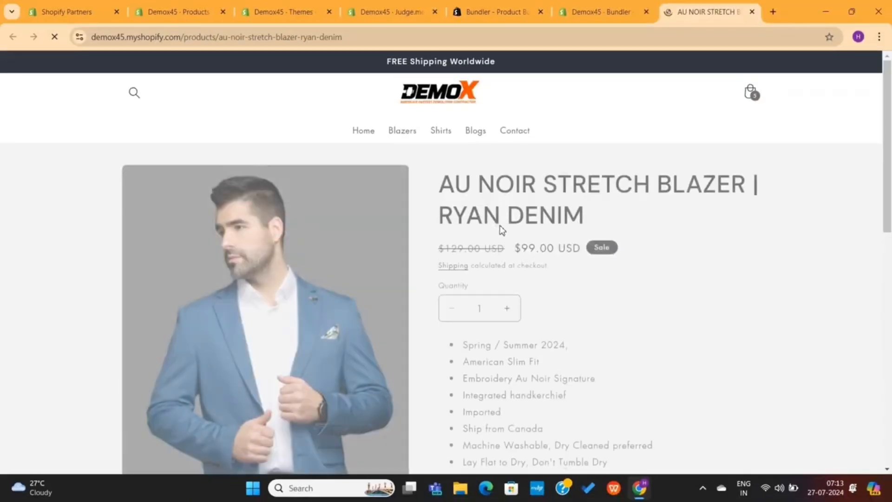
Look over the 'Looking for Discount?' widget and its Benedict Black blazer entry
scroll(562, 307, down, 6)
scroll(561, 315, down, 10)
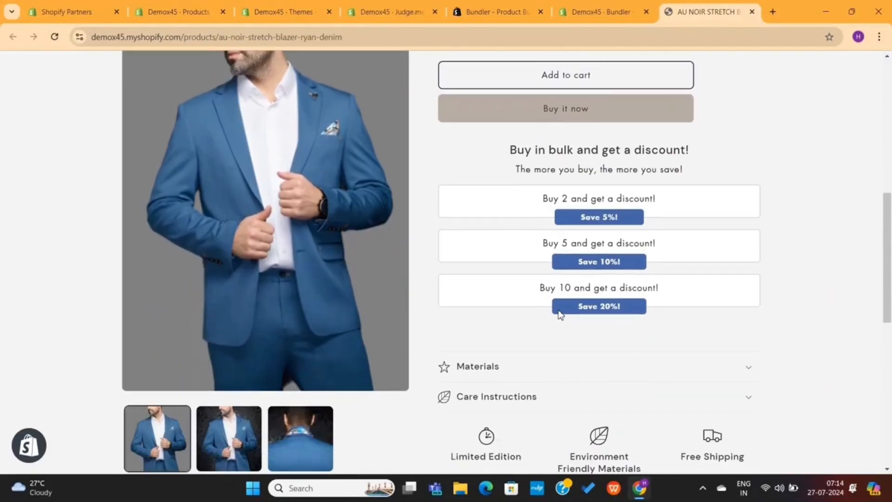
scroll(560, 316, down, 1)
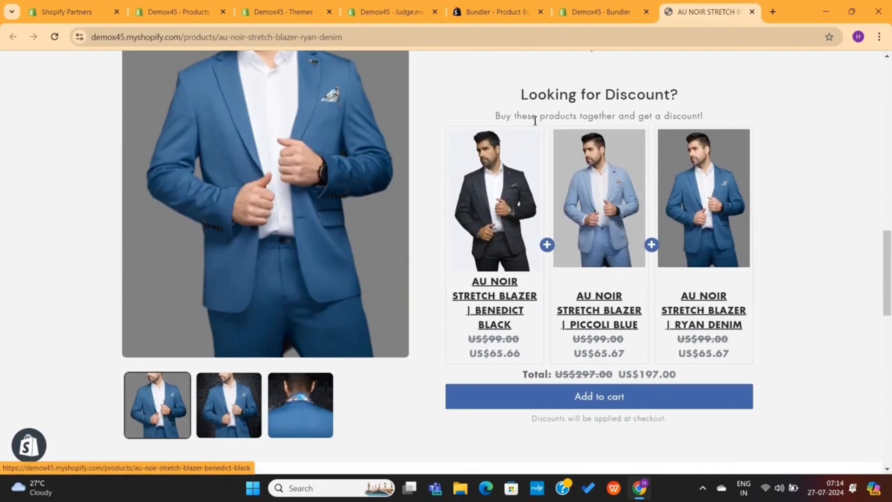
drag(512, 100, 707, 115)
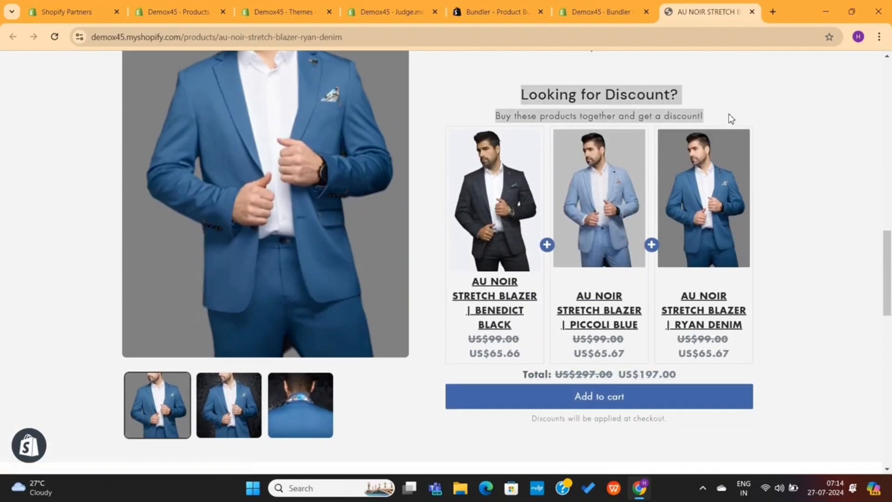
click(731, 118)
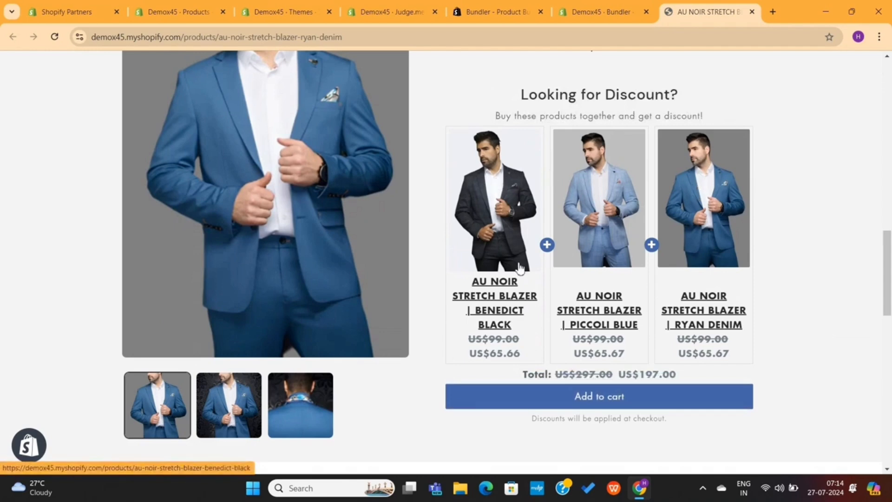
drag(465, 281, 522, 326)
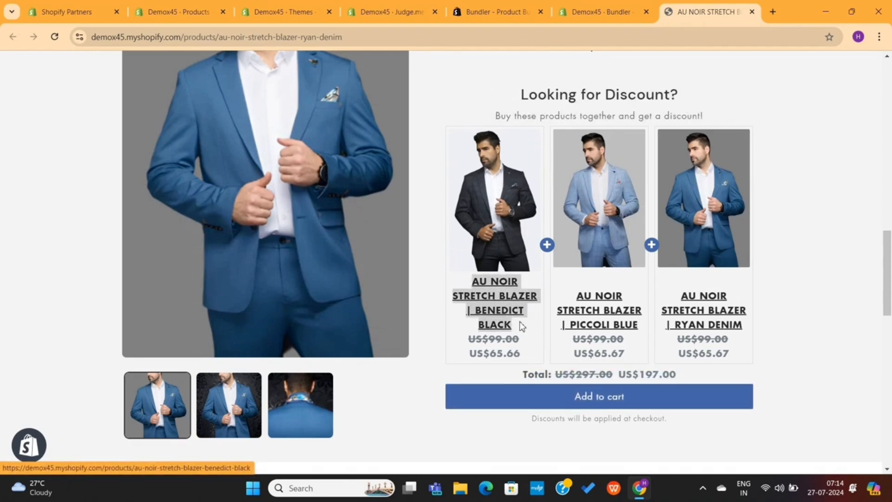
click(784, 297)
Add the bundle to the cart, confirm the $100 saving at checkout, then close checkout
scroll(610, 286, down, 1)
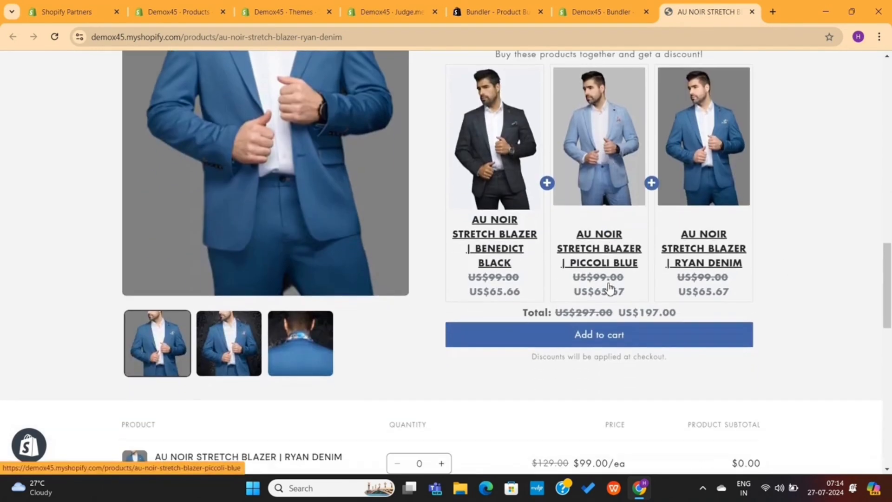
click(605, 333)
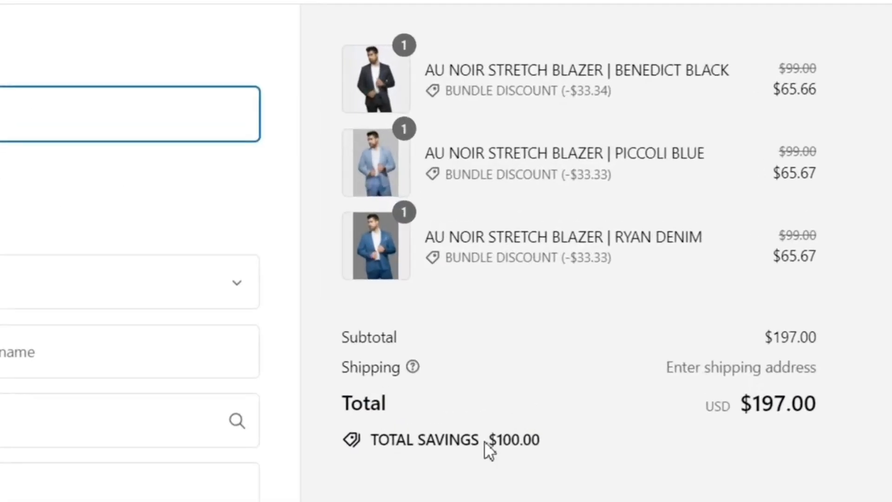
drag(583, 328, 600, 328)
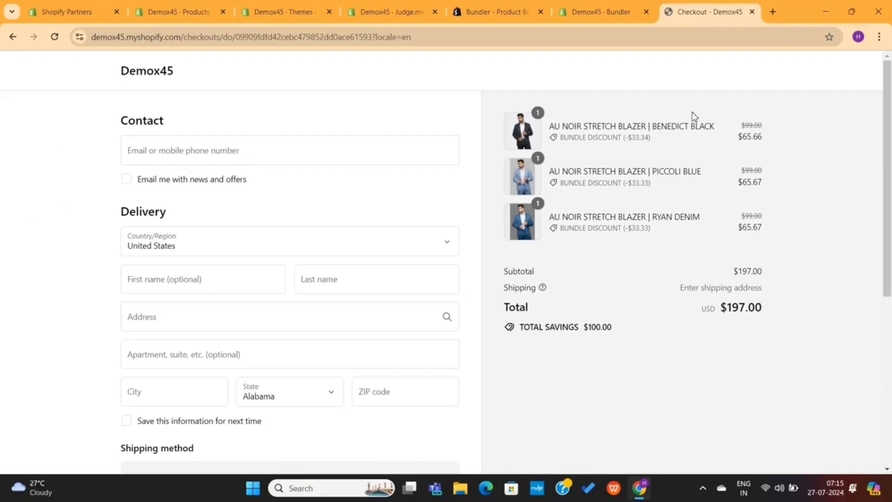
key(ctrl+w)
Confirm the bundle widget is visible and displays as wanted, and decline the app review
click(593, 367)
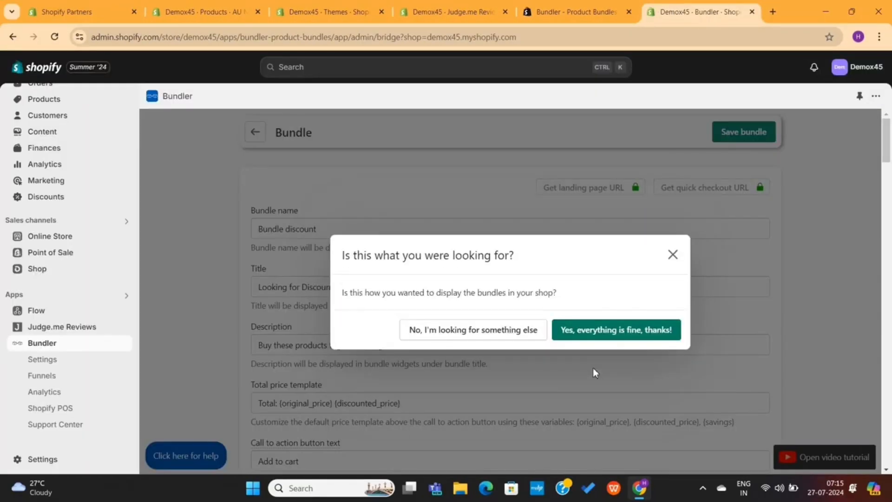
click(634, 333)
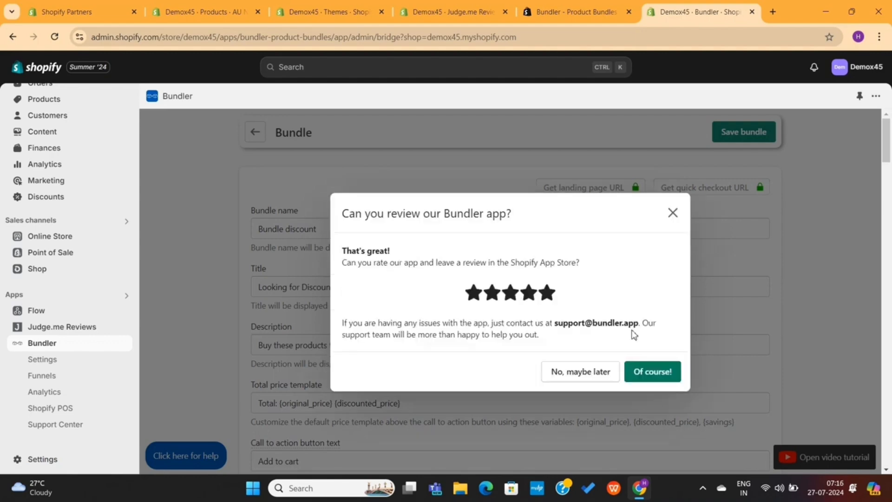
click(594, 373)
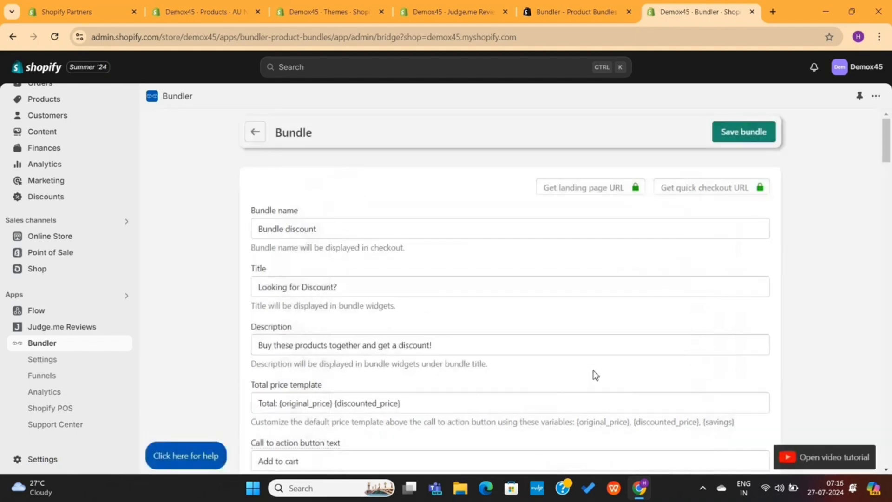
scroll(559, 279, down, 5)
scroll(560, 279, up, 3)
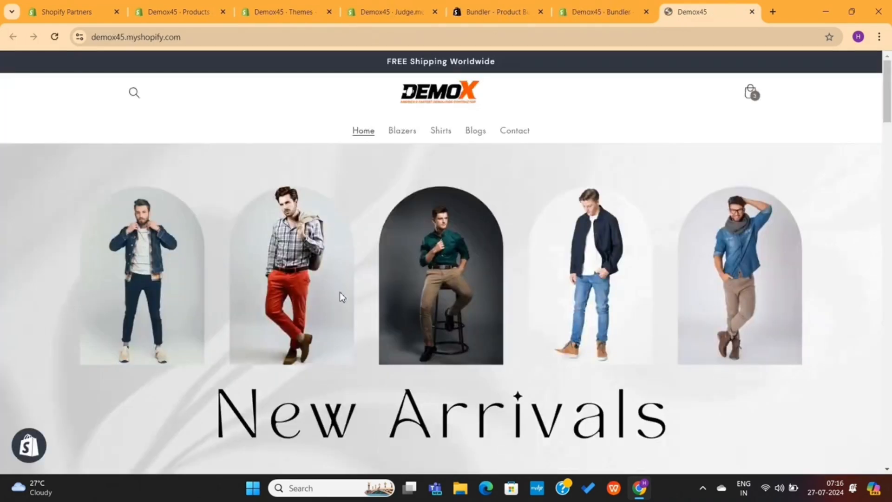
scroll(341, 296, down, 10)
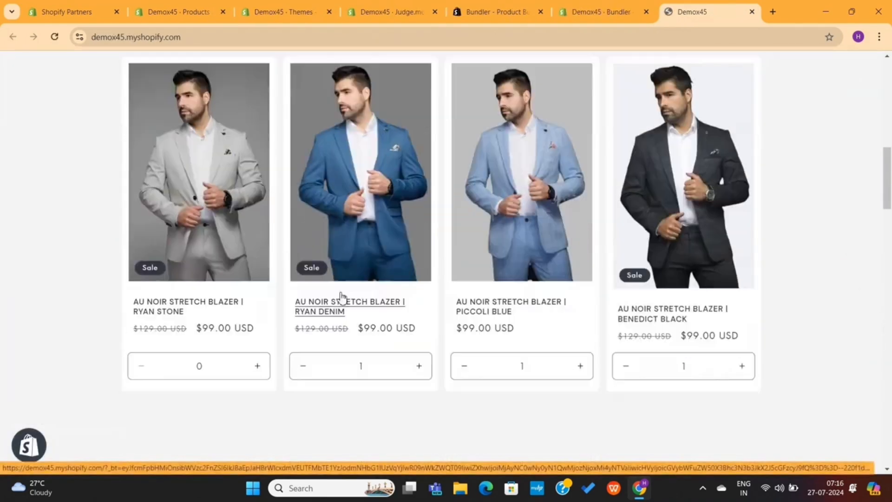
Browse the Dark Blue shirt's product page, then close it to return to Bundler
scroll(340, 296, up, 2)
scroll(457, 341, down, 15)
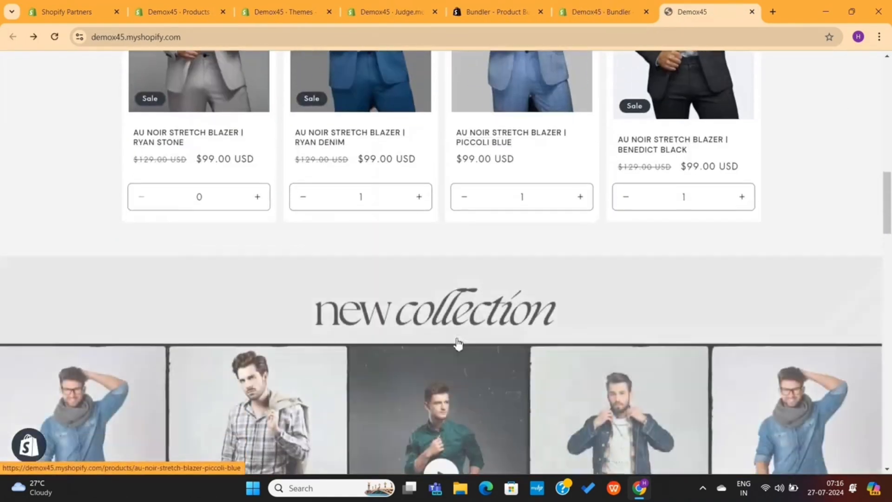
scroll(458, 344, down, 15)
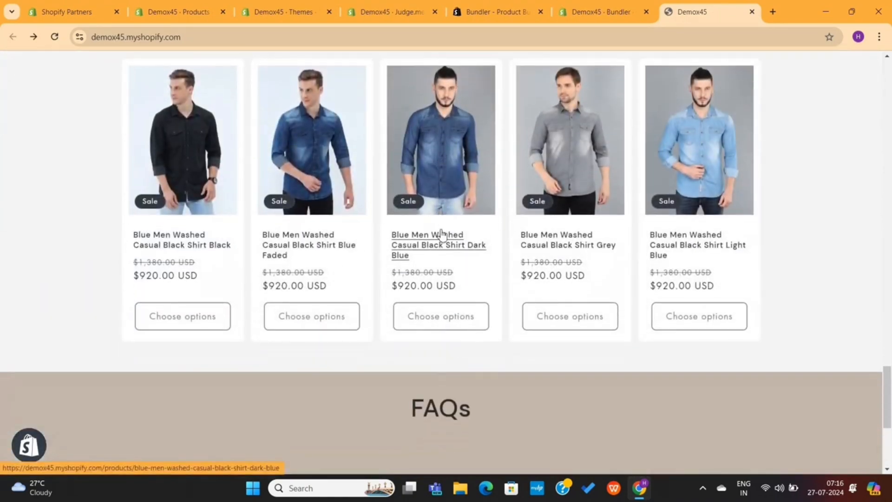
click(441, 234)
scroll(611, 233, down, 10)
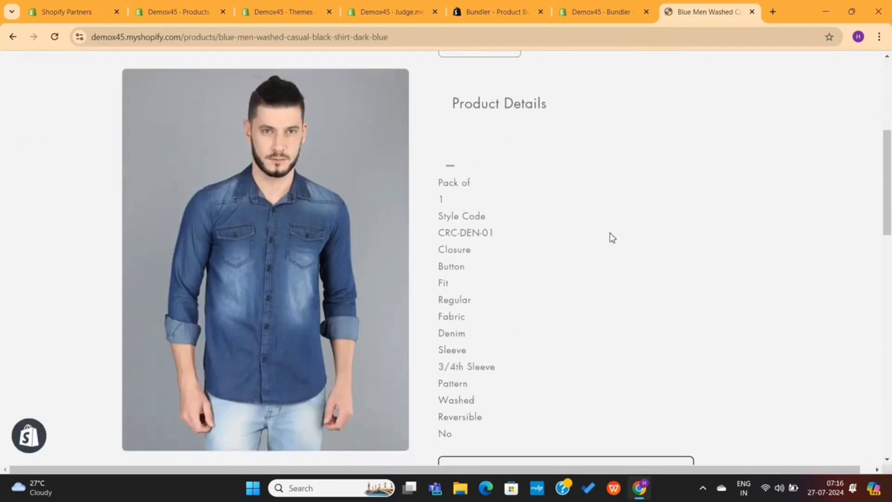
scroll(612, 233, down, 15)
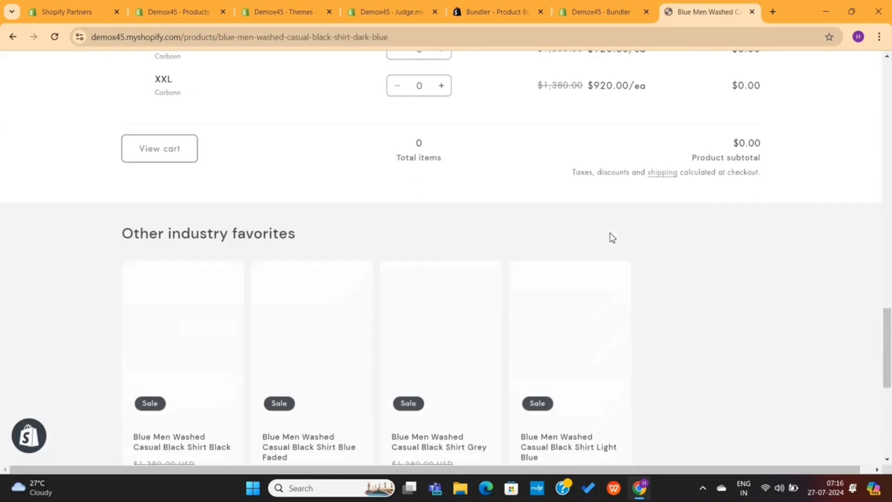
scroll(611, 239, up, 15)
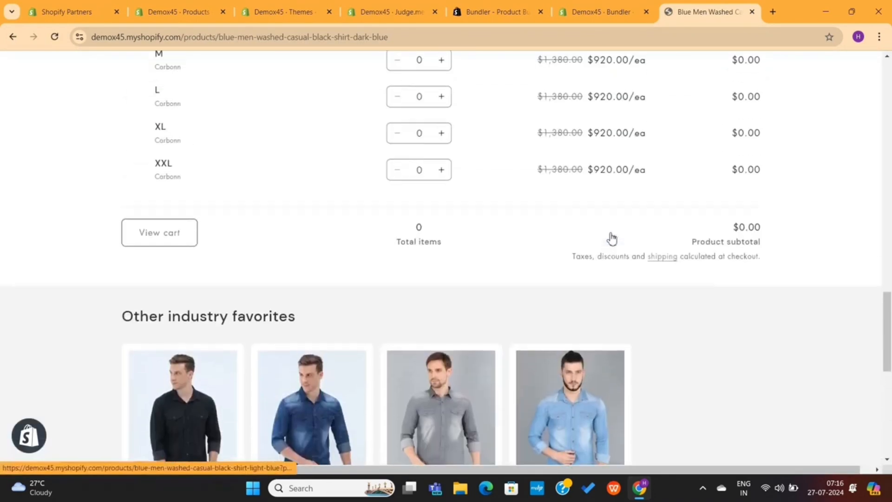
scroll(611, 239, up, 8)
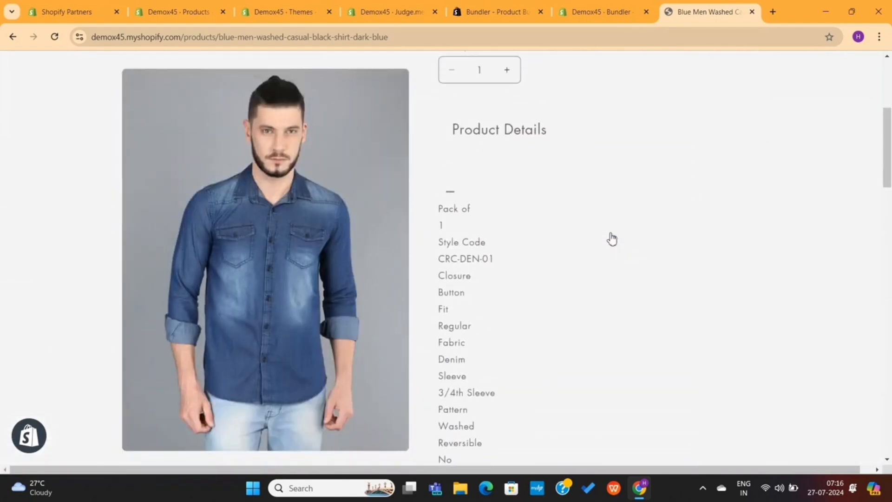
key(ctrl+w)
scroll(411, 163, up, 3)
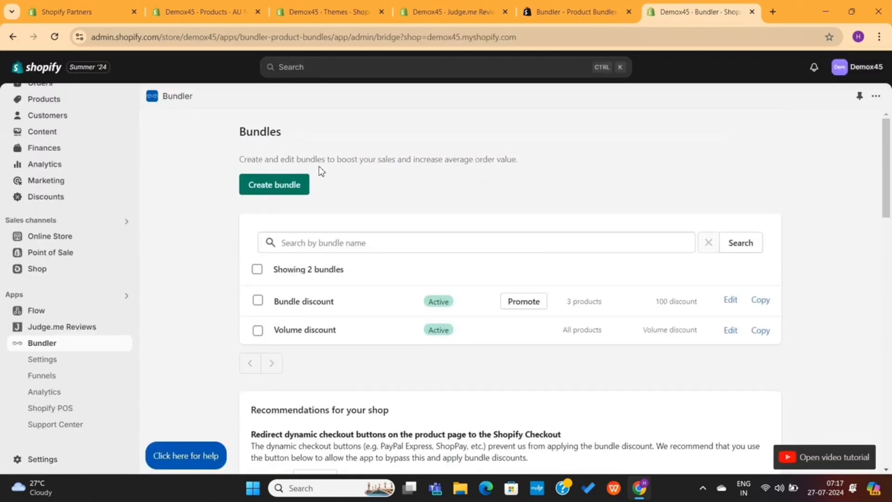
Dismiss the new-bundle presets and show the Colors section of Bundler settings
click(288, 182)
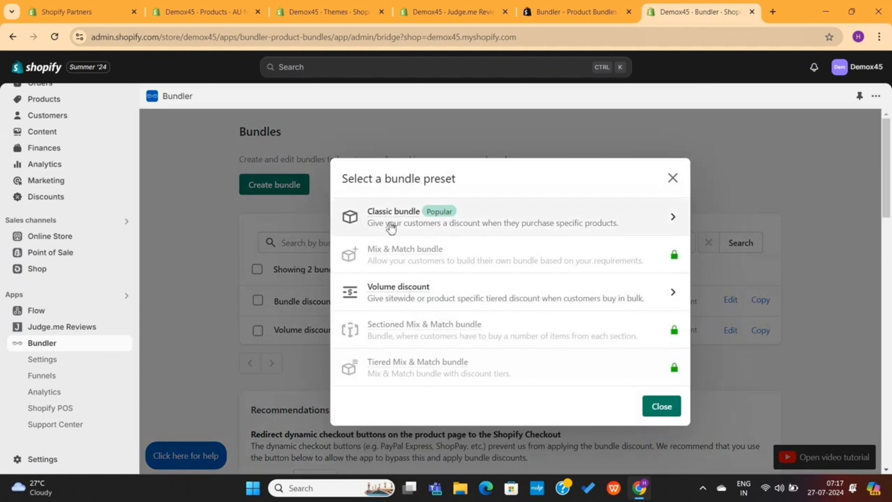
mouse_move(407, 217)
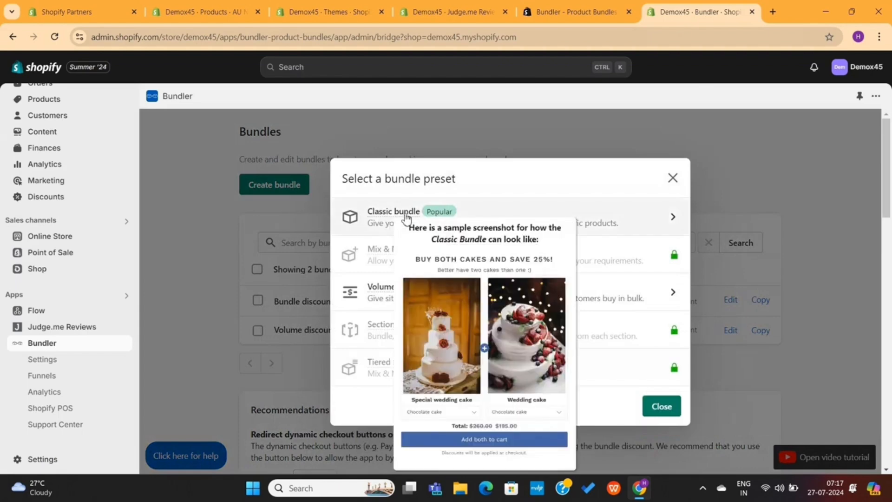
key(Escape)
scroll(601, 279, down, 5)
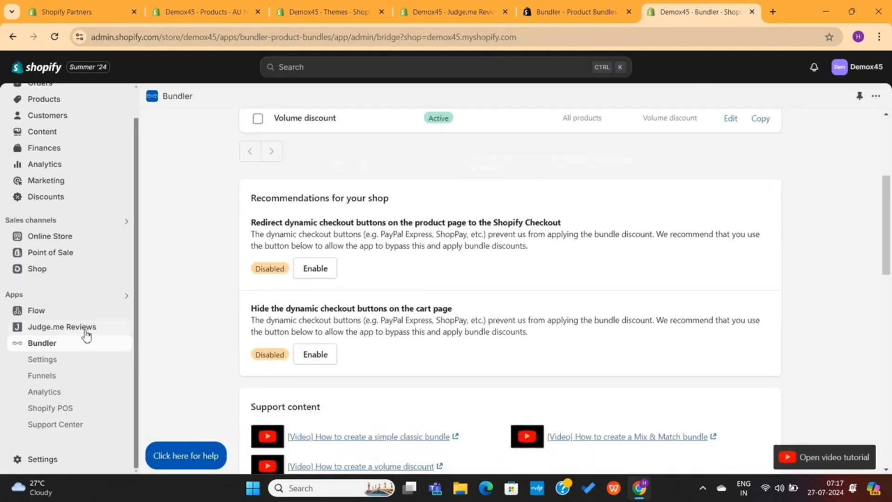
click(79, 361)
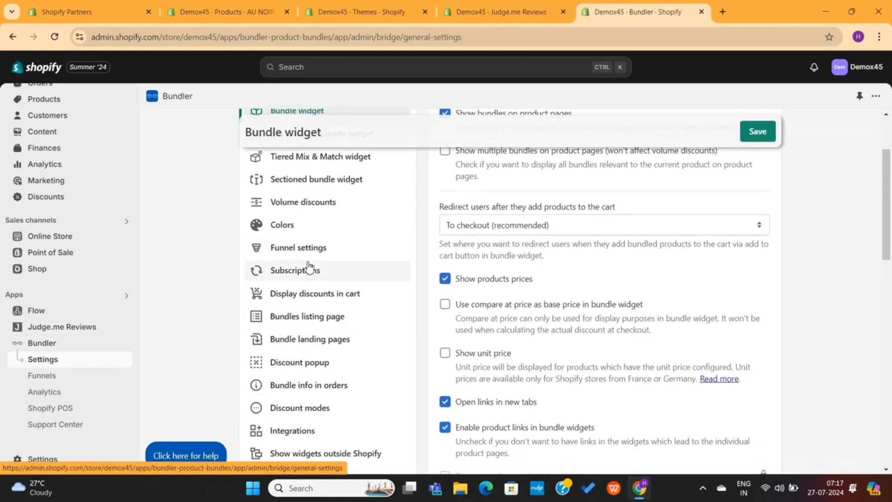
click(303, 227)
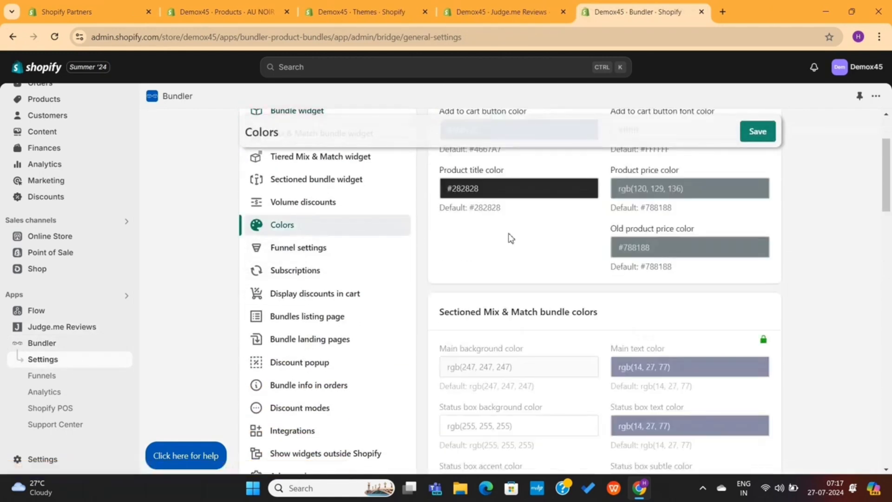
scroll(511, 238, up, 2)
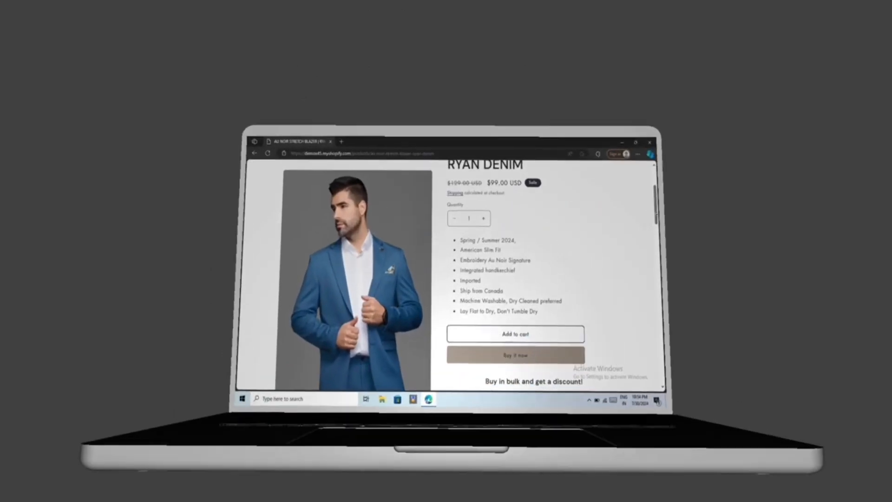
scroll(656, 213, down, 5)
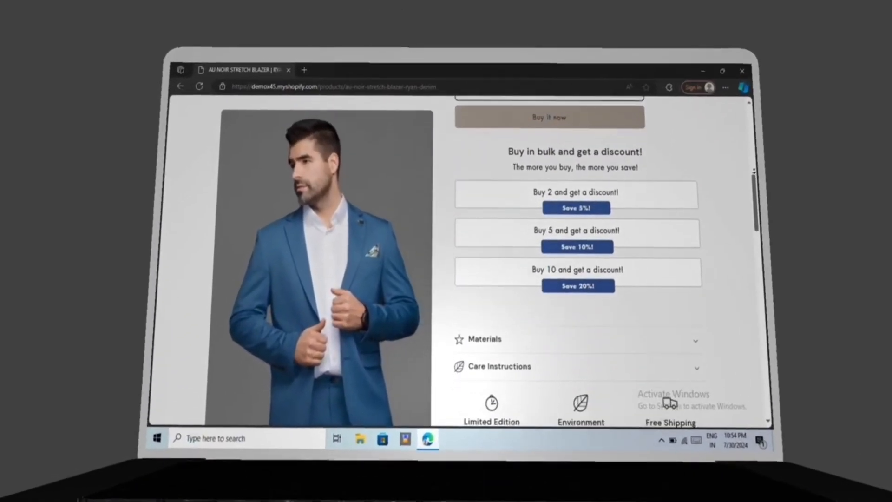
scroll(753, 171, down, 6)
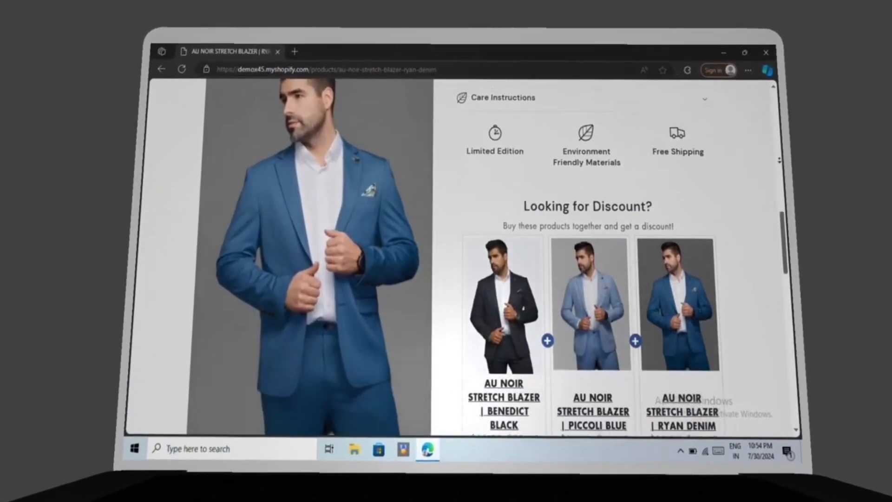
scroll(604, 256, down, 6)
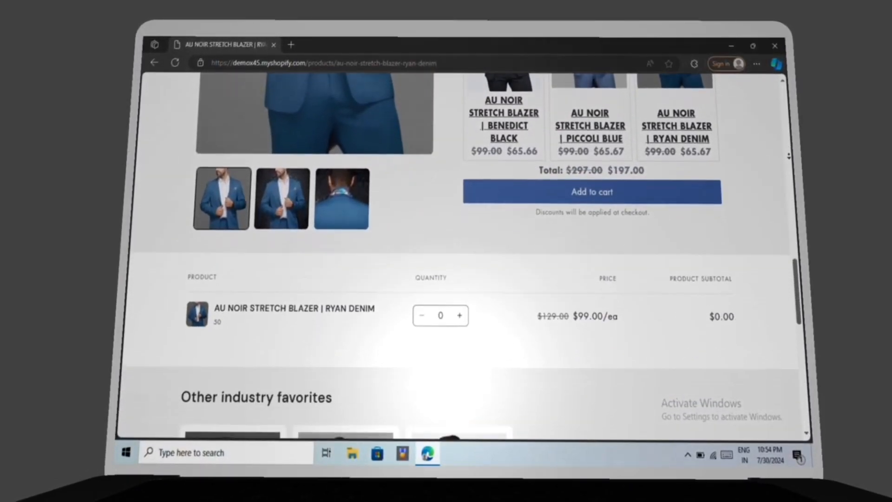
scroll(464, 256, down, 6)
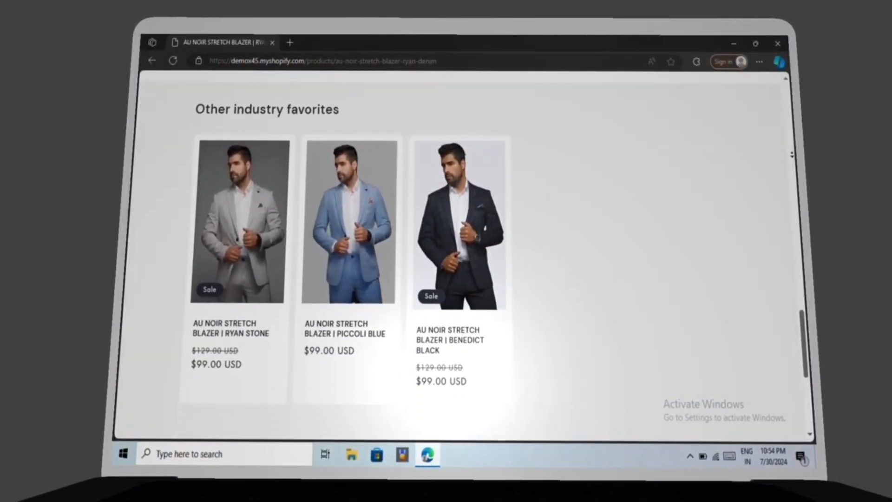
scroll(465, 255, down, 3)
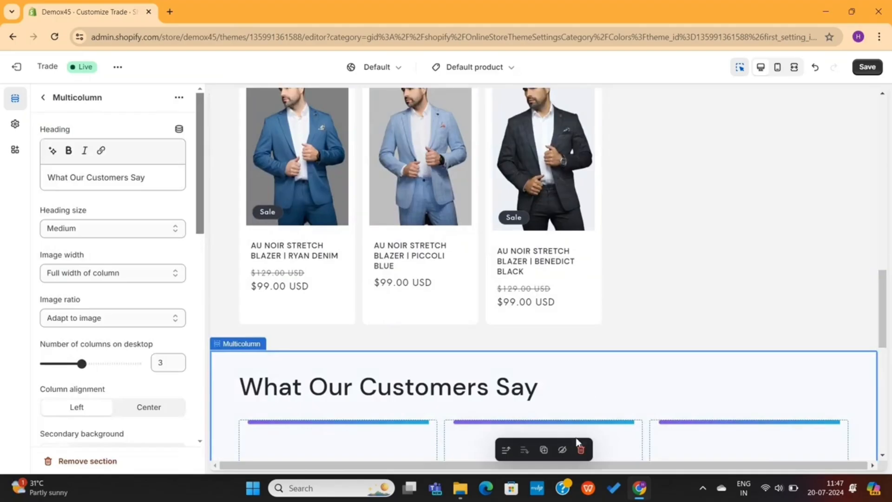
Edit the Default collection template, previewing it with the Shirts collection
click(577, 443)
scroll(505, 417, down, 2)
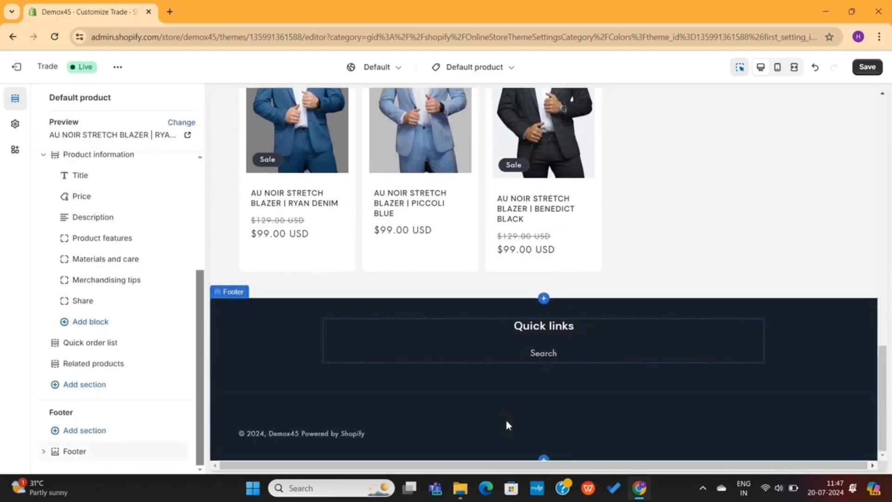
scroll(506, 420, up, 15)
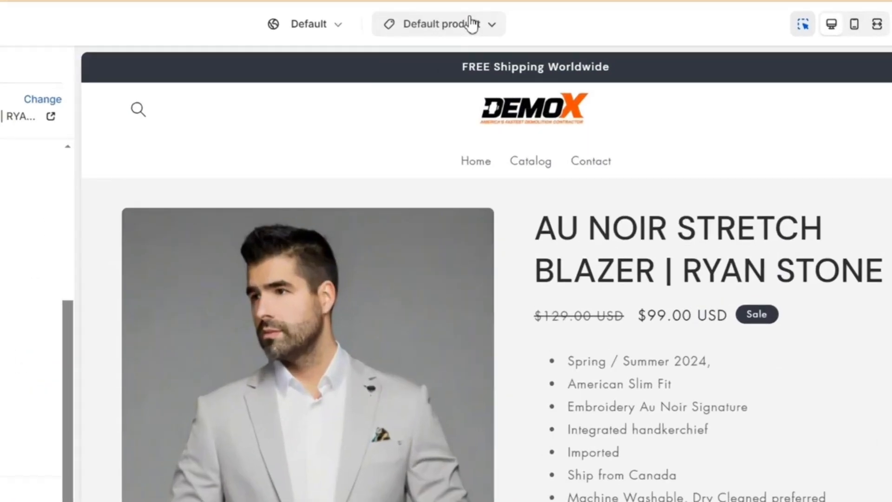
click(495, 66)
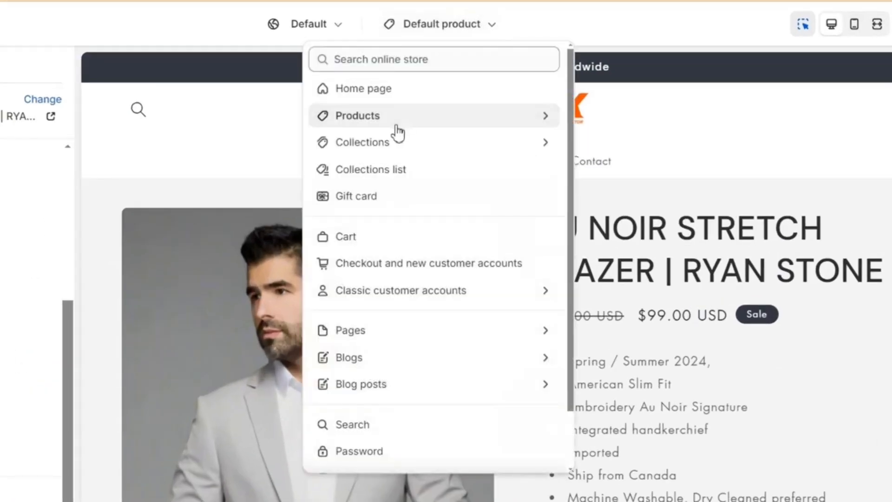
click(383, 151)
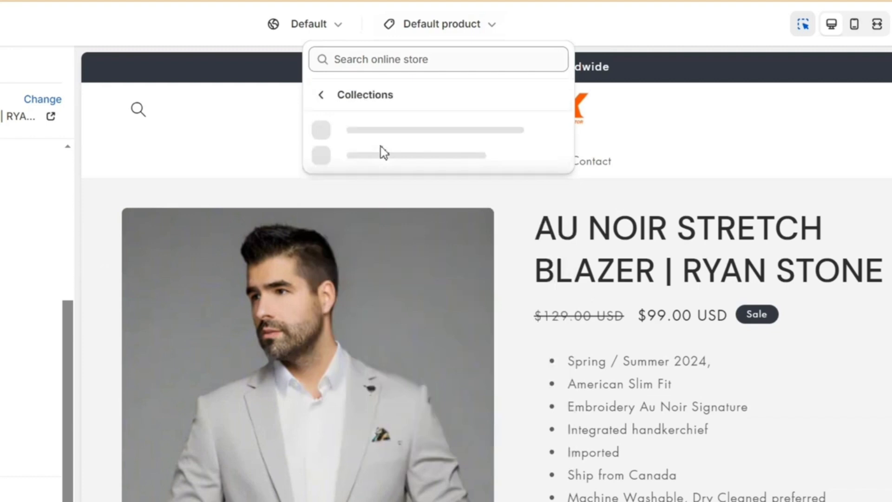
click(412, 139)
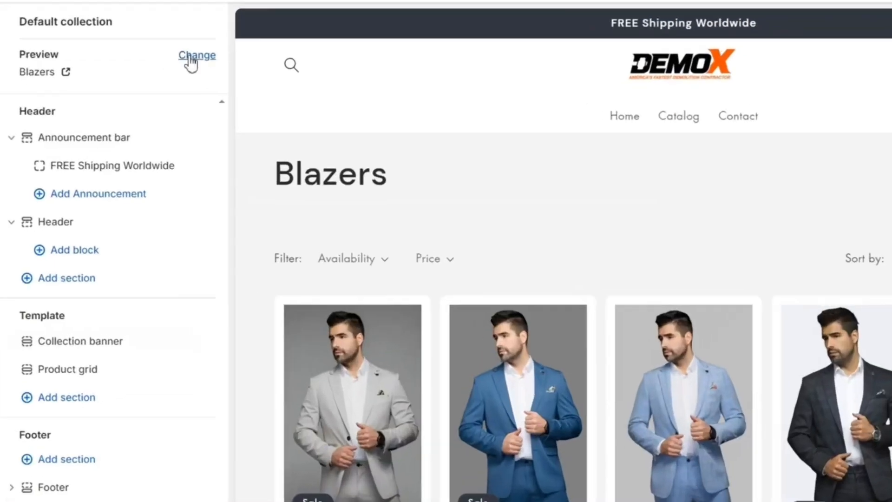
click(195, 58)
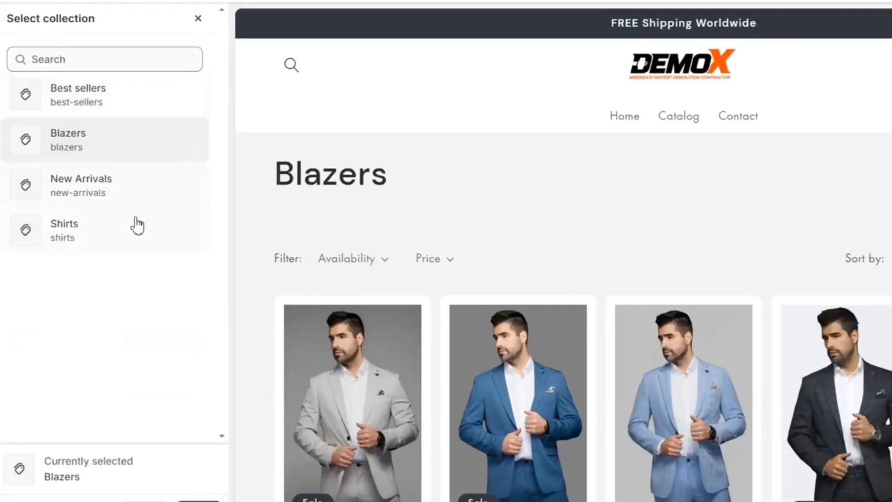
click(137, 226)
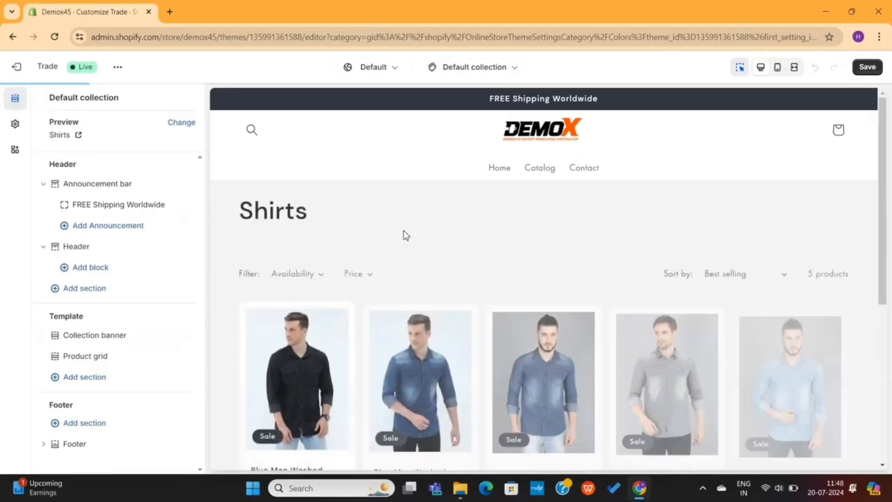
Browse the sections available for the collection template, then switch to the cart template
scroll(454, 242, down, 3)
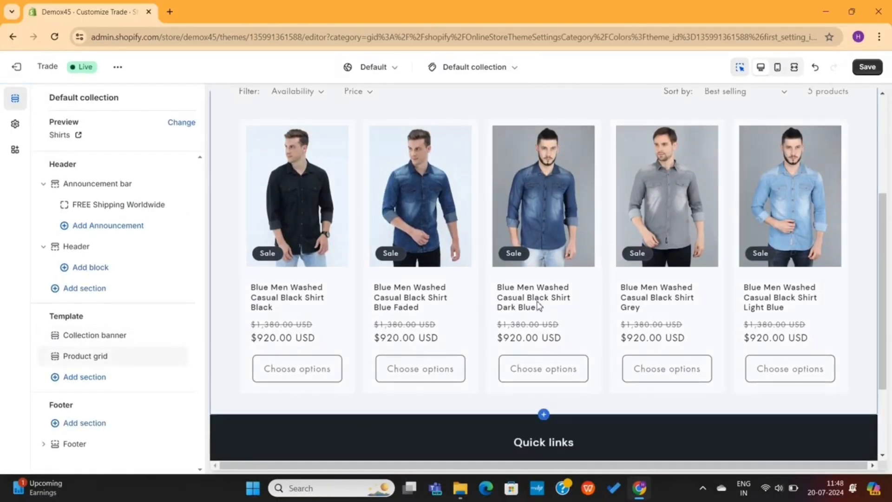
scroll(604, 302, up, 3)
scroll(653, 310, down, 5)
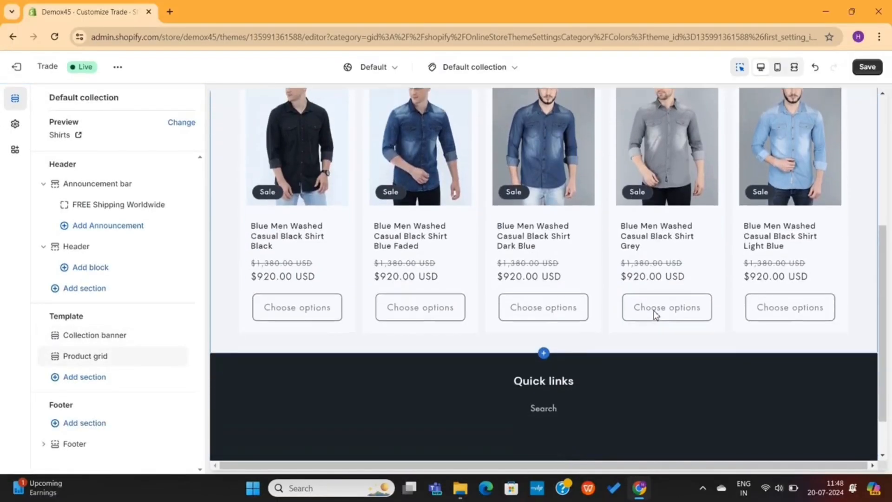
scroll(653, 313, down, 2)
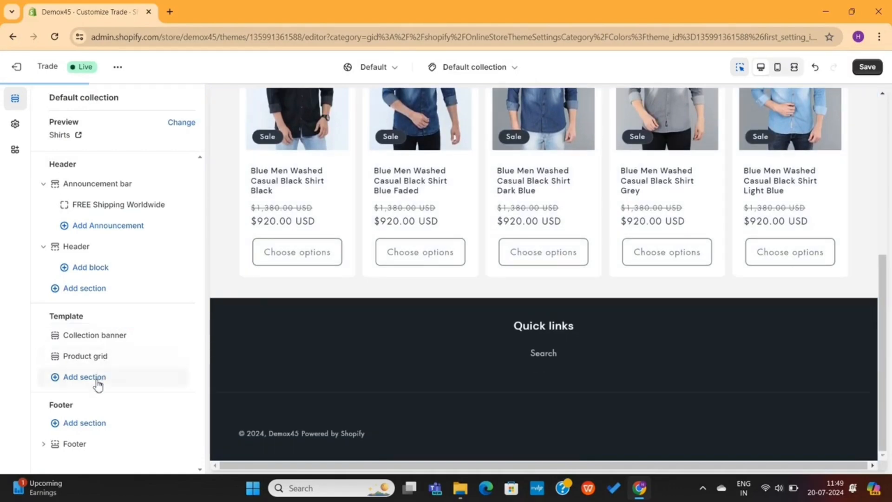
click(97, 377)
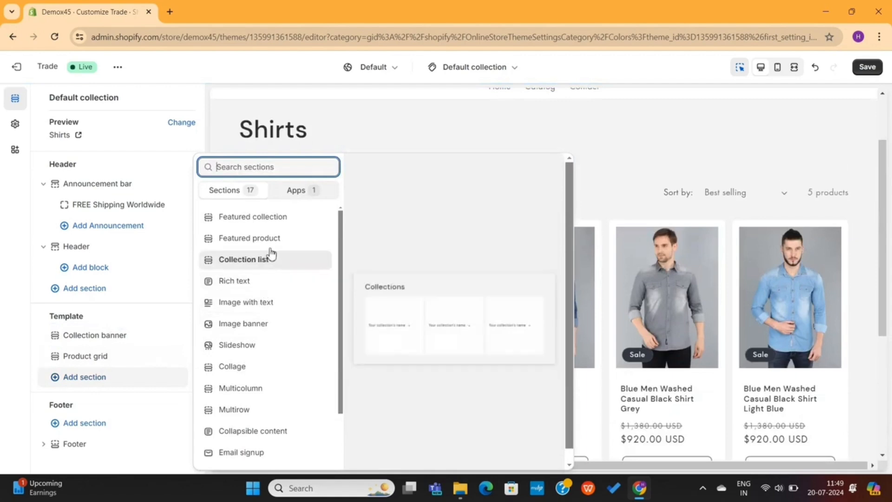
scroll(274, 370, down, 2)
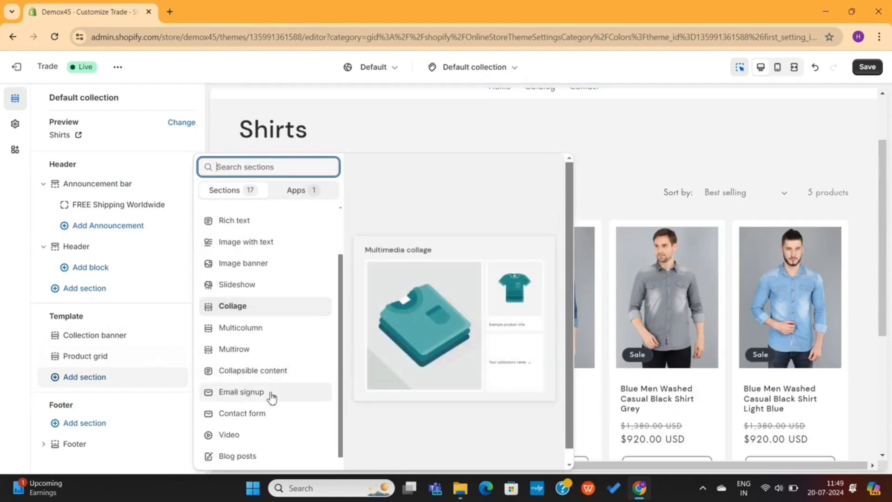
scroll(267, 420, down, 1)
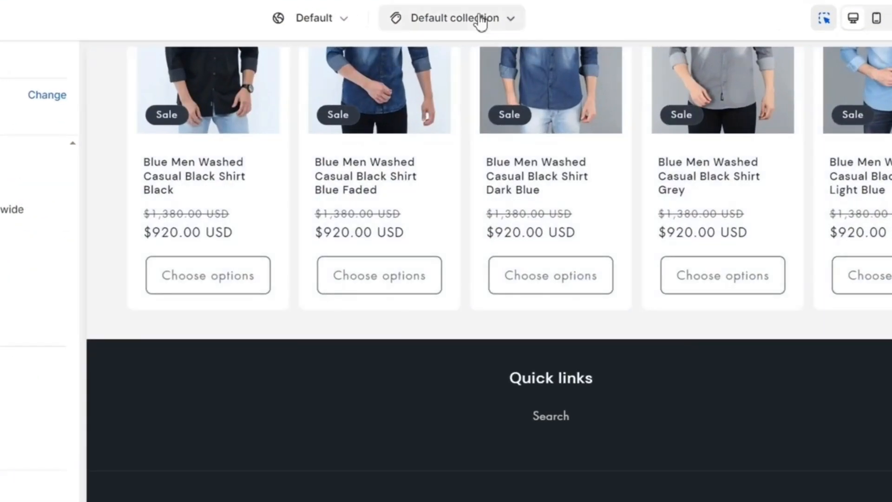
click(489, 69)
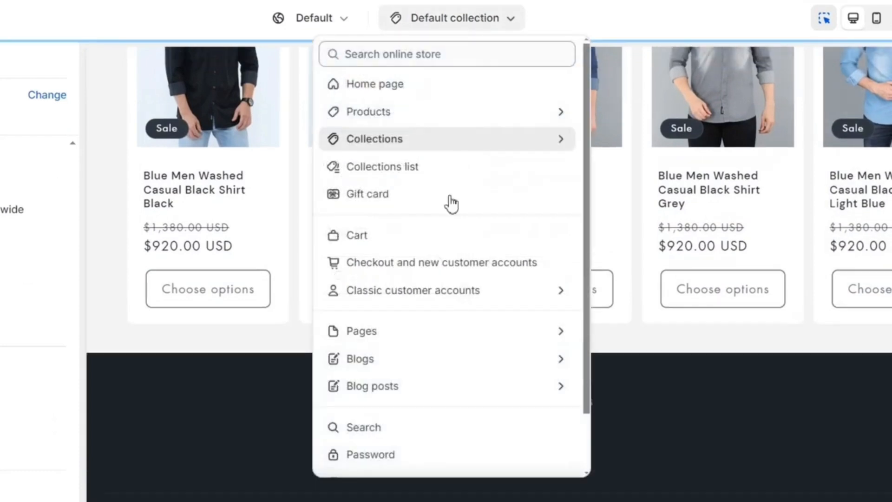
click(408, 236)
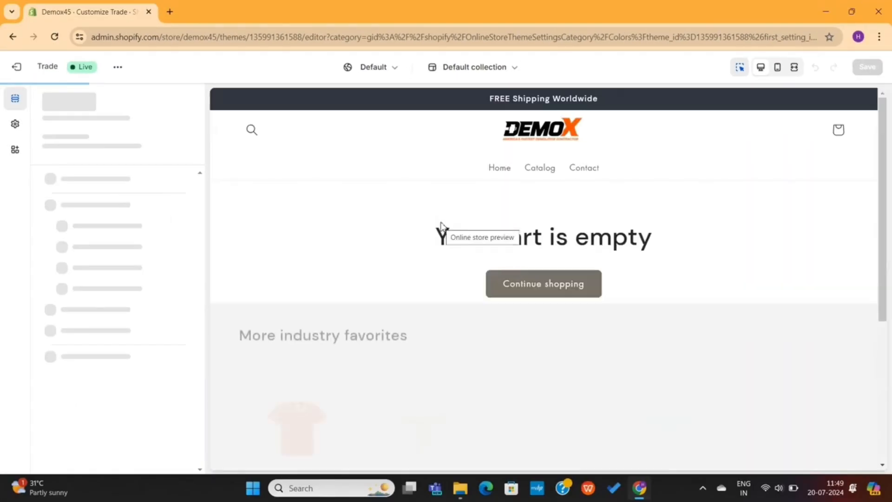
Open the cart page's featured collection settings and enter 'Bestse'
scroll(447, 316, down, 2)
scroll(447, 316, down, 2)
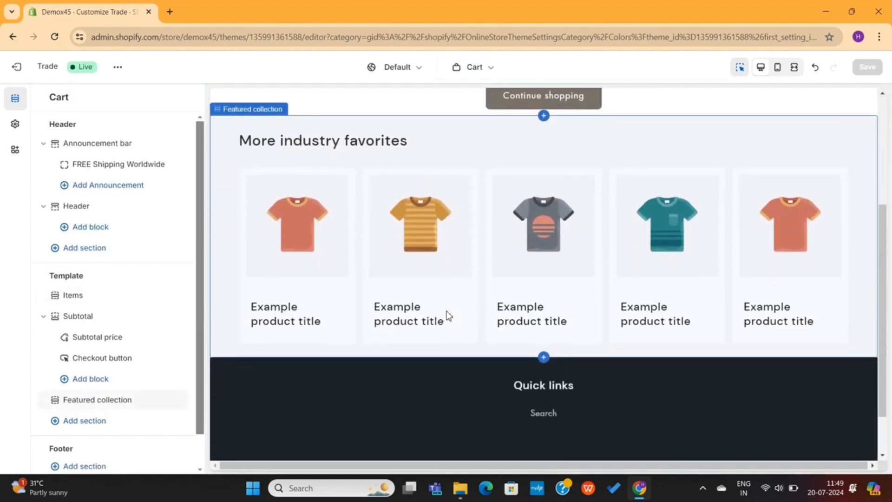
scroll(448, 315, up, 5)
click(446, 313)
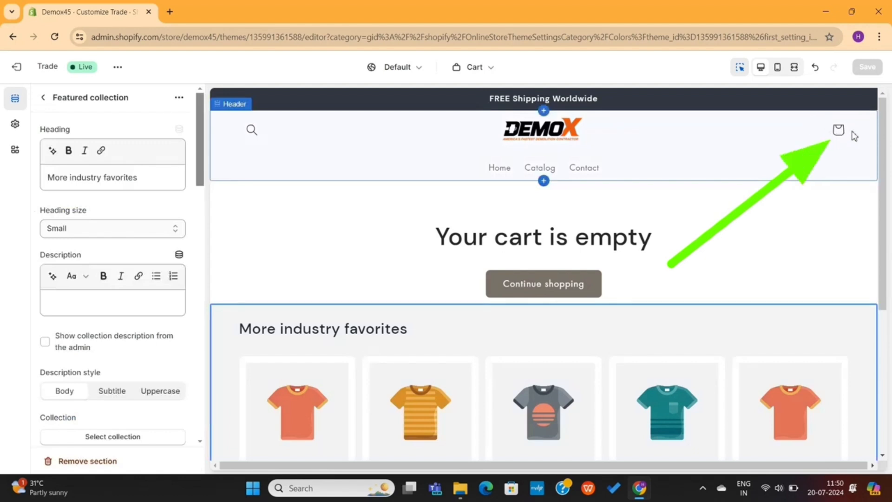
scroll(647, 251, down, 4)
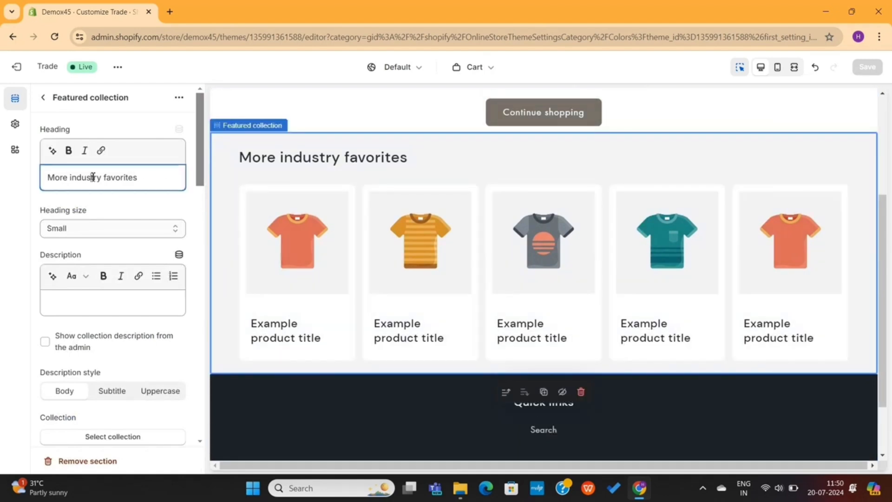
text(Bestsellers)
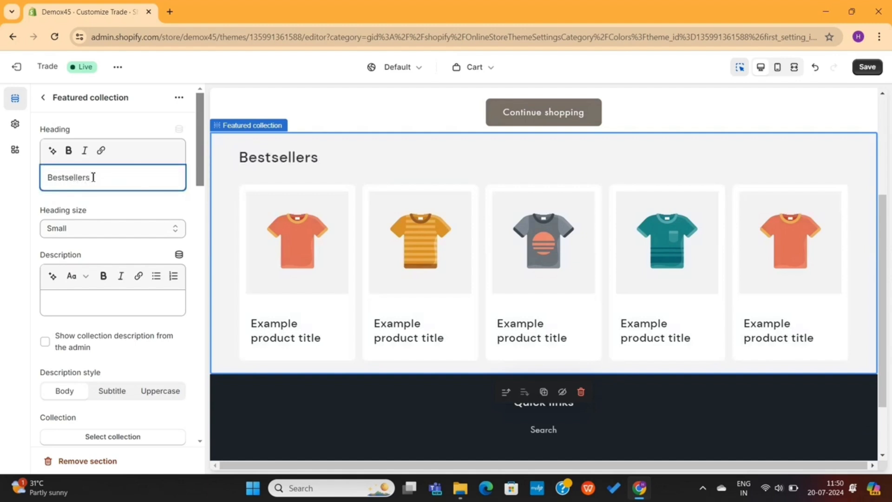
scroll(115, 255, down, 5)
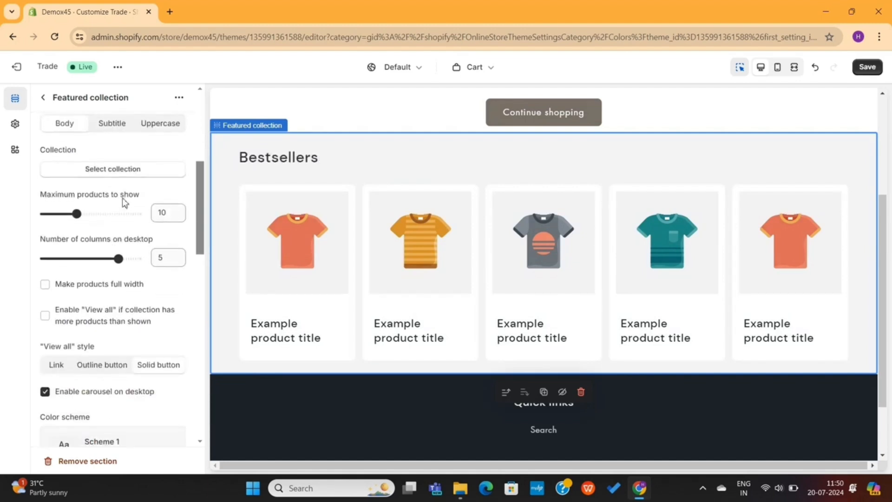
Set the featured collection to Shirts and save the theme
click(127, 174)
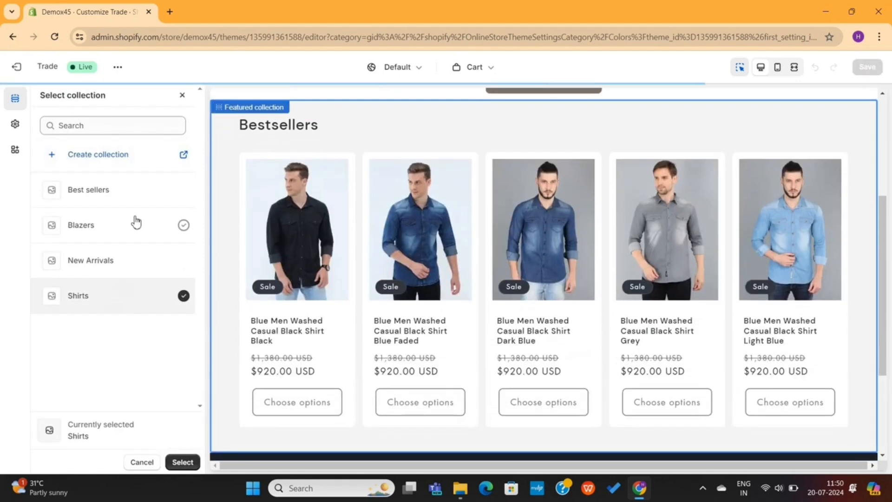
click(136, 224)
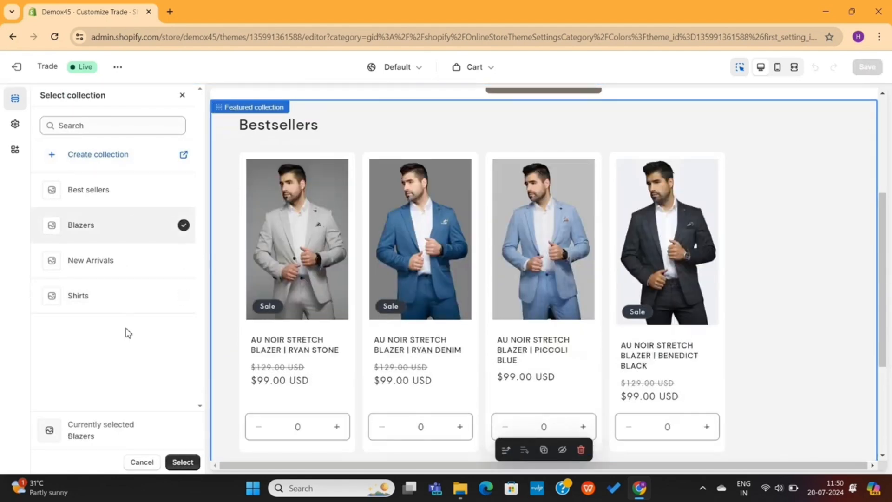
click(124, 307)
click(183, 462)
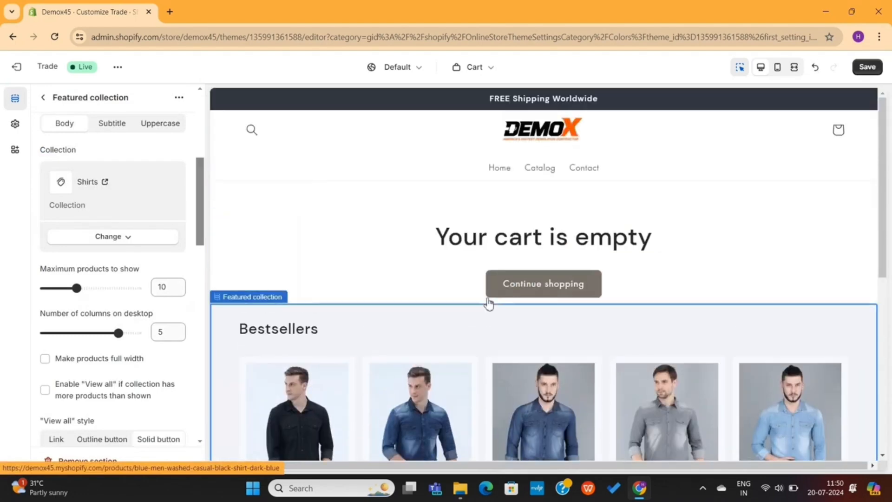
click(871, 71)
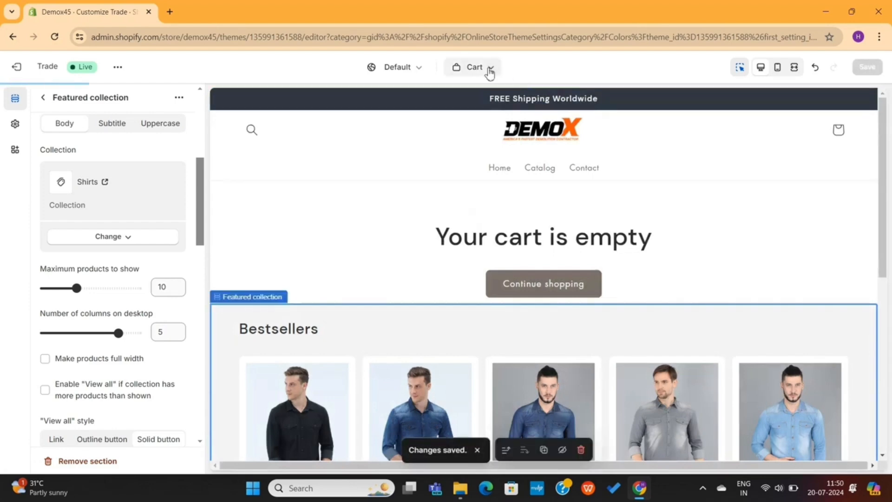
click(489, 71)
Preview the home page template, open its header settings, then exit to the Themes list
scroll(476, 237, up, 2)
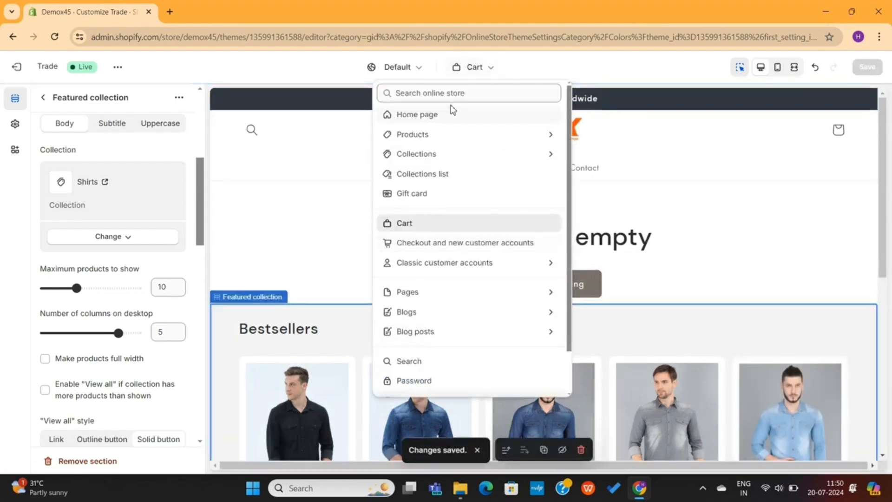
click(441, 113)
scroll(422, 264, down, 15)
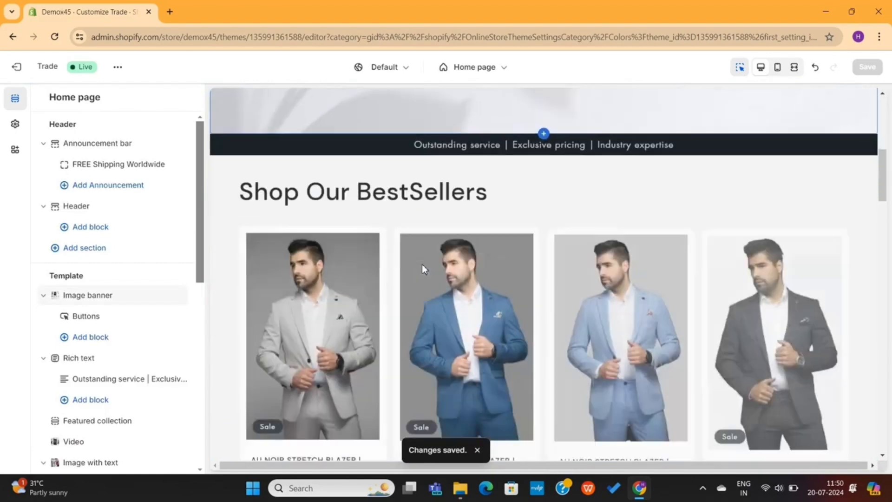
scroll(423, 265, down, 10)
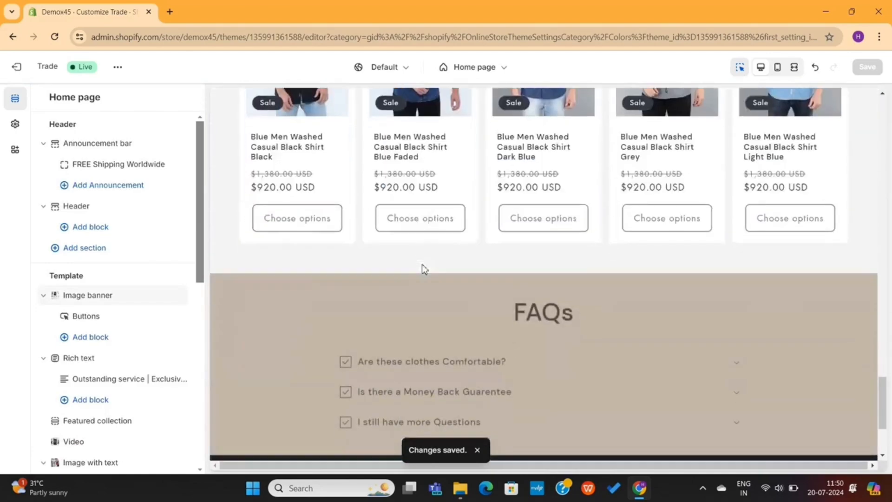
scroll(421, 264, up, 20)
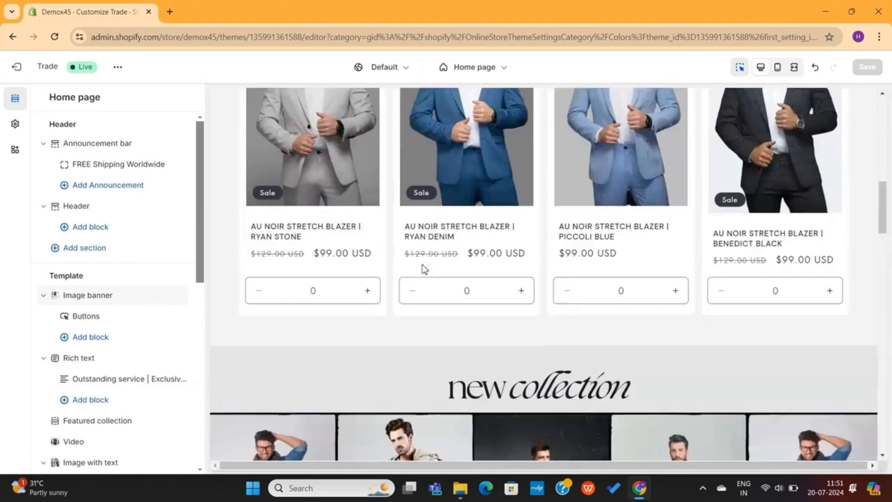
scroll(422, 269, up, 3)
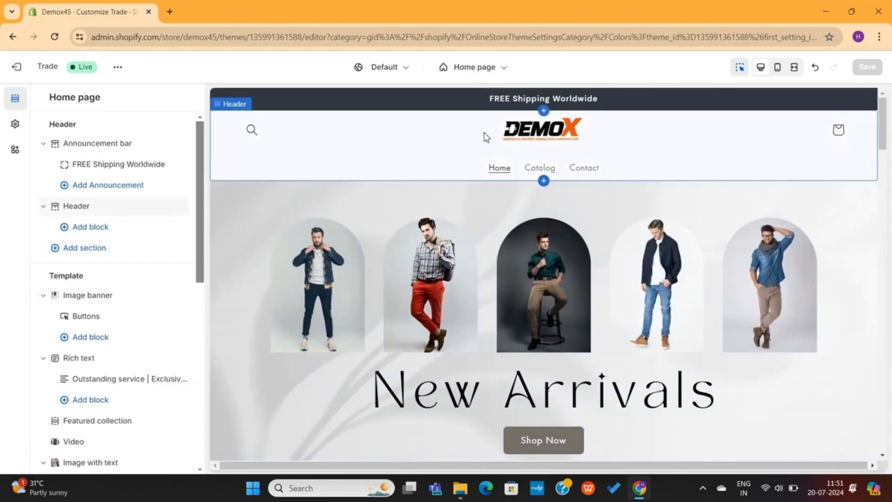
click(439, 158)
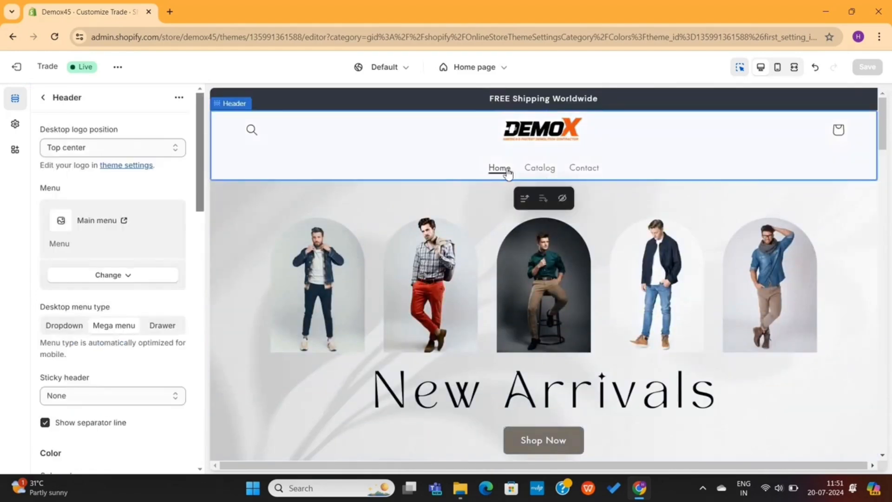
scroll(544, 330, down, 20)
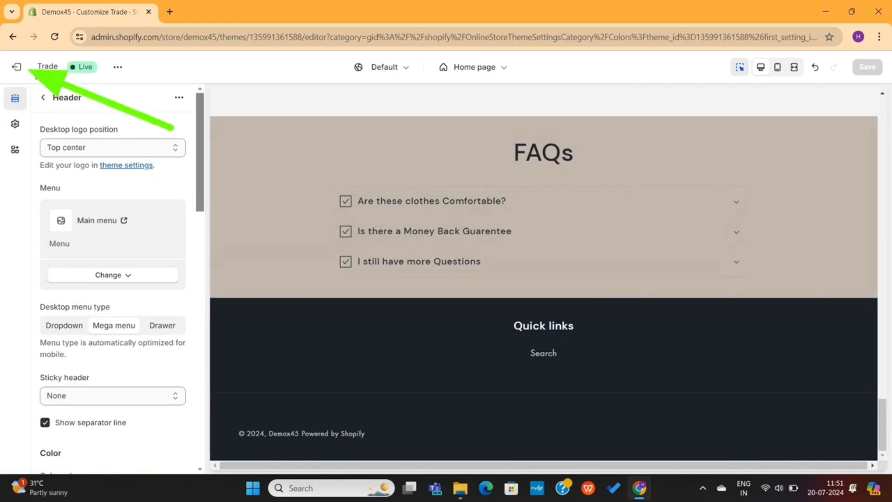
click(17, 66)
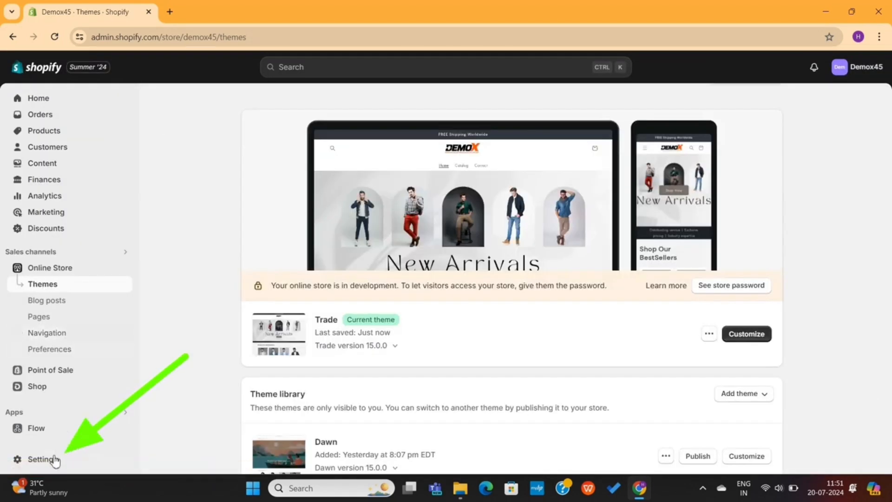
Go to the Policies page in store settings
click(50, 462)
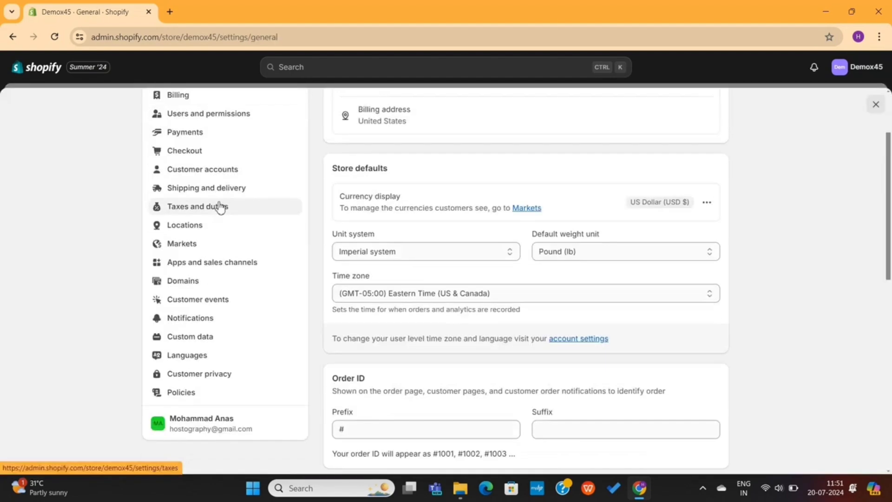
scroll(228, 218, down, 3)
scroll(224, 272, up, 5)
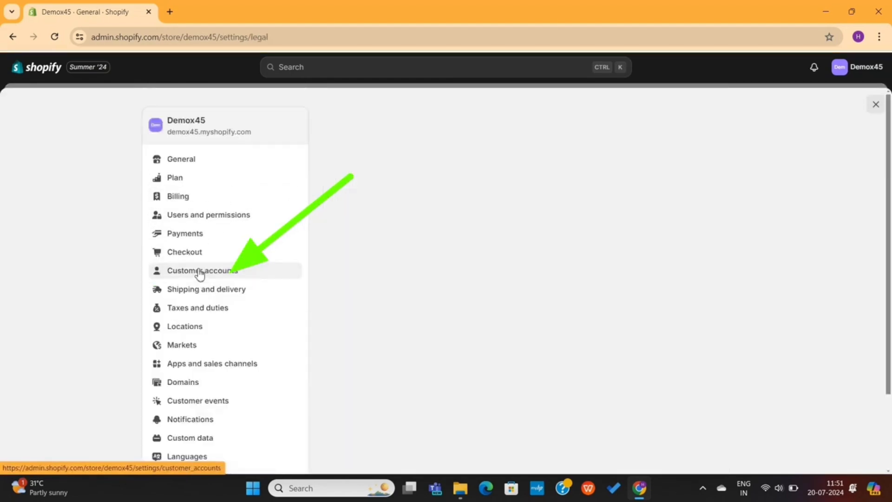
click(225, 272)
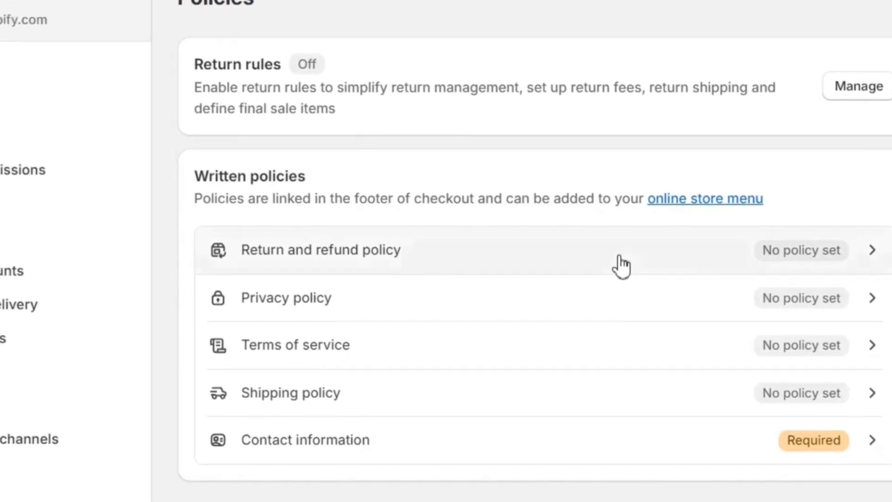
Fill the Return and refund and Privacy policies from templates and publish them
click(544, 279)
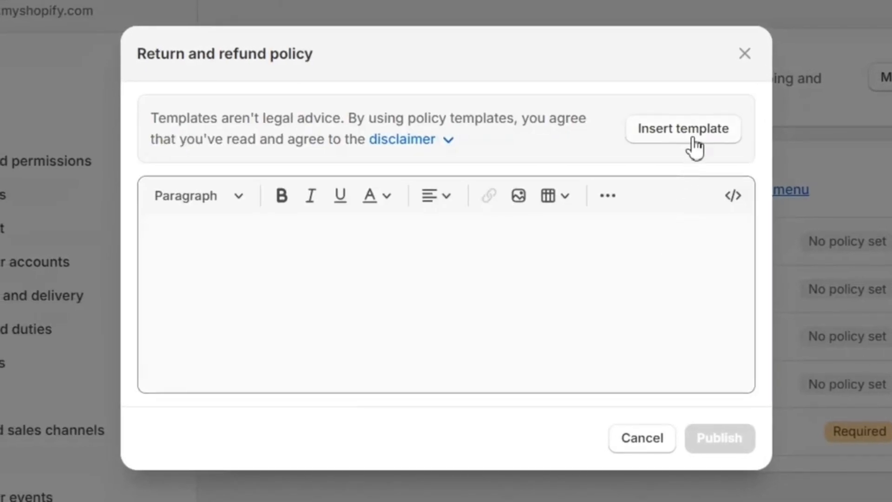
click(682, 128)
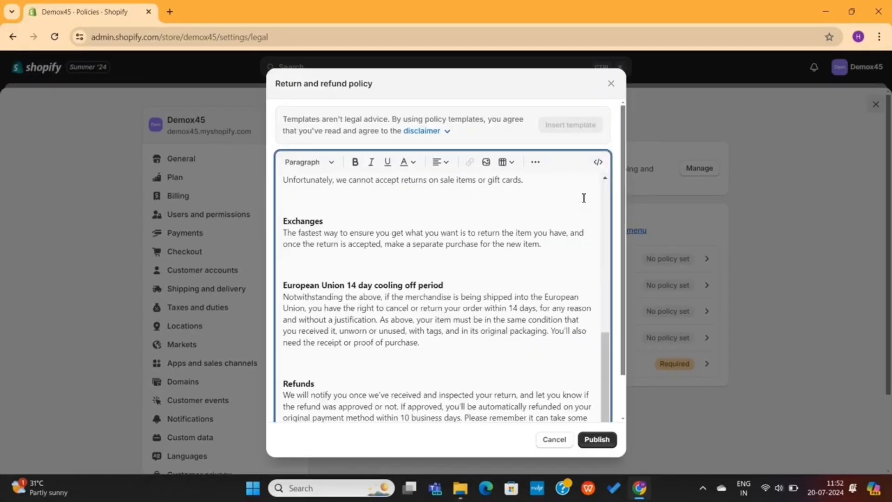
scroll(521, 308, down, 1)
scroll(521, 307, up, 8)
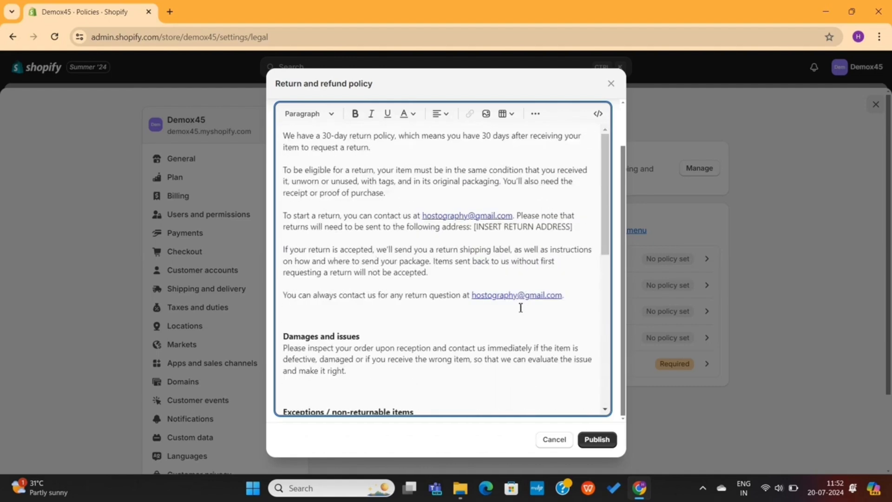
scroll(492, 293, down, 1)
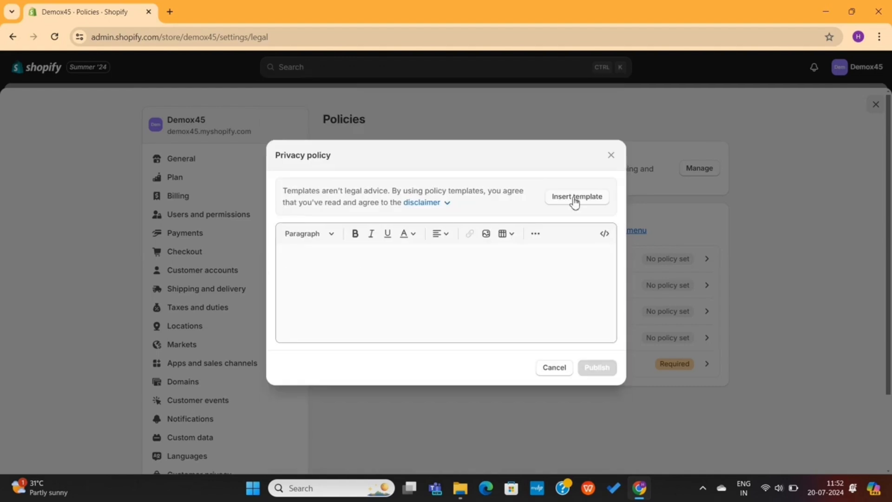
click(574, 201)
click(607, 440)
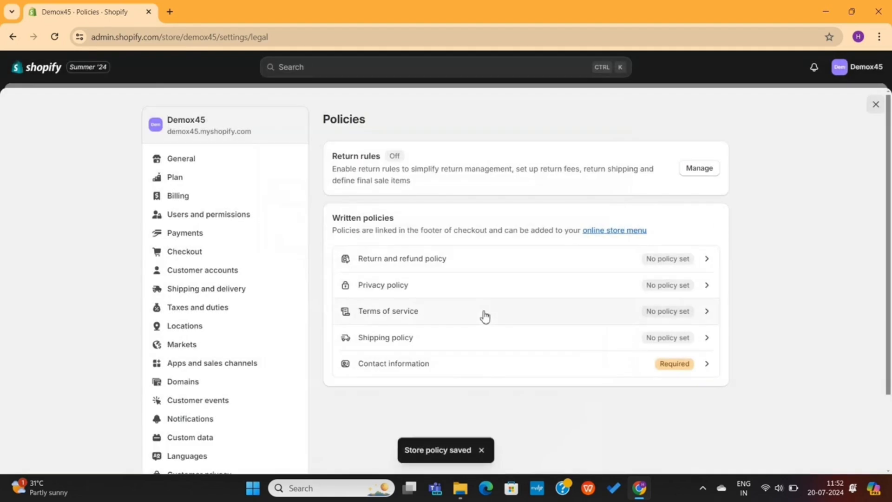
Fill the Terms of service from its template and publish it
click(484, 316)
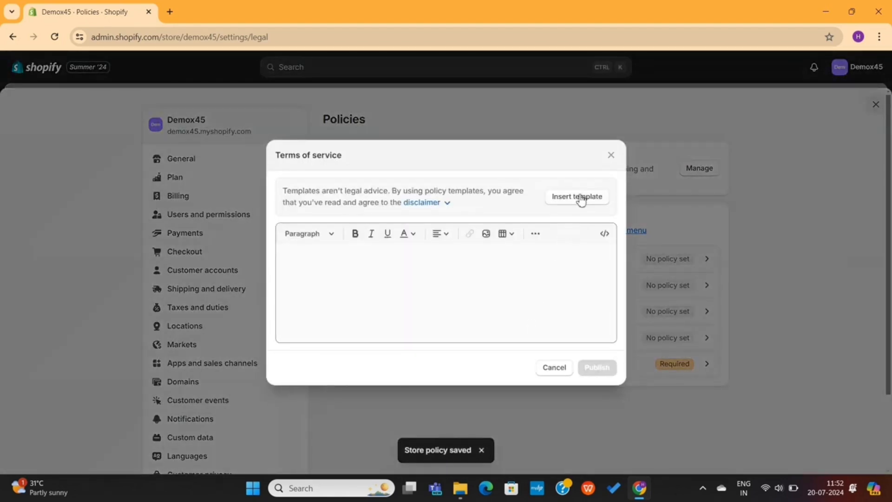
click(577, 197)
scroll(606, 413, down, 3)
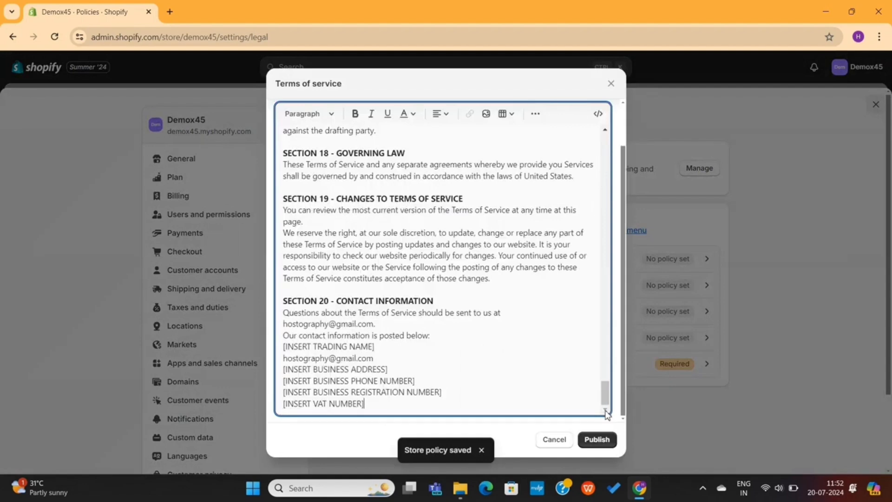
click(608, 441)
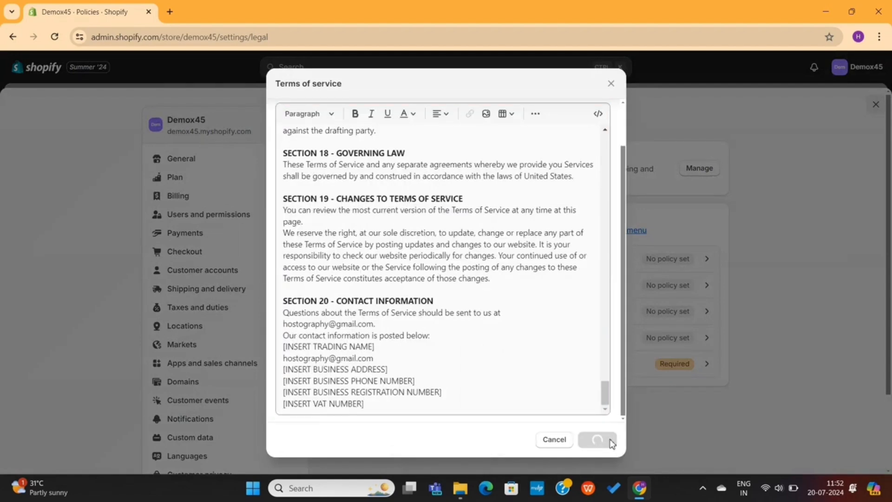
Start editing the empty Shipping policy
scroll(534, 338, up, 20)
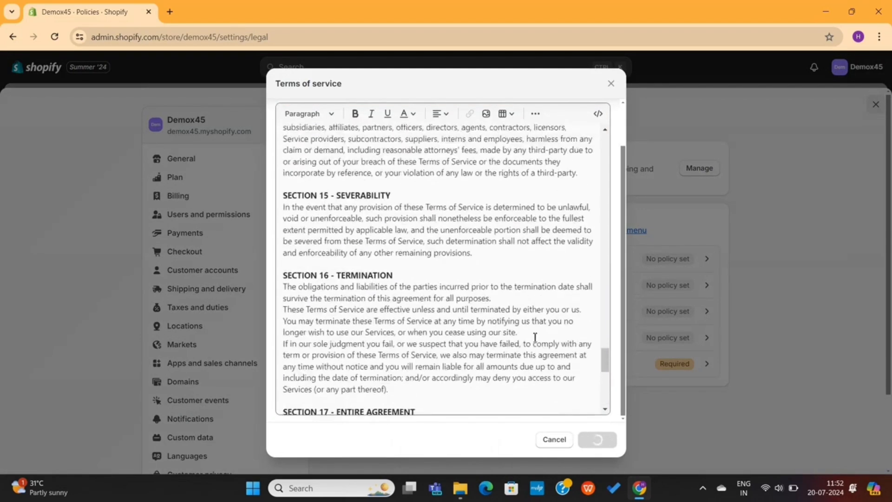
scroll(534, 337, up, 3)
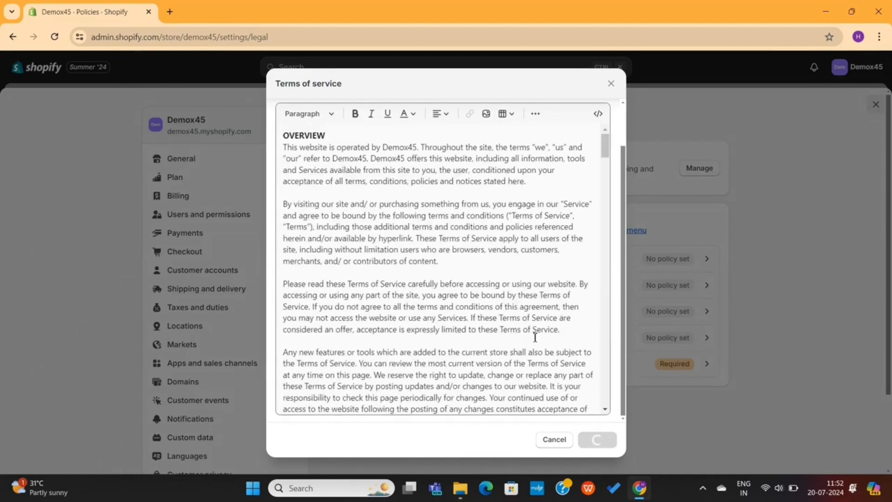
scroll(535, 338, down, 10)
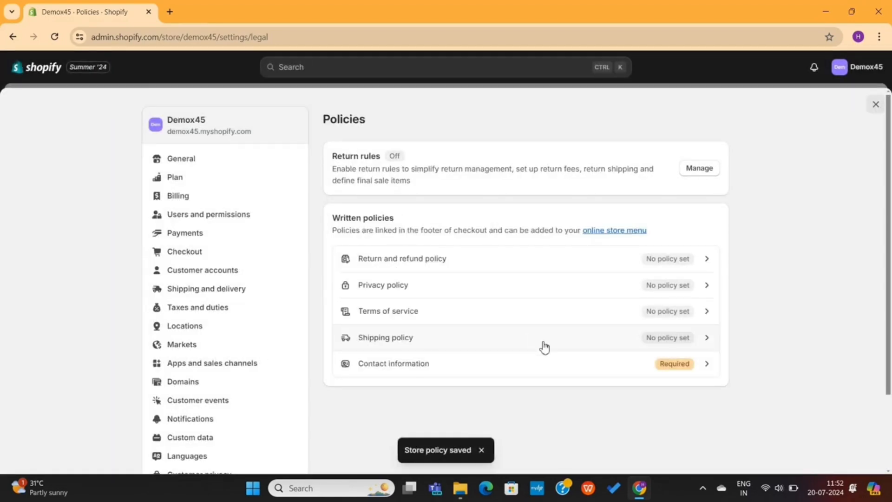
click(544, 347)
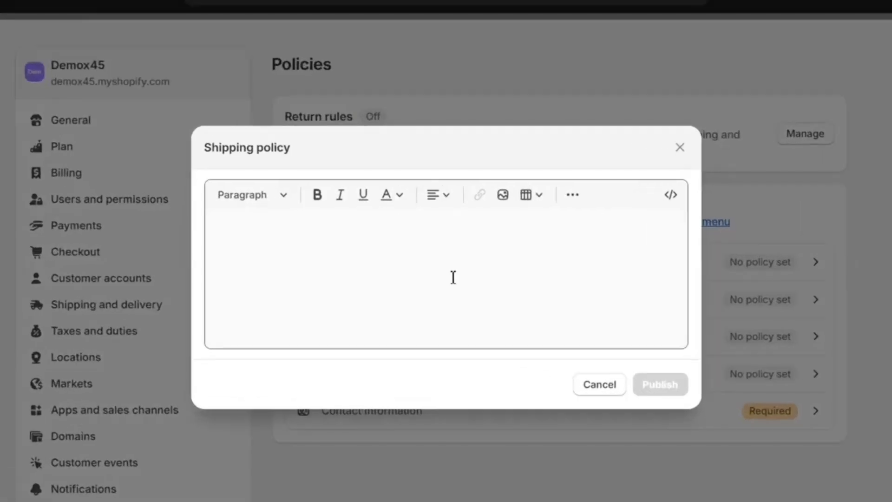
click(451, 269)
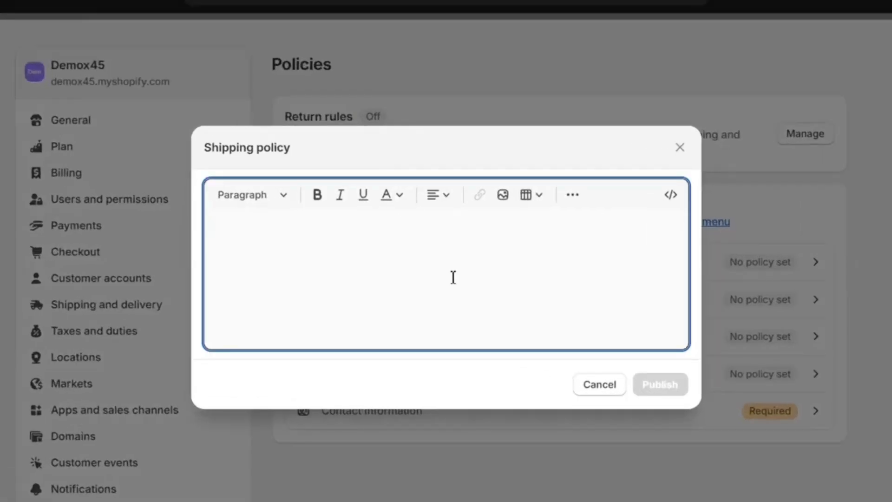
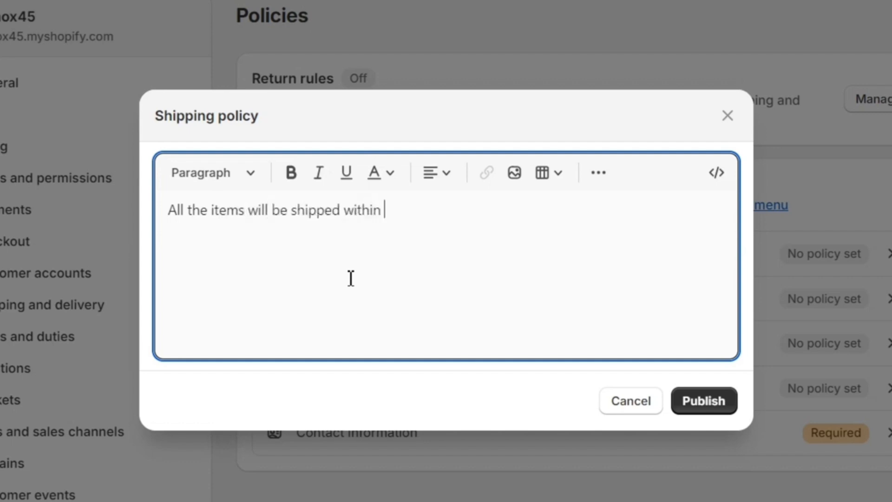
Publish the Shipping policy, then fill Contact information from its template and publish it
click(683, 408)
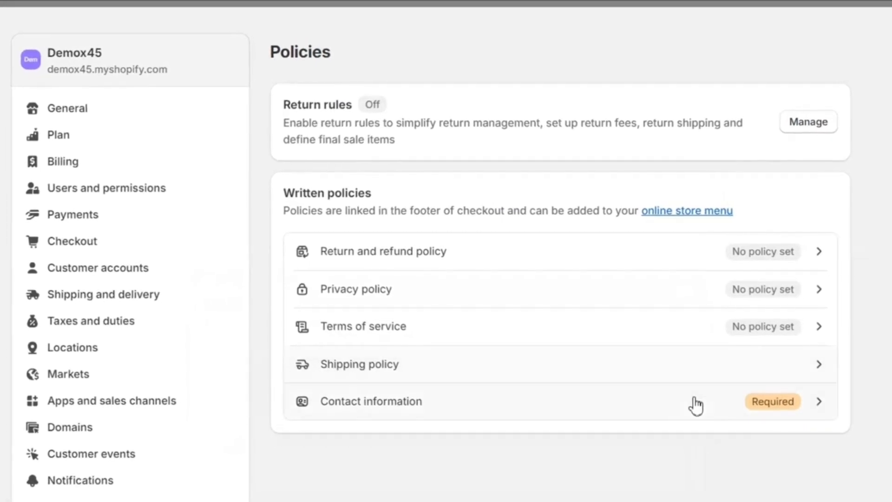
click(673, 408)
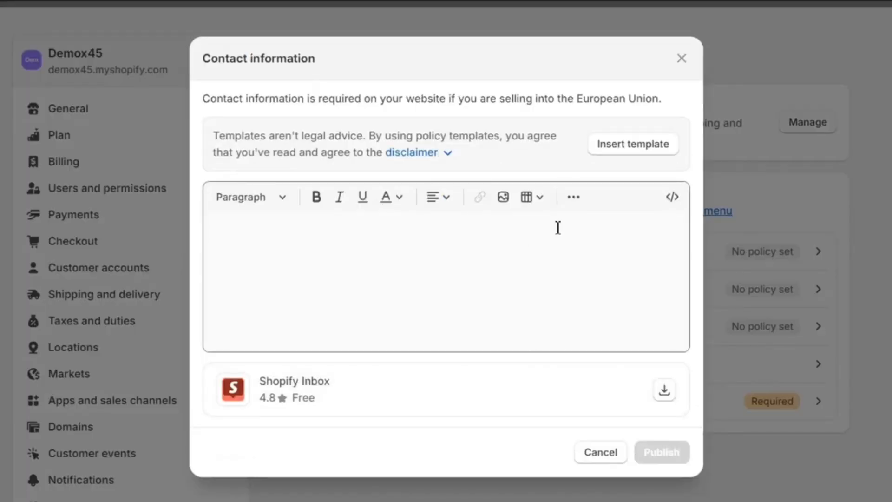
click(633, 146)
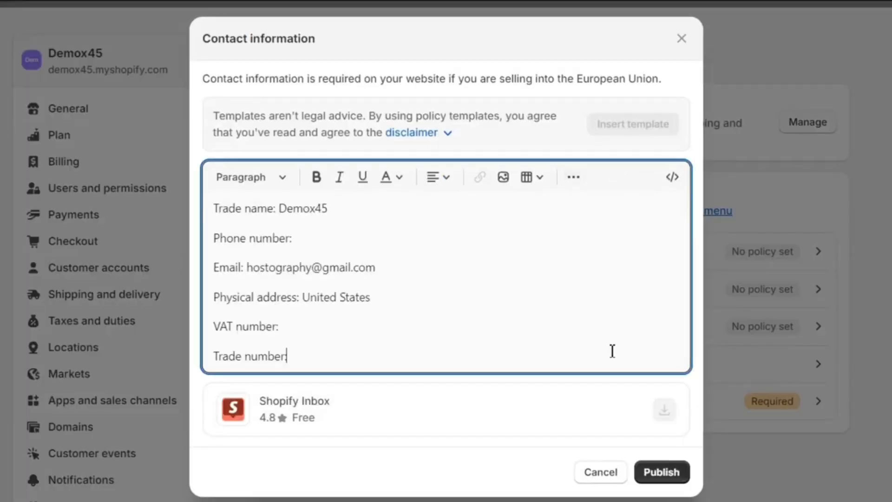
click(655, 472)
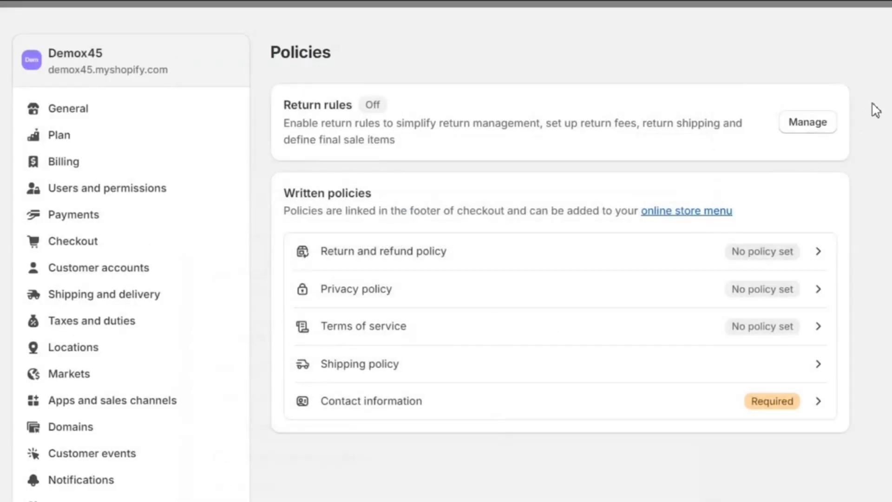
Turn on return rules with a 14-day return window, then go back
click(813, 123)
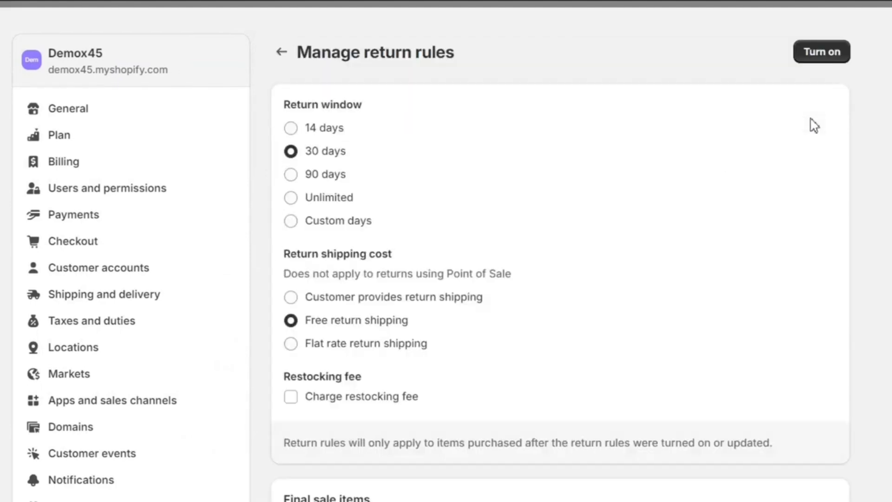
click(324, 127)
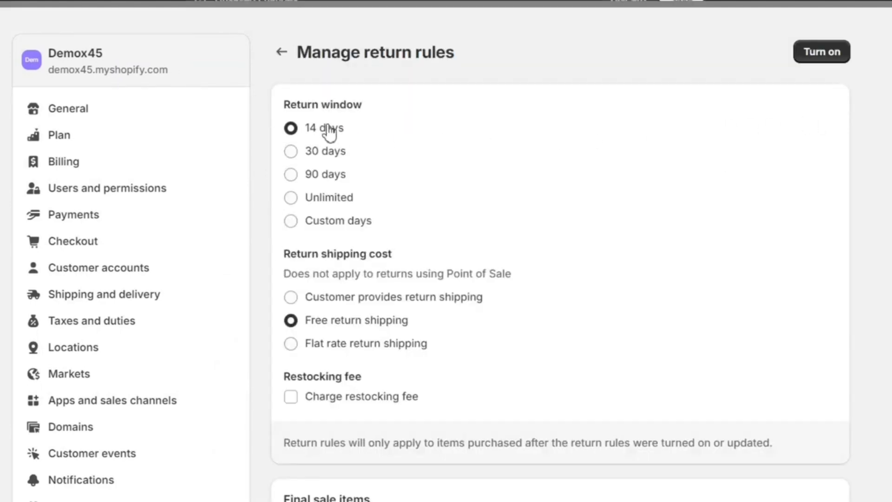
click(799, 58)
scroll(647, 258, down, 3)
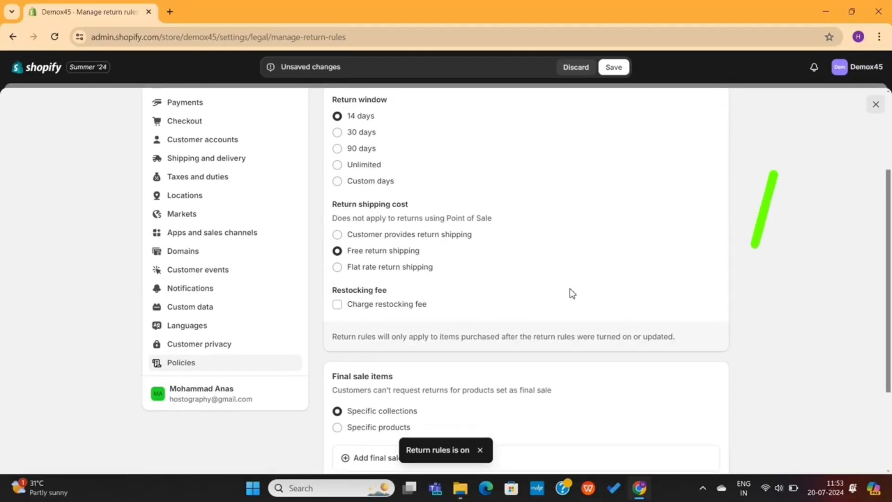
scroll(572, 293, down, 3)
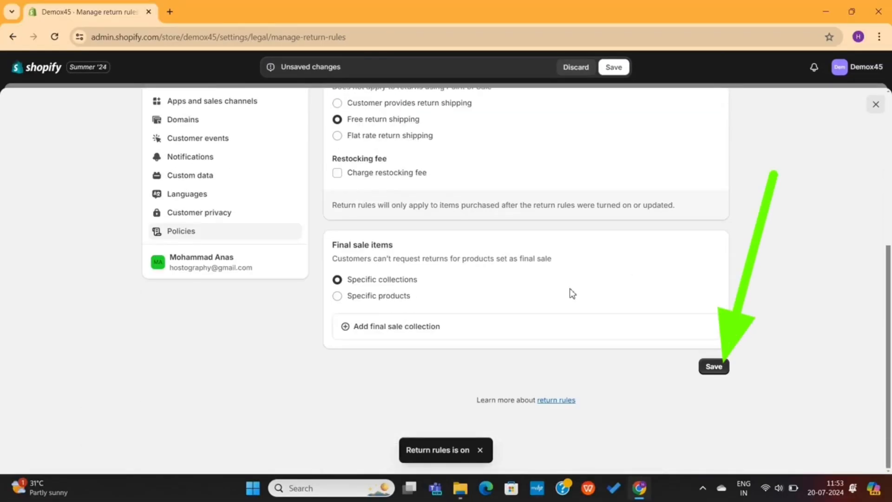
scroll(572, 292, up, 5)
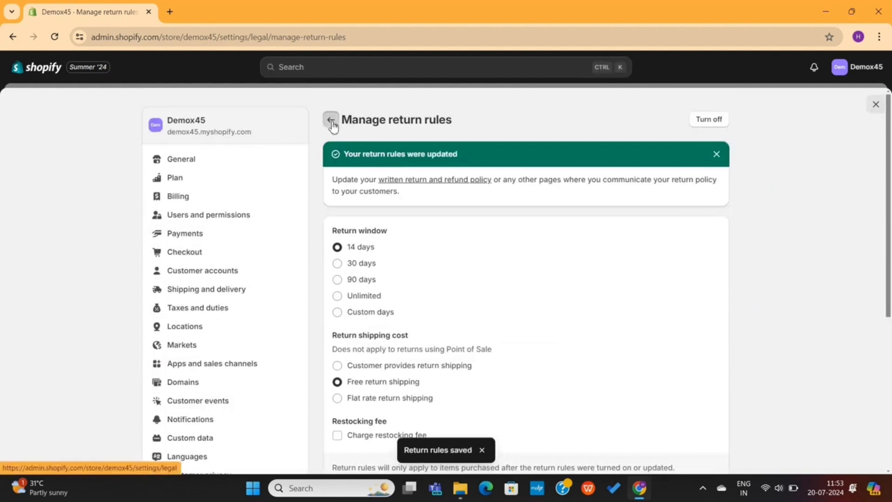
click(330, 121)
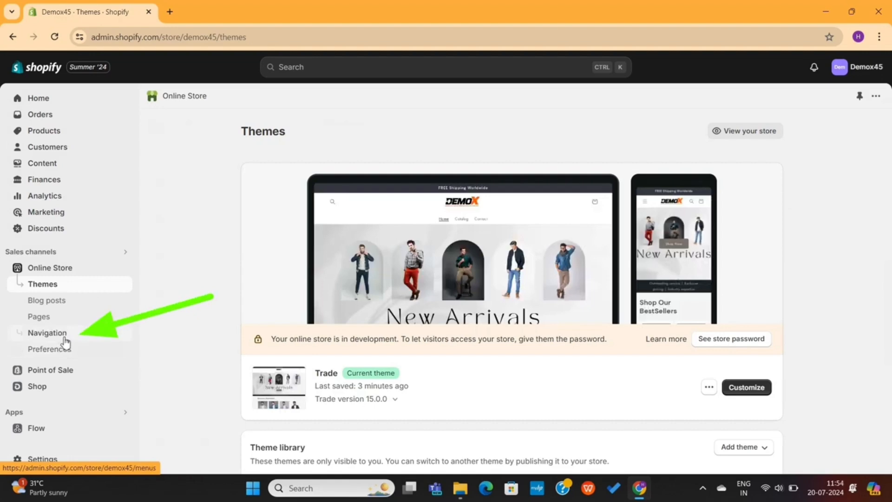
Open the Main menu under Navigation and delete its Catalog item
click(40, 335)
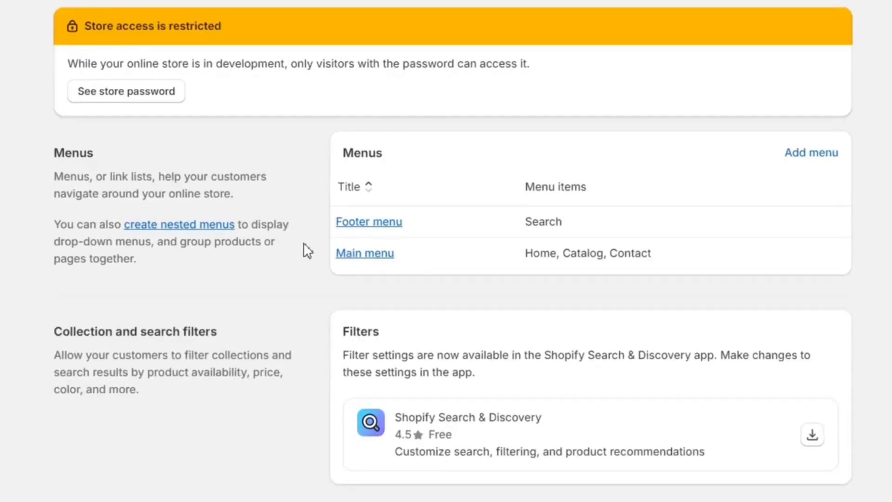
click(364, 255)
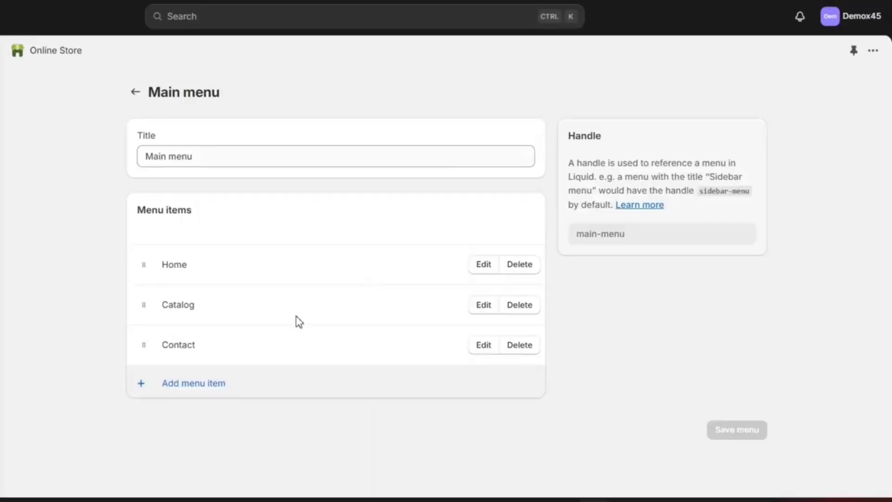
click(525, 309)
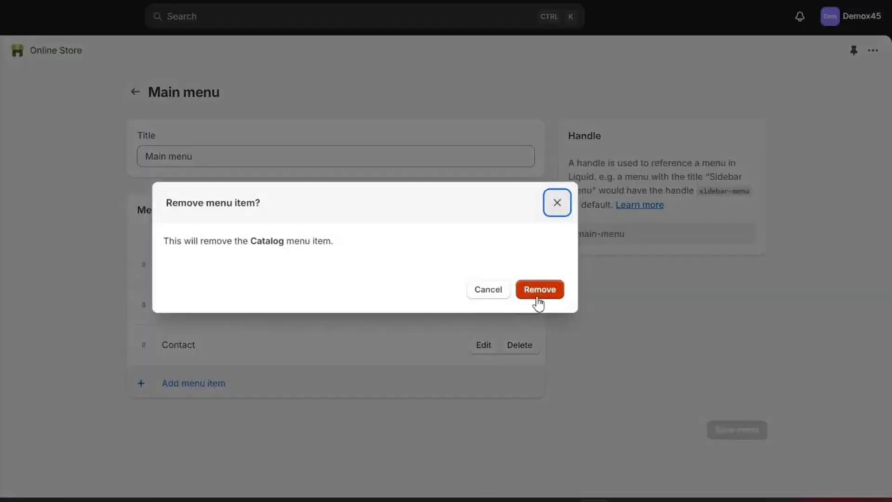
click(538, 297)
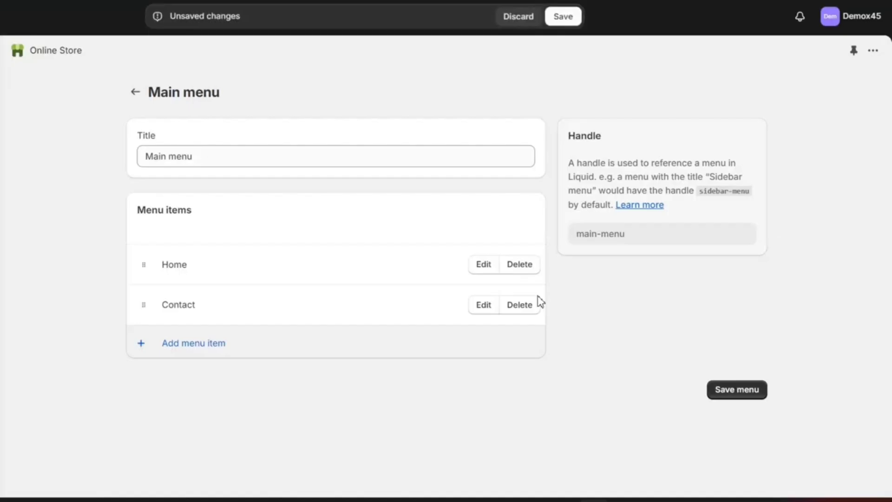
Add a Blazers item linked to the Blazers collection, placed above Contact
click(209, 354)
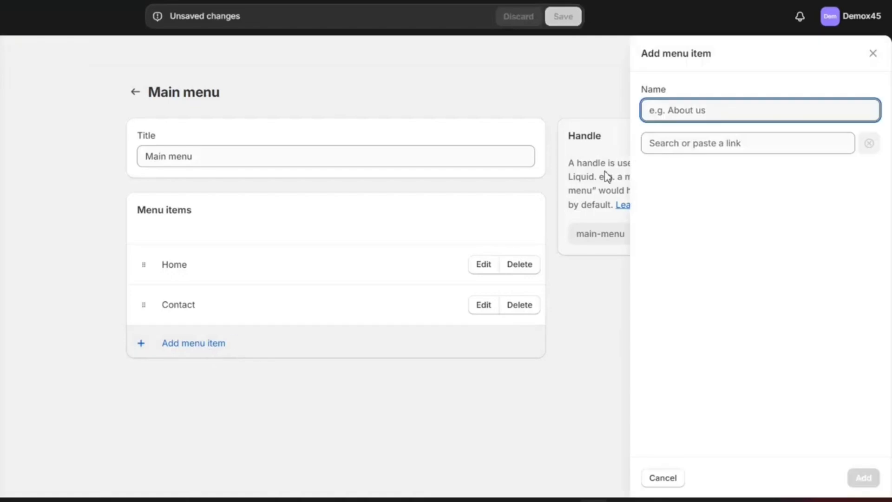
text(Blazers)
click(697, 143)
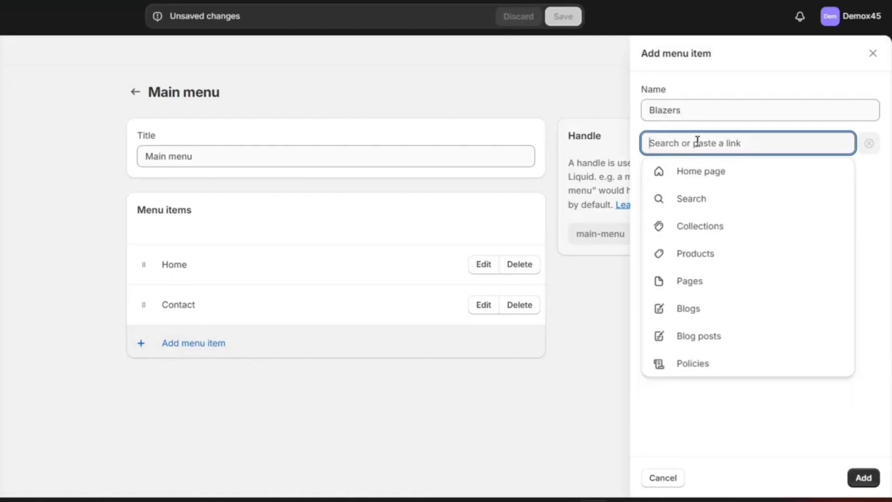
click(707, 225)
click(713, 253)
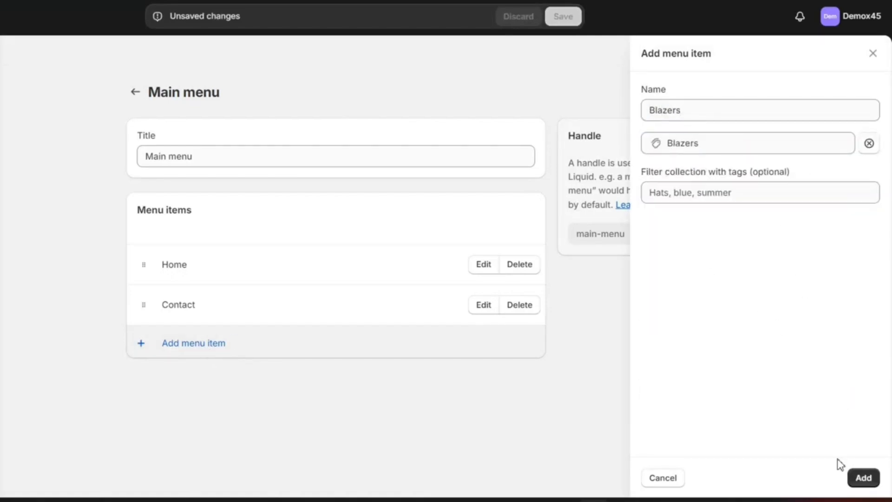
click(862, 477)
drag(143, 344, 144, 304)
Add a Shirts item linked to the Shirts collection, with Contact moved below it
click(195, 383)
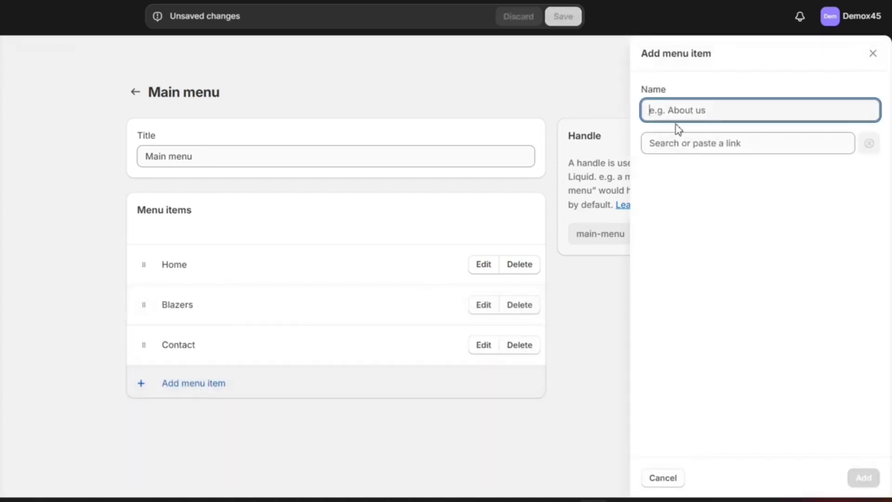
text(Shirts)
click(720, 145)
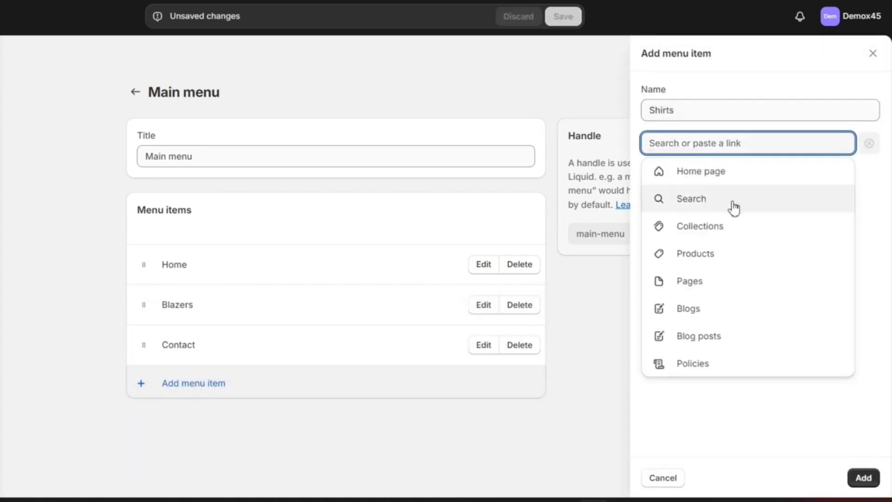
click(724, 225)
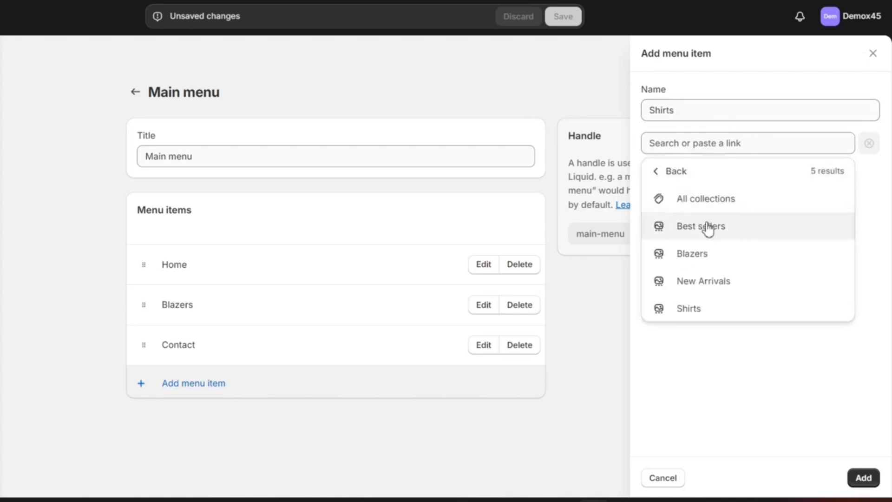
click(688, 308)
click(860, 477)
drag(144, 344, 143, 385)
Add a Blogs item linked to the News blog above Contact, and save the menu
click(179, 422)
text(Blogs)
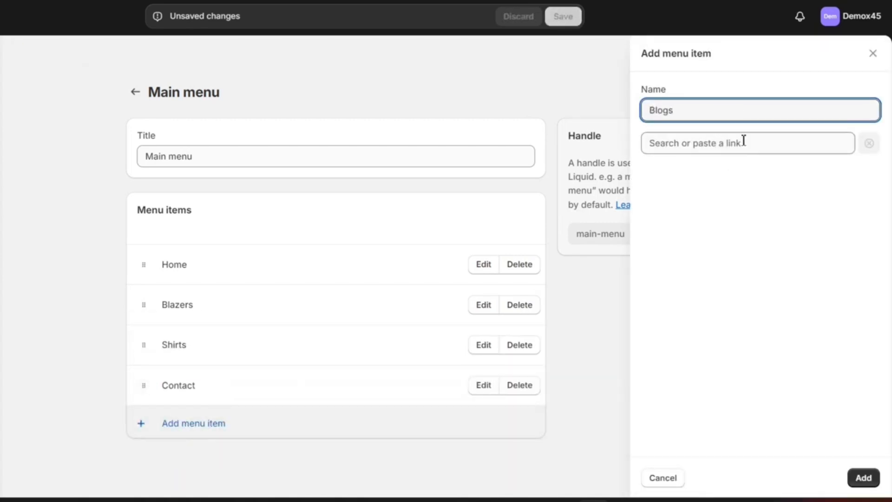
click(743, 143)
click(696, 308)
click(728, 198)
click(862, 477)
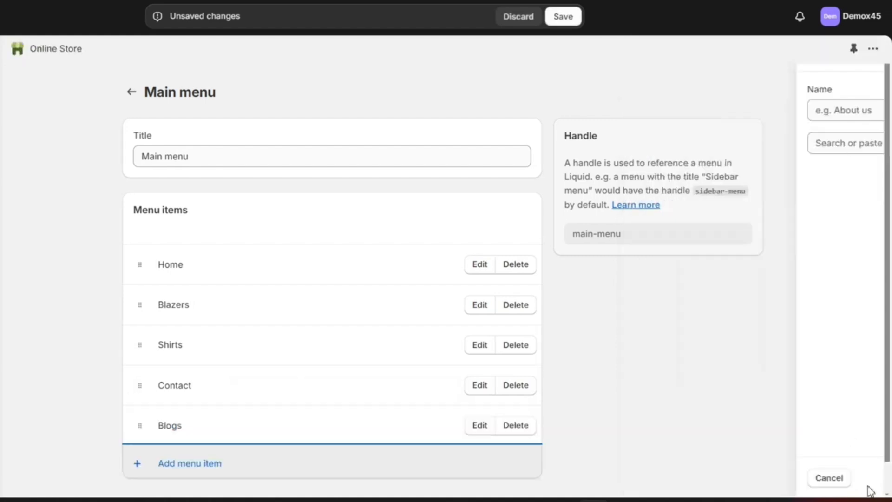
drag(139, 425, 139, 388)
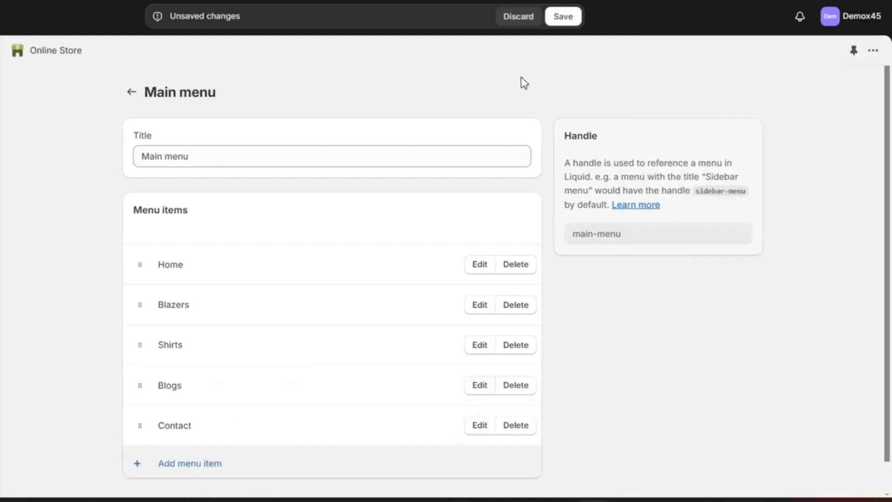
click(563, 17)
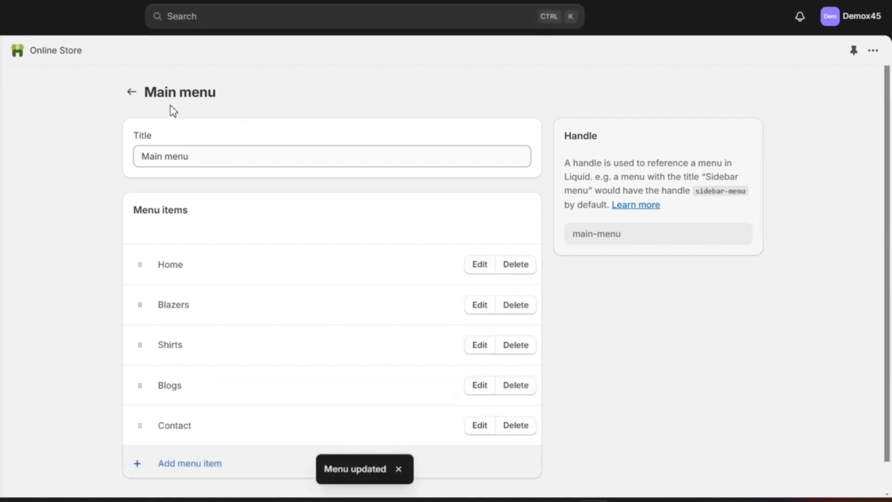
click(131, 92)
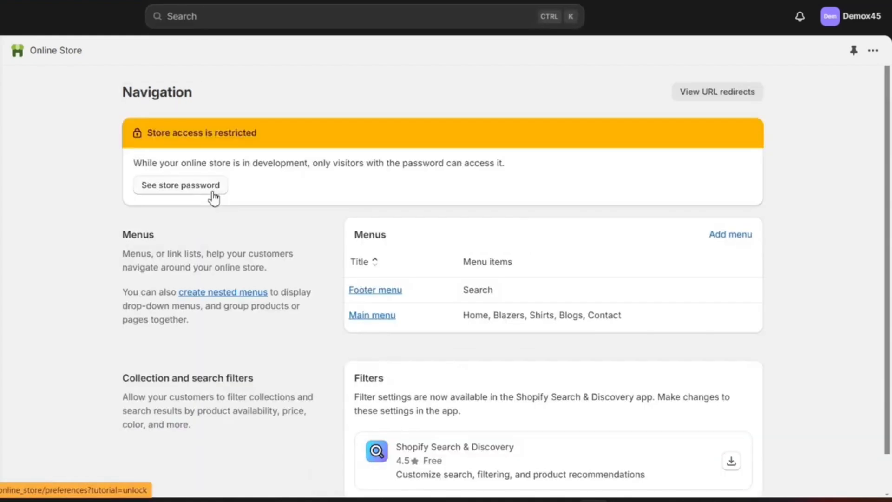
In the Footer menu, remove Search and add a Privacy Policy link
click(383, 290)
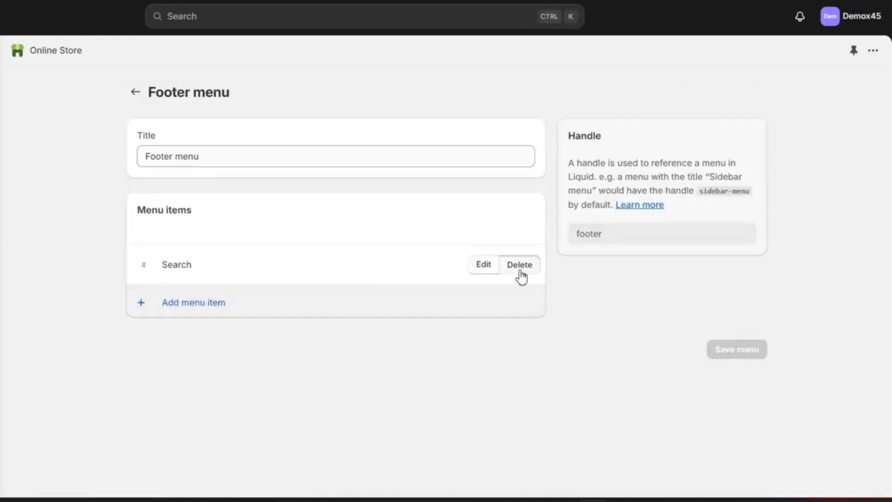
click(521, 272)
click(547, 292)
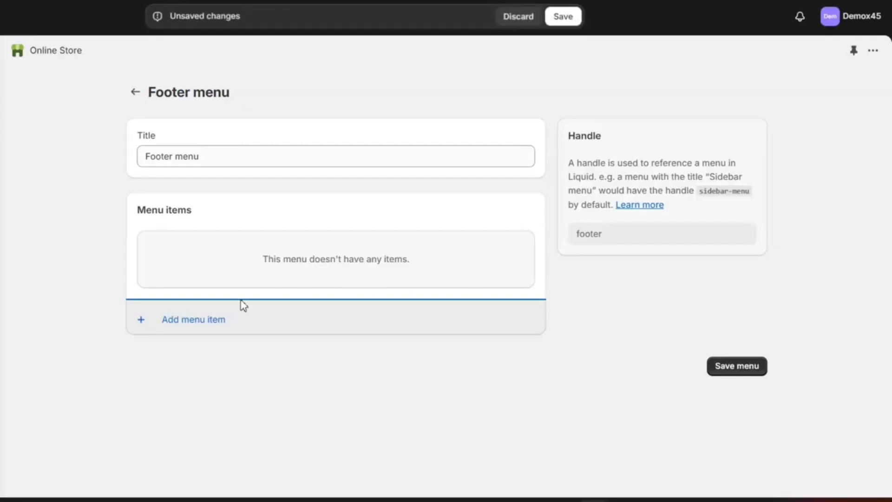
click(186, 319)
click(725, 145)
click(696, 364)
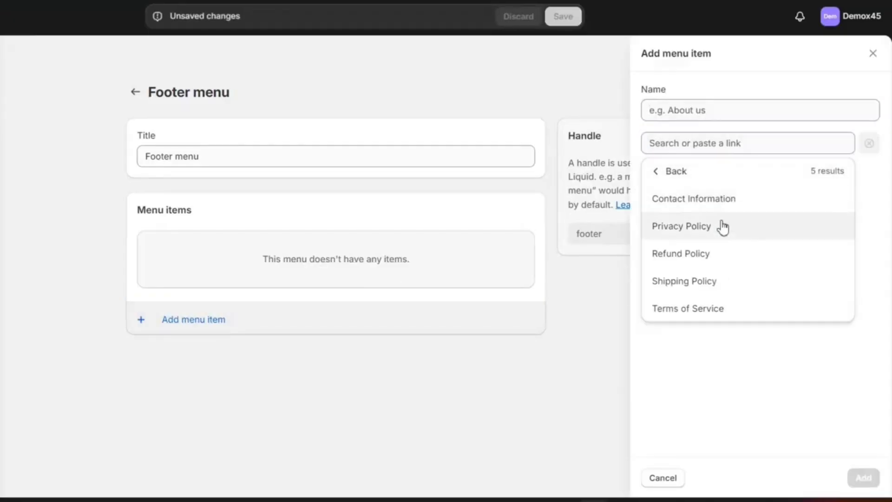
click(681, 226)
click(863, 478)
Add Refund Policy and Shipping Policy links to the footer menu
click(724, 143)
click(712, 365)
click(680, 253)
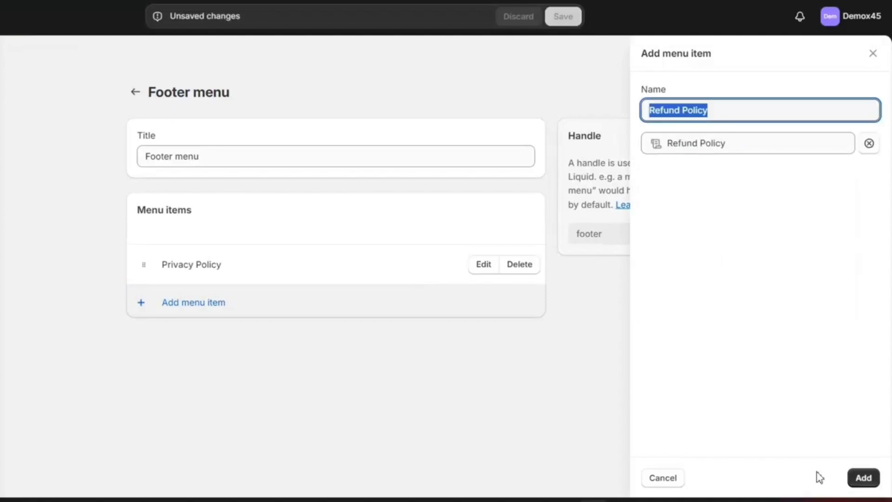
click(863, 478)
click(725, 143)
click(691, 364)
click(719, 287)
click(863, 477)
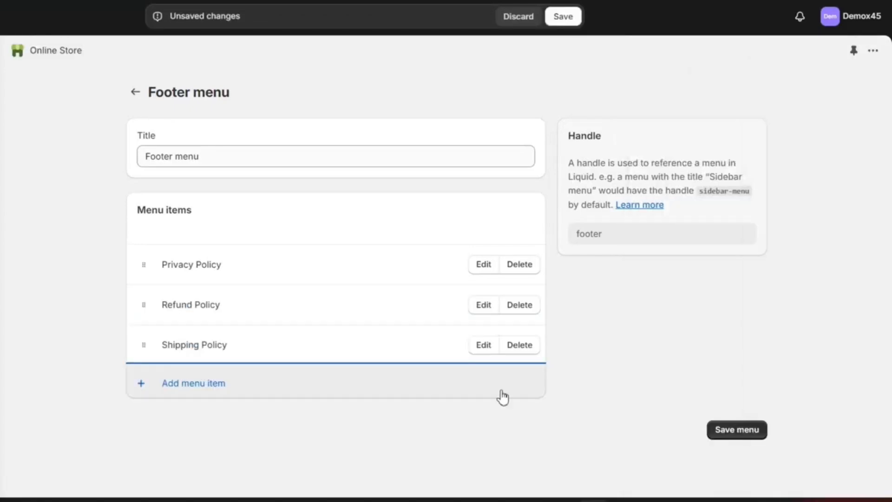
Add a Terms of Service link, save the footer menu, and return to the menus list
click(502, 397)
click(724, 143)
click(728, 364)
click(733, 316)
click(863, 478)
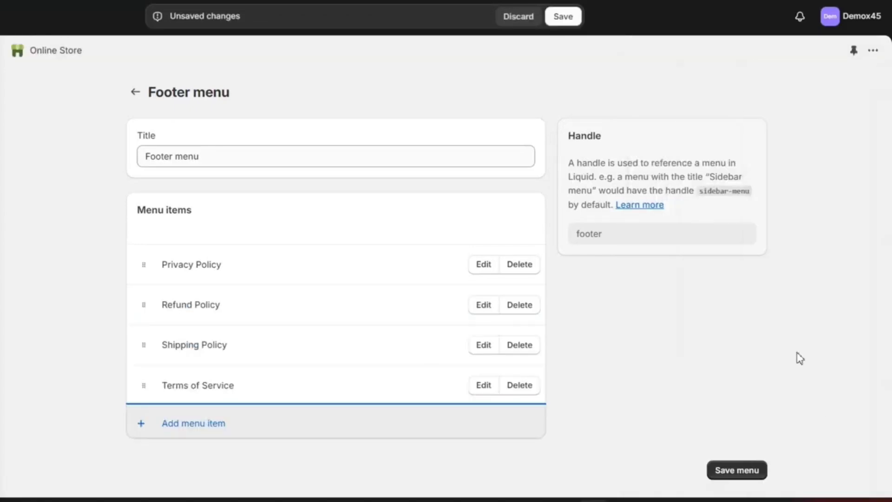
click(736, 472)
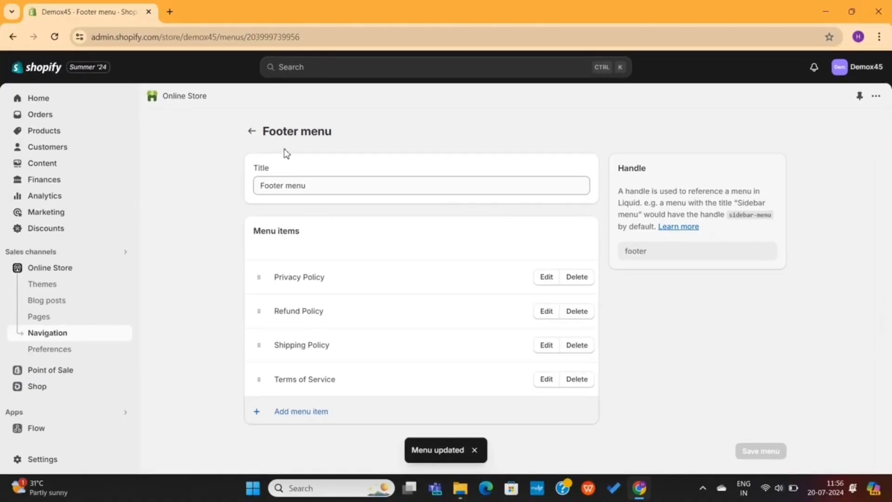
click(135, 91)
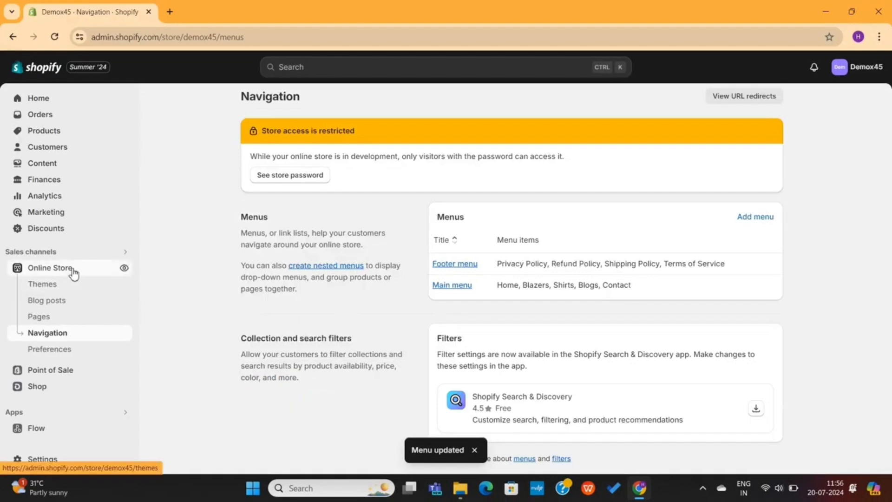
click(43, 283)
In the theme customizer, select the footer's Quick links menu block and remove it
click(730, 391)
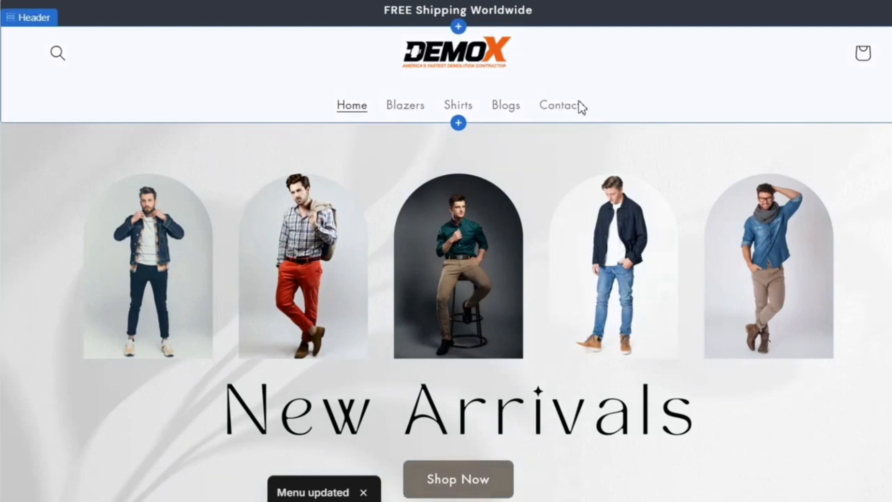
scroll(444, 249, down, 15)
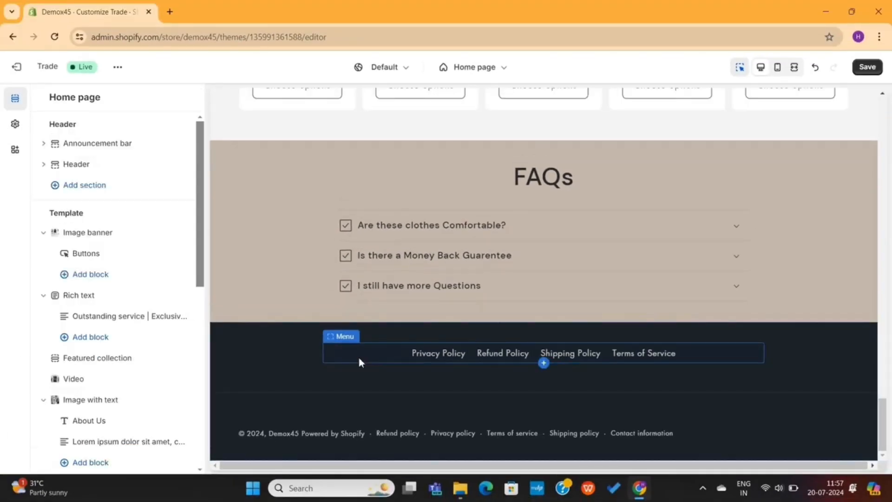
click(359, 361)
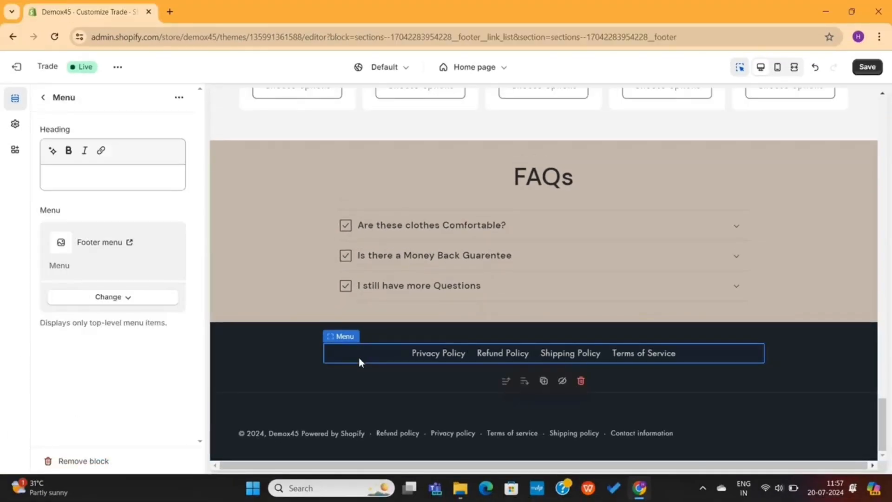
click(581, 382)
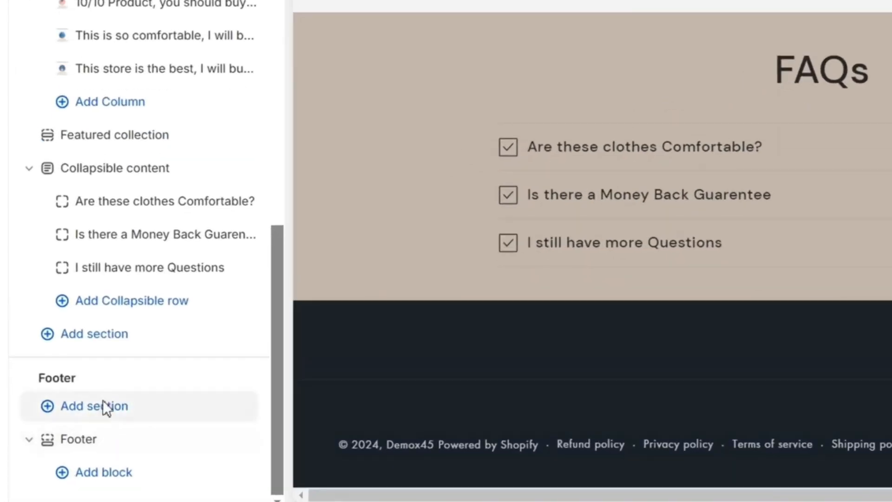
Add an Email signup section to the footer, then remove it again
click(103, 402)
click(367, 138)
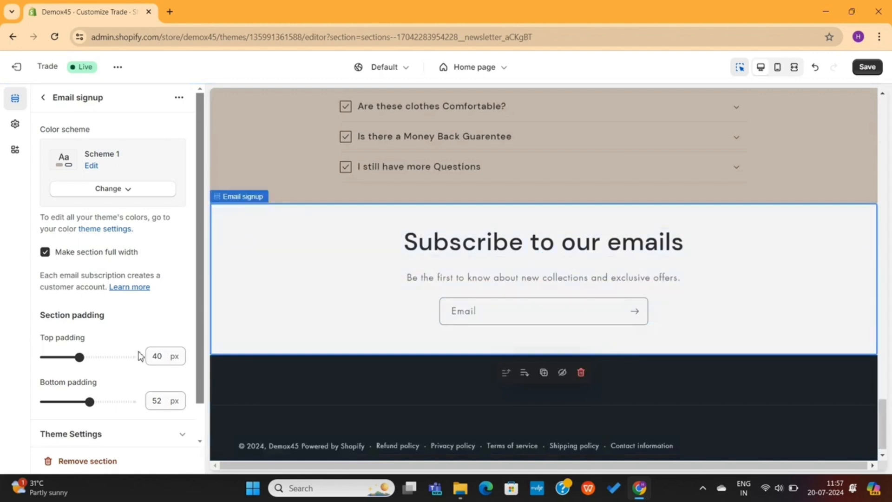
click(88, 461)
Replace the footer signup heading with 'Enter Your Email & Get 10% Off'
scroll(104, 290, up, 2)
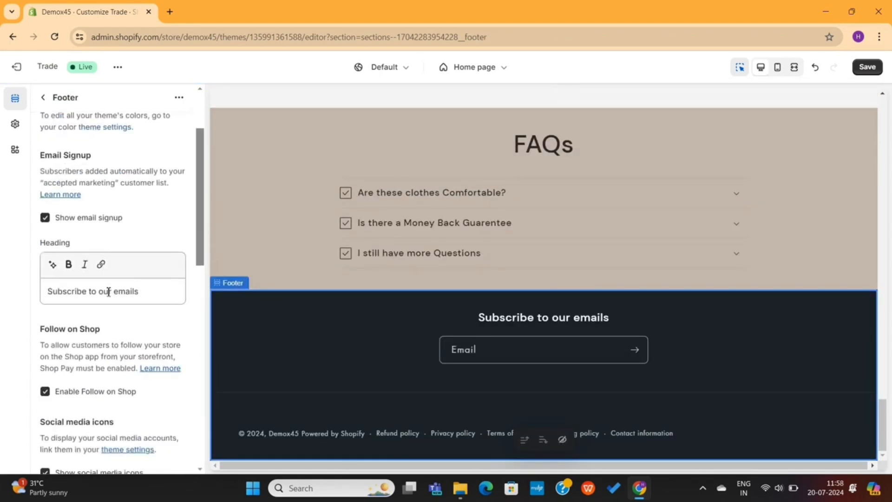
triple_click(100, 291)
text(Enet)
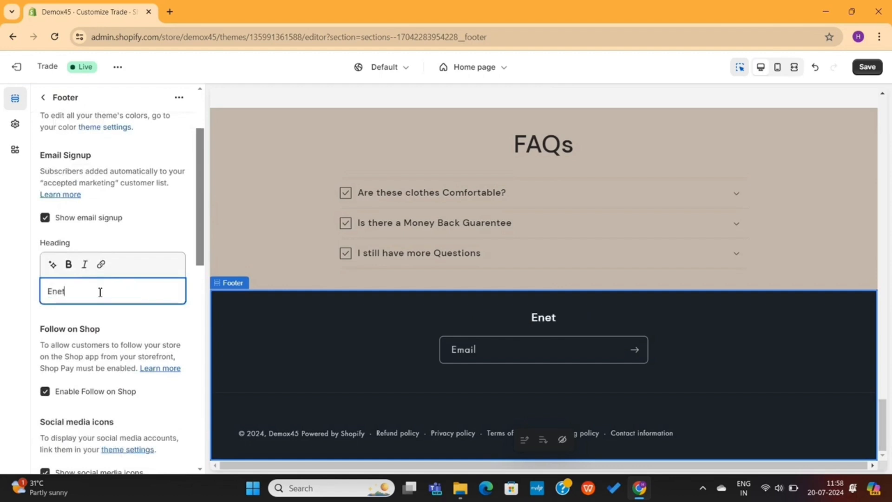
key(BackSpace)
key(BackSpace)
text(ter Your Emial)
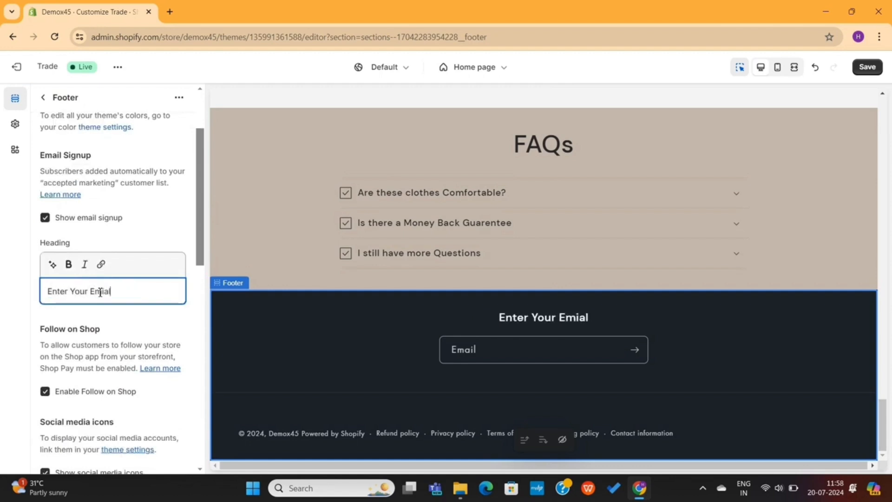
key(BackSpace)
key(BackSpace)
key(BackSpace)
text(ail & Get 10)
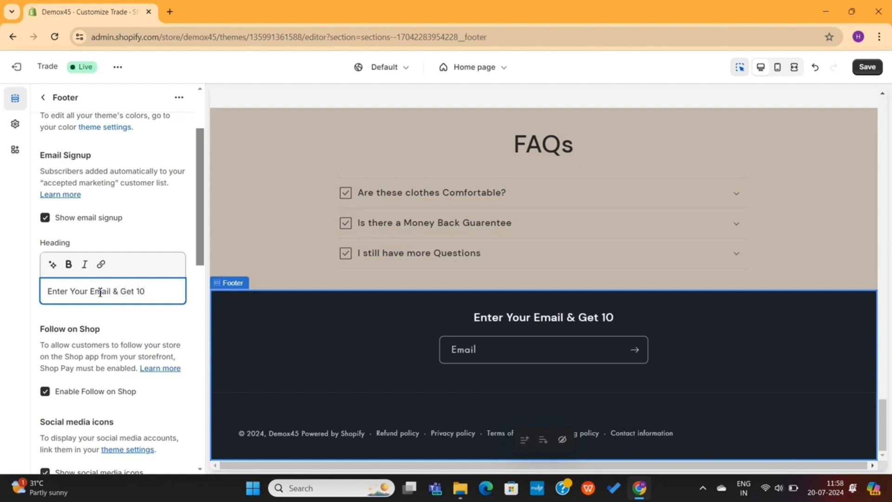
text(% Off)
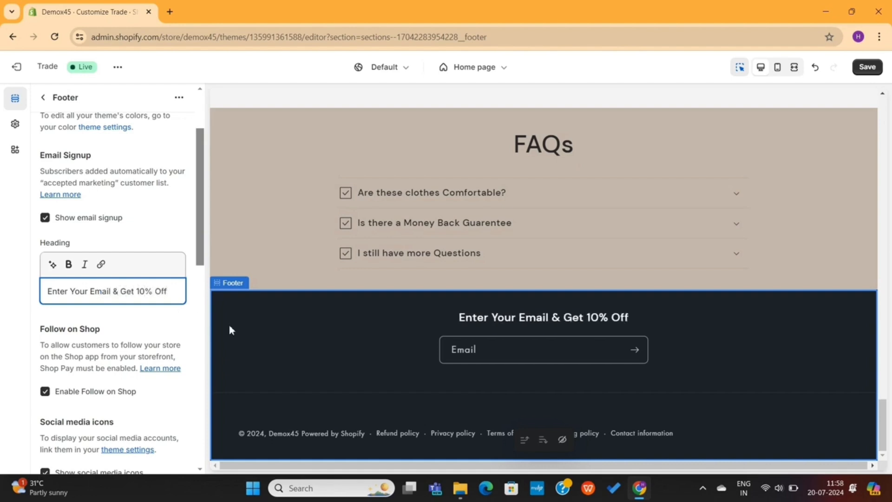
scroll(62, 297, down, 10)
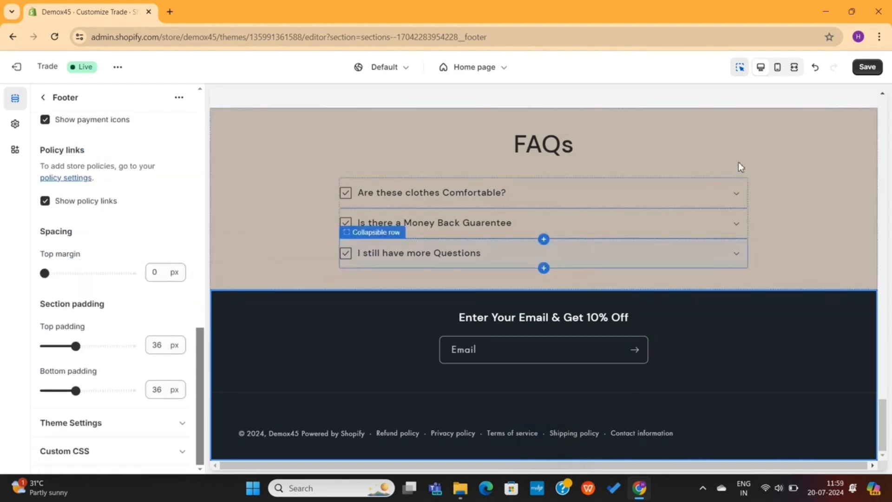
Save the theme and scroll down the preview to check the updated footer
click(868, 69)
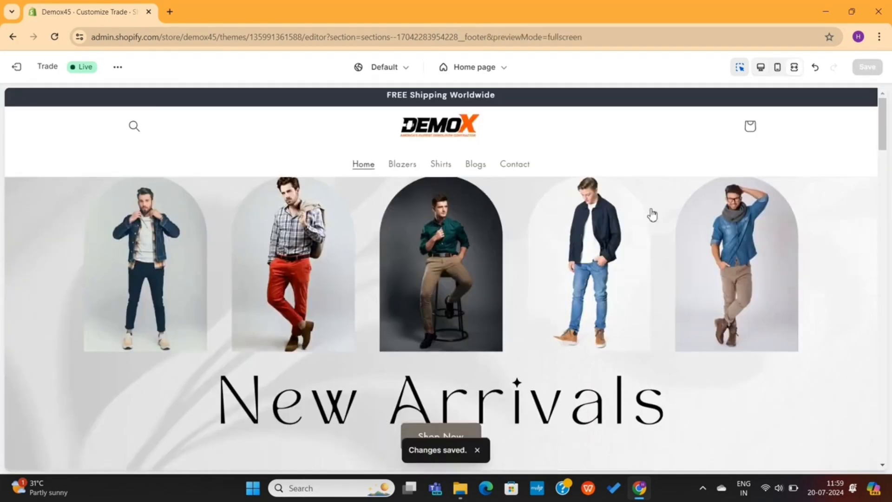
scroll(652, 215, down, 20)
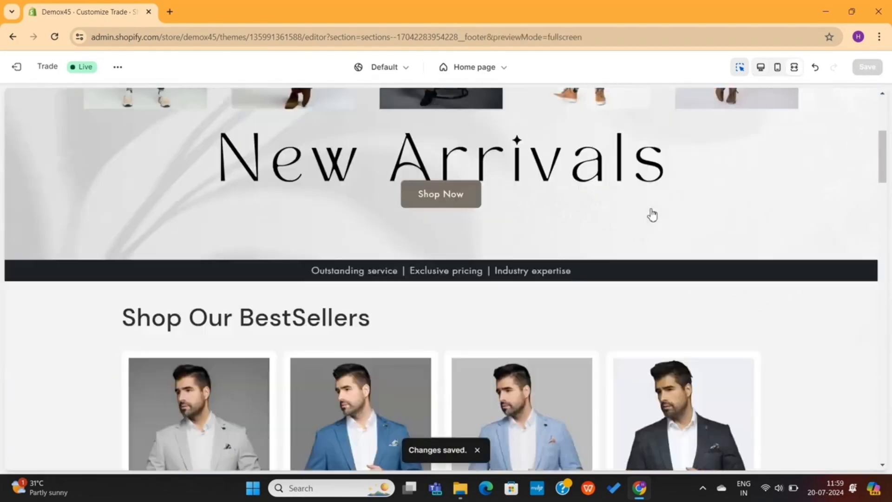
scroll(652, 215, down, 10)
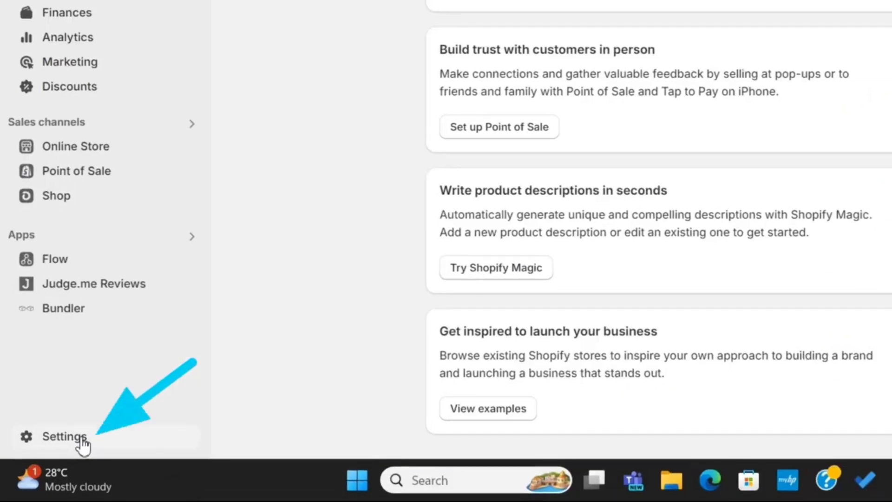
Go to the admin Settings and choose Payments
click(82, 441)
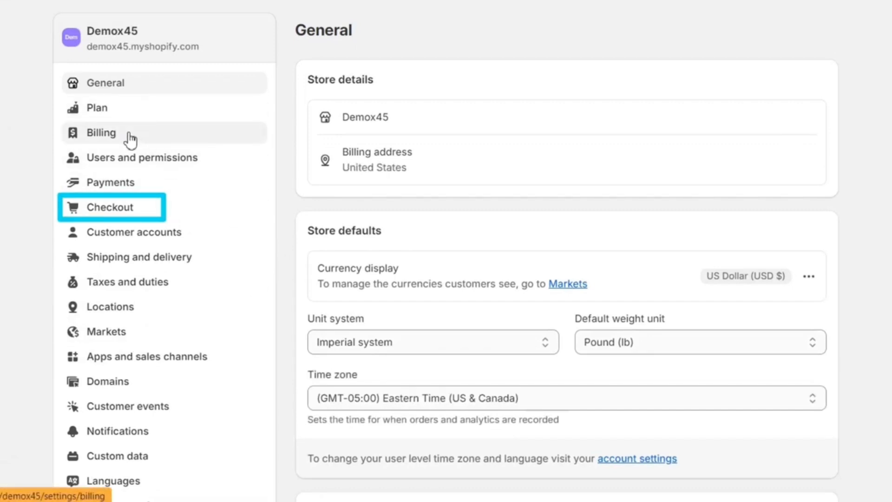
click(122, 182)
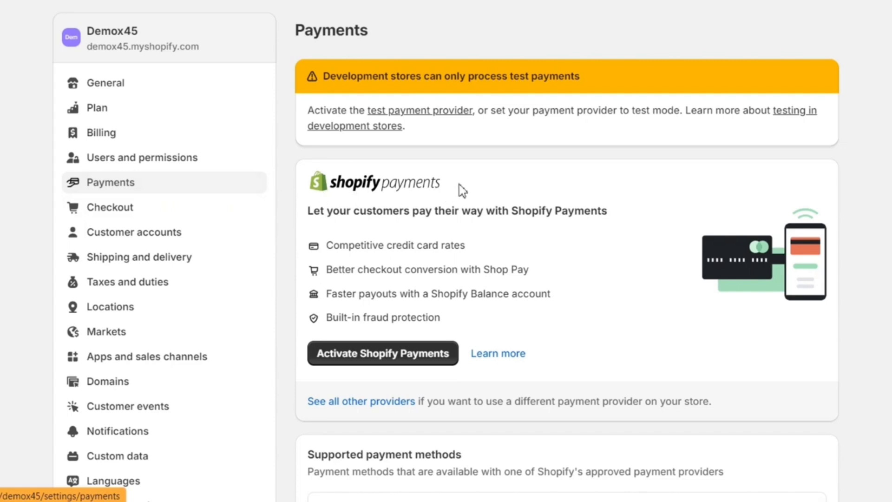
Choose Cash on Delivery (COD) from the manual payment methods and activate it
drag(462, 189, 300, 169)
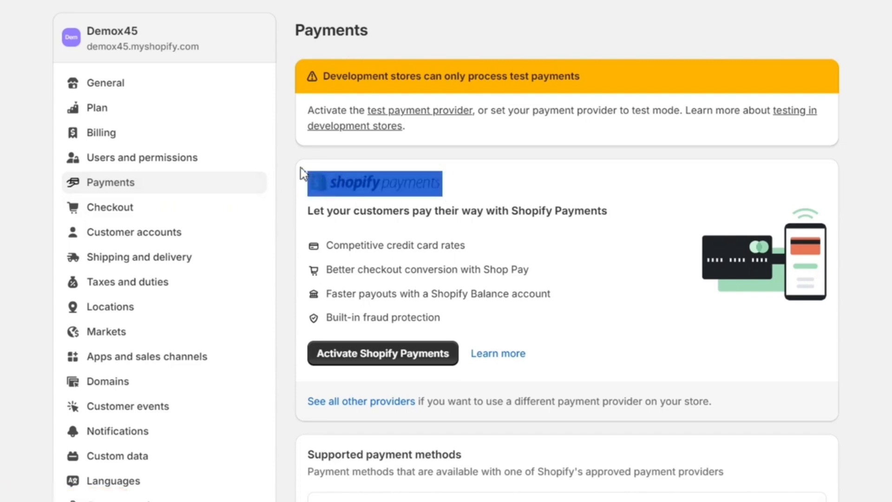
click(543, 203)
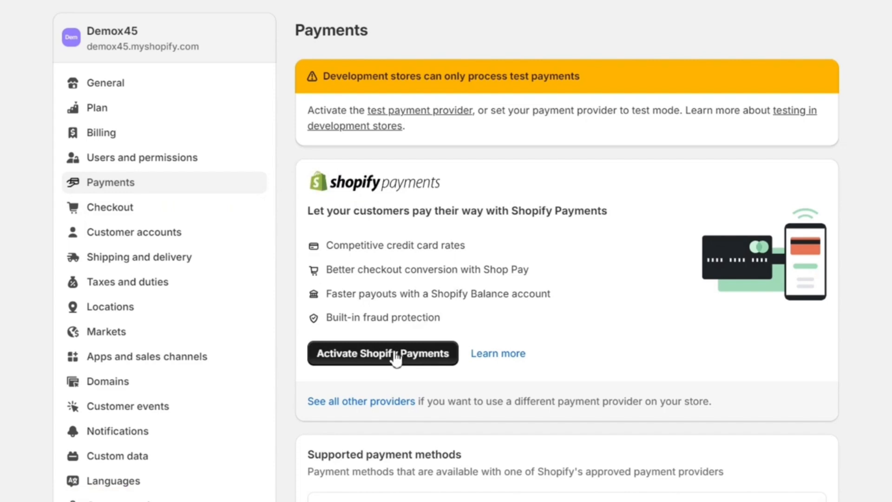
scroll(395, 359, down, 3)
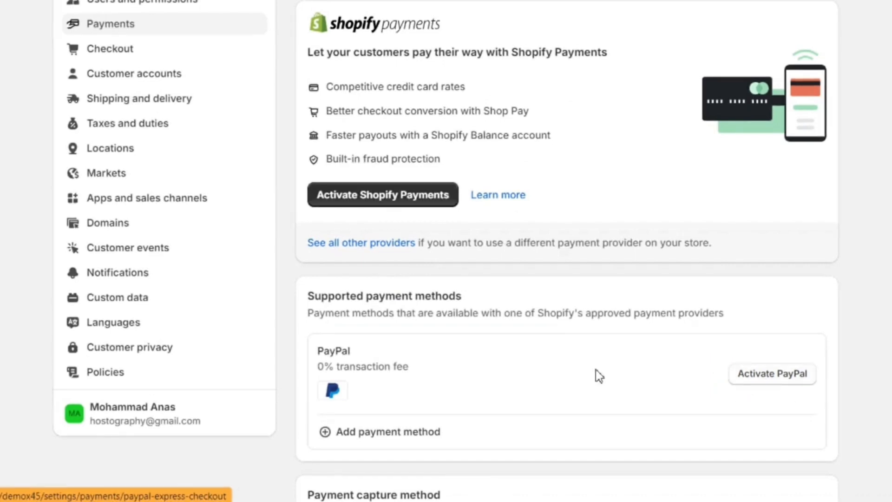
scroll(595, 375, down, 6)
scroll(594, 372, down, 4)
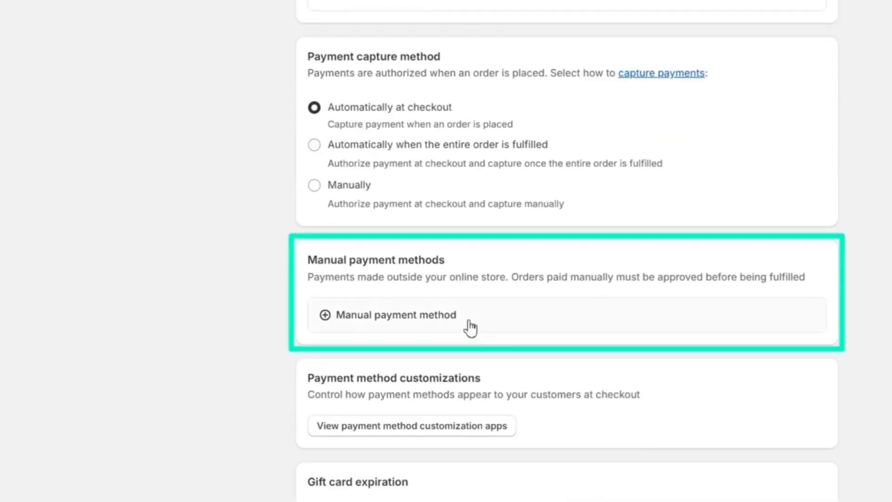
click(440, 315)
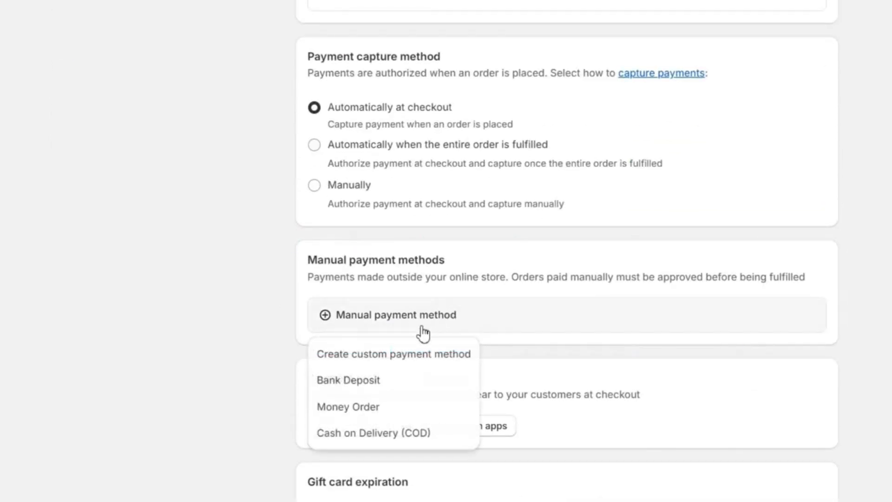
click(381, 432)
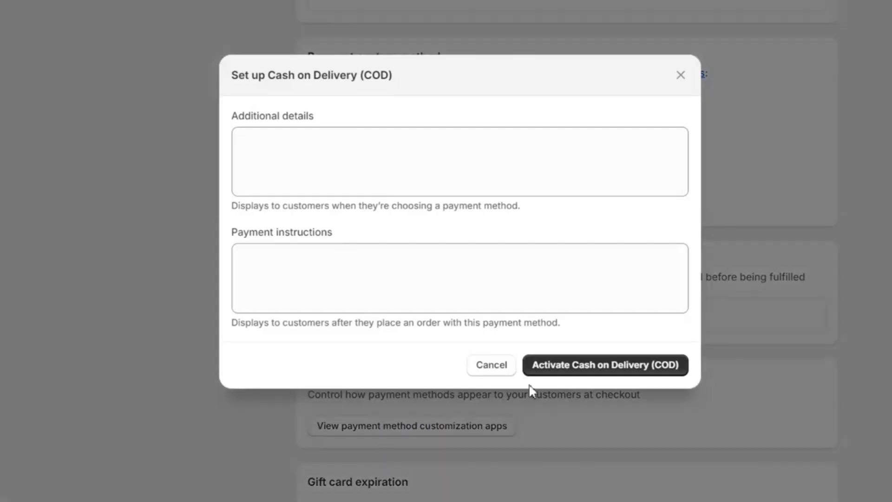
click(583, 369)
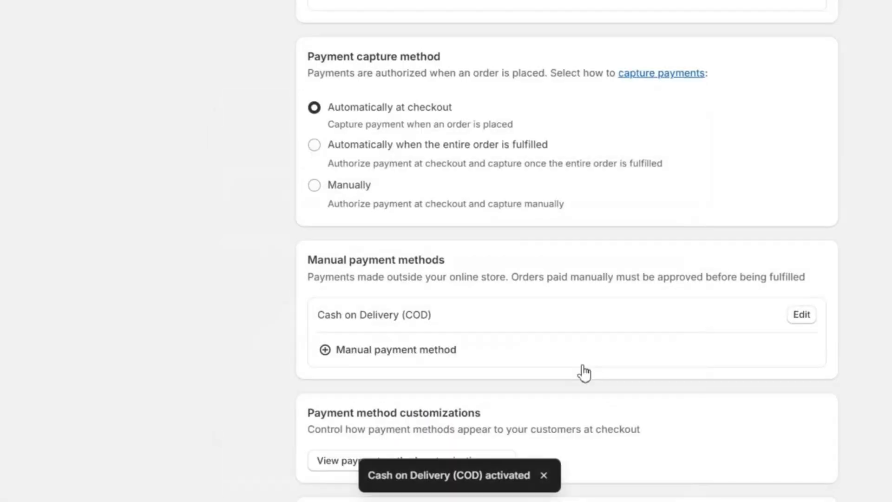
scroll(534, 315, up, 5)
scroll(534, 315, up, 8)
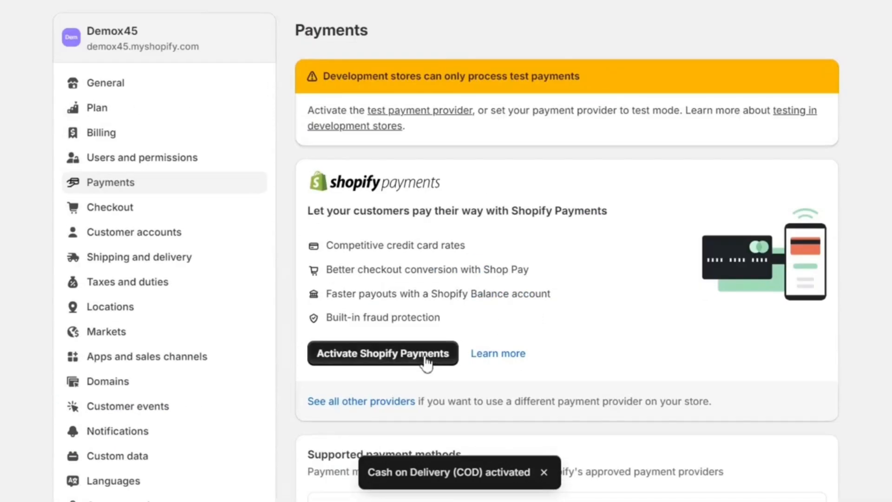
Start Shopify Payments activation, look over the account representative form, then back out unfinished
click(426, 362)
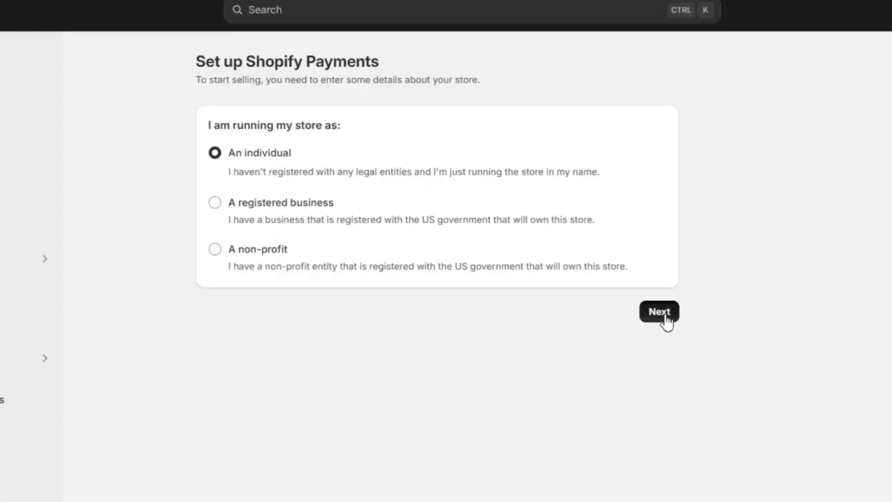
click(666, 320)
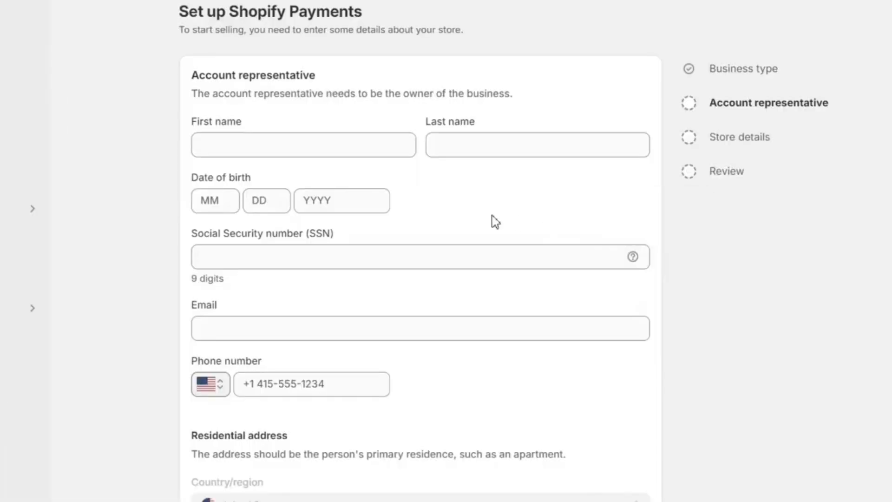
scroll(495, 222, down, 6)
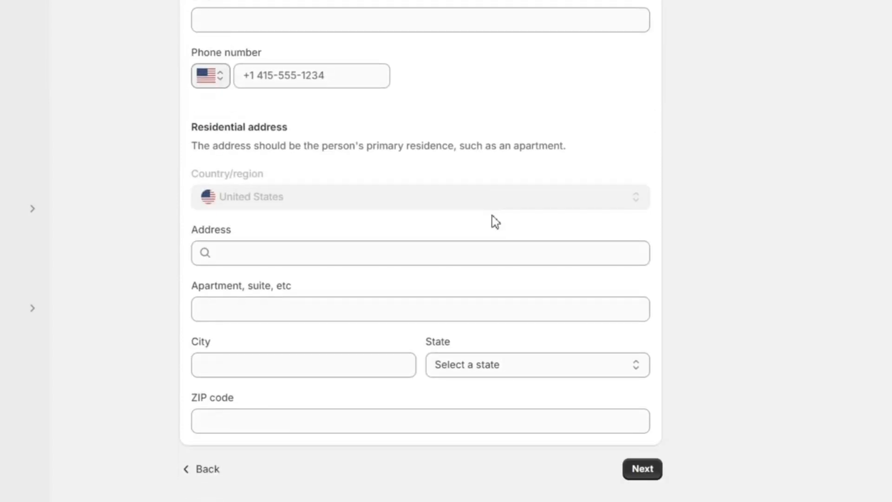
scroll(496, 222, up, 6)
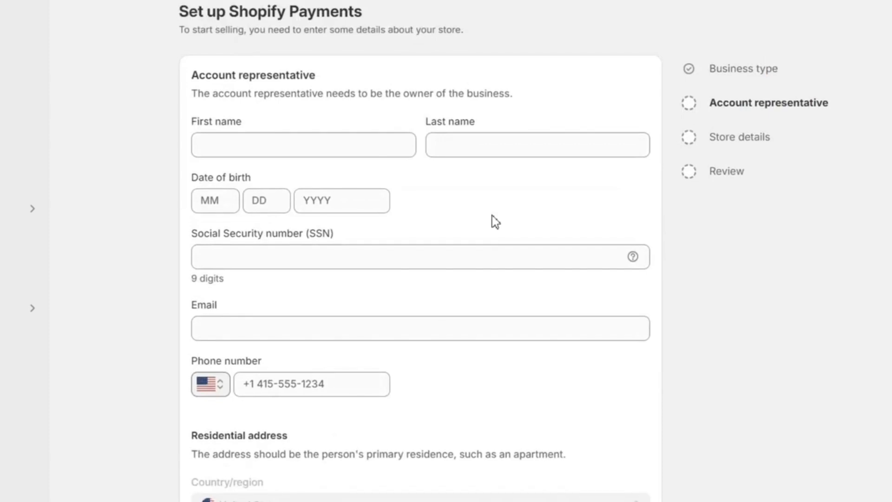
scroll(495, 222, down, 6)
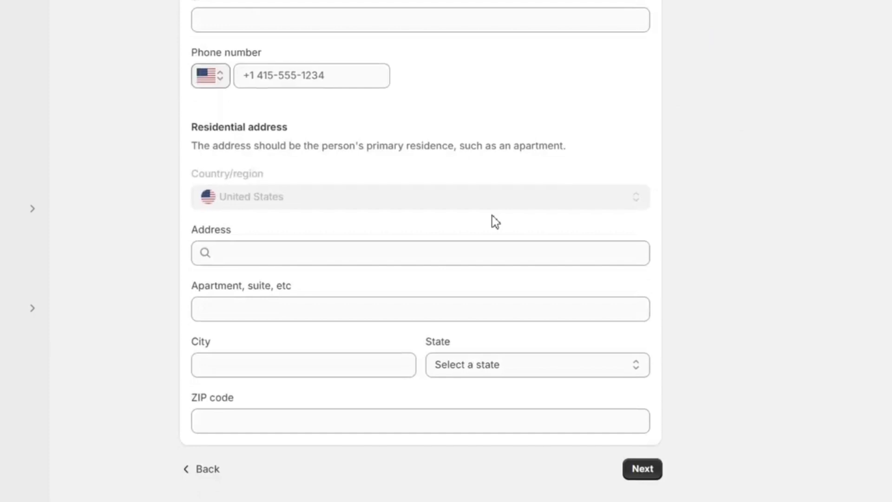
click(208, 469)
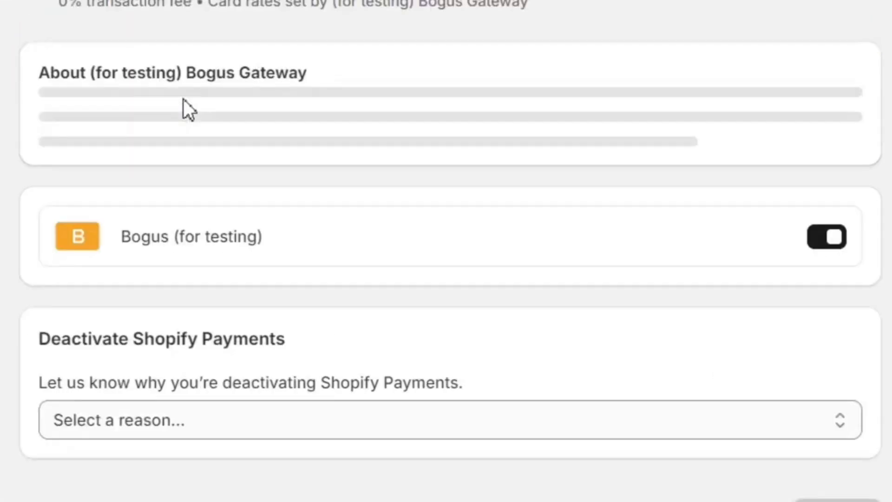
Deactivate Shopify Payments with a reason and activate the Bogus (for testing) gateway instead
click(261, 420)
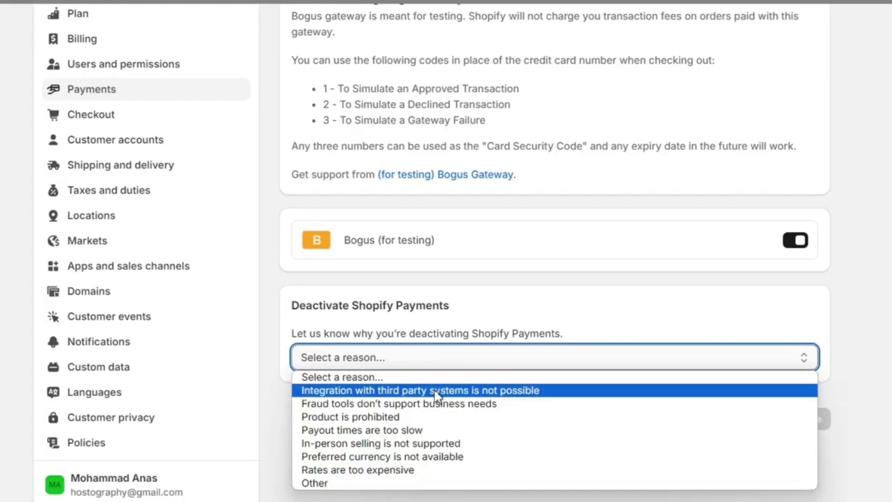
click(437, 443)
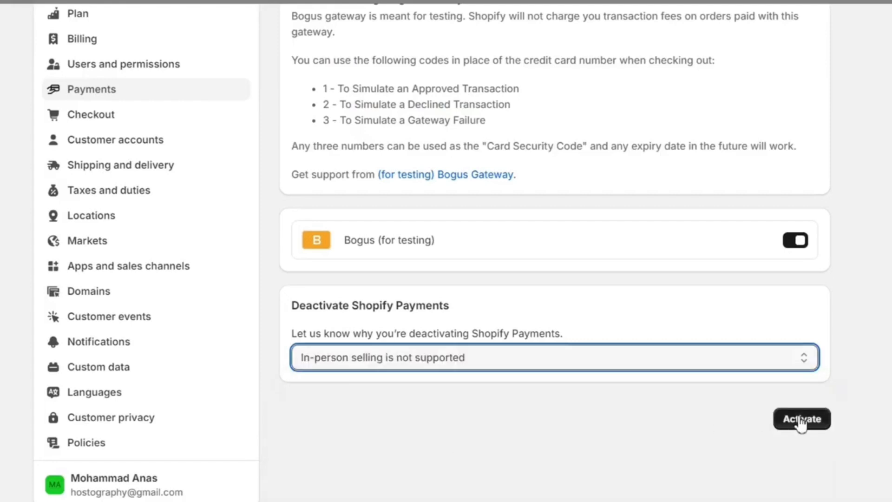
scroll(635, 336, up, 2)
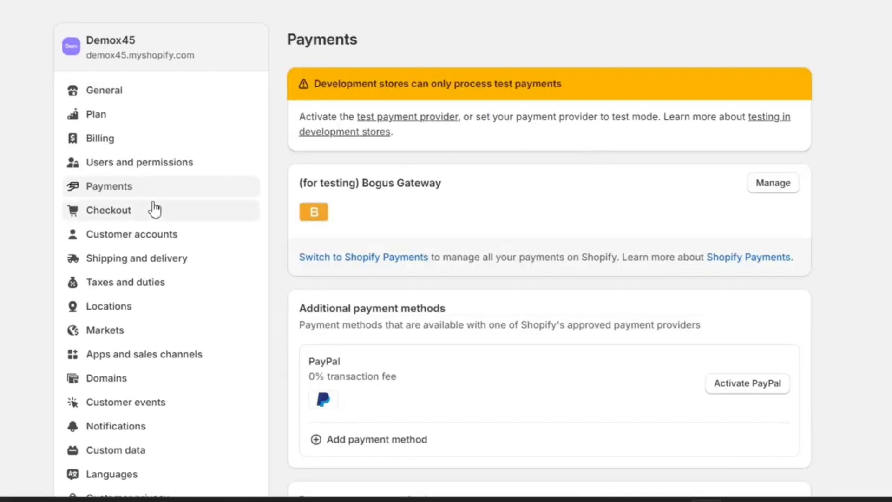
Review Settings > Checkout and start customizing the live Demox45 checkout configuration
click(127, 216)
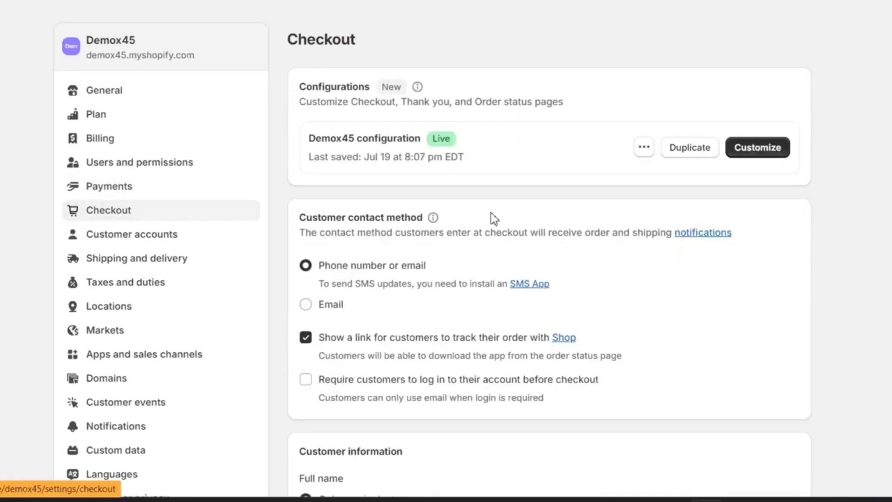
scroll(695, 352, down, 20)
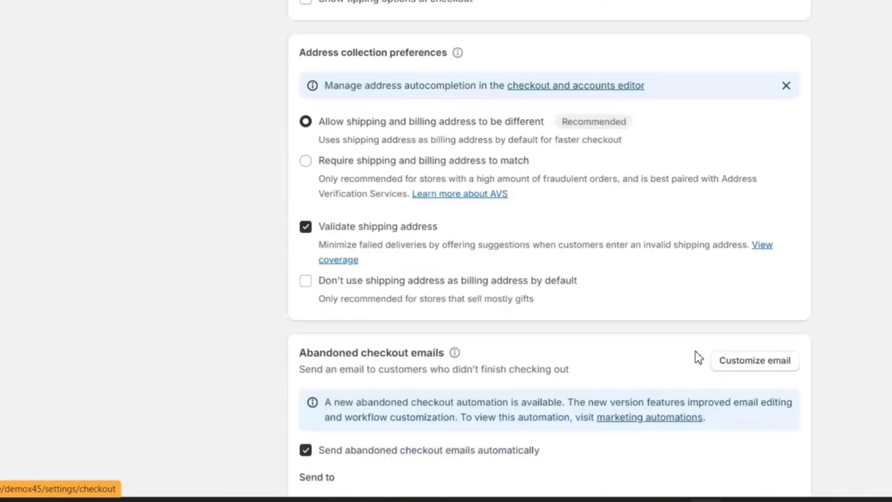
scroll(696, 351, up, 20)
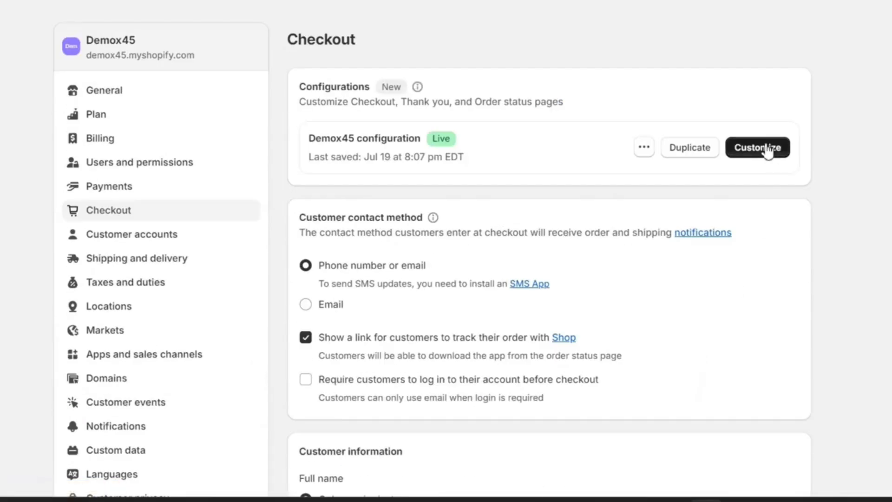
click(767, 147)
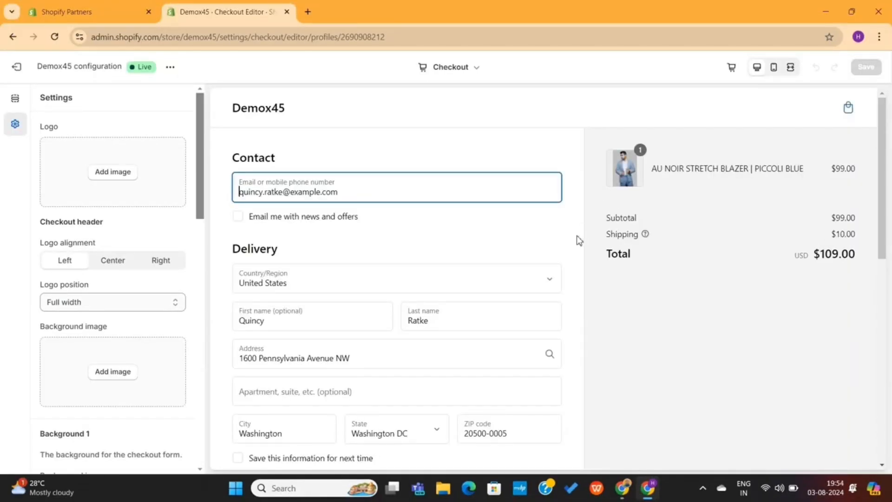
Add the DEMOX image as the checkout header logo
scroll(578, 239, down, 10)
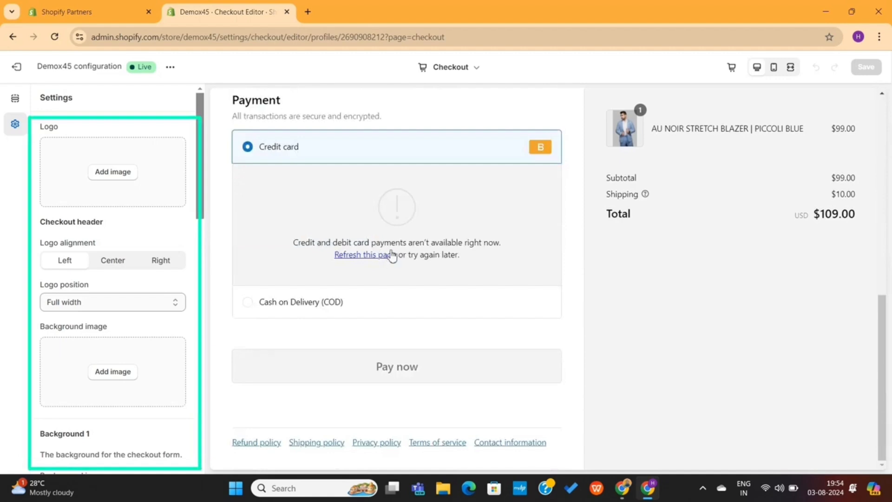
click(371, 255)
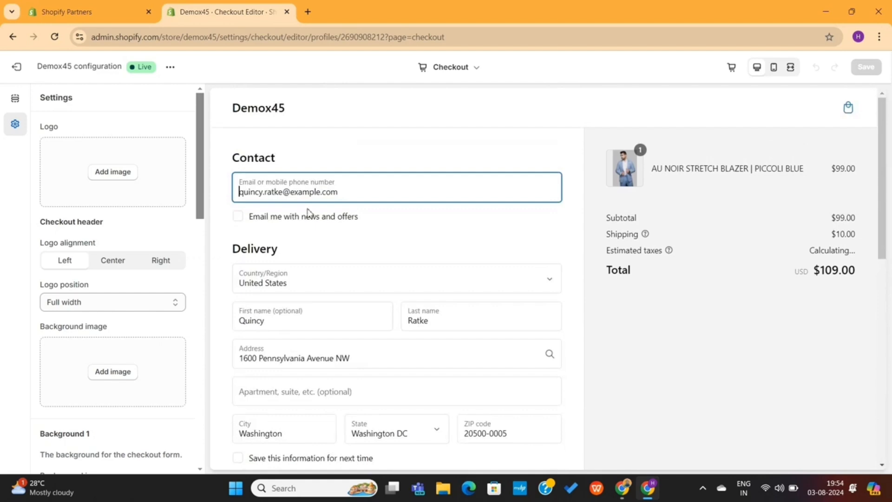
click(114, 172)
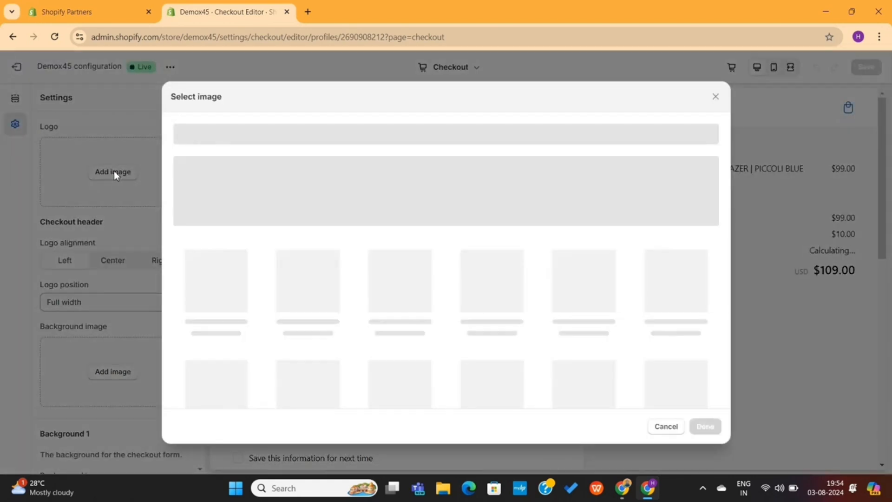
scroll(361, 292, down, 1)
click(308, 352)
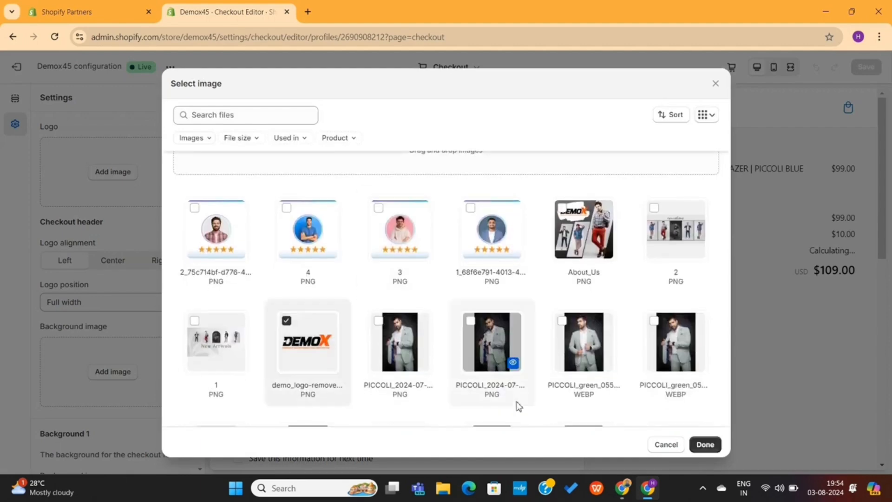
click(704, 444)
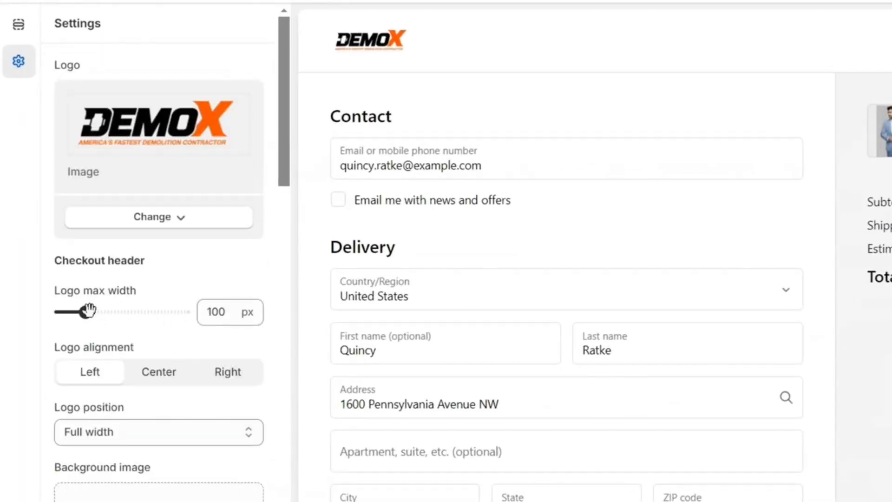
Widen the header logo to 160 px and align it left after trying center and right
drag(87, 312, 116, 311)
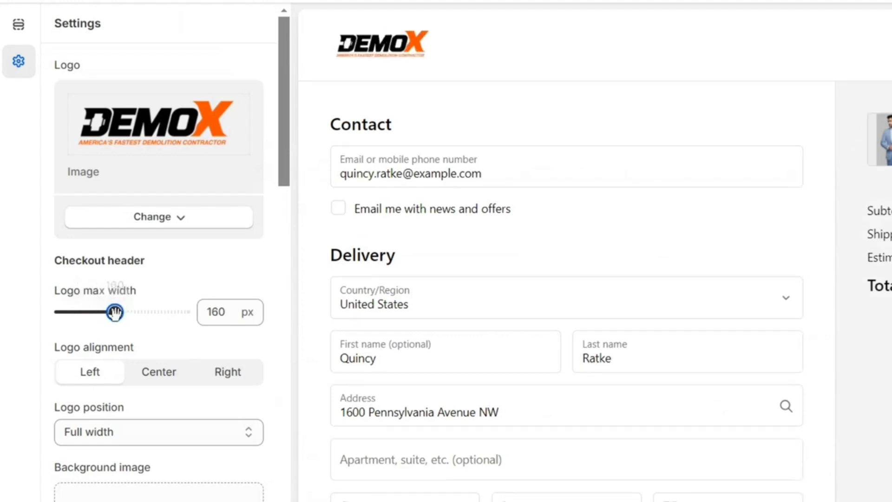
click(159, 385)
click(237, 376)
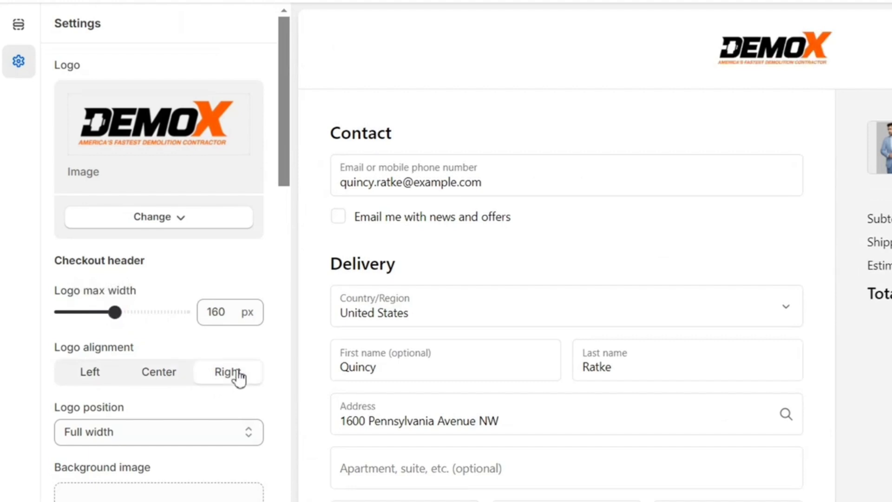
click(177, 376)
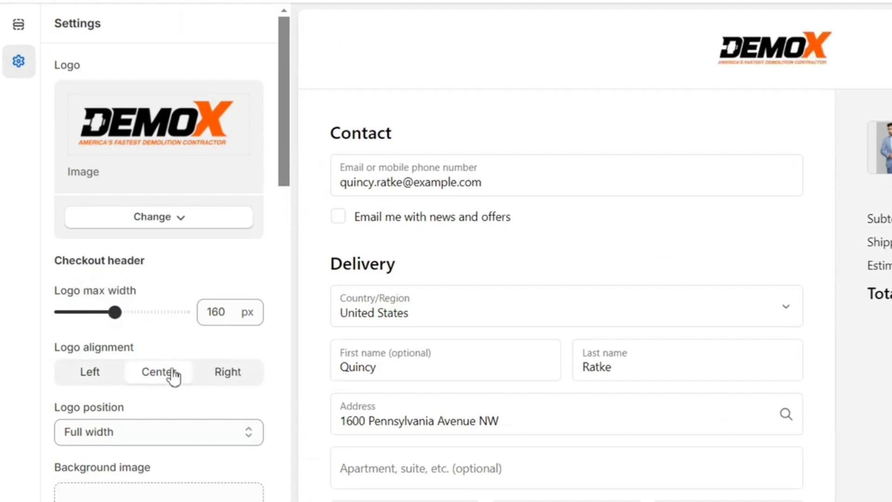
click(108, 372)
scroll(197, 358, down, 5)
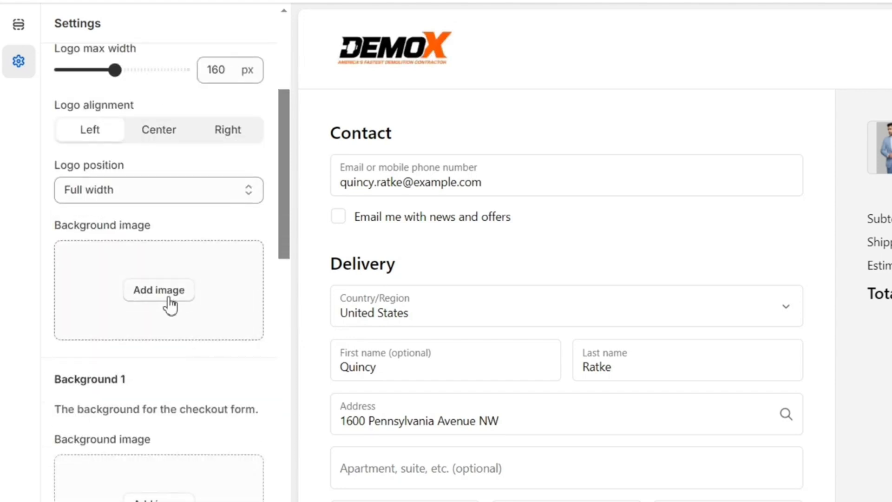
Download the Small size of Freepik's blue abstract gradient wave wallpaper for the header background
click(169, 300)
scroll(597, 377, down, 3)
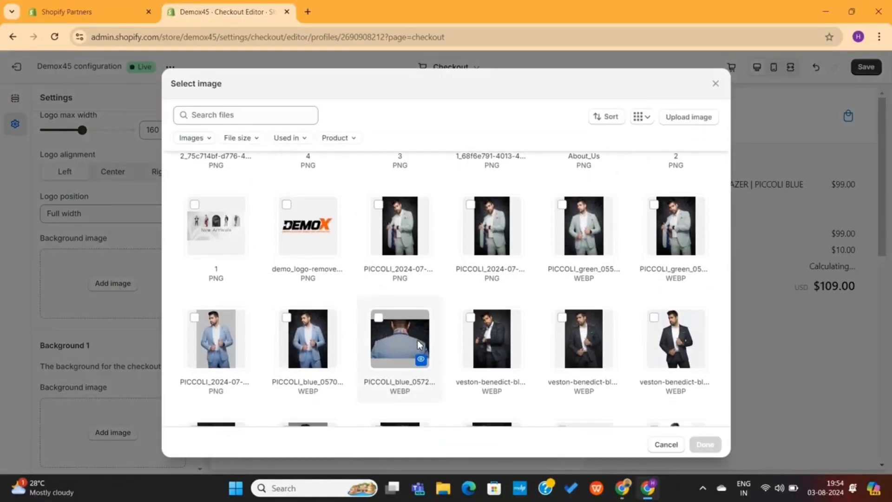
scroll(419, 344, down, 2)
scroll(419, 344, down, 8)
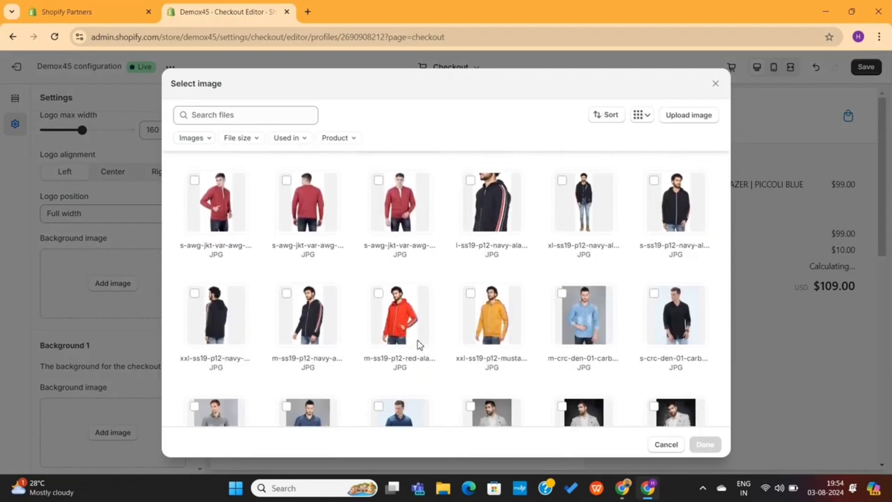
scroll(419, 344, up, 10)
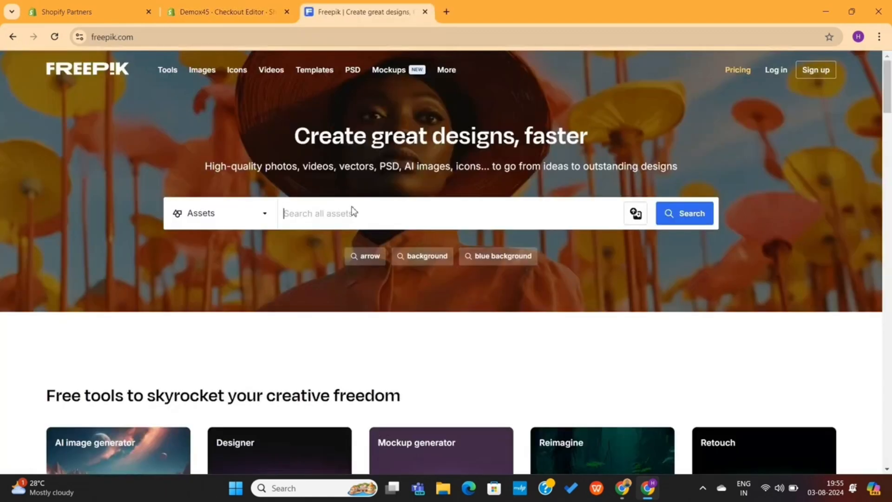
scroll(352, 209, down, 8)
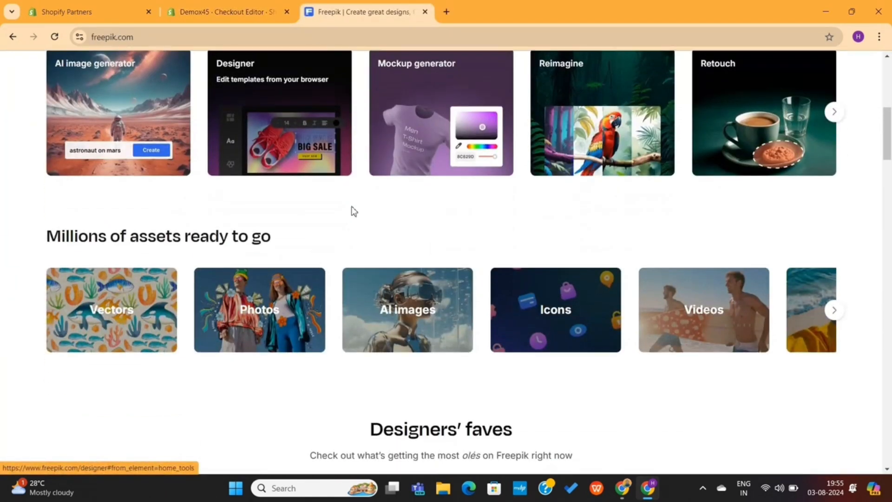
scroll(352, 210, up, 8)
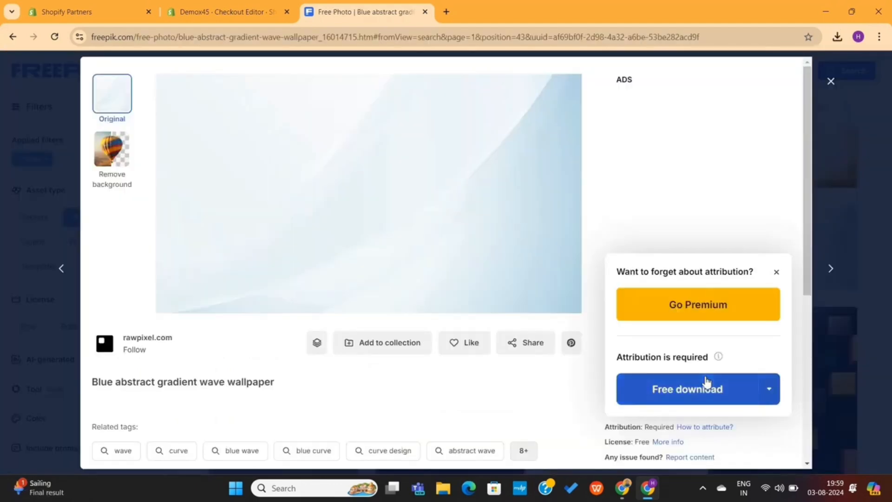
click(770, 391)
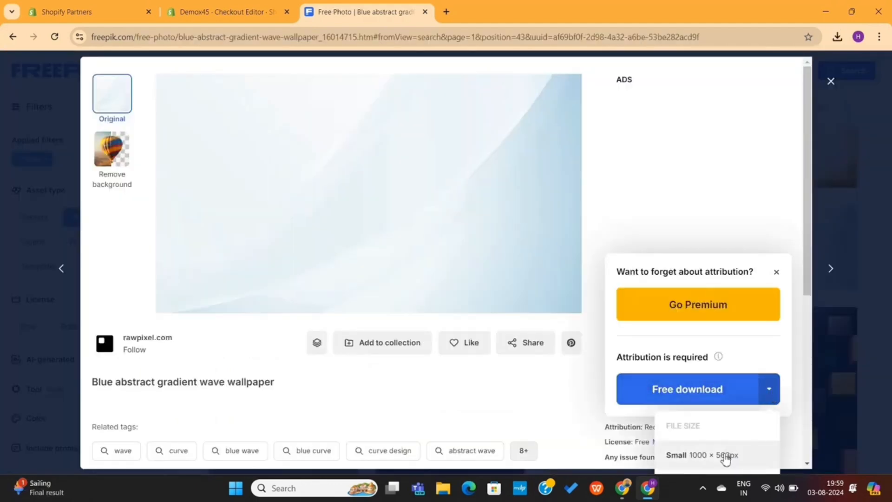
click(724, 457)
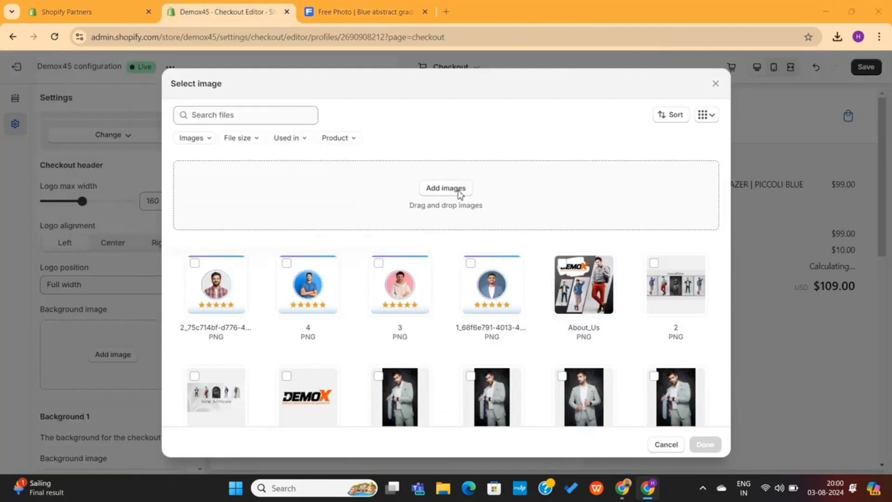
Upload the blue-abstract-gradient JPG and apply it as the checkout header background
click(459, 194)
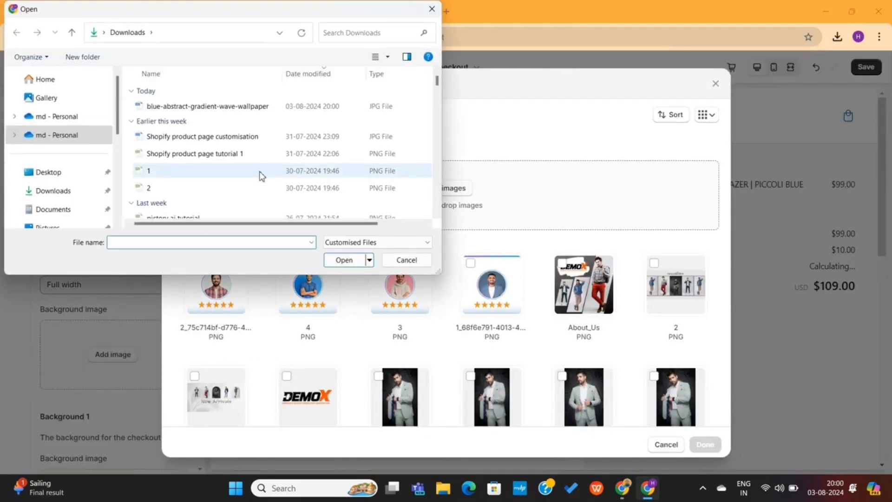
double_click(221, 114)
click(704, 439)
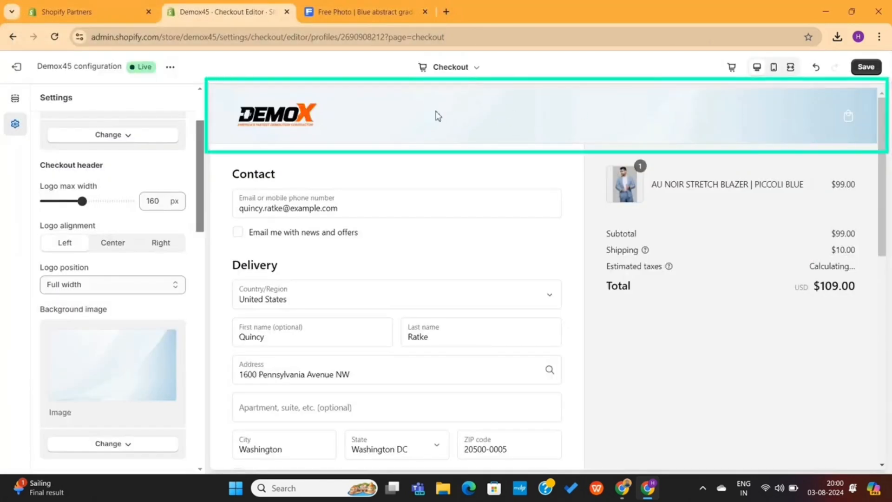
Remove the header background image again
scroll(113, 371, down, 2)
click(114, 367)
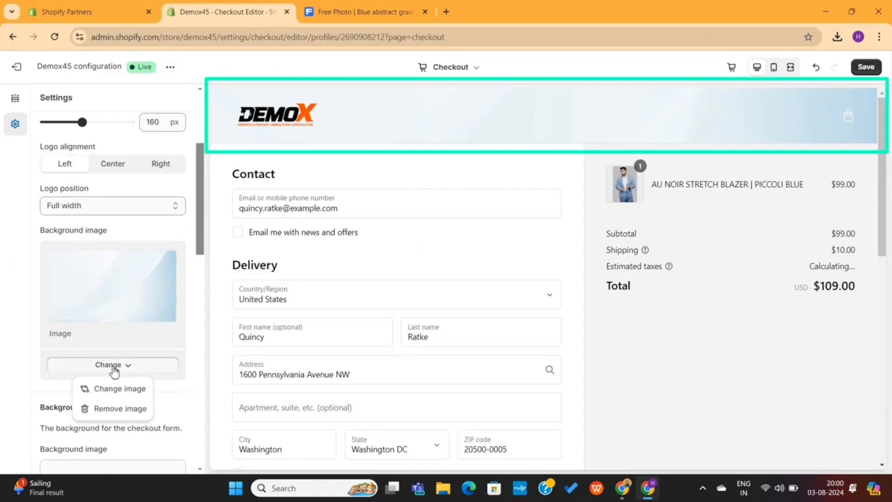
click(119, 409)
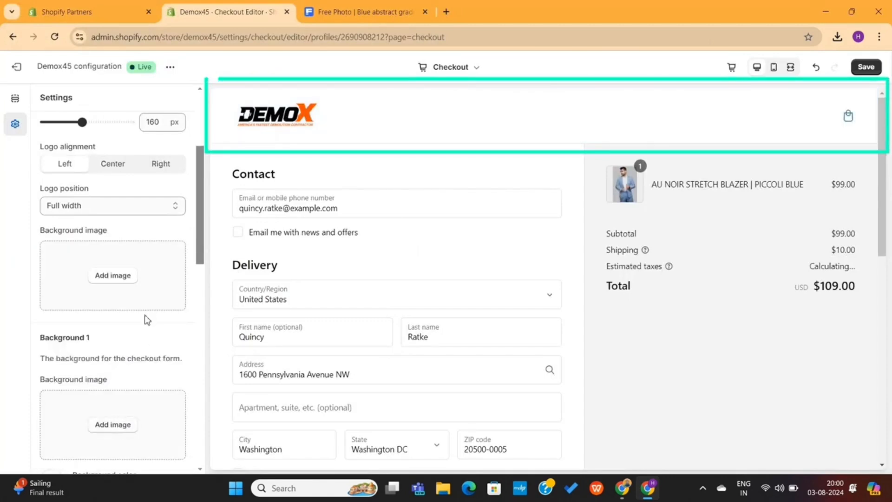
Set the blue gradient wallpaper as the checkout form's background image
scroll(142, 325, down, 3)
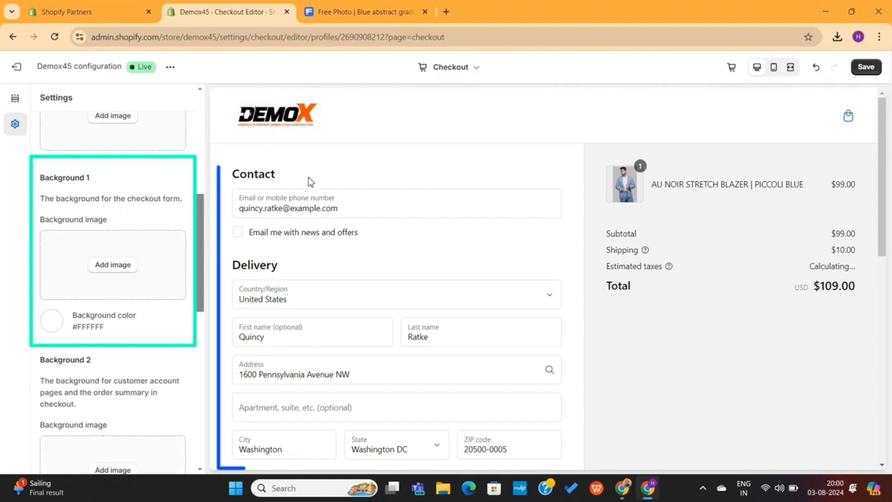
drag(325, 180, 240, 180)
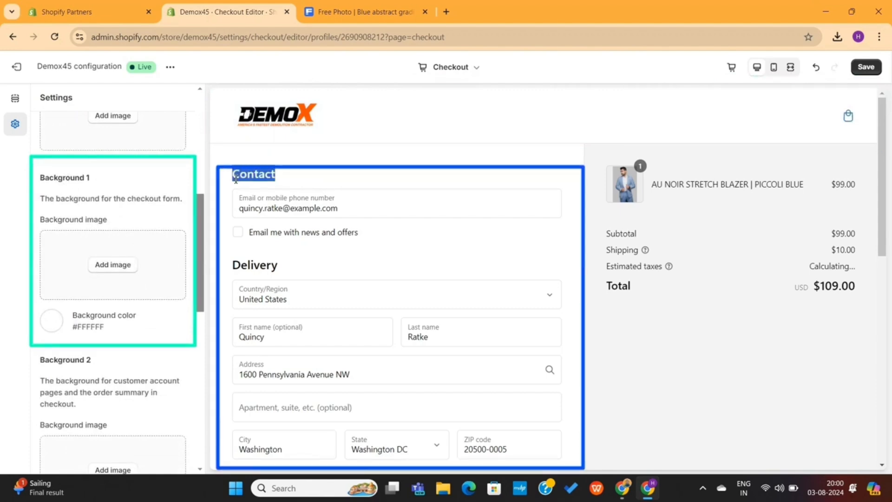
click(113, 265)
click(216, 283)
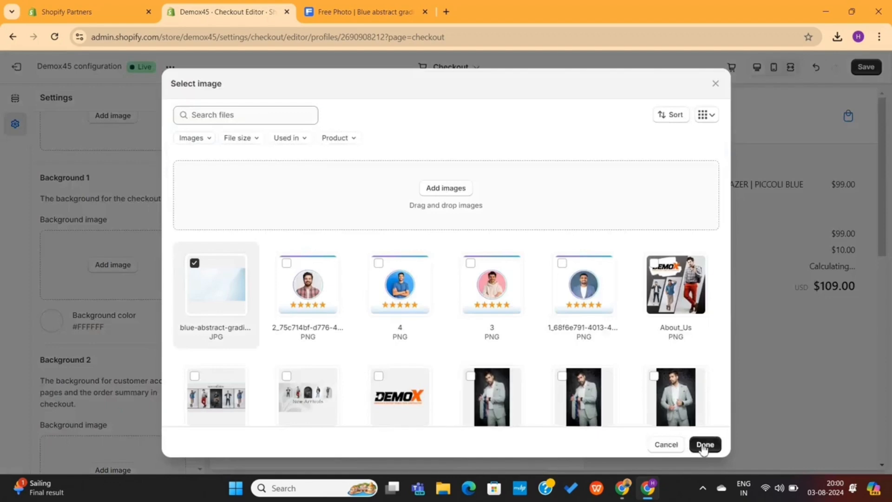
click(704, 444)
Change the checkout form background colour to light grey #D7D7D7
scroll(475, 354, down, 5)
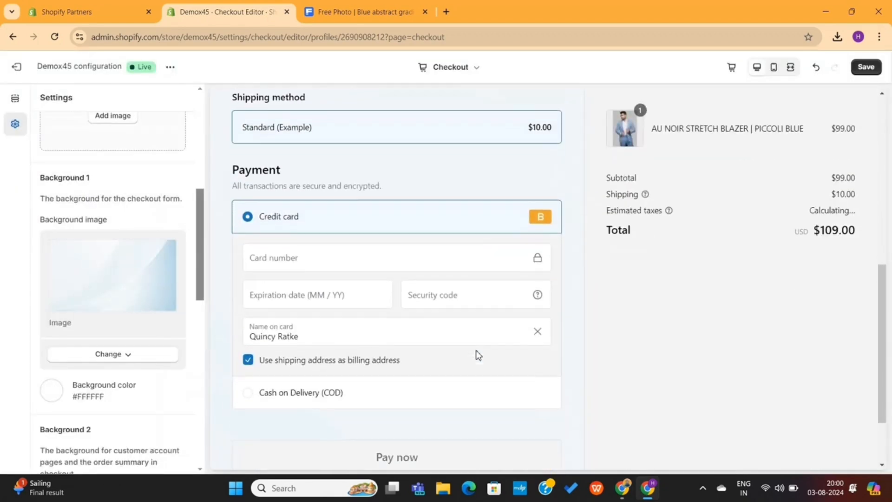
scroll(478, 356, down, 2)
scroll(478, 355, up, 10)
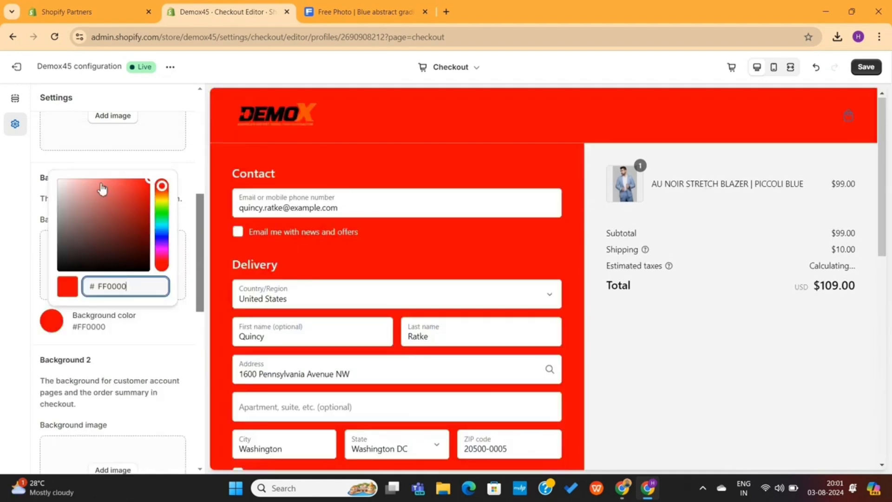
drag(102, 188, 58, 197)
Use the blue gradient wallpaper as the order summary background image
scroll(113, 366, down, 3)
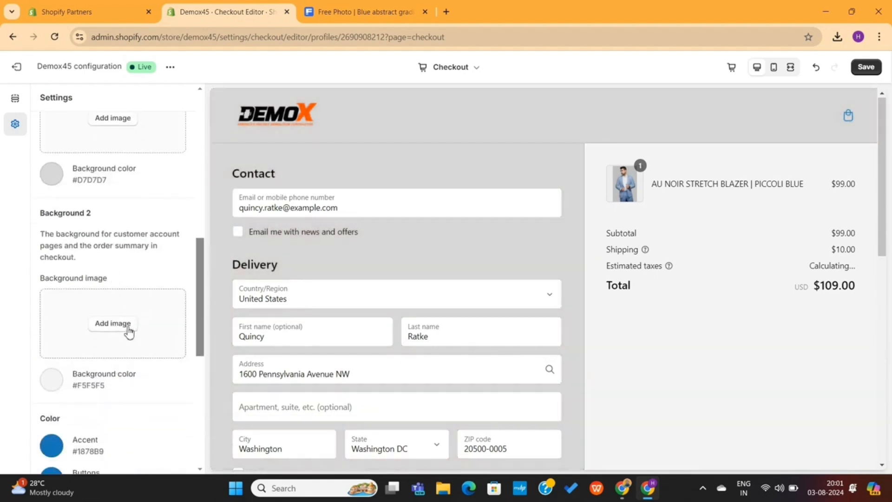
click(124, 327)
click(216, 284)
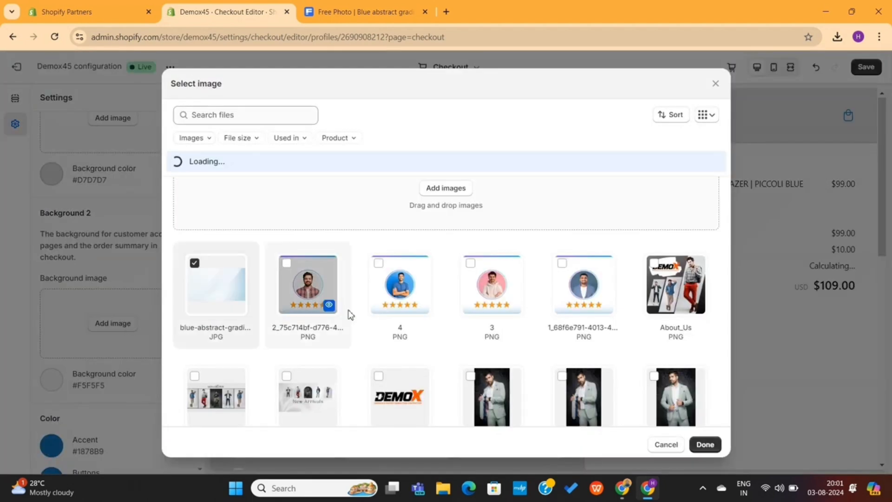
click(703, 444)
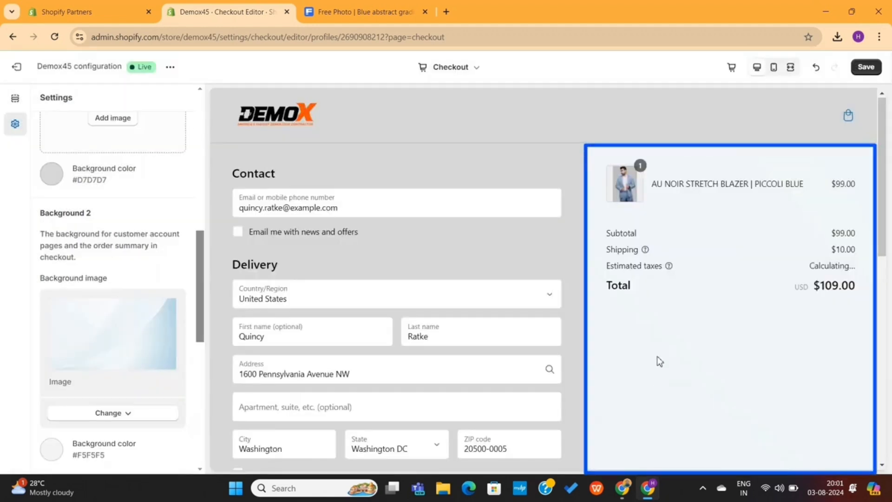
scroll(111, 325, down, 6)
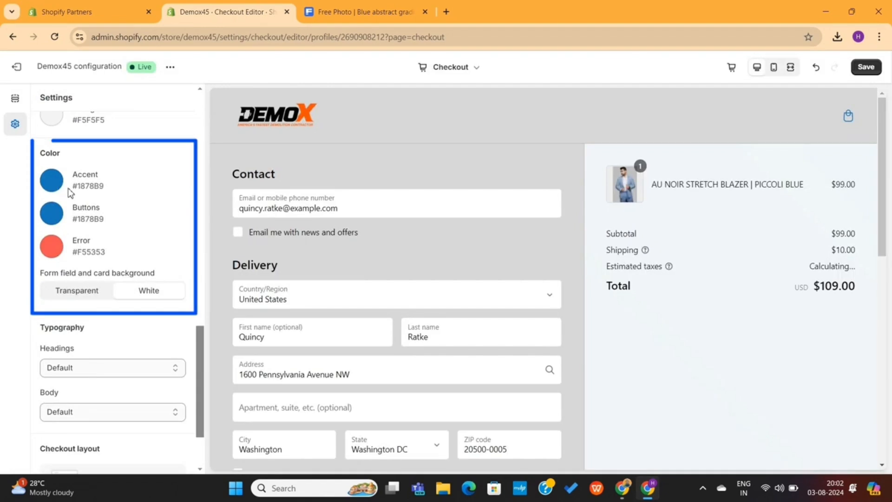
Set the Accent colour to #3172C3 after briefly trying red #EB0000
click(51, 186)
text(0097FB)
scroll(342, 264, down, 3)
scroll(342, 264, down, 2)
drag(119, 225, 88, 251)
click(162, 209)
click(150, 212)
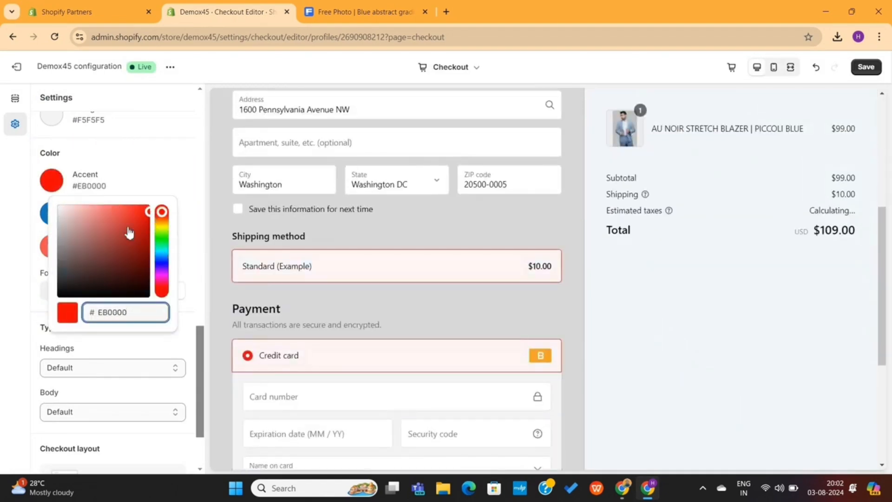
click(127, 226)
drag(161, 251, 162, 259)
click(156, 192)
Set the Buttons colour to bright blue #0097FF
click(59, 219)
click(137, 239)
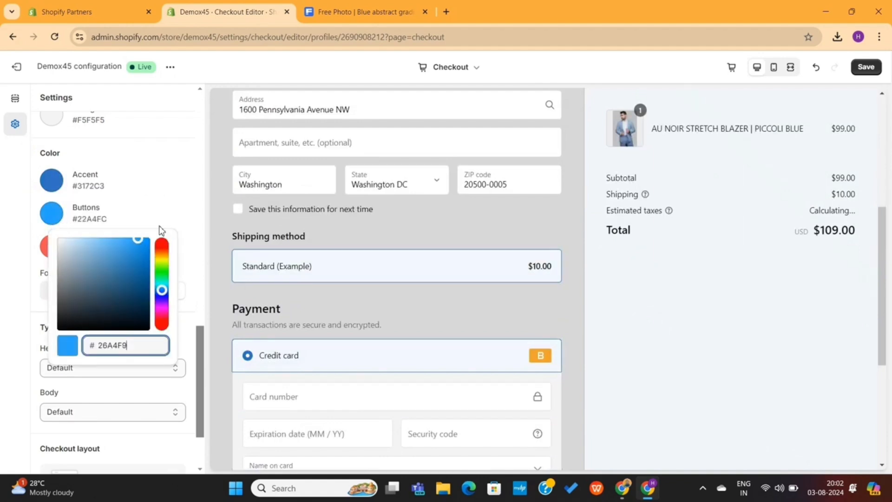
scroll(177, 227, down, 2)
drag(159, 226, 141, 218)
scroll(345, 251, down, 5)
scroll(58, 201, up, 1)
Set the Error colour to #F21616 and keep white form field and card backgrounds
click(54, 193)
click(315, 204)
scroll(315, 205, up, 8)
scroll(314, 204, down, 8)
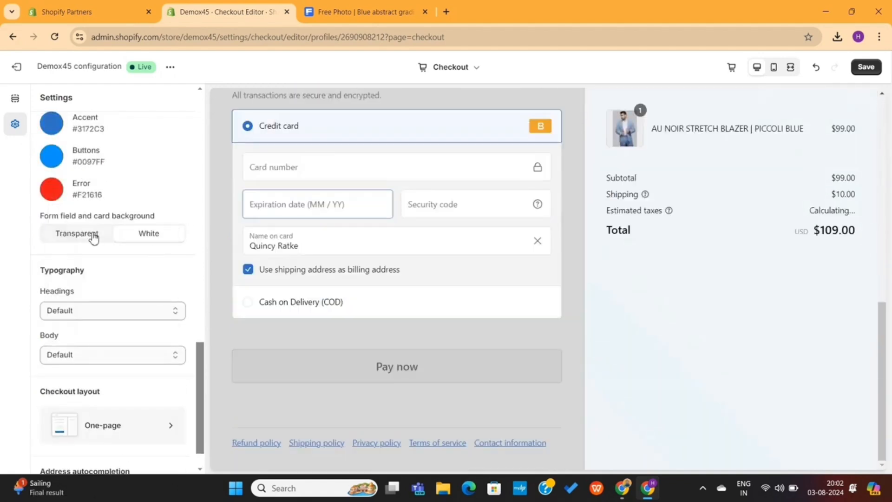
click(93, 237)
click(149, 235)
scroll(305, 272, up, 8)
scroll(136, 320, down, 1)
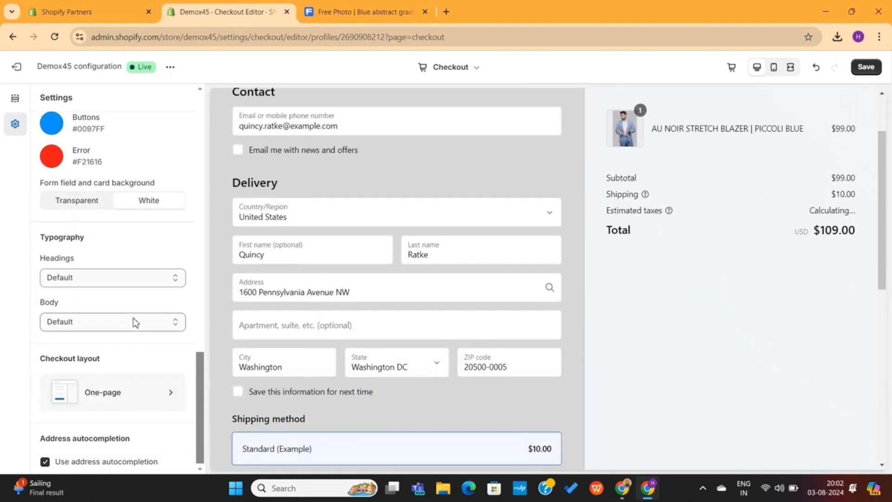
Change the headings font, trying Antique Olive and then Archivo Narrow
click(117, 282)
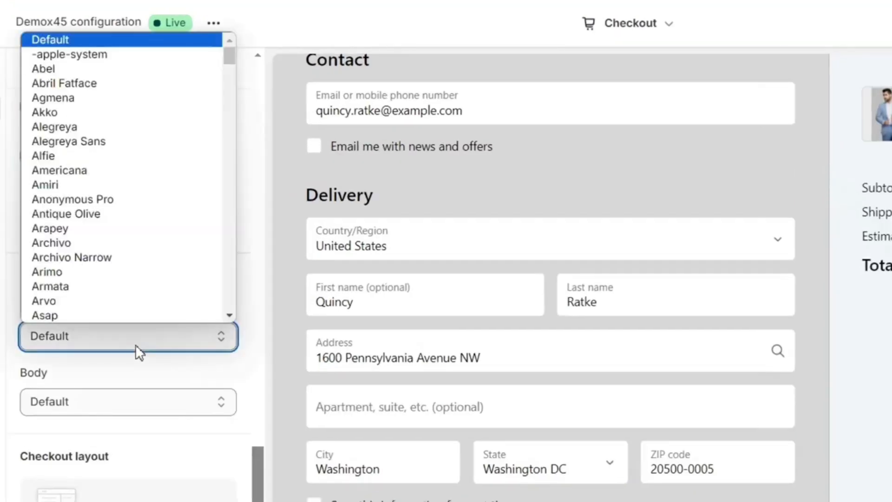
click(132, 216)
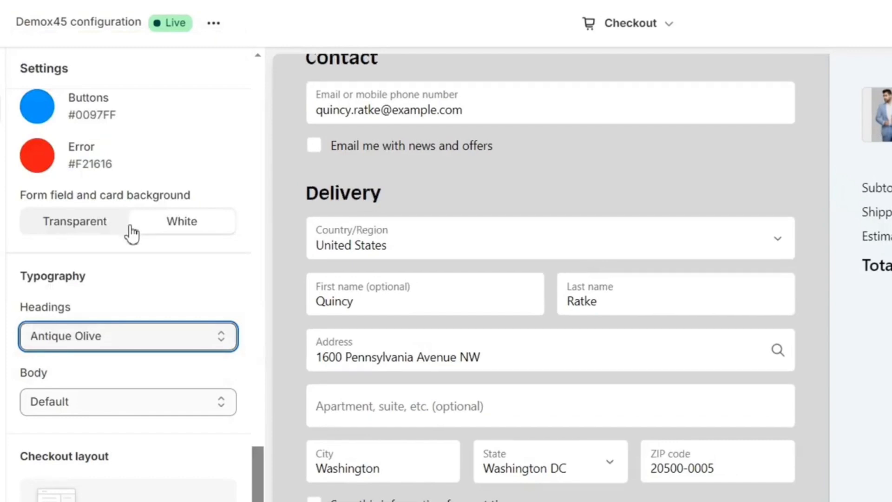
scroll(397, 239, up, 3)
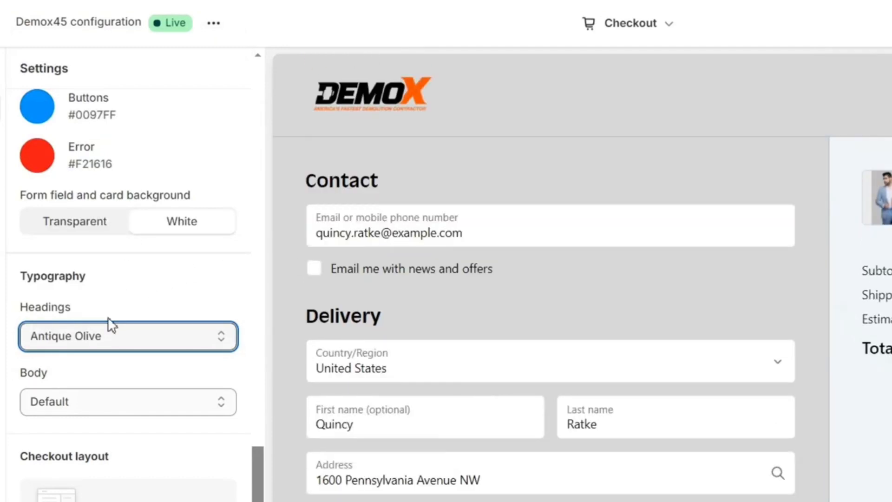
click(110, 334)
click(121, 257)
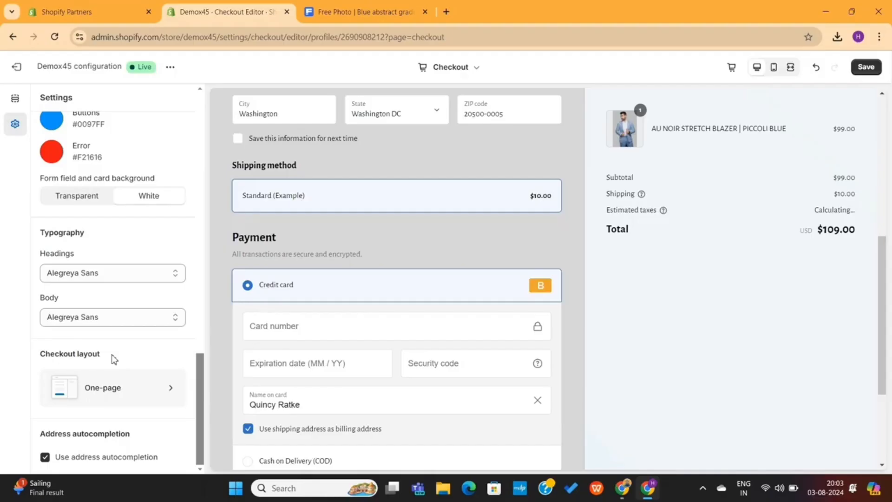
drag(113, 356, 65, 355)
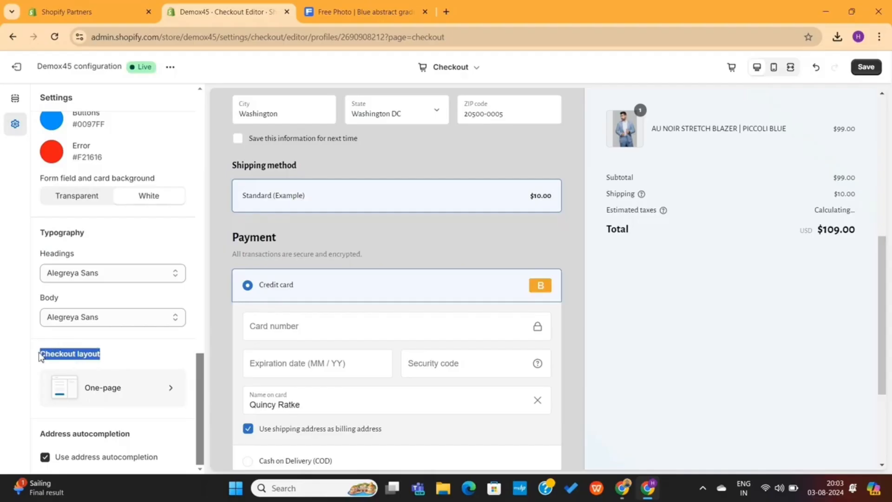
Try the three-page checkout layout, then return to one-page checkout
click(126, 355)
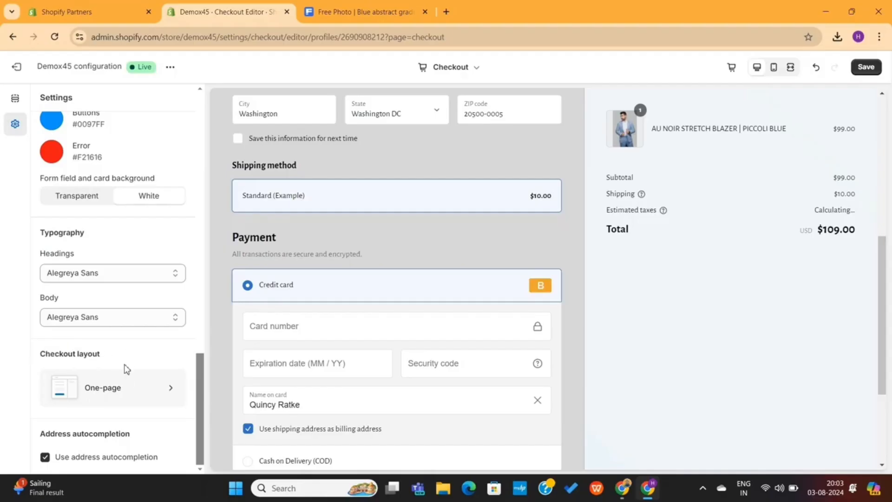
click(128, 392)
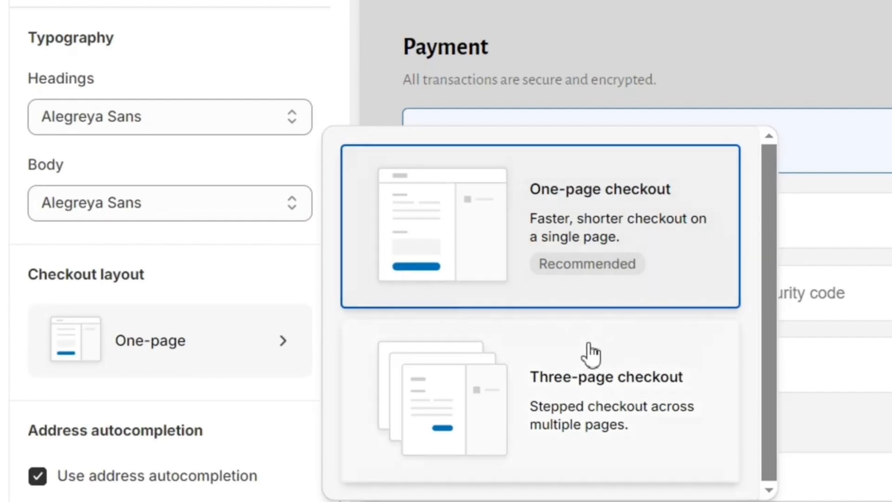
click(583, 360)
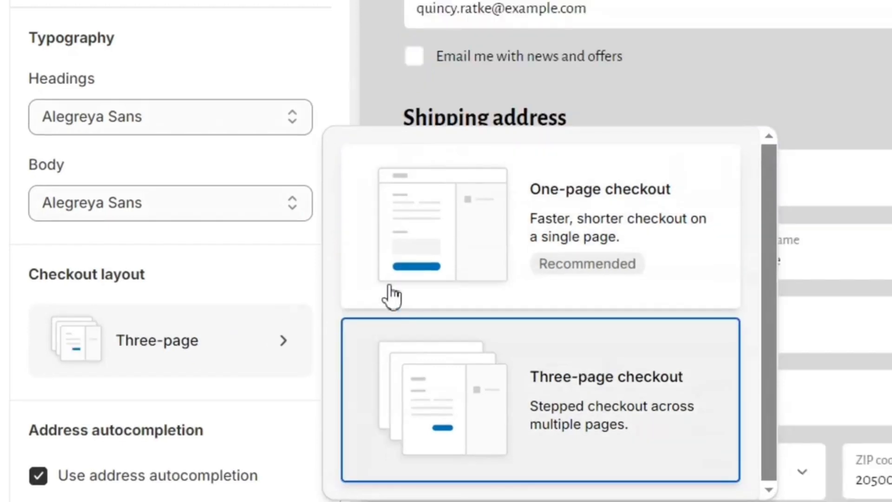
click(548, 216)
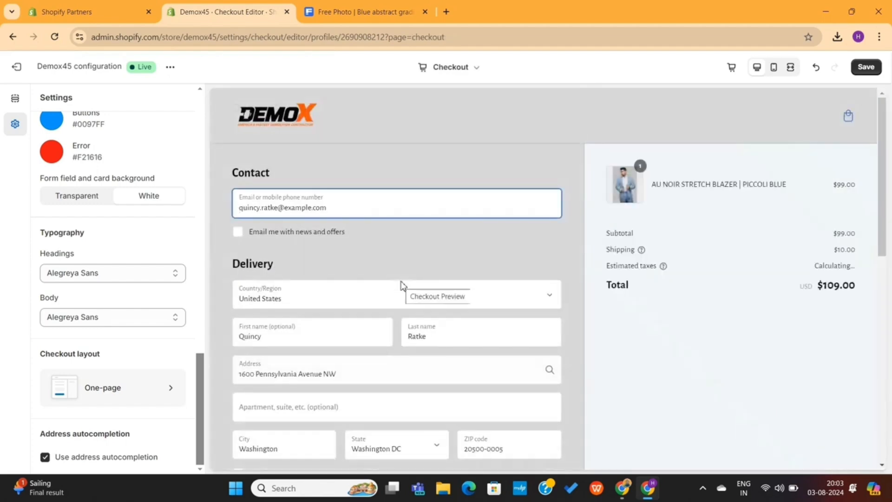
Save the checkout editor customizations
scroll(418, 339, down, 10)
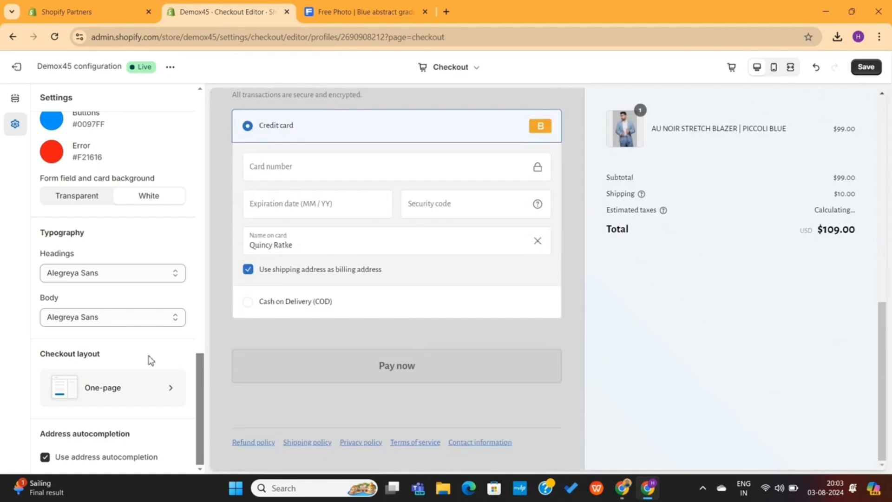
scroll(150, 360, up, 10)
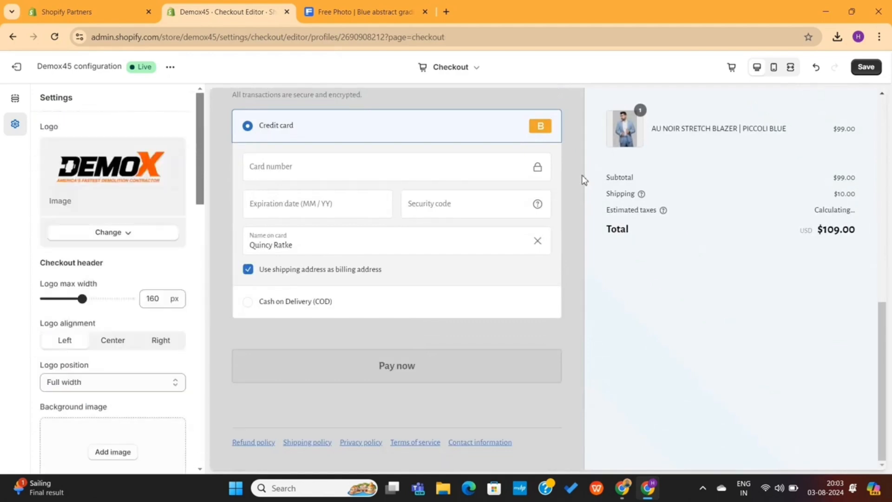
scroll(652, 227, up, 10)
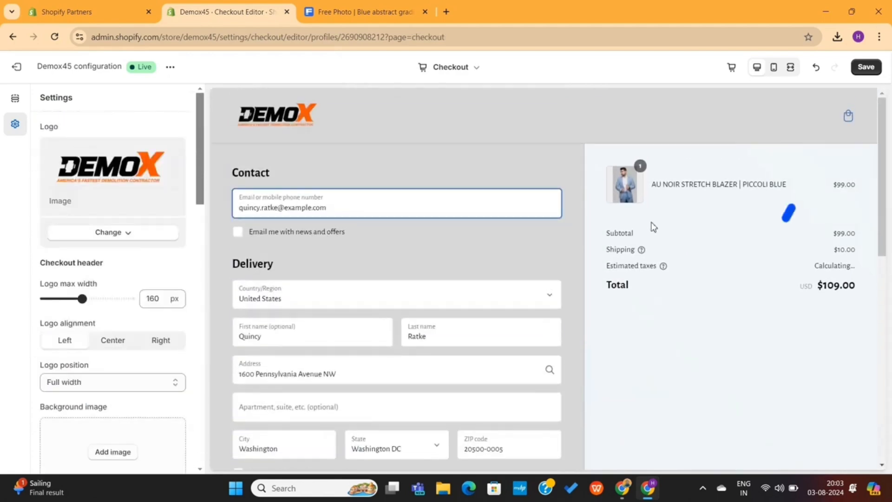
click(866, 67)
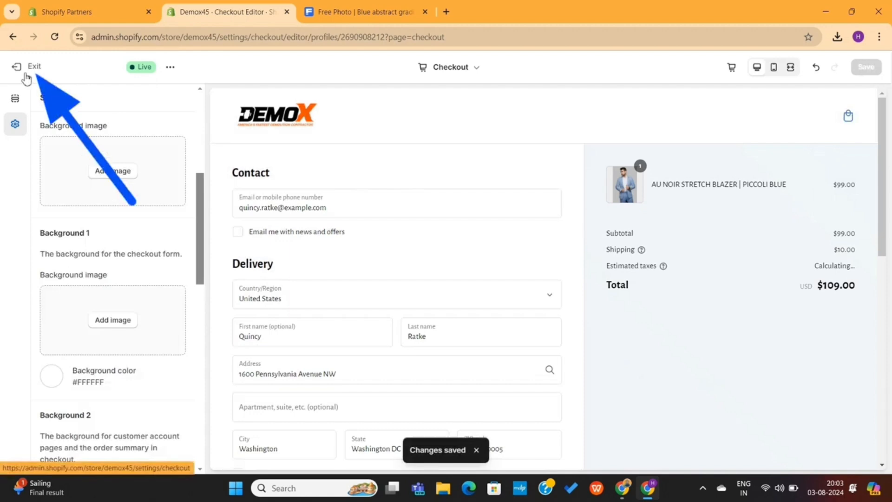
Exit the checkout editor back to the Checkout settings page
click(35, 68)
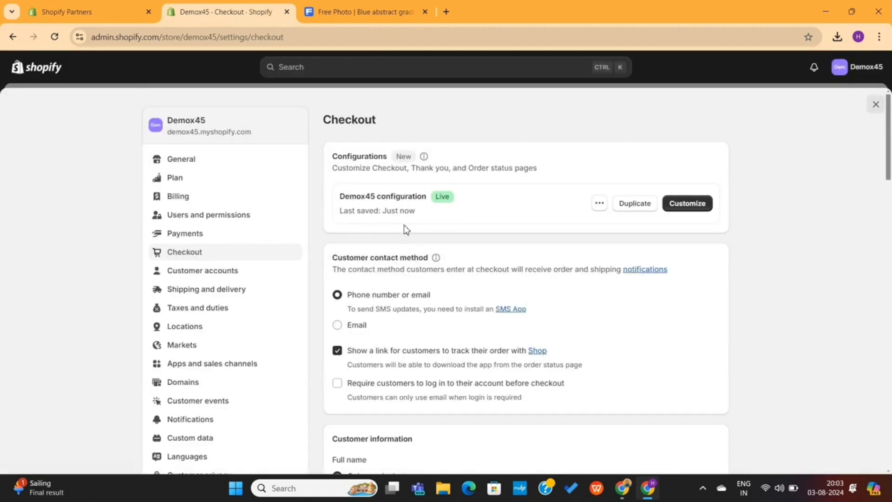
scroll(593, 255, down, 1)
scroll(593, 255, up, 1)
scroll(504, 231, down, 2)
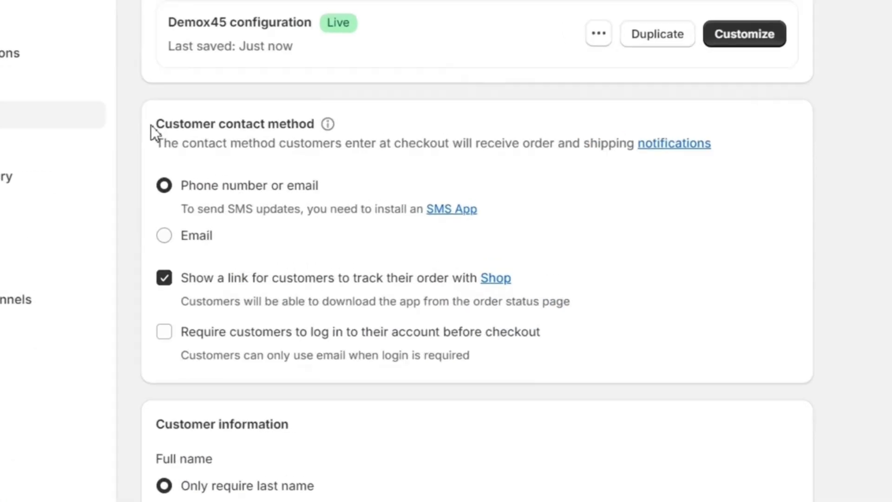
drag(330, 187, 429, 183)
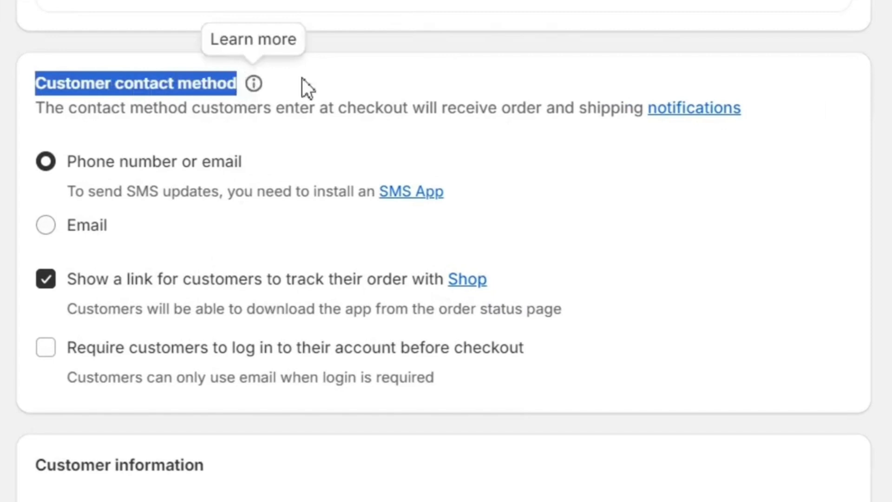
click(339, 80)
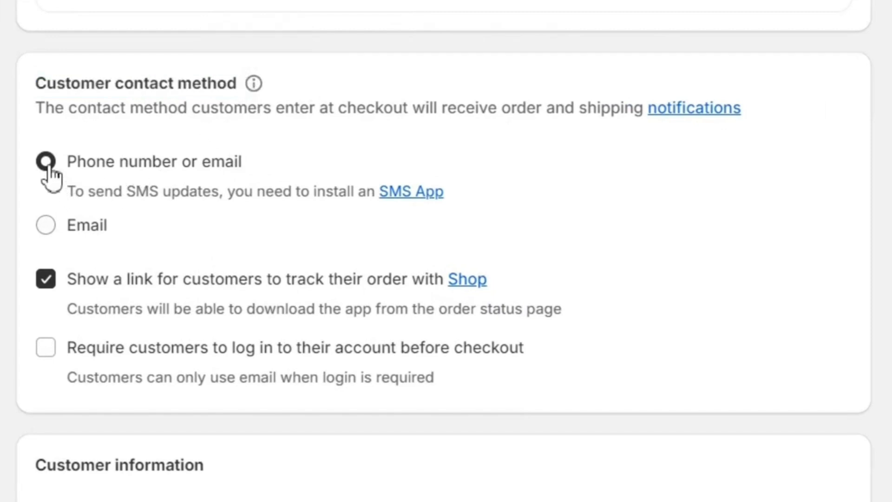
Keep phone number or email as contact method and login not required, after testing alternatives
click(46, 226)
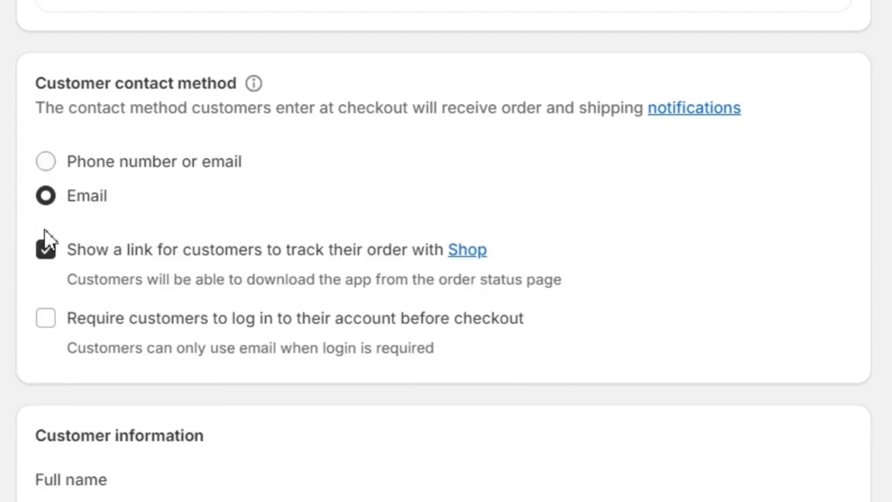
click(47, 162)
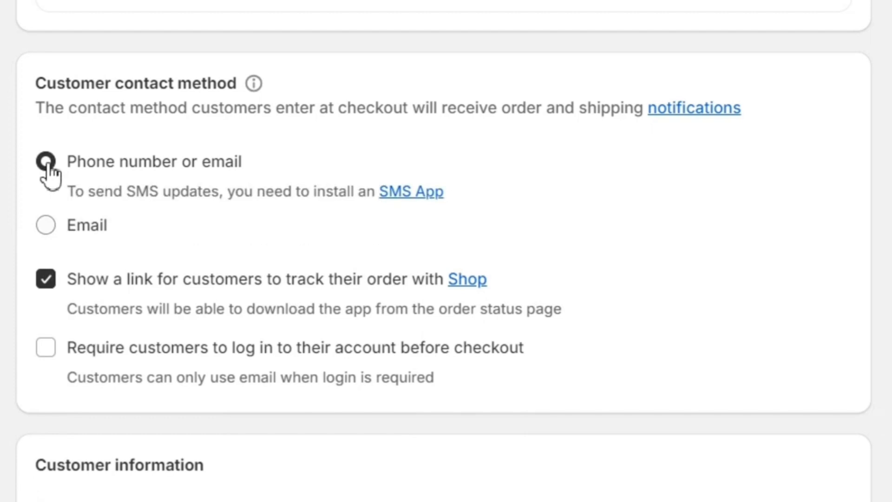
click(44, 346)
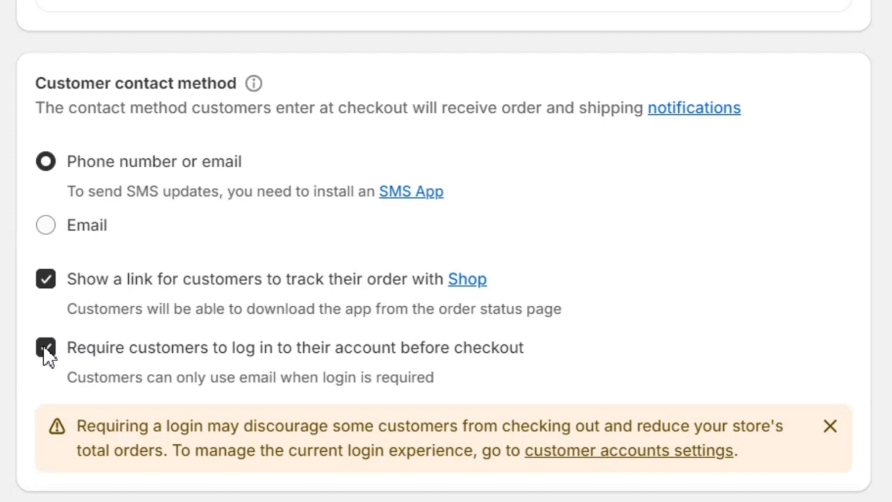
click(45, 347)
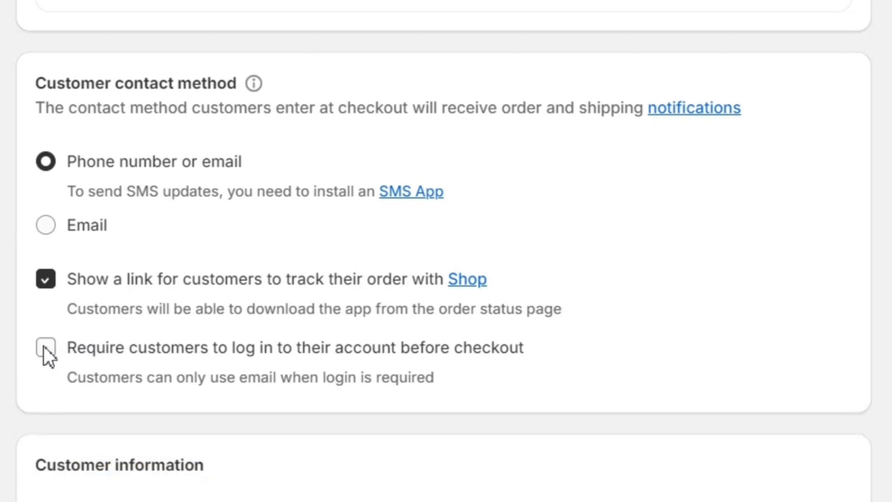
scroll(241, 370, down, 3)
Require both first and last name in checkout customer information
scroll(175, 367, down, 6)
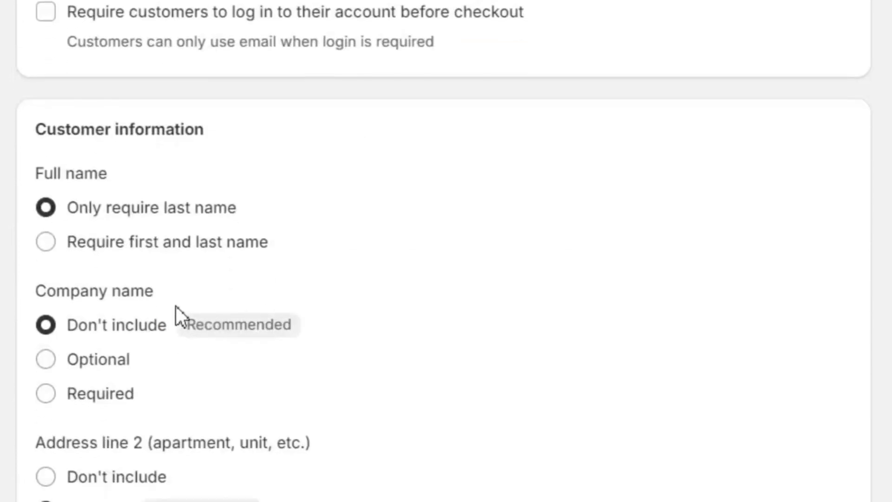
drag(24, 55, 234, 60)
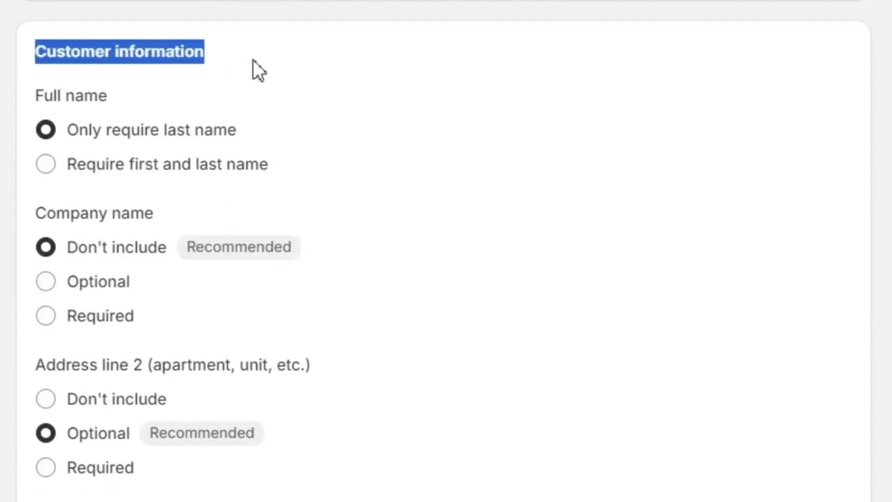
click(252, 60)
click(49, 164)
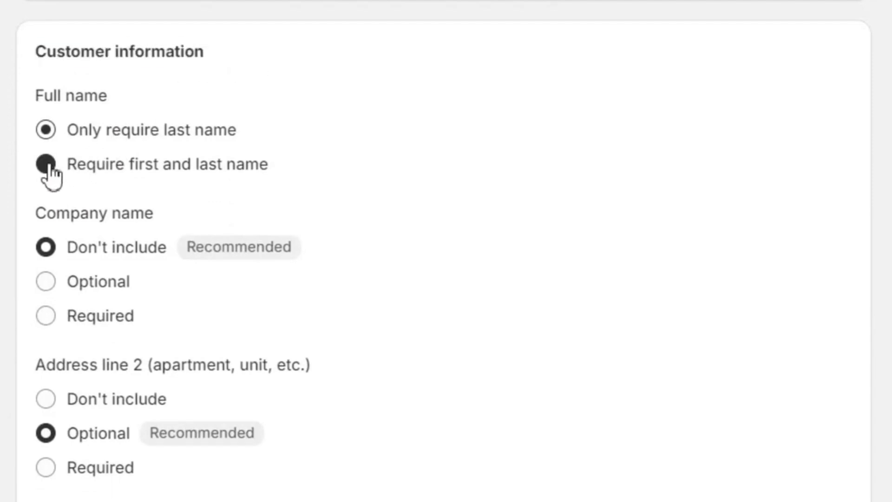
scroll(160, 195, down, 1)
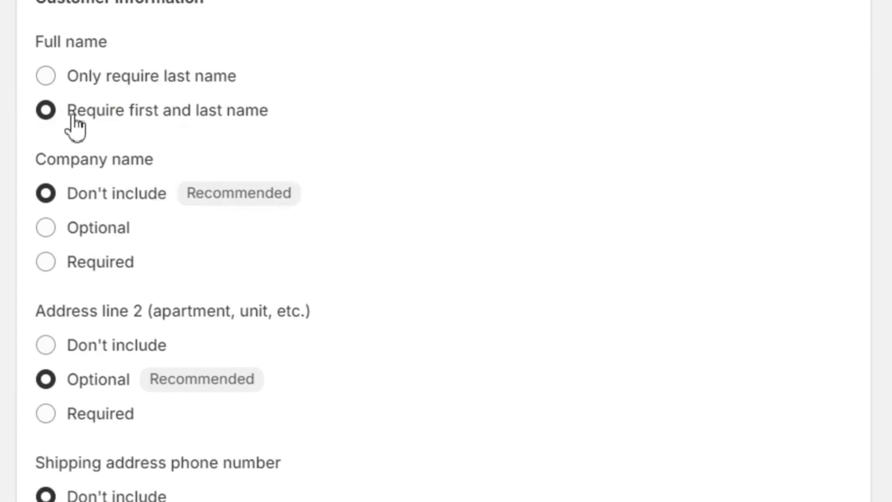
drag(68, 111, 290, 110)
click(307, 110)
Leave company name not included at checkout after trying it as optional
scroll(312, 177, down, 2)
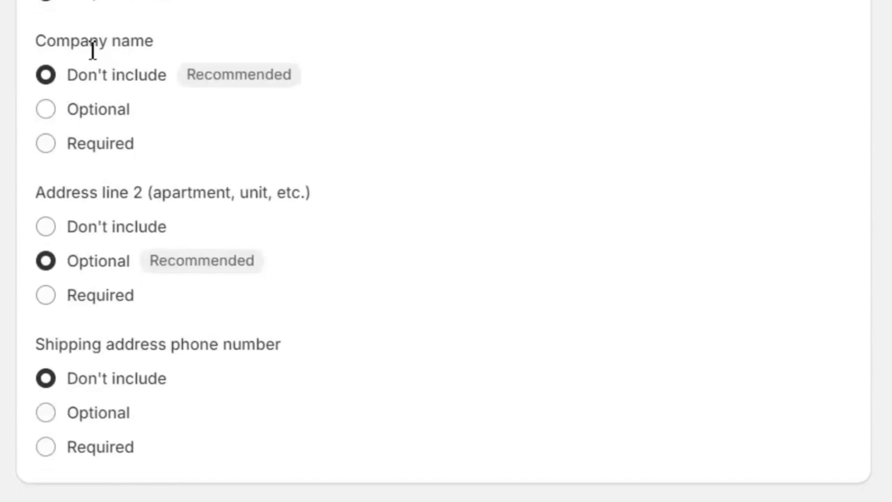
triple_click(92, 50)
click(93, 50)
click(72, 108)
click(52, 79)
scroll(77, 88, down, 2)
triple_click(119, 74)
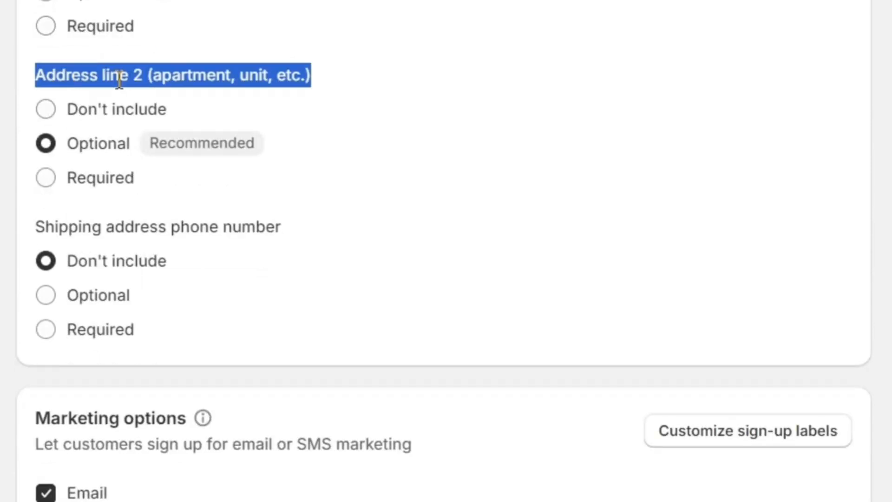
click(119, 79)
Enable SMS marketing sign-up under Marketing options
scroll(88, 197, down, 2)
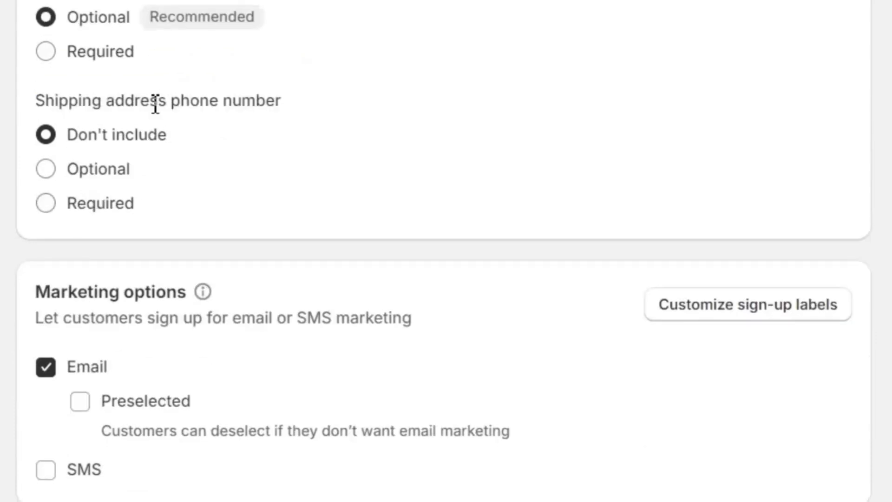
triple_click(153, 104)
click(139, 105)
scroll(279, 172, down, 4)
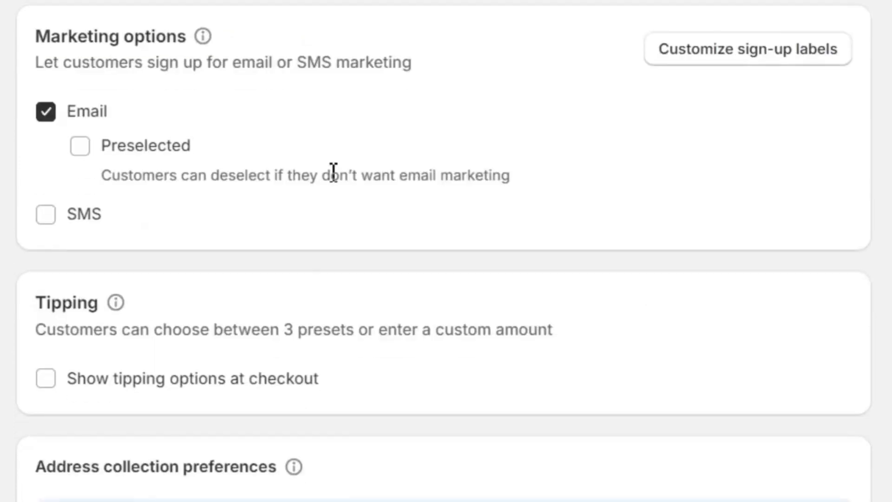
triple_click(120, 37)
click(119, 40)
click(47, 218)
Keep tipping off and allow shipping and billing addresses to differ, after testing both
scroll(263, 241, down, 6)
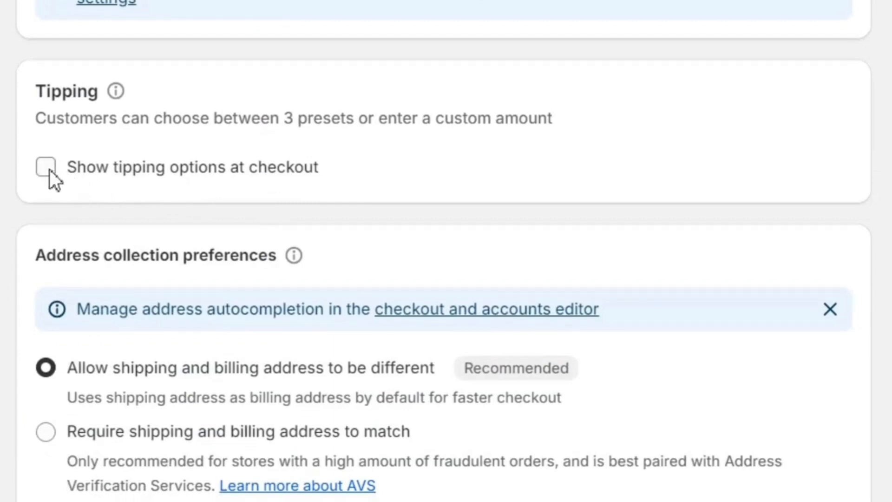
double_click(77, 92)
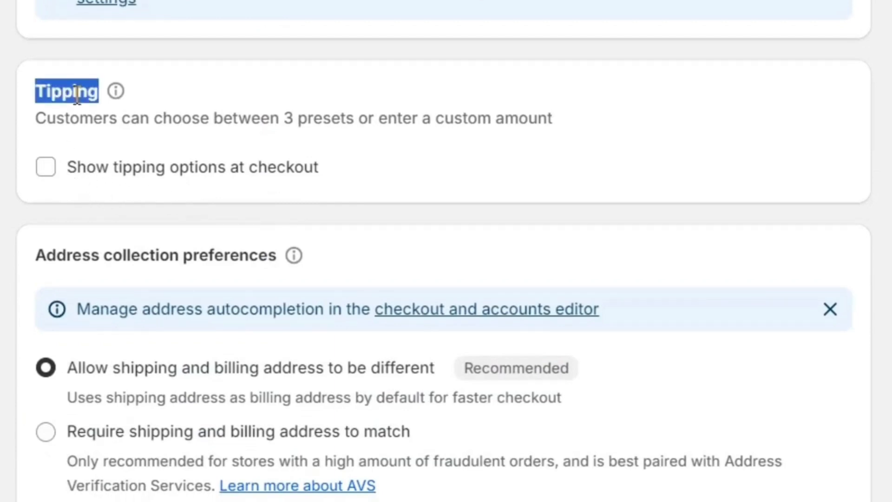
click(46, 168)
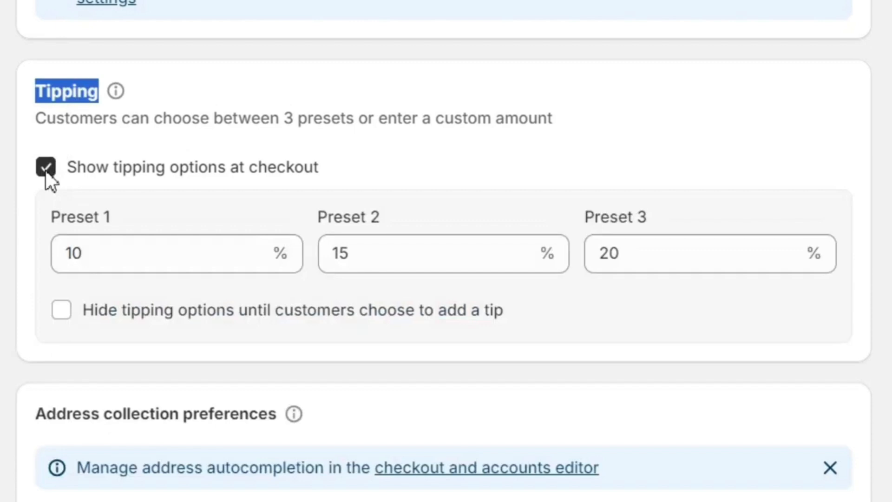
click(46, 168)
click(160, 88)
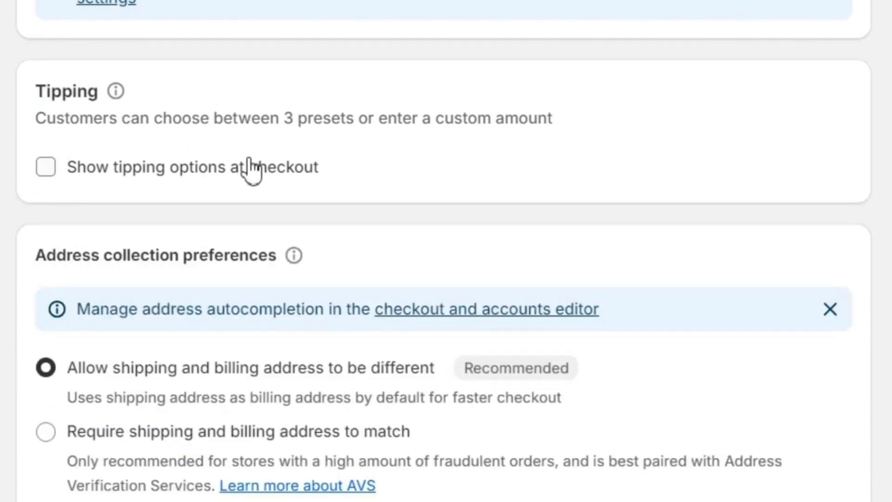
scroll(251, 170, down, 5)
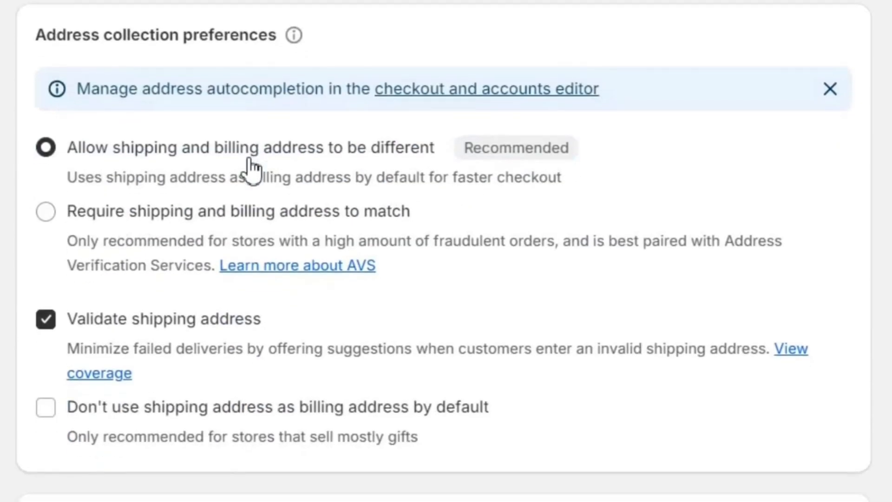
click(119, 213)
click(46, 148)
Disable the 'Send abandoned checkout emails automatically' option under Abandoned checkout emails
scroll(154, 190, down, 5)
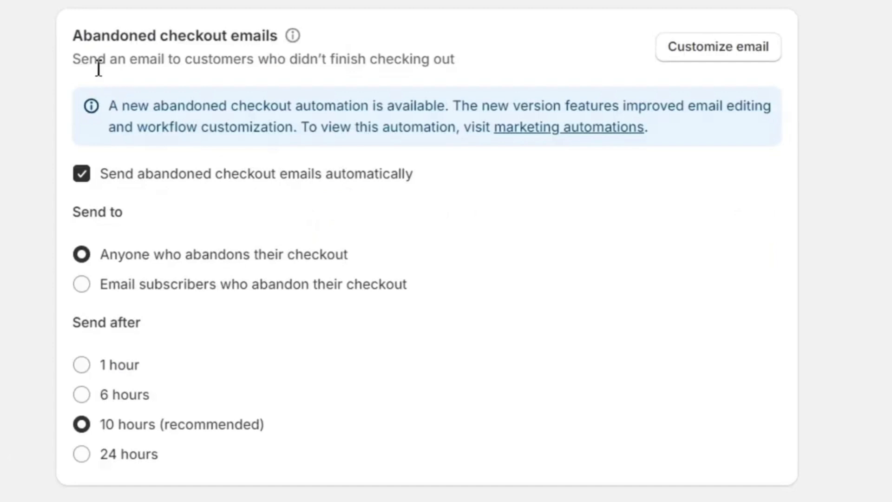
drag(70, 41, 486, 60)
click(486, 59)
scroll(415, 185, down, 2)
scroll(410, 187, up, 1)
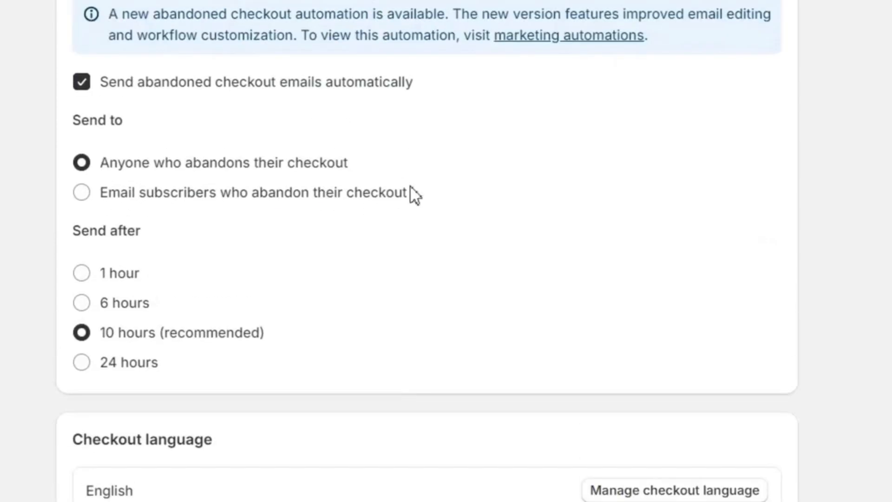
scroll(413, 194, up, 1)
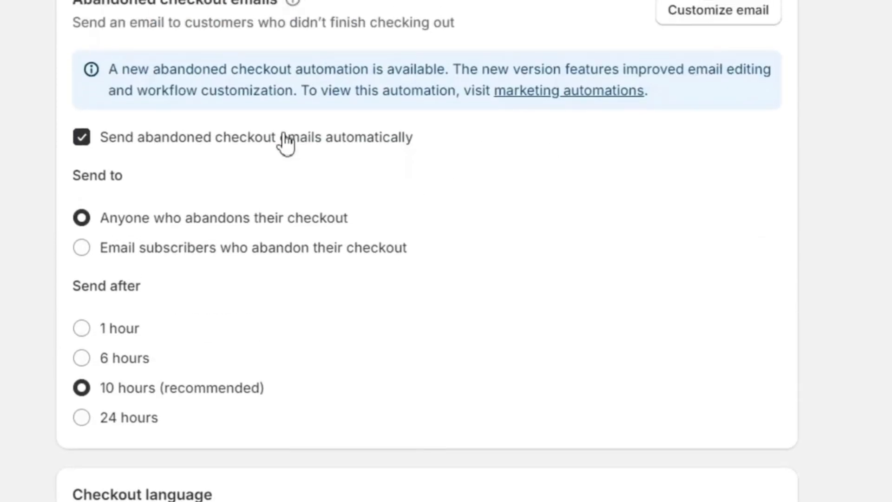
click(87, 141)
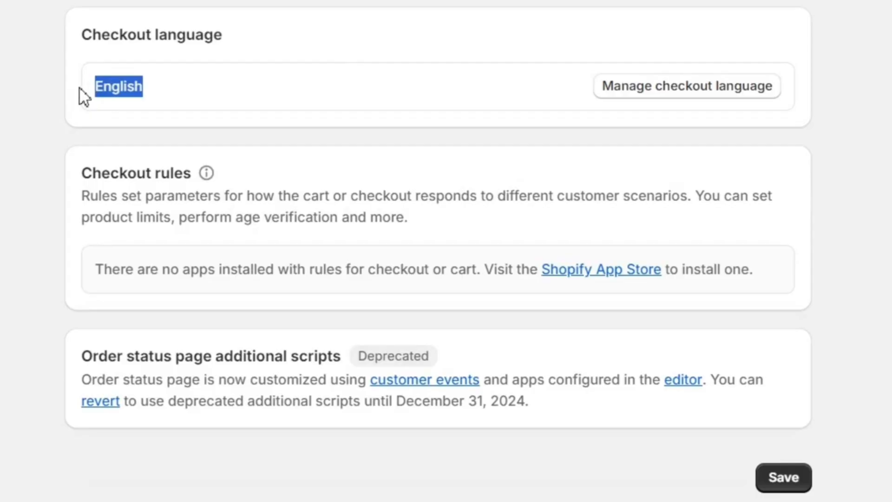
Save the updated checkout settings
click(80, 88)
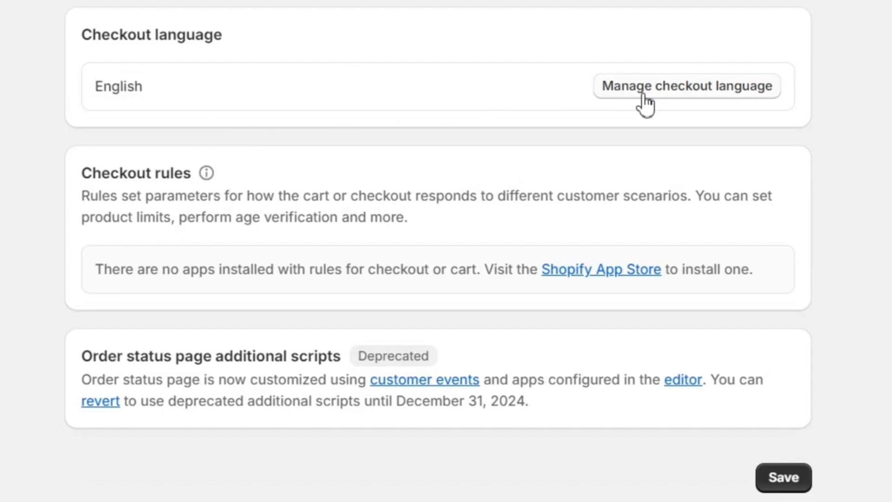
scroll(584, 168, down, 2)
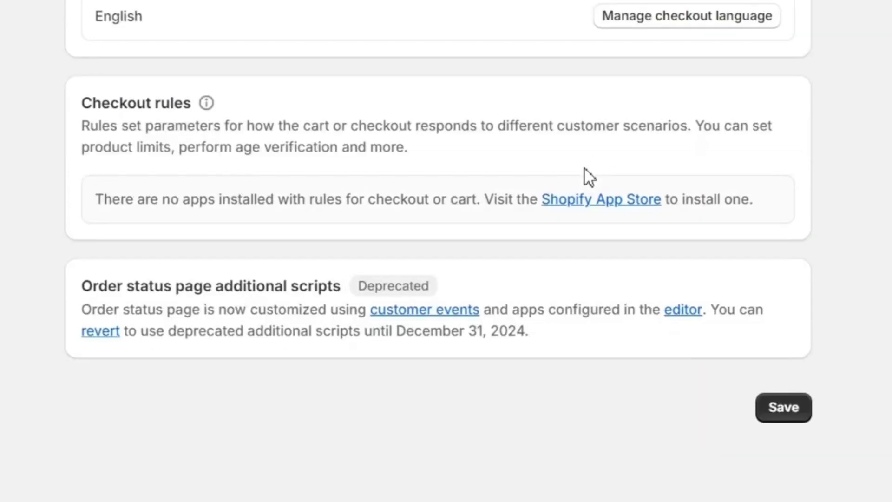
click(796, 411)
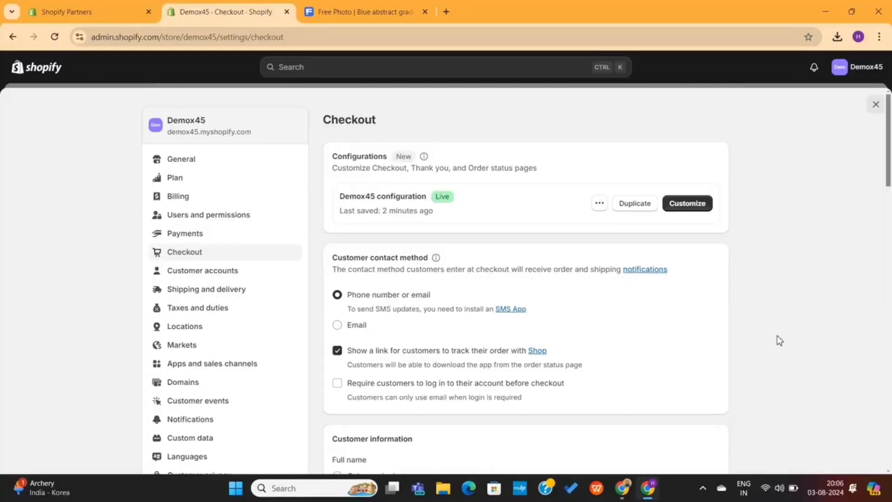
Open the Shopify App Store from the Checkout rules section
scroll(776, 339, down, 10)
scroll(778, 340, down, 6)
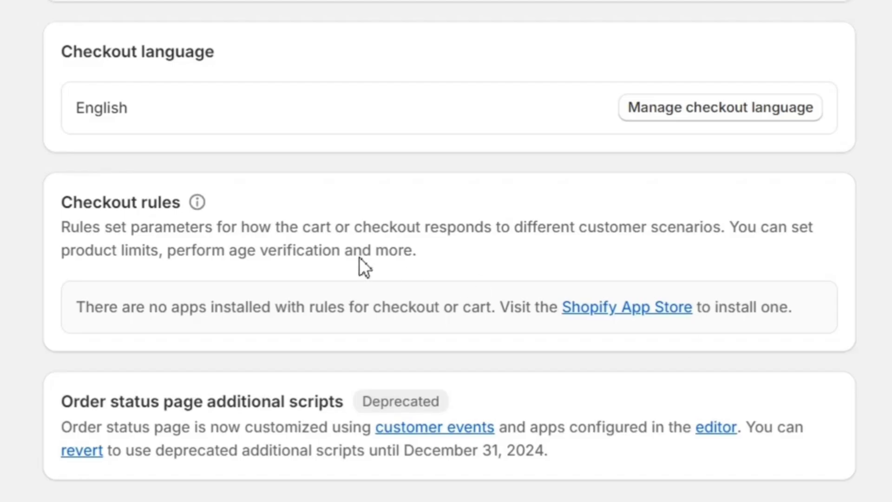
triple_click(297, 232)
click(296, 232)
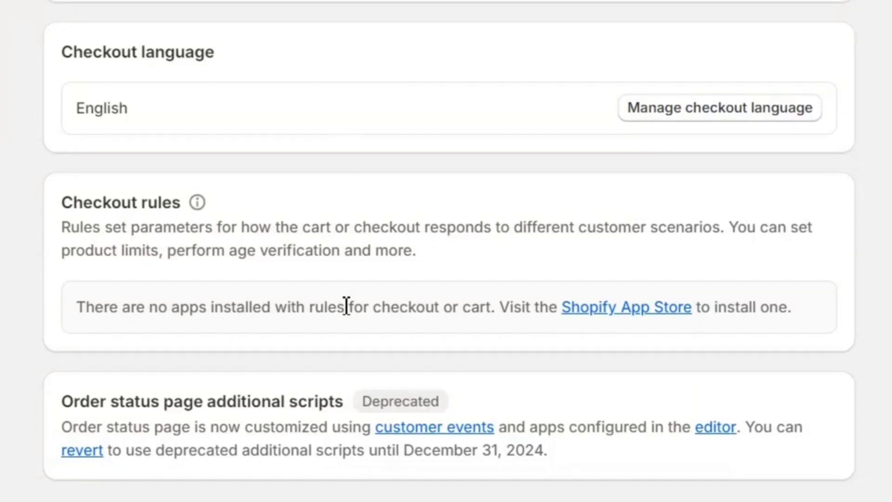
click(612, 306)
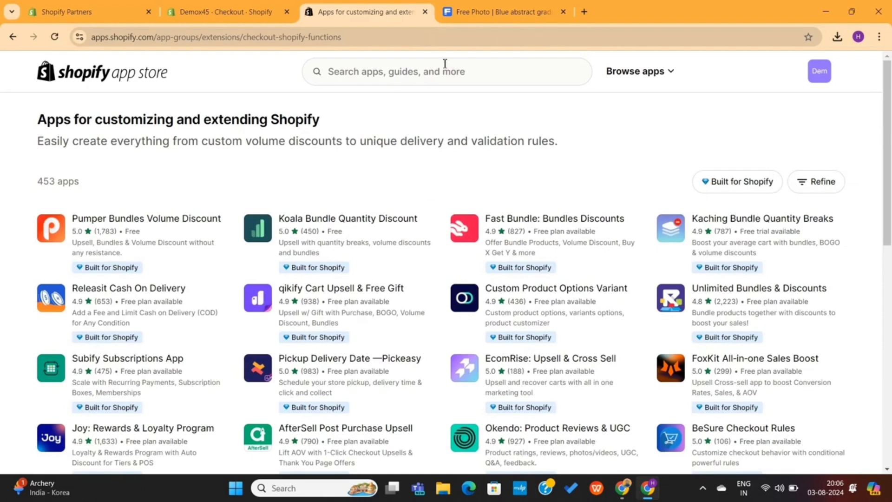
Close the unused photo tab and look over the EcomRise: Upsell & Cross Sell pricing
click(563, 12)
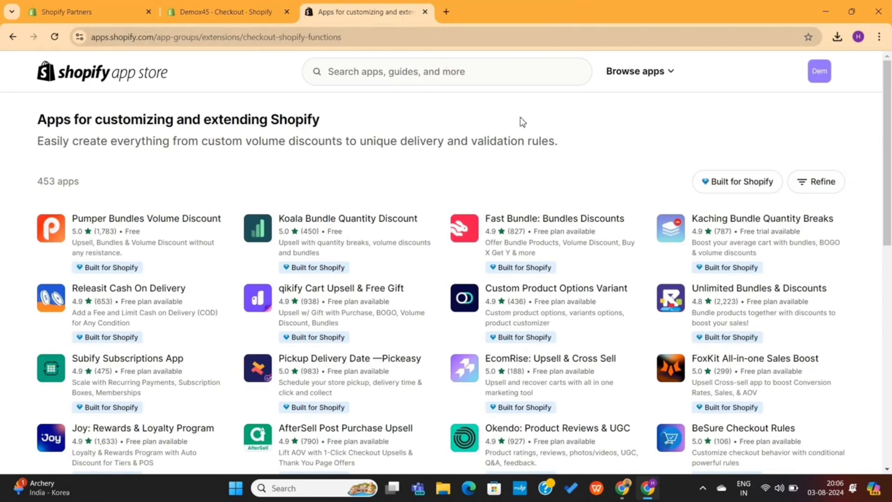
scroll(513, 139, down, 2)
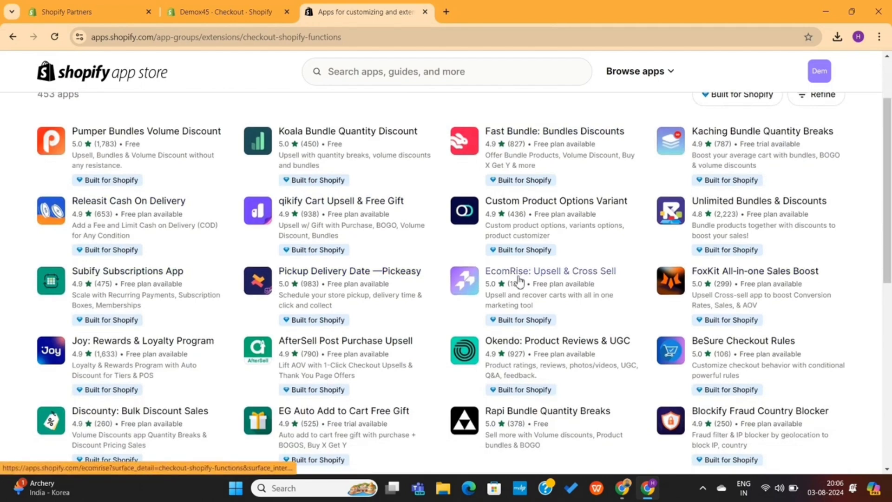
scroll(518, 282, down, 2)
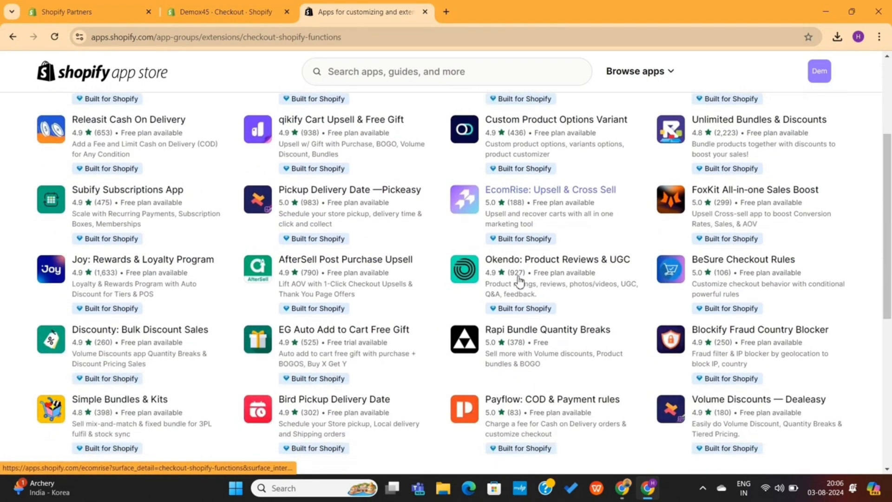
click(519, 194)
scroll(456, 257, down, 13)
scroll(457, 257, down, 1)
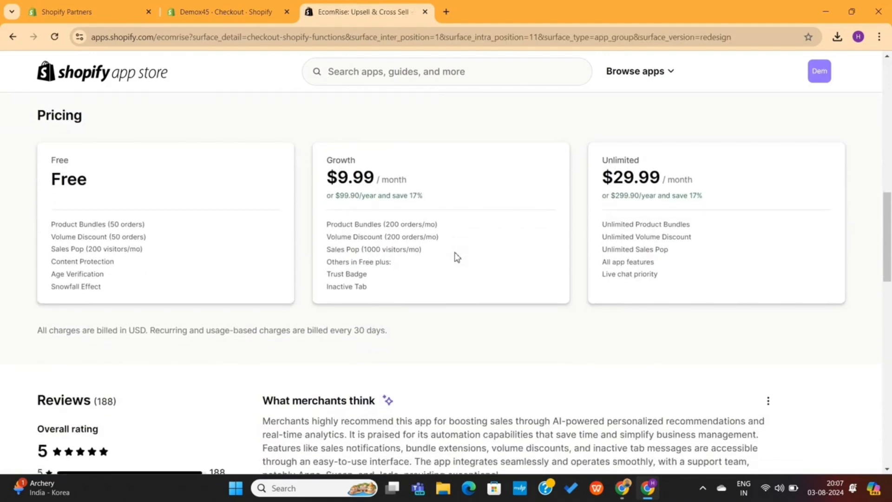
drag(42, 225, 180, 247)
click(181, 247)
scroll(229, 247, down, 5)
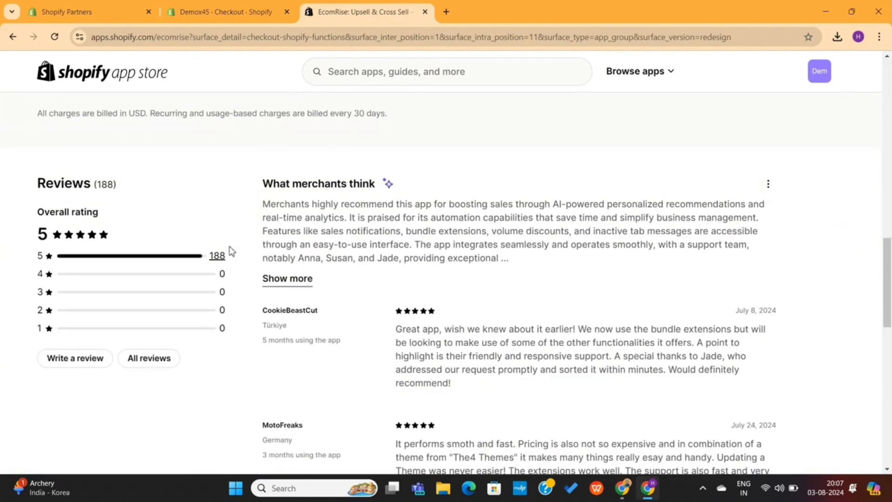
scroll(229, 246, left, 5)
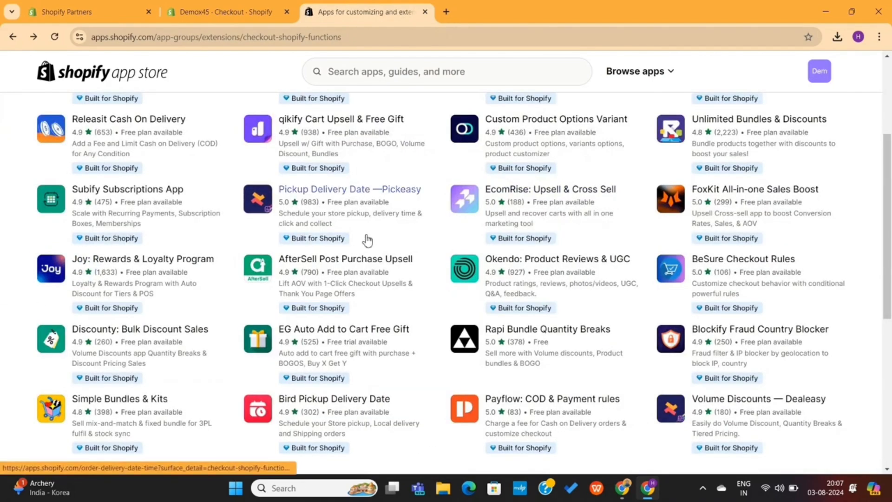
Open the AfterSell Post Purchase Upsell app page
click(346, 262)
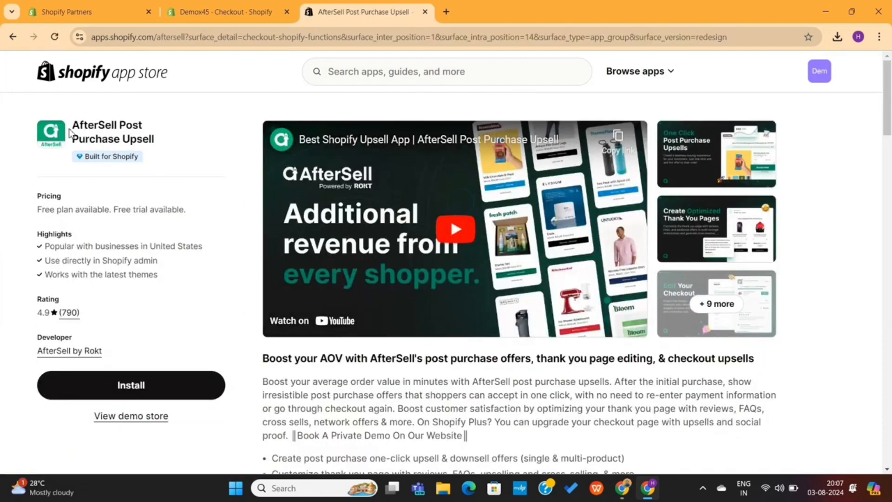
drag(70, 133, 176, 145)
click(176, 145)
scroll(226, 251, down, 2)
scroll(226, 251, up, 2)
scroll(308, 414, down, 8)
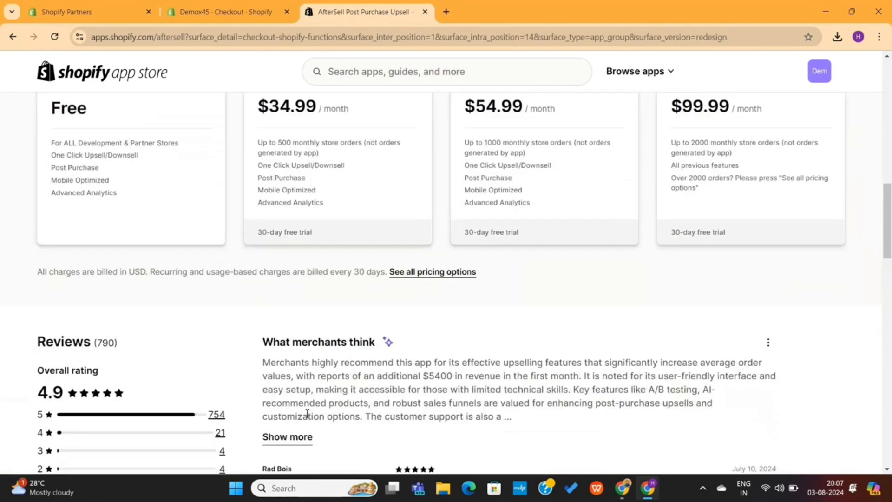
scroll(143, 292, up, 2)
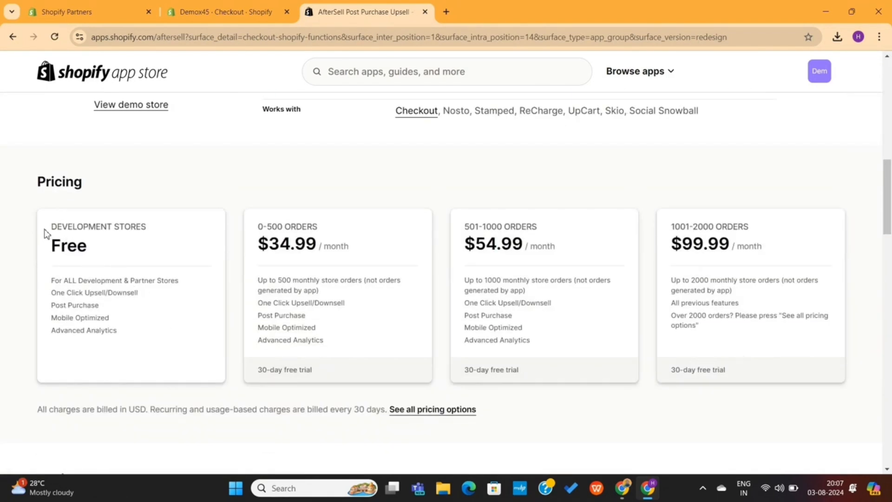
Review AfterSell's plans: free development stores, 0-500 orders, $54.99 and $99.99 tiers
drag(45, 232, 101, 253)
click(102, 253)
triple_click(121, 226)
click(155, 230)
drag(256, 229, 333, 231)
click(334, 231)
drag(460, 231, 578, 256)
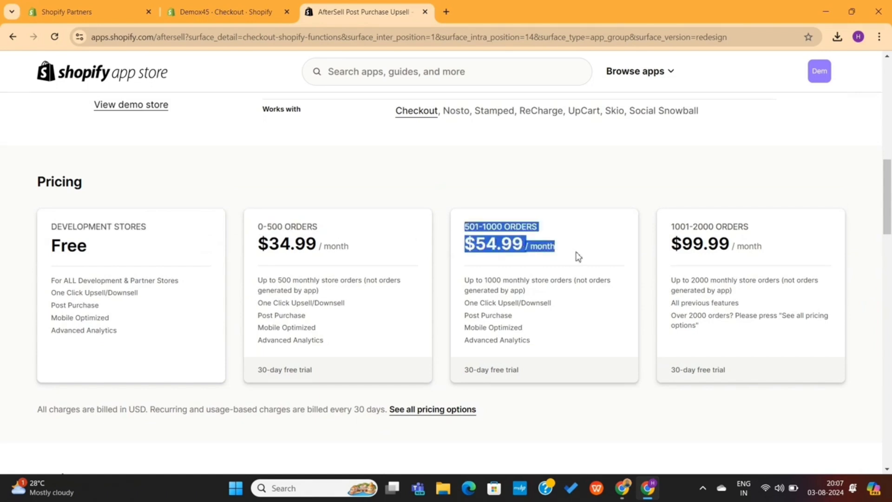
click(624, 245)
drag(666, 227, 780, 253)
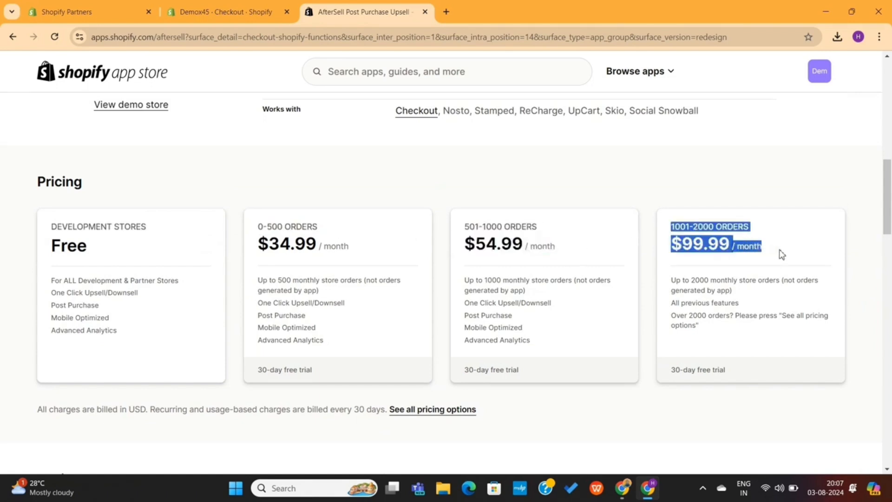
click(781, 254)
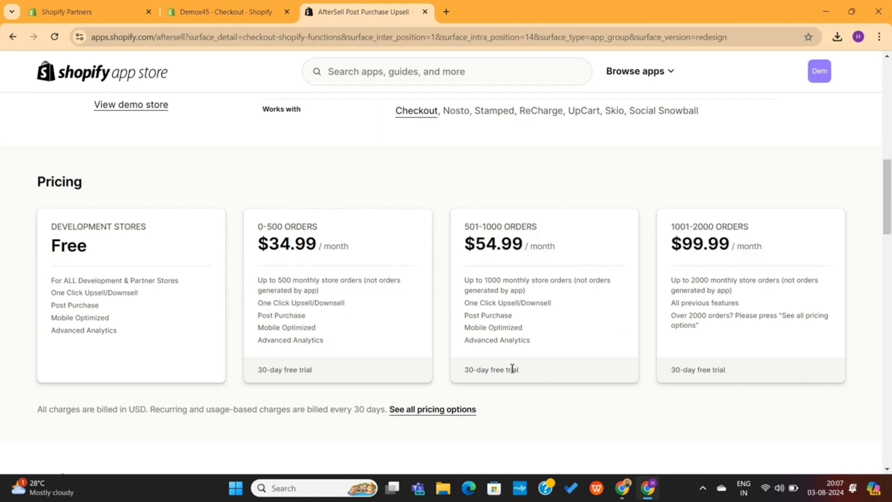
Note the 30-day free trial and open the AfterSell demo store in a new tab
drag(513, 368, 458, 374)
click(455, 372)
drag(312, 369, 227, 371)
click(332, 331)
scroll(367, 282, up, 10)
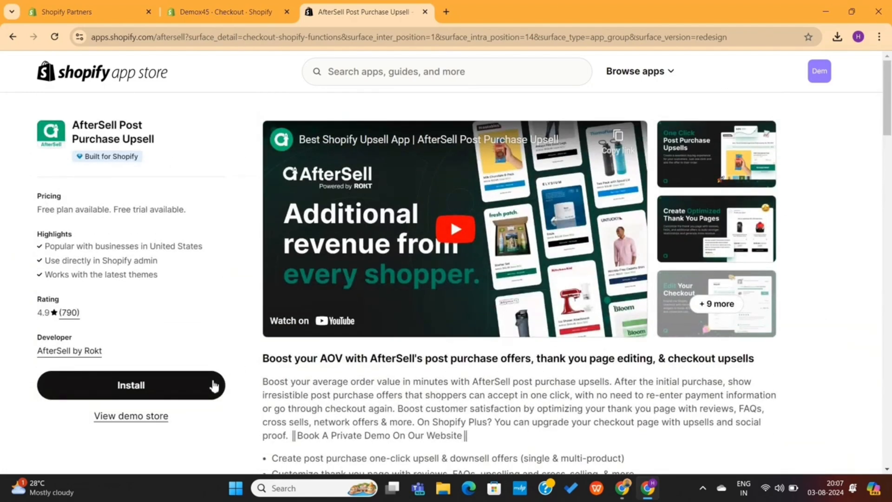
click(160, 419)
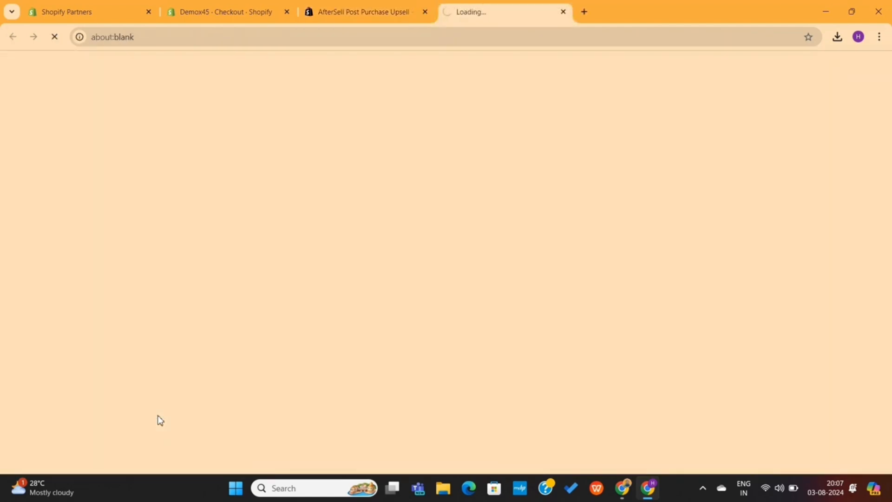
Open the Checkout example under 'See AfterSell in Action'
scroll(255, 377, down, 5)
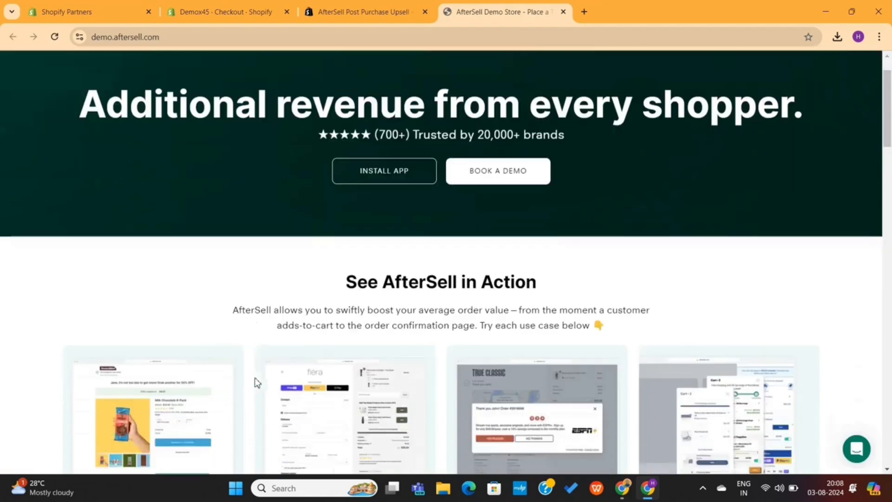
scroll(255, 377, down, 2)
scroll(255, 377, up, 2)
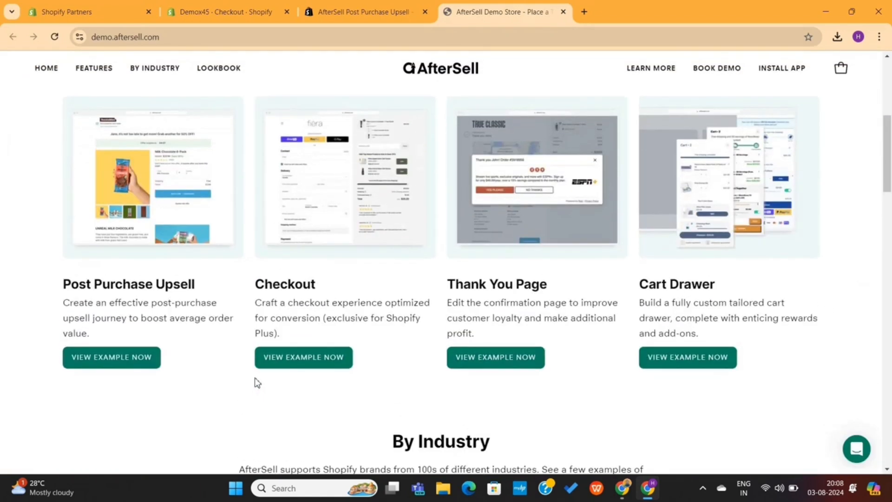
scroll(254, 377, down, 10)
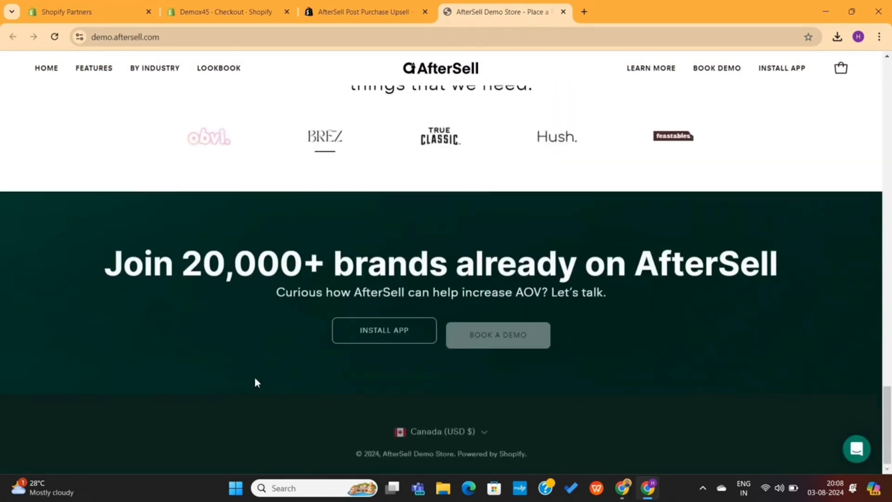
scroll(255, 377, up, 11)
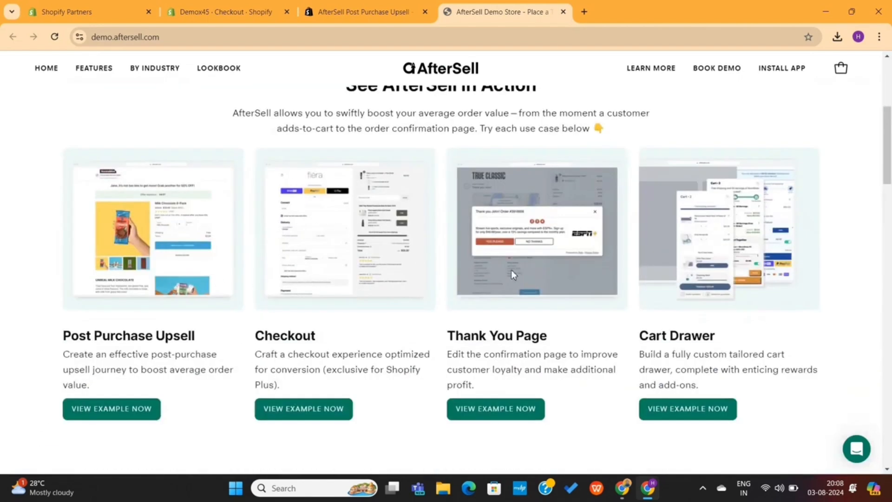
click(335, 415)
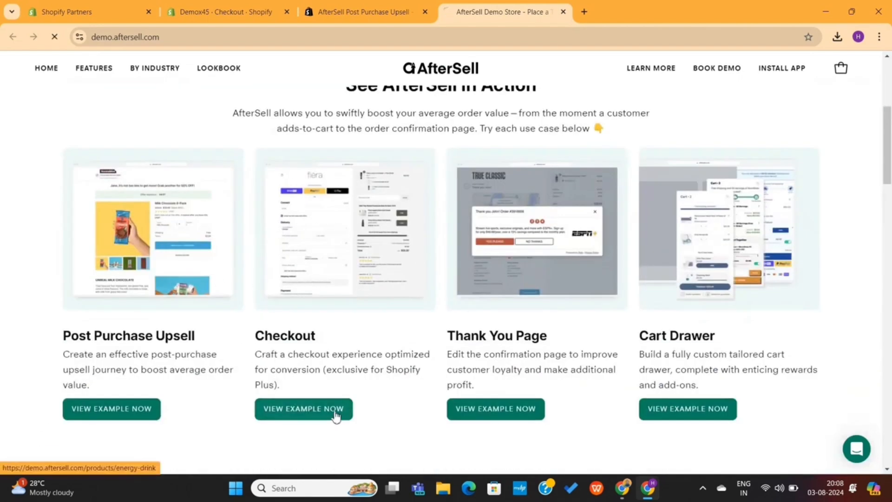
Add the $9.99 Energy Drink to the cart
scroll(415, 312, down, 3)
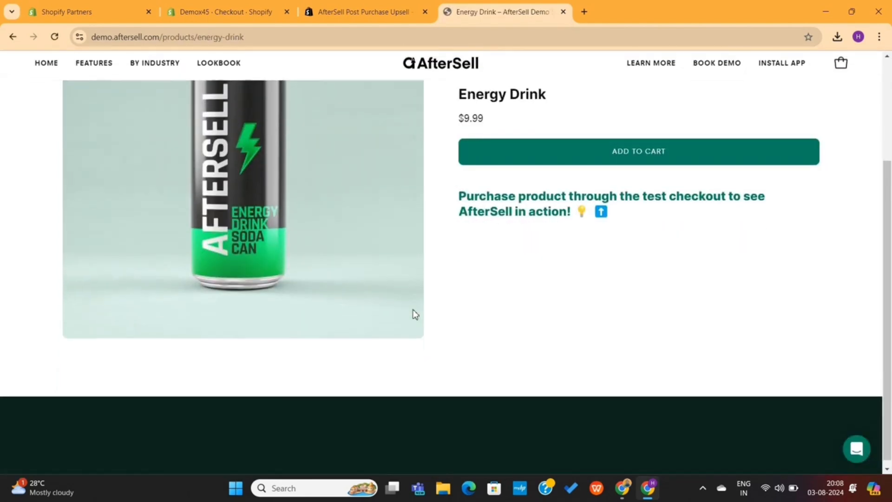
scroll(415, 314, up, 1)
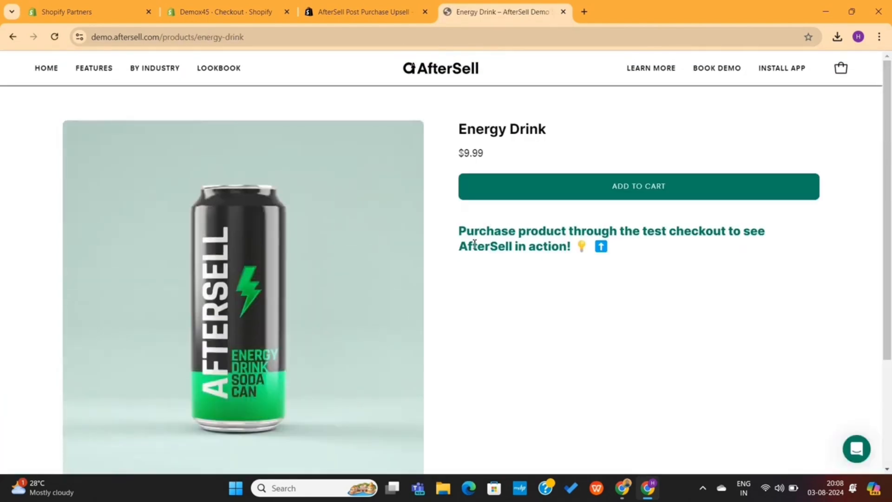
click(631, 187)
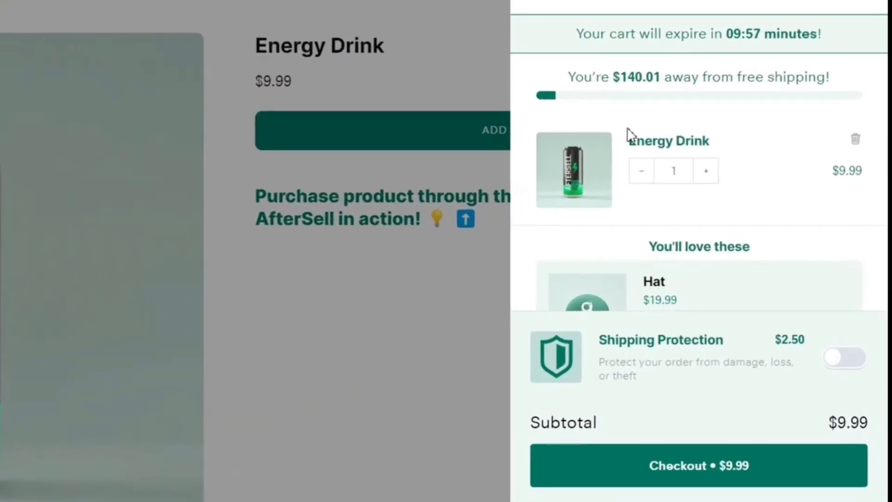
drag(622, 145, 766, 147)
click(767, 146)
scroll(746, 209, down, 2)
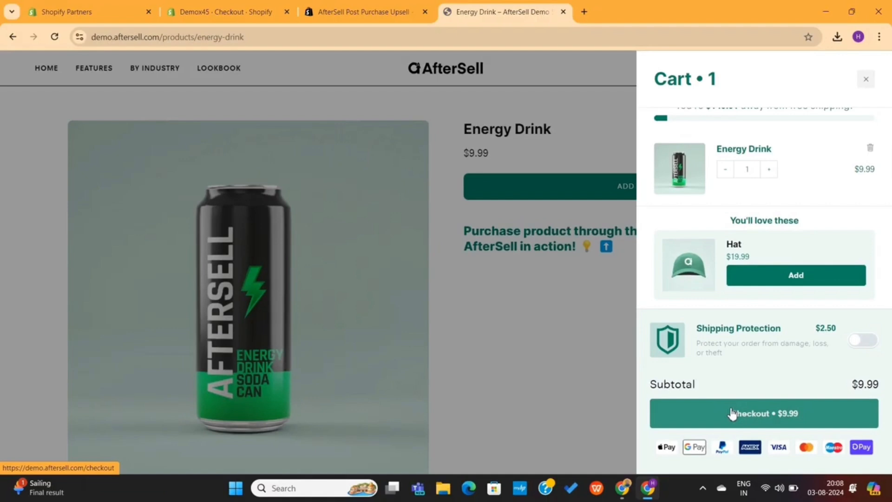
Proceed to checkout and review the trust badges and Sticker Pack upsell offer
click(731, 412)
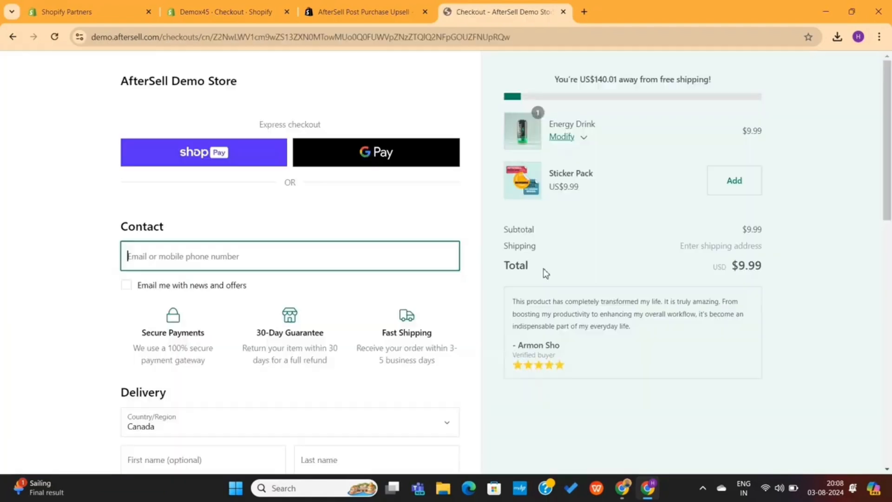
scroll(280, 234, down, 15)
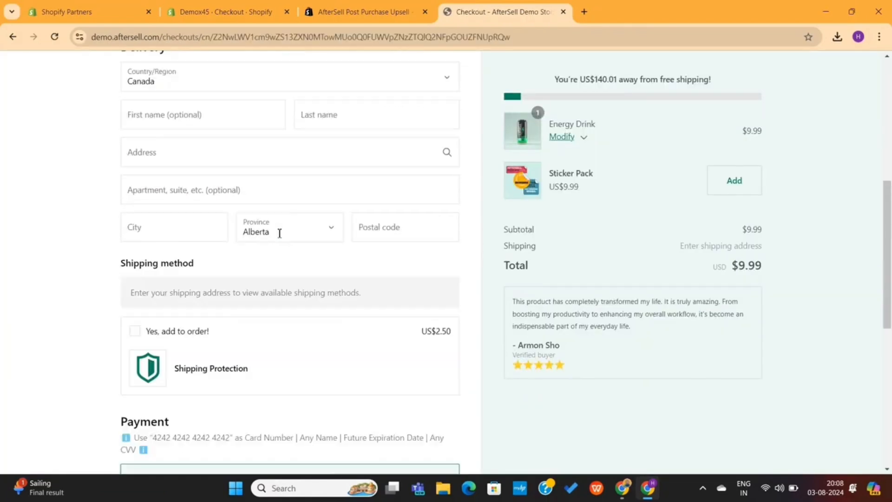
scroll(280, 234, up, 15)
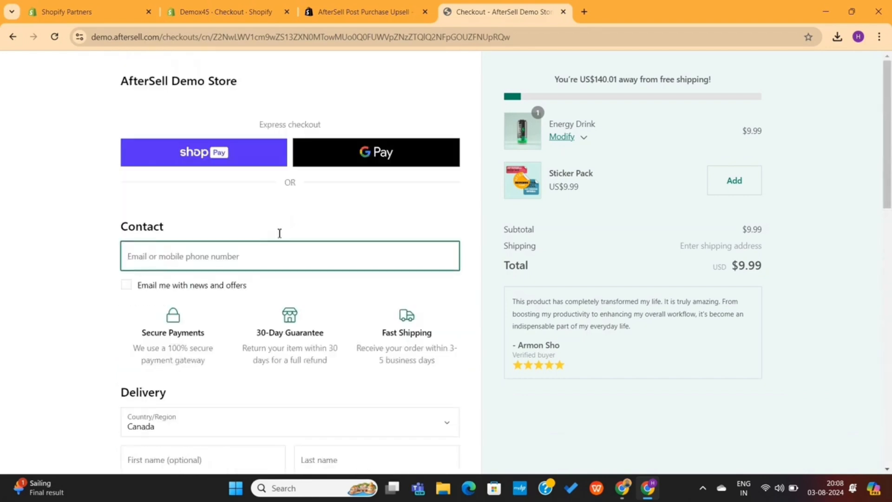
scroll(279, 233, down, 1)
drag(118, 326, 469, 357)
click(469, 357)
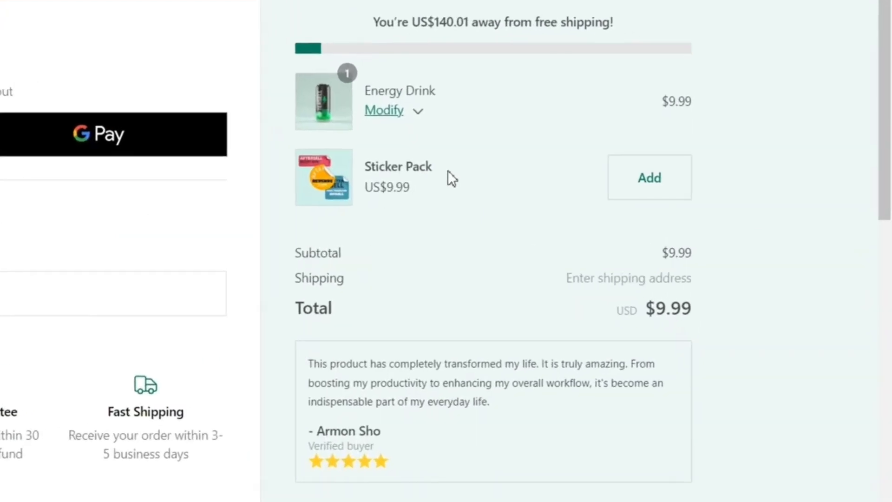
drag(448, 170, 364, 169)
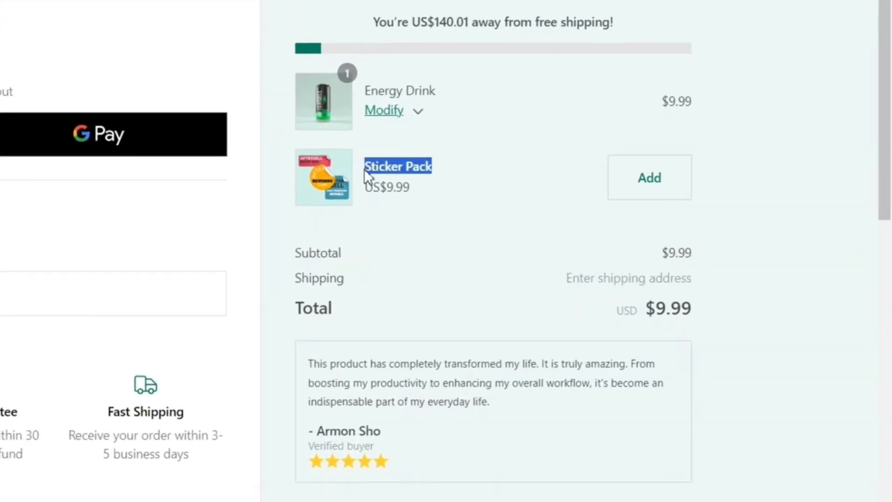
click(499, 193)
Read the checkout's customer review block, then close the checkout tab
scroll(497, 228, down, 5)
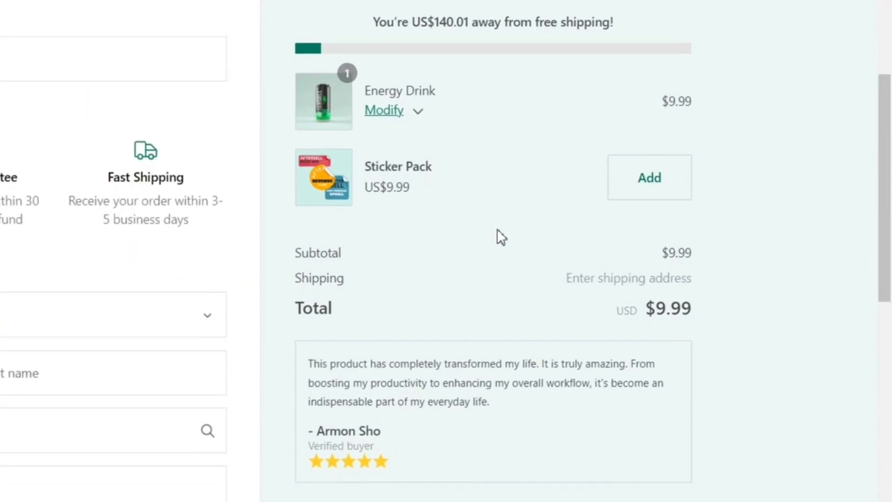
triple_click(457, 363)
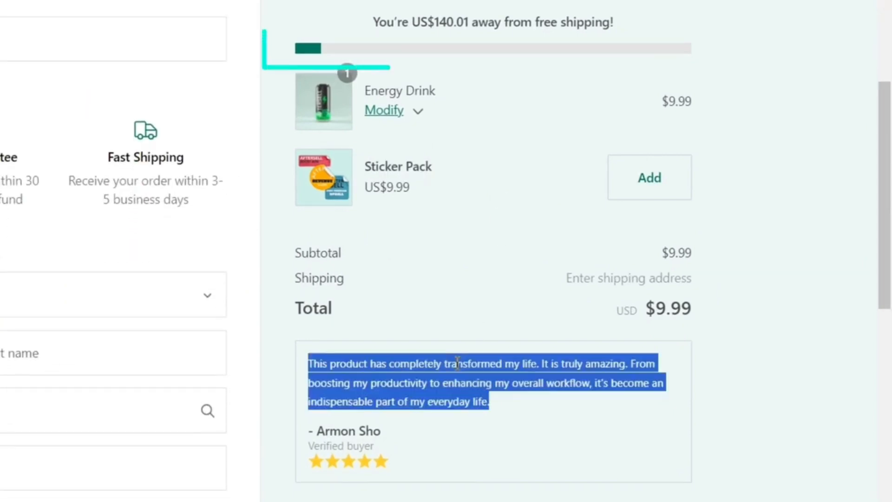
click(457, 364)
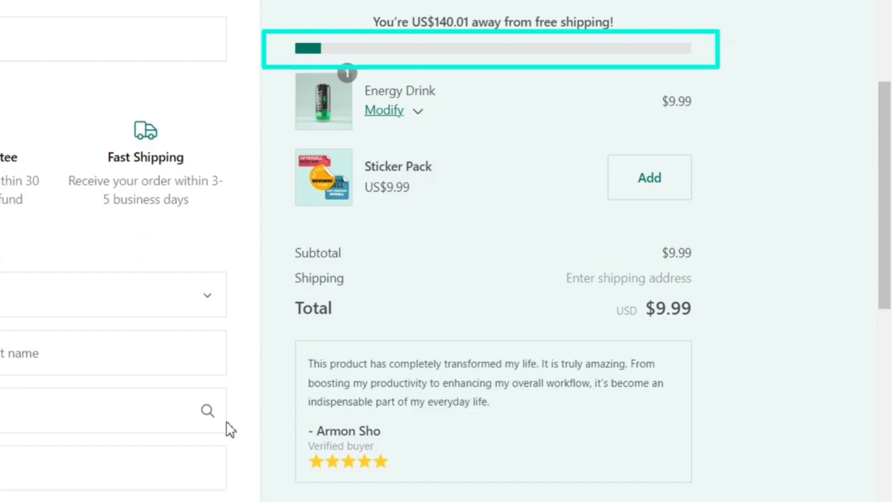
scroll(225, 421, down, 10)
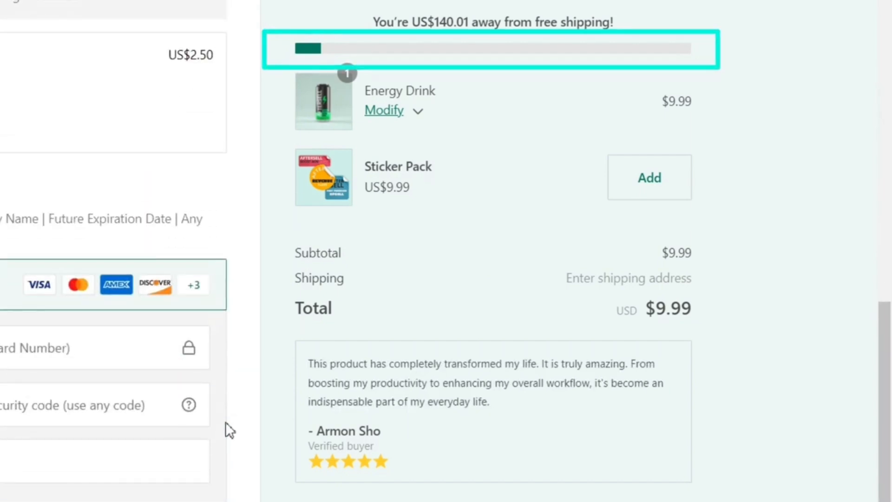
scroll(225, 422, down, 5)
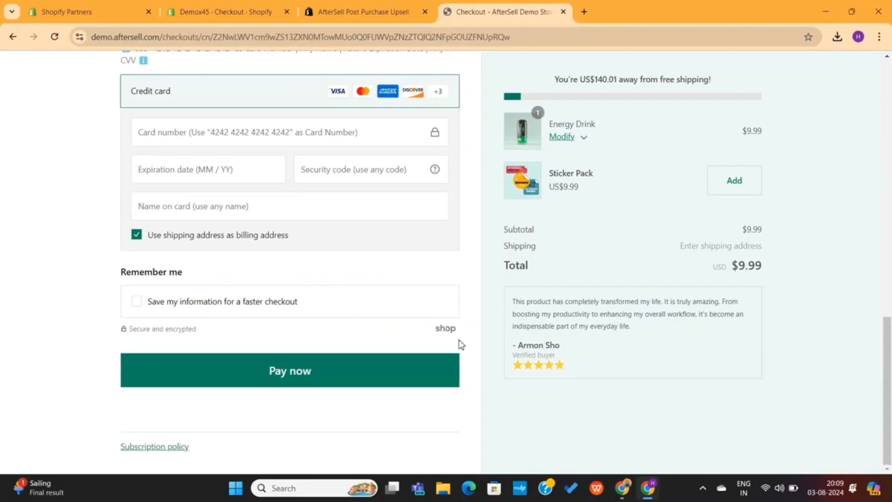
scroll(228, 424, up, 15)
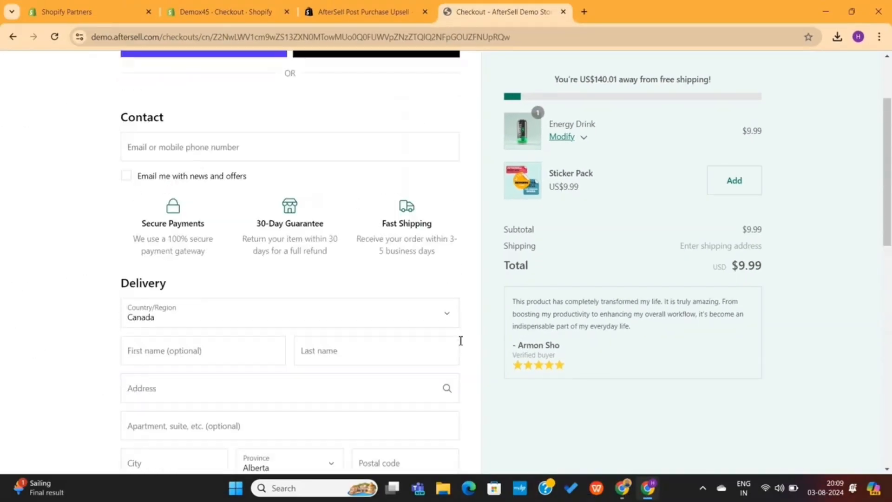
scroll(460, 340, up, 3)
scroll(460, 341, down, 7)
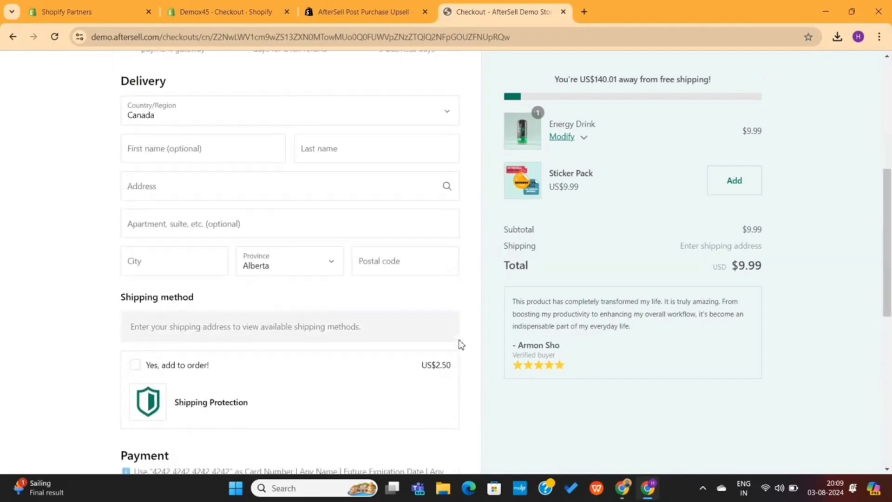
scroll(460, 342, up, 7)
key(ctrl+w)
Install AfterSell and review its onboarding plans, noting the free Post Purchase Only plan
scroll(232, 223, down, 4)
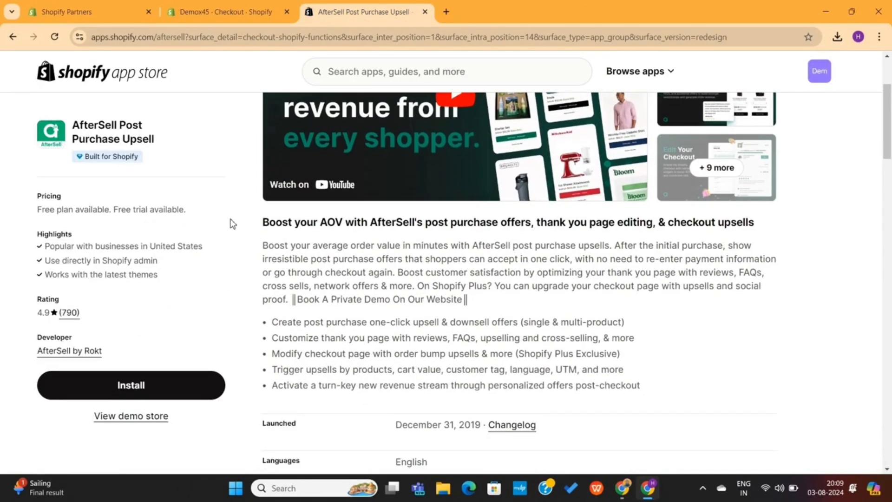
scroll(232, 223, up, 4)
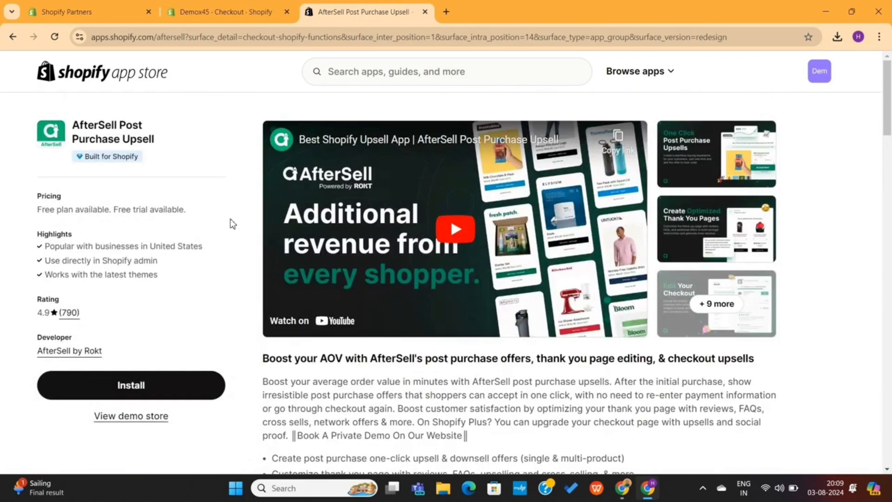
click(155, 394)
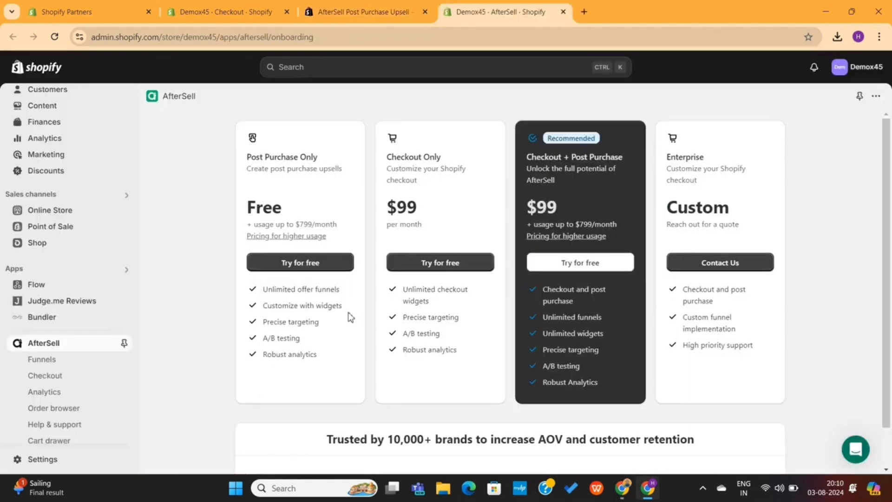
scroll(350, 318, down, 1)
scroll(351, 317, up, 1)
drag(237, 213, 310, 215)
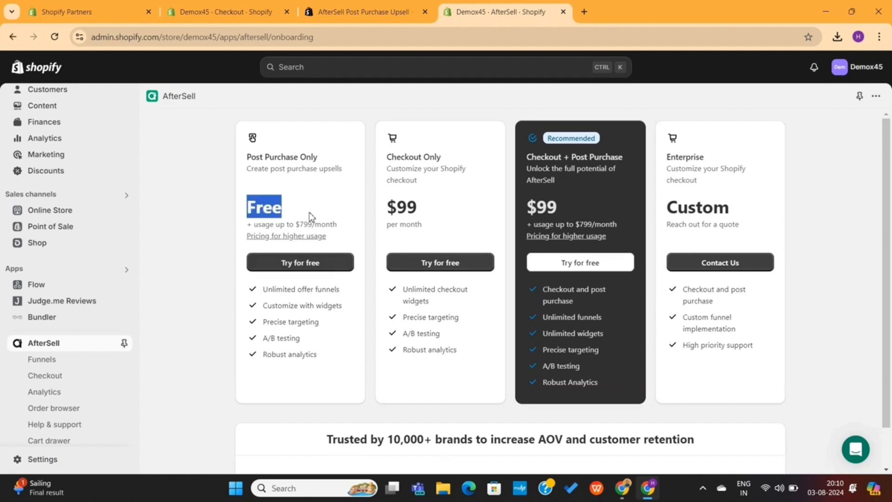
click(308, 212)
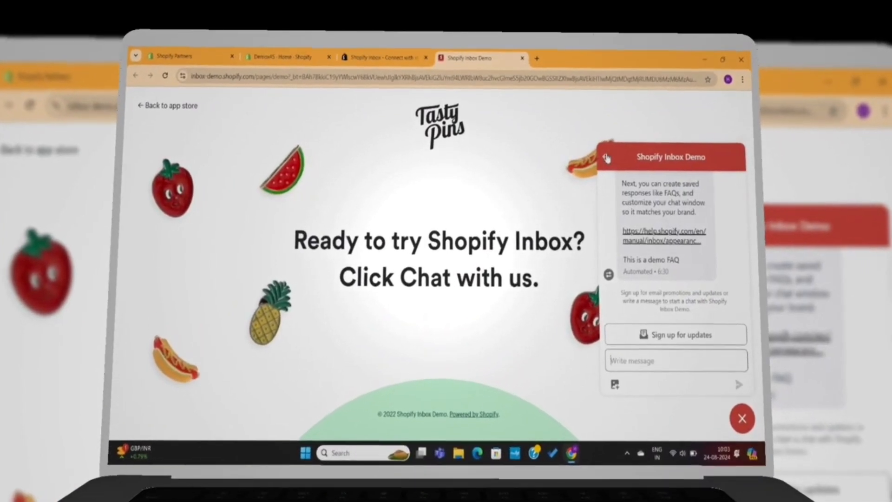
Open the Tasty Pins demo store's chat window, then return to the Shopify Inbox listing
click(603, 158)
scroll(670, 340, down, 2)
scroll(671, 340, down, 3)
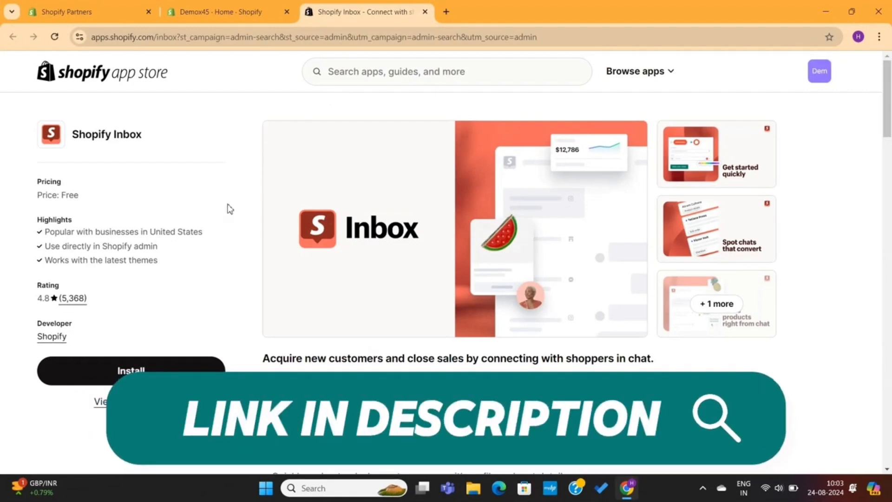
scroll(229, 209, down, 5)
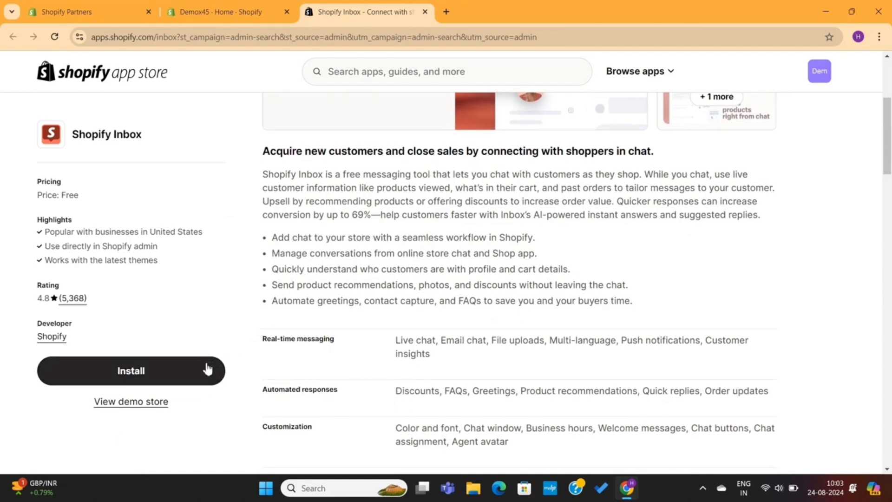
click(139, 406)
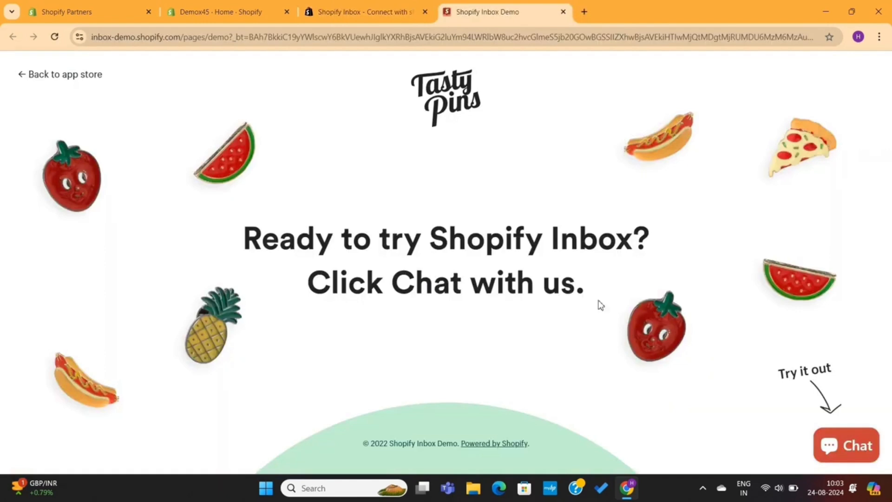
click(856, 438)
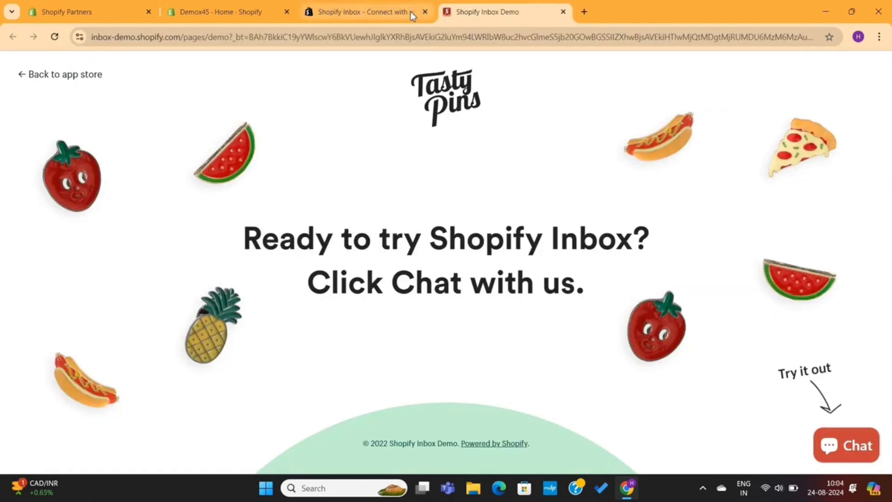
click(365, 6)
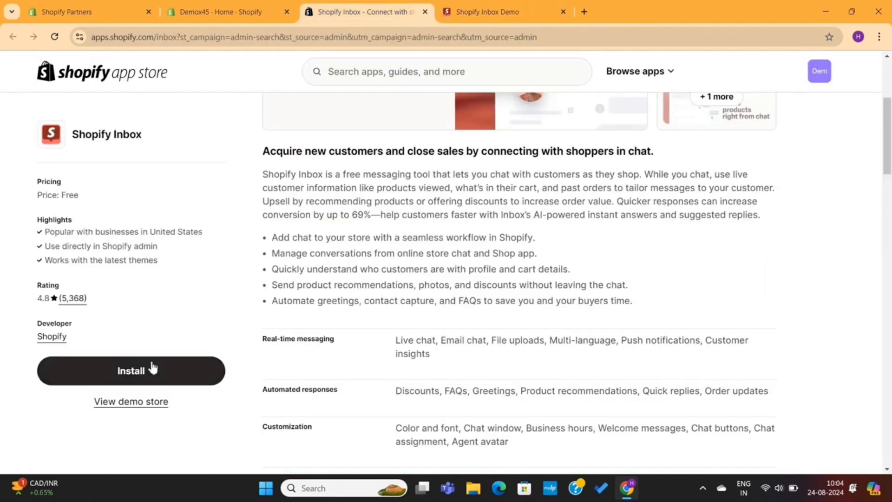
Install Shopify Inbox and enable the Online store chat app embed via 'Set up chat'
click(145, 376)
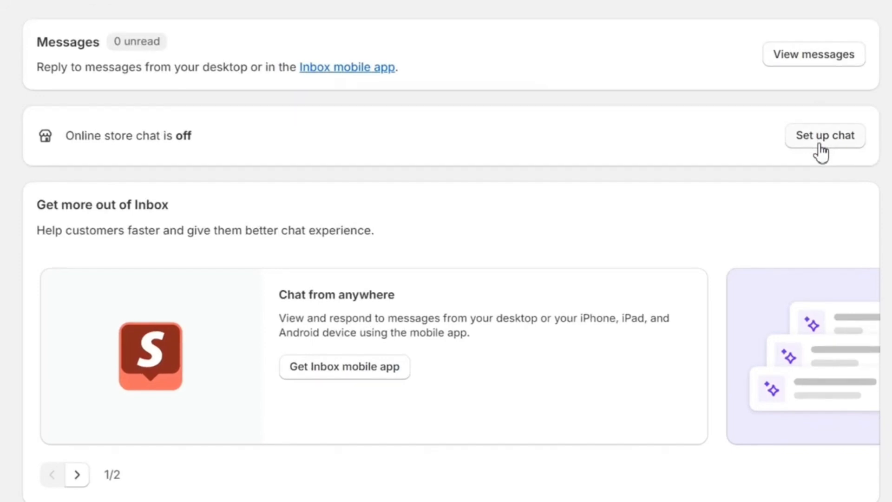
click(818, 139)
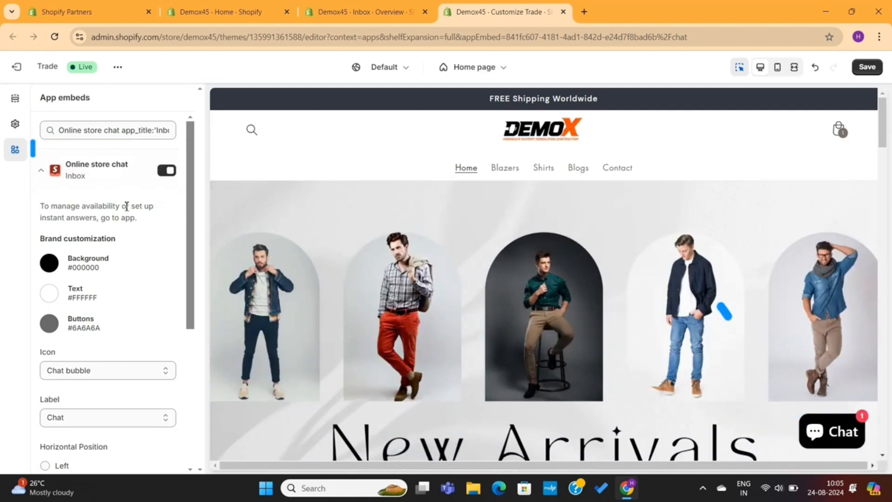
Set the chat background to pure red #FF0000 and the buttons to cyan #38EEE2
scroll(127, 205, down, 2)
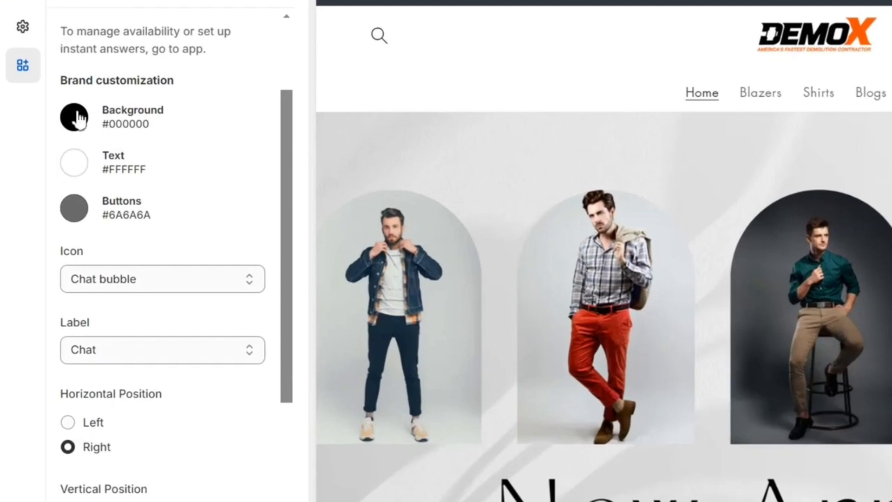
click(79, 119)
click(194, 147)
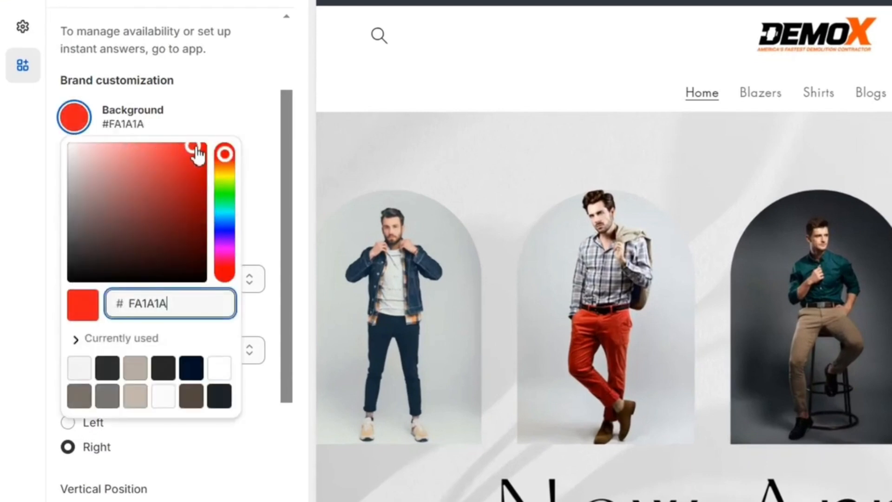
drag(198, 153, 214, 149)
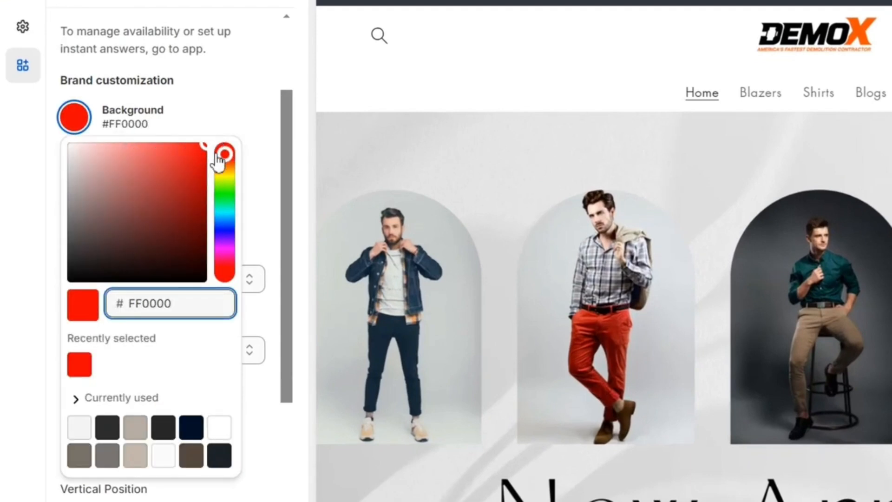
click(227, 104)
click(227, 105)
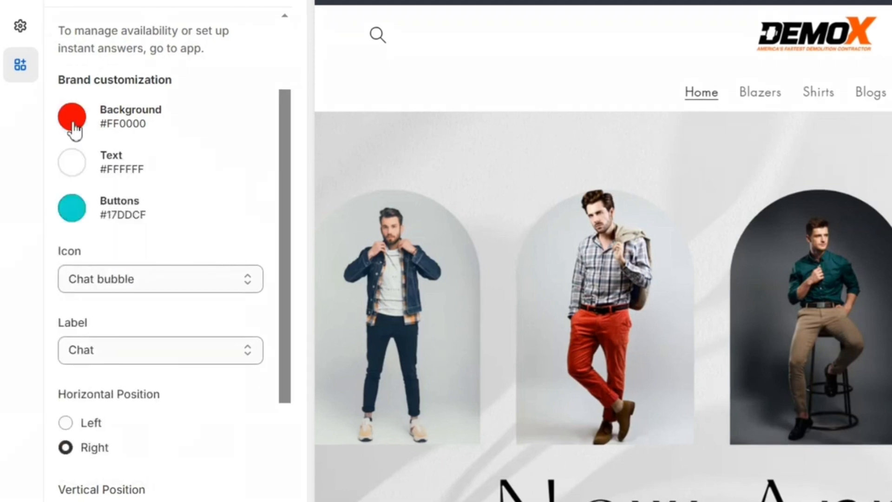
click(75, 214)
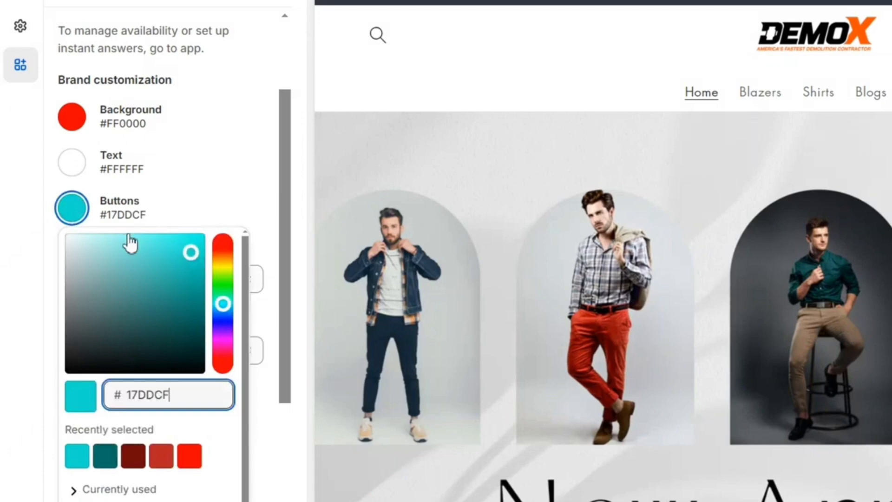
click(173, 246)
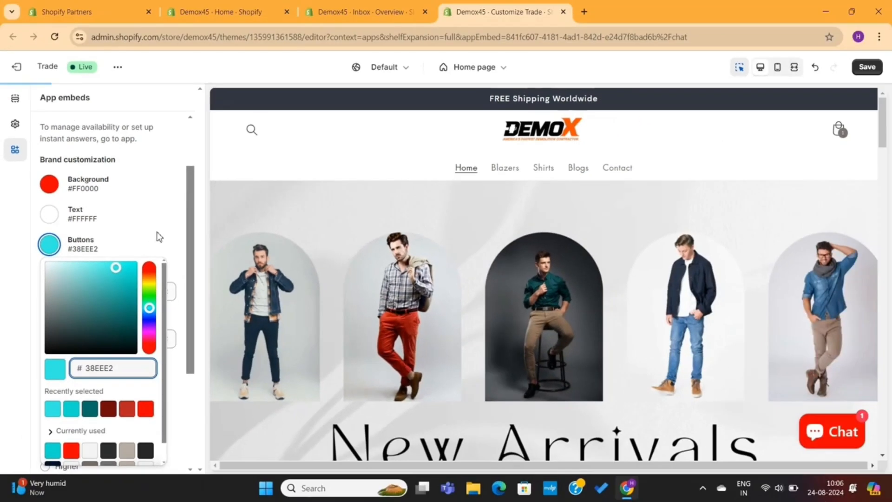
click(159, 237)
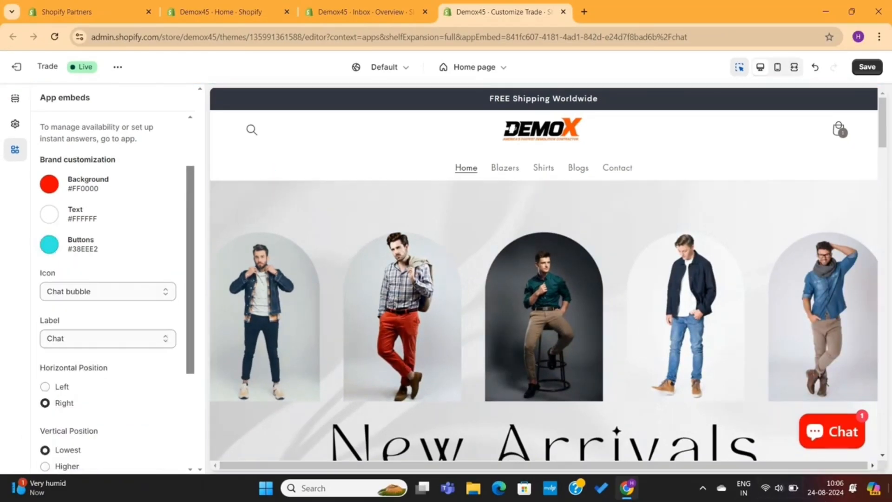
Give the chat button the Hand wave icon and Contact label, keeping it on the right
click(827, 430)
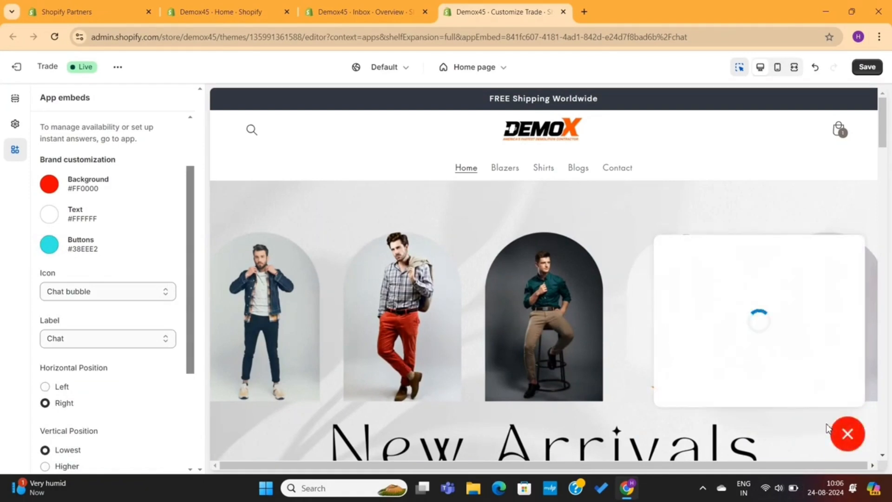
scroll(752, 348, down, 1)
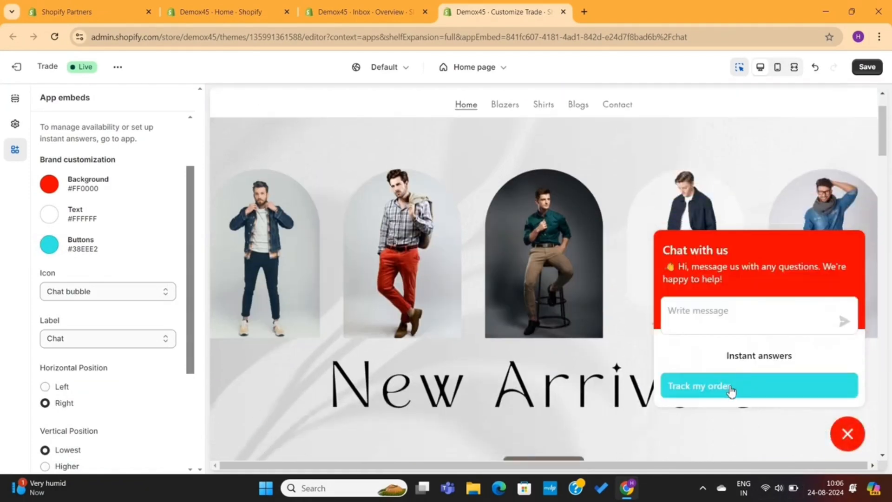
click(850, 434)
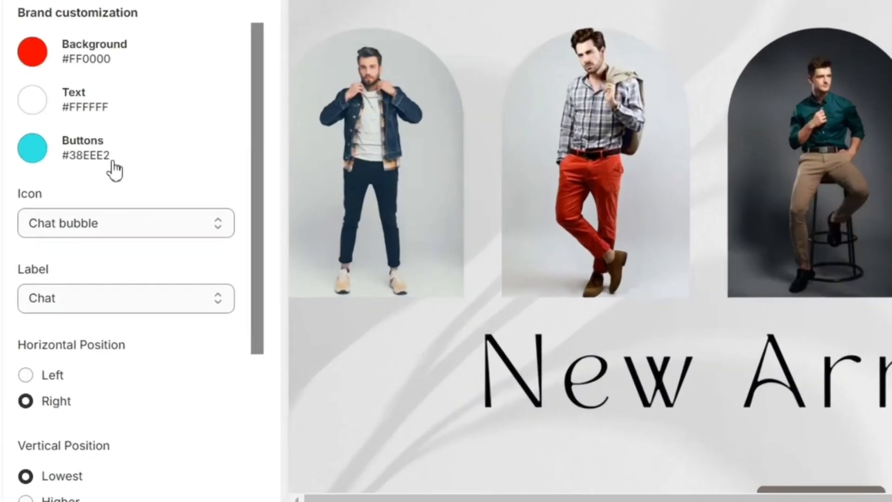
scroll(99, 253, down, 1)
click(157, 148)
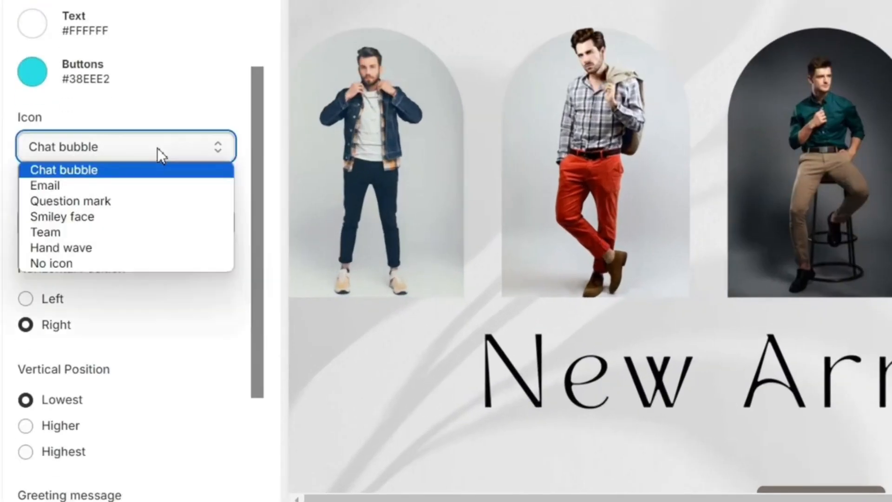
click(137, 247)
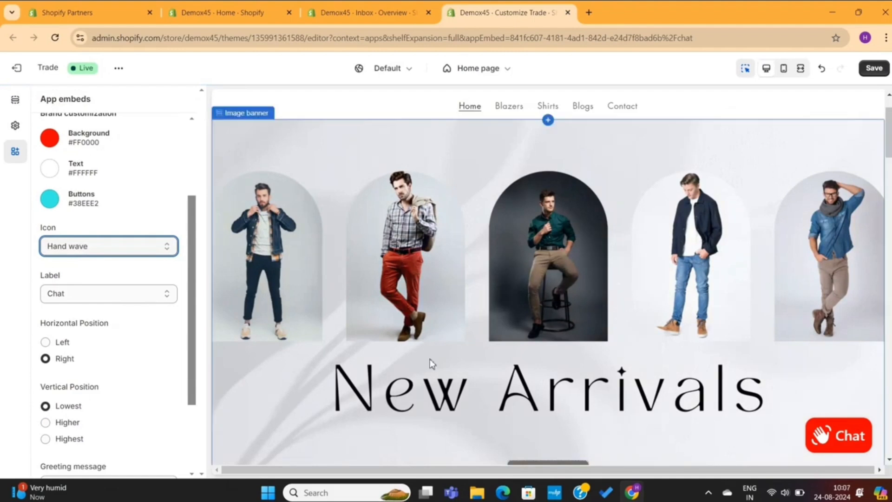
click(111, 294)
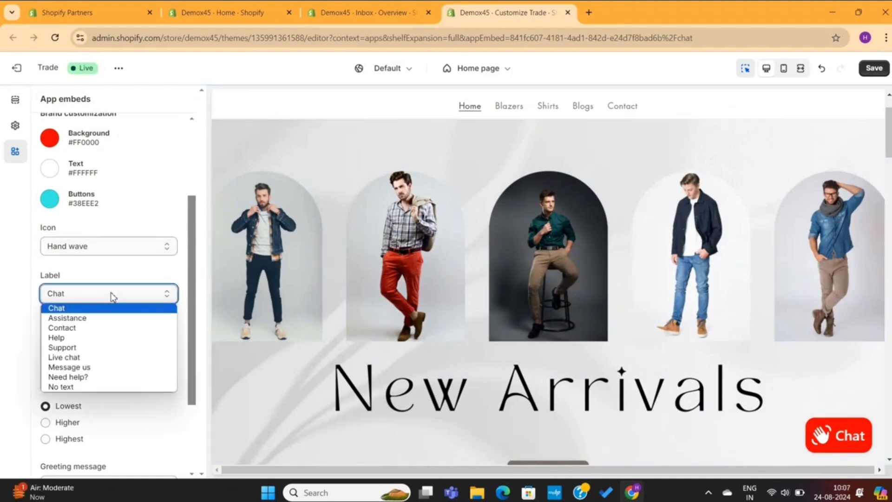
click(92, 328)
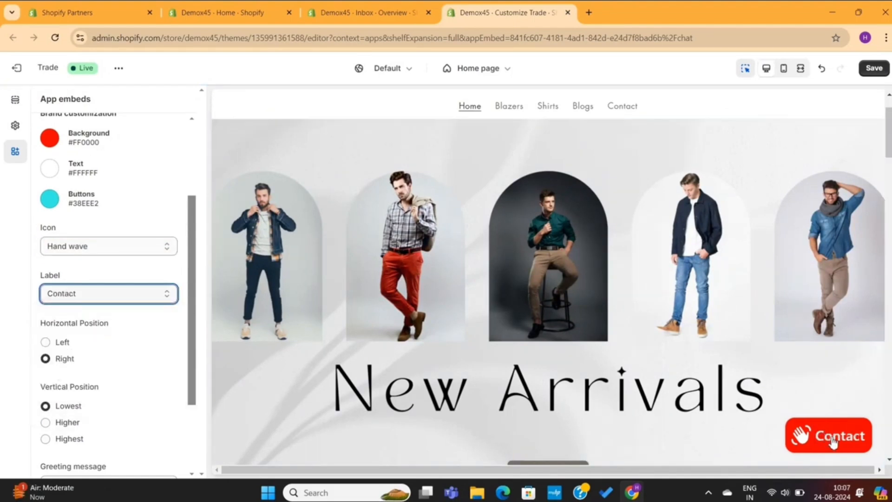
click(49, 345)
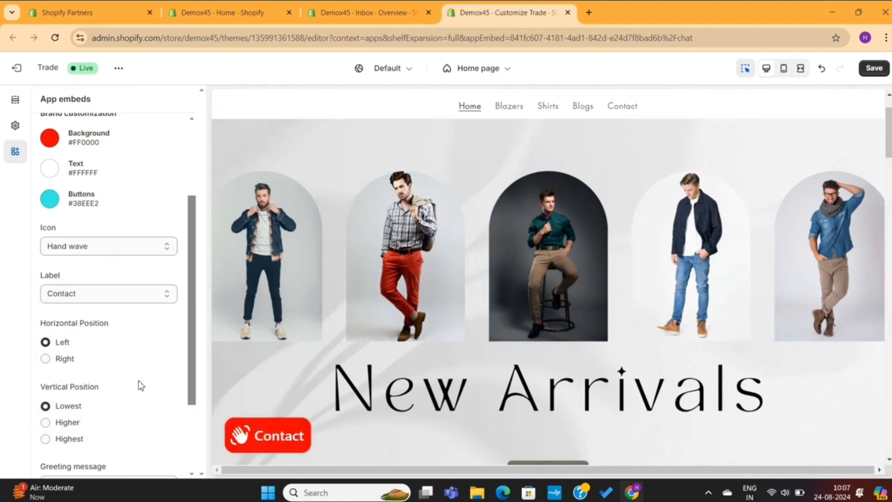
click(45, 358)
Set the greeting to 'Welcome to our store, let us know if you need any help' and save
scroll(111, 363, down, 3)
click(109, 375)
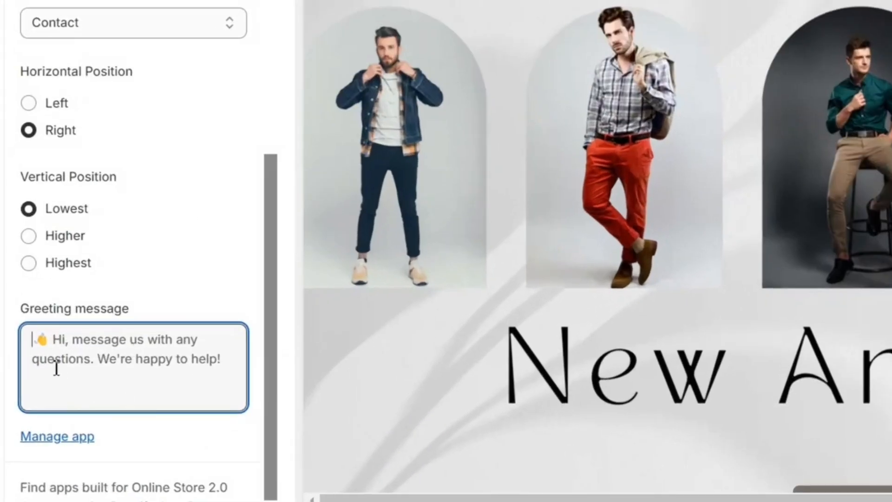
text(Welcome to our store, let us know if you need any he)
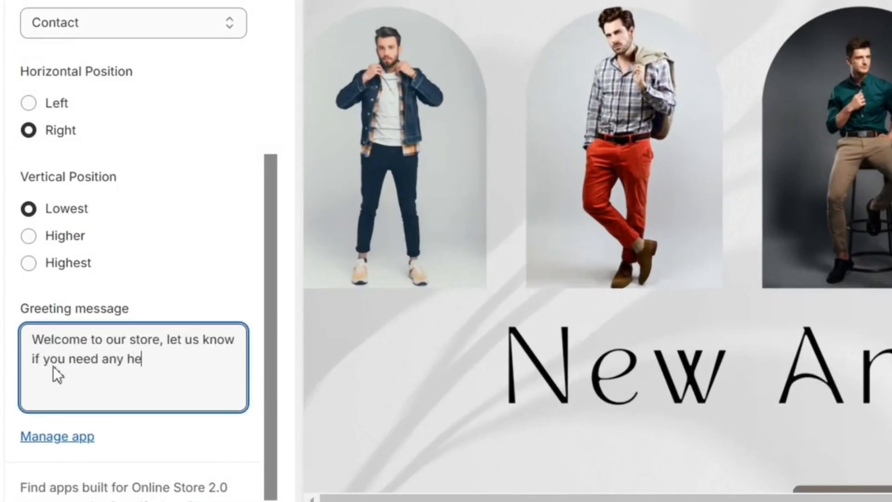
text(lp)
click(809, 438)
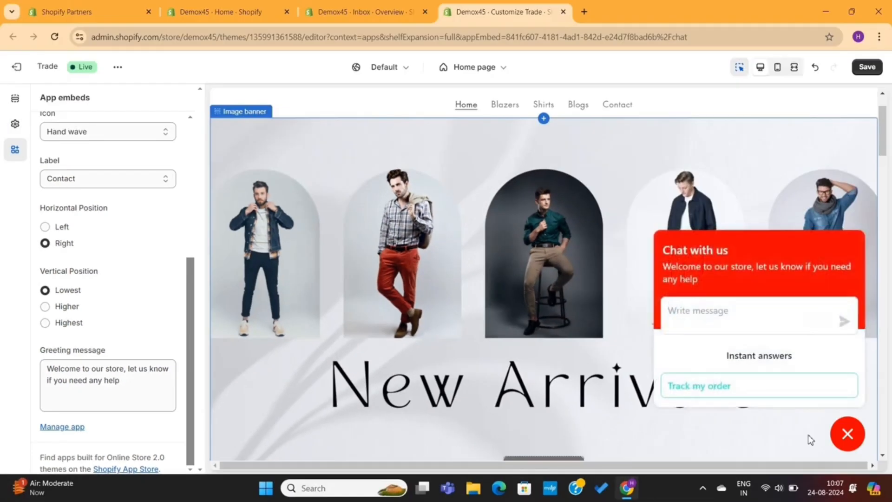
drag(663, 272, 698, 279)
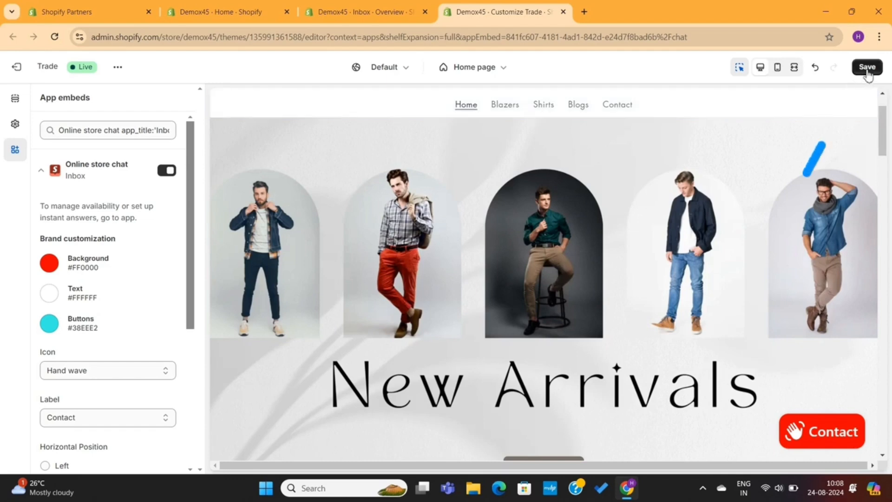
click(867, 67)
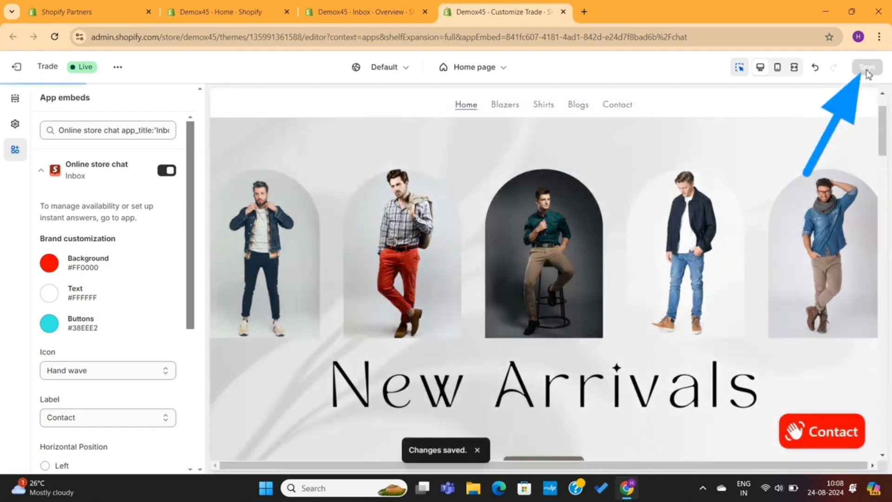
click(566, 11)
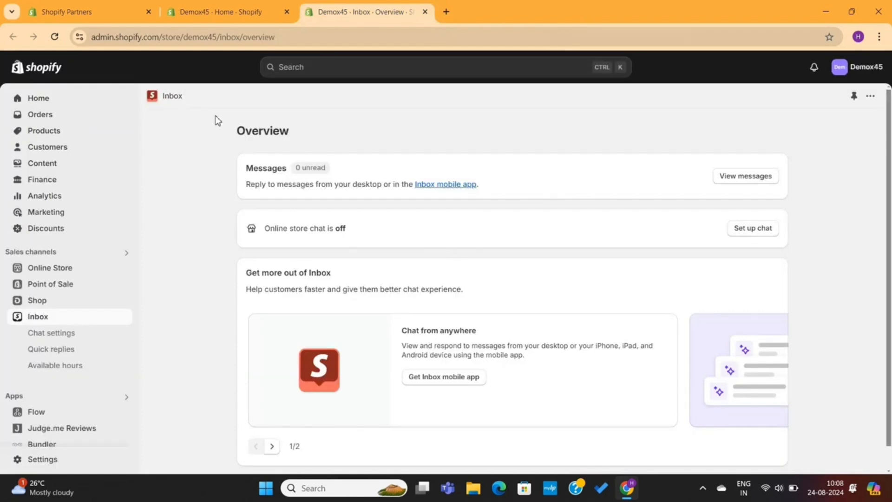
Reload the Inbox Overview and confirm online store chat is now on
click(58, 39)
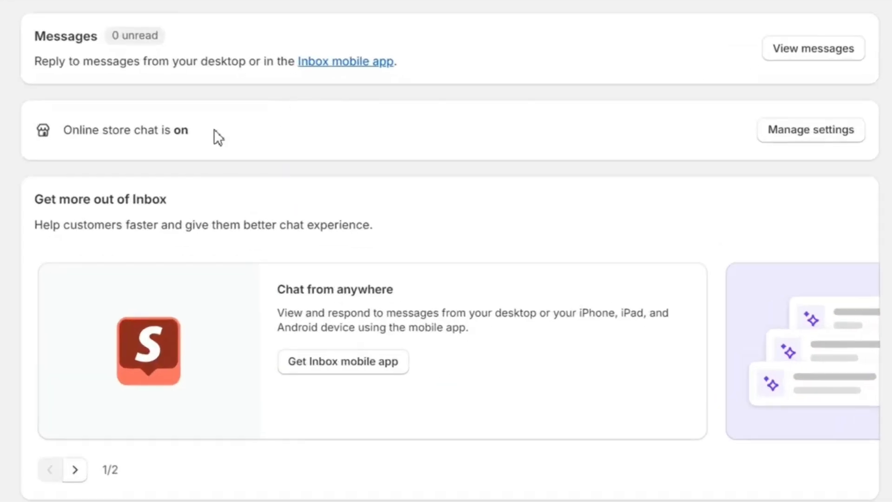
drag(361, 232, 268, 235)
drag(69, 133, 65, 133)
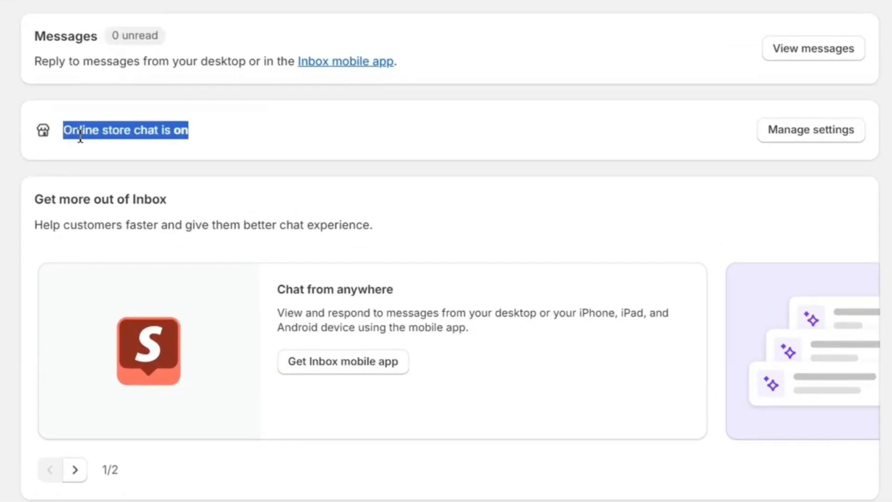
click(280, 136)
scroll(281, 135, down, 1)
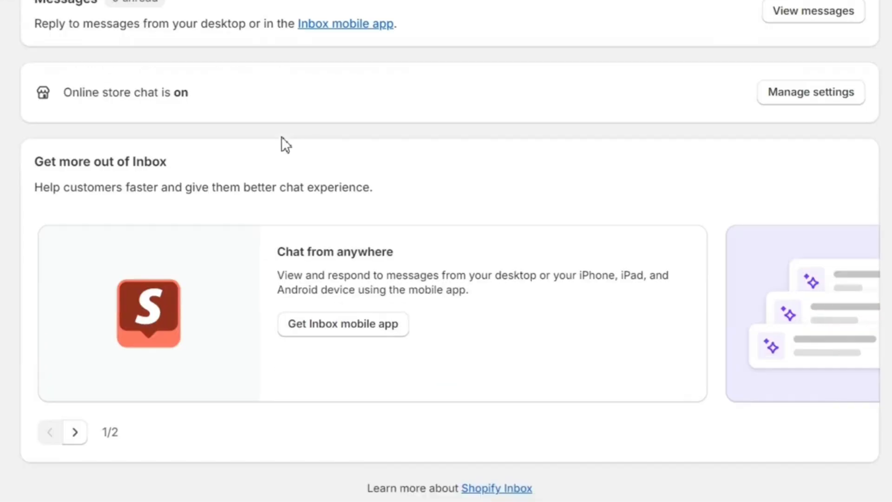
Glance at the Inbox mobile app download options, then go to Inbox Chat settings
click(324, 330)
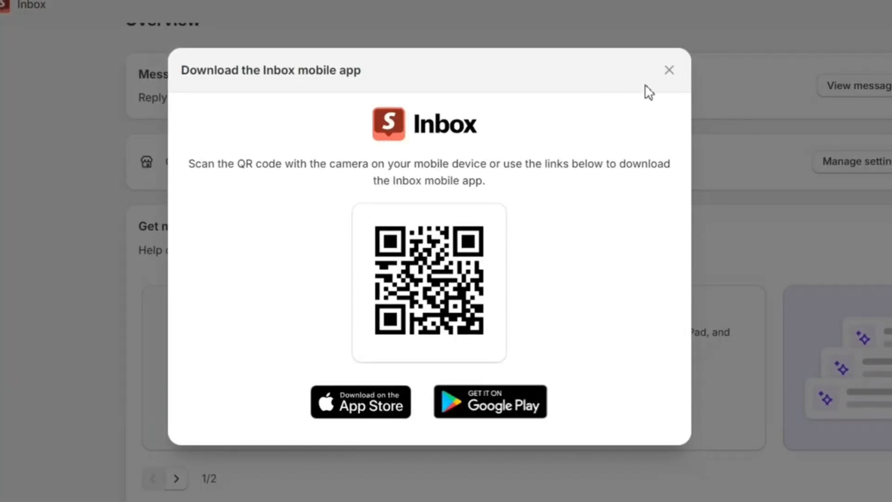
click(669, 71)
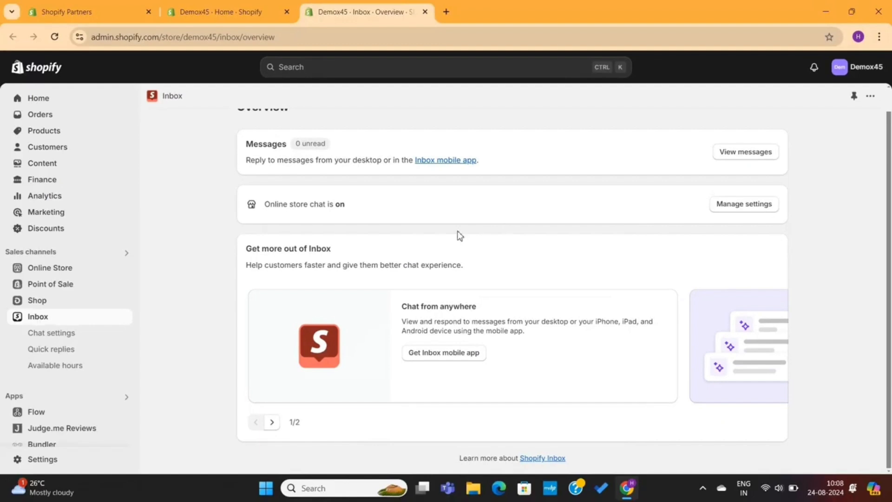
click(87, 341)
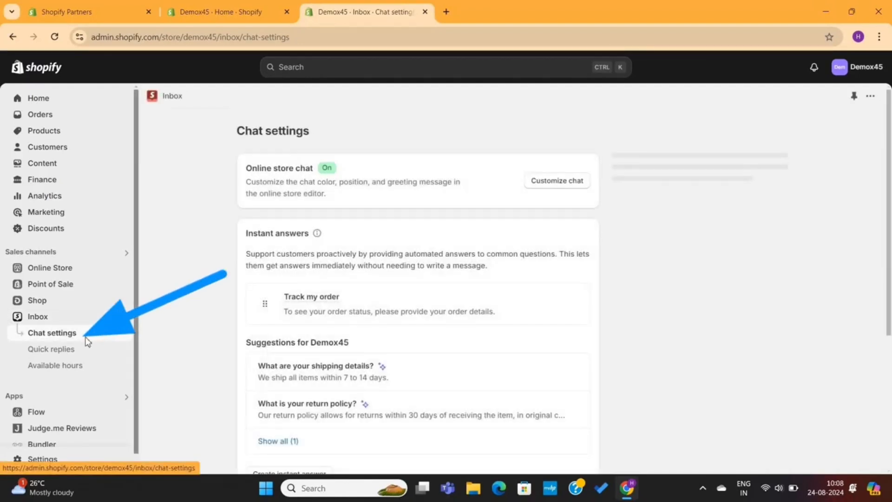
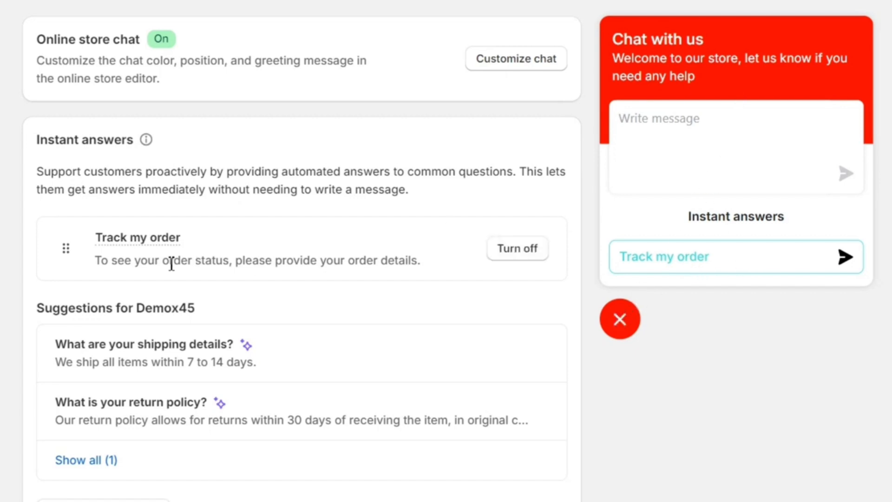
Start an instant answer from the shipping-details suggestion and review its question and answer
scroll(171, 263, down, 2)
scroll(171, 263, up, 2)
scroll(171, 263, down, 2)
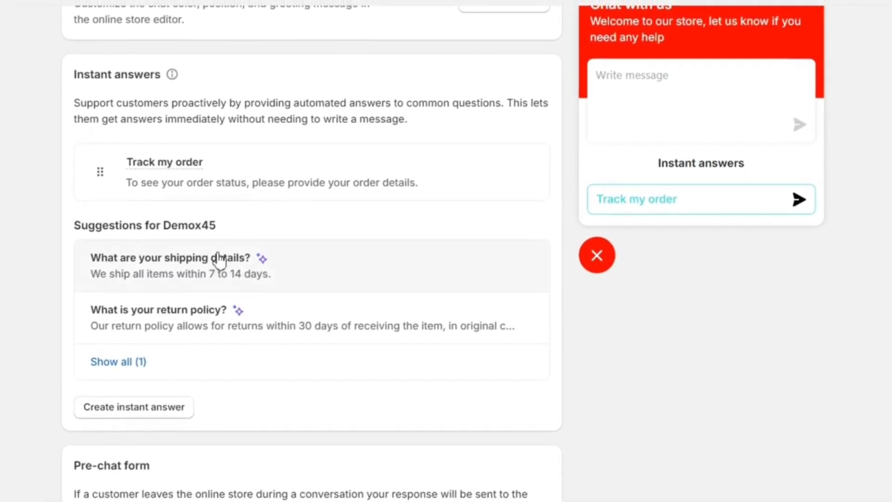
click(213, 263)
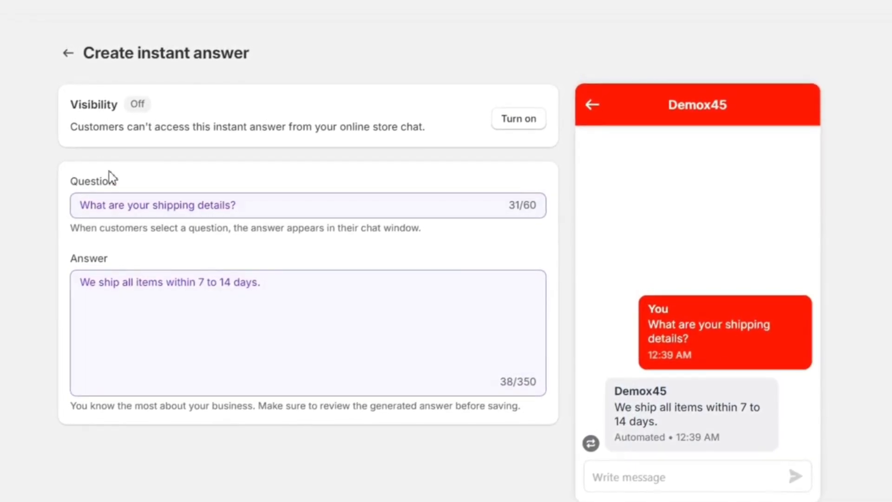
triple_click(126, 216)
click(225, 204)
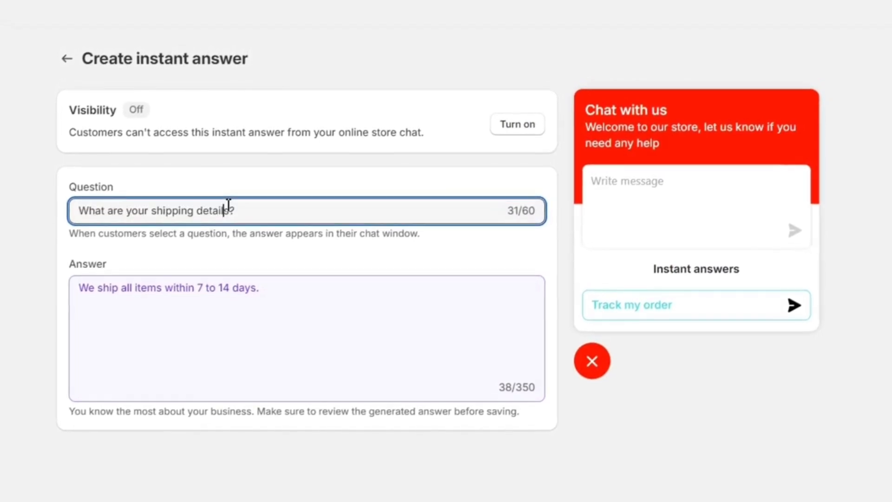
triple_click(200, 288)
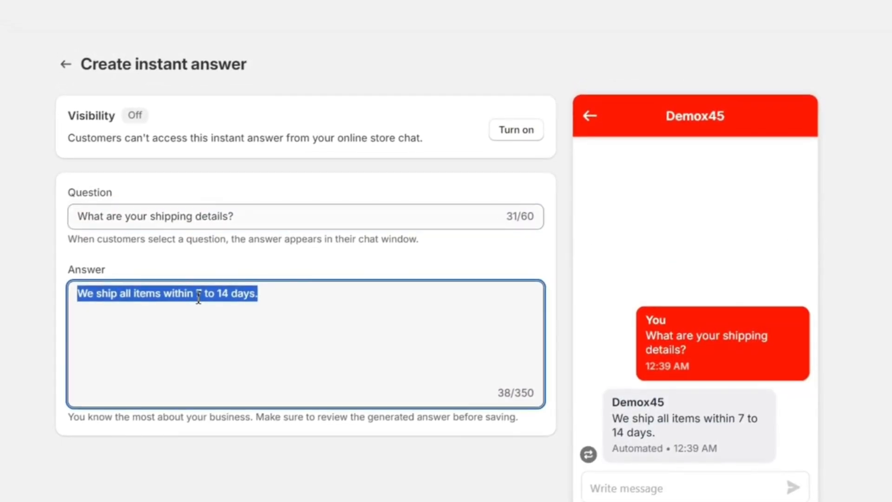
click(198, 290)
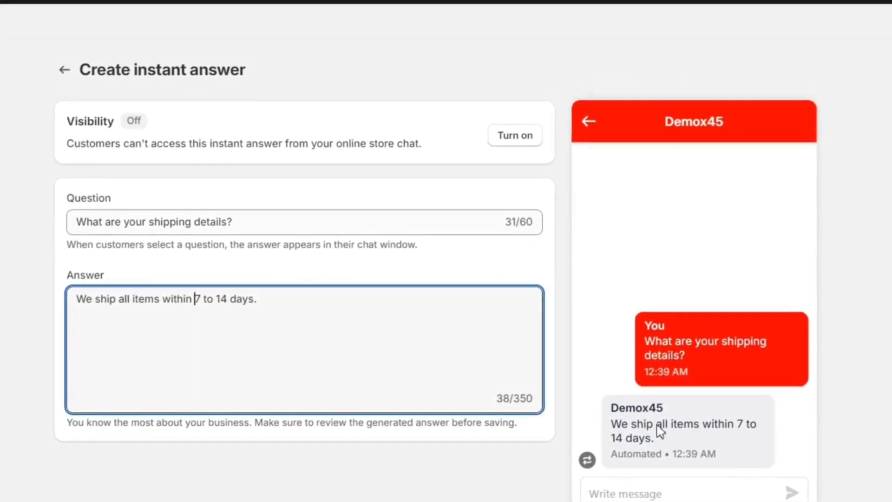
click(163, 223)
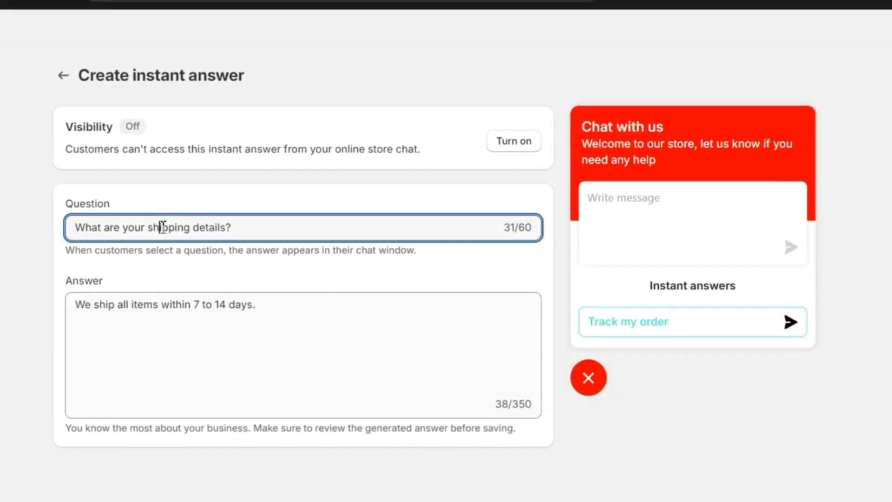
triple_click(164, 224)
click(162, 228)
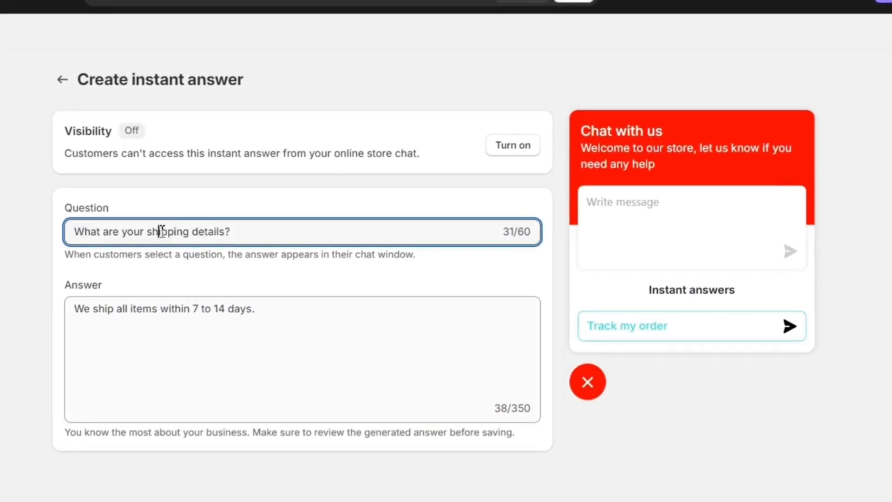
double_click(153, 305)
triple_click(153, 311)
click(153, 312)
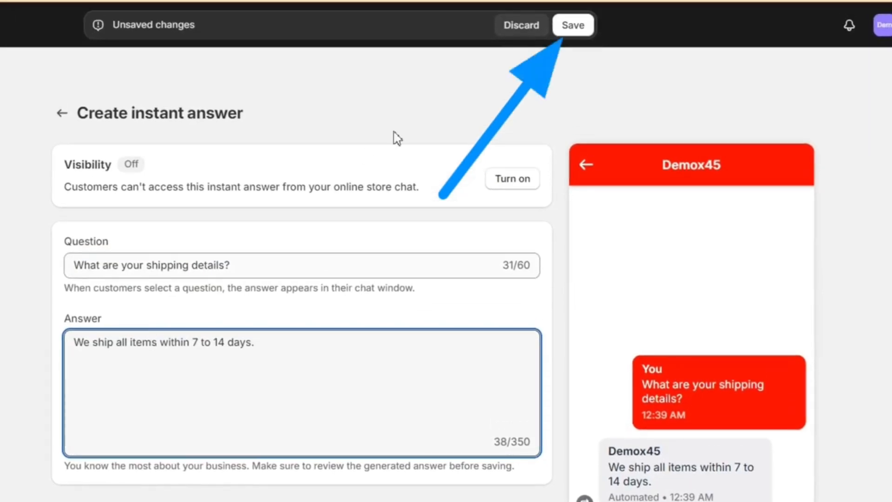
Save the shipping-details instant answer, make it visible in chat, and open the return-policy suggestion
click(574, 29)
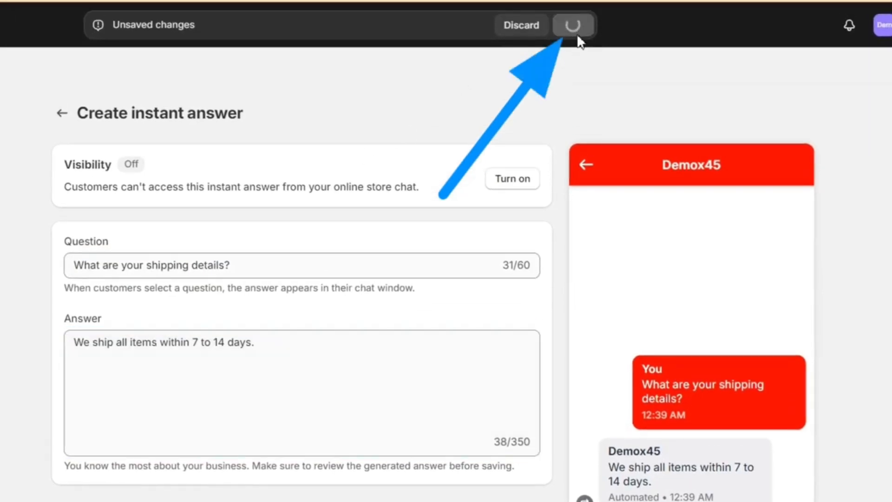
click(513, 179)
click(124, 263)
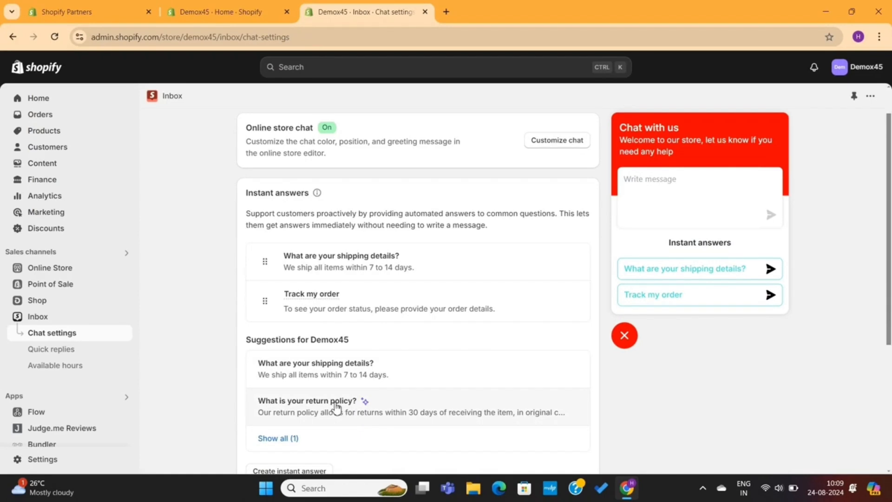
click(337, 407)
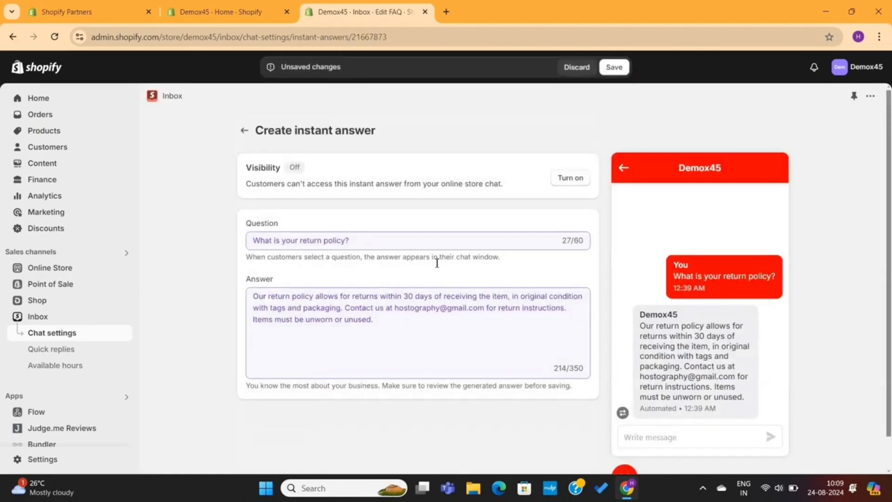
Turn on and save the return-policy instant answer, then begin a new blank instant answer
click(571, 178)
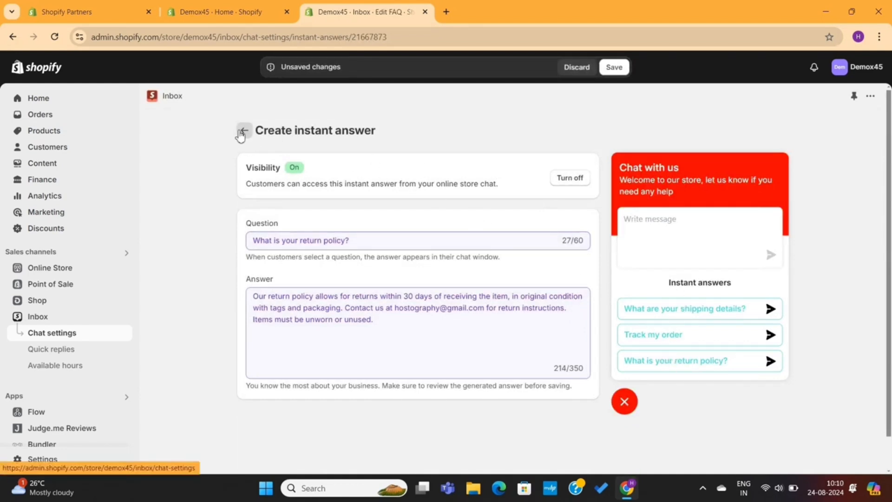
click(609, 68)
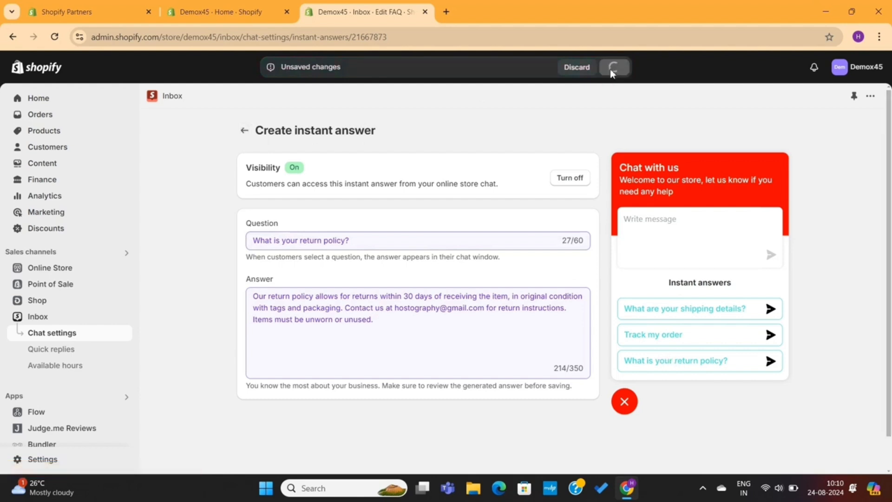
click(244, 130)
scroll(361, 298, down, 2)
scroll(362, 297, down, 2)
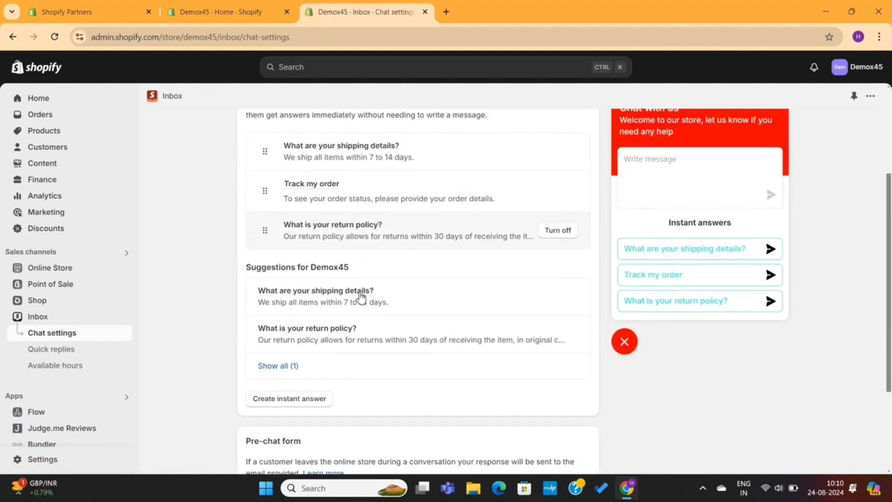
click(286, 396)
Save instant answer 'Can I get any Discount?' offering 10% off with coupon SAVE10 on first purchase
click(368, 241)
text(Can I get)
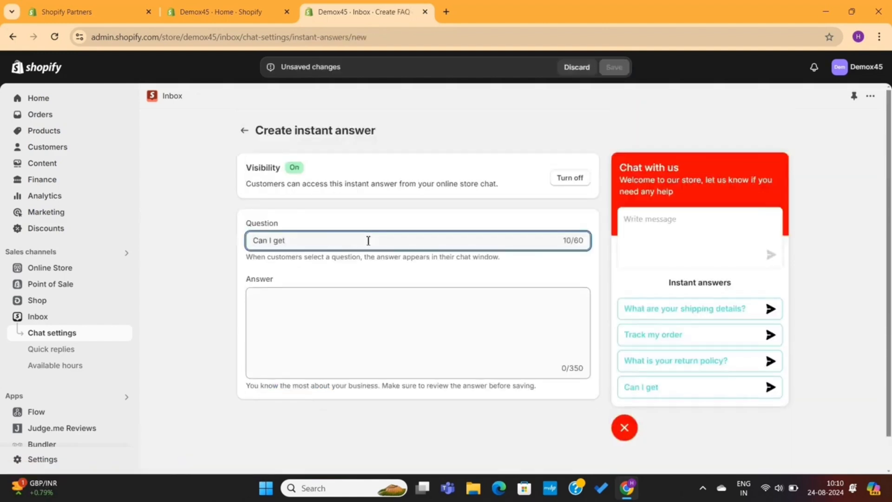
text( any Discount?)
click(325, 309)
text(You can get s)
text( 10% )
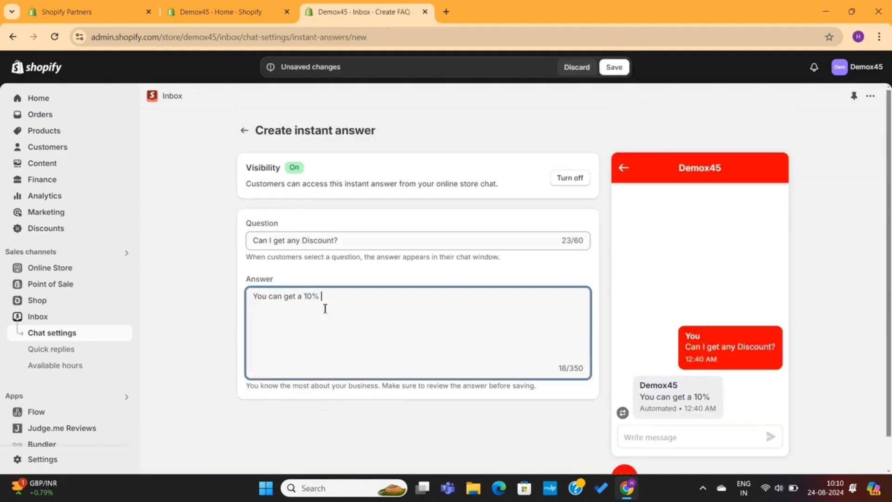
text(discount by using the coupon SAVE10 on your first purcha)
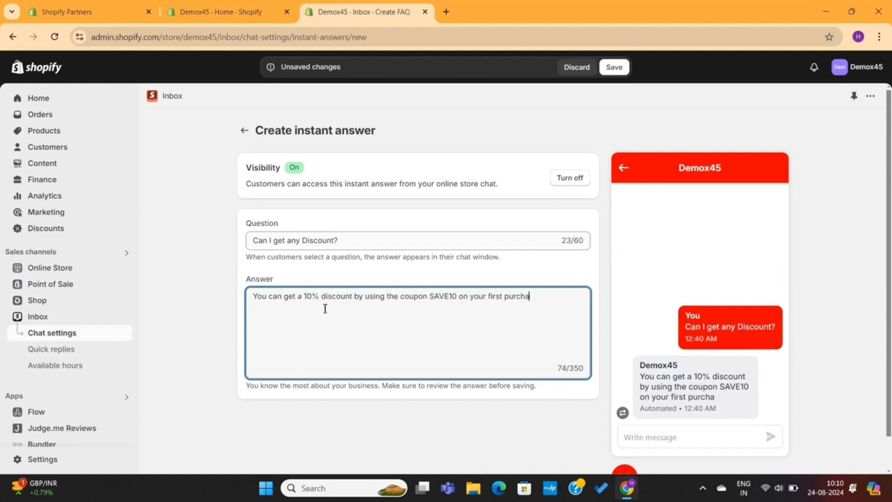
text(se. Offer available for first time buyers only)
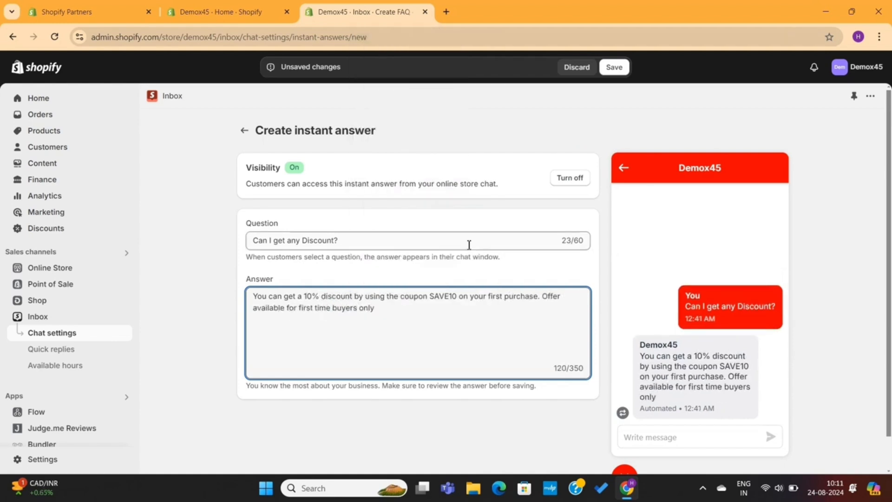
click(614, 68)
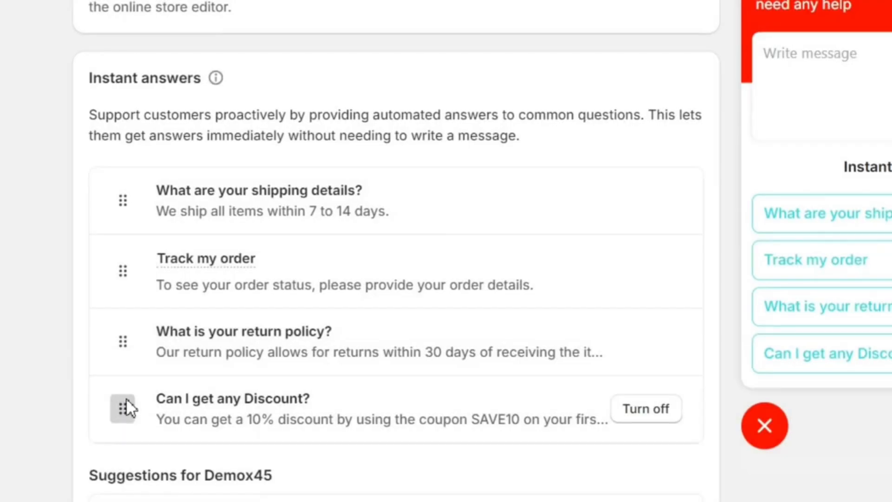
Reorder instant answers: 'Can I get any Discount?' first, Track my order above the shipping question
drag(127, 405, 137, 196)
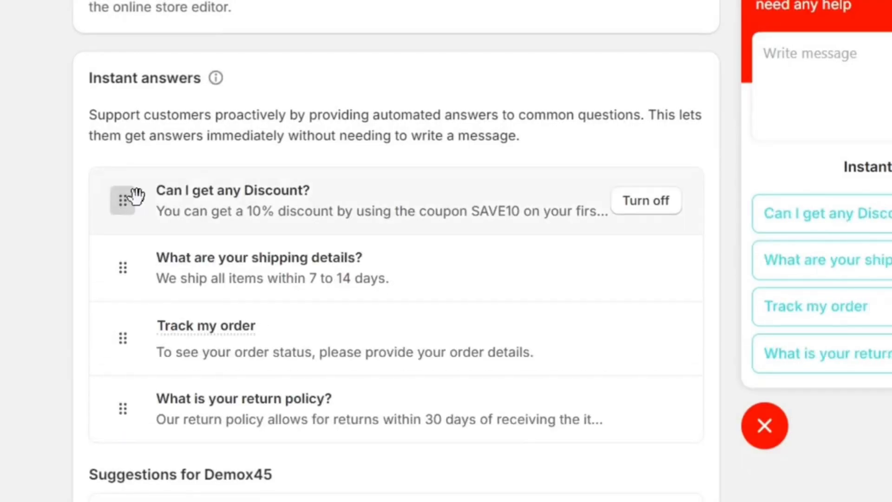
drag(123, 337, 117, 267)
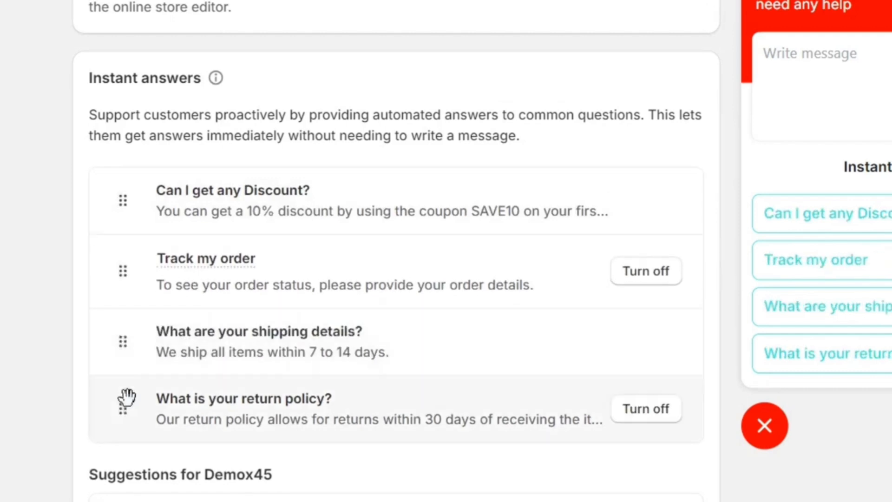
drag(126, 397, 123, 342)
scroll(478, 371, down, 7)
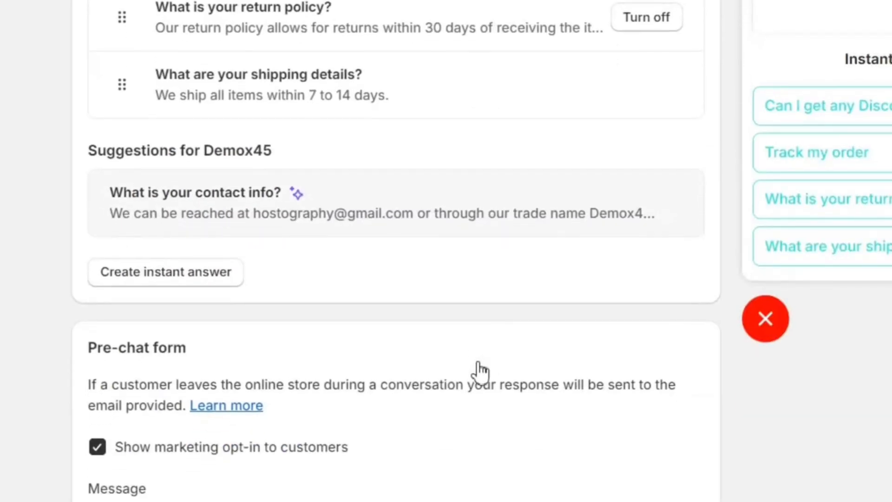
scroll(480, 370, down, 3)
Preview the pre-chat form, turn off the marketing opt-in, and save the chat settings
triple_click(140, 210)
click(421, 236)
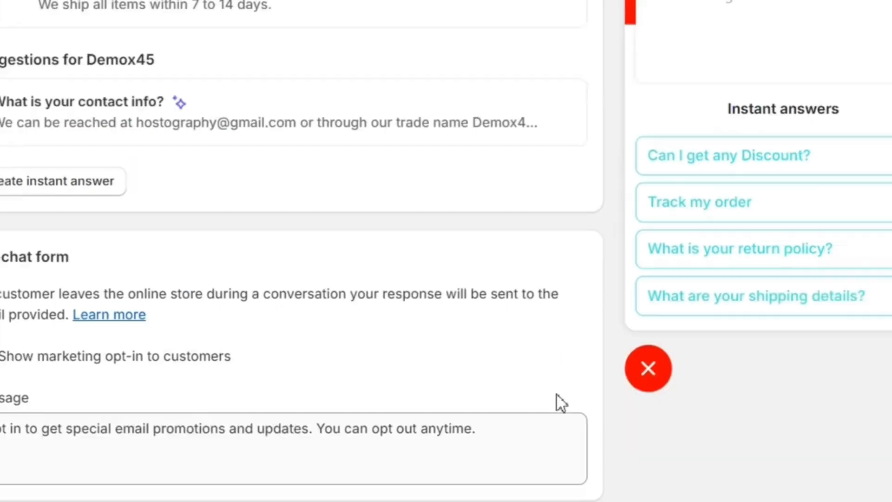
click(842, 115)
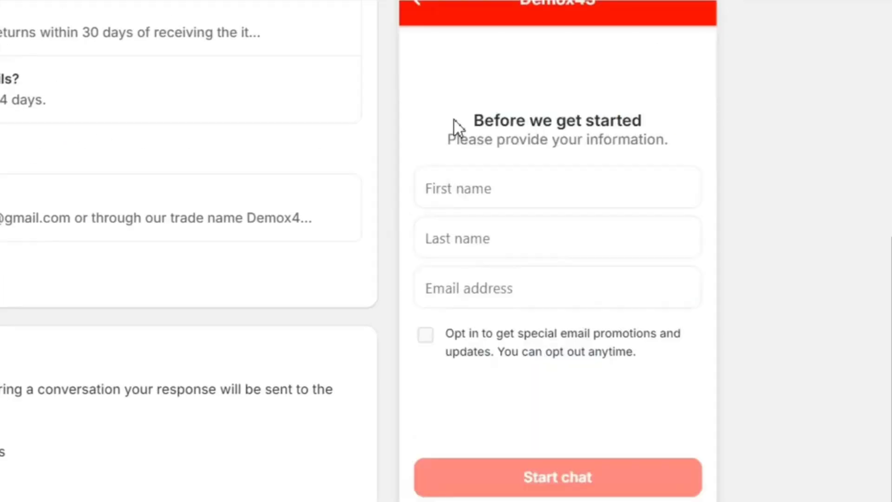
drag(455, 125, 655, 150)
click(684, 146)
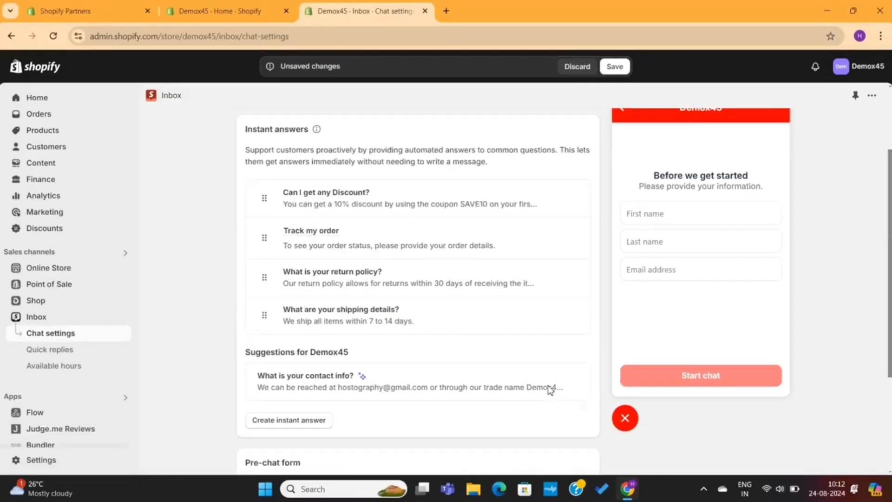
click(617, 65)
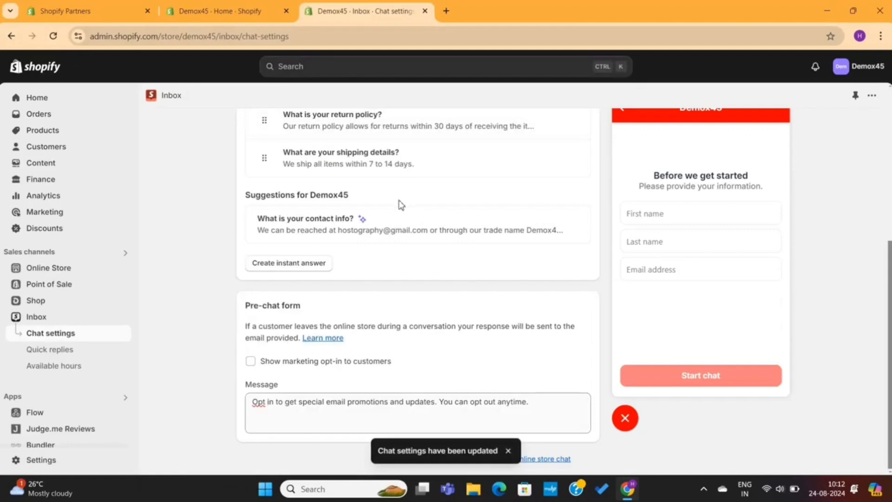
click(70, 353)
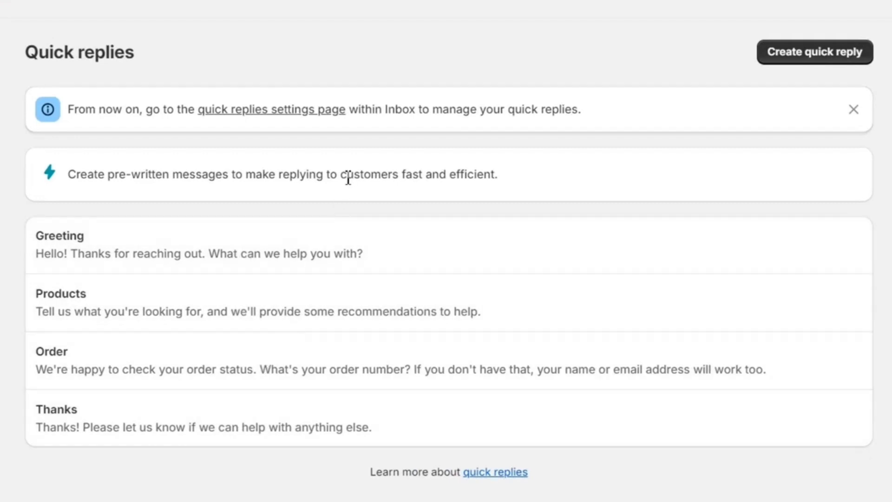
Dismiss the Quick replies info notice and begin a new quick reply
triple_click(349, 172)
click(404, 176)
click(854, 111)
click(811, 55)
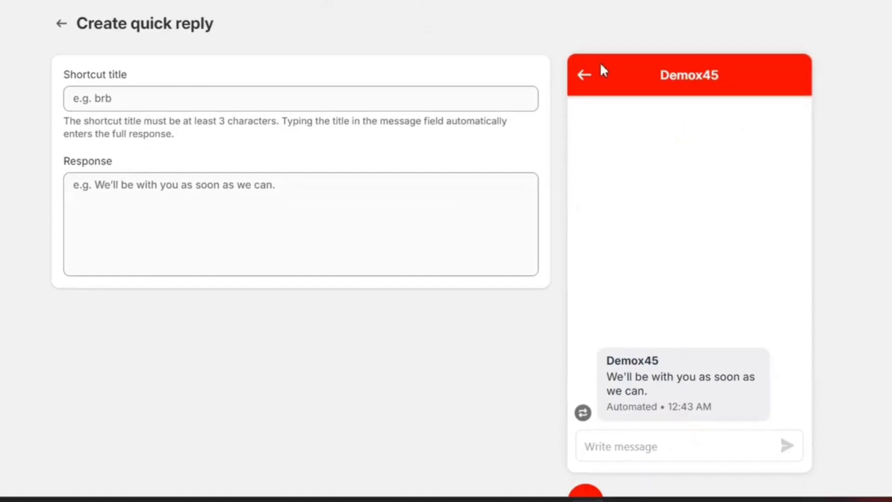
Add and save quick reply 'order-delay' apologising for the inconvenience and promising an order update
click(362, 101)
text(My )
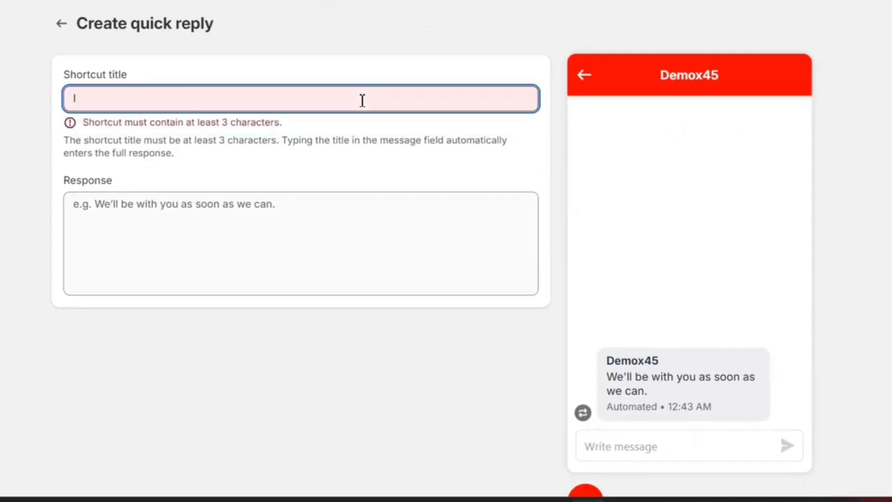
text(orfer)
key(BackSpace)
key(BackSpace)
key(BackSpace)
key(BackSpace)
key(BackSpace)
key(BackSpace)
key(BackSpace)
key(BackSpace)
text(Late)
key(BackSpace)
key(BackSpace)
key(BackSpace)
key(BackSpace)
key(BackSpace)
text(orde)
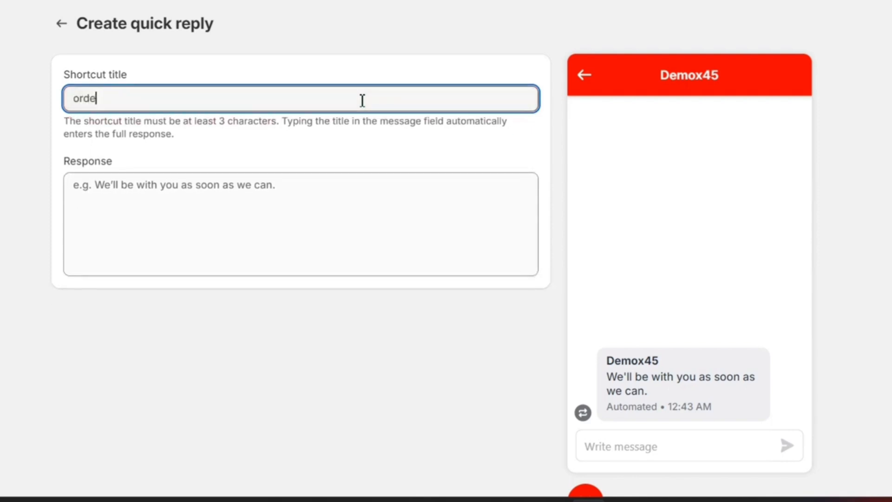
click(253, 190)
text(I am very sorry for the inconvenience, it looks like the or)
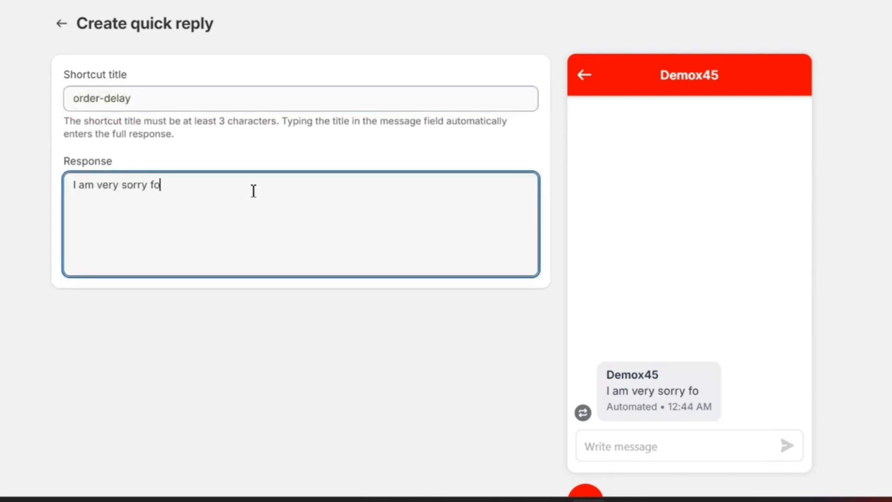
key(BackSpace)
key(BackSpace)
key(BackSpace)
key(BackSpace)
key(BackSpace)
key(BackSpace)
key(BackSpace)
key(BackSpace)
key(BackSpace)
key(BackSpace)
key(BackSpace)
key(BackSpace)
key(BackSpace)
key(BackSpace)
key(BackSpace)
key(BackSpace)
key(BackSpace)
key(BackSpace)
key(BackSpace)
key(BackSpace)
text(I will check it right away with the team and update you on your order)
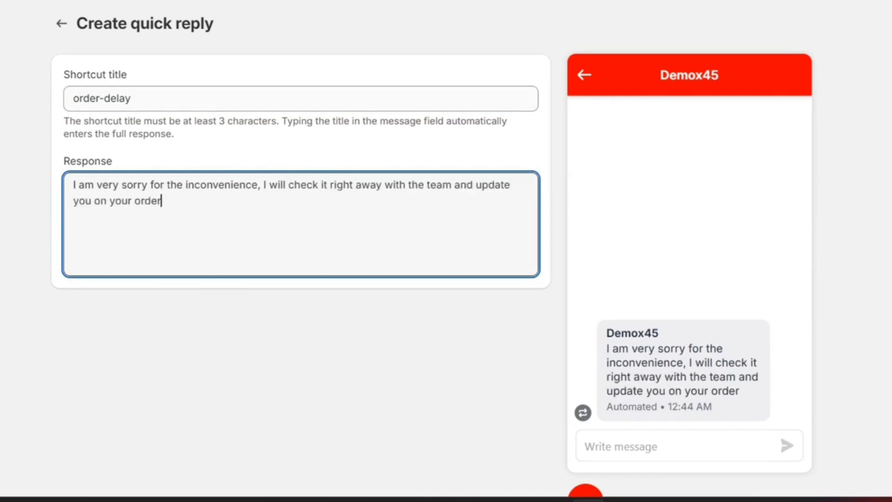
click(553, 2)
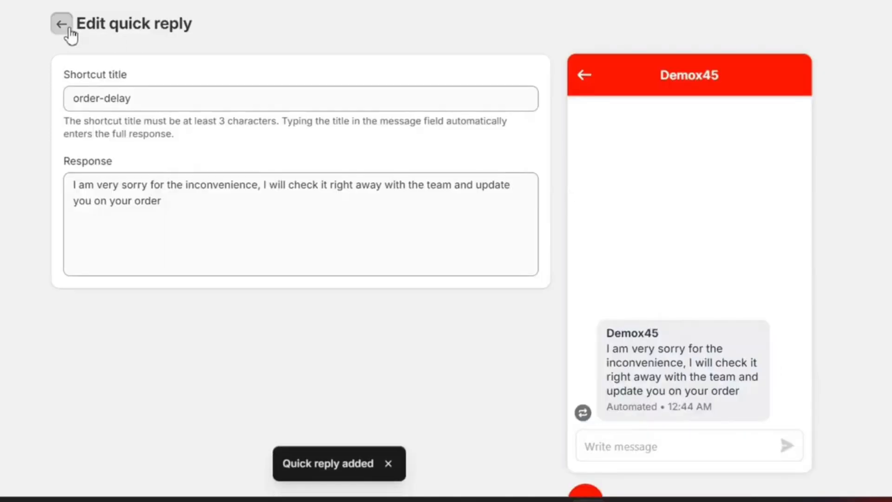
click(66, 27)
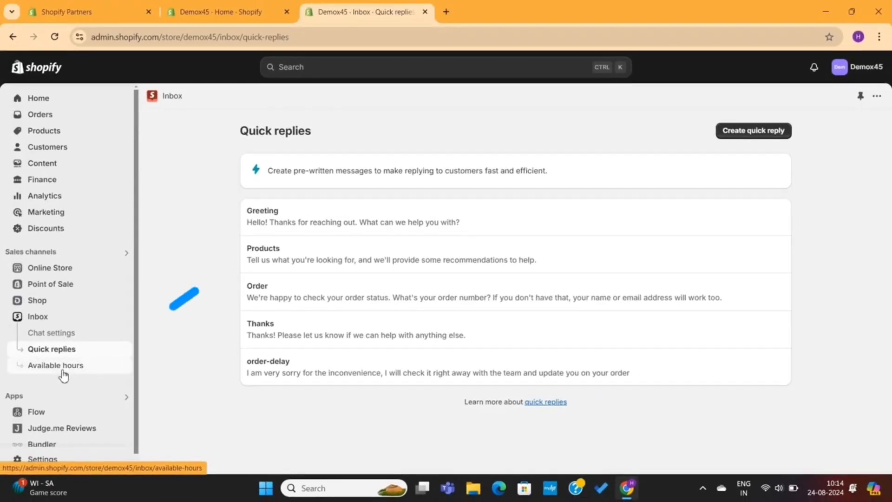
click(63, 369)
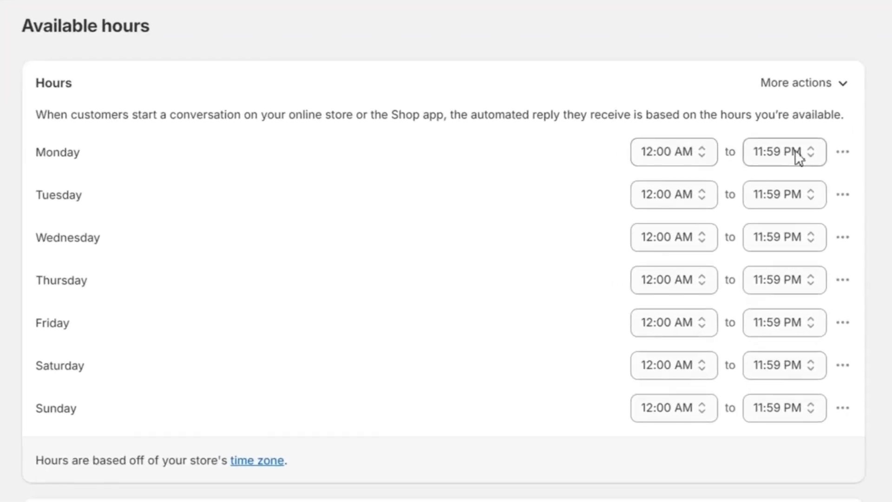
Try setting Monday's chat hours to 10:00 AM–7:30 PM and inspect Tuesday's time list
click(739, 214)
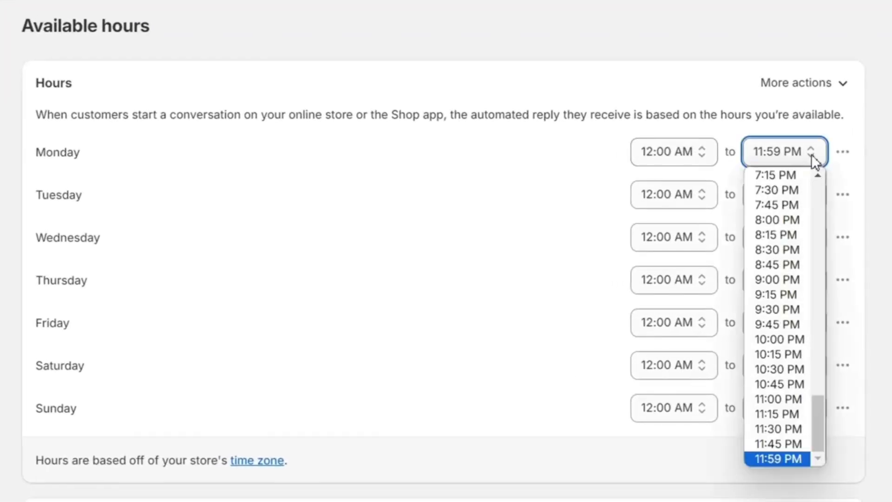
click(677, 154)
scroll(690, 348, down, 3)
scroll(677, 334, down, 3)
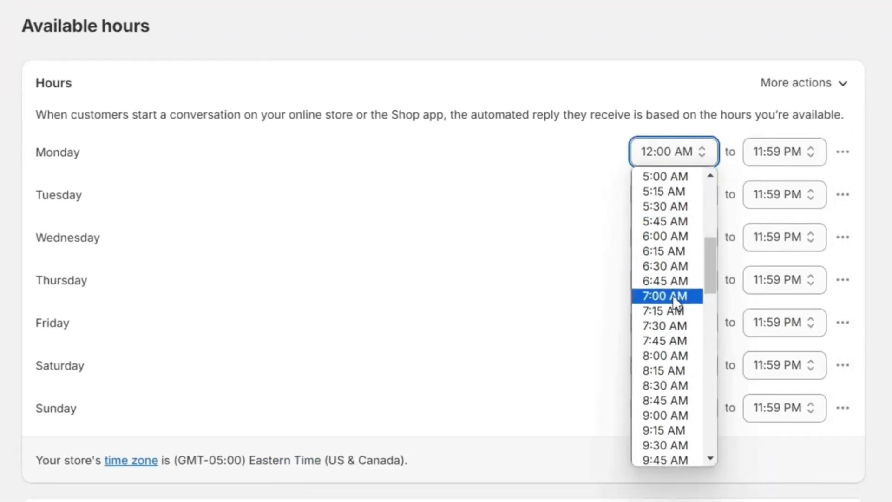
scroll(672, 358, down, 2)
click(673, 375)
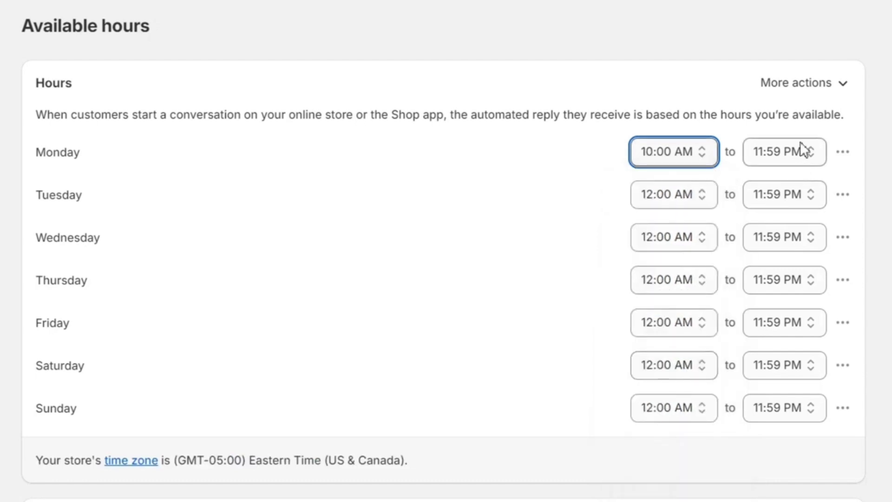
click(804, 150)
click(773, 189)
click(682, 196)
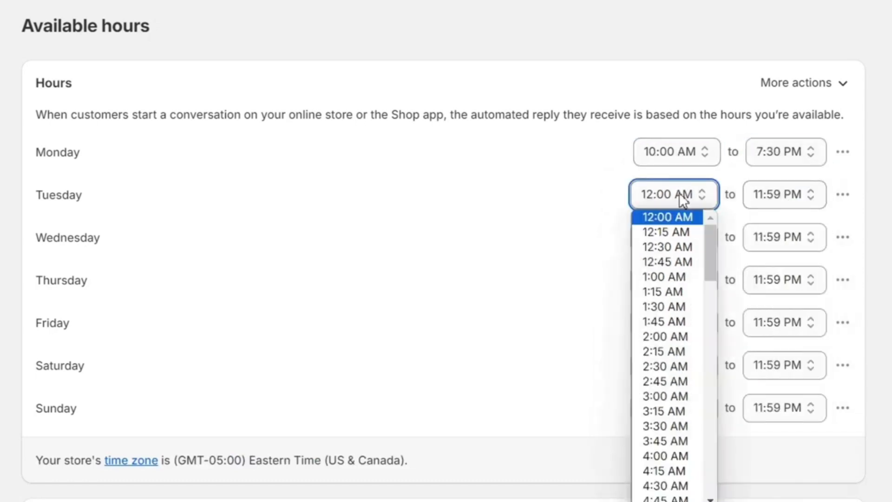
click(559, 187)
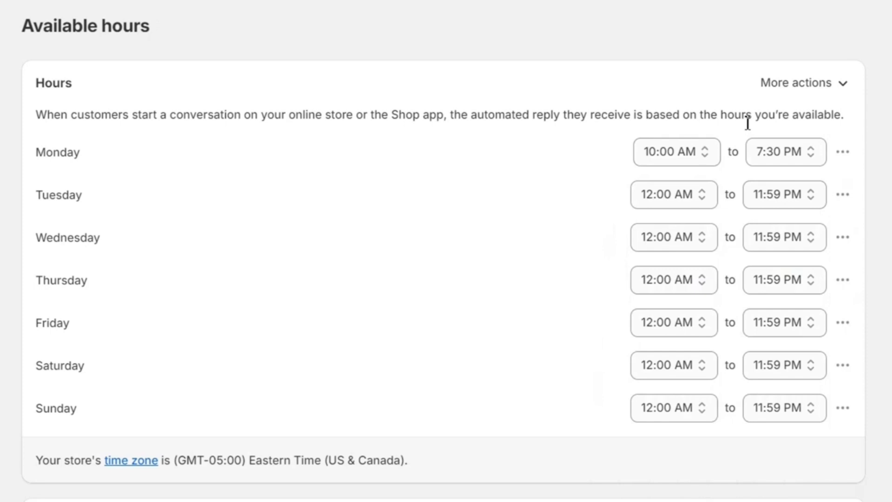
Remove the hours for all days, turn on the automated first reply, and save
click(802, 85)
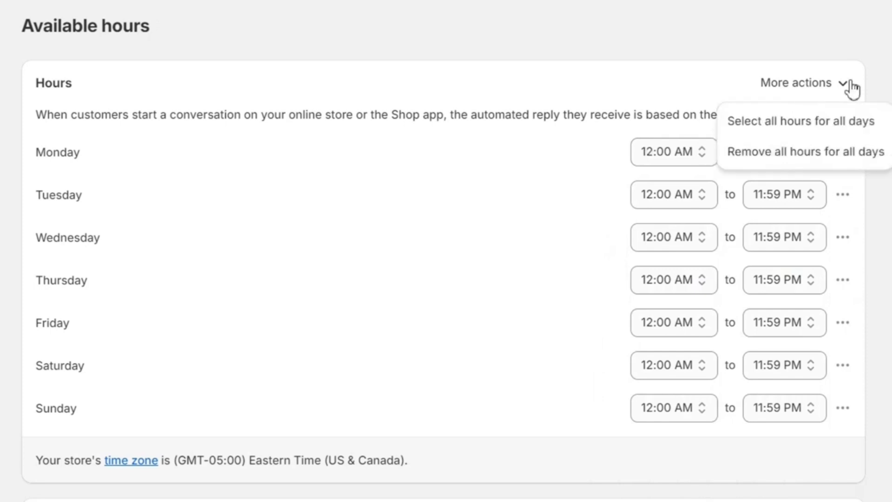
click(785, 159)
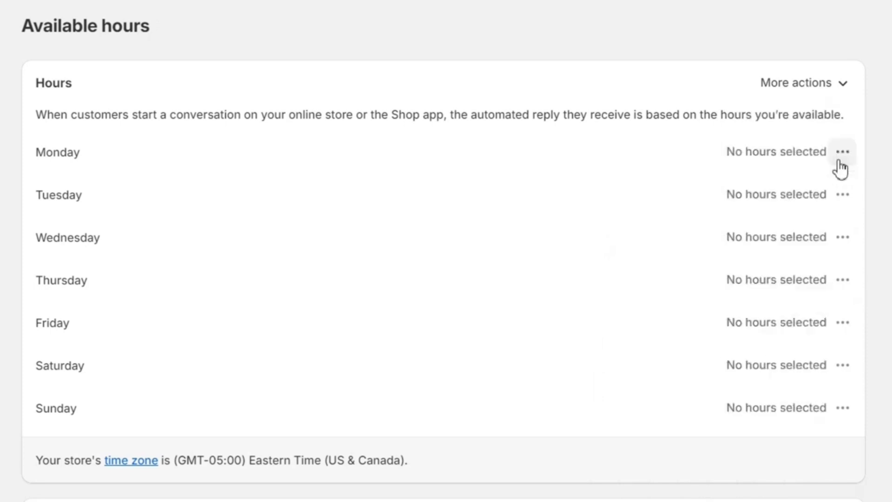
click(821, 449)
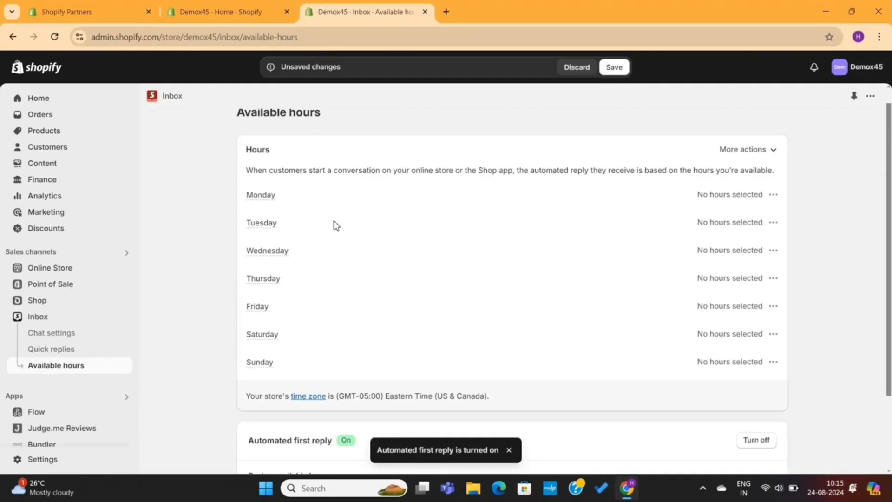
scroll(348, 311, down, 2)
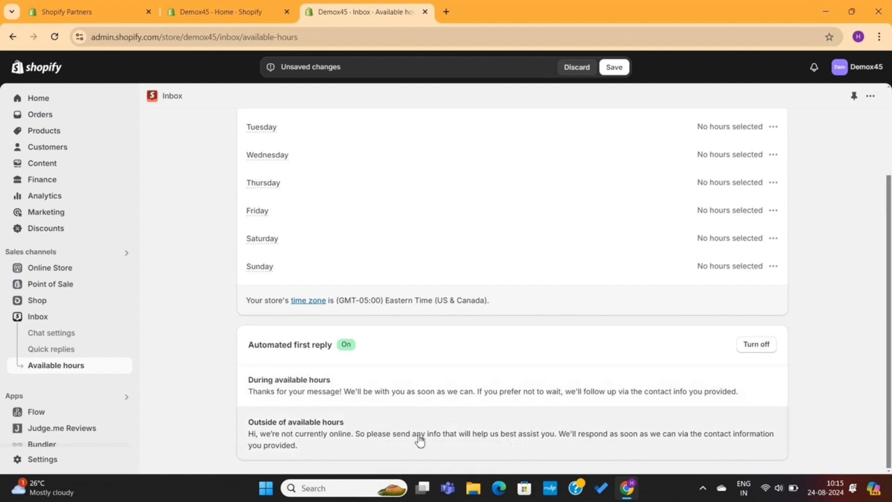
scroll(466, 437, up, 3)
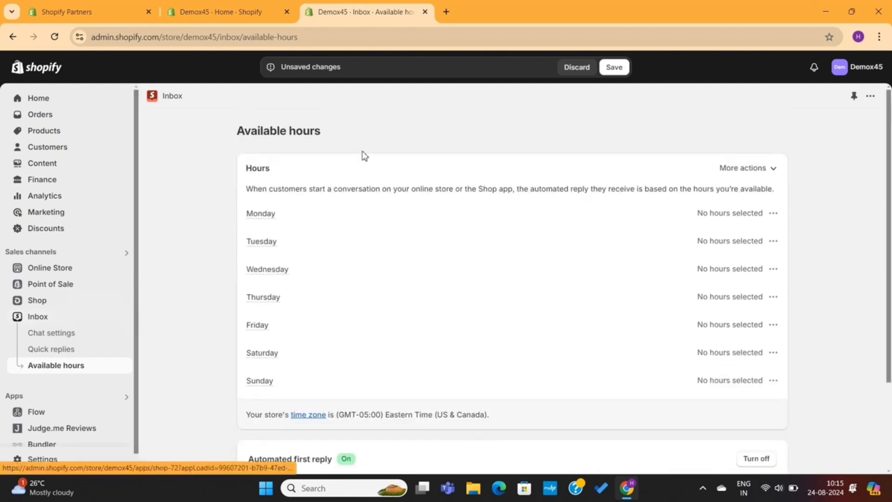
click(614, 68)
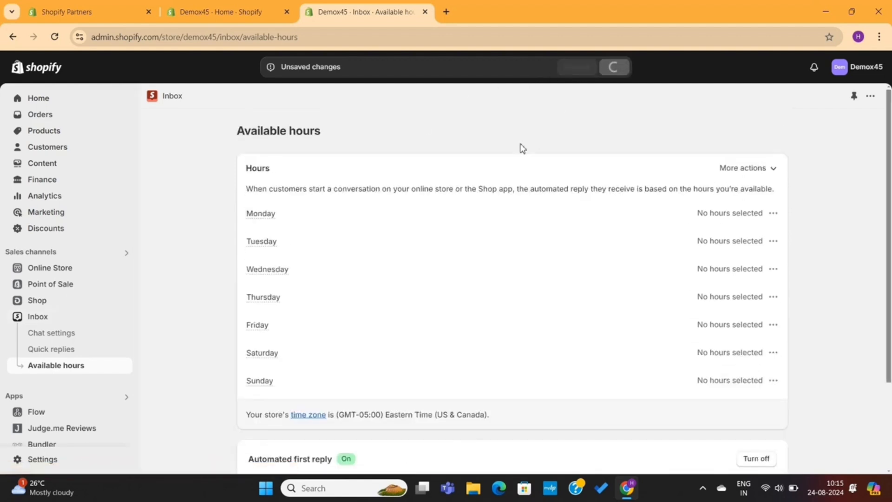
scroll(418, 167, down, 3)
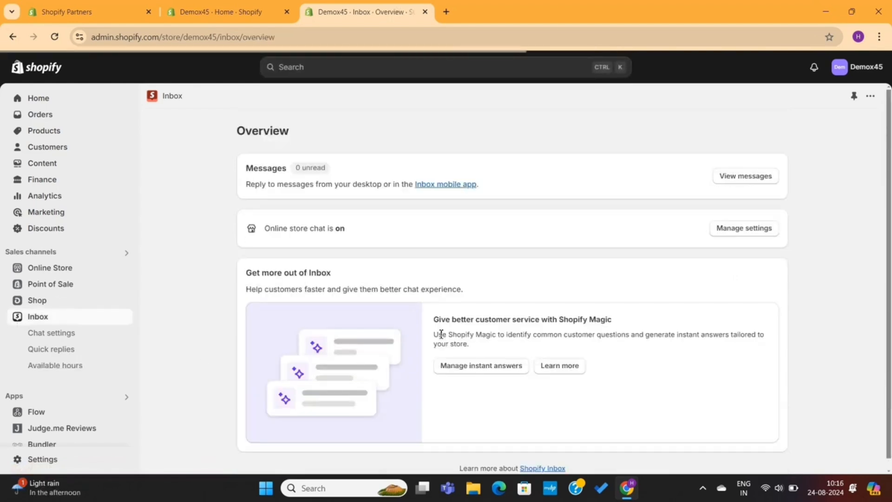
scroll(441, 334, down, 1)
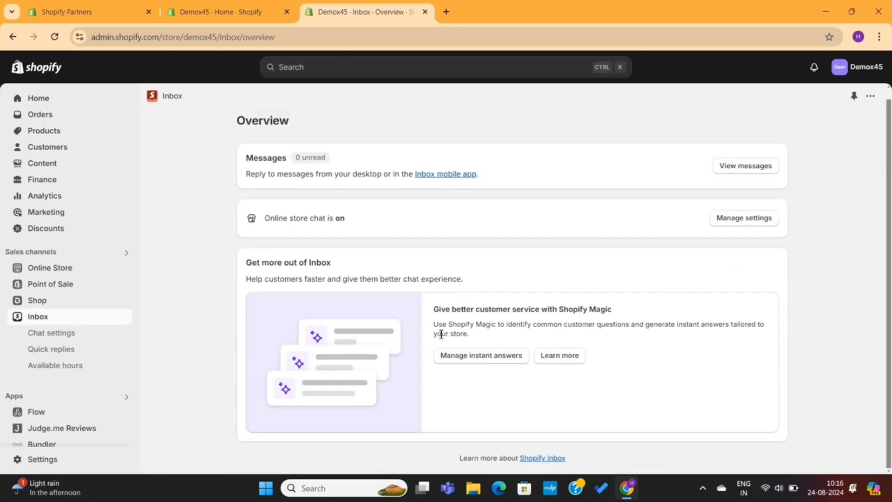
scroll(441, 334, up, 1)
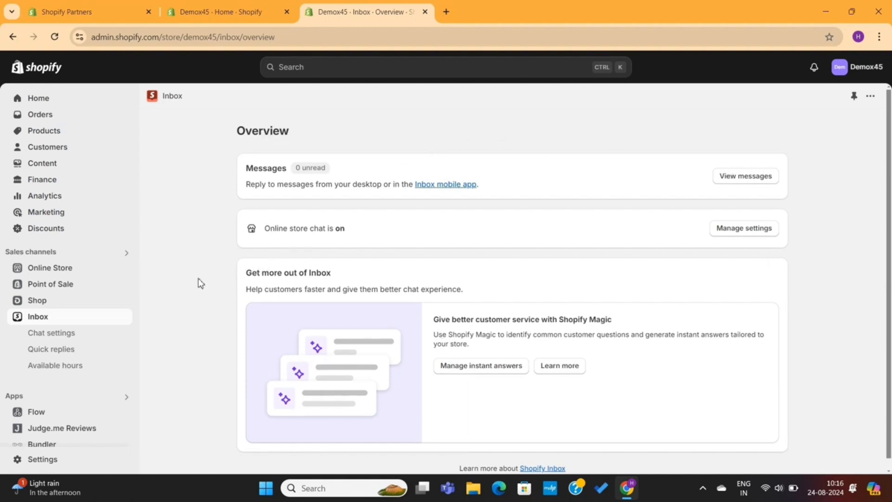
In the storefront chat, try the discount, return-policy and shipping-details instant answers
click(127, 270)
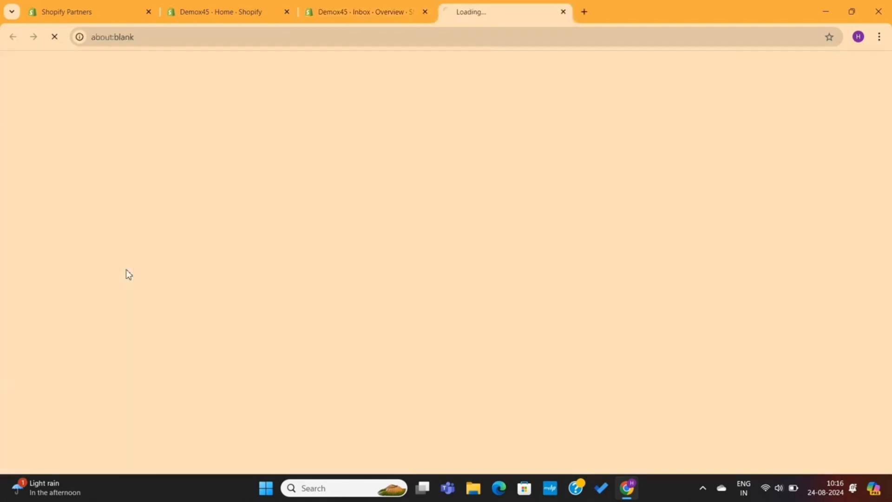
scroll(513, 281, down, 20)
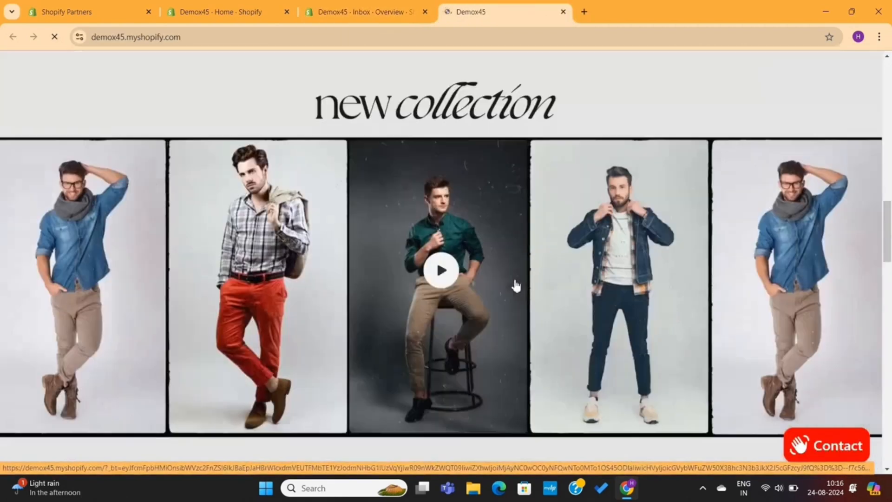
scroll(516, 281, up, 20)
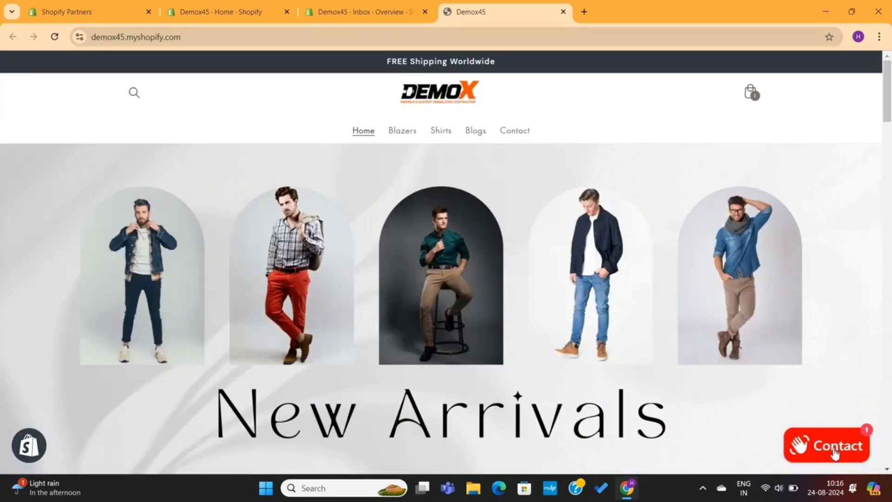
click(835, 453)
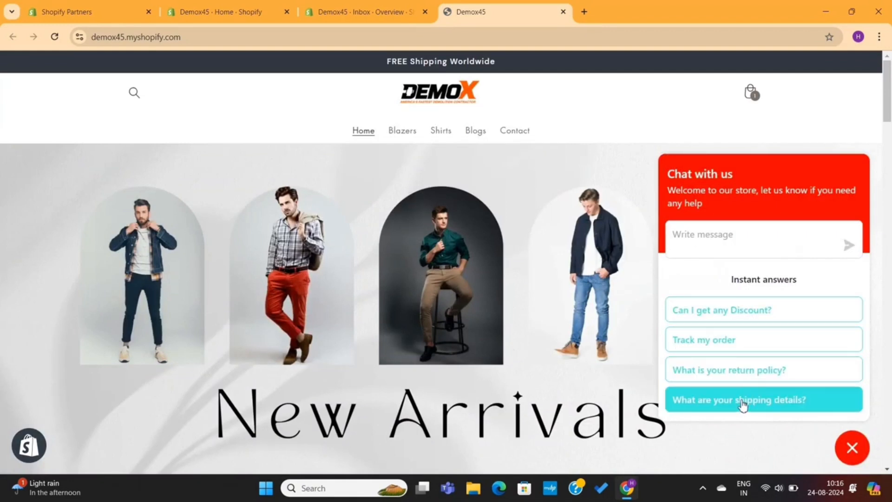
click(752, 314)
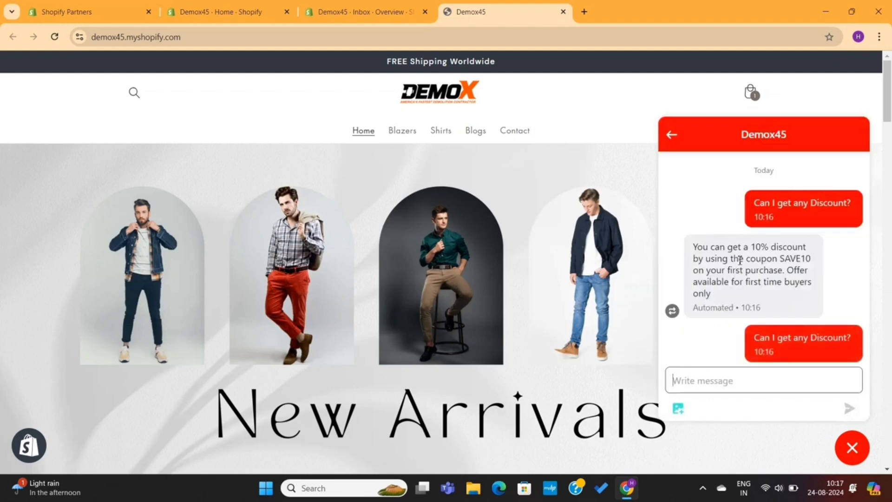
click(671, 134)
click(746, 369)
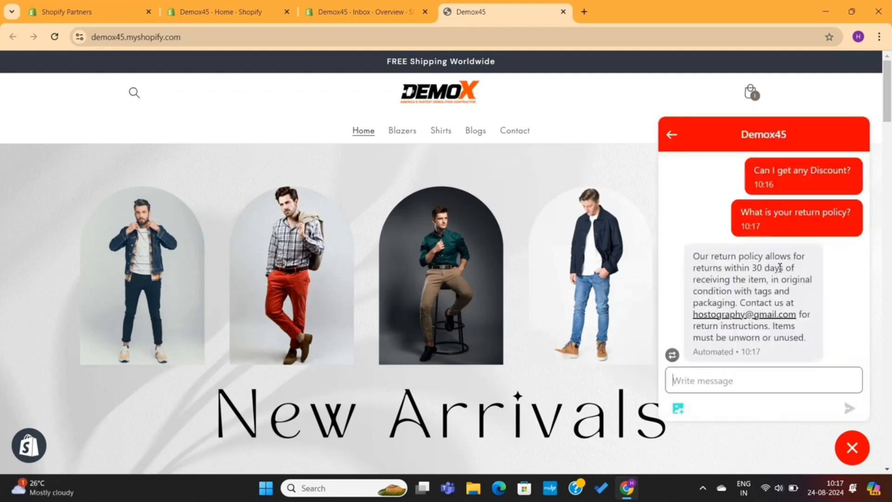
click(671, 135)
click(745, 398)
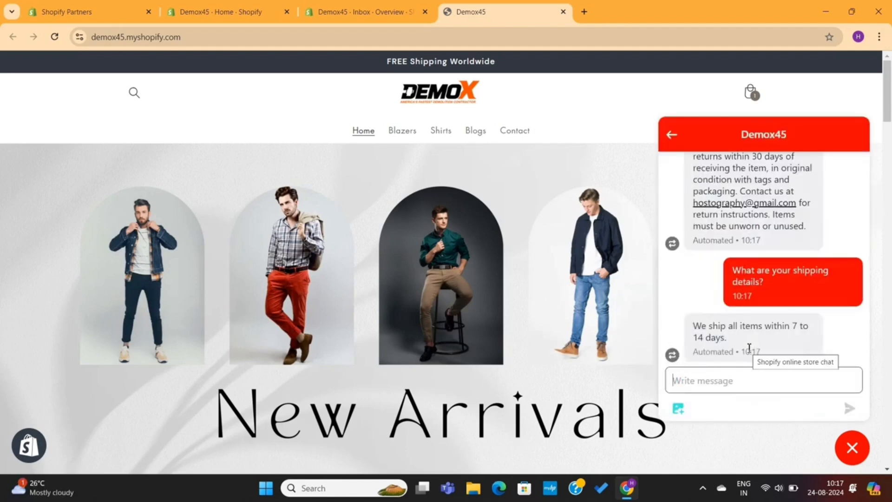
text(I am not able to make payment.)
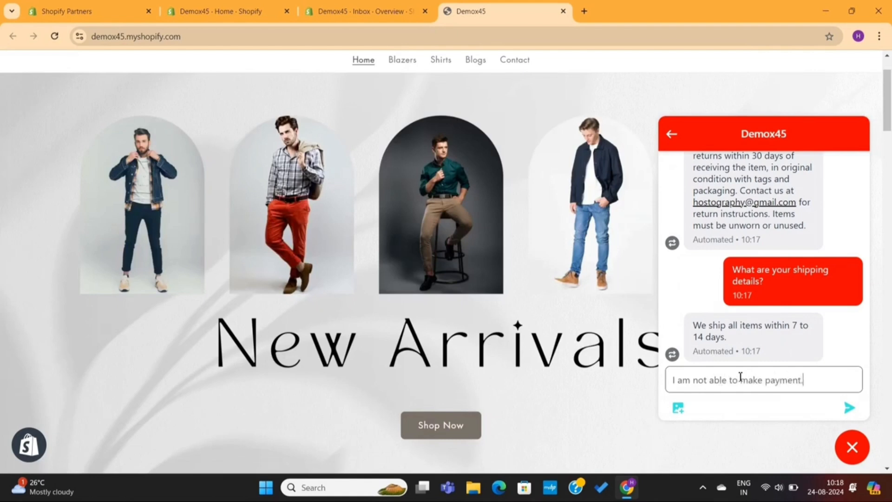
Send the payment-problem message and start the chat with the customer's name and email
key(Return)
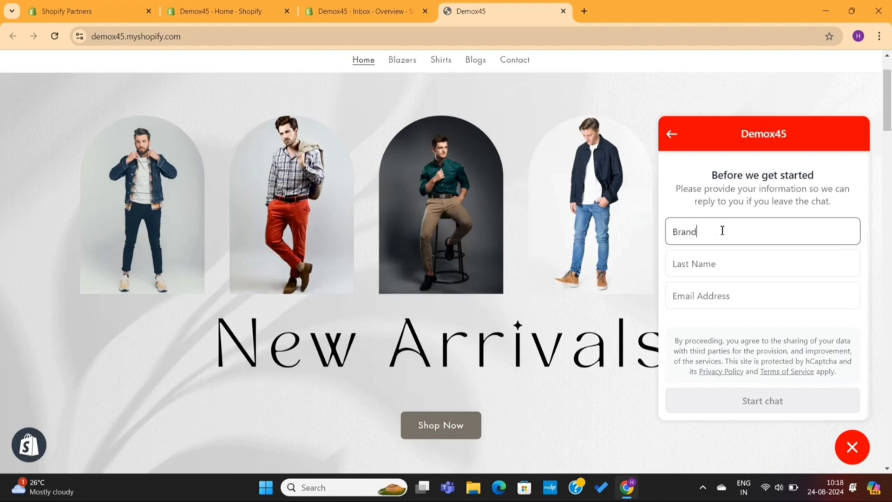
click(706, 289)
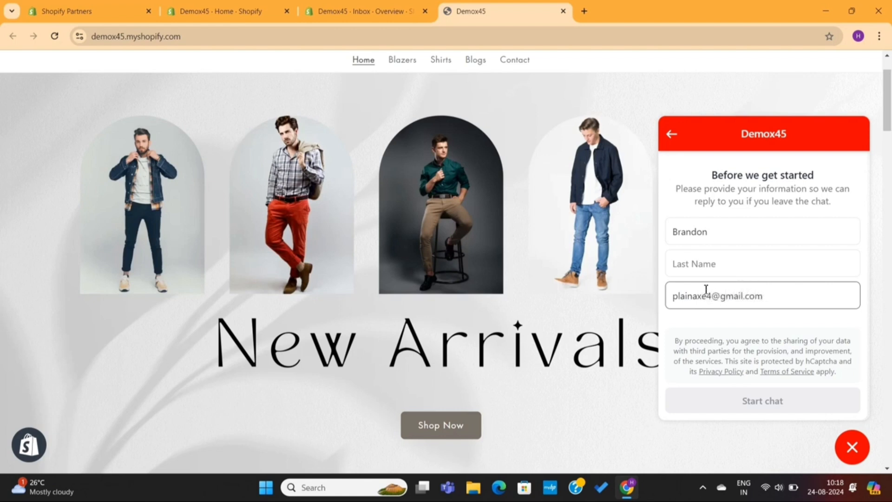
click(733, 269)
text(Box)
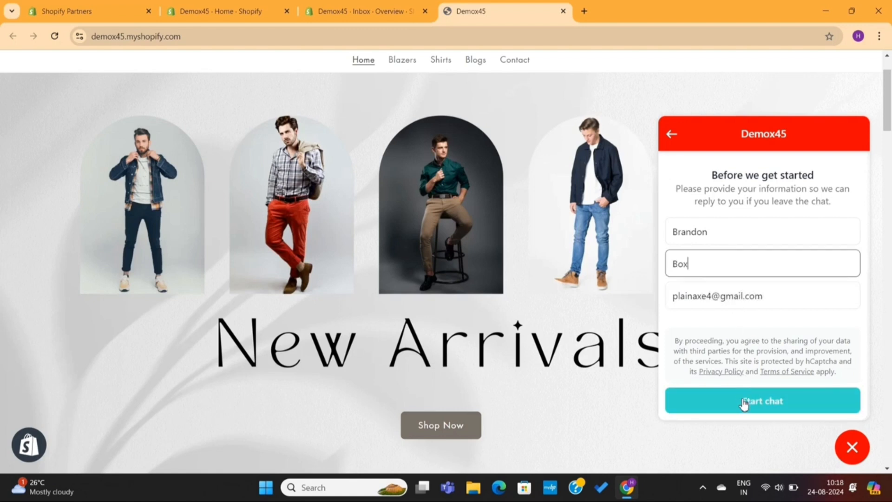
click(744, 403)
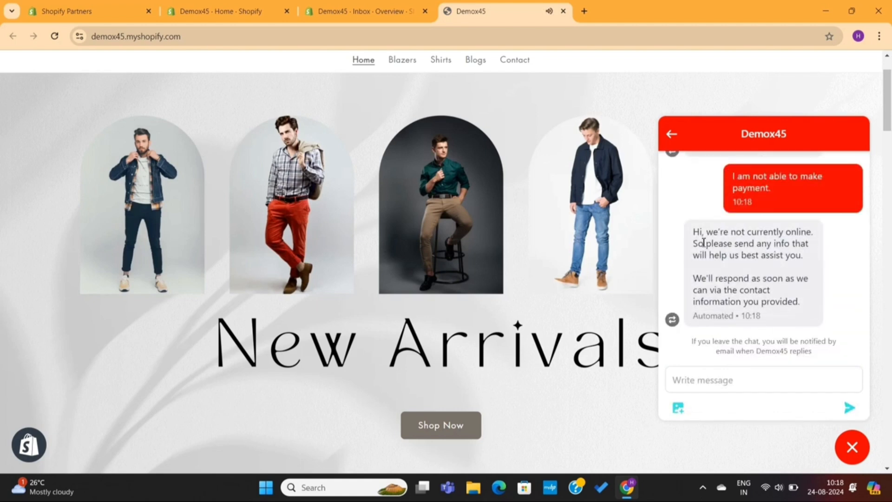
Read the automated offline reply, then return to the admin Inbox overview
drag(697, 236, 815, 262)
triple_click(748, 282)
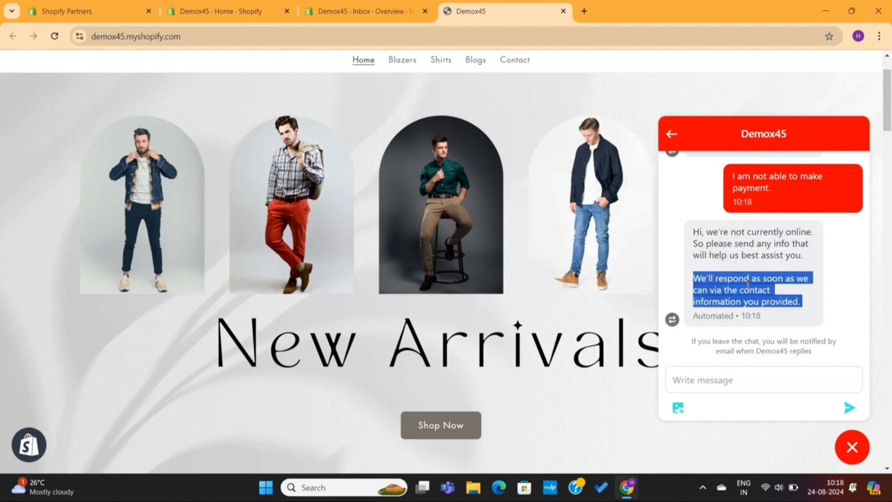
click(747, 282)
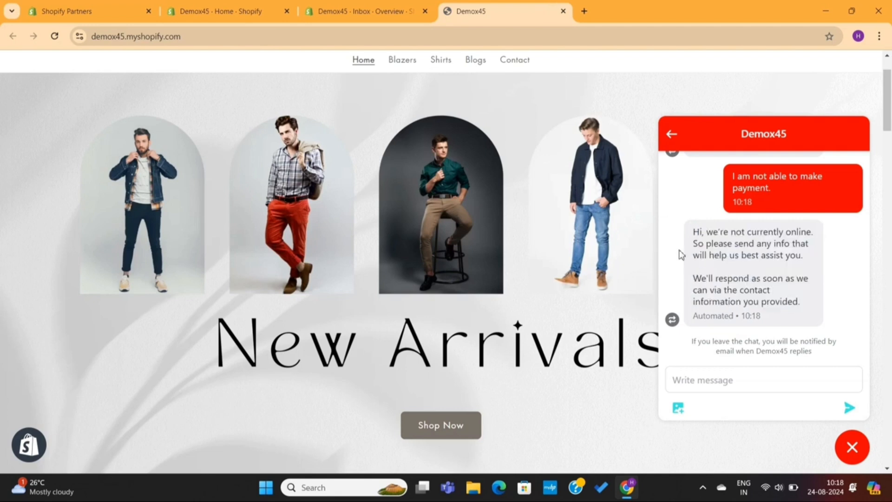
click(362, 11)
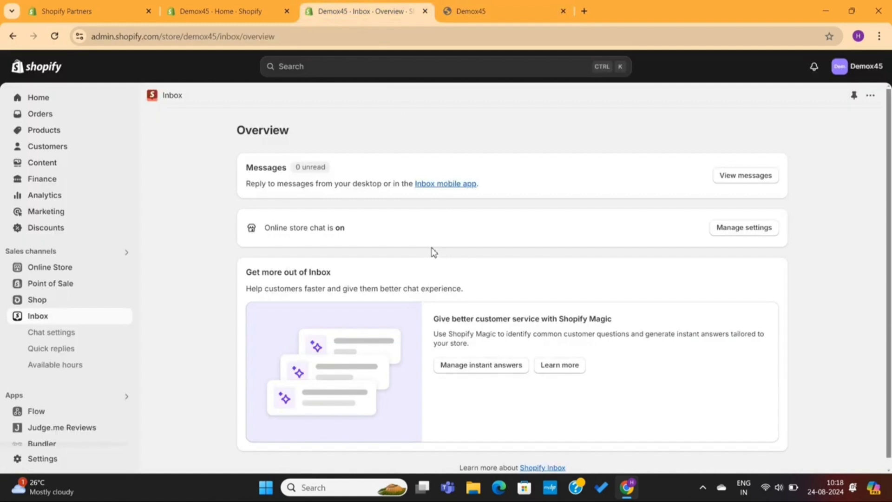
Reload the Inbox Overview to show 1 unread message and view the open conversations
click(58, 34)
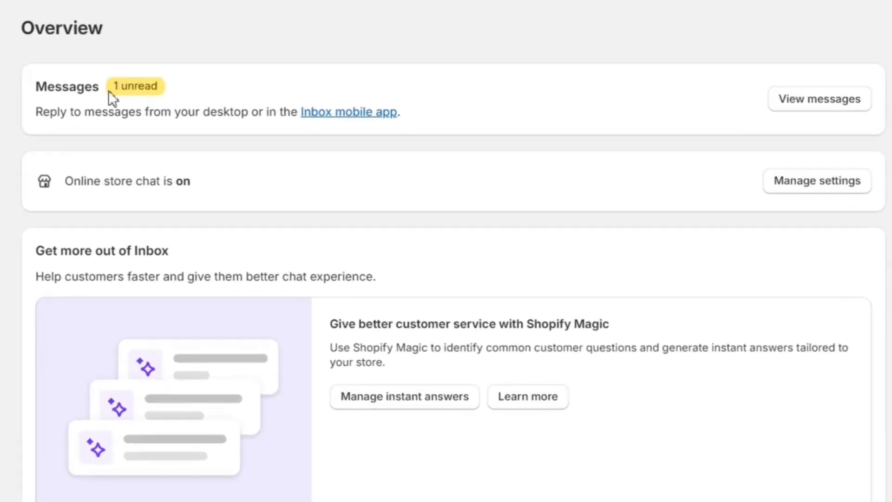
drag(108, 90, 166, 95)
click(187, 85)
click(790, 100)
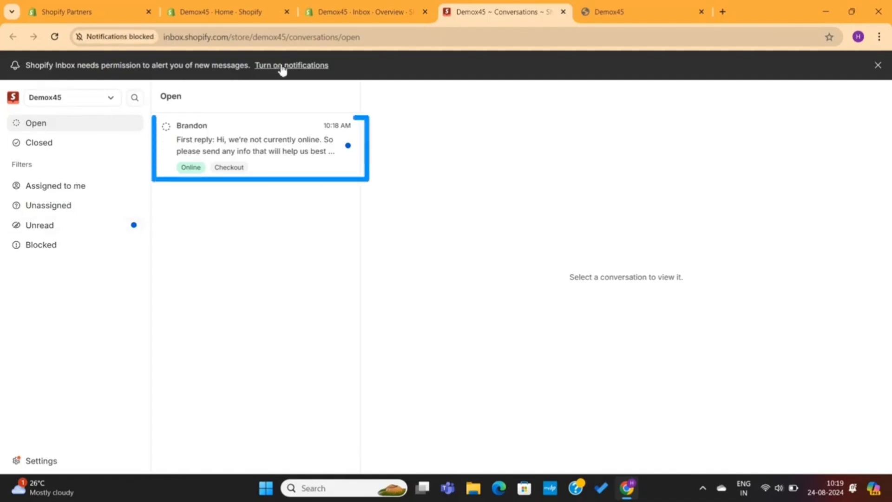
Reply to the customer asking which payment methods they use and for a screenshot of any errors
click(260, 144)
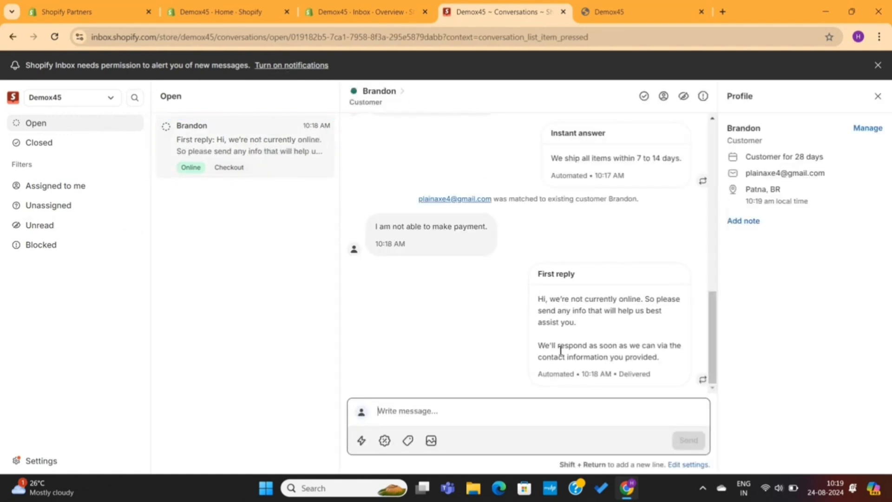
text(Hey there, I see, what payment methods are you using?)
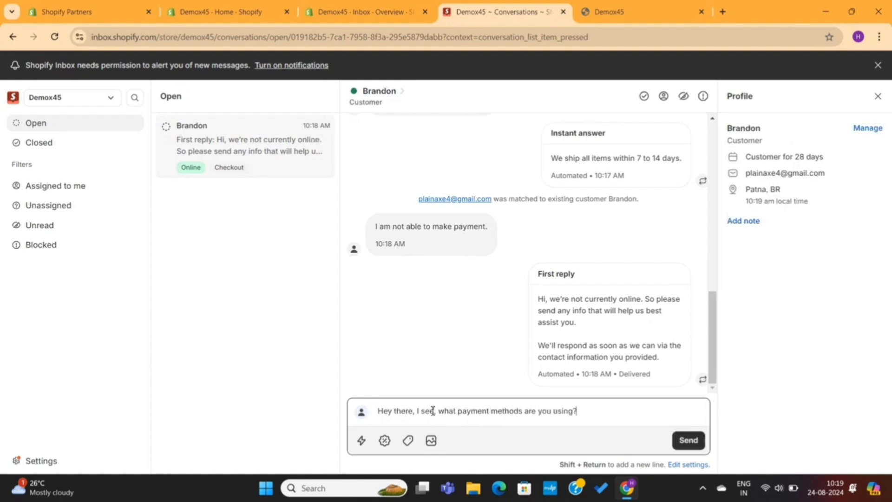
text( If you are)
key(BackSpace)
key(BackSpace)
key(BackSpace)
key(BackSpace)
text(If you are facing any errors, please share the screensh)
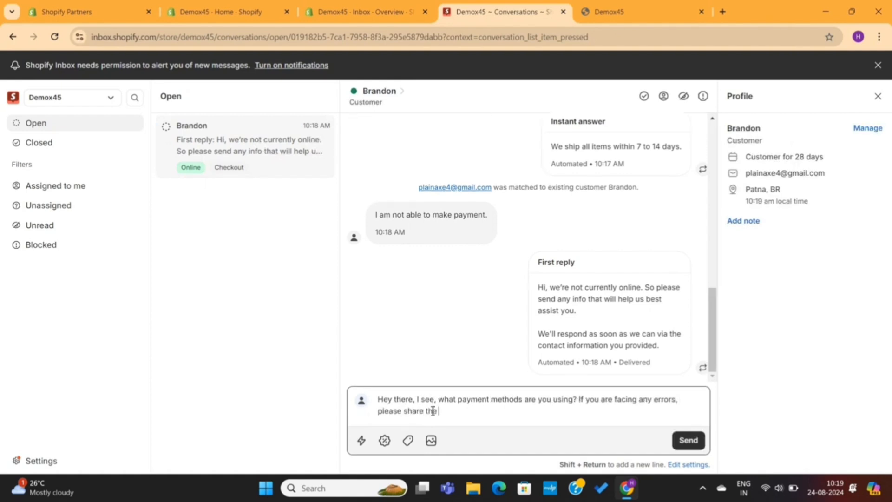
key(Return)
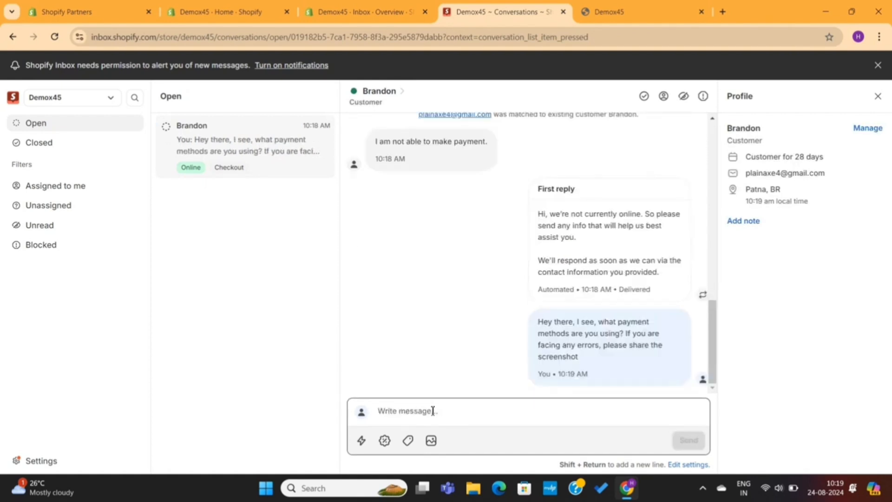
triple_click(579, 333)
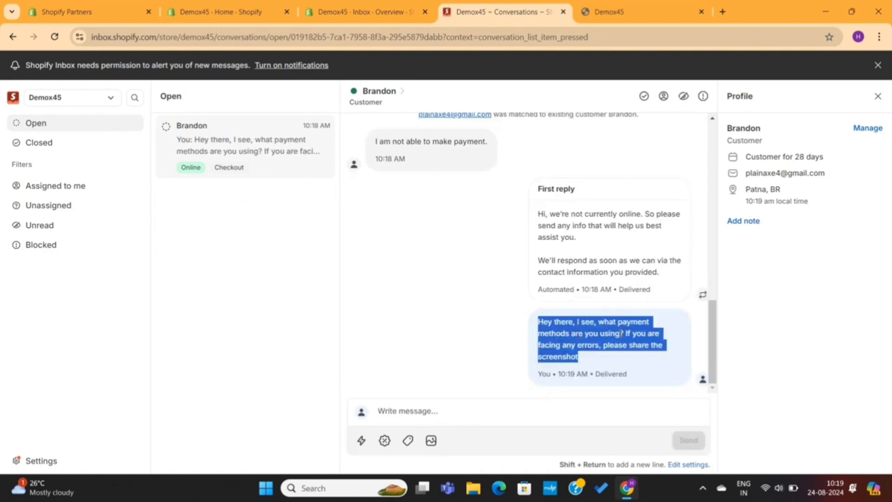
click(620, 333)
click(623, 7)
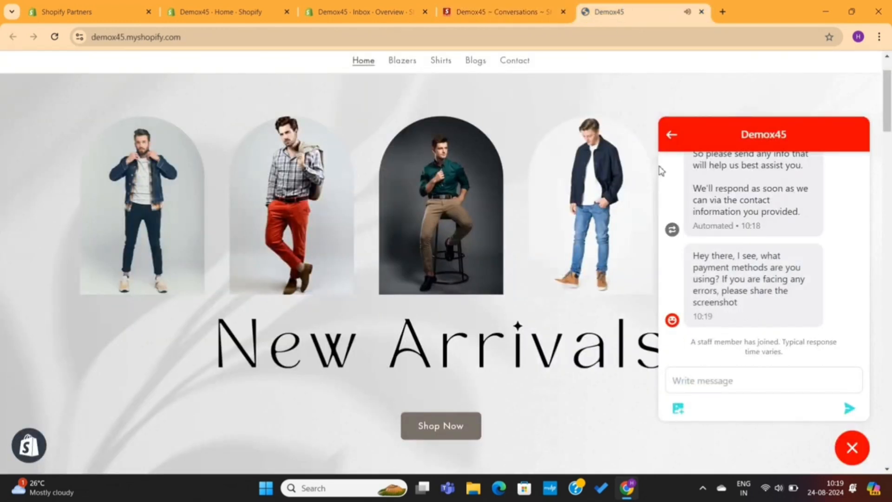
As the customer in the storefront chat, answer 'I am using stripe'
drag(694, 257, 751, 310)
click(751, 311)
click(715, 383)
text(I am using strip)
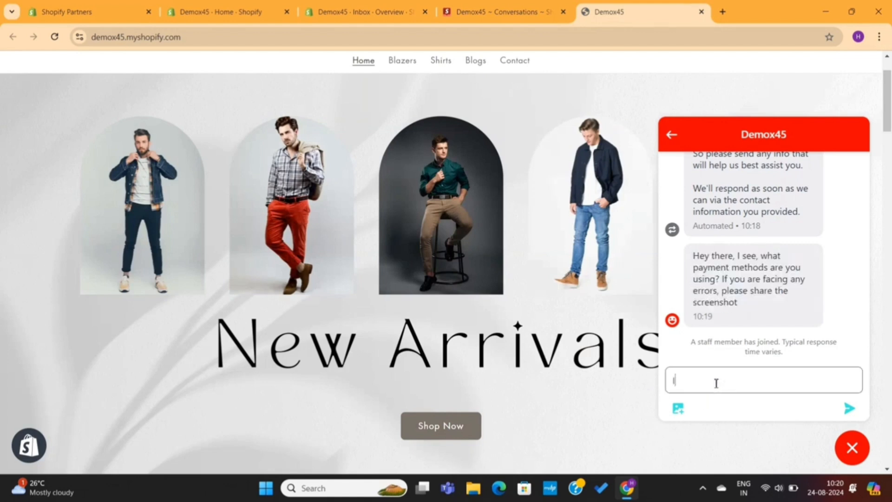
text(e)
key(Return)
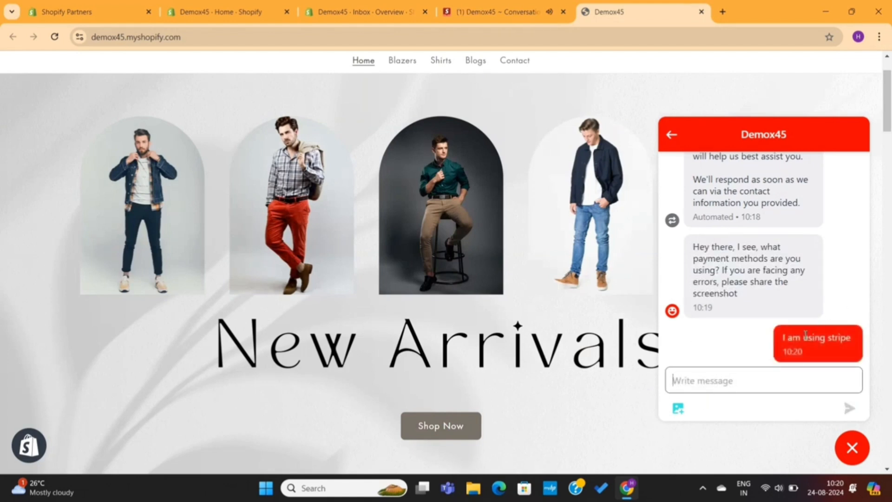
Back in the Inbox conversation, send the staff's solution and 'Your most welcome' replies
click(507, 19)
click(458, 415)
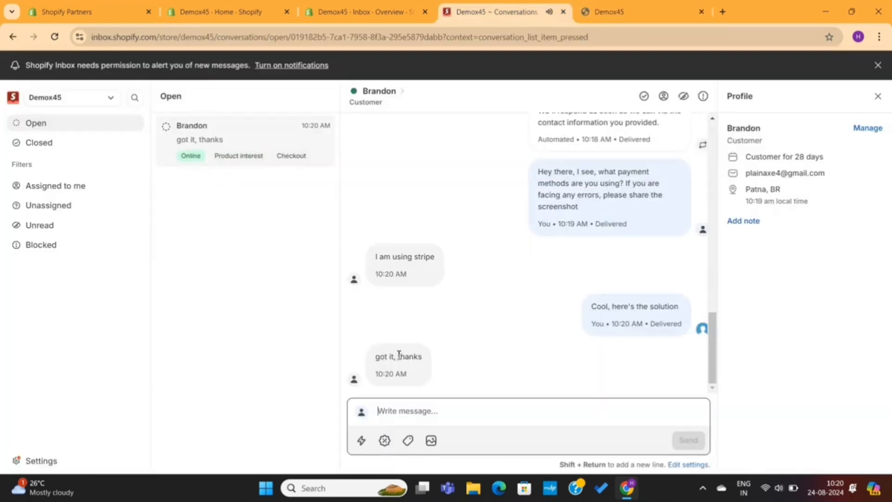
key(Return)
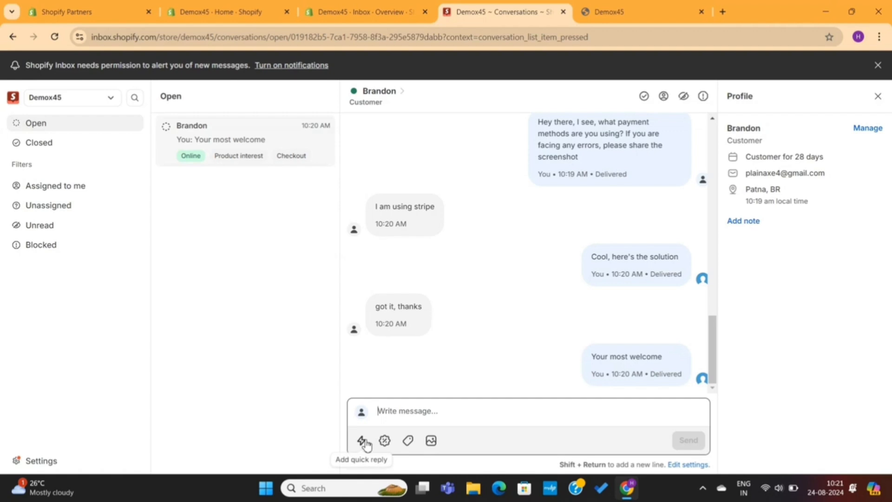
Send the Thanks quick reply, trimmed to 'Please let us know if we can help with anything else.'
click(362, 442)
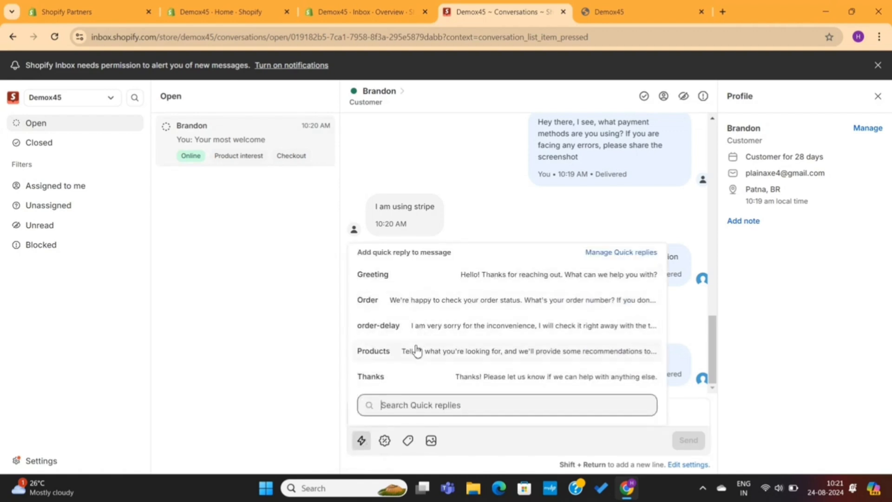
click(469, 377)
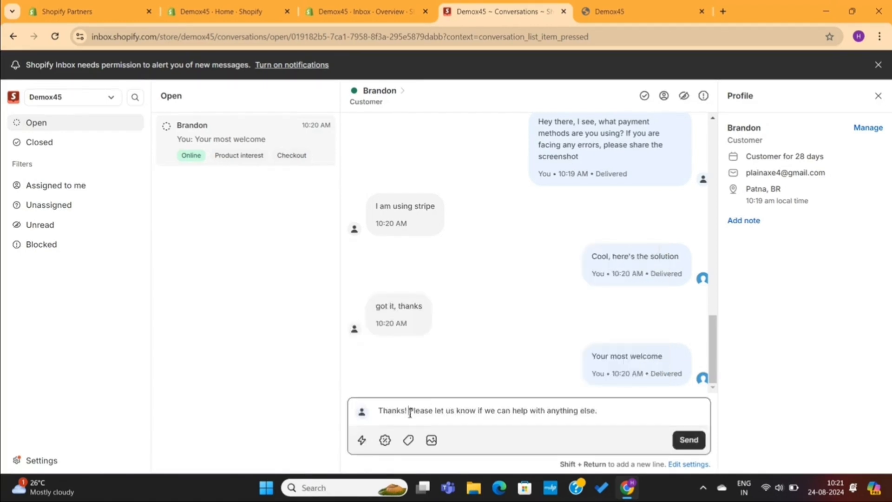
drag(410, 413, 370, 419)
key(BackSpace)
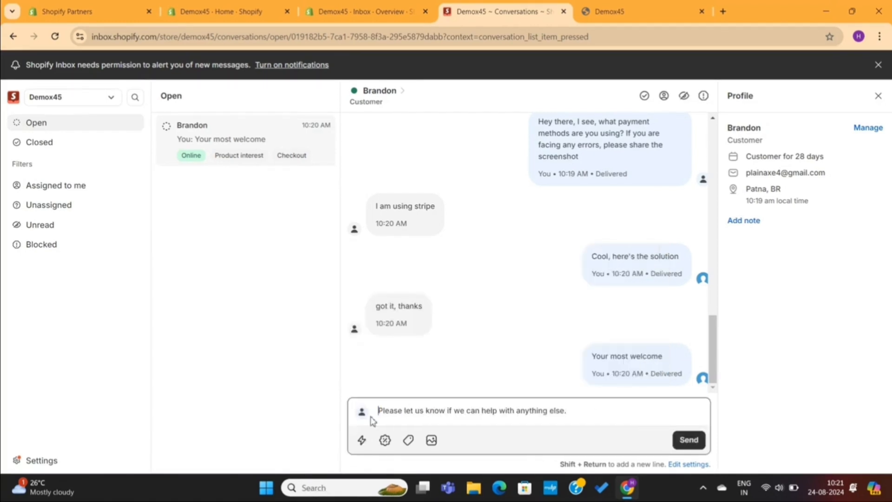
click(687, 439)
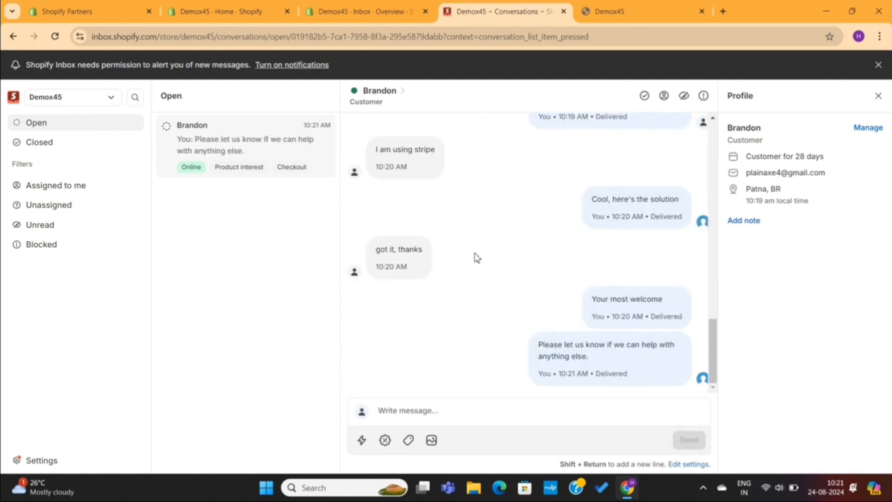
Preview the discount and product pickers, then choose to attach a photo or video
click(385, 440)
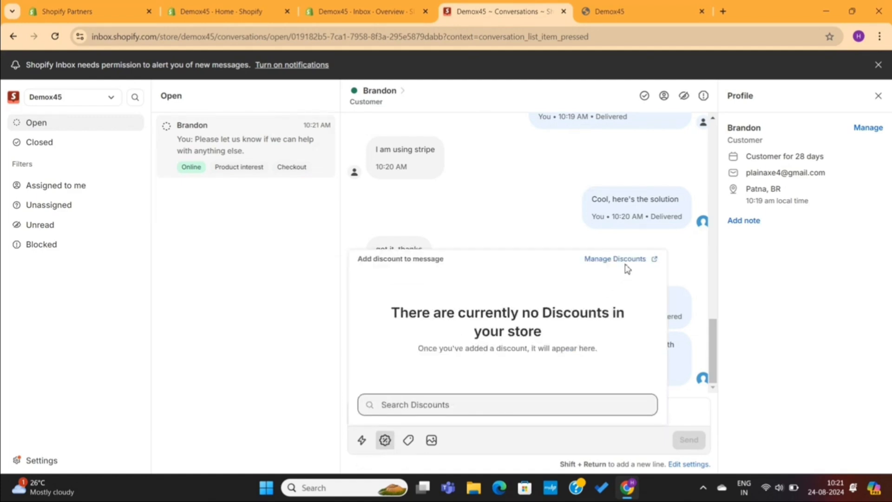
click(480, 197)
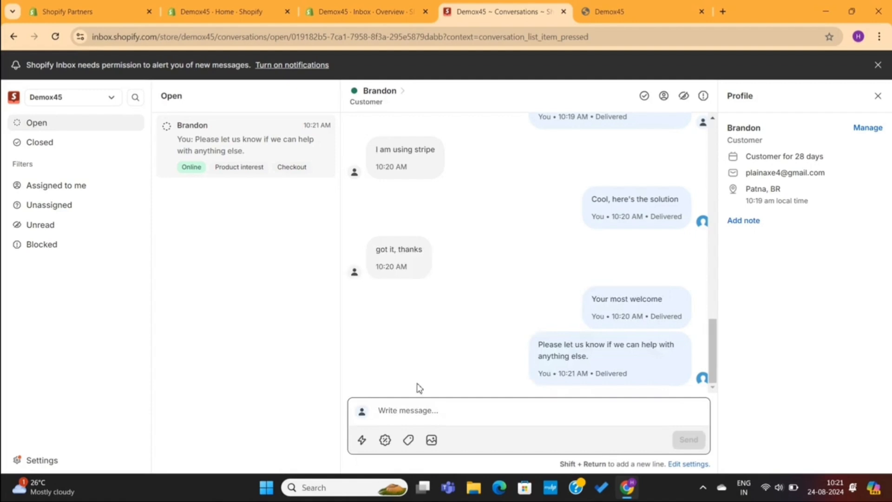
click(408, 441)
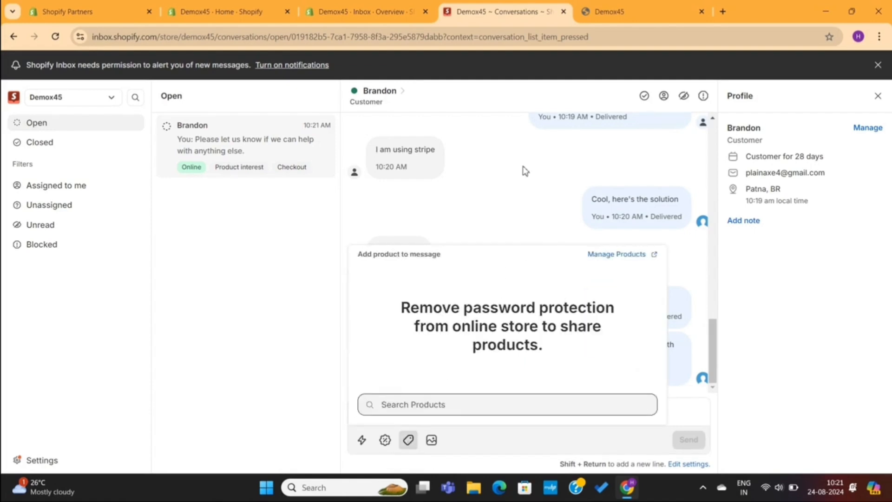
click(532, 199)
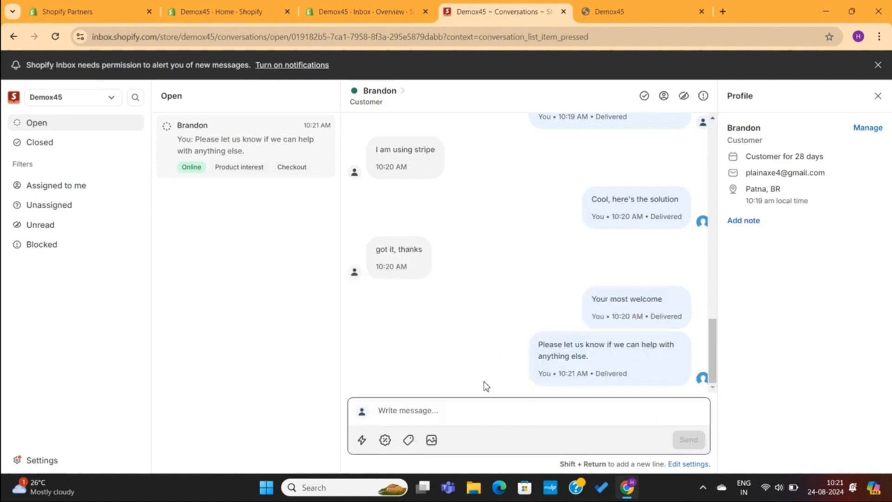
click(431, 440)
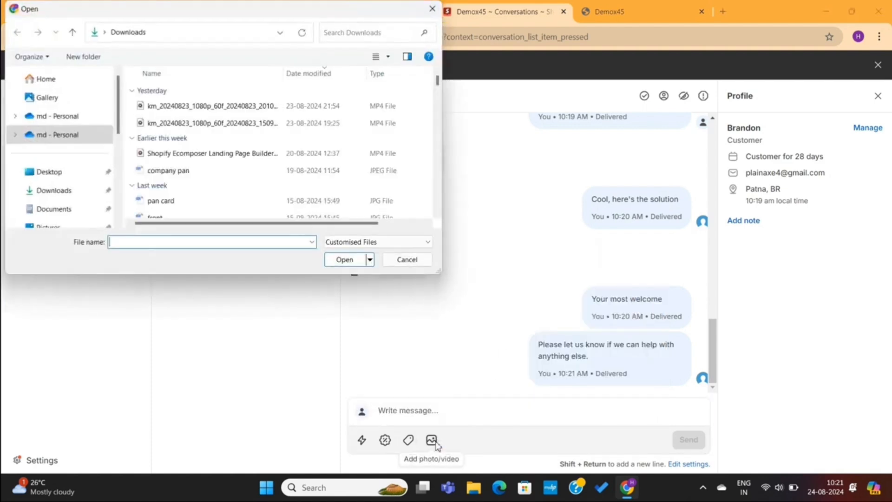
Cancel the Open dialog without attaching any file
click(415, 260)
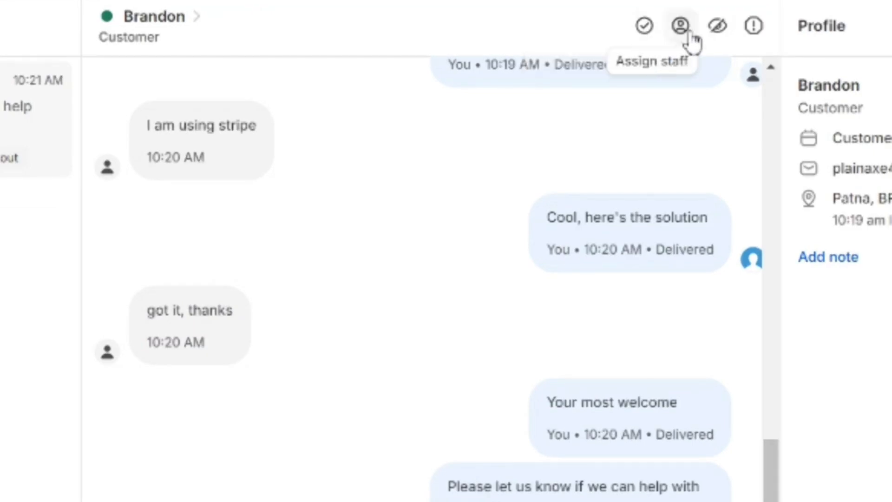
Close the customer's conversation, browse the Closed, Unassigned, Unread and Blocked views, then open Settings
click(645, 29)
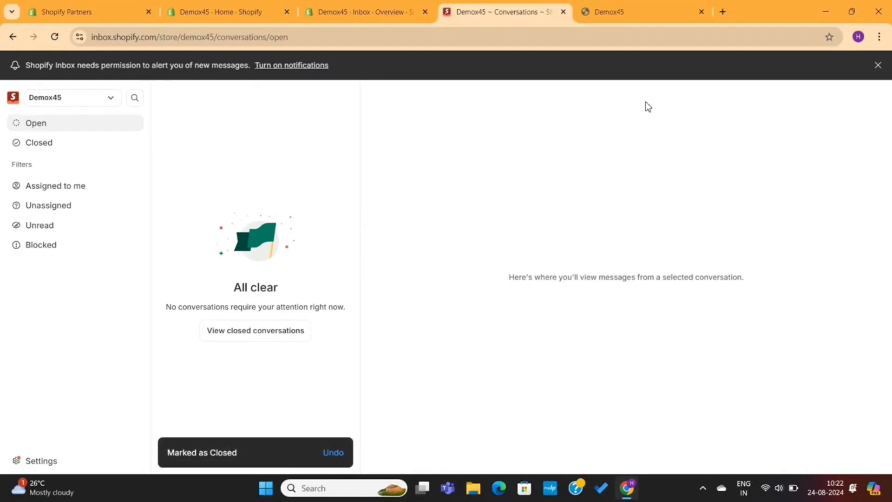
click(59, 145)
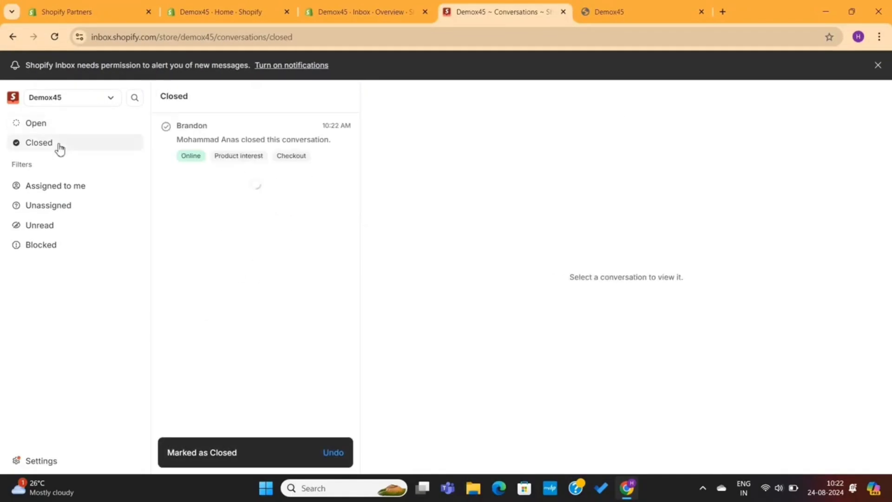
click(77, 206)
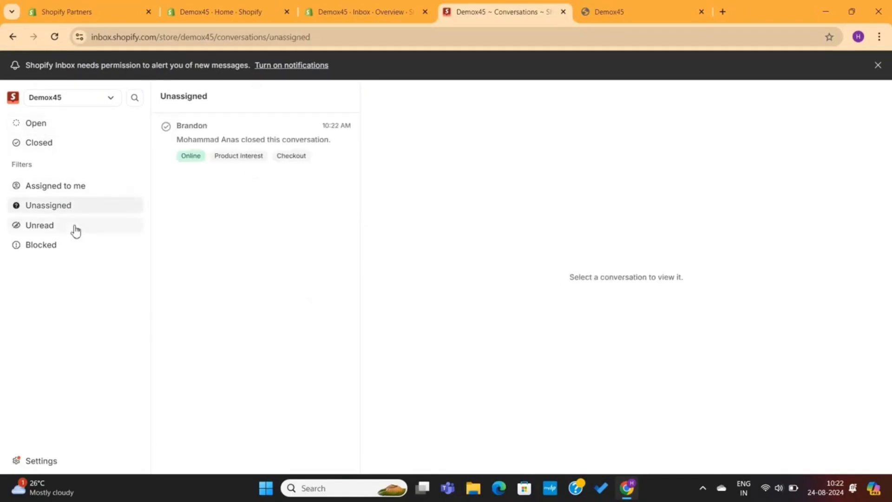
click(75, 229)
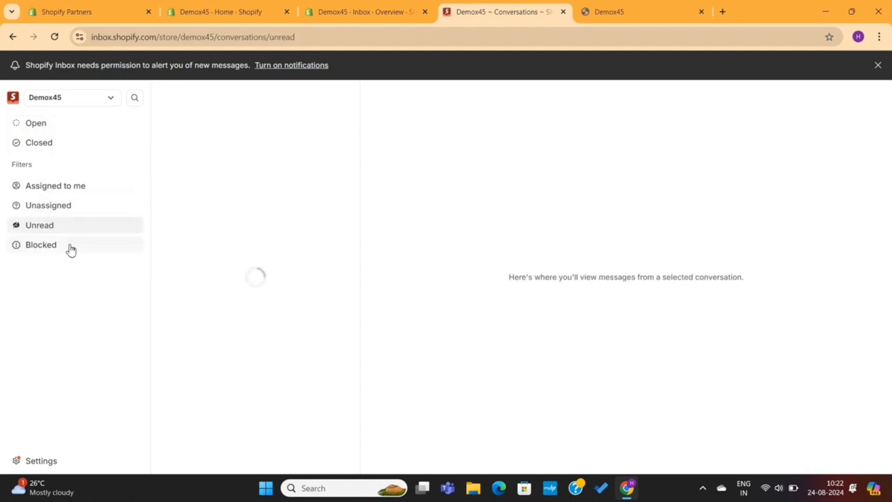
click(71, 247)
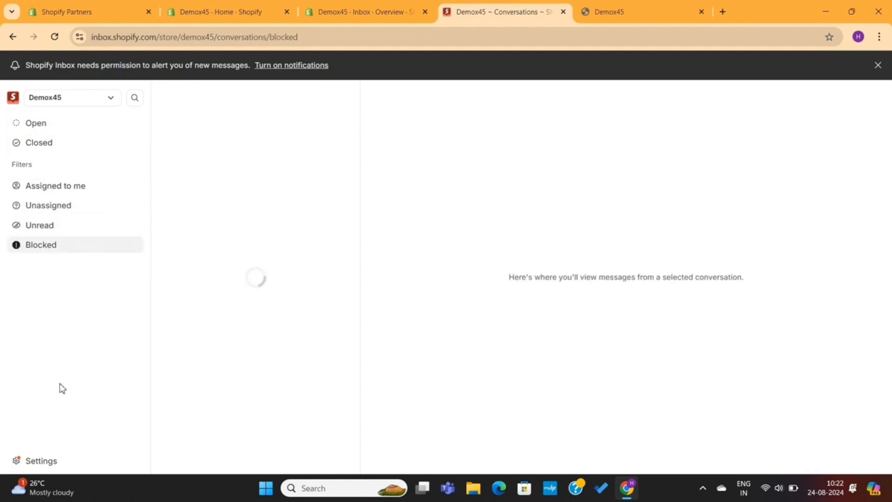
click(37, 462)
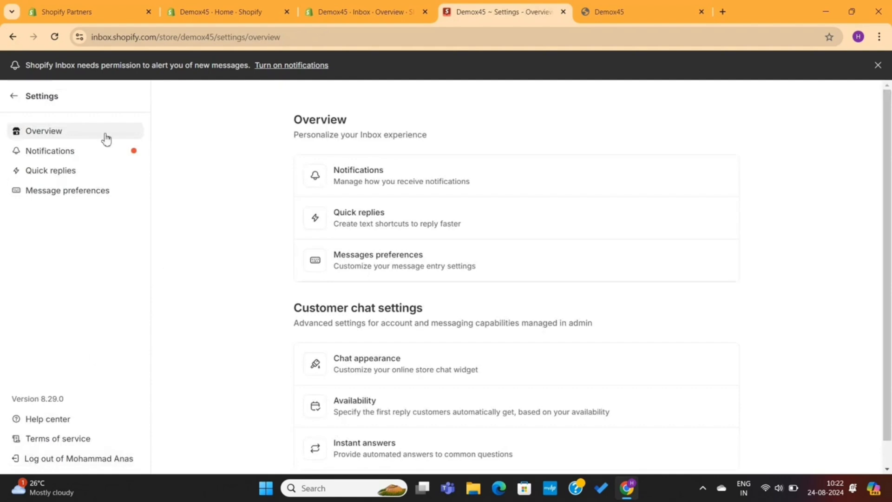
Review the push and email notification triggers, then view the Quick replies and Message preferences settings
scroll(412, 295, down, 1)
click(97, 155)
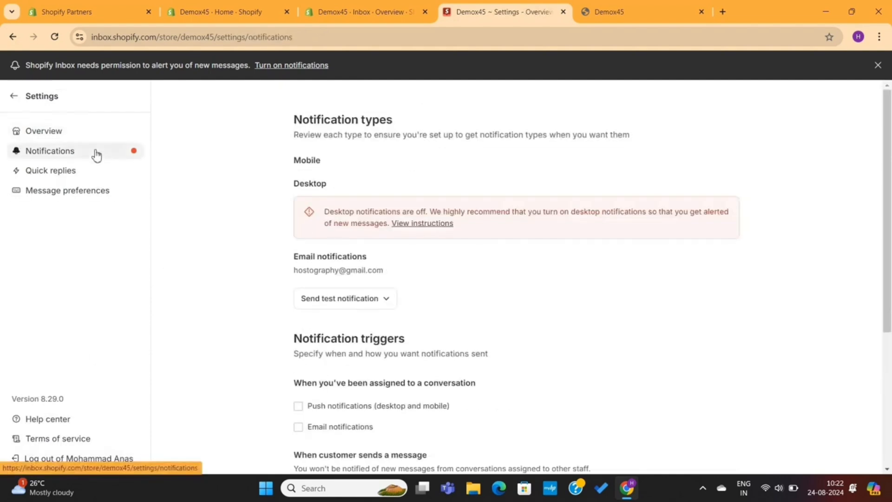
scroll(308, 269, down, 3)
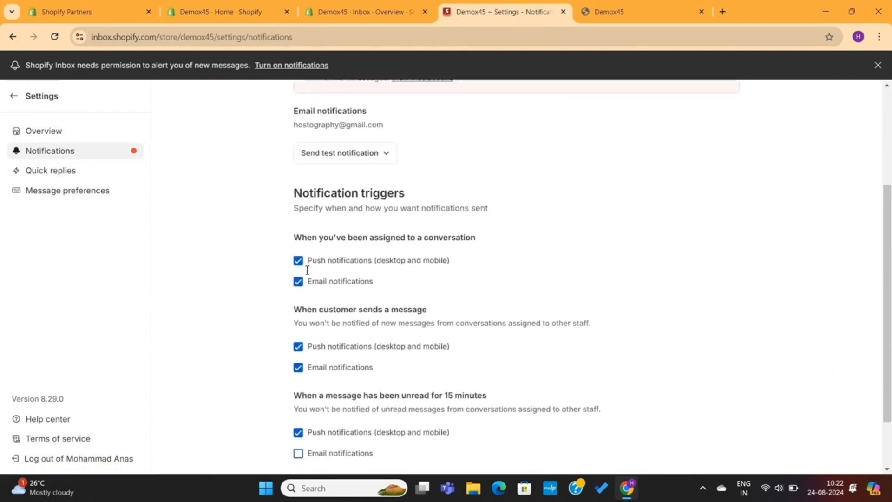
scroll(307, 270, down, 1)
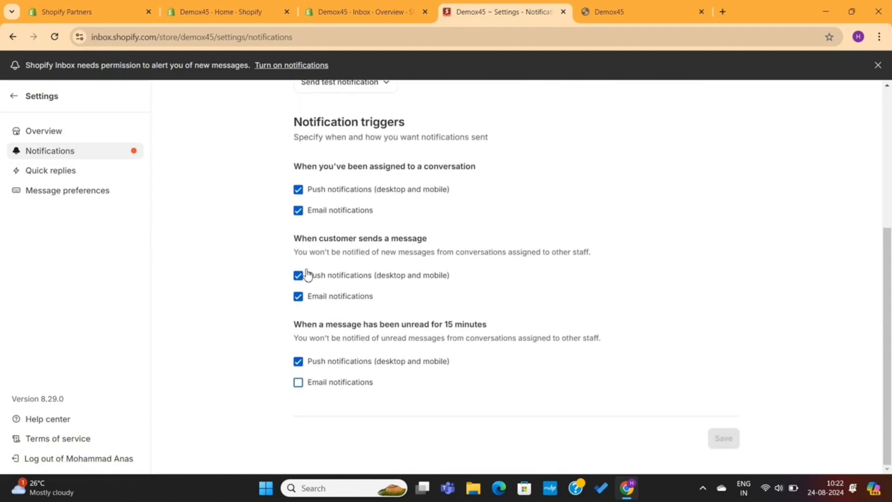
click(71, 170)
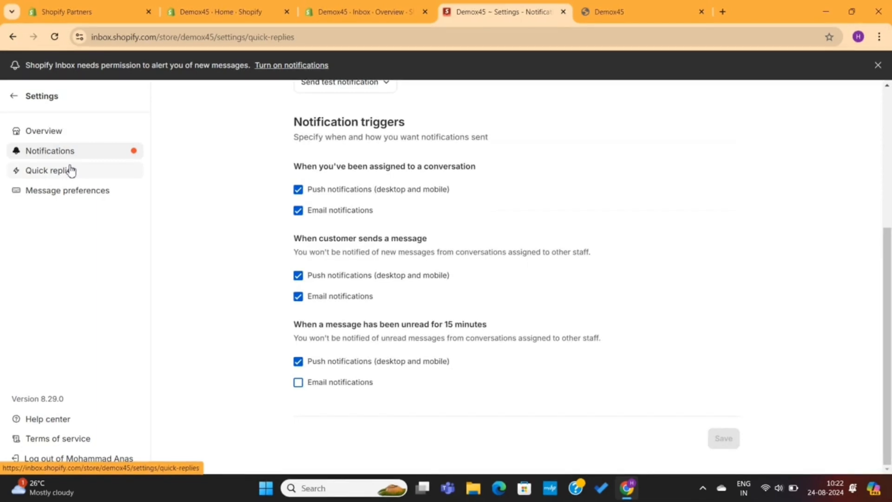
click(92, 206)
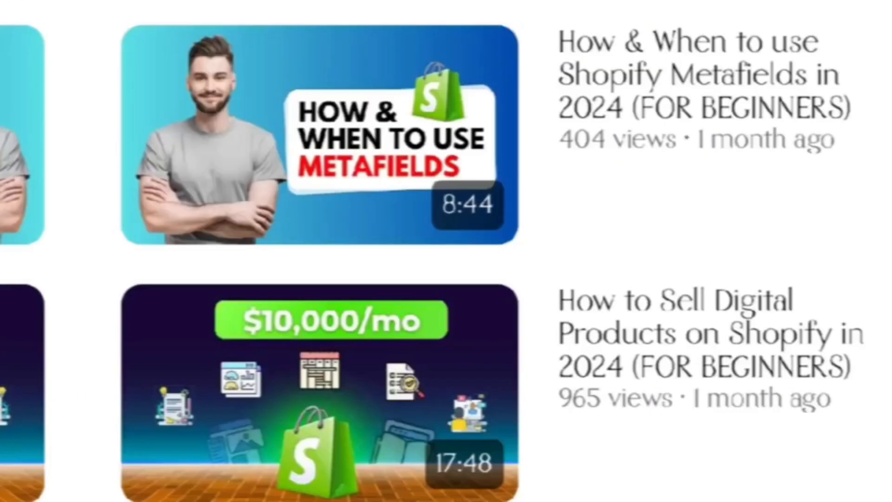
Scroll through the Shopify Inbox app listing on Google Play
scroll(446, 251, down, 10)
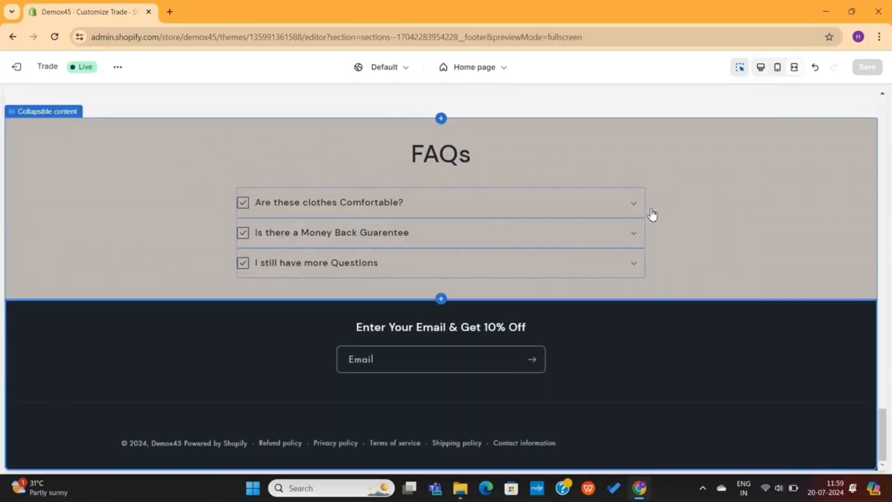
scroll(649, 213, up, 15)
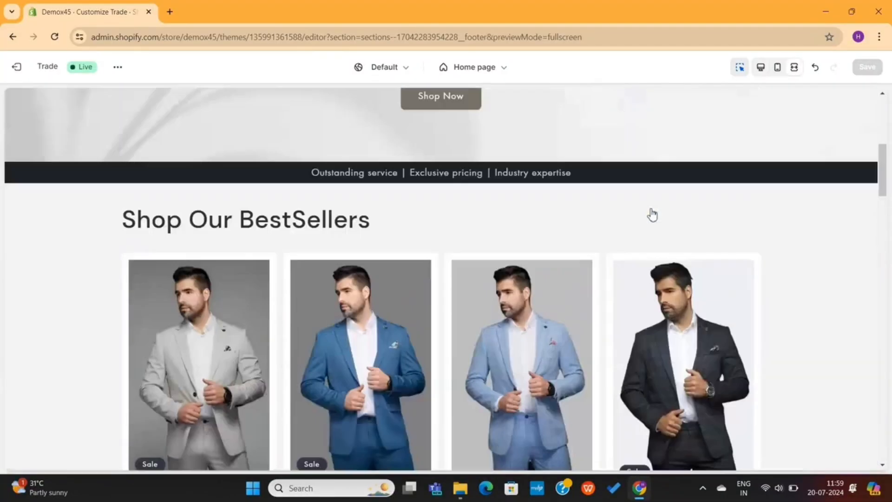
scroll(651, 215, up, 5)
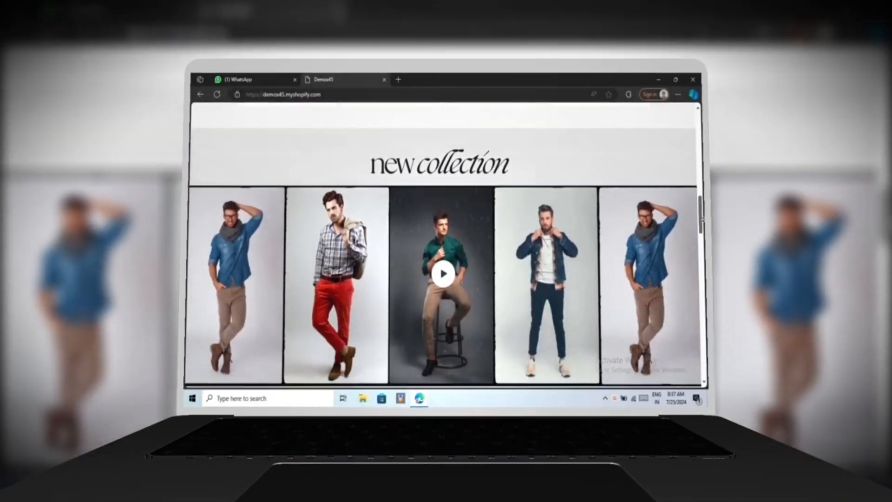
scroll(702, 220, down, 2)
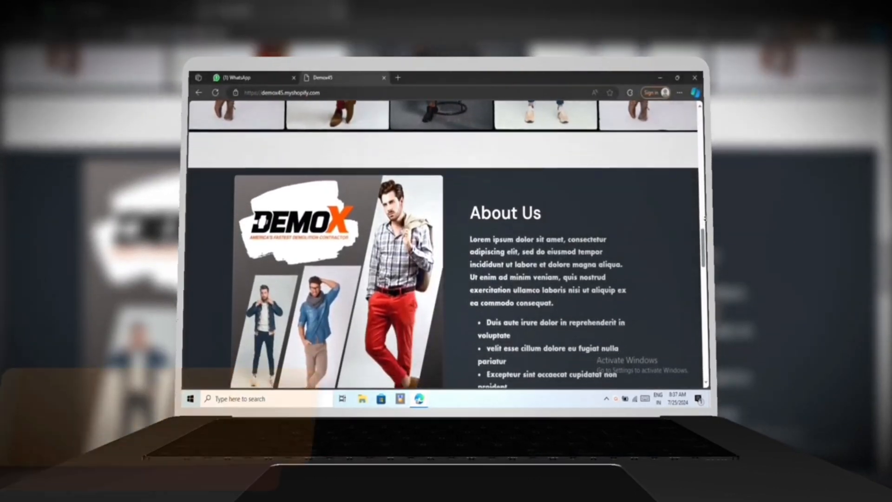
scroll(704, 219, down, 3)
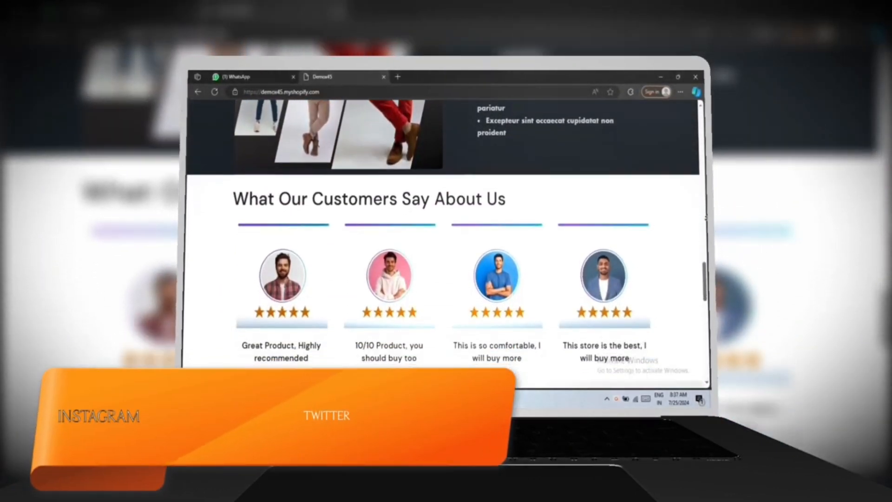
scroll(706, 218, down, 2)
scroll(706, 218, down, 5)
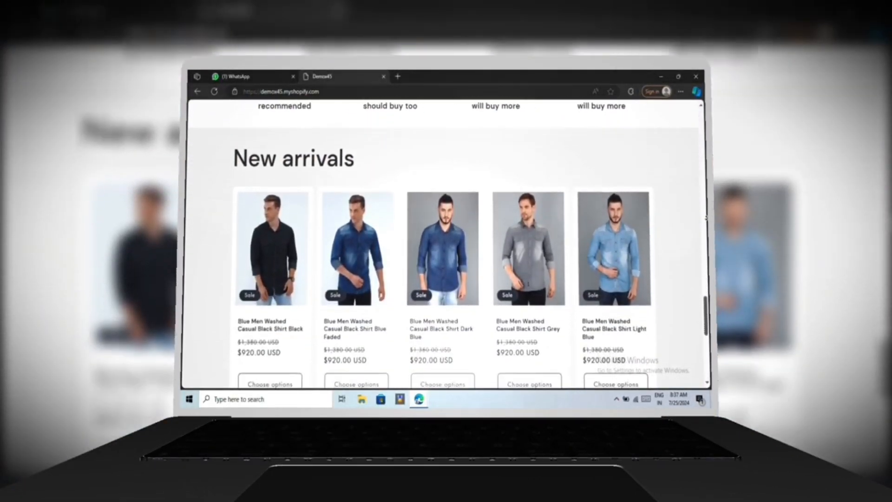